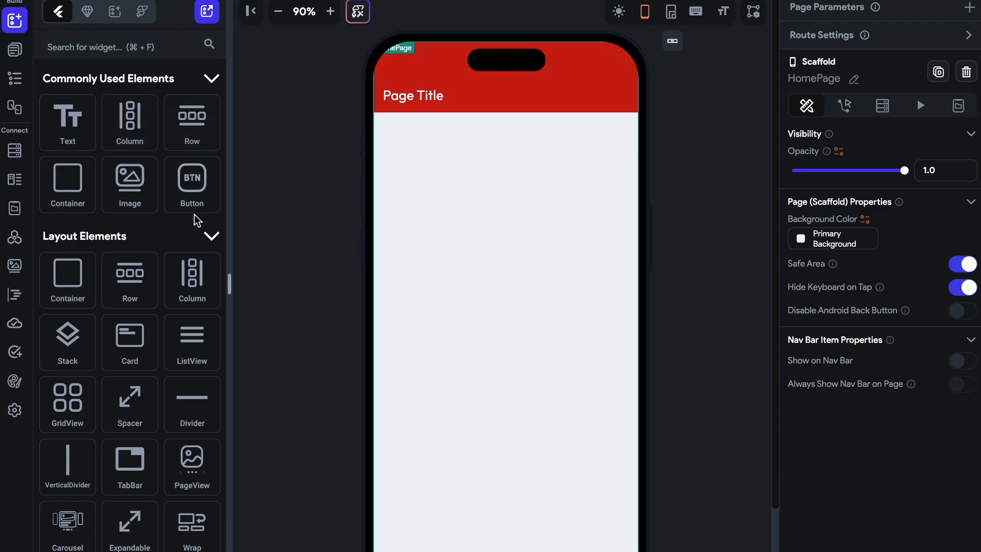
- Collapse all widget categories in the widget palette and leave only Layout Elements expanded
left_click(193, 241)
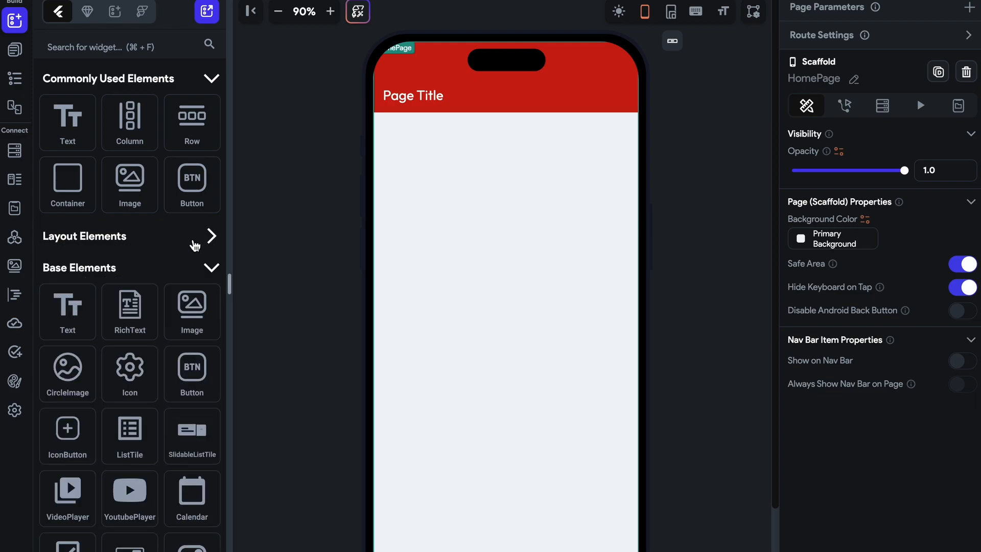
left_click(187, 273)
left_click(181, 307)
left_click(173, 331)
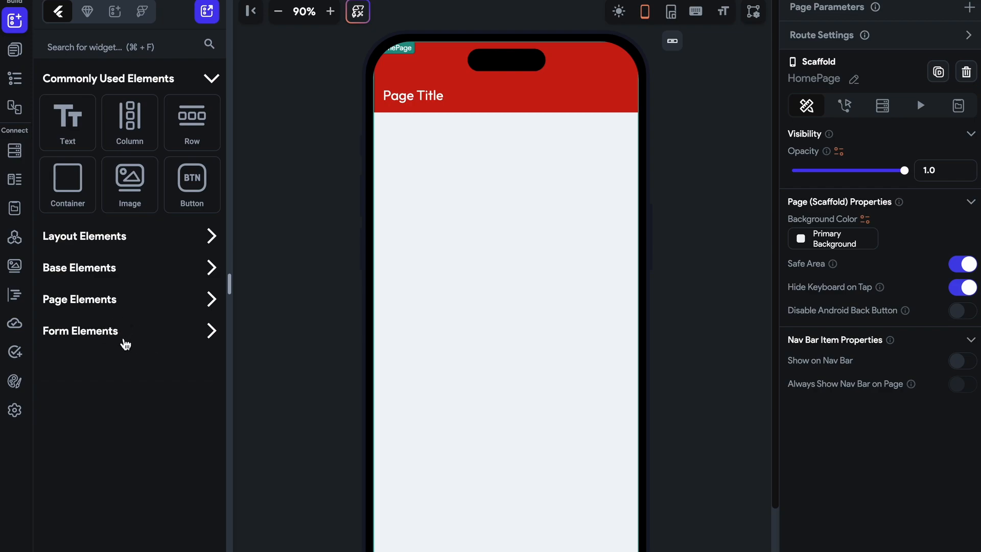
left_click(161, 80)
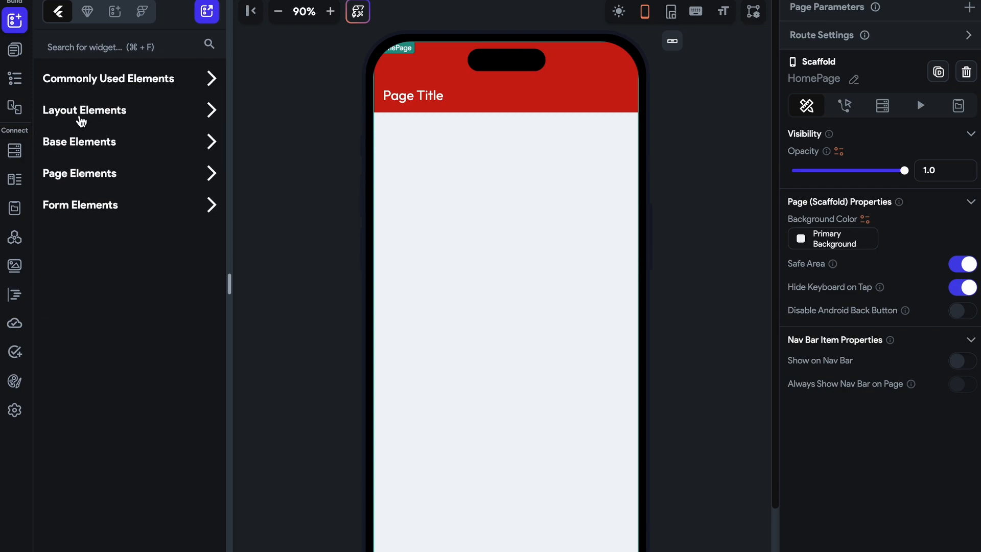
left_click(81, 118)
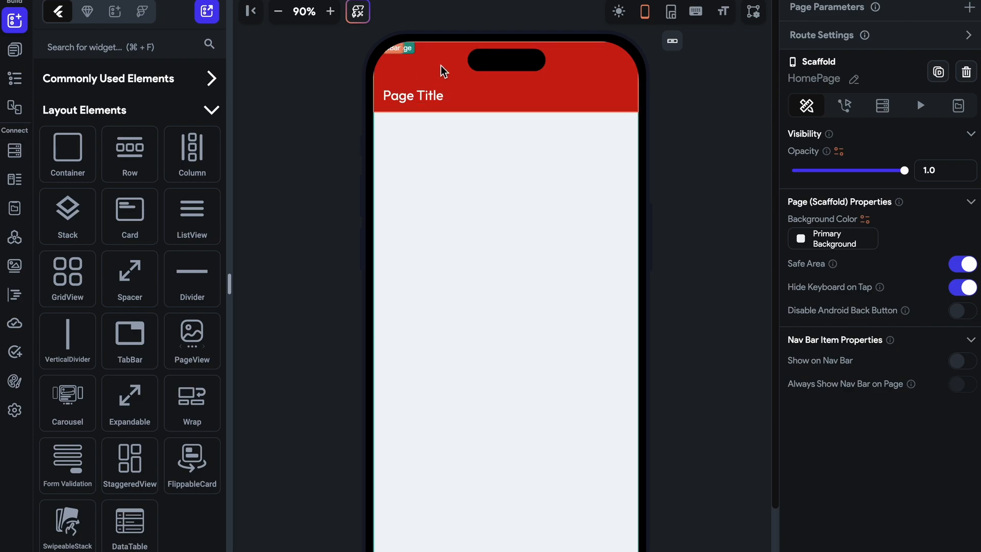
- Delete the red AppBar from HomePage
left_click(480, 98)
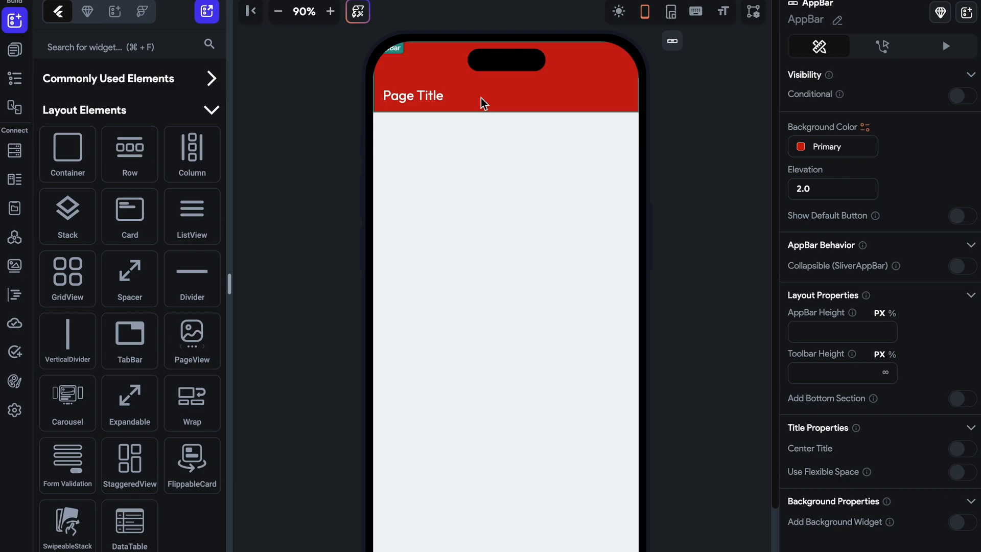
key("Delete")
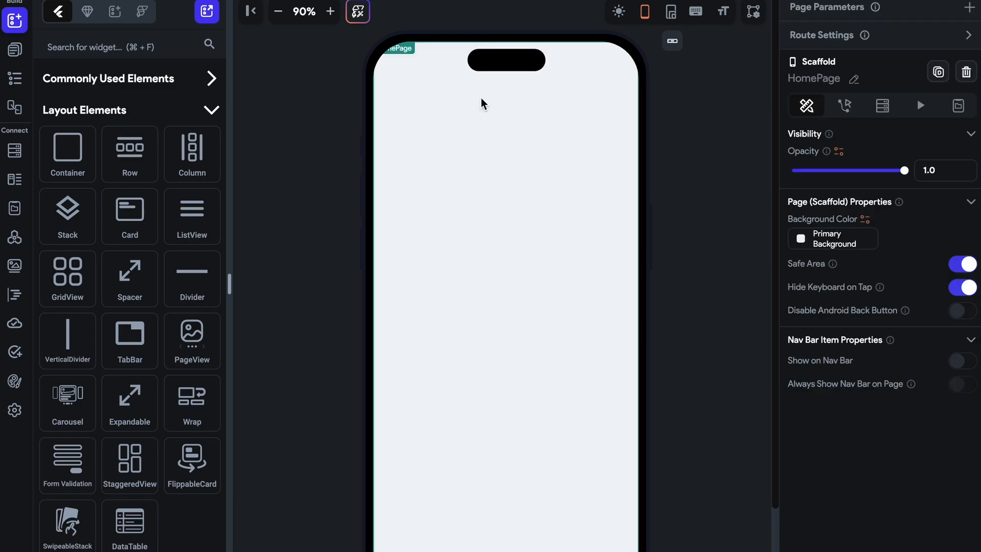
scroll(282, 197, "down", 1)
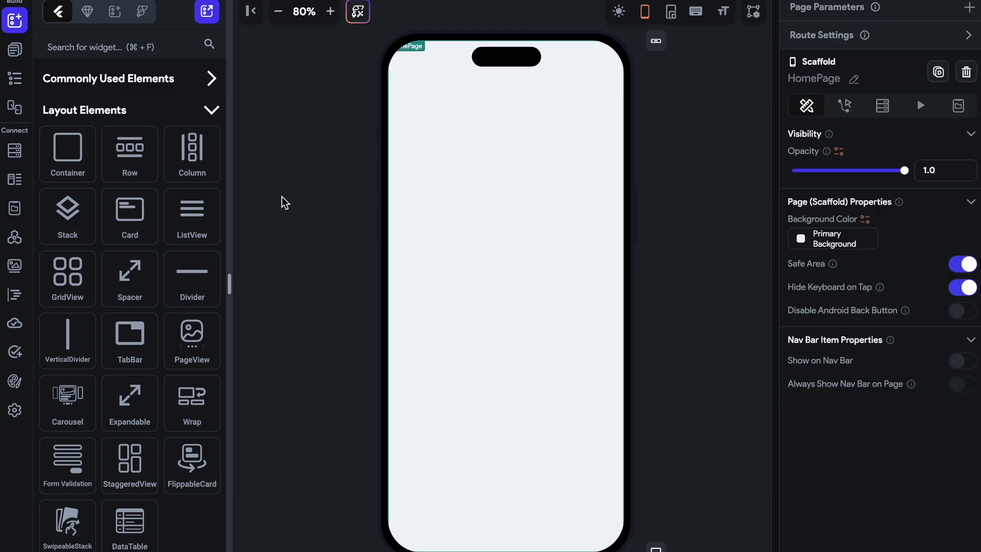
left_click(84, 162)
left_click_drag(84, 162, 495, 112)
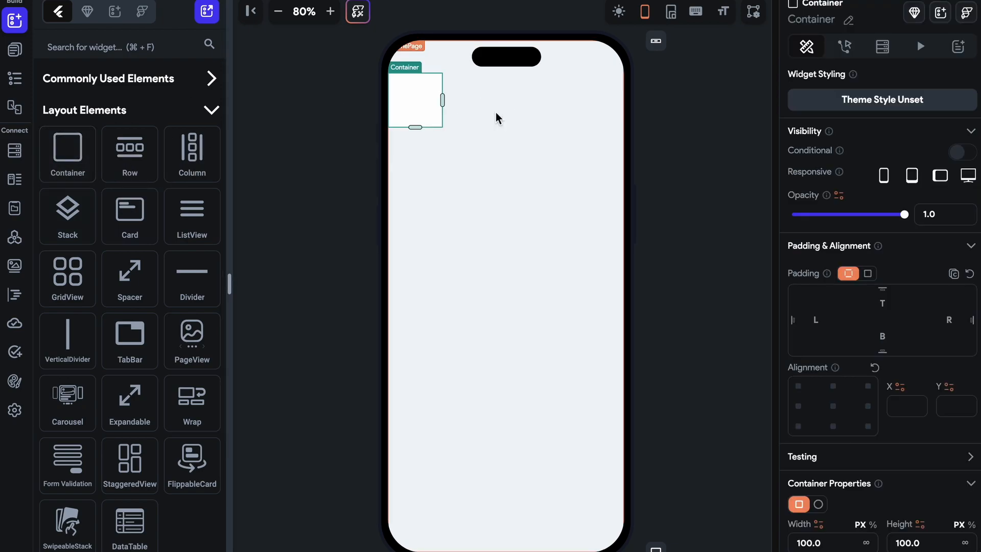
key("Delete")
- Place a full-width Container at the top of the page, about 488 px wide and 100 px high
left_click_drag(67, 153, 543, 107)
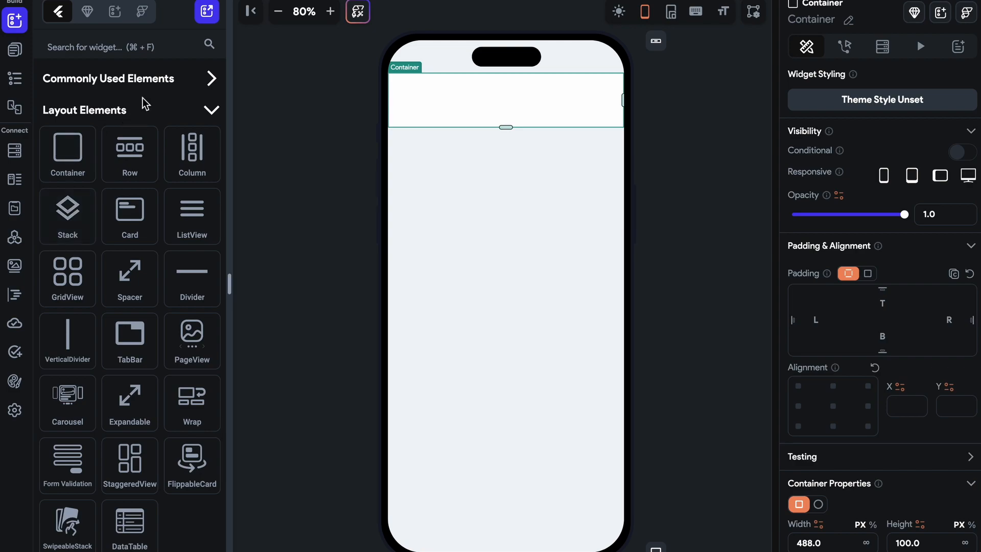
- Search the widgets for "text", expand the Base and Form Elements, and set the Text widget's content to "a=1"
left_click(132, 46)
type("text")
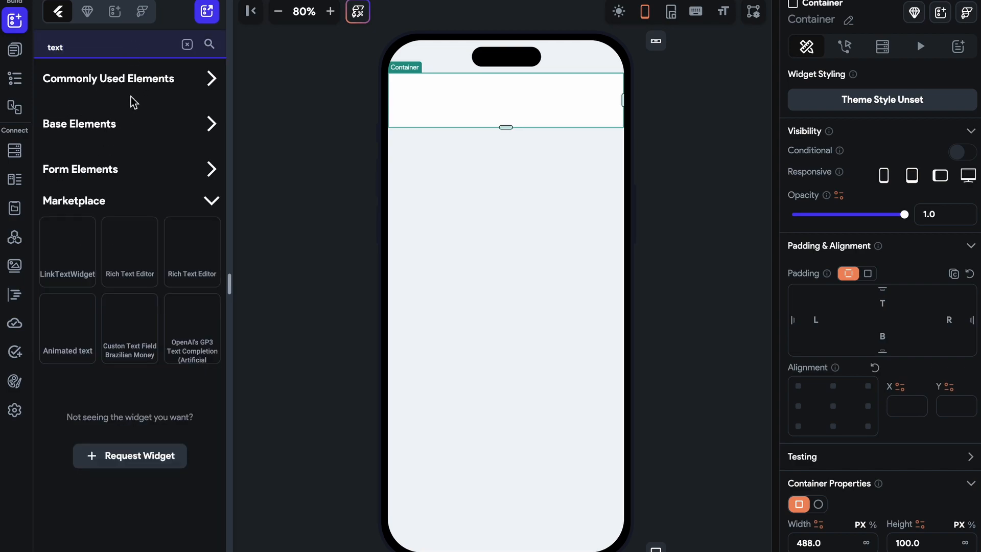
left_click(211, 171)
left_click(214, 129)
left_click(886, 148)
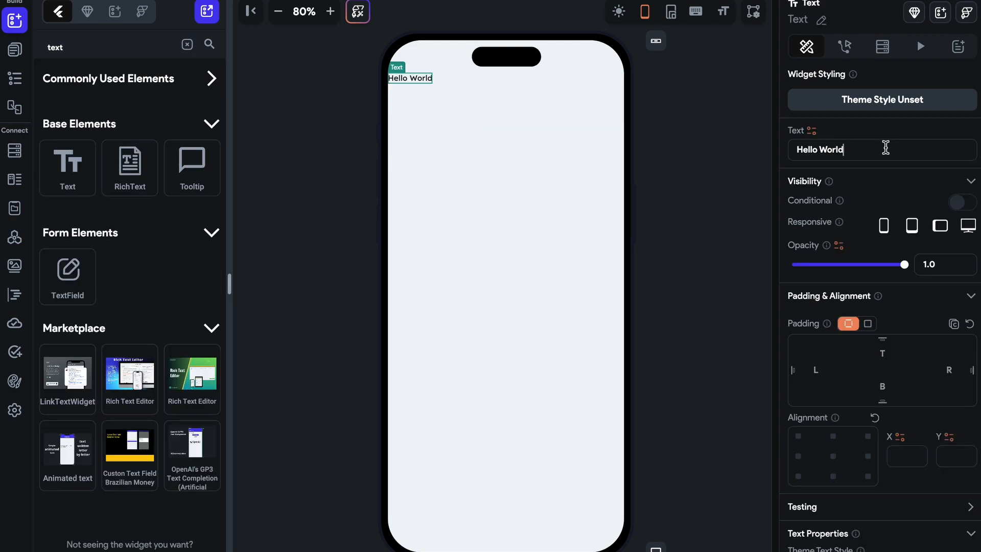
key("ctrl+a")
type("a=1")
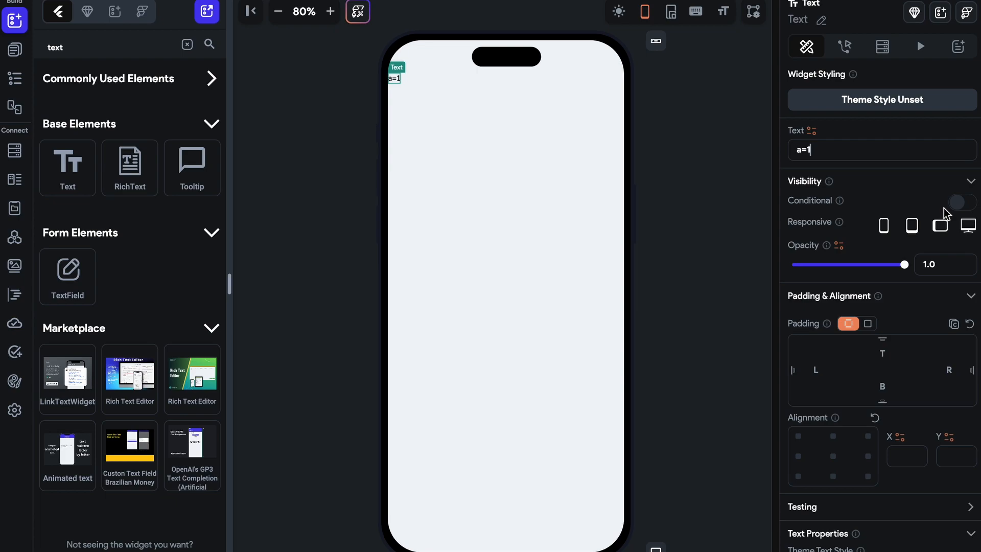
- Remove the Text widget, undo back to the full-width Container, and clear the widget search
left_click(399, 79)
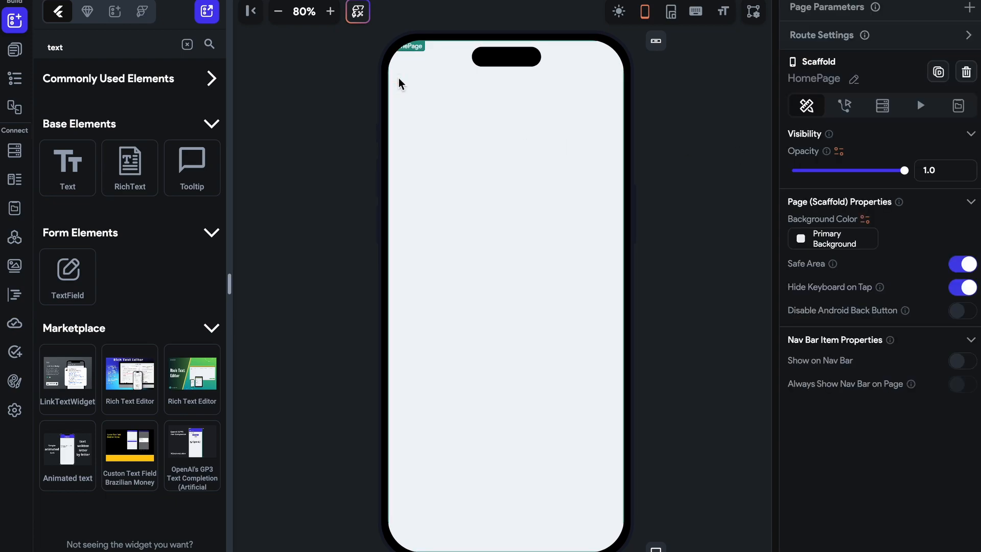
key("ctrl+z")
key("ctrl+z")
left_click(508, 113)
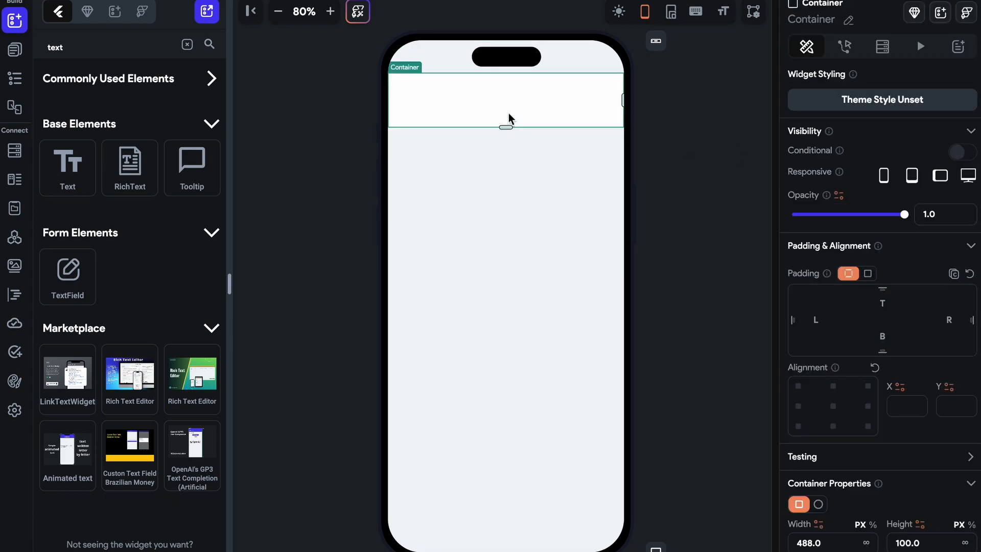
left_click(187, 44)
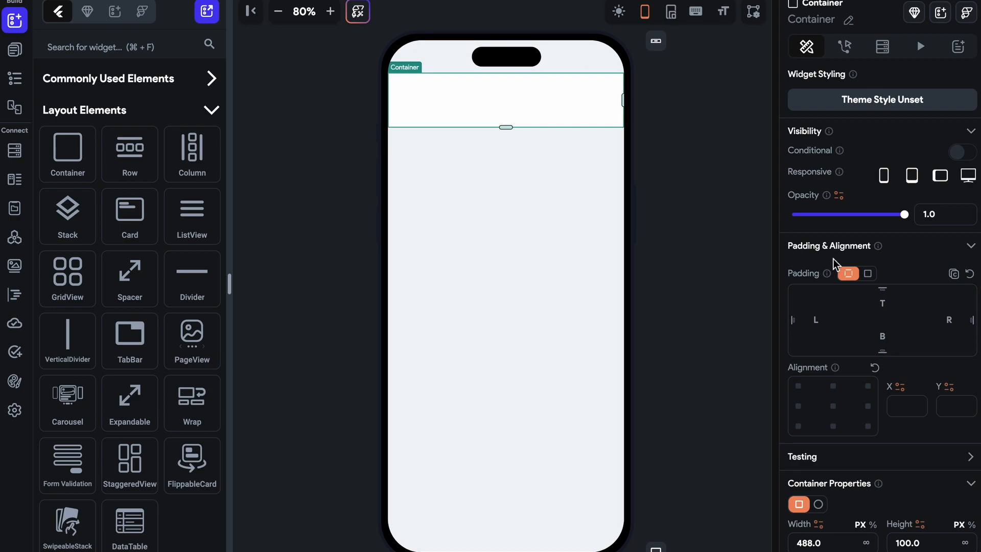
- Limit the Container's responsive visibility to phone screens, hiding it on both tablet sizes and on desktop
left_click(884, 177)
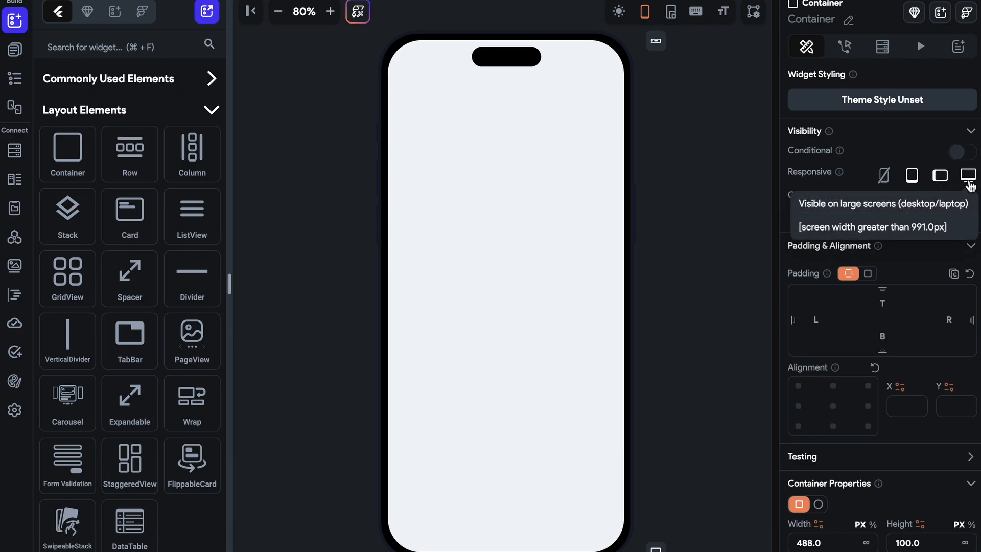
left_click(913, 176)
left_click(940, 175)
left_click(967, 176)
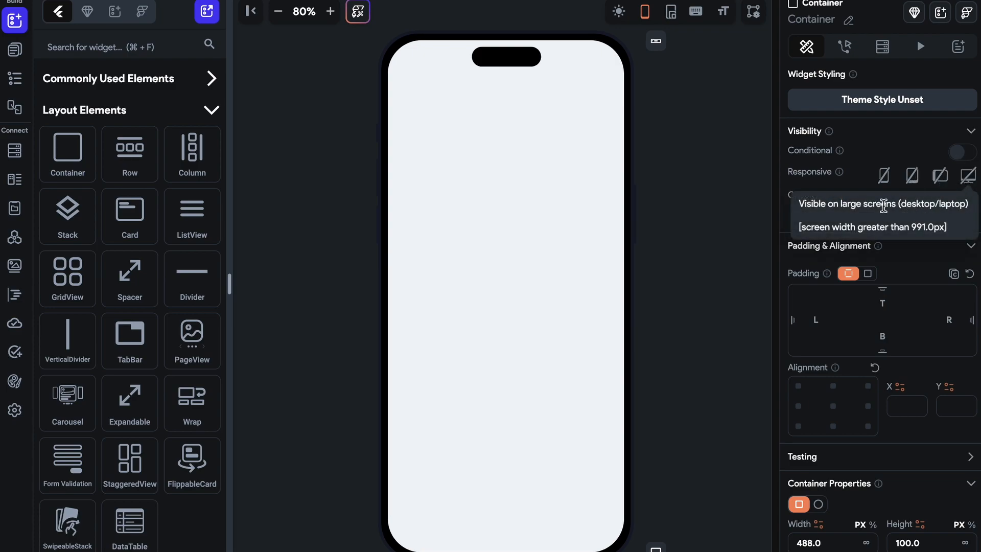
left_click(885, 178)
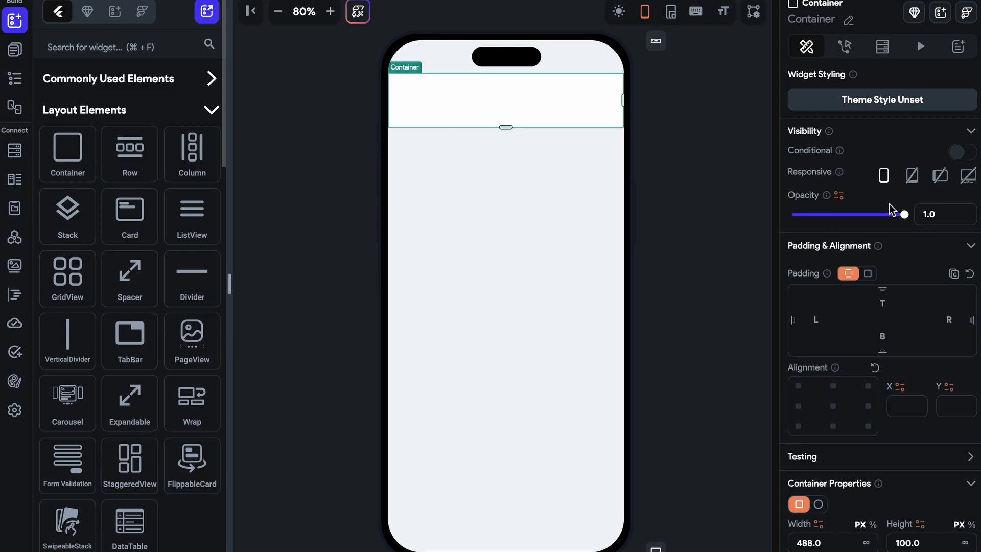
- Lower the Container's opacity to 0.0, check it on the page, and return it to 1.0
mouse_move(826, 204)
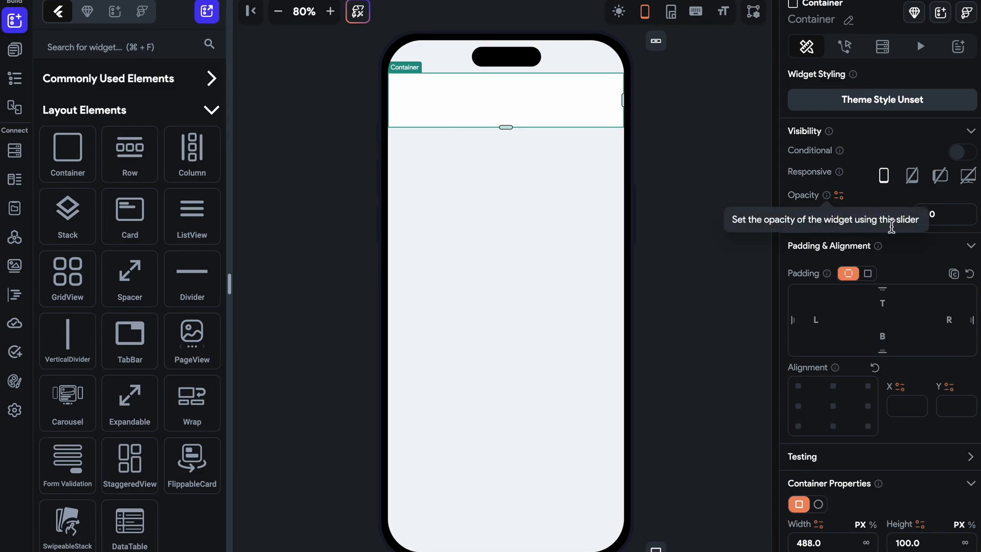
mouse_move(909, 224)
left_mouse_down()
mouse_move(799, 229)
mouse_move(920, 229)
mouse_move(772, 231)
mouse_move(917, 237)
left_mouse_up()
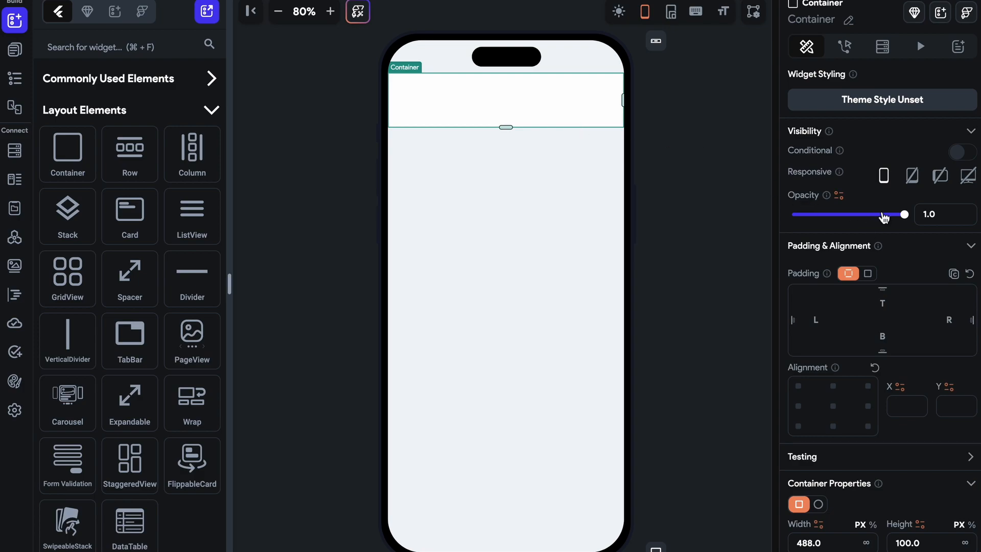
left_click_drag(904, 216, 779, 226)
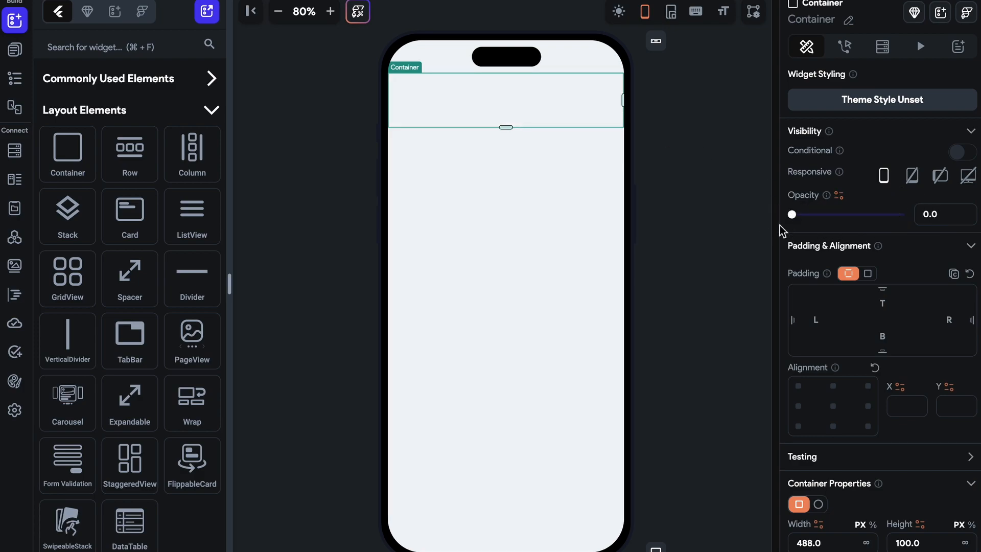
left_click(678, 229)
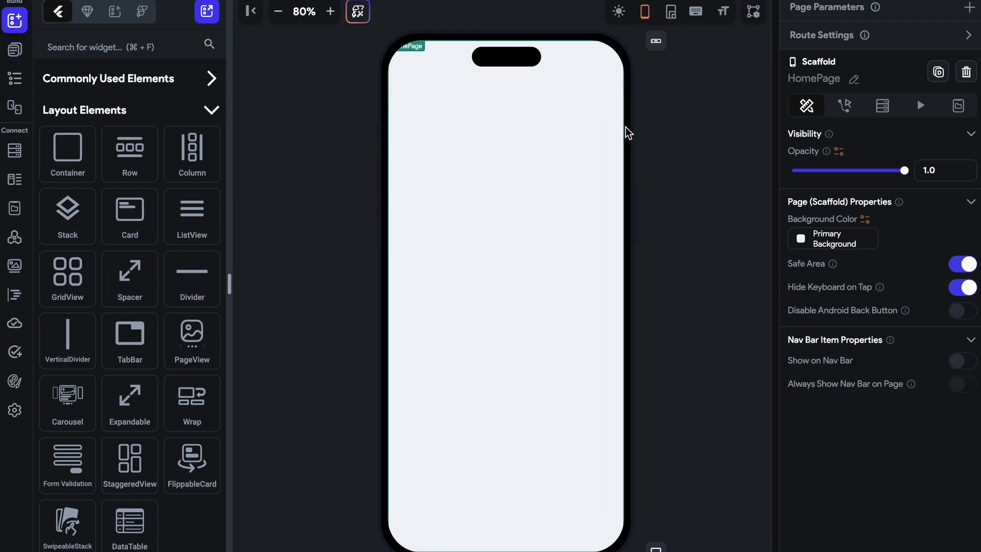
left_click(582, 121)
left_click_drag(793, 215, 909, 216)
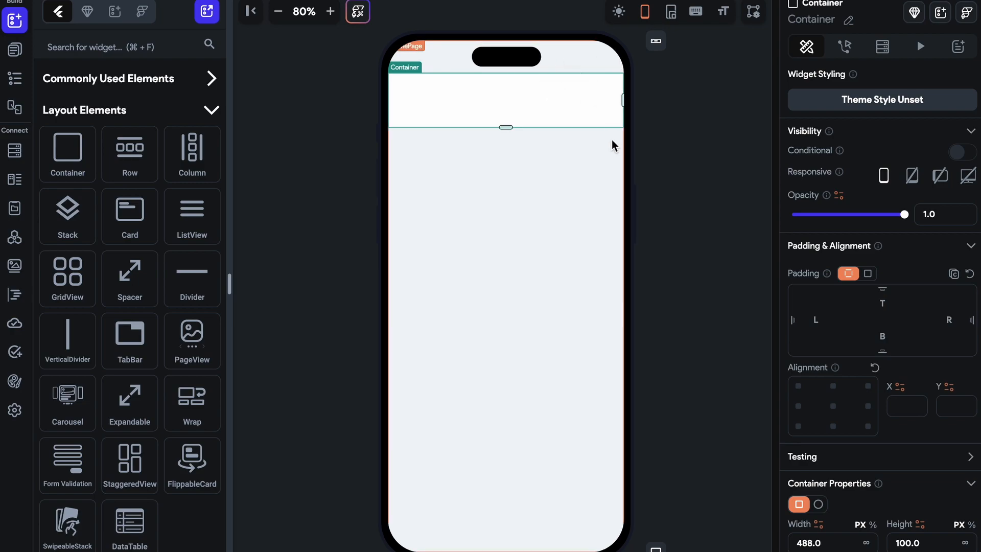
- Set the Container's individual top, left, right and bottom padding to 10 each
left_click(882, 304)
left_click(956, 326)
left_click(891, 338)
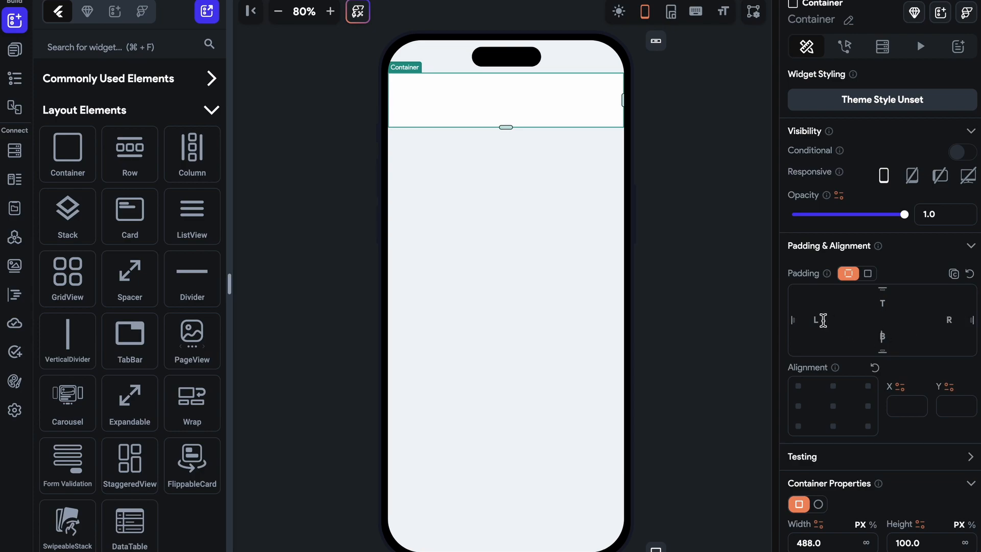
left_click(886, 305)
type("10")
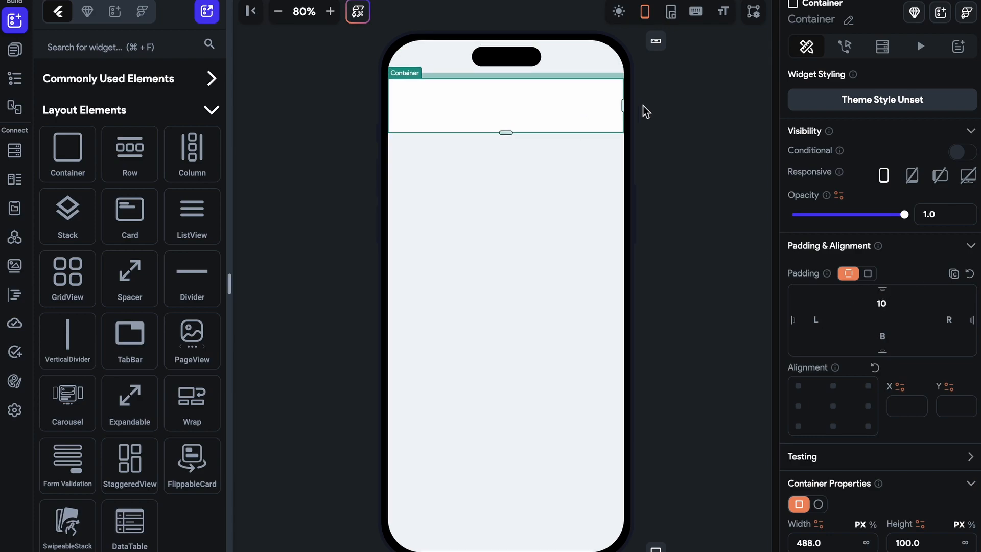
left_click(829, 321)
type("10")
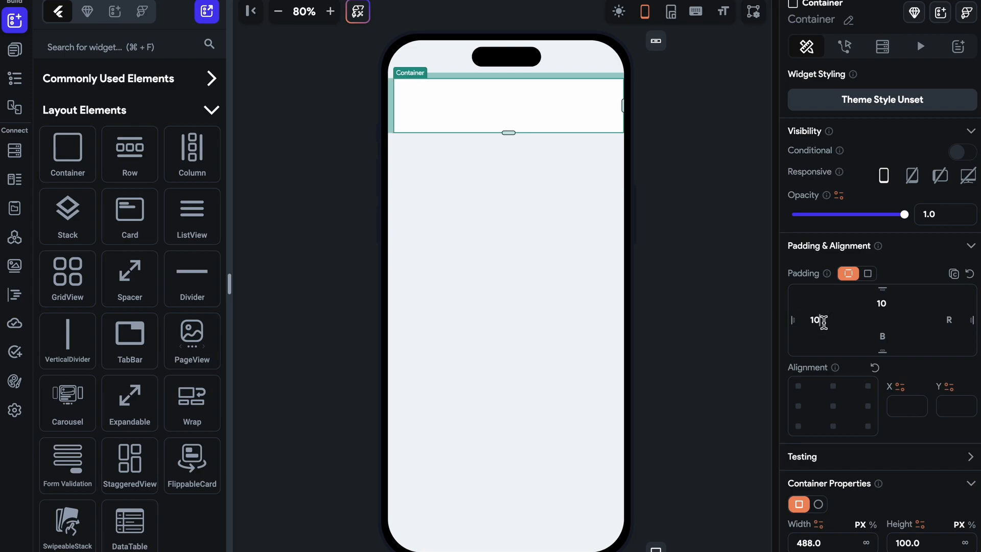
left_click(944, 323)
type("10")
left_click(878, 337)
type("10")
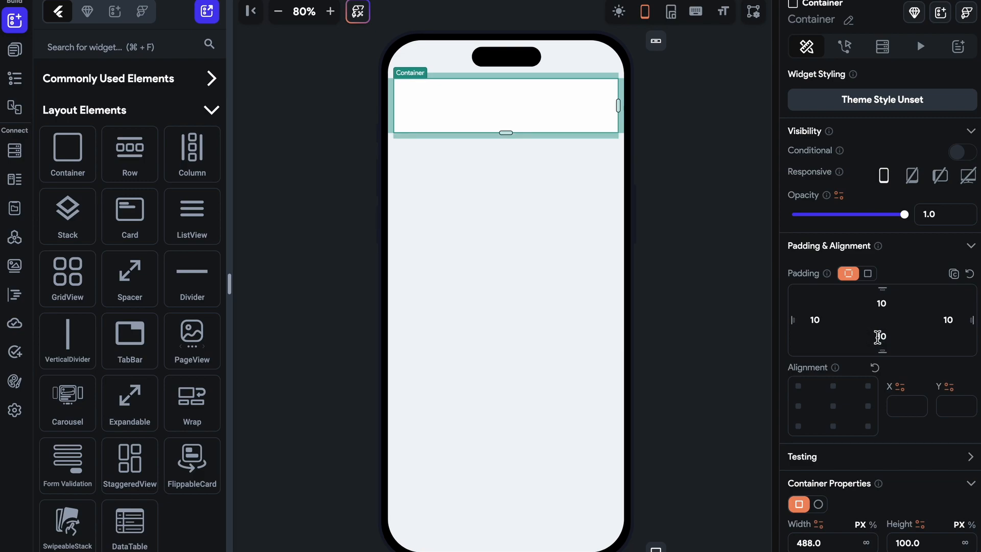
left_click(700, 223)
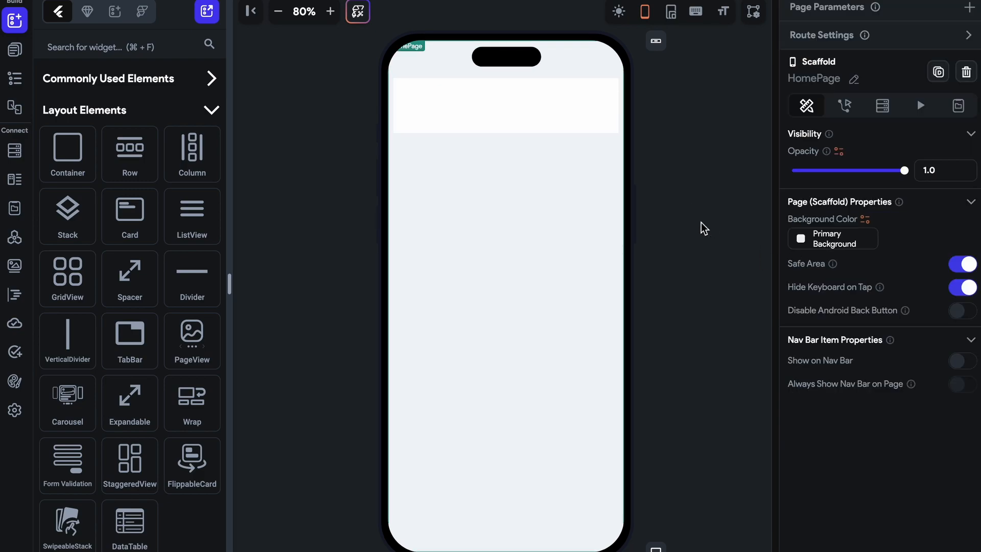
- Switch the Container to uniform padding, raise it to 50, and reset the padding
left_click(541, 105)
scroll(864, 373, "down", 1)
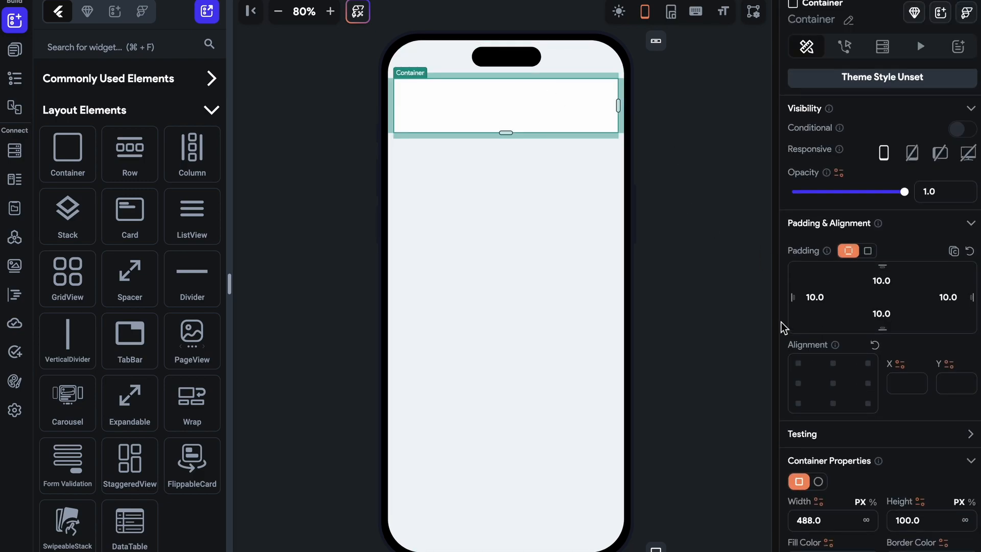
left_click(868, 252)
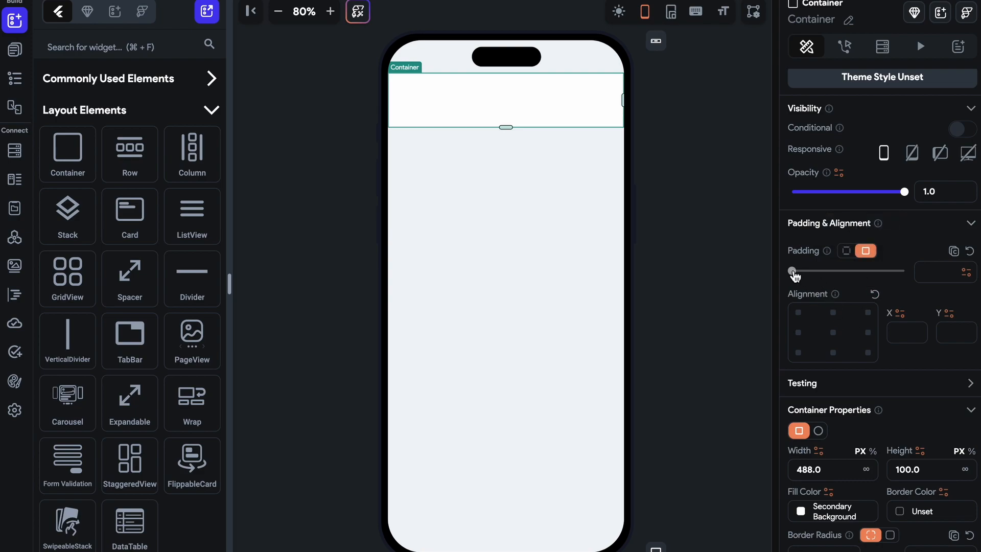
left_click_drag(794, 275, 836, 279)
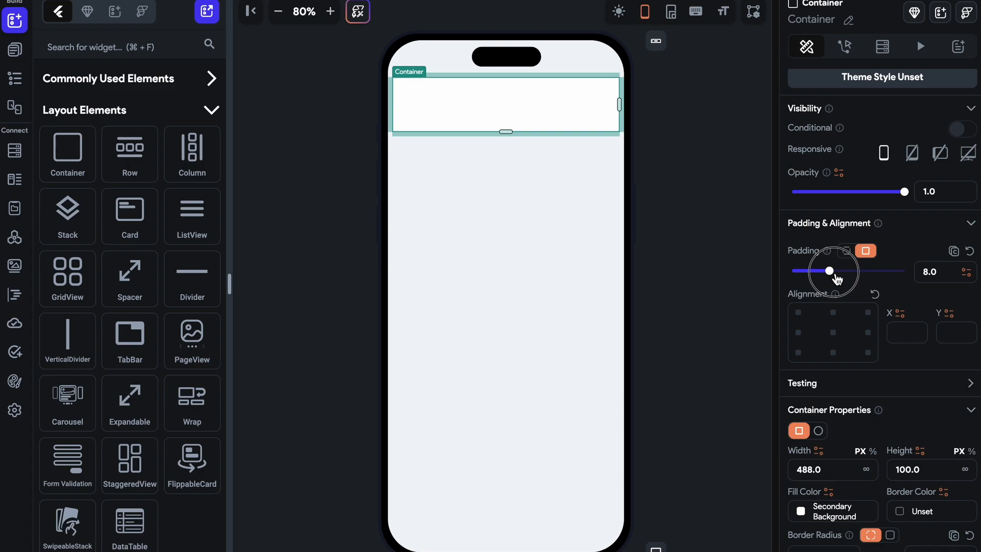
left_click_drag(837, 279, 891, 273)
type("50")
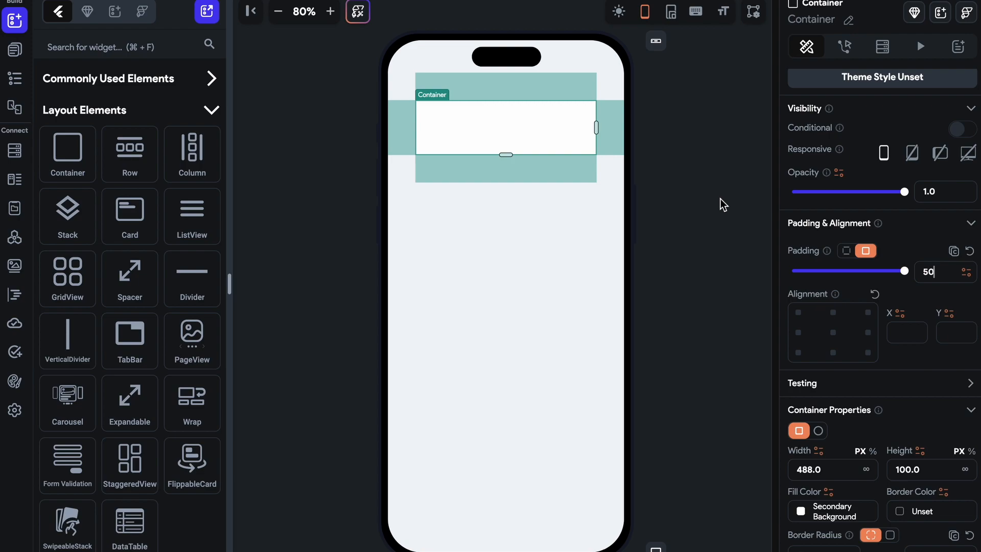
left_click(969, 250)
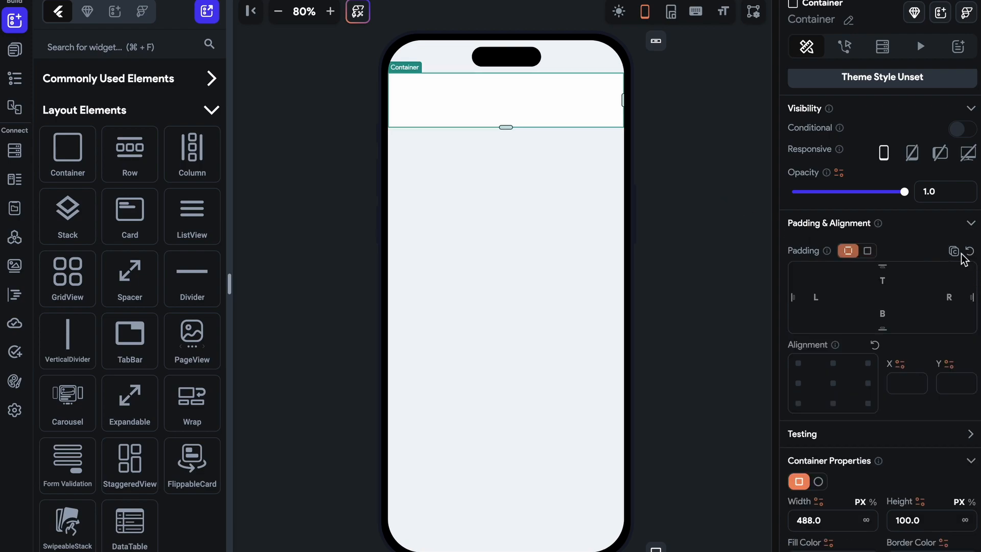
- Give the Container a uniform padding of 10 and copy that padding
left_click(867, 251)
left_click(940, 273)
type("10")
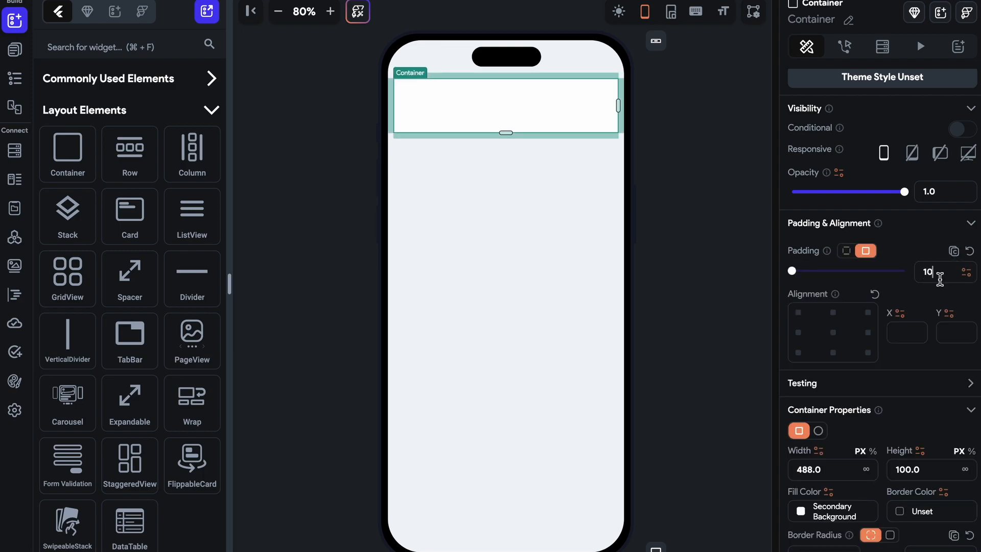
left_click(954, 251)
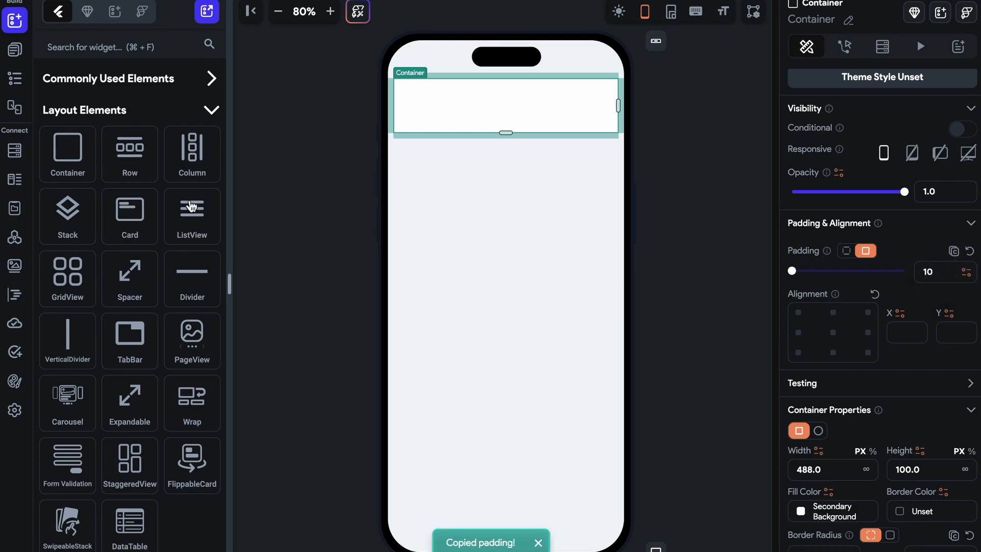
- Replace the page's Container with a new one and paste the copied padding onto it
left_click_drag(69, 151, 538, 234)
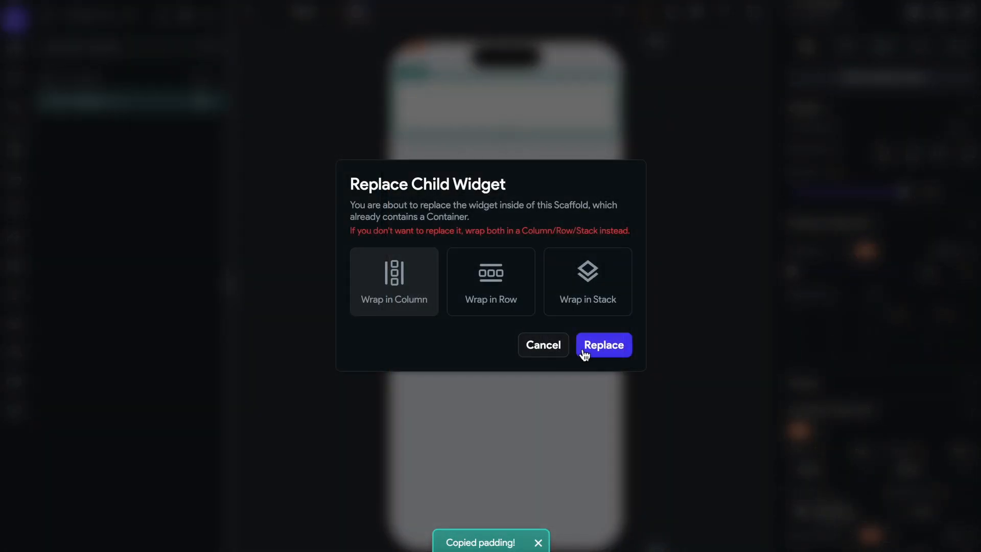
left_click(587, 345)
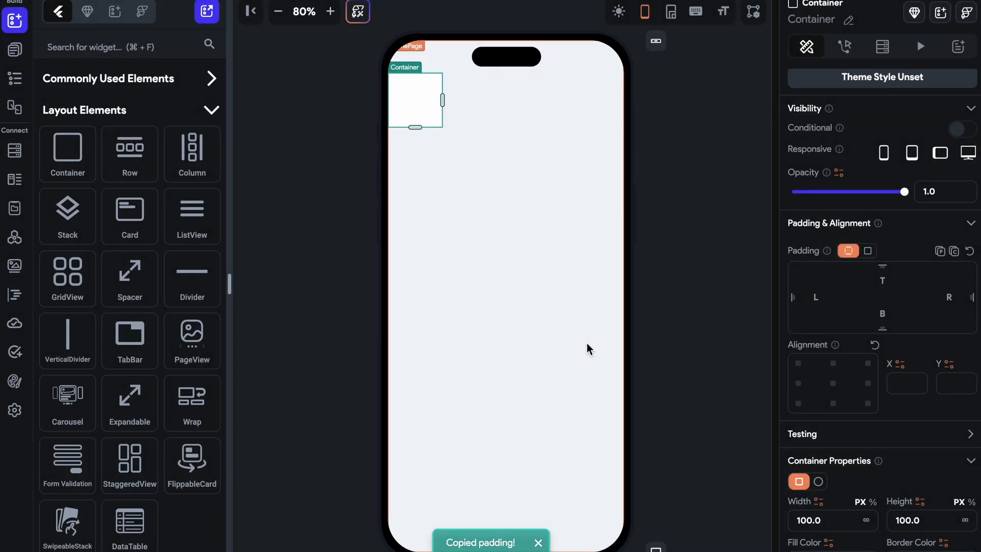
left_click(939, 251)
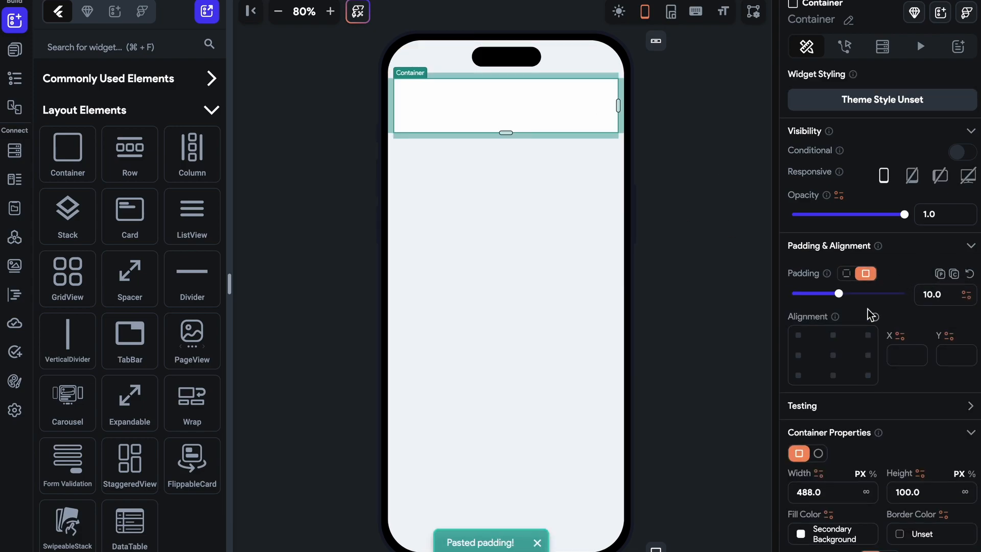
- Set the page Container's X alignment to 0
scroll(868, 309, "down", 1)
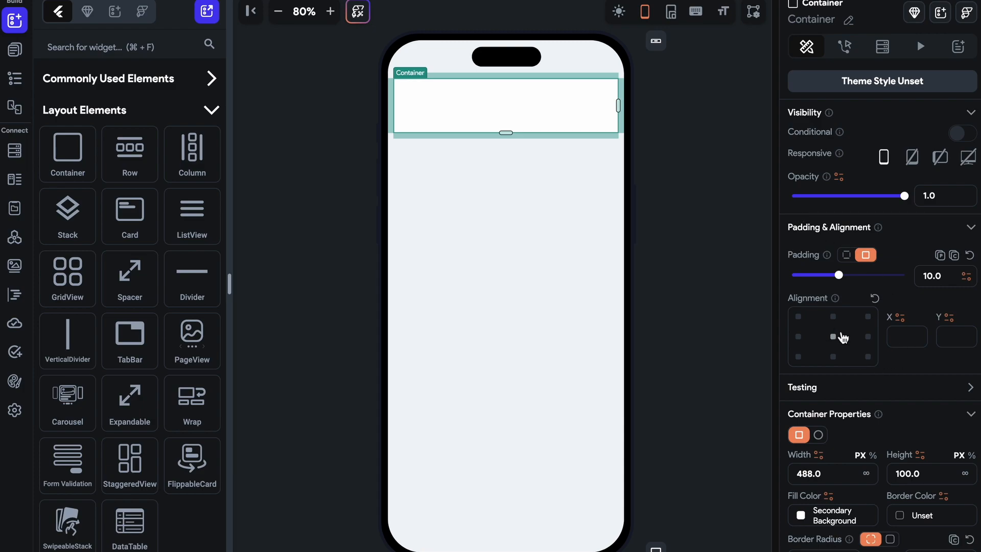
mouse_move(839, 304)
left_click(834, 318)
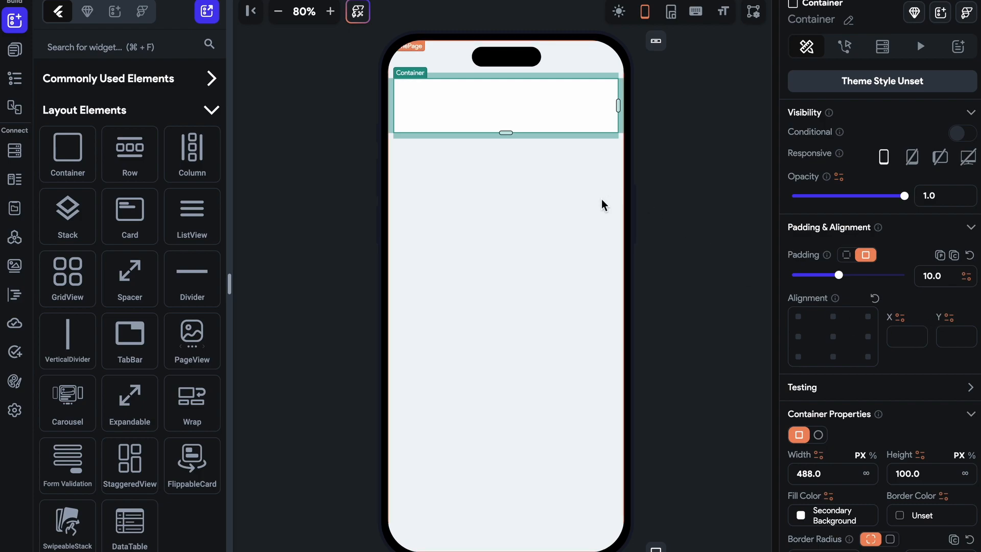
left_click(917, 339)
type("0")
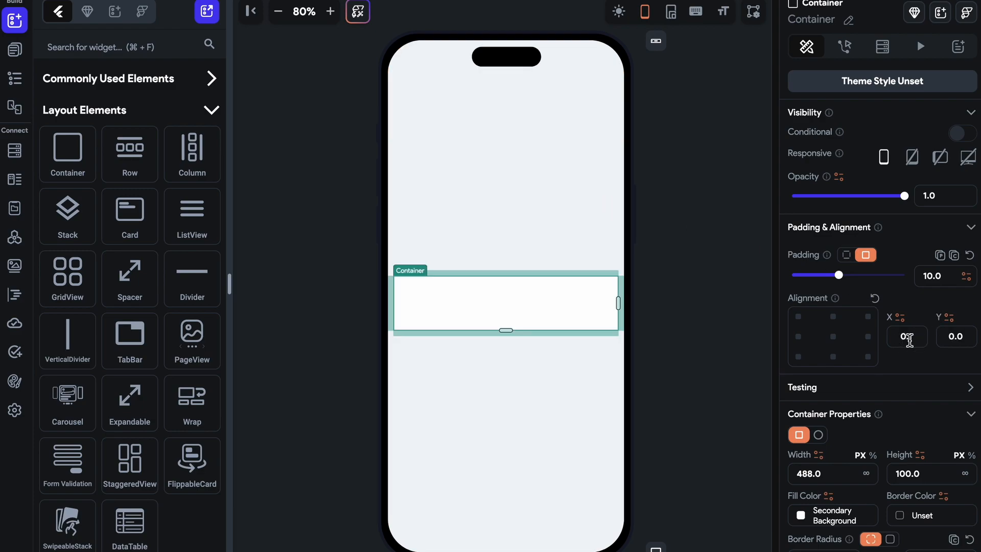
key("Escape")
left_click(524, 288)
- Raise the page Container's X alignment to 1.40
left_click(905, 348)
type("0.80")
key("Up")
key("Up")
key("Up")
key("Up")
key("Up")
key("Up")
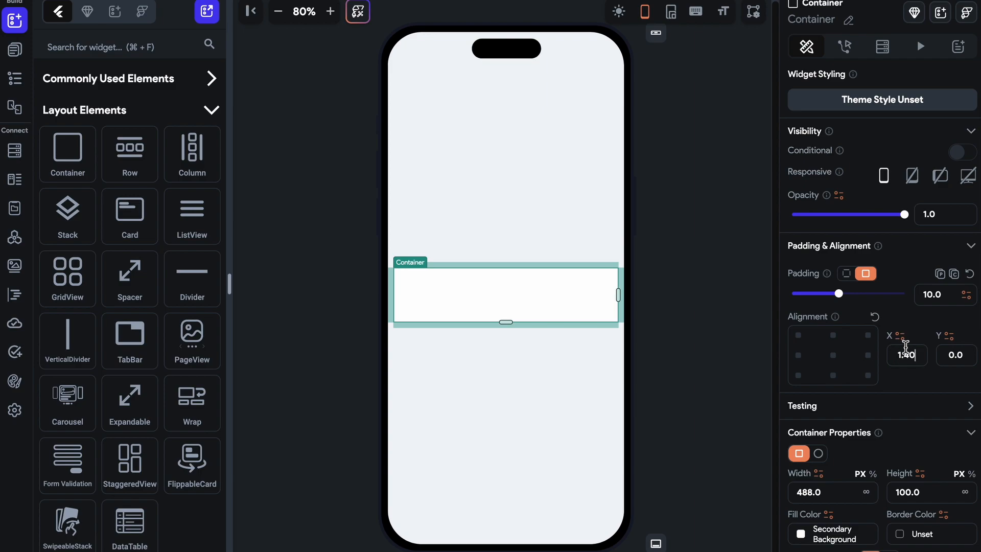
left_click(601, 312)
- Add a new Container inside the page's Container and wrap it in a Column
left_click_drag(65, 149, 532, 316)
right_click(502, 305)
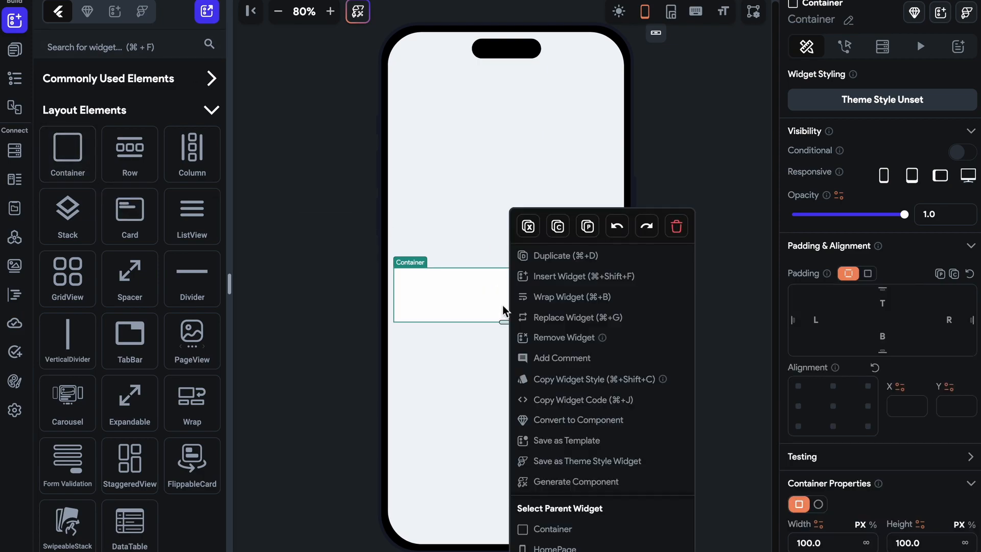
left_click(561, 296)
left_click(536, 158)
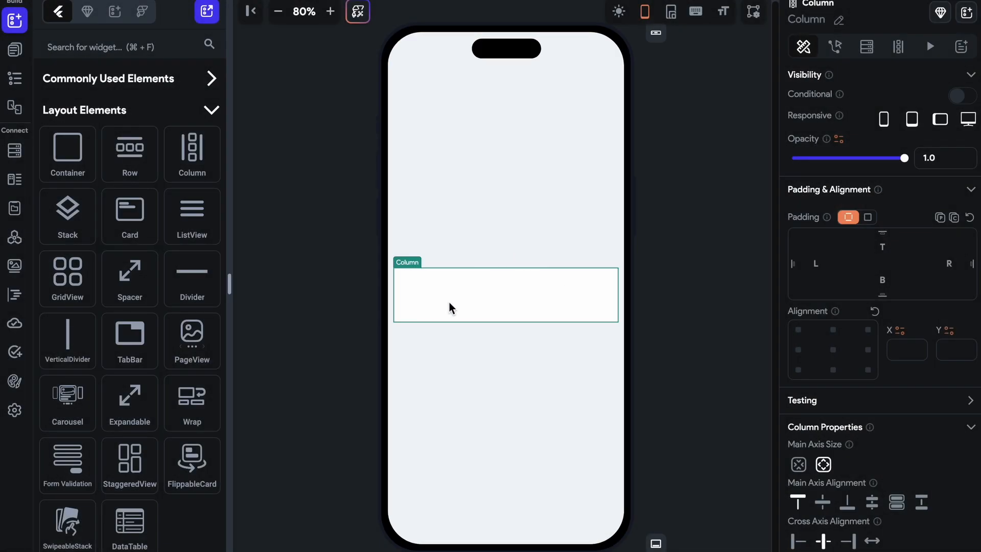
- Set the inner Container's fill color to the red Primary theme color
left_click(486, 291)
scroll(832, 459, "down", 2)
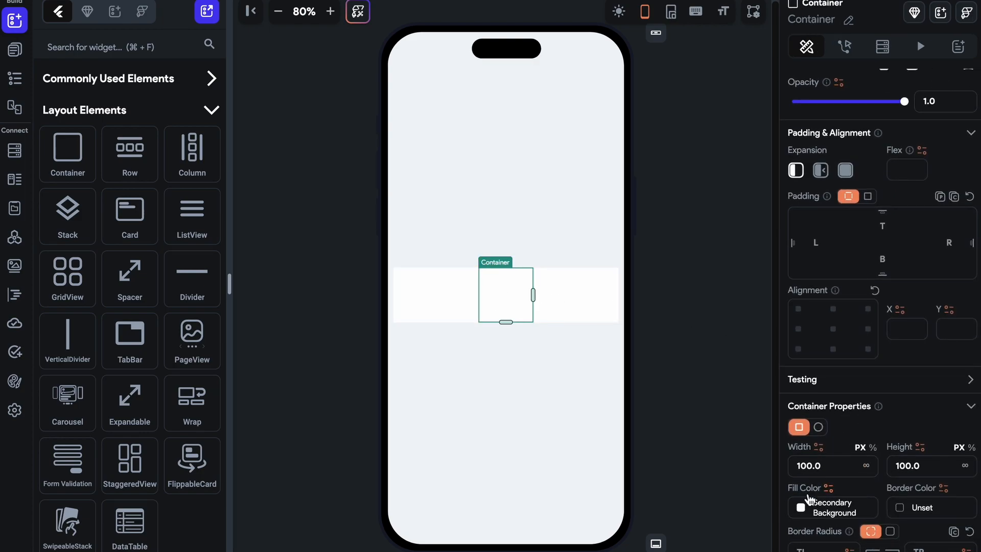
left_click(809, 497)
left_click(639, 307)
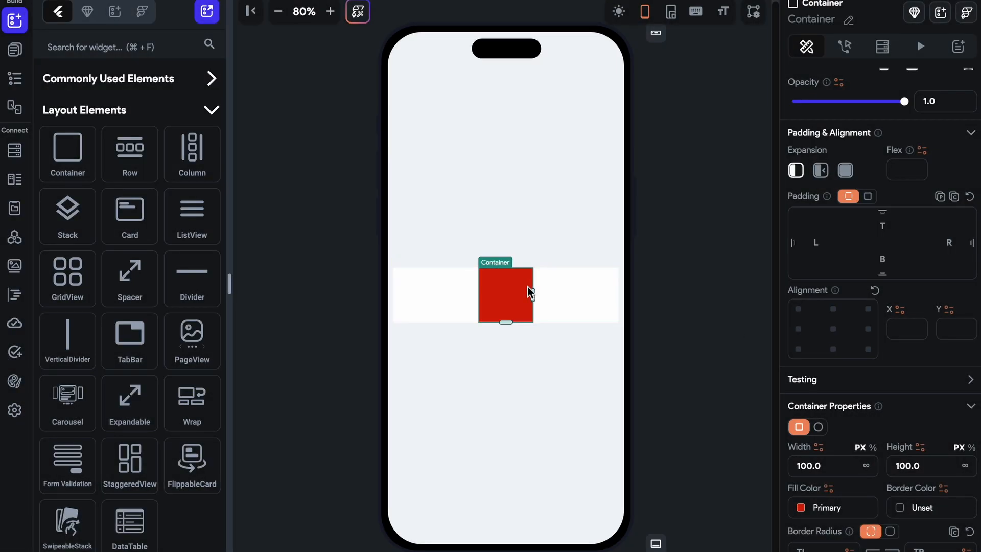
- Set the red Container's X alignment to 0.1
left_click(906, 329)
type("0.1")
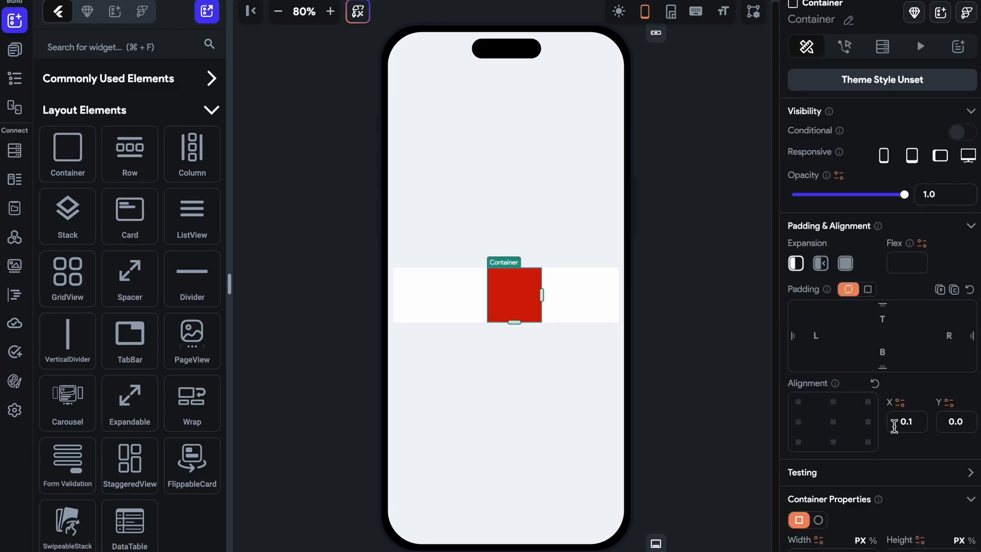
key("Escape")
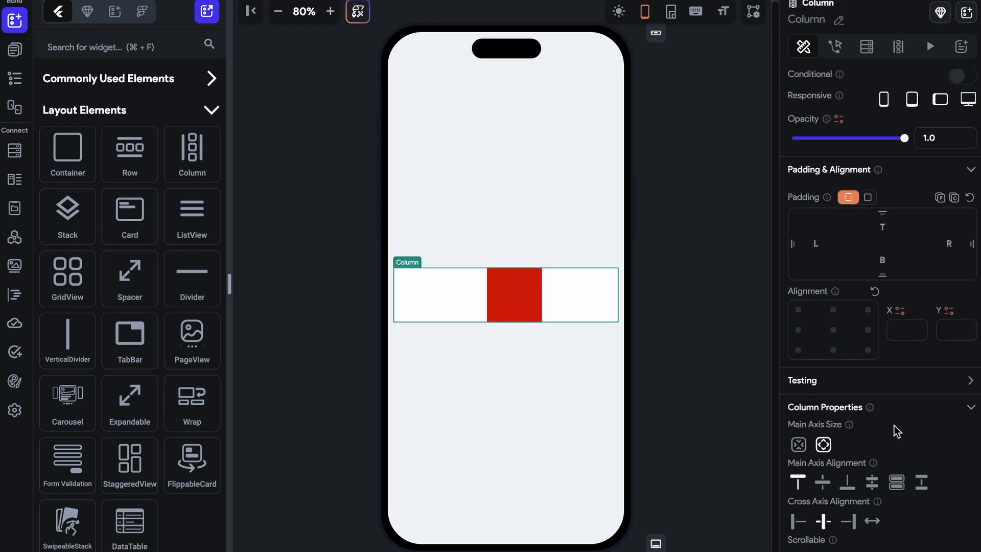
- Raise the red Container's X alignment beyond 1.10, and lower it back to 0.50
left_click(513, 290)
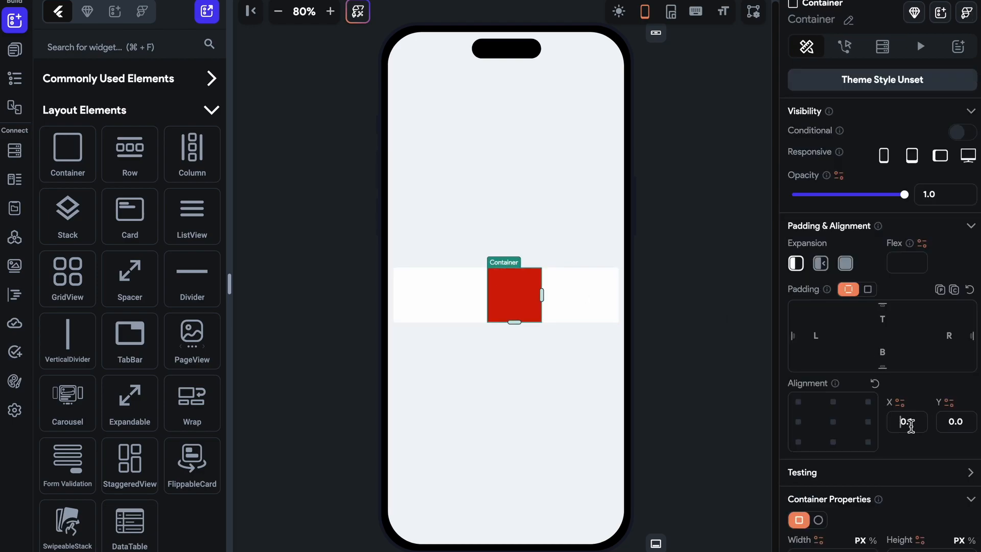
key("Up")
key("Up")
key("Up")
key("Up")
key("Up")
key("Up")
key("Up")
key("Up")
key("Up")
key("Up")
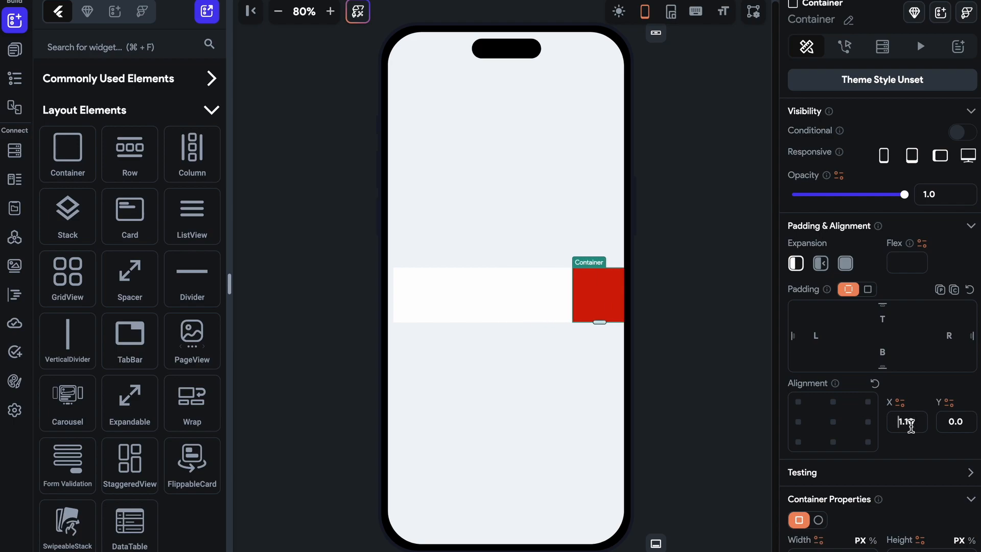
key("Up")
key("Up")
key("Up")
key("Up")
key("Up")
key("Up")
key("Down")
key("Down")
key("Down")
key("Down")
key("Down")
key("Down")
key("Down")
key("Down")
key("Down")
key("Down")
key("Down")
key("Down")
- Try to shift the red Container vertically within the Column by raising its Y alignment above 0
left_click(966, 423)
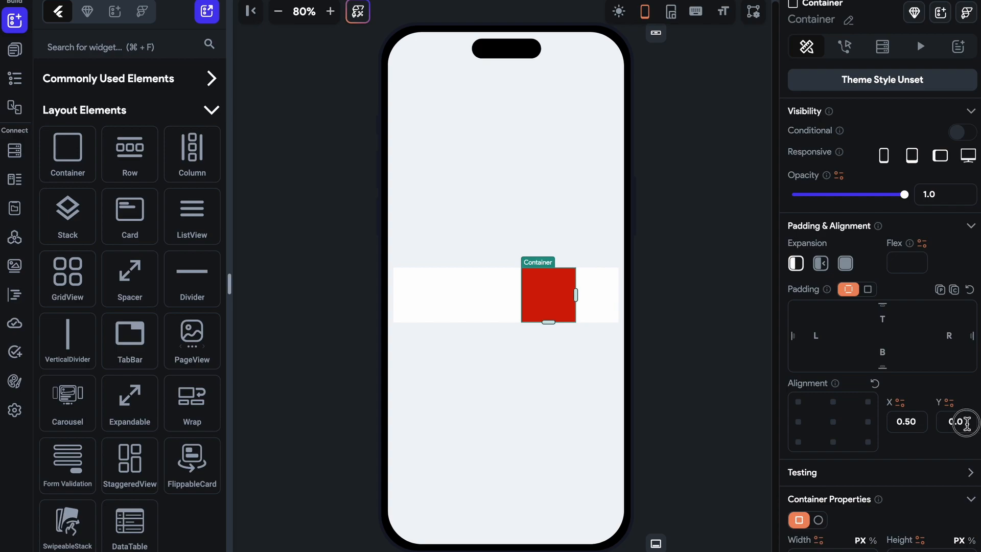
key("Up")
key("Up")
key("Up")
key("Up")
key("Up")
key("Up")
left_click(599, 298)
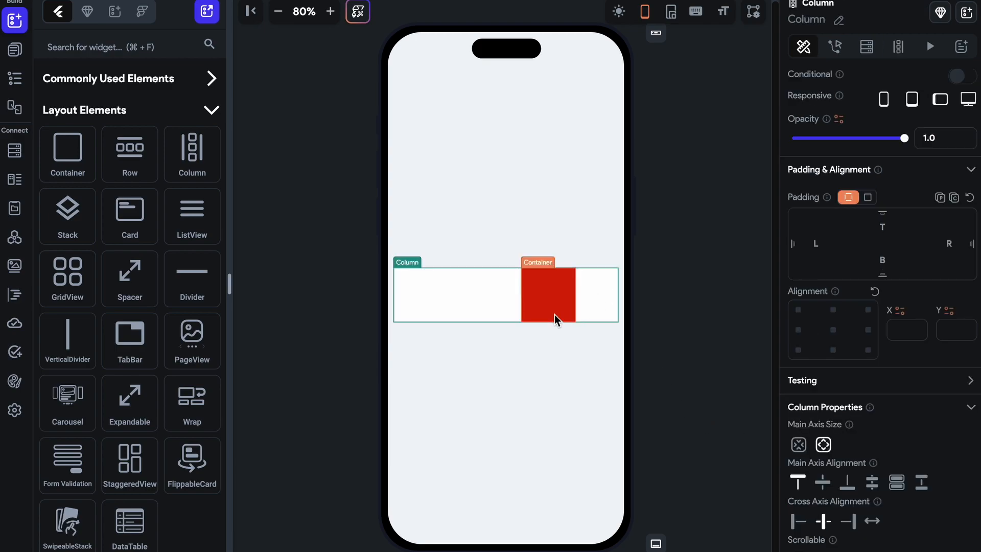
- Select the Column's parent Container and stretch its height to about 641 px
right_click(503, 307)
left_click(576, 531)
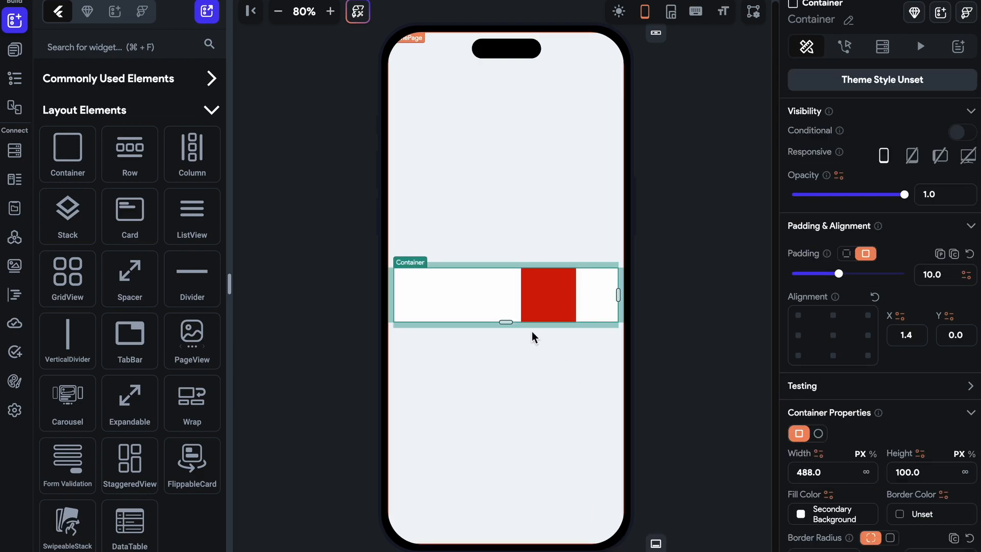
left_click_drag(505, 324, 516, 471)
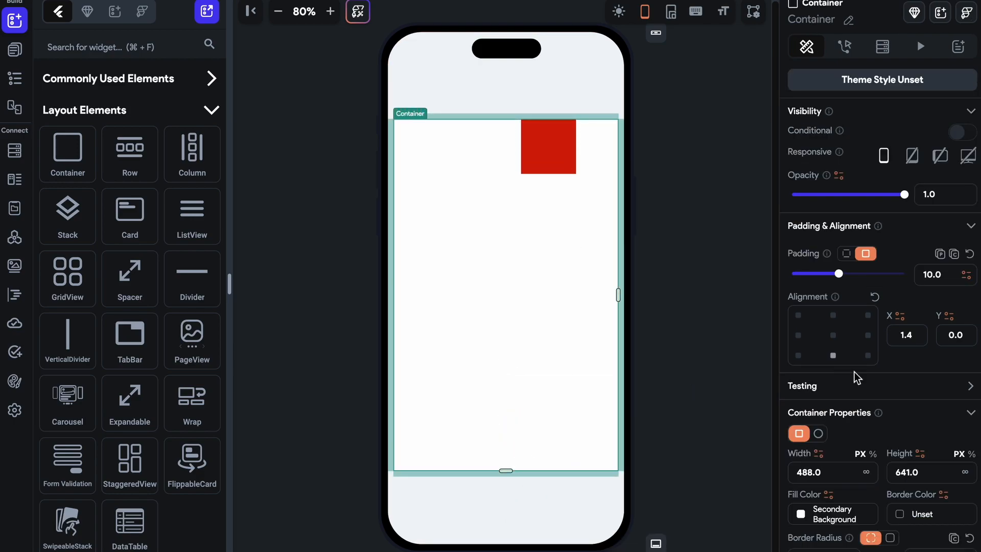
- Lower the red Container's Y alignment to -0.70
left_click(537, 155)
left_click(956, 423)
type("0")
key("Down")
key("Down")
key("Down")
key("Down")
key("Down")
key("Down")
key("Down")
key("Down")
key("Down")
key("Down")
key("Down")
key("Down")
key("Down")
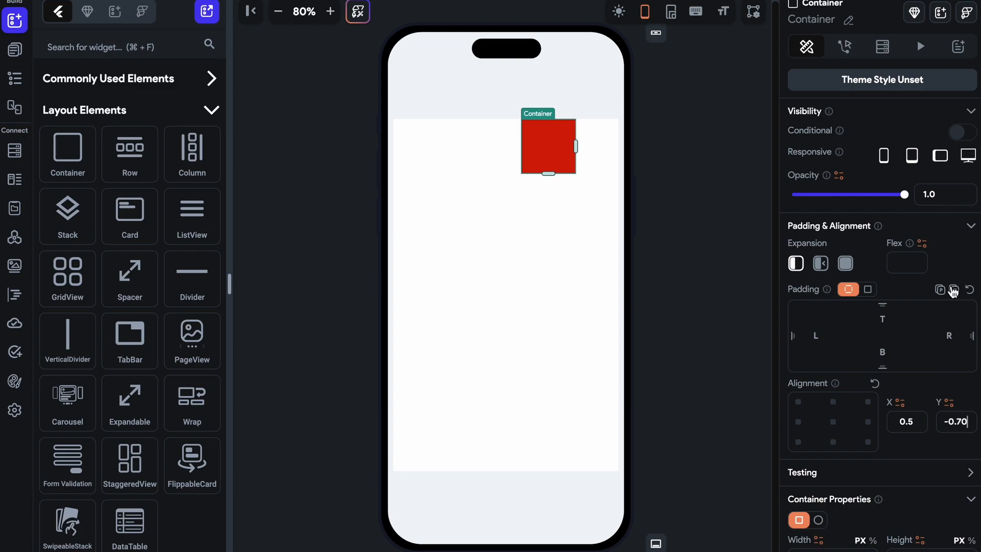
left_click(491, 219)
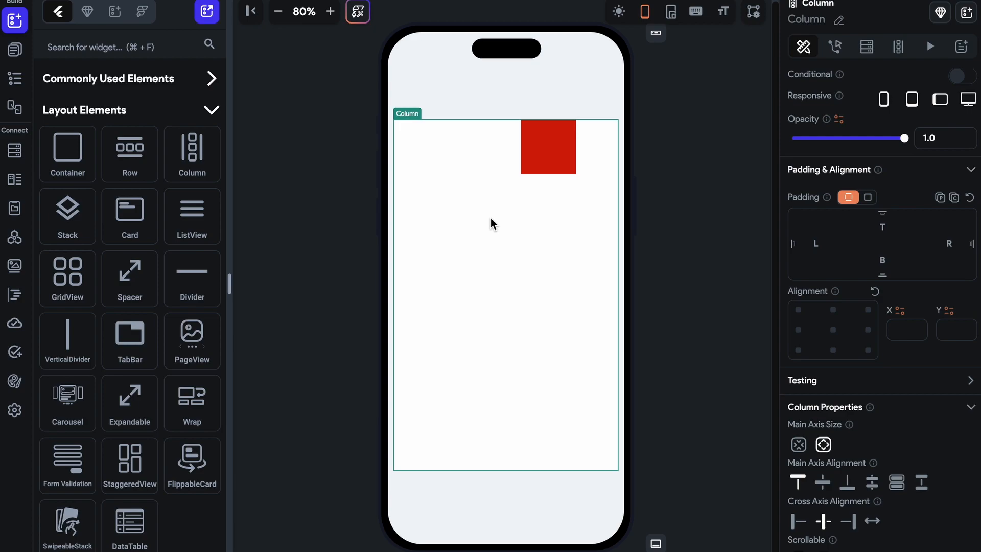
- Select the outer Container and lower its Y alignment to -0.80
right_click(490, 218)
left_click(556, 525)
scroll(921, 452, "down", 4)
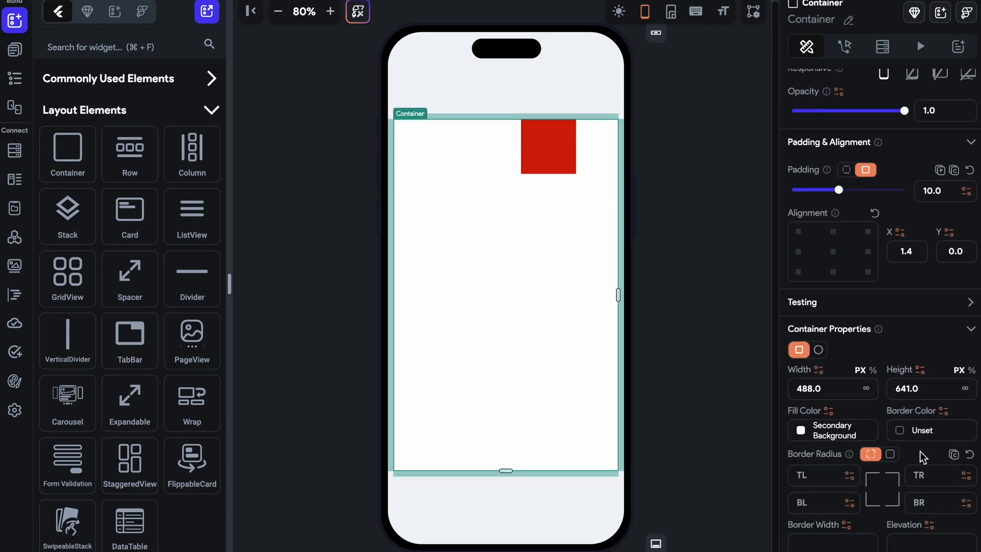
scroll(930, 328, "up", 4)
key("Down")
key("Down")
key("Down")
key("Down")
key("Down")
key("Down")
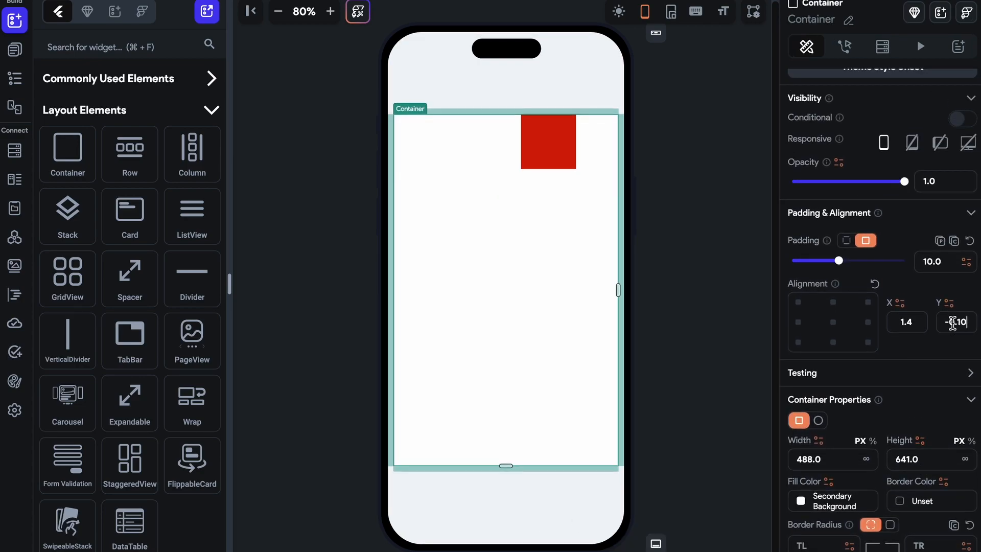
key("Down")
key("Down")
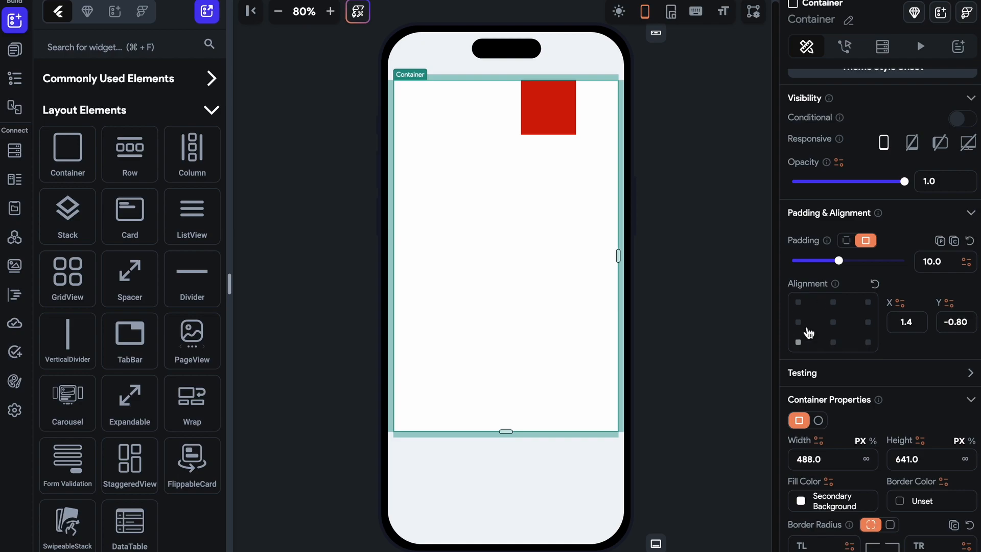
- Align the outer Container to the page's top-left corner and narrow it to about 116 px wide
left_click(800, 302)
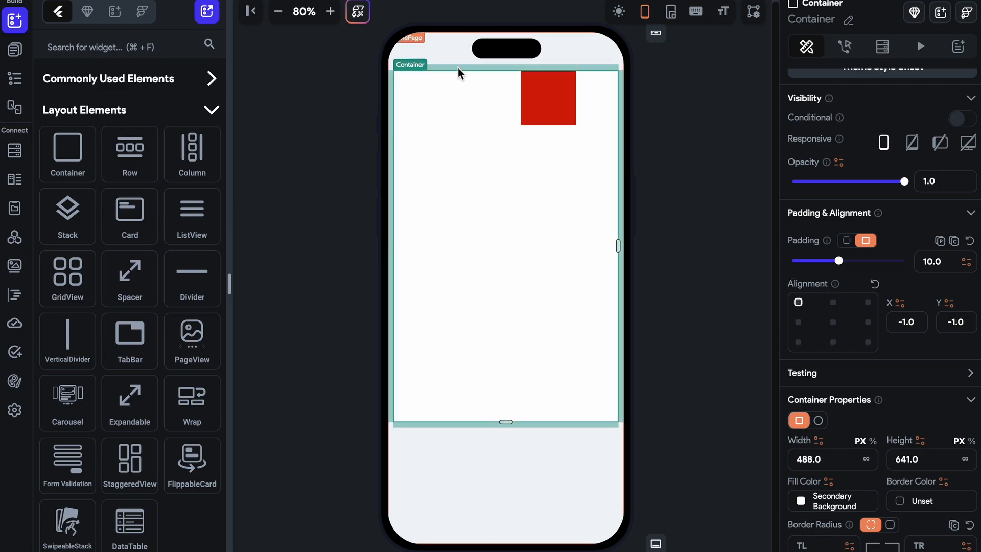
left_click_drag(617, 254, 416, 221)
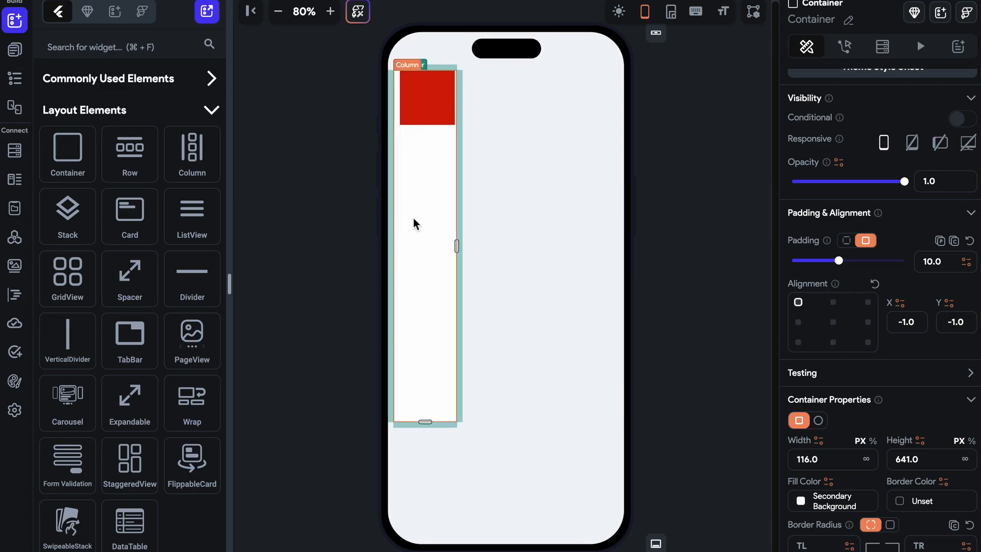
- Align the outer Container to the page's bottom-right corner and shorten it to about 90 px high
left_click(867, 342)
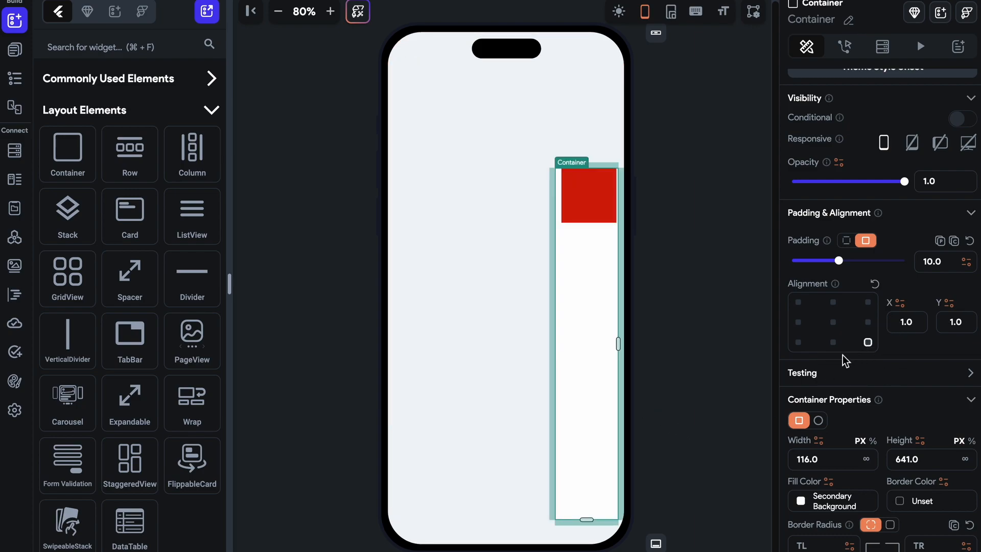
left_click_drag(589, 521, 622, 324)
left_click_drag(586, 520, 591, 415)
left_click(660, 446)
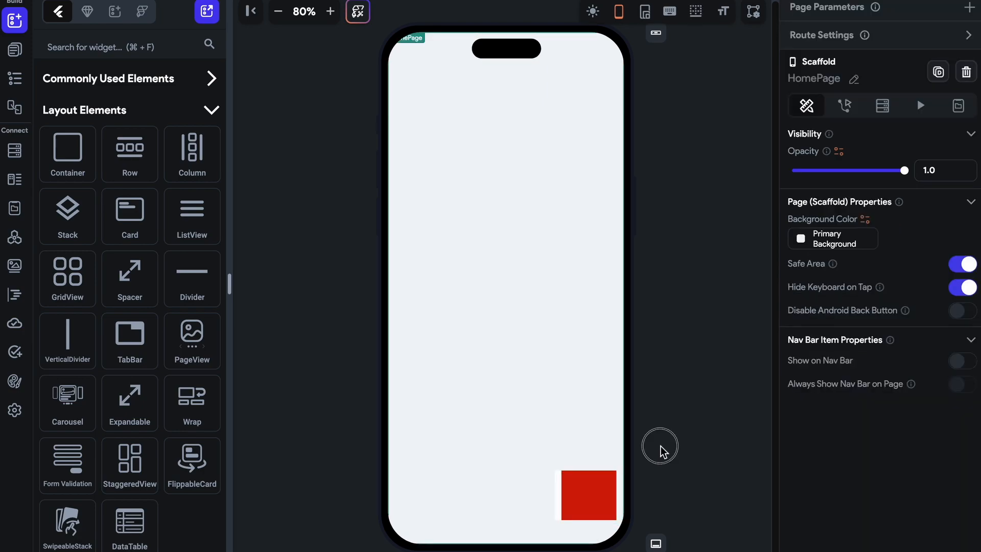
- Select the outer Container again and align it to the page's top-left, top-right and bottom-left corners in turn
left_click(556, 496)
right_click(555, 483)
left_click(535, 500)
left_click(555, 499)
right_click(556, 499)
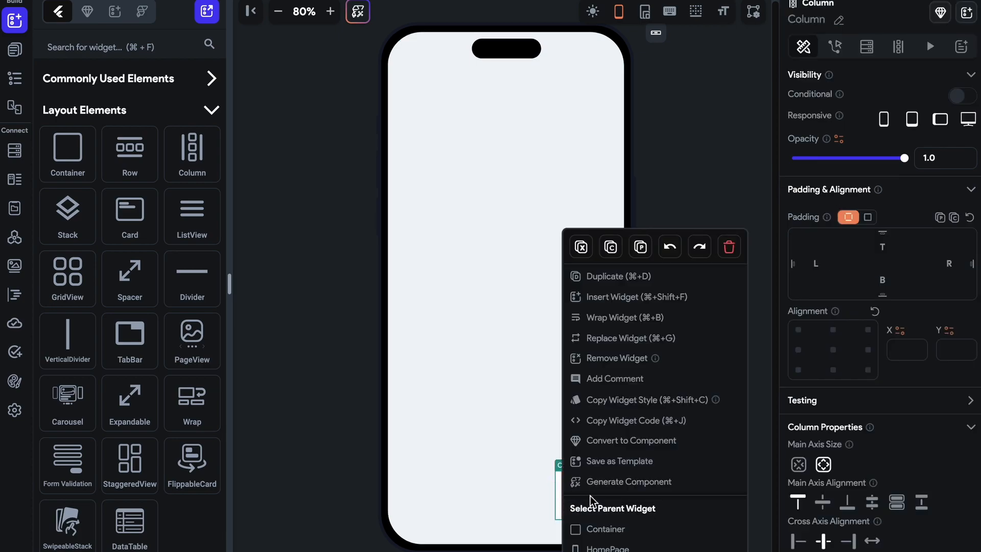
left_click(613, 527)
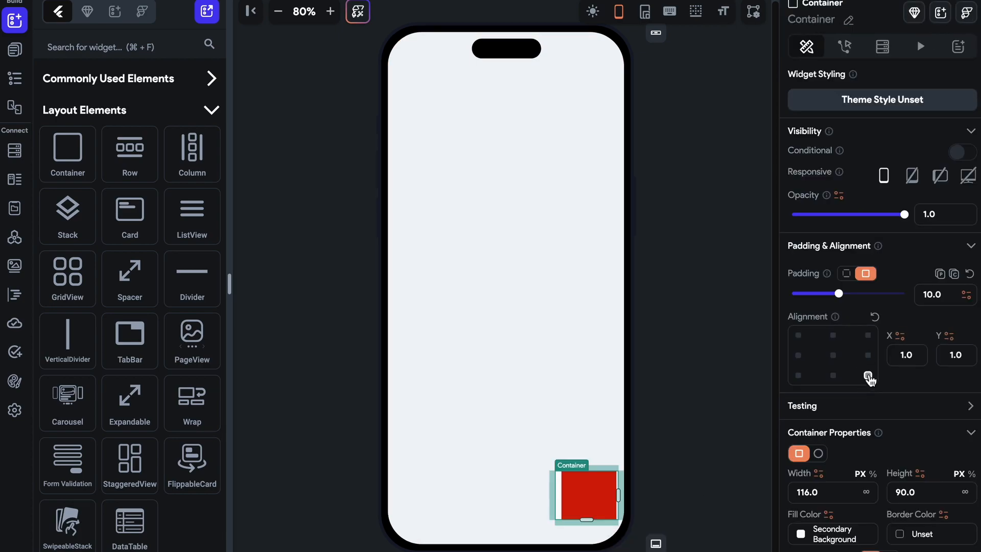
left_click(798, 336)
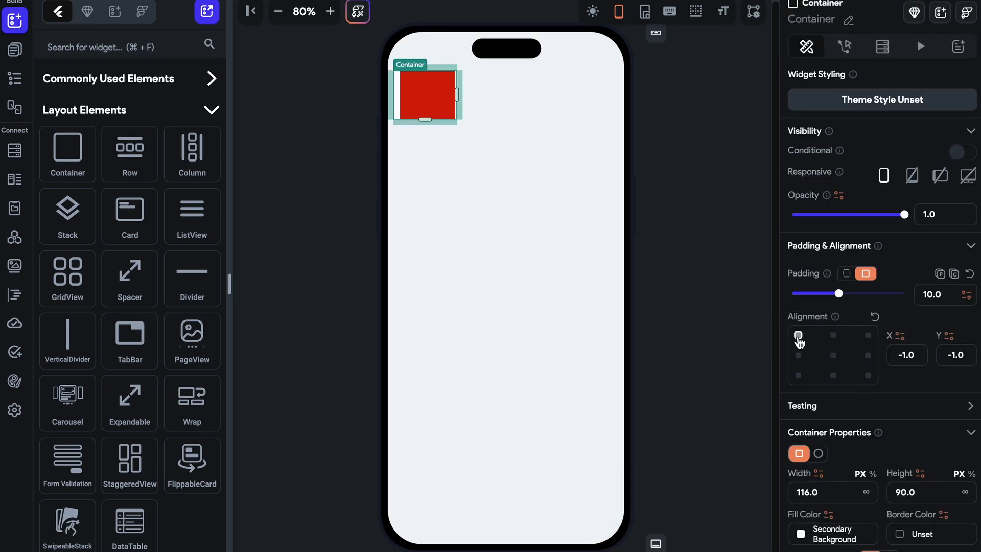
left_click(869, 335)
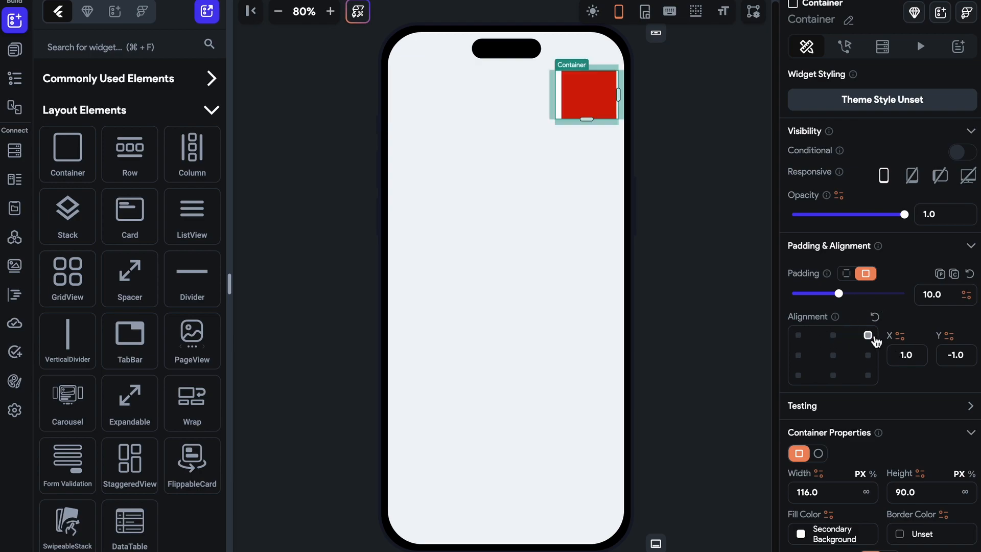
left_click(798, 376)
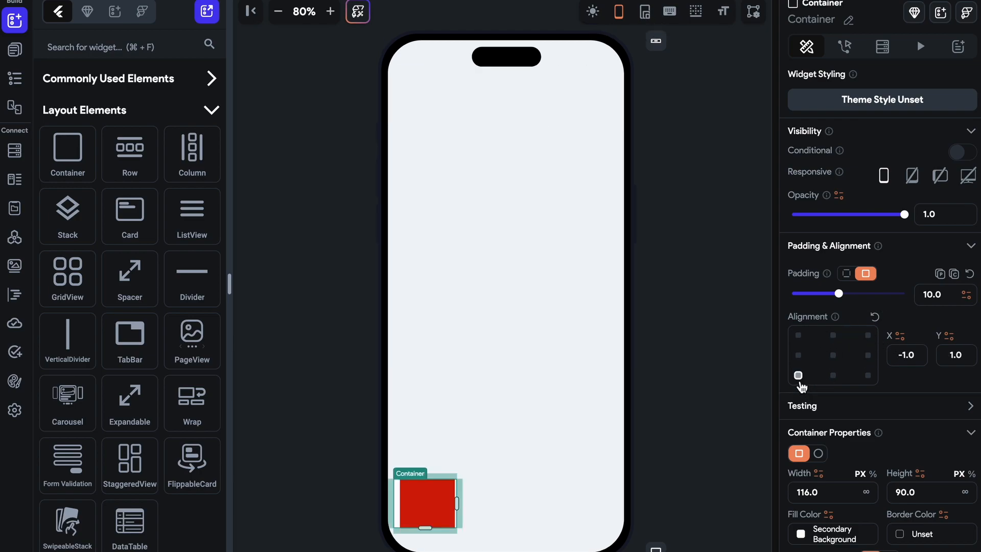
- Align the outer Container to the page's bottom centre, exact centre, centre-left and centre-right in turn
left_click(832, 377)
left_click(832, 355)
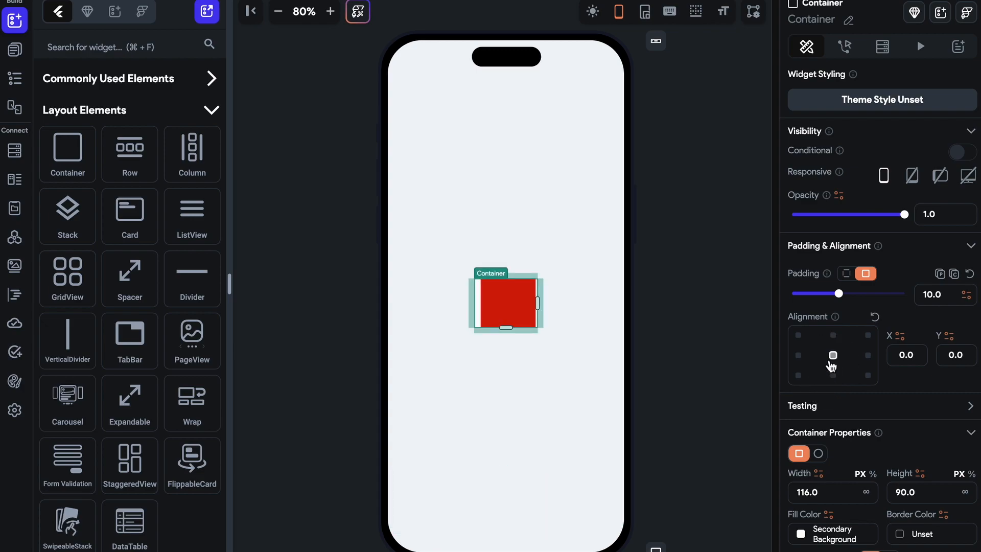
left_click(798, 355)
left_click(869, 355)
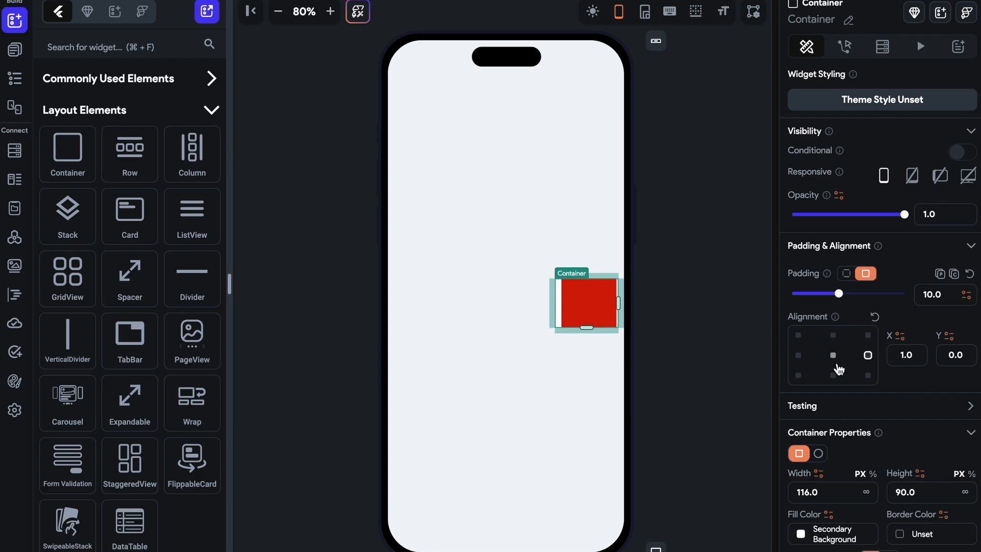
- Lower the outer Container's horizontal X alignment value to 0.10 in small increments
left_click(914, 354)
key("Up")
key("Up")
key("Down")
key("Down")
key("Down")
key("Down")
key("Down")
key("Down")
key("Down")
key("Down")
key("Down")
key("Down")
key("Down")
- Step the outer Container's vertical Y alignment value up and back down to 0.00
left_click(956, 355)
key("Up")
key("Up")
key("Up")
key("Down")
key("Down")
key("Down")
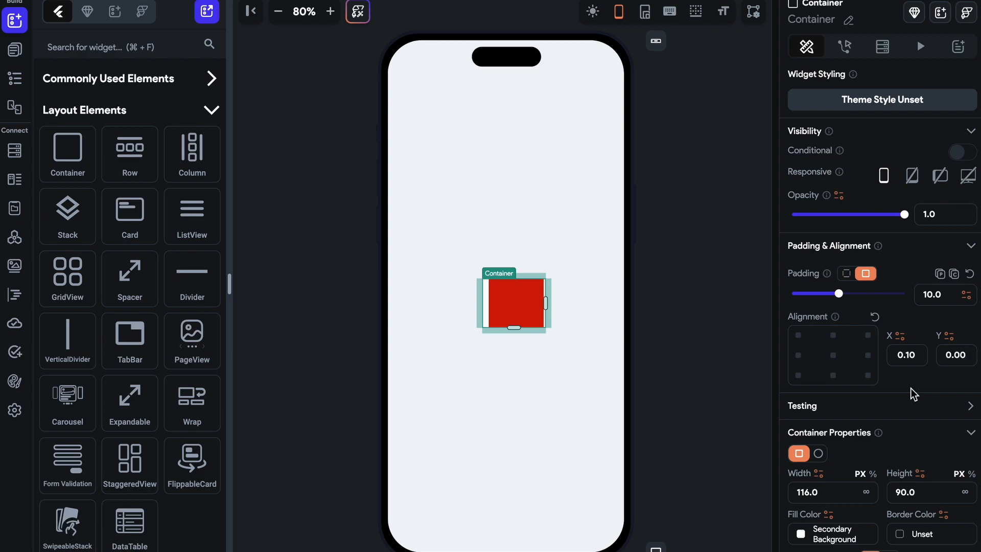
- Reset the outer Container's alignment and padding to unset
key("BackSpace")
key("BackSpace")
key("BackSpace")
key("BackSpace")
left_click(875, 316)
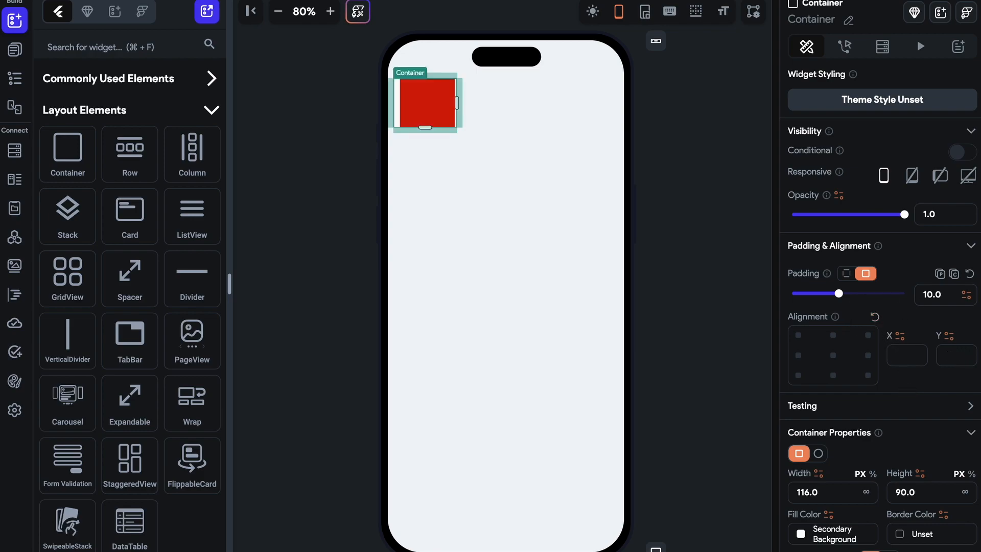
left_click(969, 273)
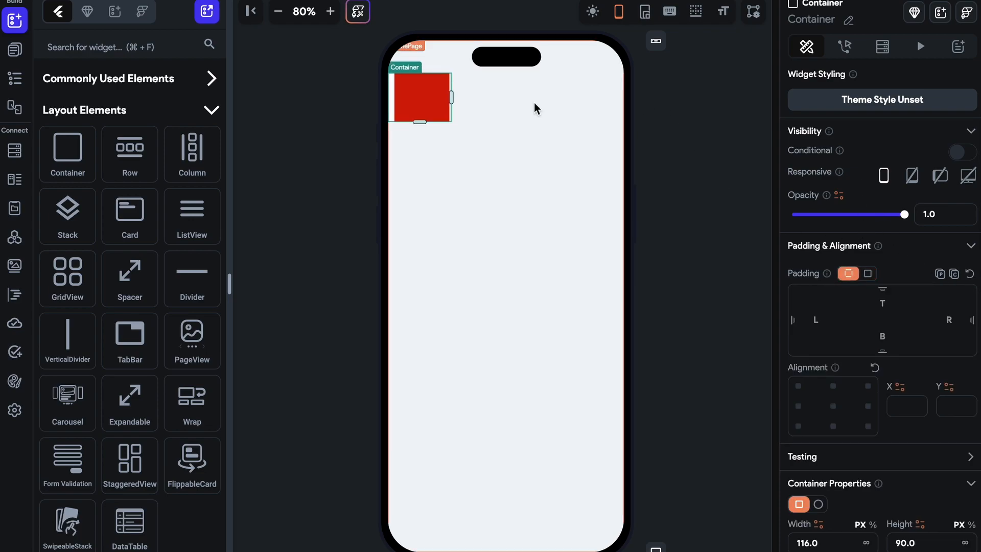
- Delete the red inner Container and stretch the remaining Container to about 557 px wide, past the page's edge
left_click(431, 89)
key("BackSpace")
key("BackSpace")
left_click_drag(451, 100, 697, 103)
left_click(696, 103)
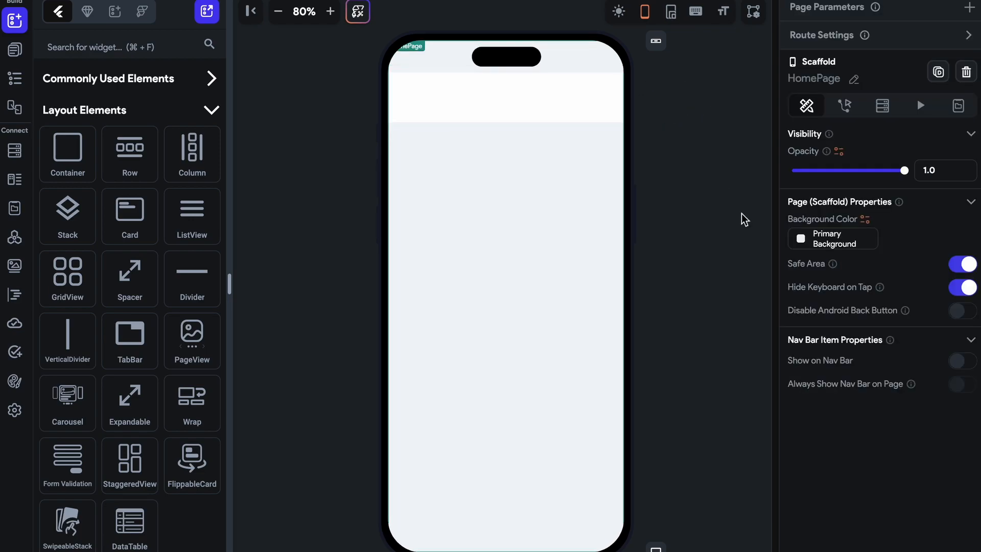
- Switch the Container's shape to a circle and back to a rectangle
left_click(480, 106)
scroll(834, 368, "down", 4)
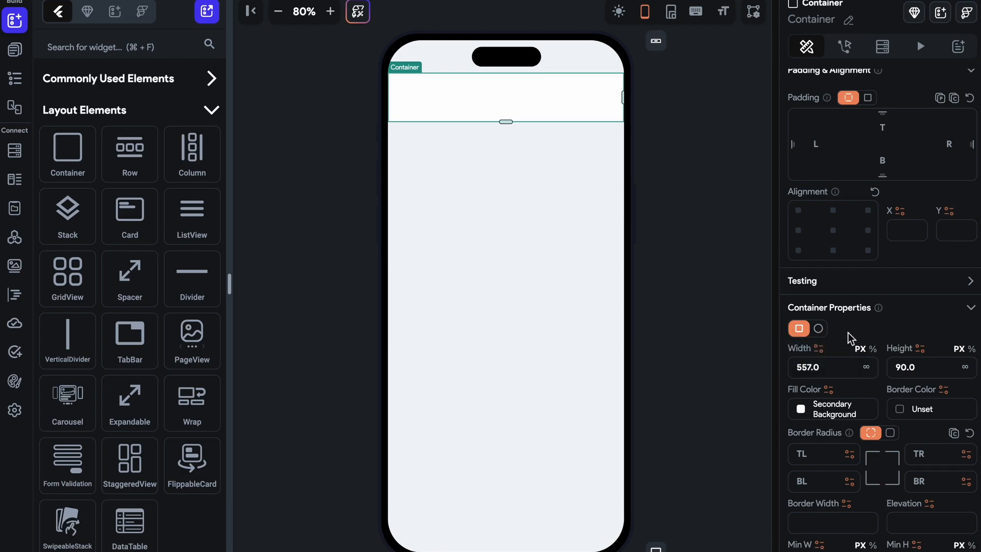
left_click(818, 329)
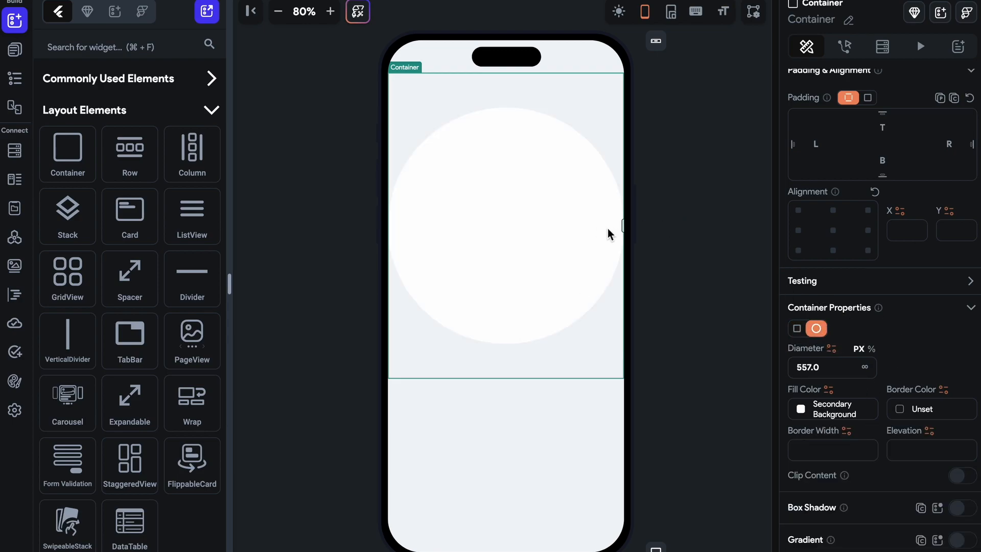
left_click(796, 328)
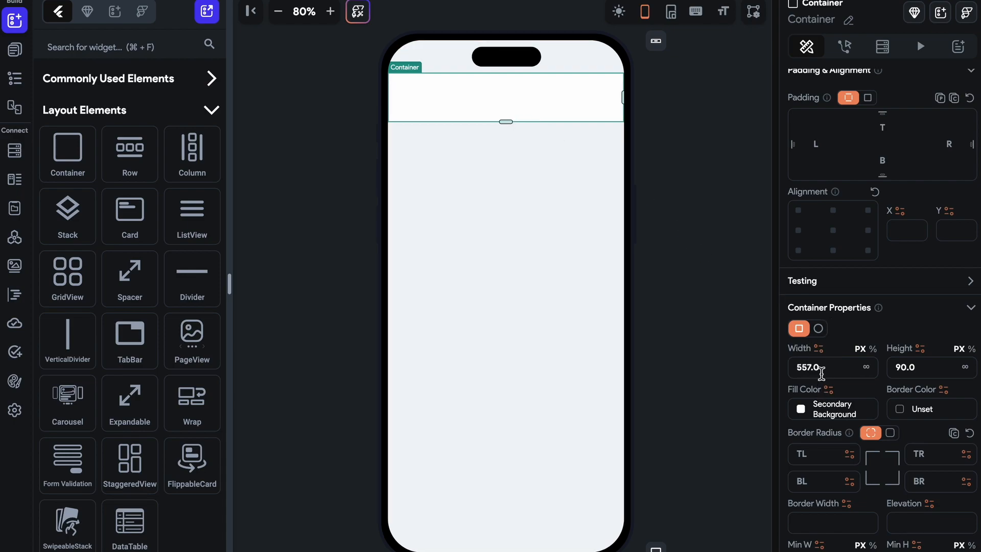
- Set the Container's width to 100 px and its height to 500 px
left_click(835, 367)
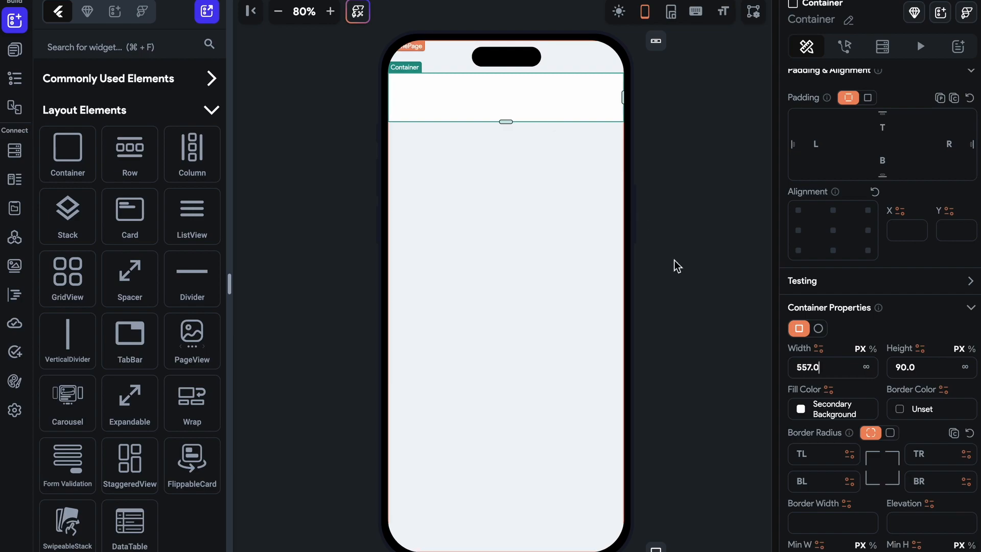
left_click_drag(819, 367, 790, 368)
type("100")
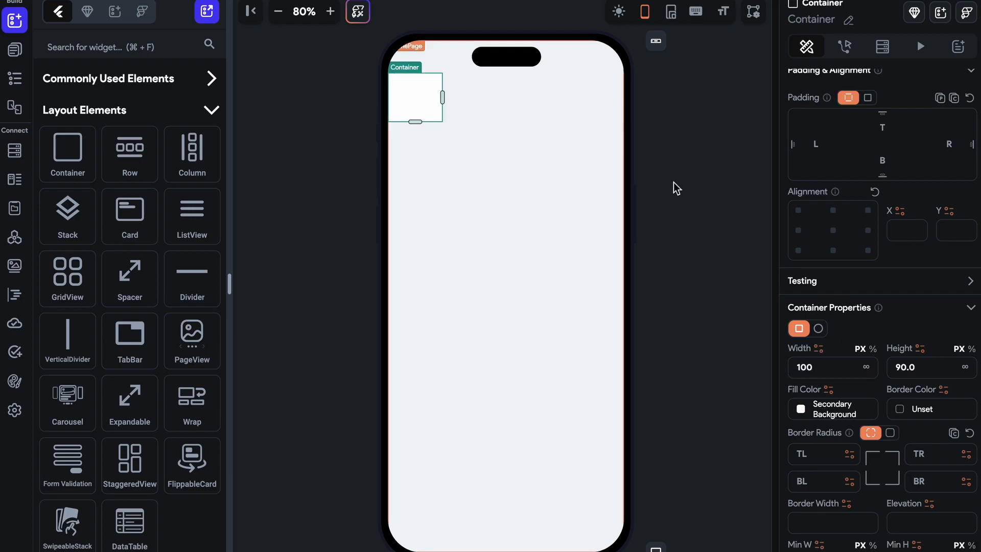
key("Tab")
type("500")
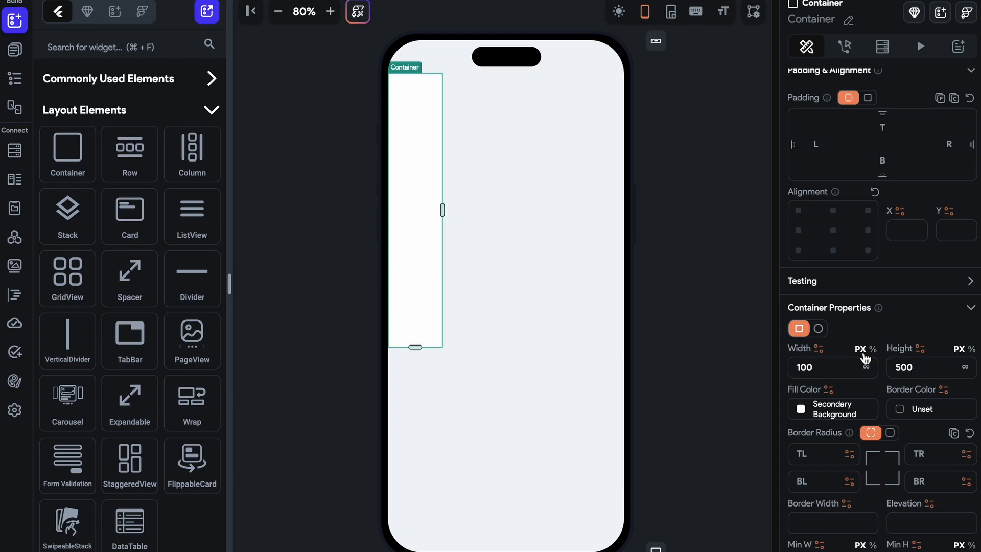
- Increase the Container's width in single-pixel increments to 103 px
left_click(853, 372)
key("Up")
key("Up")
key("Up")
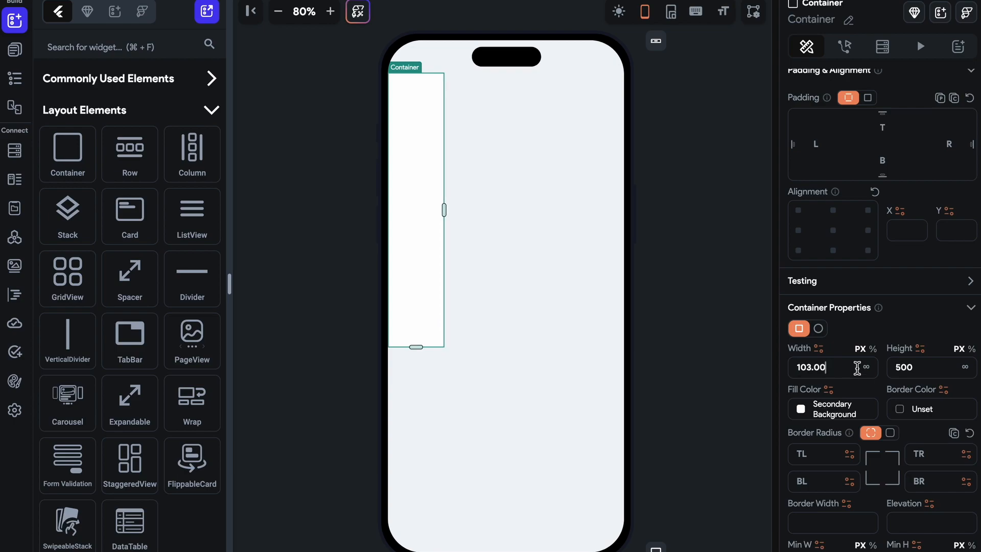
- Set the Container's width to 10 percent, and preview the page at tablet size before returning to phone size
left_click(873, 348)
type("10")
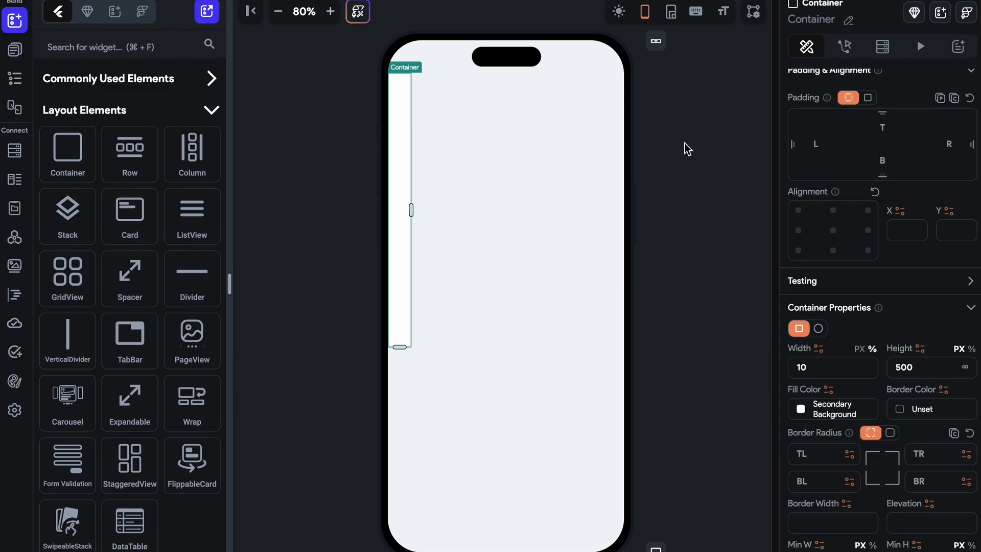
left_click(673, 25)
left_click_drag(633, 259, 733, 244)
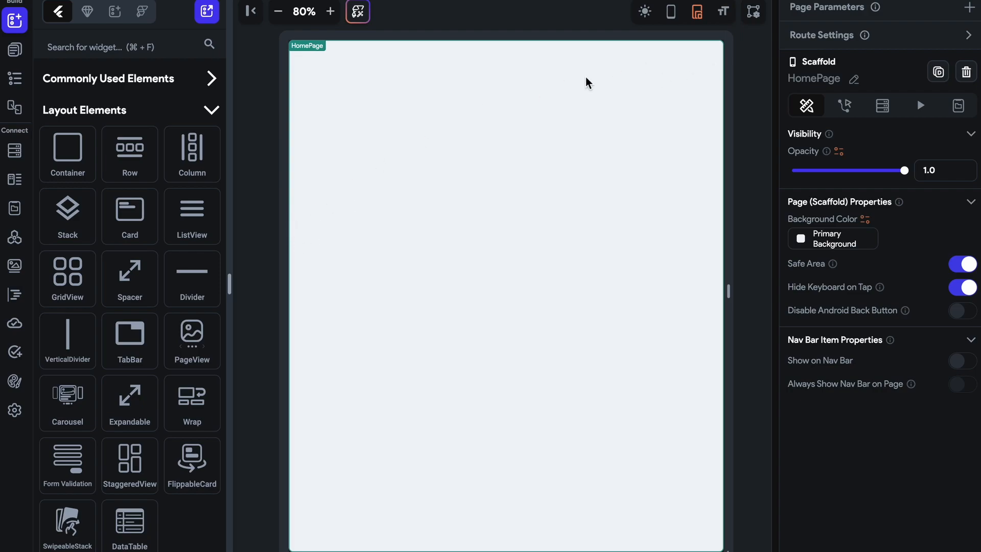
left_click(670, 13)
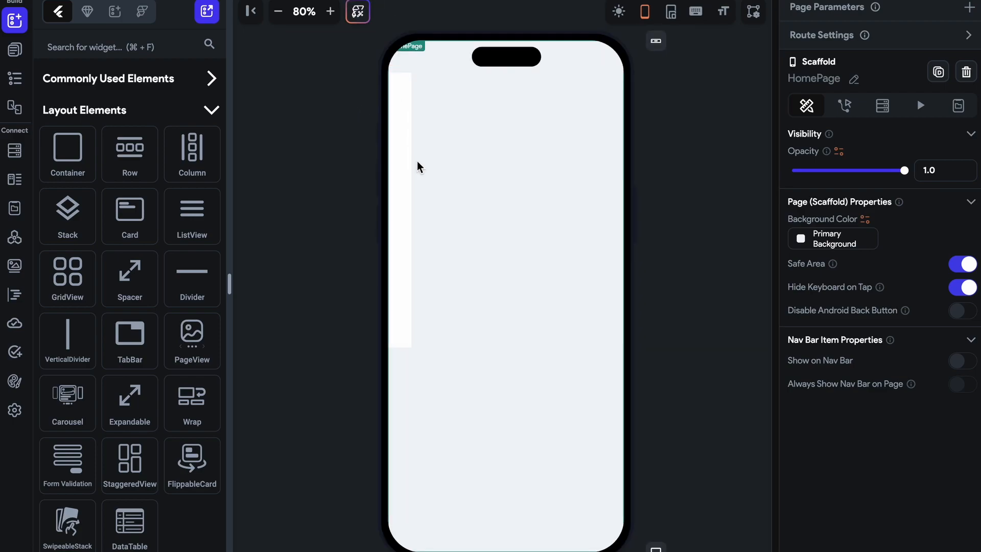
- Select the Container on the phone page and set its width to 40 percent
left_click(404, 168)
scroll(899, 362, "down", 4)
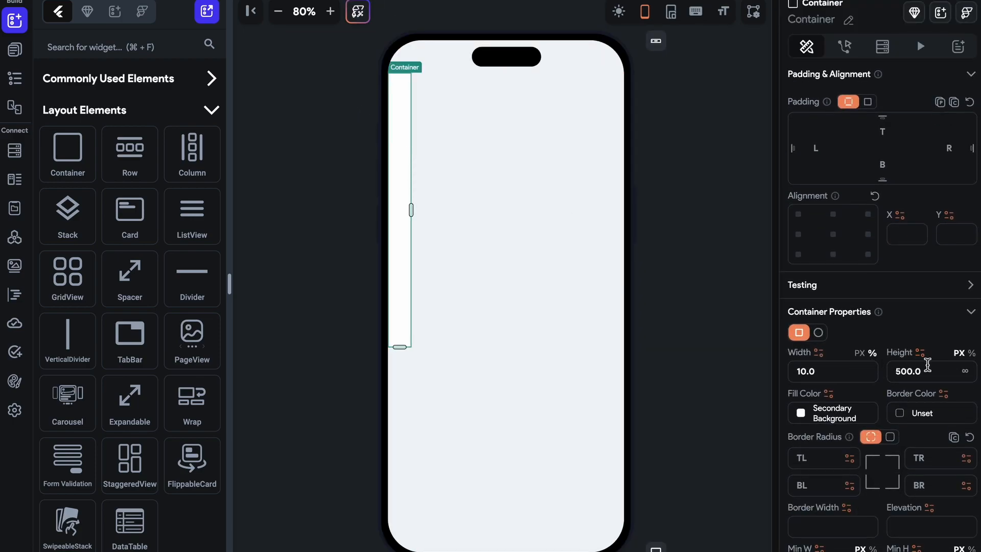
left_click_drag(806, 370, 784, 373)
type("40")
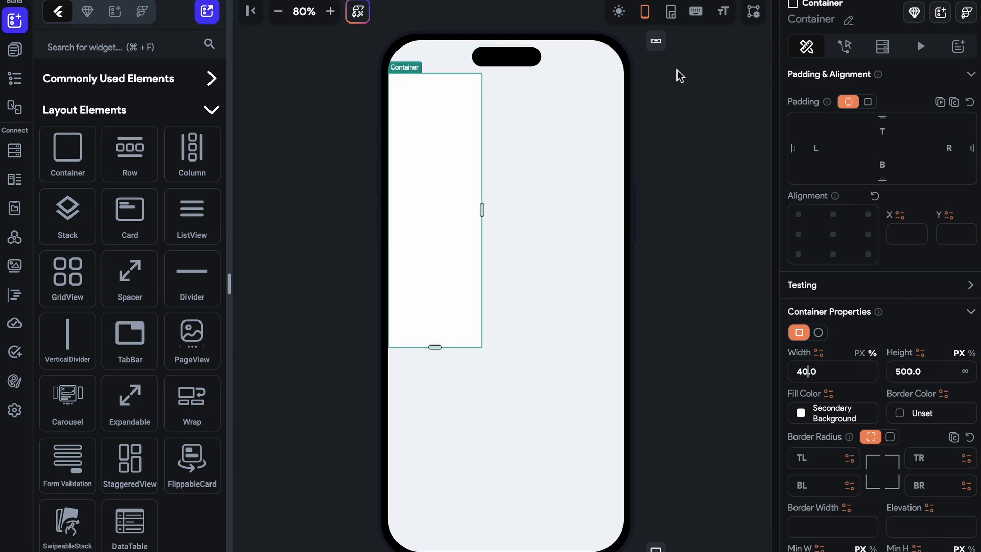
- Make the Container visible on tablet and desktop sizes, and preview it on the resized tablet canvas before returning to phone size
left_click(670, 11)
mouse_move(633, 192)
left_mouse_down()
mouse_move(692, 193)
mouse_move(681, 167)
mouse_move(647, 171)
mouse_move(617, 199)
left_mouse_up()
left_click(468, 182)
left_click(944, 180)
left_click(967, 177)
left_click_drag(615, 152, 654, 199)
left_click(353, 1)
left_click(653, 14)
- Switch the Container's height unit to percent and set the height to 40 percent
left_click(330, 11)
left_click(330, 11)
left_click(330, 11)
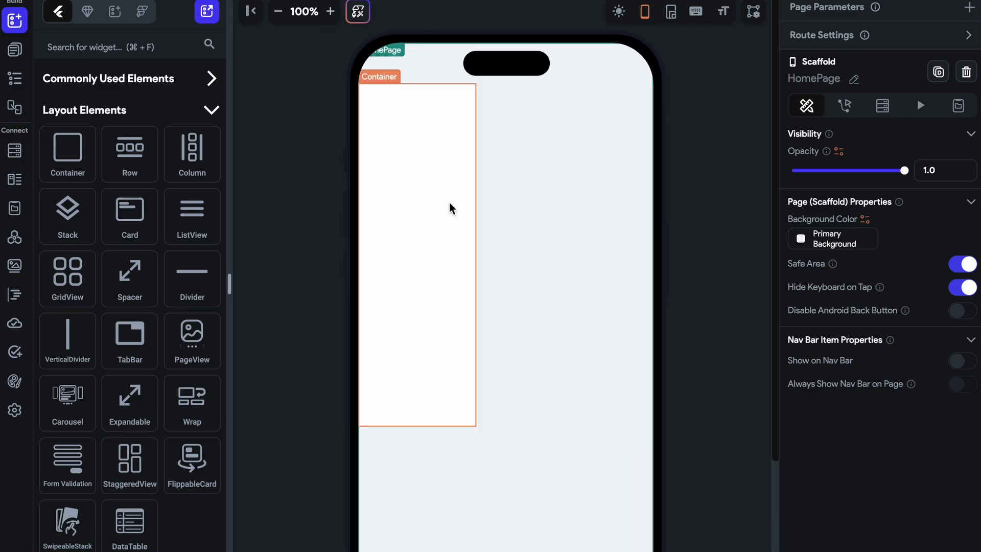
left_click(449, 208)
scroll(884, 348, "down", 3)
left_click(972, 398)
left_click(935, 418)
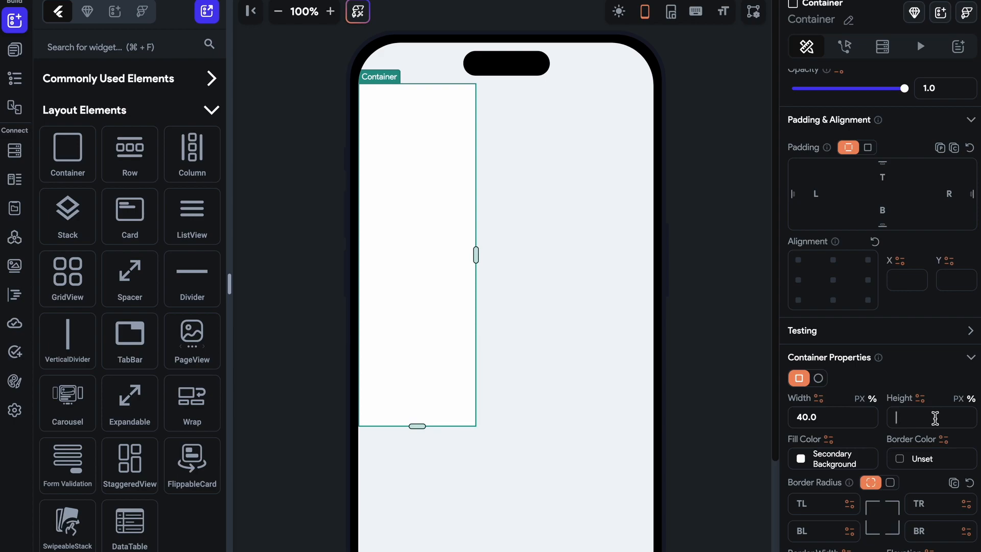
type("40")
scroll(850, 412, "down", 2)
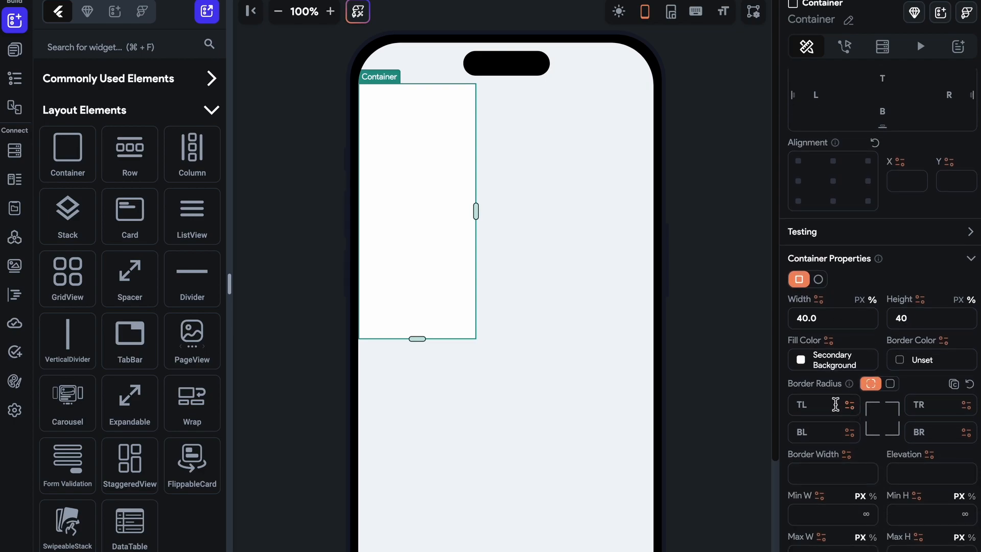
- Look over the variable sources for the Container's width, and set its fill color to the theme's Primary
left_click(819, 300)
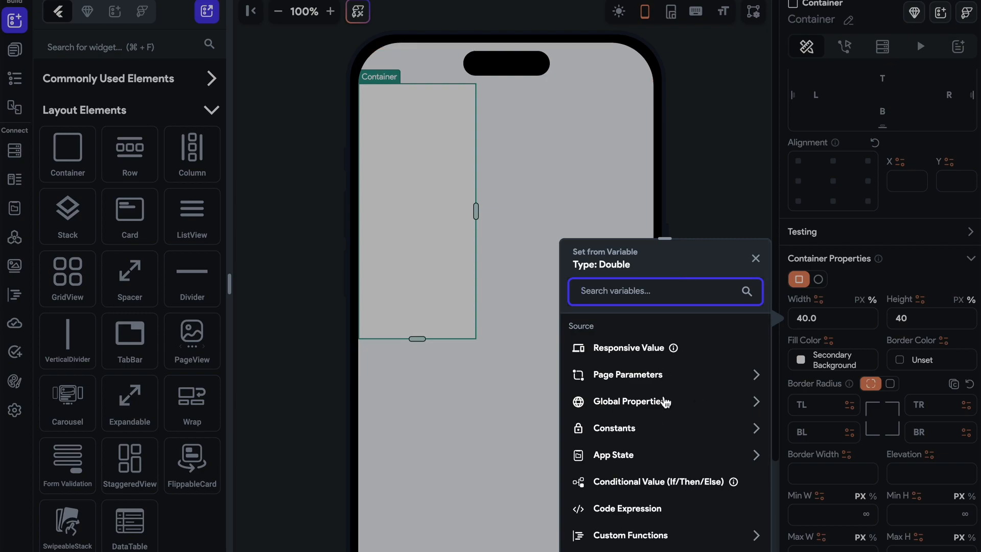
left_click(758, 261)
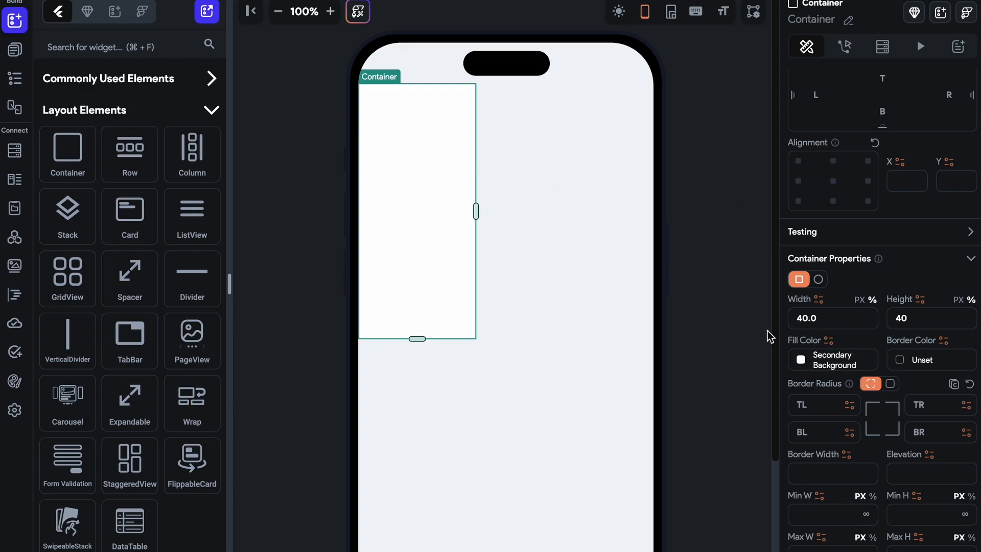
left_click(806, 368)
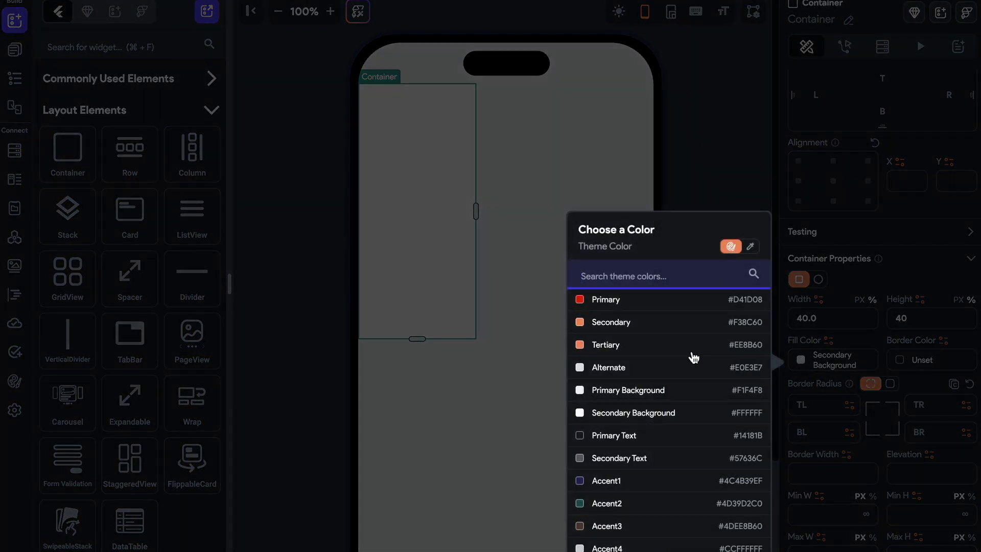
left_click(587, 302)
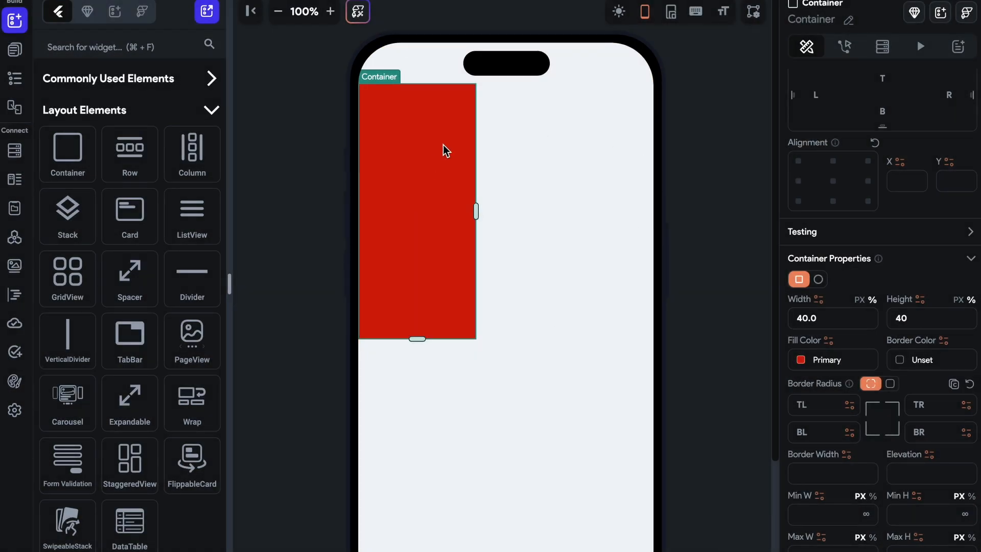
left_click(643, 193)
left_click(453, 201)
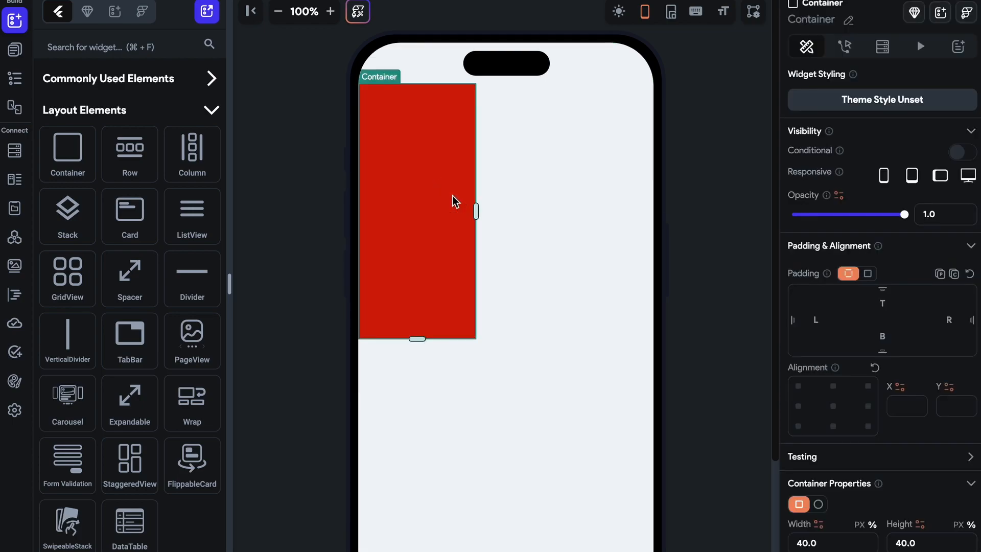
scroll(822, 357, "down", 3)
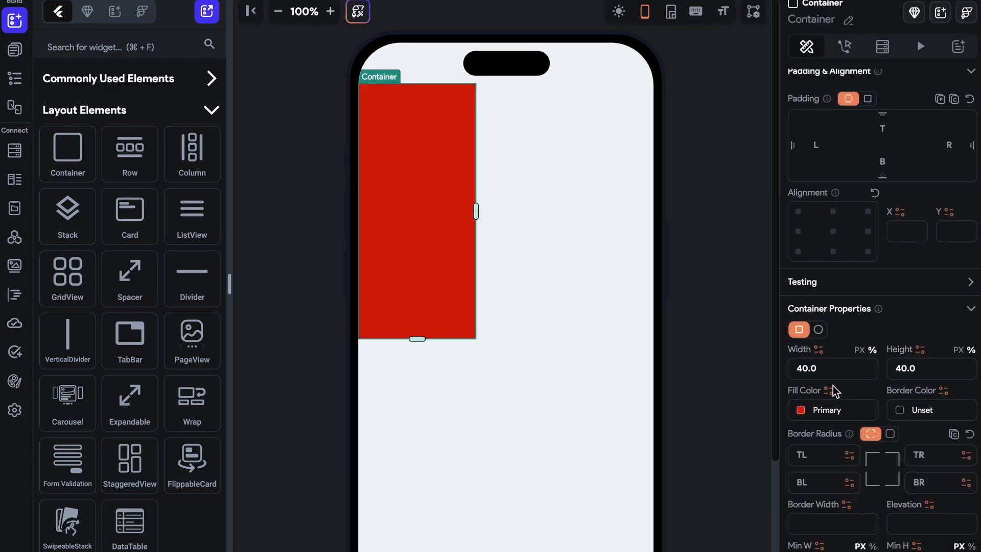
left_click(798, 410)
left_click(907, 441)
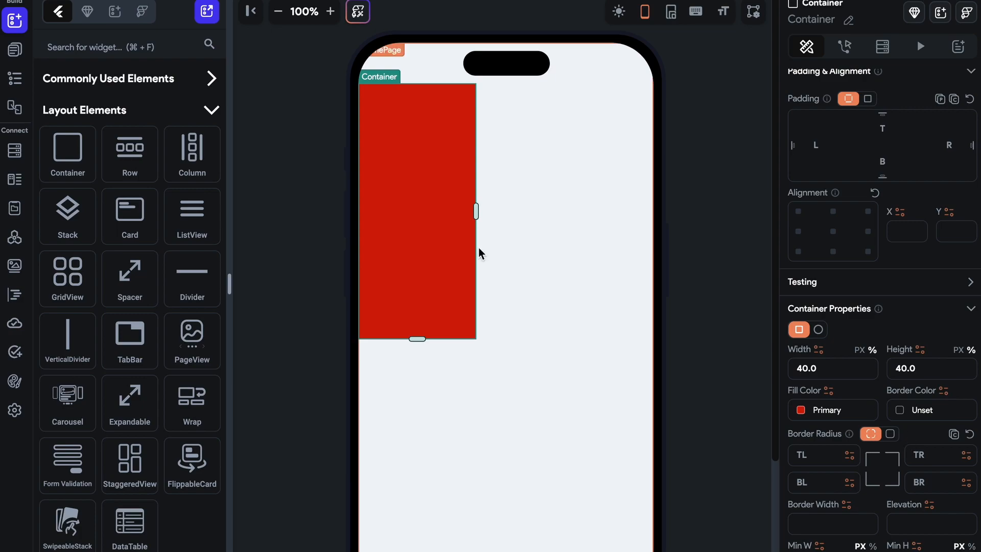
- Set the red Container's border color to the theme's Primary Text, and deselect it at 200% zoom to inspect the outline
left_click(337, 10)
left_click(337, 11)
left_click(337, 10)
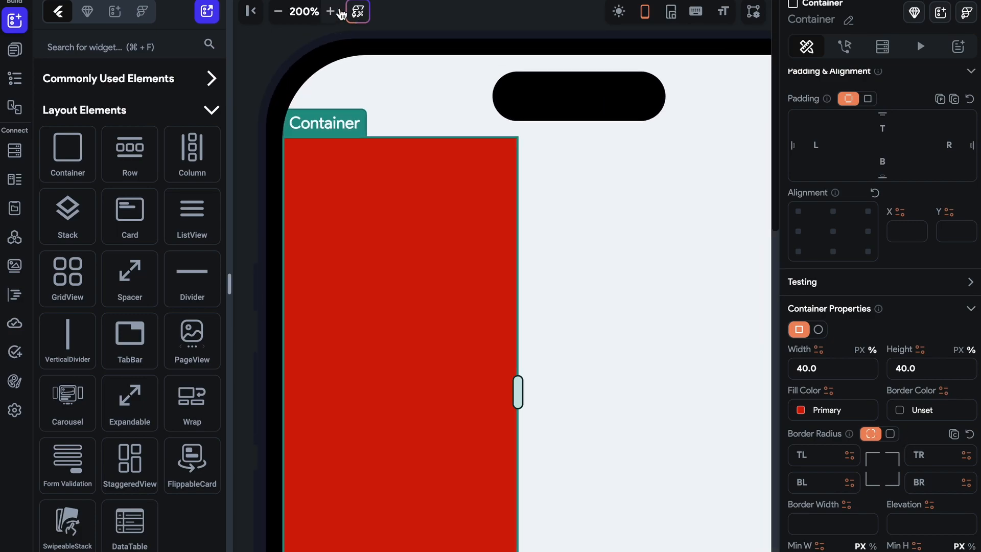
left_click(438, 9)
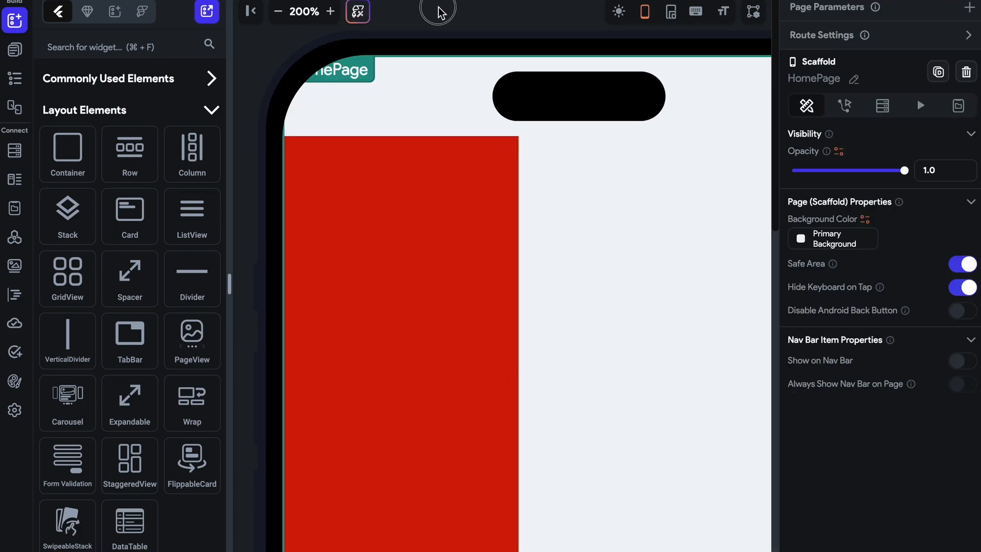
left_click(477, 202)
scroll(848, 355, "down", 5)
scroll(848, 356, "down", 1)
left_click(889, 332)
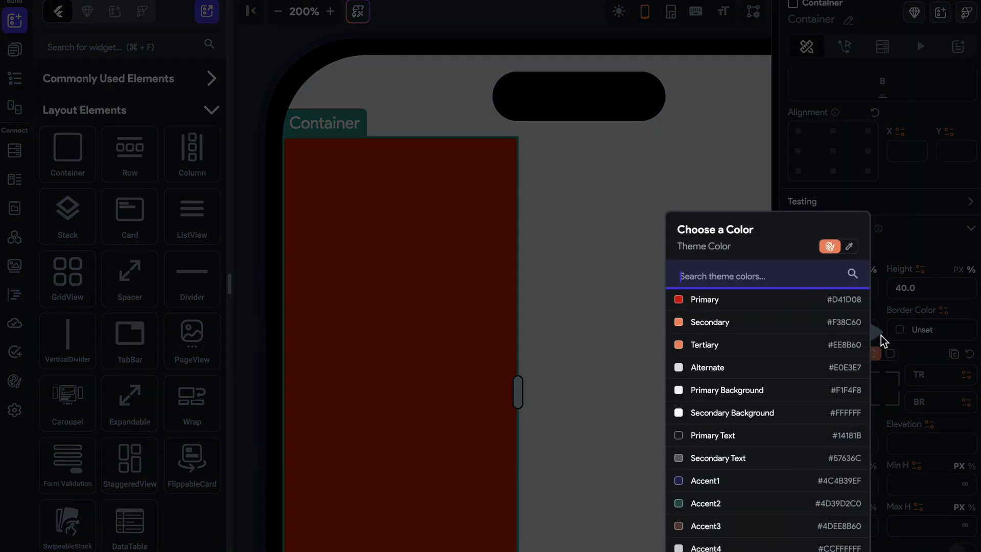
left_click(713, 436)
left_click(608, 168)
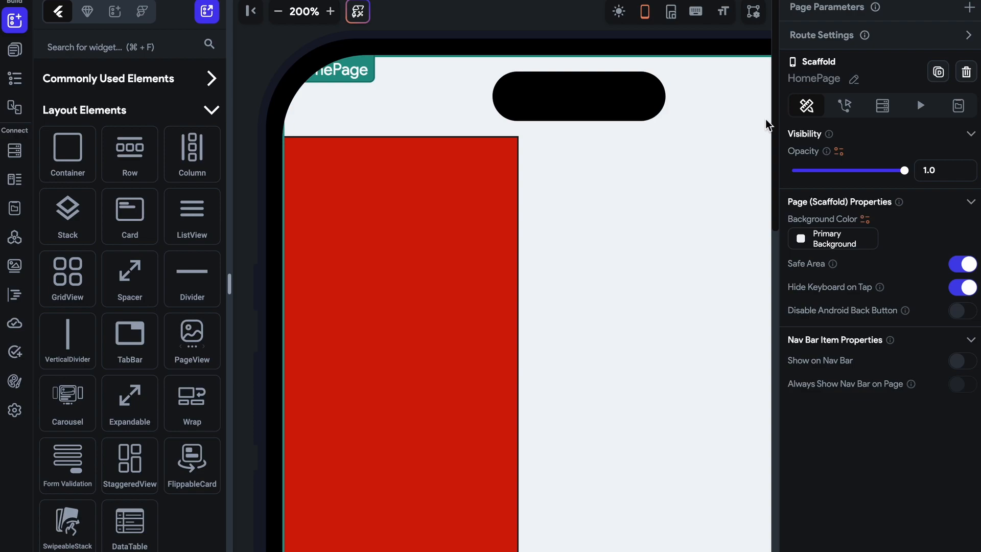
- Give the red Container a uniform border radius of 20 on all corners and inspect the rounded edges
left_click(471, 197)
scroll(844, 278, "down", 1)
scroll(845, 274, "down", 5)
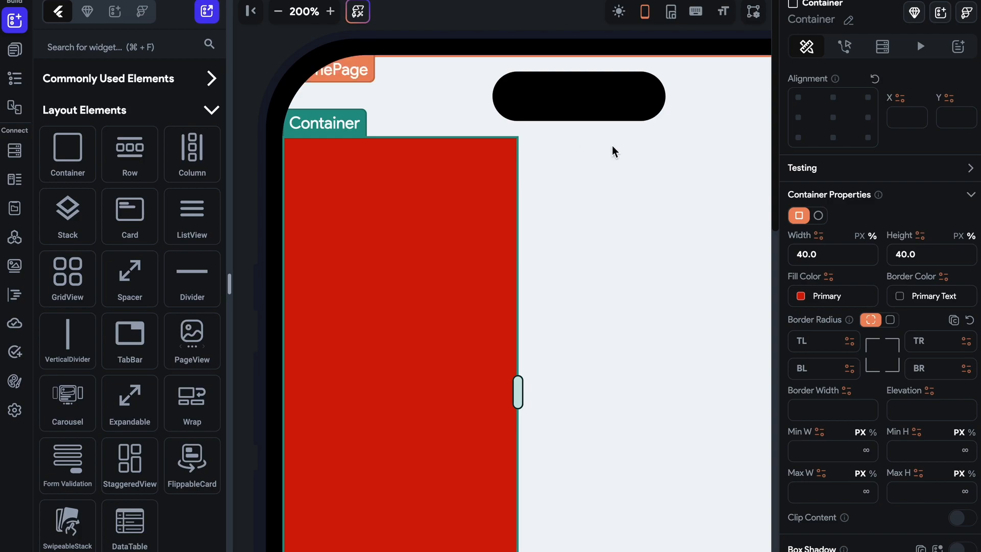
left_click(889, 321)
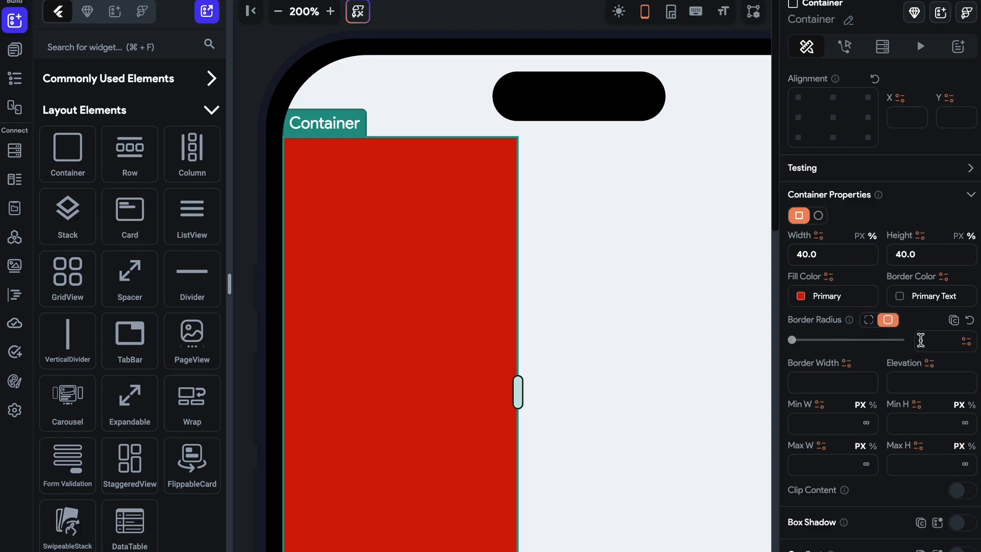
type("20")
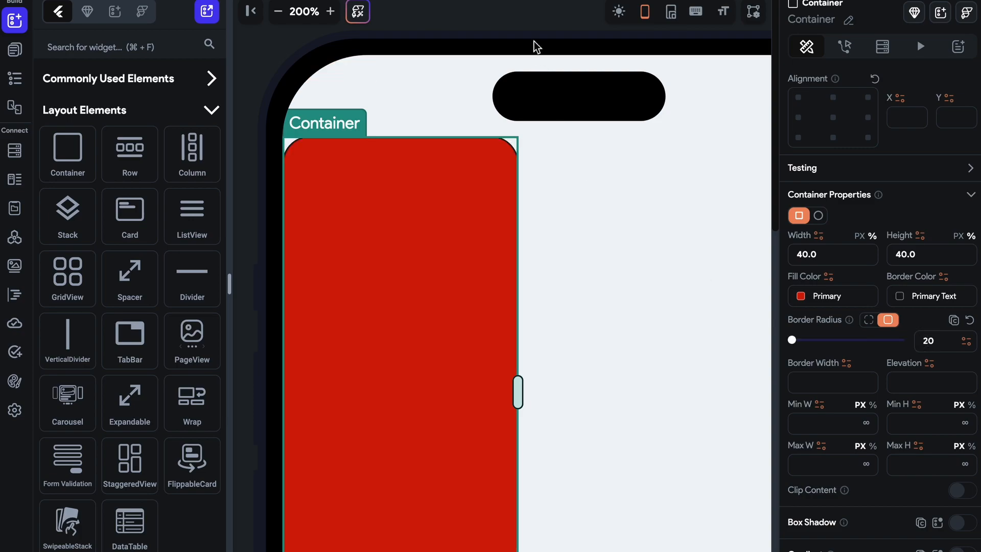
left_click(530, 19)
left_click(499, 150)
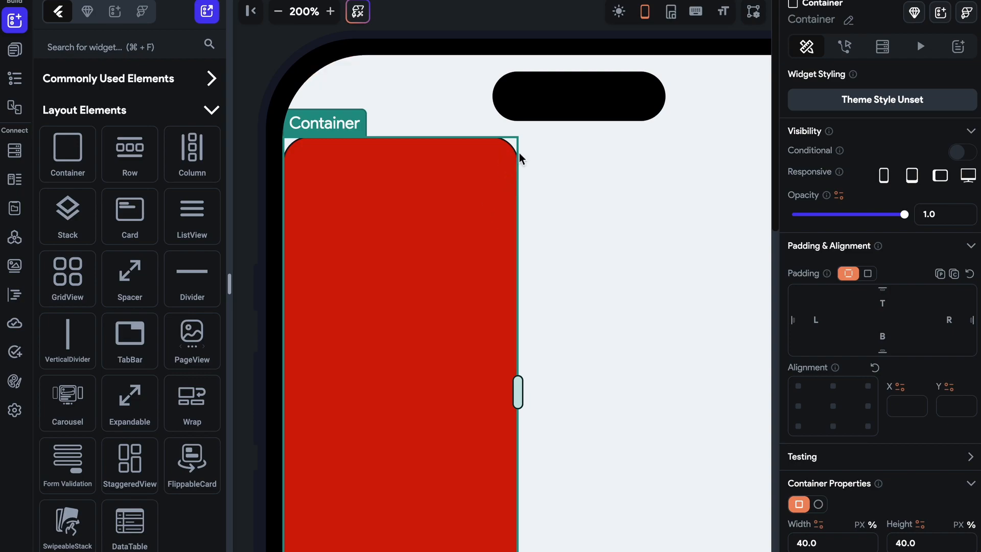
scroll(528, 230, "down", 3)
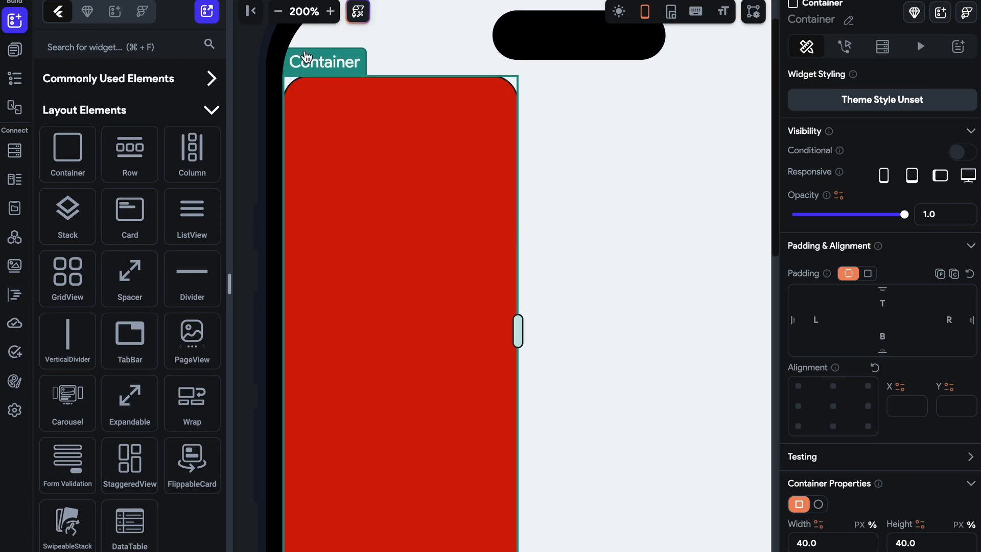
- Reduce the red Container's height to about 13.6 percent and align it to the center of the page
left_click(278, 11)
left_click(278, 11)
left_click(277, 11)
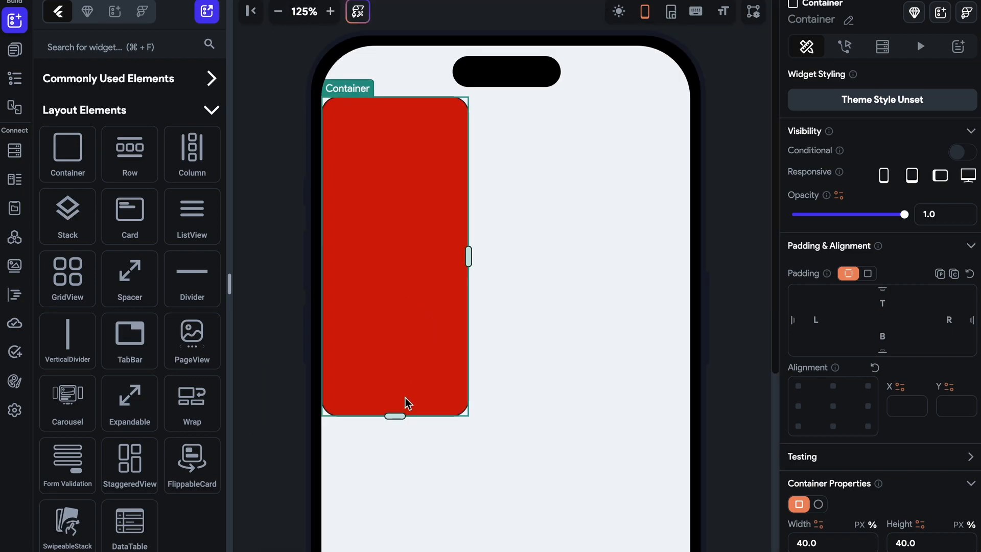
left_click_drag(403, 417, 401, 205)
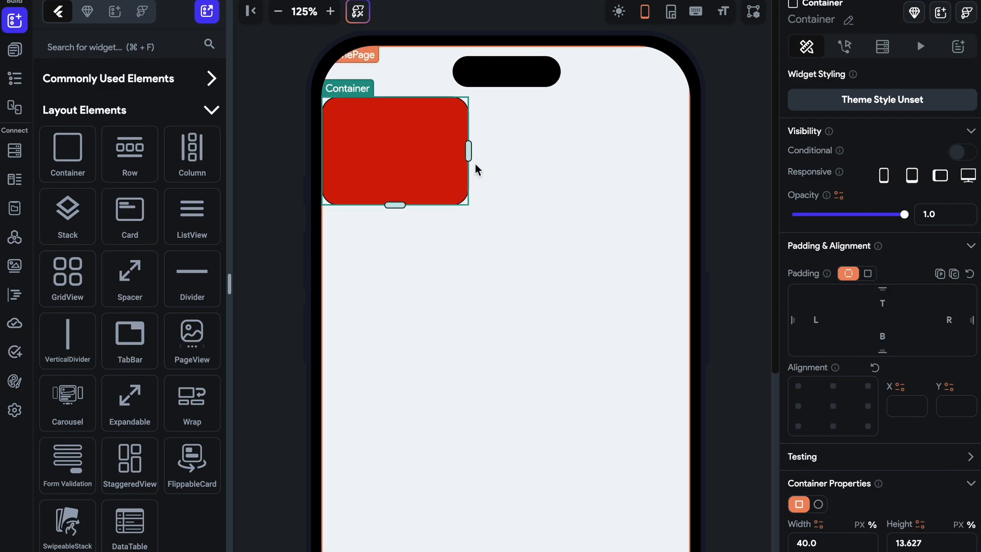
left_click(832, 426)
left_click(741, 369)
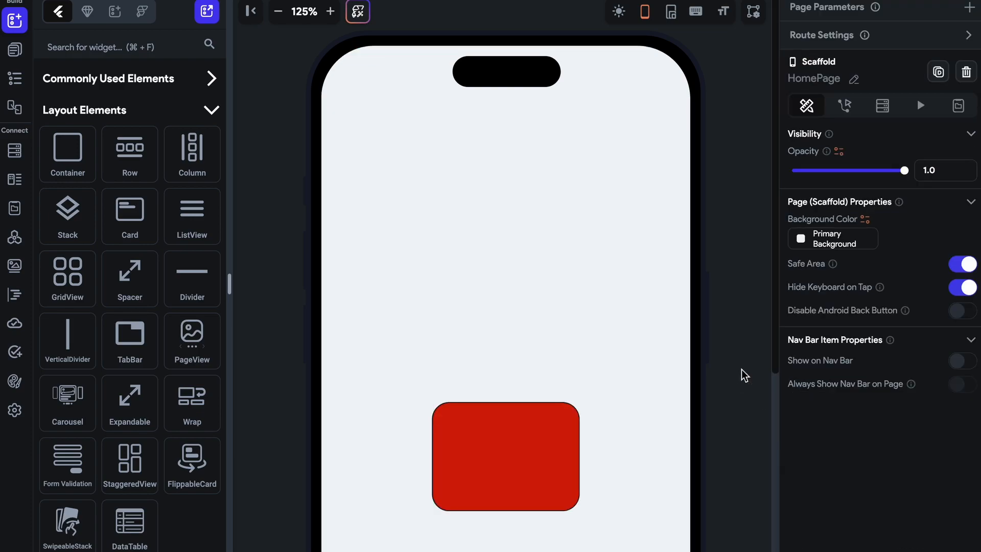
- Switch the Container's border radius to independent corners and round only its top-left corner to 60
scroll(740, 370, "down", 5)
left_click(555, 283)
left_click(277, 11)
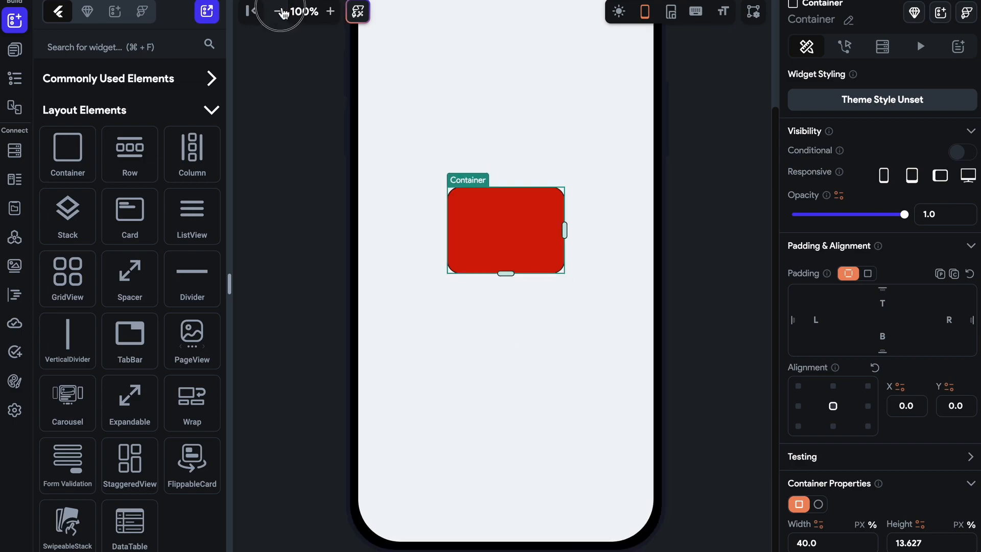
left_click(277, 12)
scroll(838, 426, "down", 6)
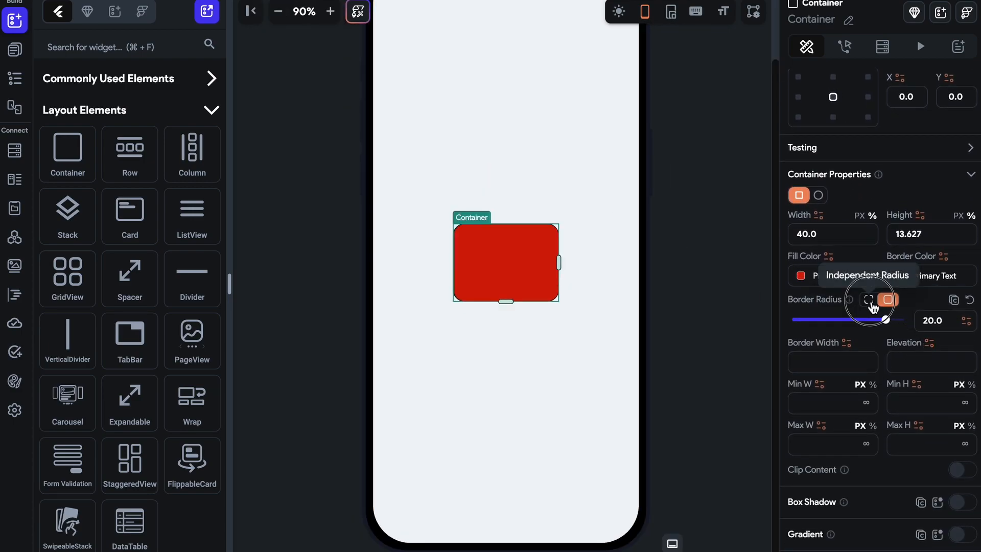
left_click(869, 305)
left_click(809, 320)
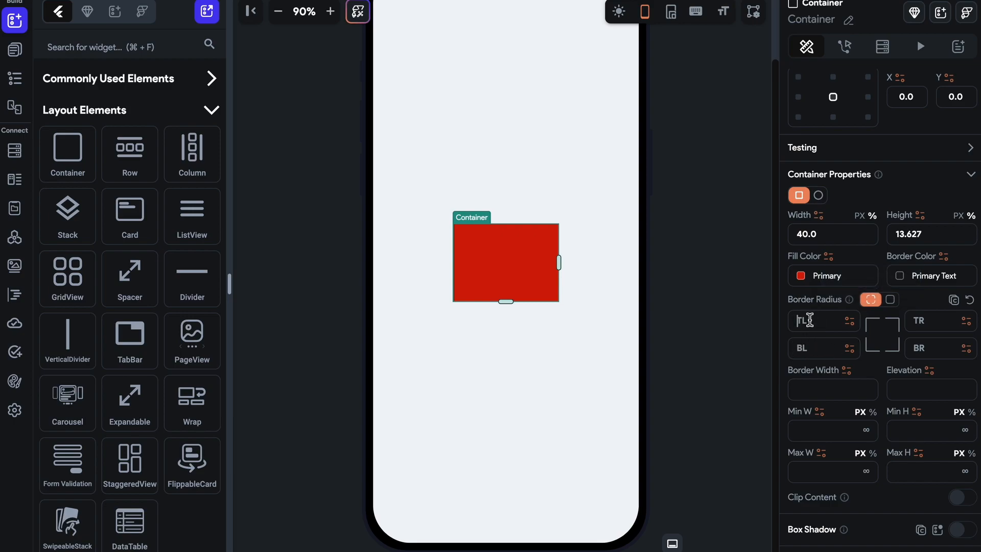
type("20")
key("Up")
key("Up")
key("Up")
key("Up")
key("Up")
key("Up")
key("Up")
key("Up")
key("Up")
key("Up")
key("Up")
key("ctrl+a")
type("40")
left_click(713, 312)
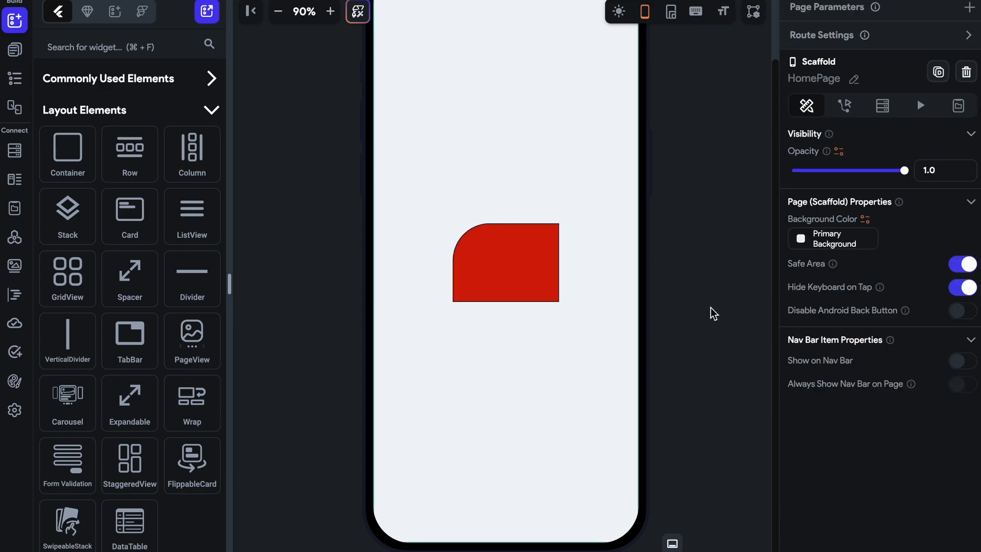
- Set the Container's top-left corner radius to 69
left_click(554, 288)
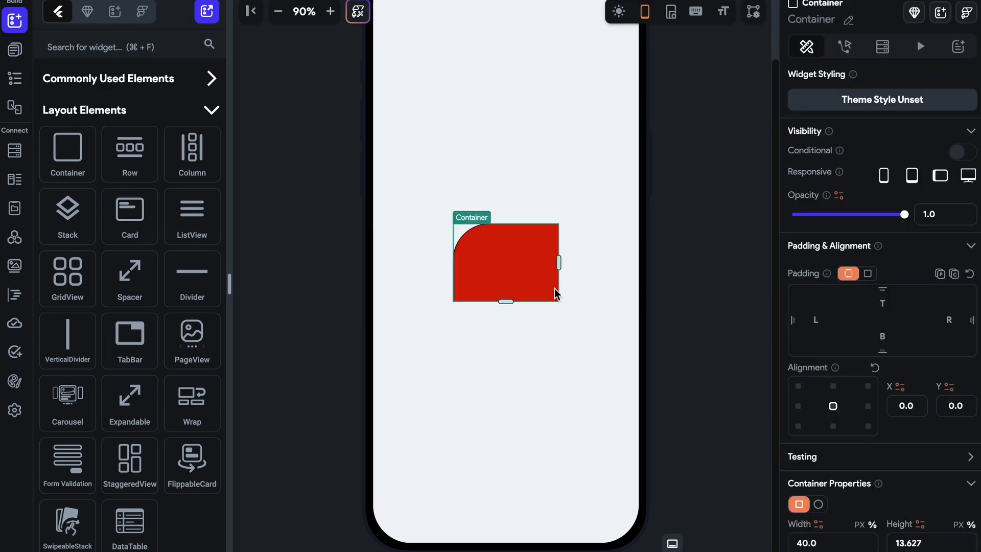
scroll(919, 417, "down", 3)
scroll(905, 429, "down", 2)
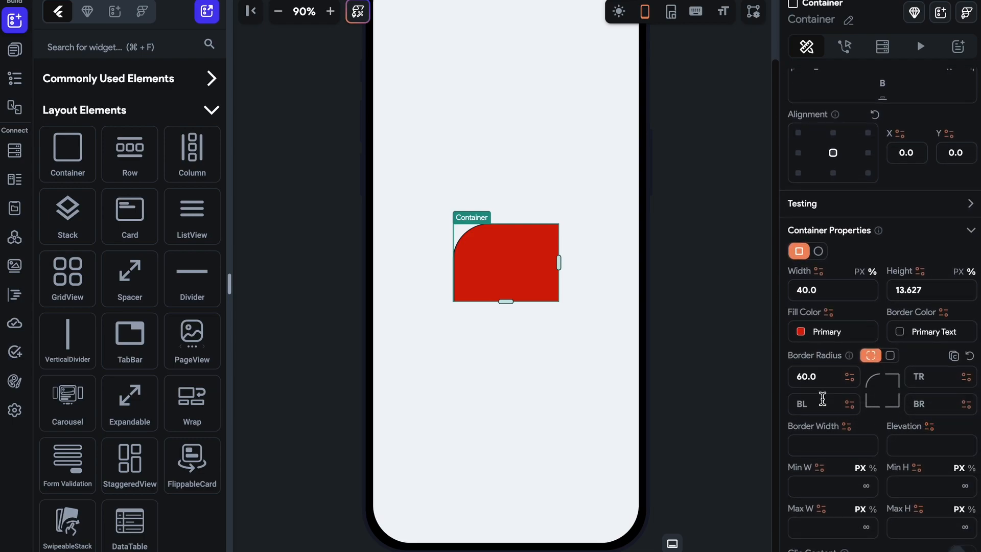
left_click_drag(819, 376, 758, 382)
type("69")
- Try different border widths on the Container and settle on a width of 3
scroll(821, 438, "down", 1)
left_click(809, 393)
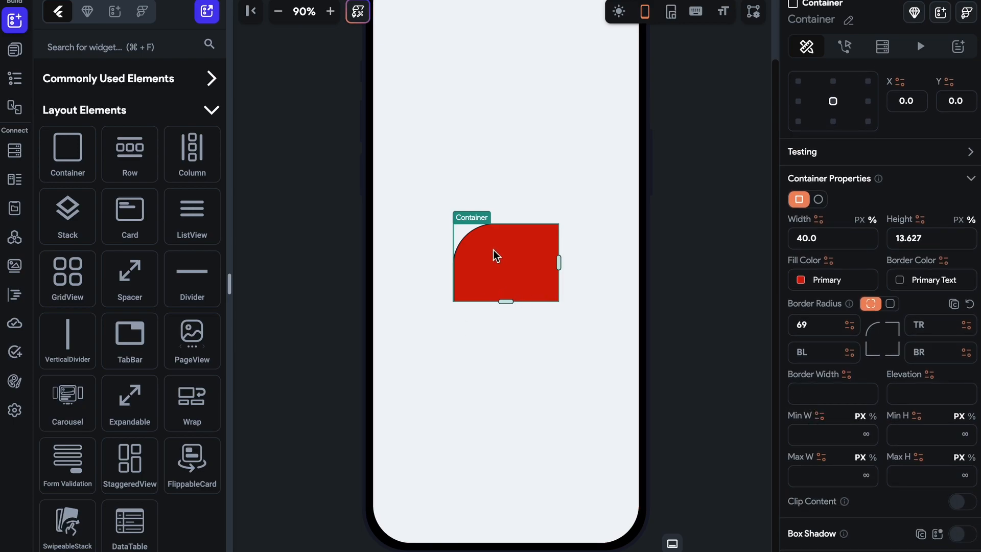
key("Up")
key("Up")
key("Up")
key("Up")
key("Up")
key("Up")
key("Up")
key("Up")
key("Up")
key("Up")
key("Up")
key("Down")
key("Down")
key("Down")
key("Down")
key("Down")
key("Down")
key("Down")
key("Down")
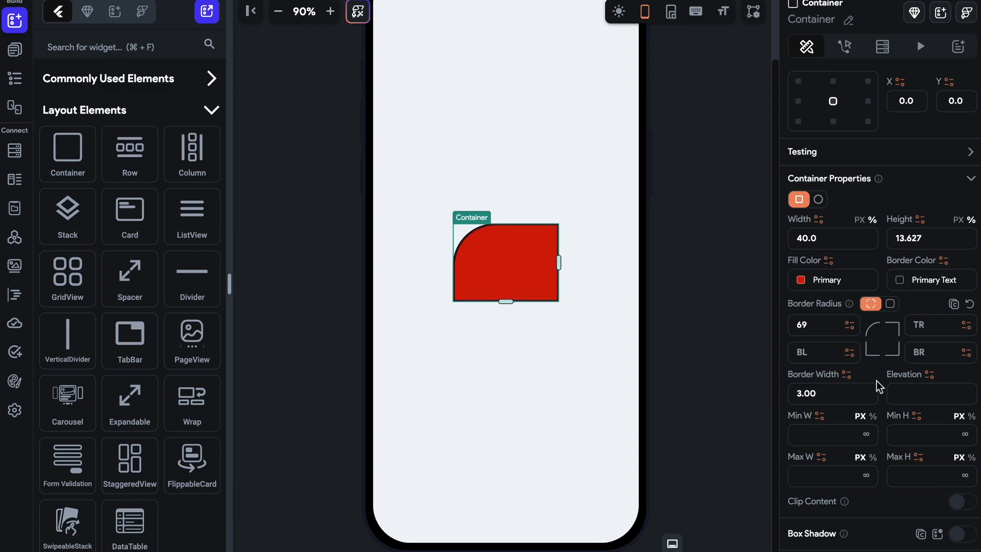
- Set the Container's border width to 0 and its elevation to 84, and inspect the shadow with the widget deselected
left_click(920, 393)
double_click(832, 392)
type("0")
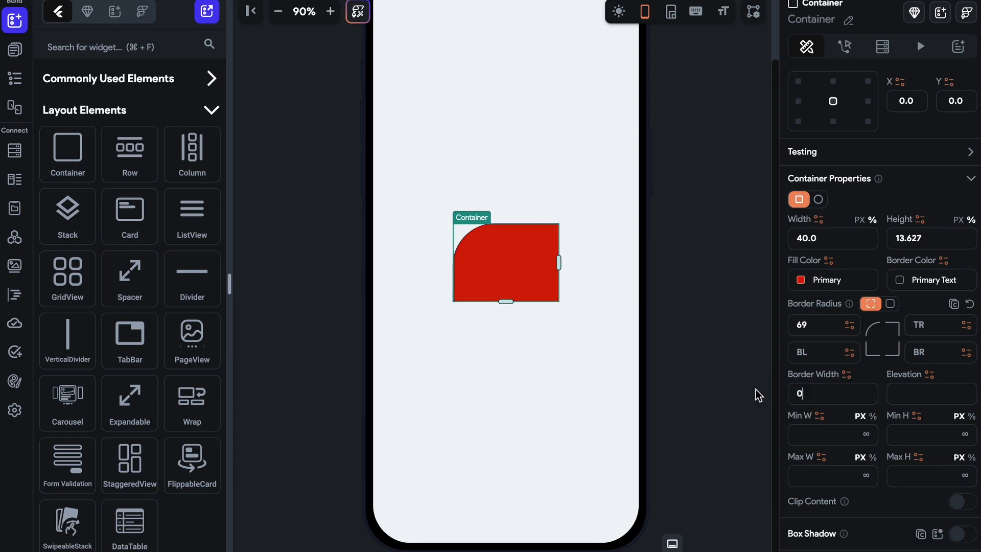
left_click(924, 392)
type("10")
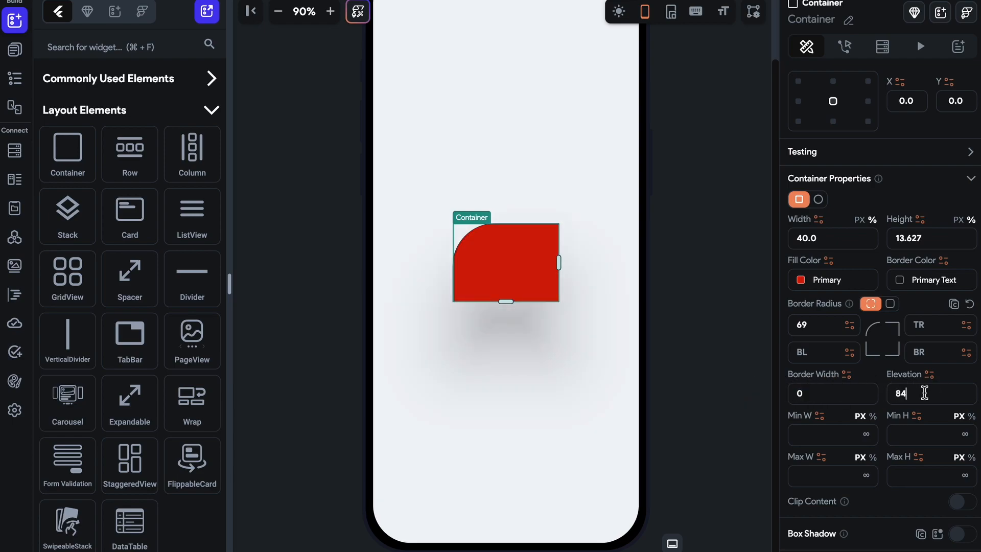
left_click(710, 364)
left_click(328, 11)
left_click(329, 11)
scroll(440, 215, "up", 7)
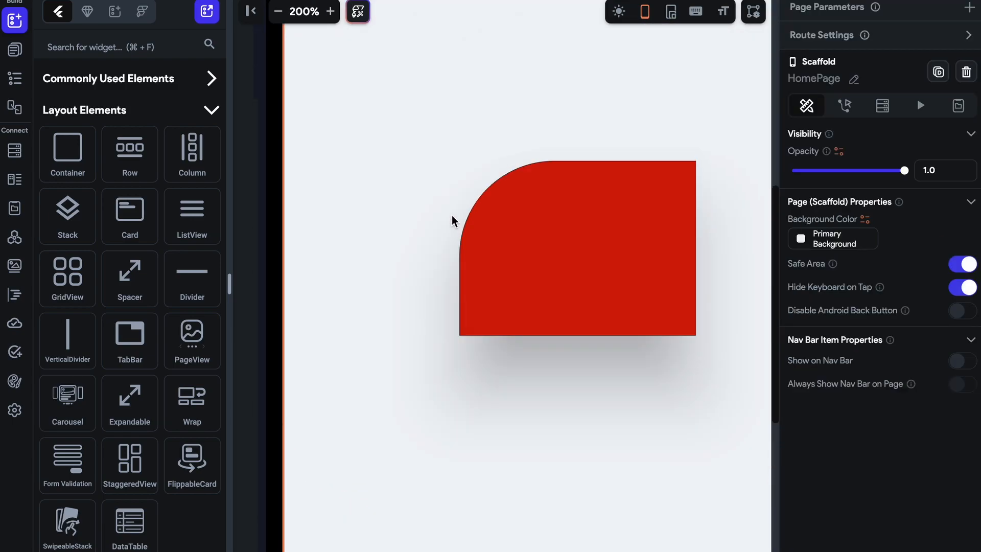
scroll(451, 216, "down", 1)
- Remove the Container's border color so that it is unset
left_click(693, 193)
scroll(857, 360, "down", 4)
left_click(906, 441)
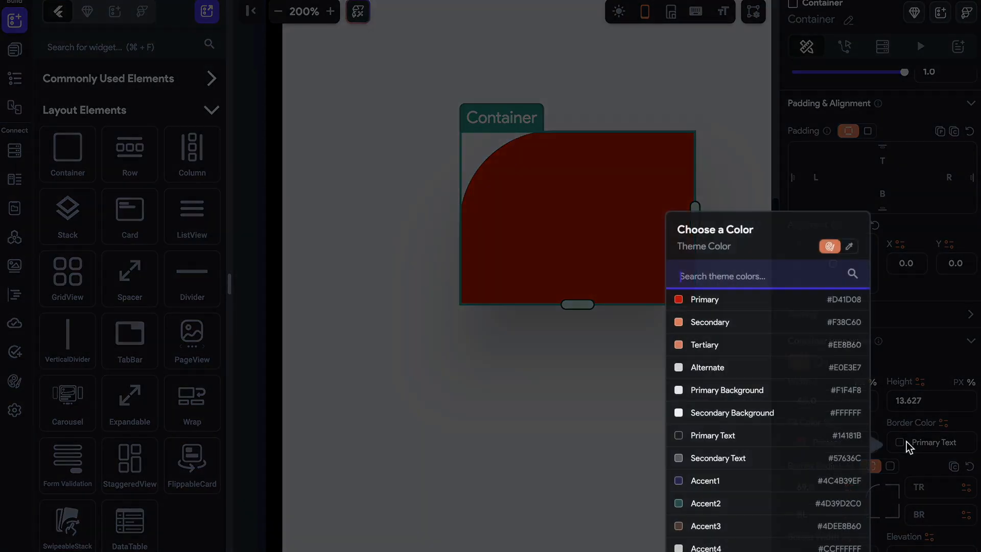
left_click(849, 246)
left_click(766, 539)
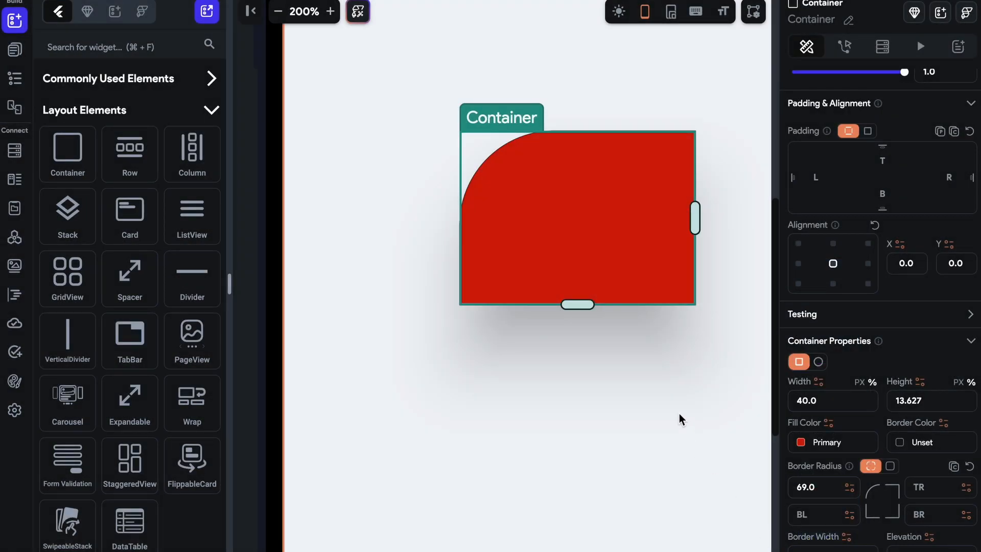
left_click(739, 395)
left_click(672, 284)
- Clear the Container's border width and set its elevation to 0
scroll(866, 433, "down", 5)
scroll(866, 433, "down", 4)
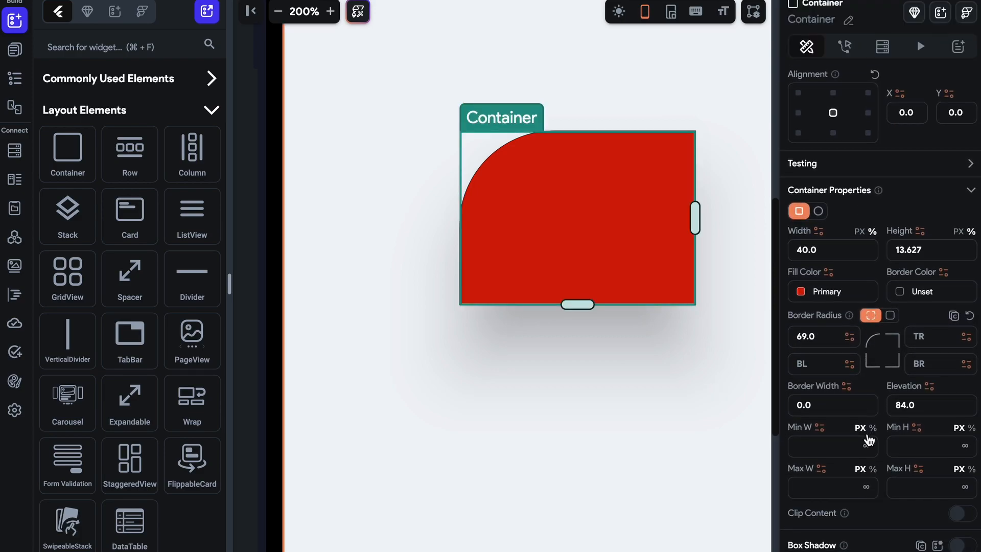
left_click(837, 353)
key("BackSpace")
left_click(950, 356)
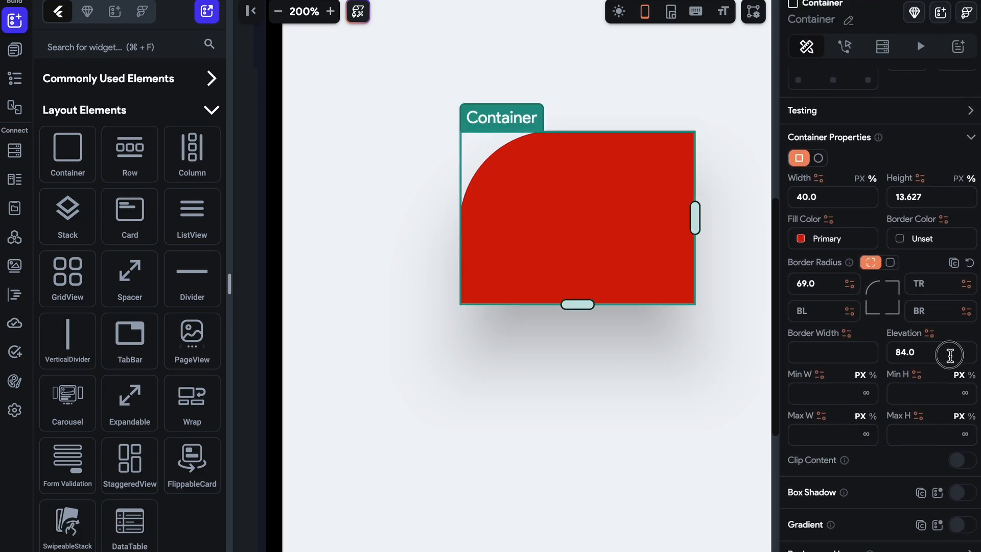
key("Down")
key("Down")
key("Down")
key("Down")
key("Down")
double_click(949, 355)
type("0")
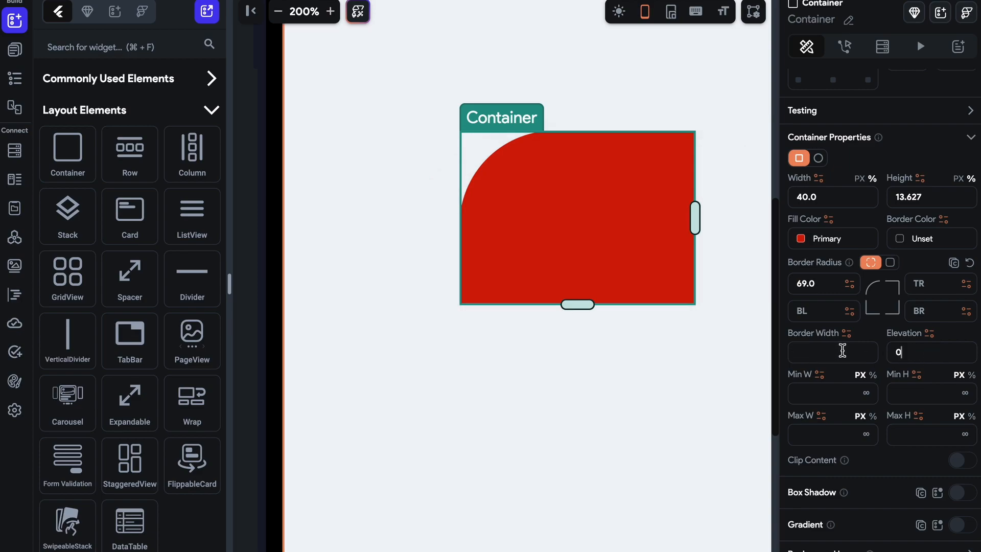
- Try an elevation of 50 on the Container, inspect its shadow, and undo the change
key("BackSpace")
type("2")
key("BackSpace")
type("50")
left_click(604, 394)
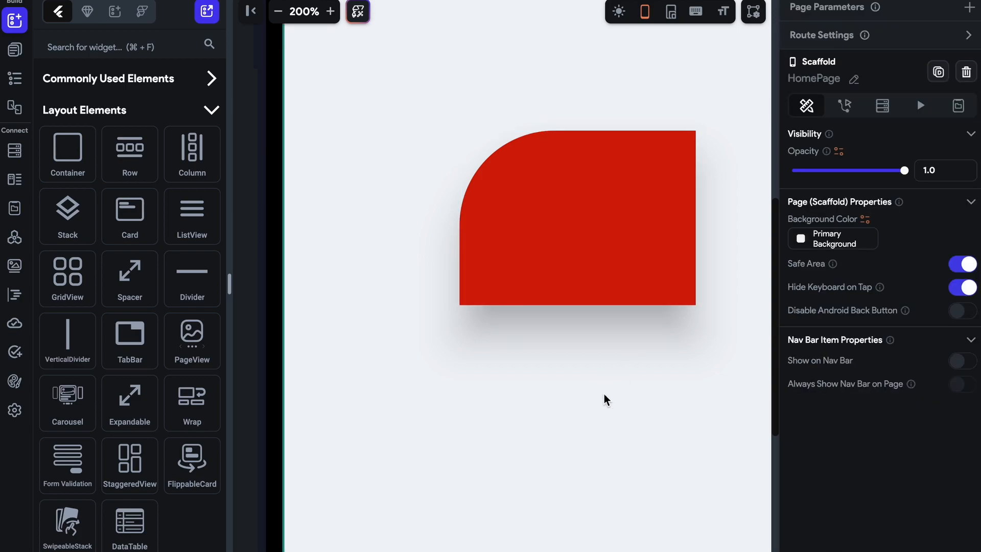
key("super+z")
- Give the Container a minimum width of 20 percent and a minimum height of 10 percent
left_click(279, 12)
left_click(278, 12)
left_click(279, 12)
left_click(543, 431)
scroll(889, 431, "down", 10)
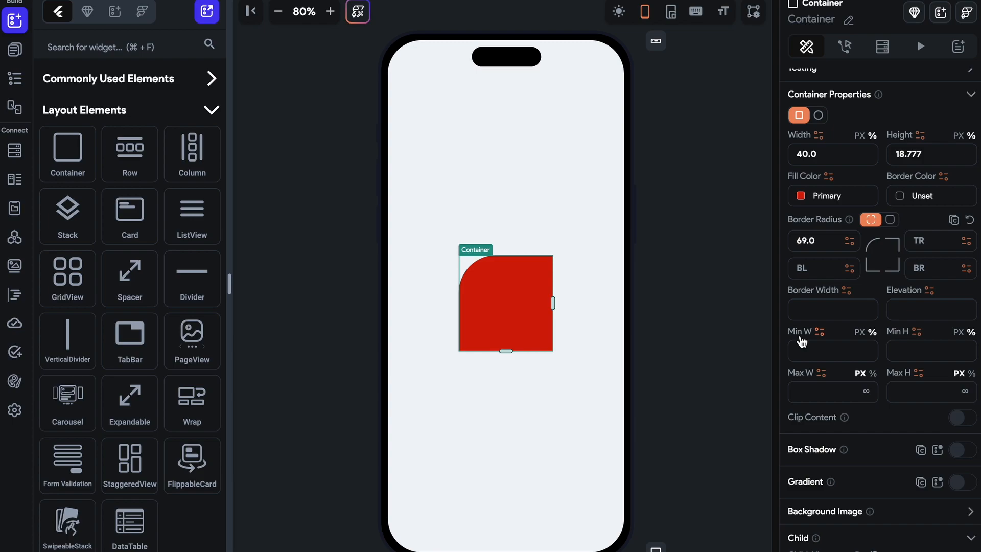
type("20")
left_click(898, 350)
type("20")
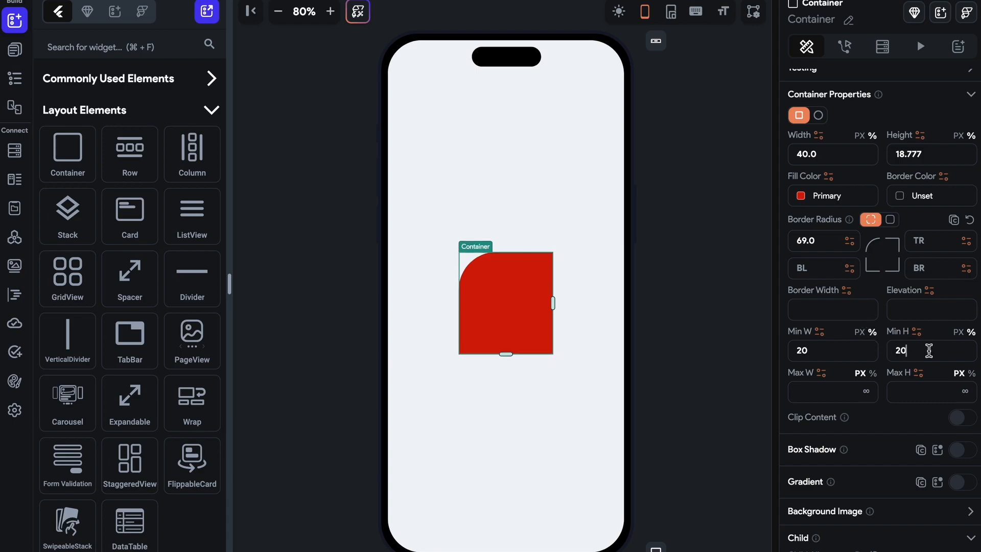
key("BackSpace")
key("BackSpace")
type("10")
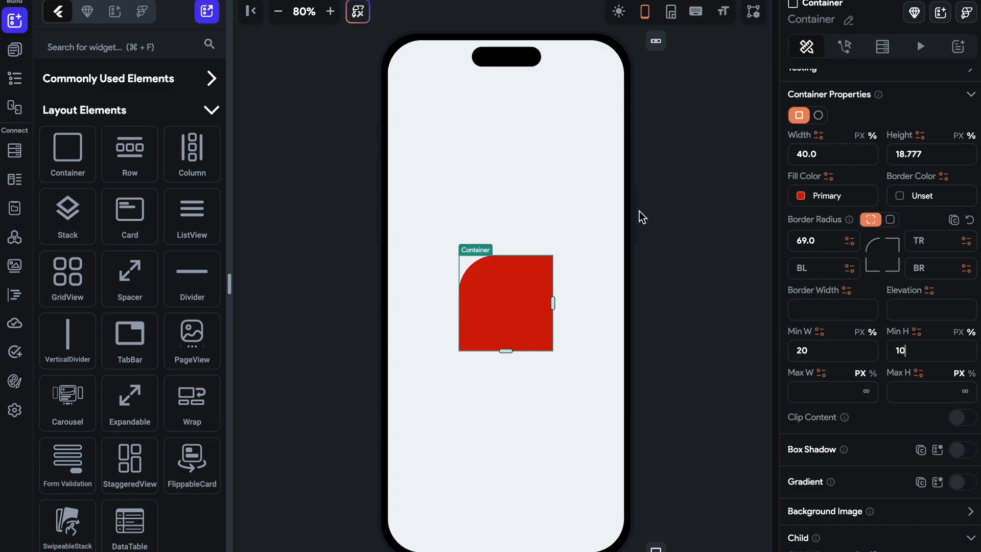
- Test the minimums by shrinking the Container to 0 percent both ways, and enlarge it to about 44 by 24 percent
left_click_drag(553, 304, 424, 324)
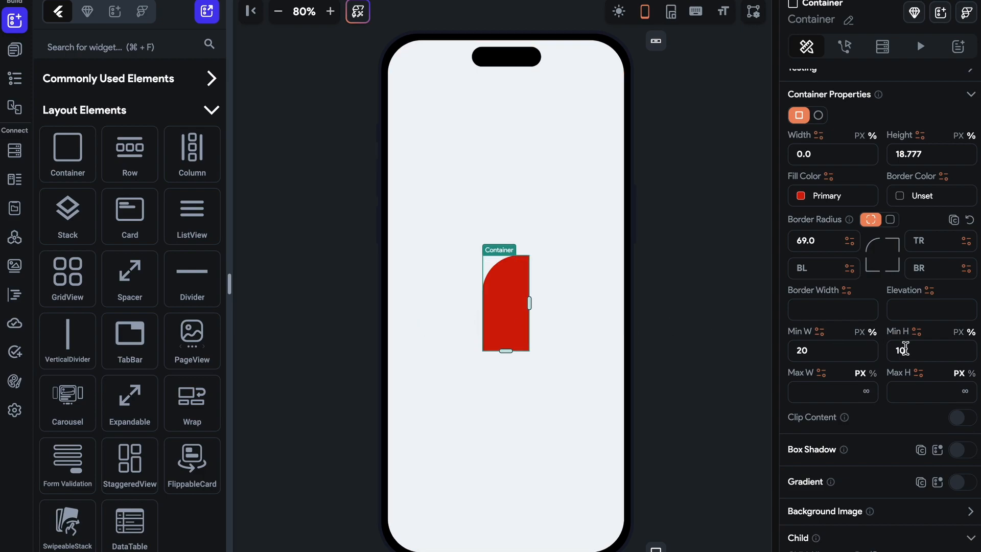
left_click_drag(505, 351, 523, 264)
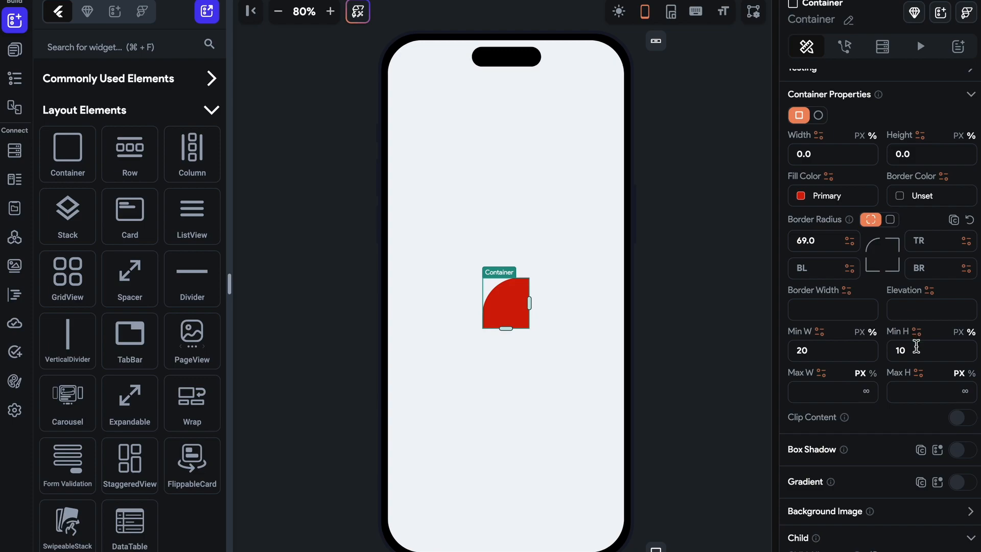
left_click_drag(511, 331, 514, 415)
left_click_drag(529, 303, 610, 300)
- Set the Container's maximum size to 80 by 50 px and test it by stretching to about 88 by 59 percent
left_click(831, 393)
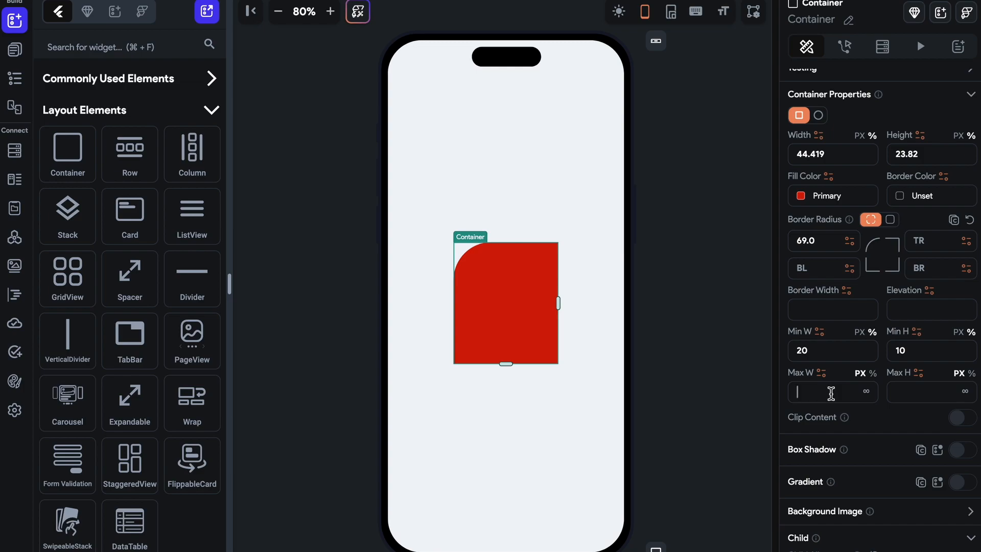
type("80")
left_click(927, 396)
type("50")
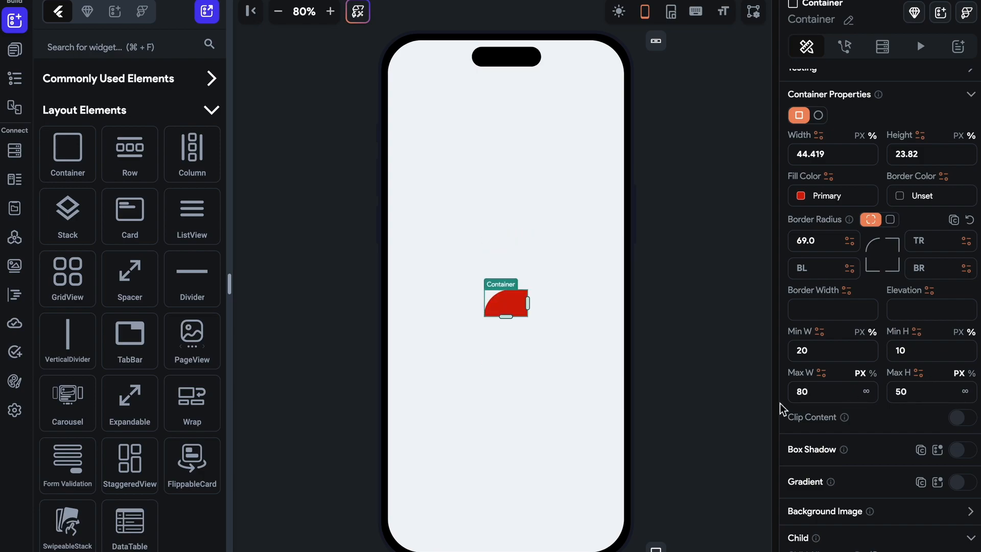
left_click_drag(512, 317, 617, 311)
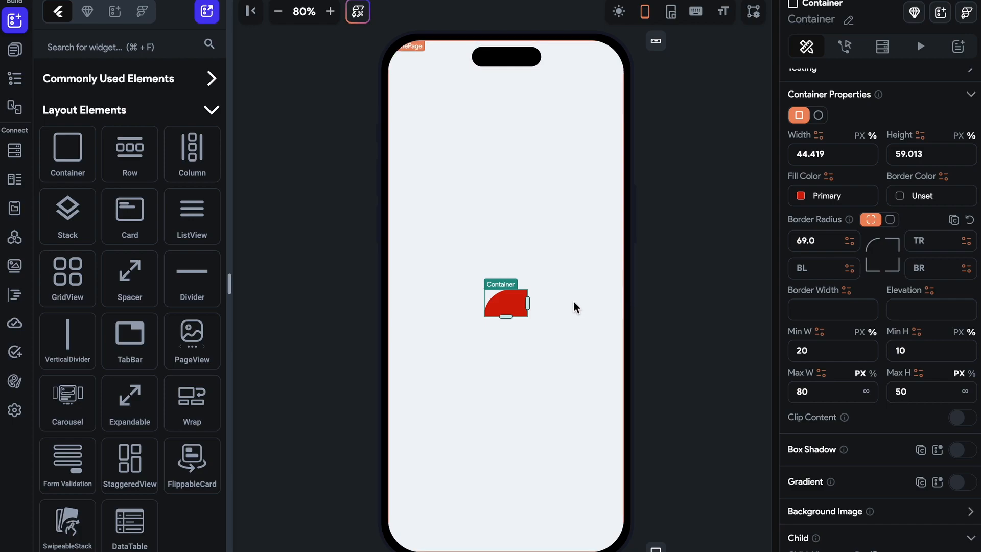
left_click_drag(527, 303, 632, 305)
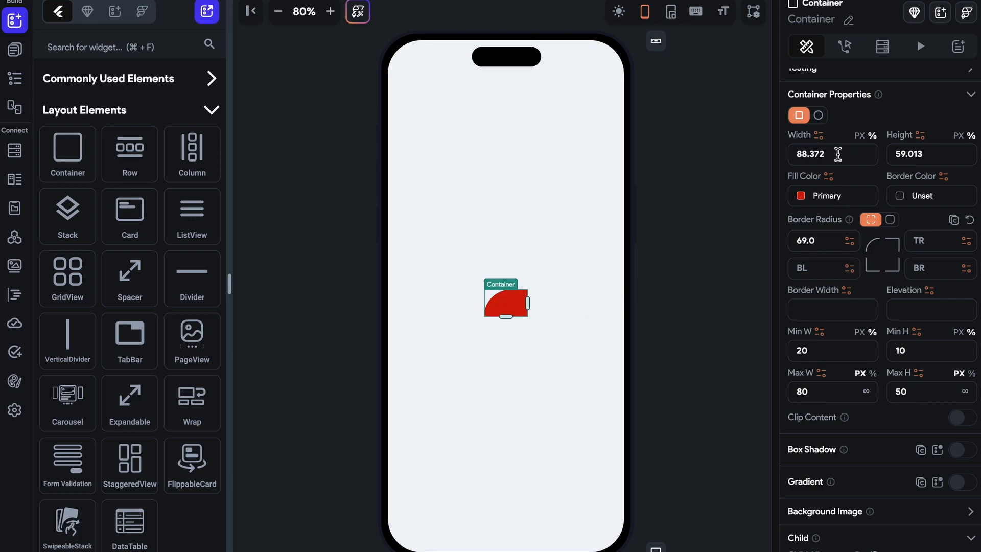
- Switch the Container's maximum size units to percent, with a maximum width of 40 and a maximum height of 80
left_click(873, 374)
left_click(825, 402)
type("40")
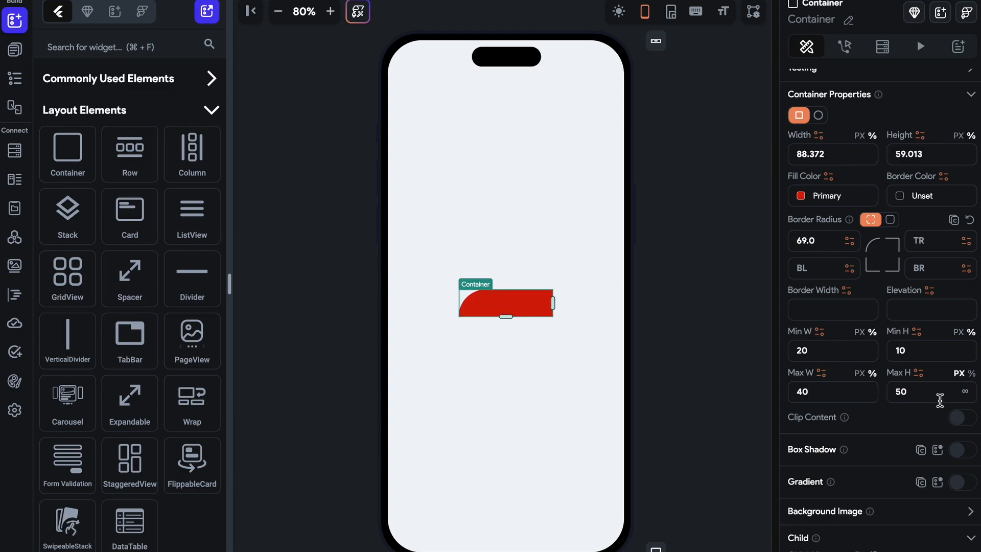
key("Tab")
left_click(971, 377)
left_click(944, 391)
type("80")
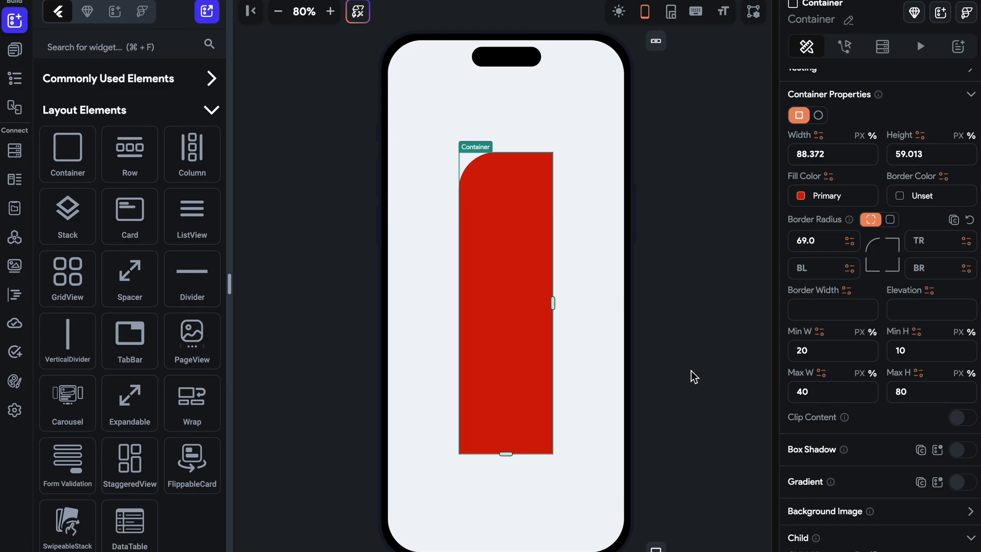
- Set the Container's width to 30 percent and stretch it to about 129 percent to test the maximum width
double_click(839, 150)
type("30")
left_click_drag(541, 303, 605, 287)
- Set the Container's maximum width to 69 percent and test it by resizing from 20 percent to about 120 percent wide
left_click(840, 392)
type("69")
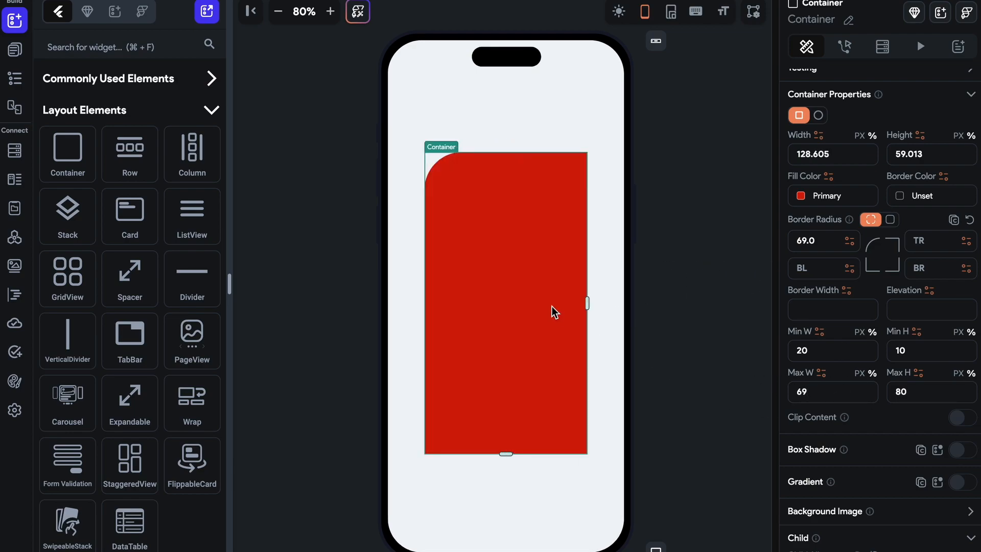
double_click(838, 155)
type("20")
left_click_drag(529, 305, 708, 311)
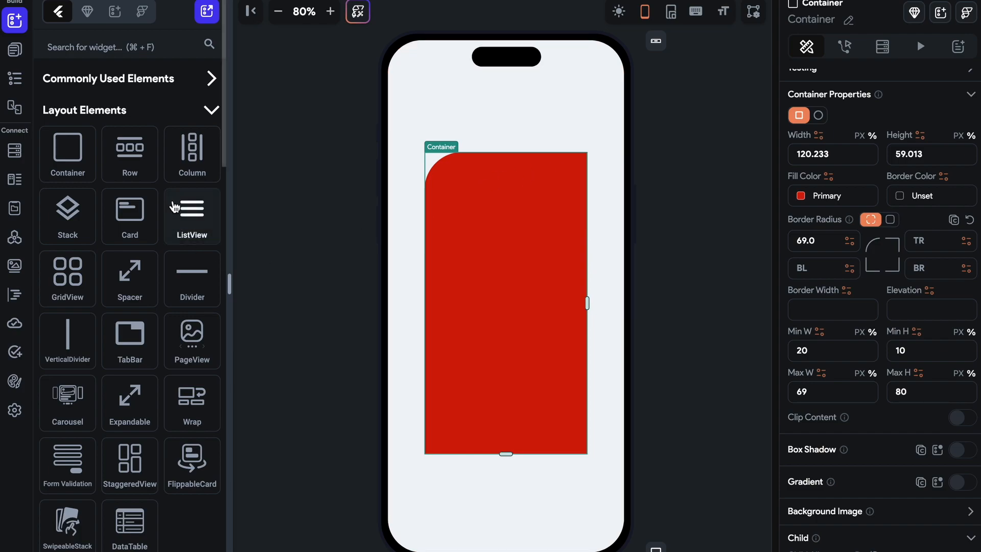
- Search the widget library for the Image widget, place it inside the Container, and deselect it
left_click(134, 48)
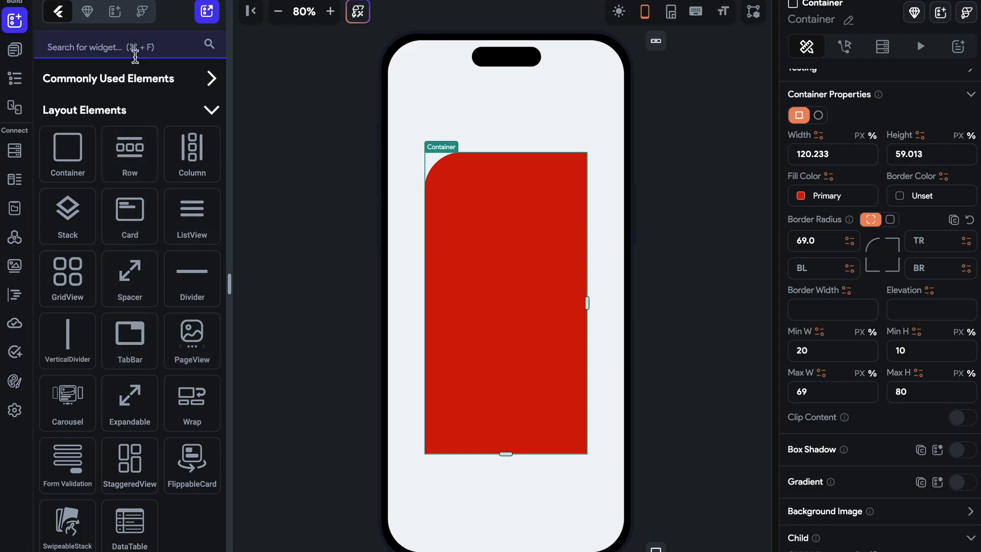
type("i,age")
left_click_drag(125, 169, 519, 191)
left_click(712, 209)
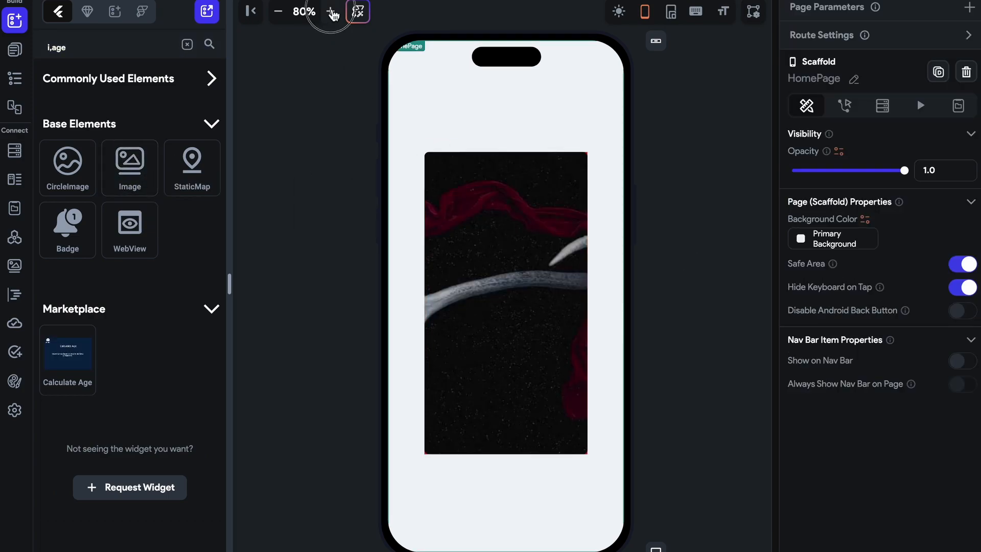
- Examine the Image's corners against the edges of the Container at 200% zoom
left_click(330, 12)
left_click(331, 12)
left_click(331, 12)
scroll(426, 212, "down", 5)
scroll(414, 212, "up", 2)
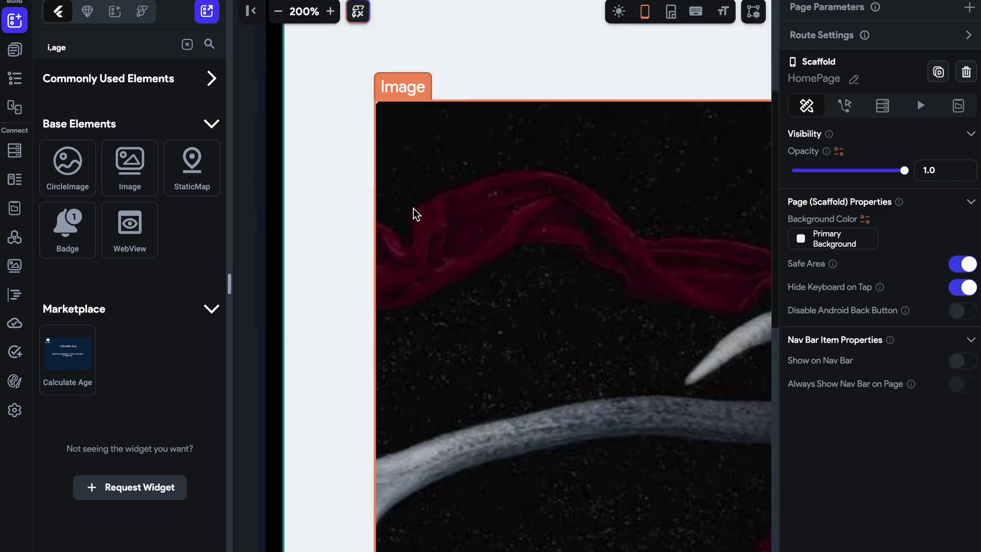
scroll(634, 234, "down", 10)
scroll(634, 234, "right", 5)
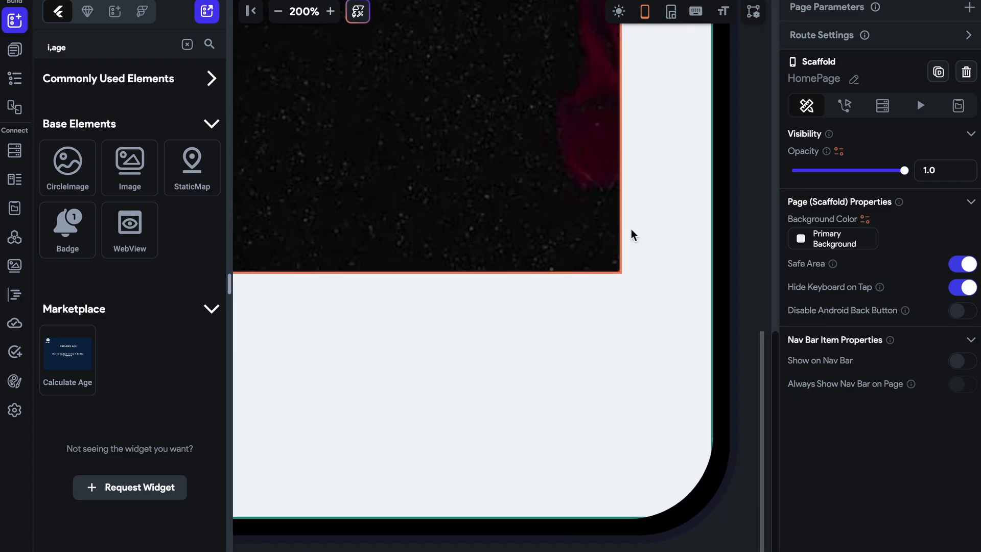
left_click(635, 275)
scroll(909, 464, "down", 6)
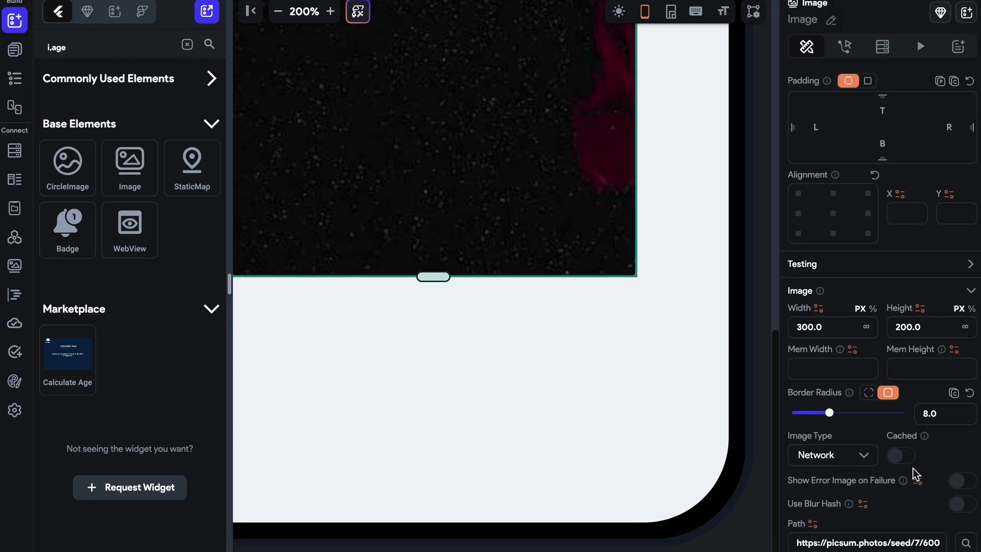
- Select the Image's parent Container and enable Clip Content for it
right_click(578, 251)
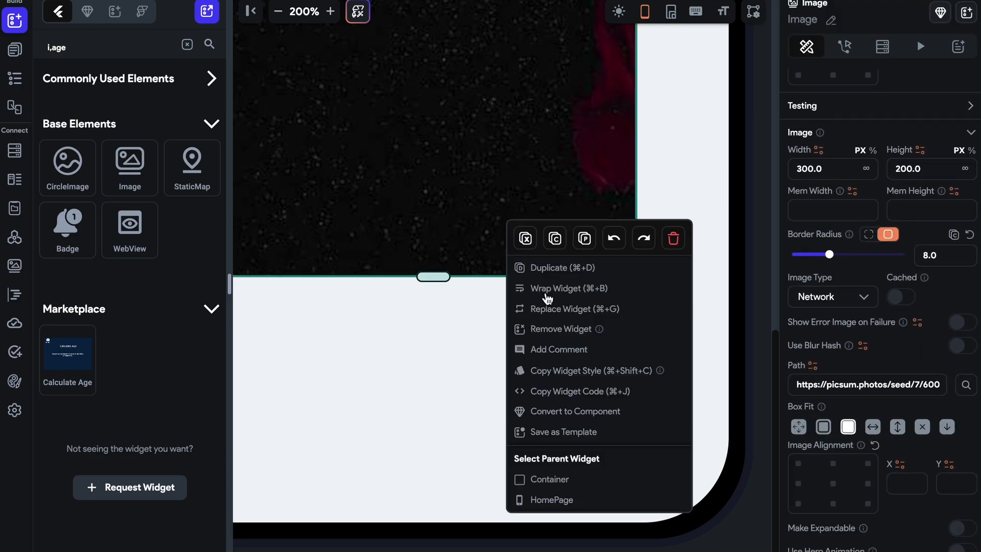
left_click(589, 480)
scroll(916, 428, "down", 3)
left_click(961, 398)
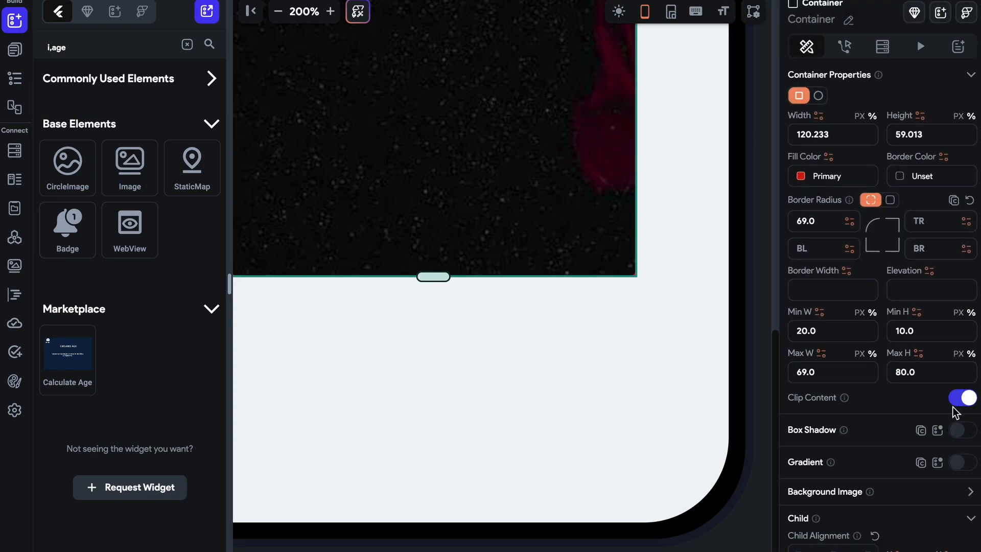
- Examine how the Image follows the Container's rounded upper-left corner, up close and as a whole without any selection
scroll(681, 432, "up", 5)
scroll(452, 209, "left", 3)
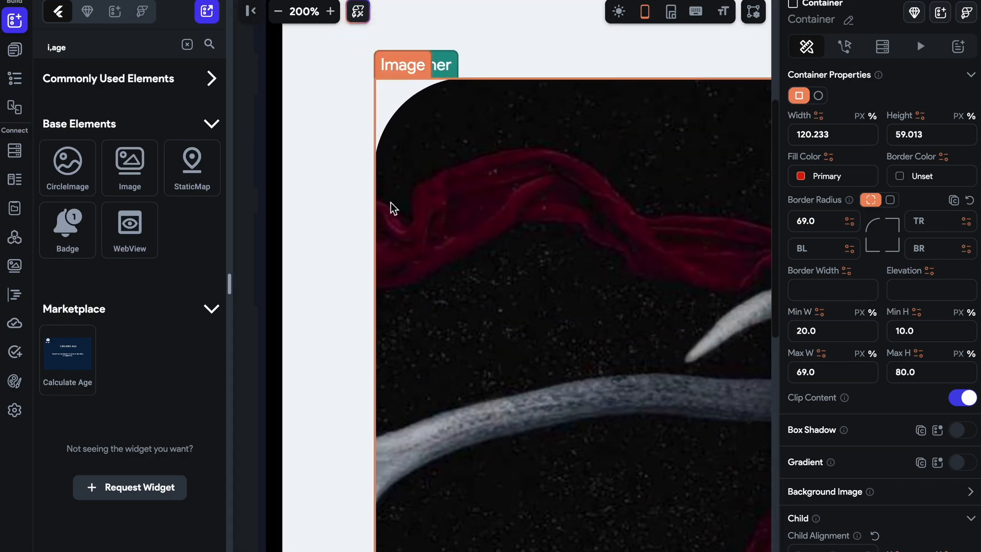
left_click(279, 14)
left_click(278, 14)
left_click(278, 15)
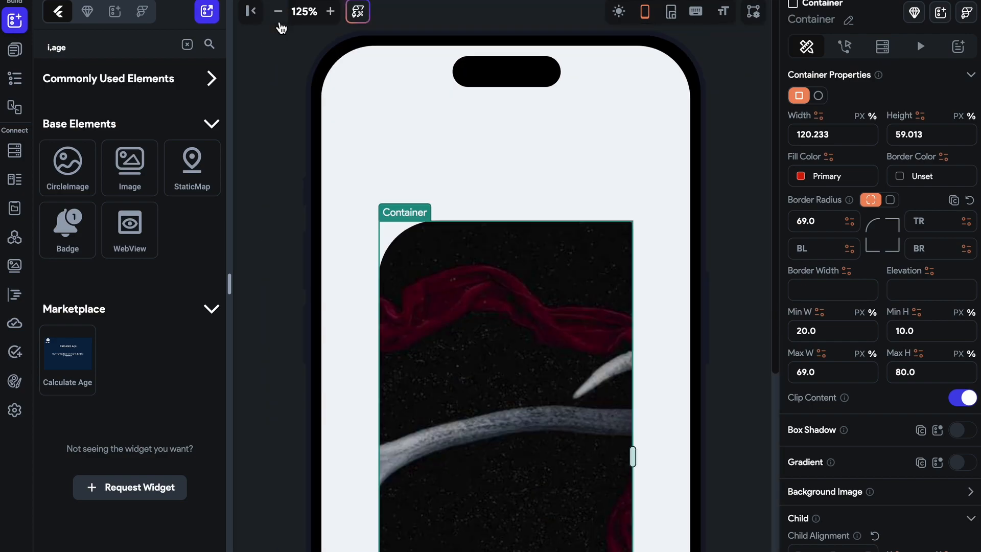
left_click(279, 15)
left_click(279, 15)
left_click(322, 294)
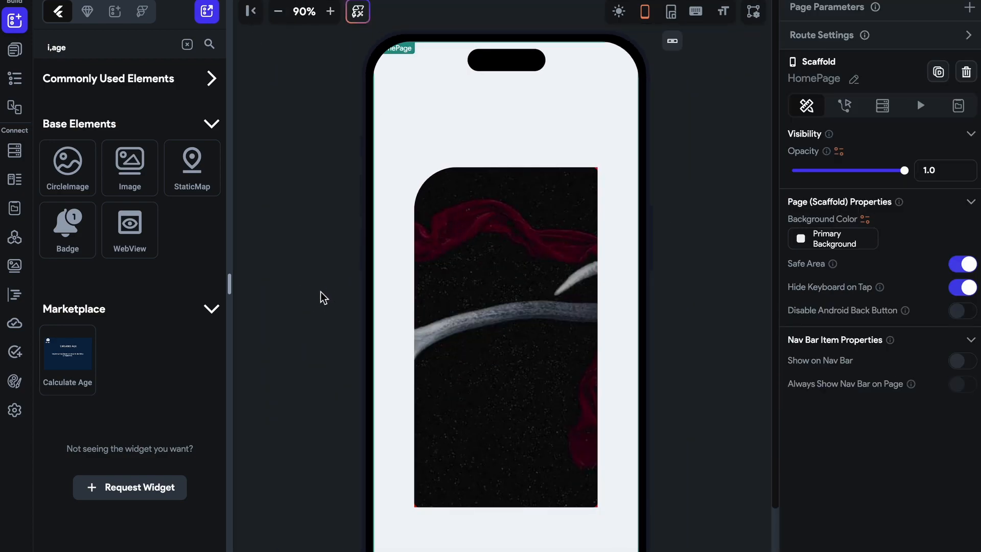
- Delete the Image from the Container and clear the widget search
left_click(555, 305)
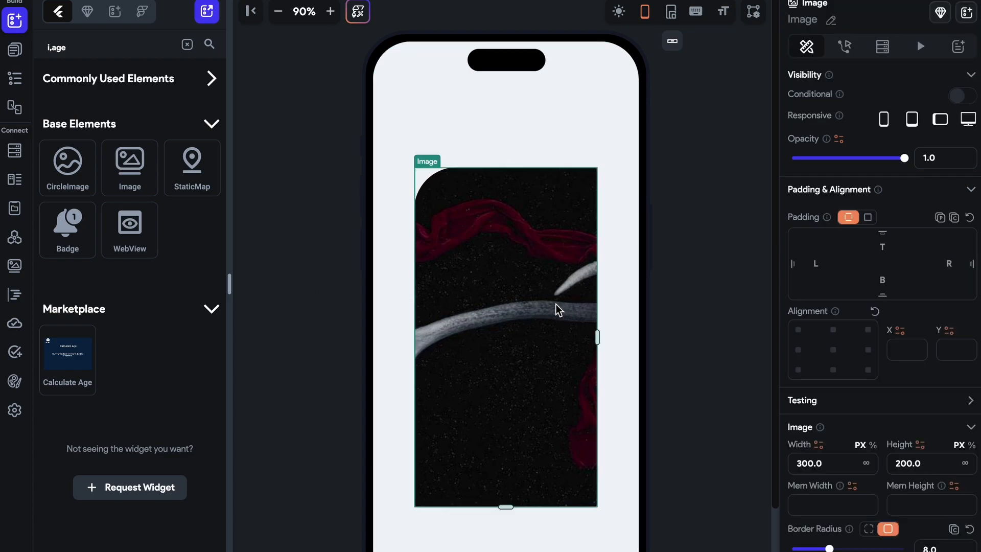
key("Delete")
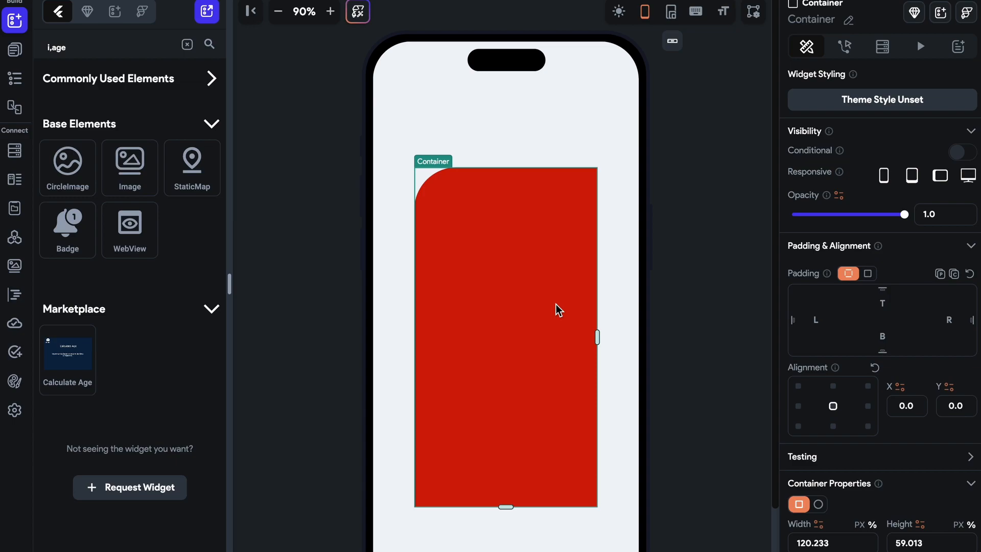
left_click(278, 15)
left_click(279, 15)
left_click(187, 44)
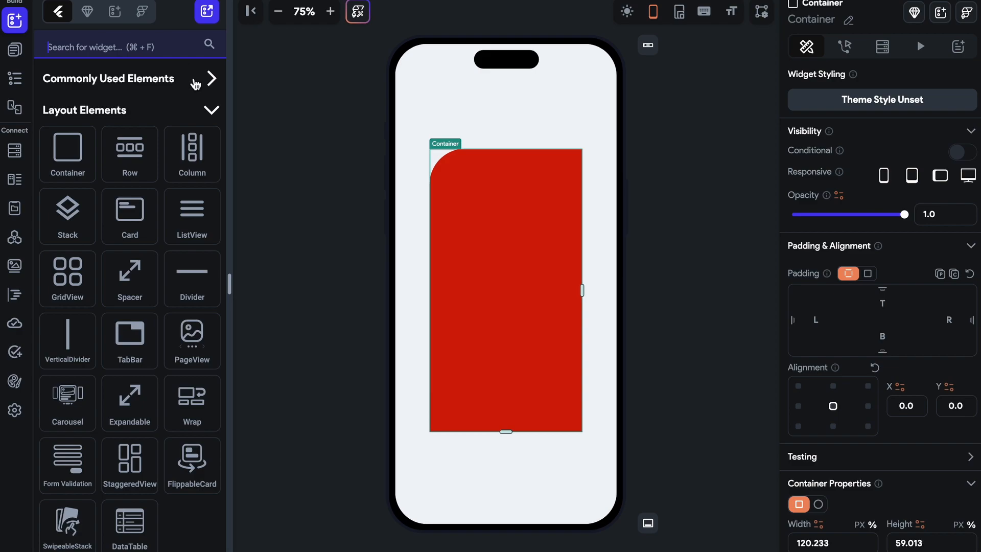
- Disable the Container's Clip Content and enable its Box Shadow with the Small Shadow template
scroll(871, 352, "down", 10)
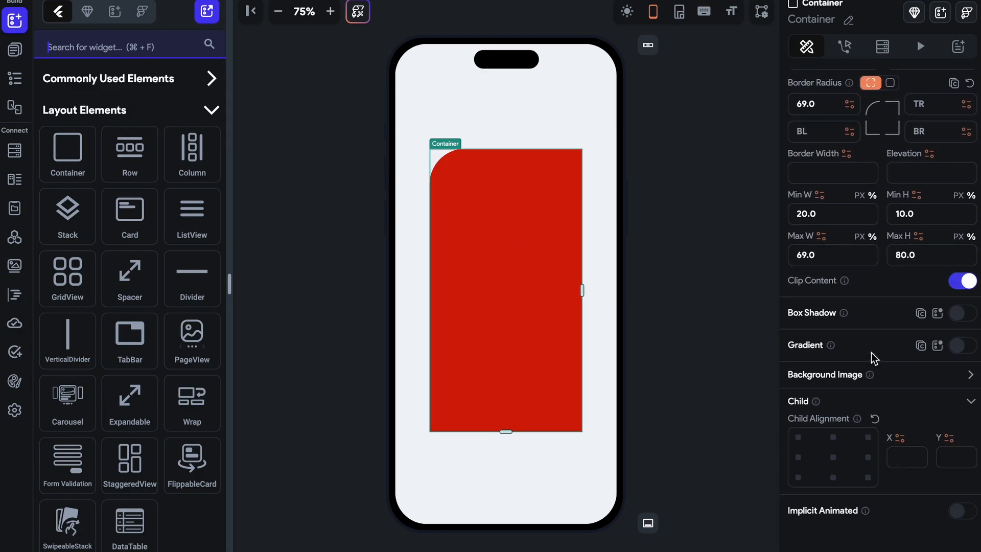
left_click(958, 284)
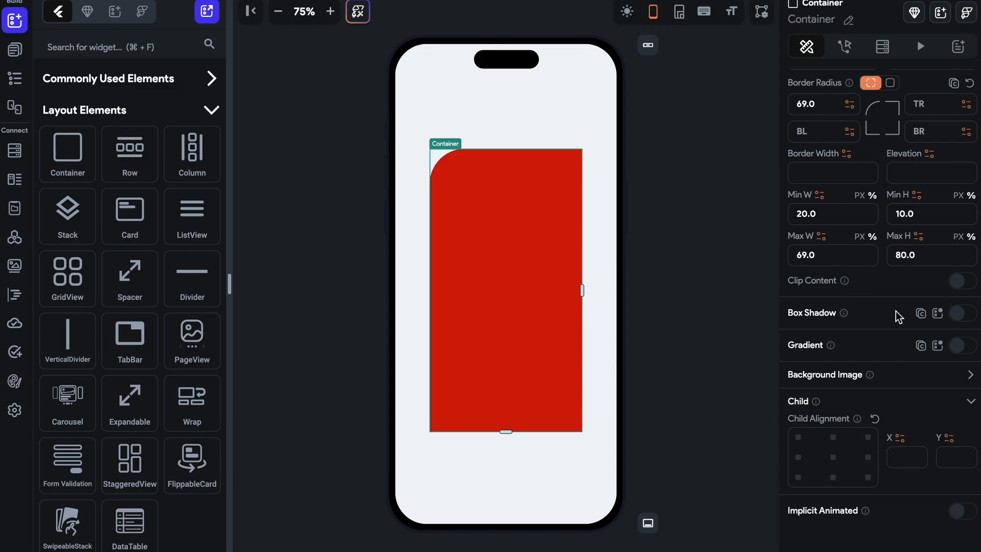
left_click(957, 313)
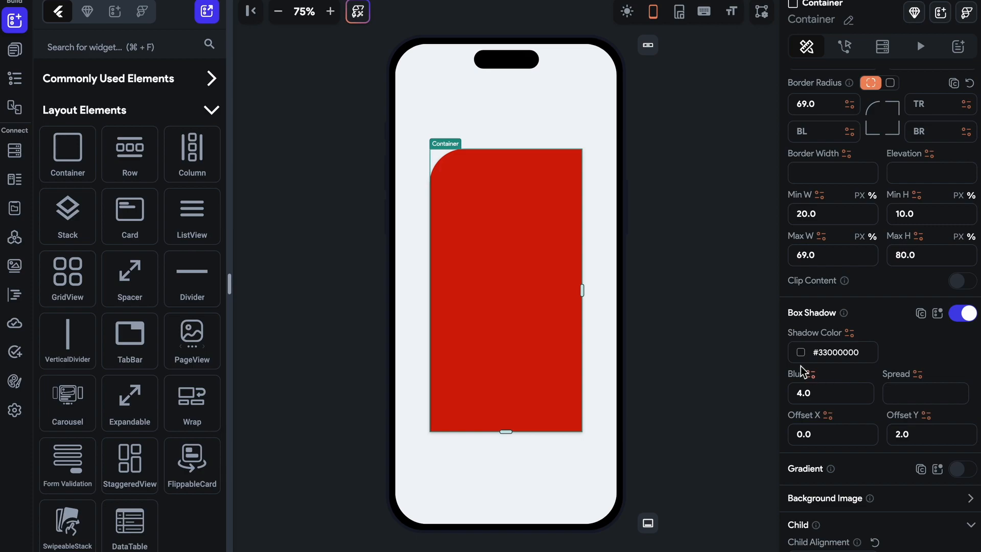
left_click(937, 313)
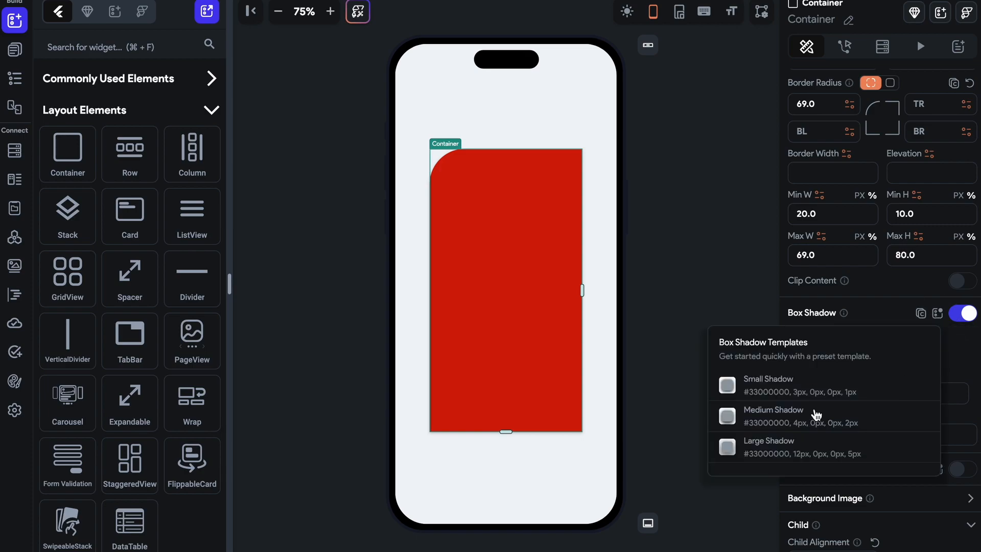
left_click(771, 409)
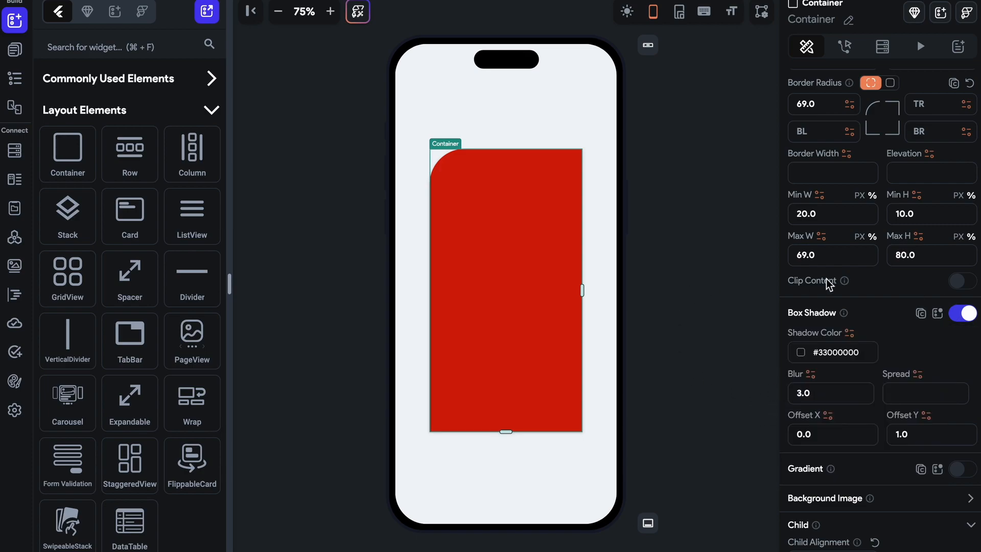
- Set the Container's fill color to Primary Background
scroll(845, 143, "up", 3)
left_click(822, 152)
left_click(652, 290)
left_click(670, 278)
left_click(499, 296)
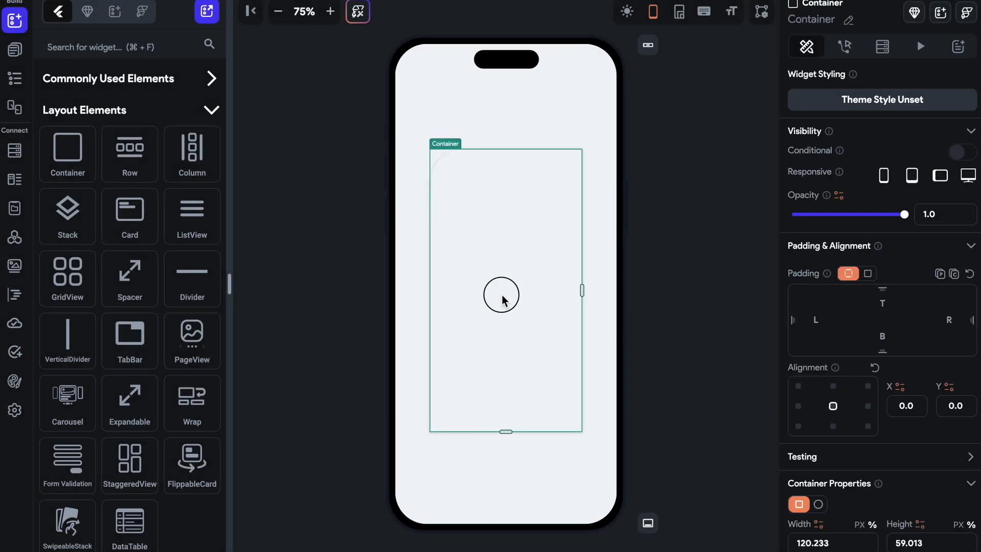
- Copy the Container's box shadow and apply the Large Shadow template to the Container
scroll(922, 366, "down", 10)
left_click(801, 239)
left_click(921, 190)
left_click(924, 191)
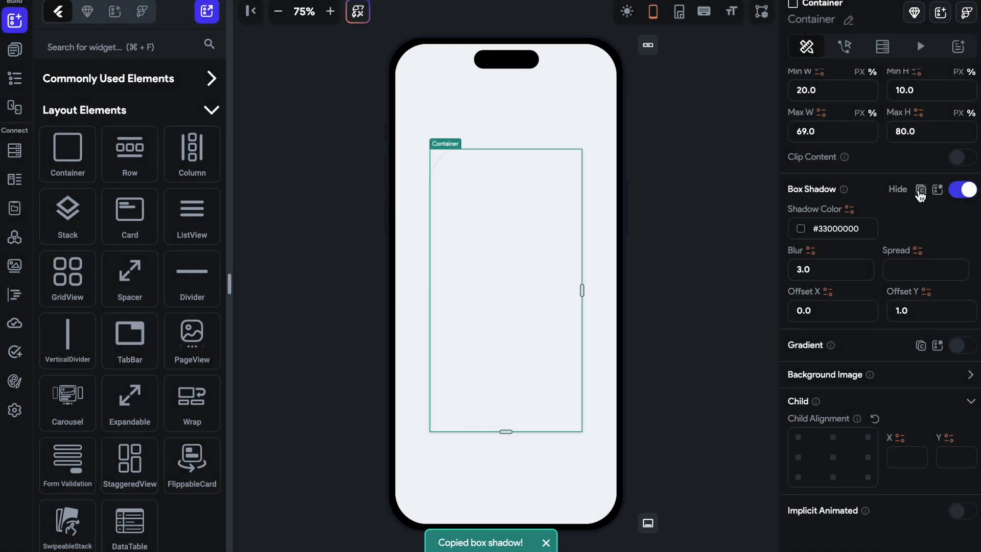
left_click(937, 189)
left_click(798, 323)
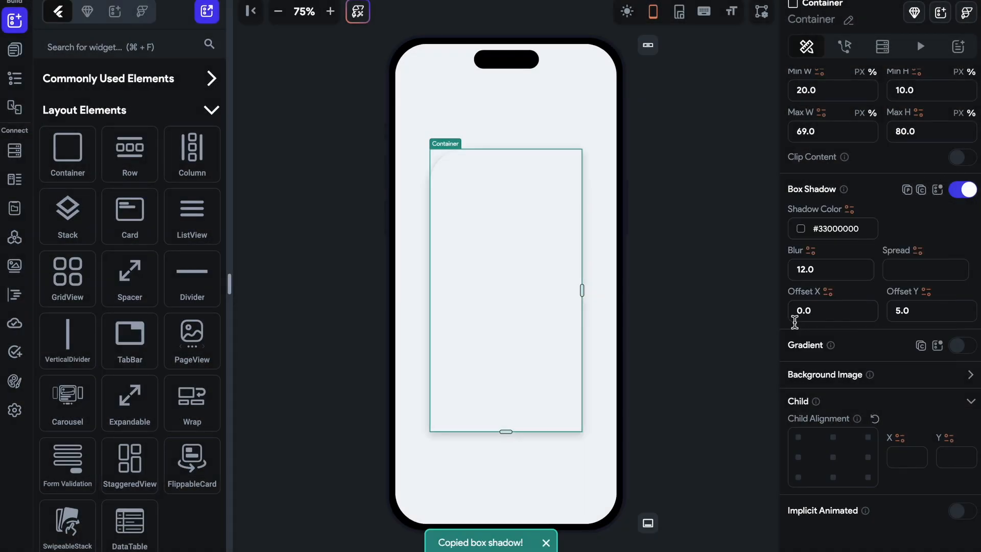
left_click(706, 364)
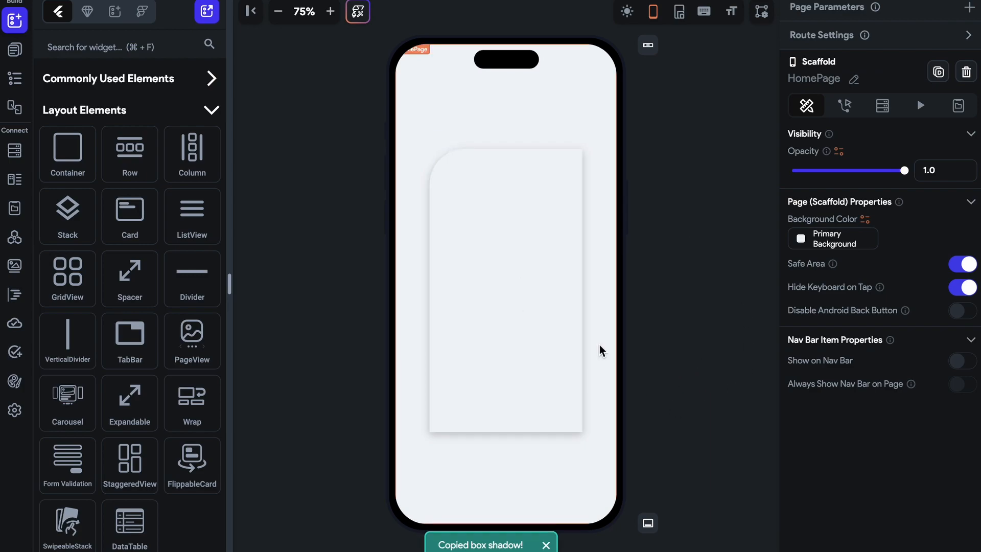
- Set the blur of the Container's box shadow to 35
left_click(564, 288)
scroll(861, 283, "down", 5)
scroll(861, 284, "down", 5)
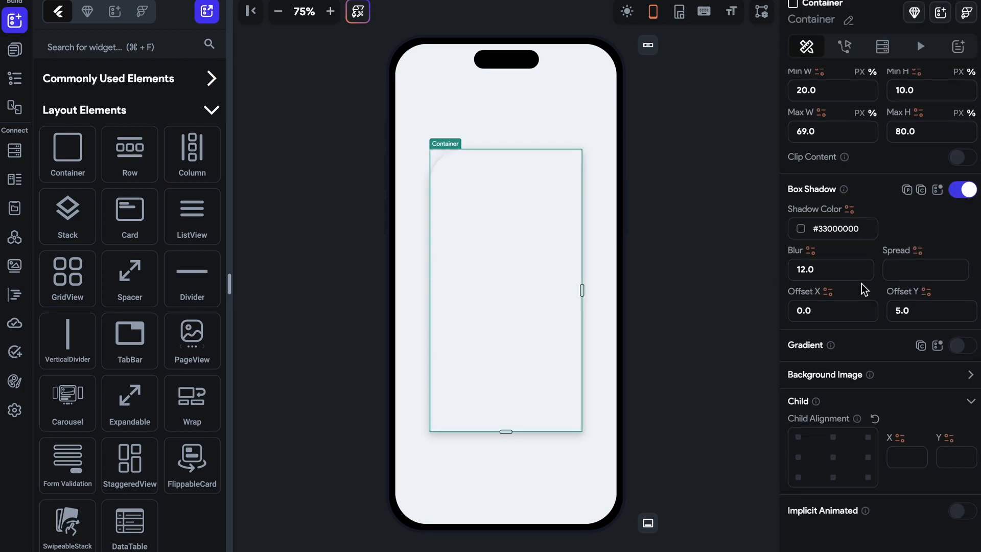
left_click(835, 276)
key("BackSpace")
key("BackSpace")
key("BackSpace")
key("BackSpace")
type("24.00")
key("Up")
key("Up")
key("Up")
key("Up")
key("Up")
key("Up")
key("Up")
key("Up")
key("Up")
key("Up")
key("Up")
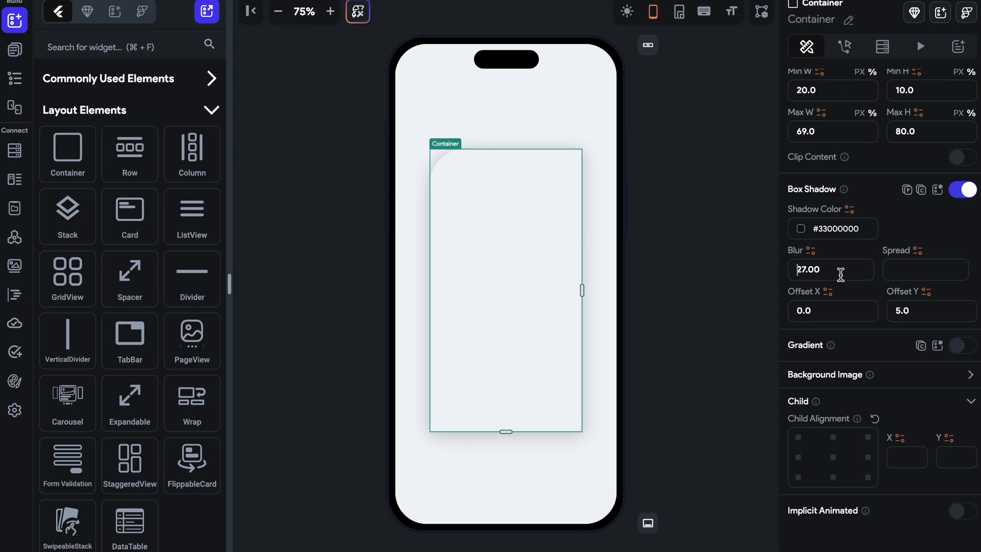
- Set the box shadow's spread to 39 and deselect the Container to view it
left_click(889, 270)
type("39")
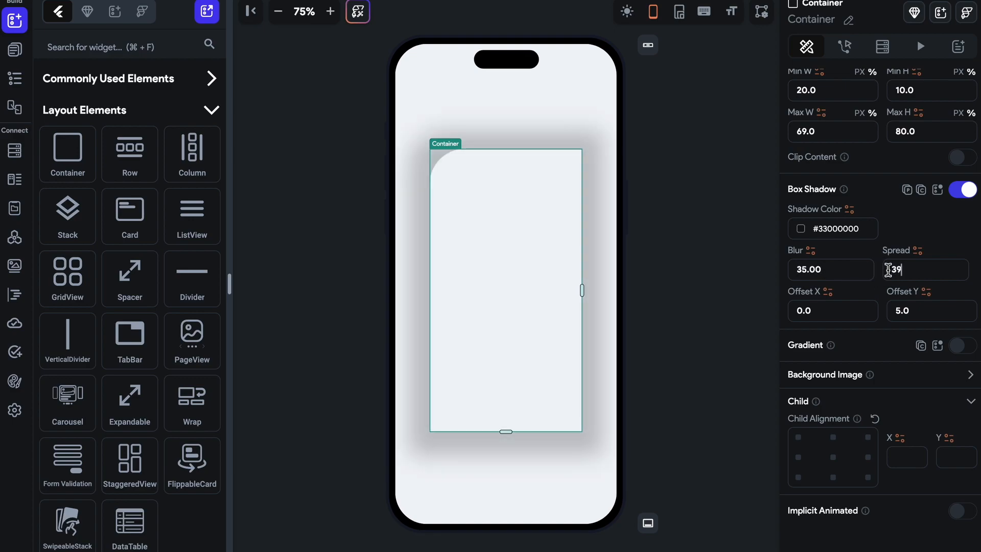
left_click(671, 243)
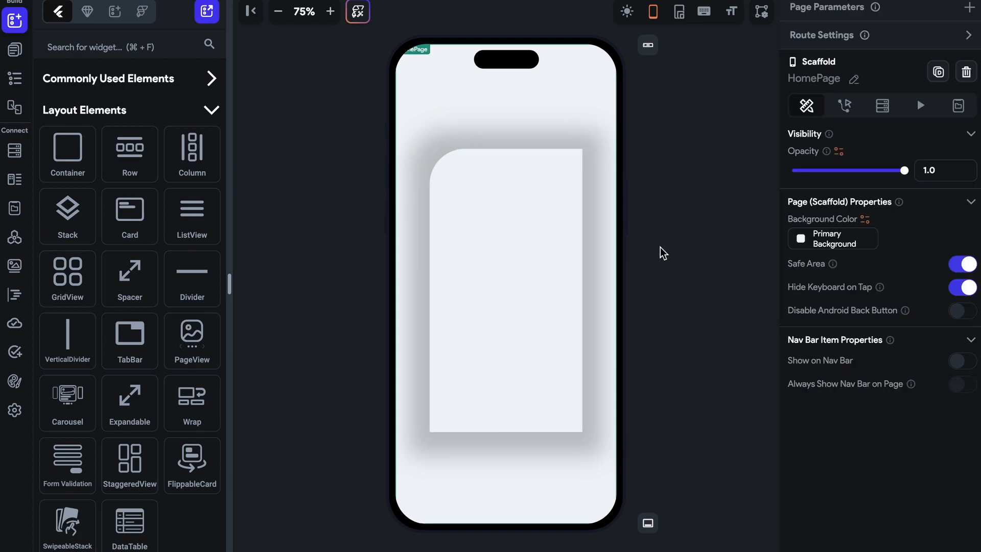
- Set the horizontal offset (Offset X) of the Container's box shadow to 7
left_click(574, 262)
scroll(849, 351, "down", 10)
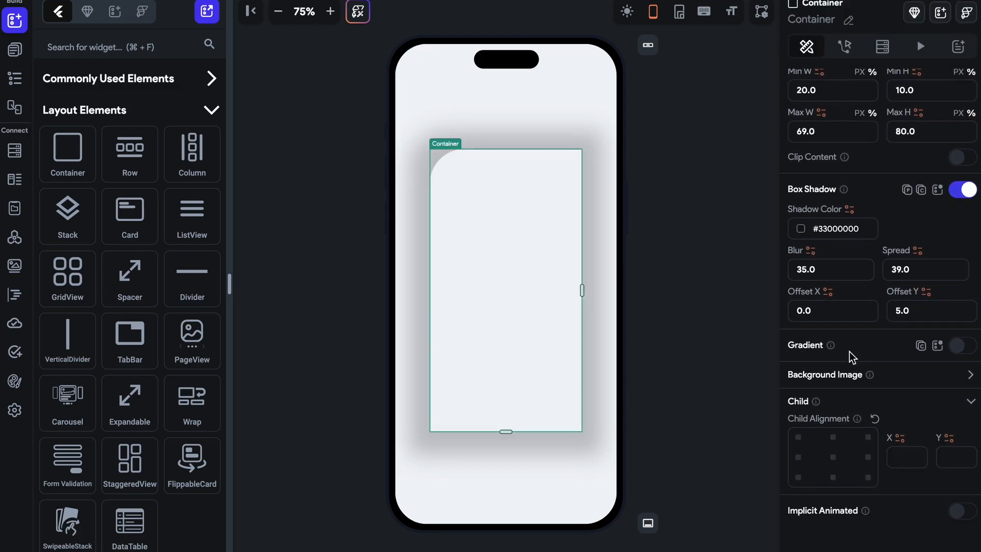
left_click(823, 310)
key("Up")
key("Up")
key("Up")
key("Up")
key("Up")
key("Up")
key("Up")
- Set the box shadow's vertical offset (Offset Y) to 51 and deselect the Container
left_click(904, 310)
key("Up")
key("Up")
key("Up")
key("Up")
key("Up")
key("Up")
key("Up")
key("Up")
key("Up")
key("Up")
key("Up")
key("Up")
key("Up")
key("Up")
key("Up")
key("Up")
key("Up")
key("Up")
key("Up")
key("Up")
key("Up")
key("Up")
key("Up")
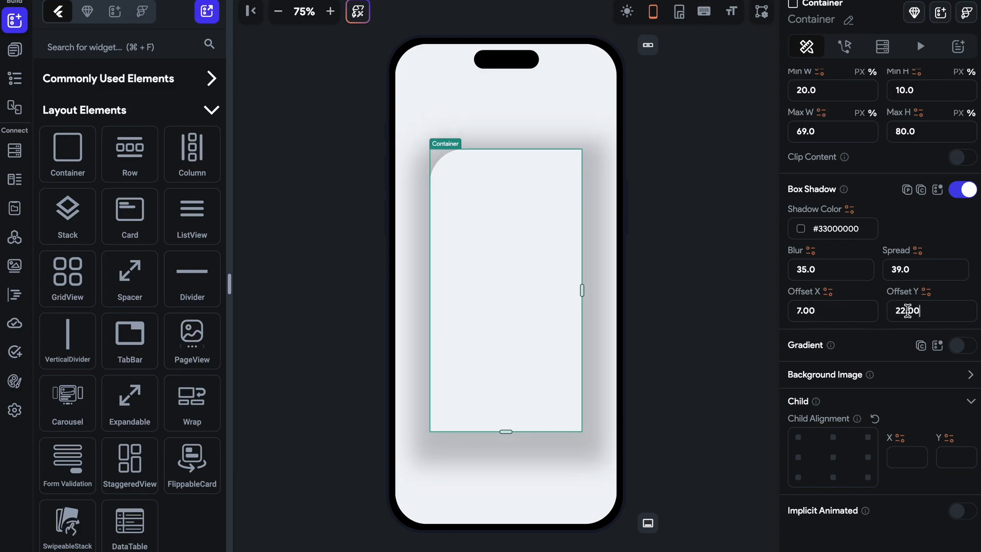
key("Up")
key("Up")
key("Up")
key("Up")
key("Up")
key("Up")
key("Up")
key("Up")
key("Up")
key("Up")
key("Up")
key("Up")
key("Up")
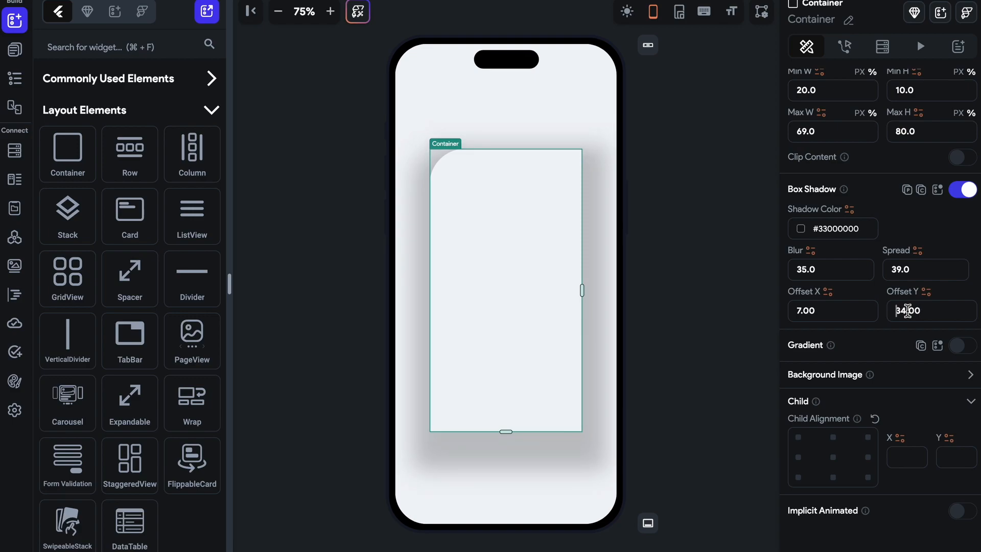
key("Up")
key("Up")
key("Up")
key("Up")
key("Up")
key("Up")
key("Up")
key("Up")
key("Up")
key("Up")
key("Up")
key("Up")
key("Up")
key("Up")
key("Up")
key("Up")
key("Up")
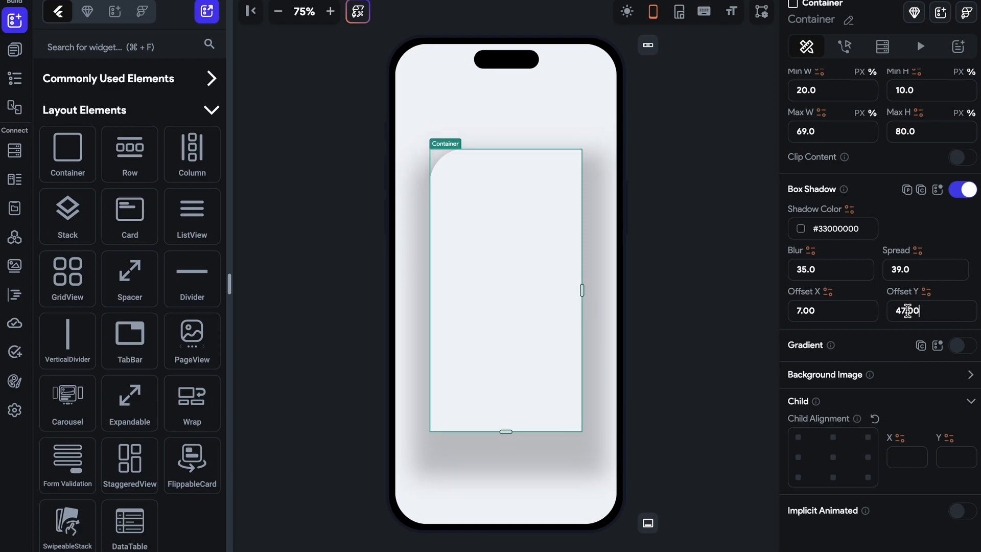
left_click(693, 289)
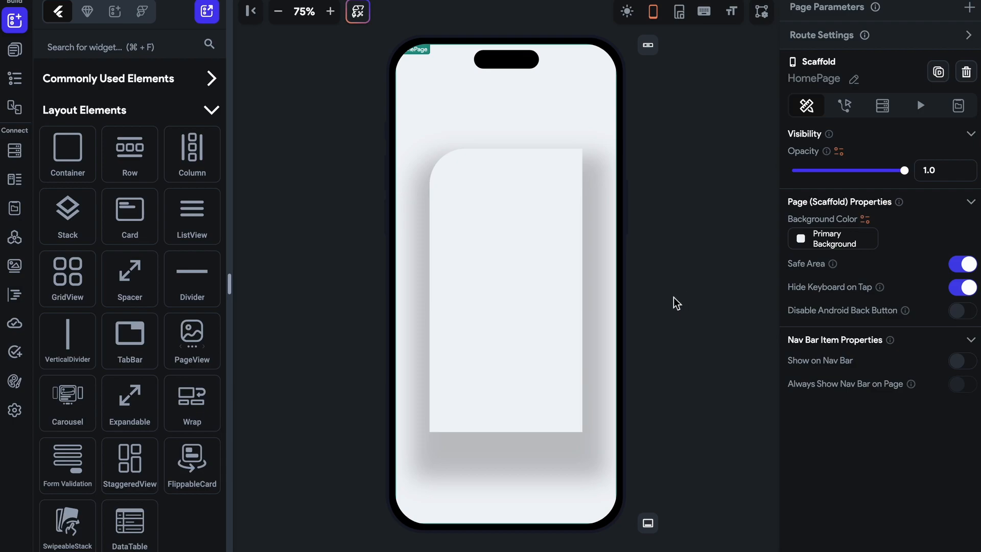
- Try an Image widget from the widget library inside the Container and undo its placement
left_click(579, 310)
scroll(857, 394, "down", 8)
scroll(856, 392, "down", 5)
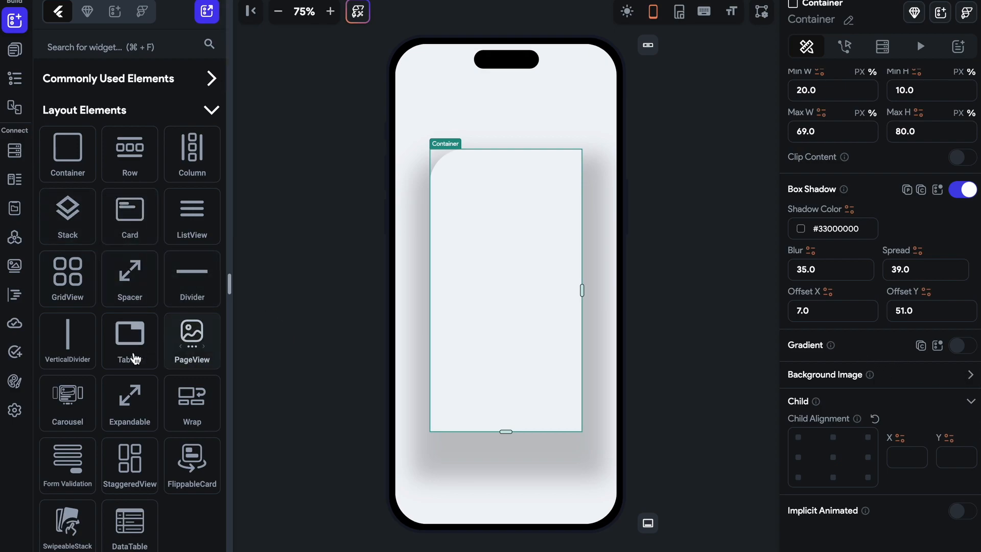
left_click(167, 52)
type("image")
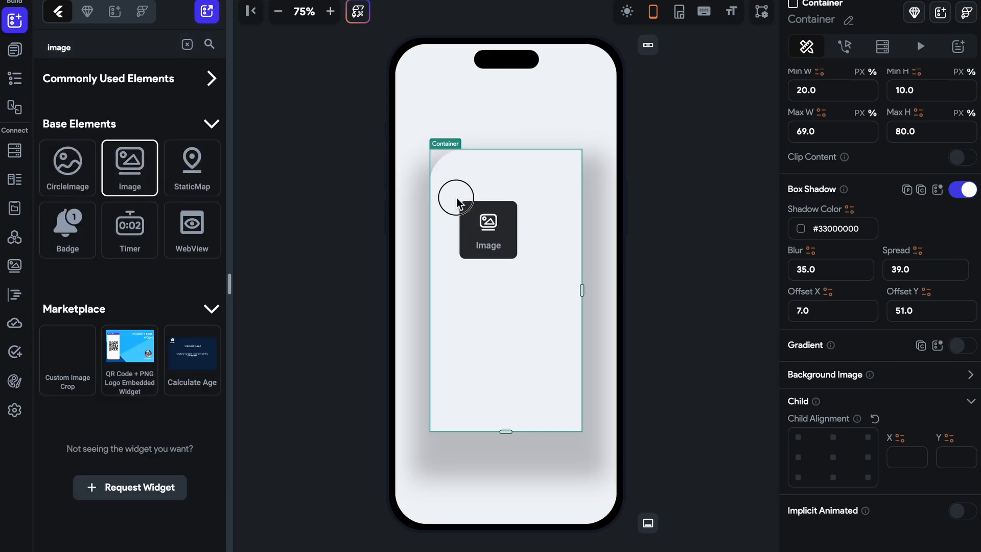
left_click_drag(457, 202, 304, 180)
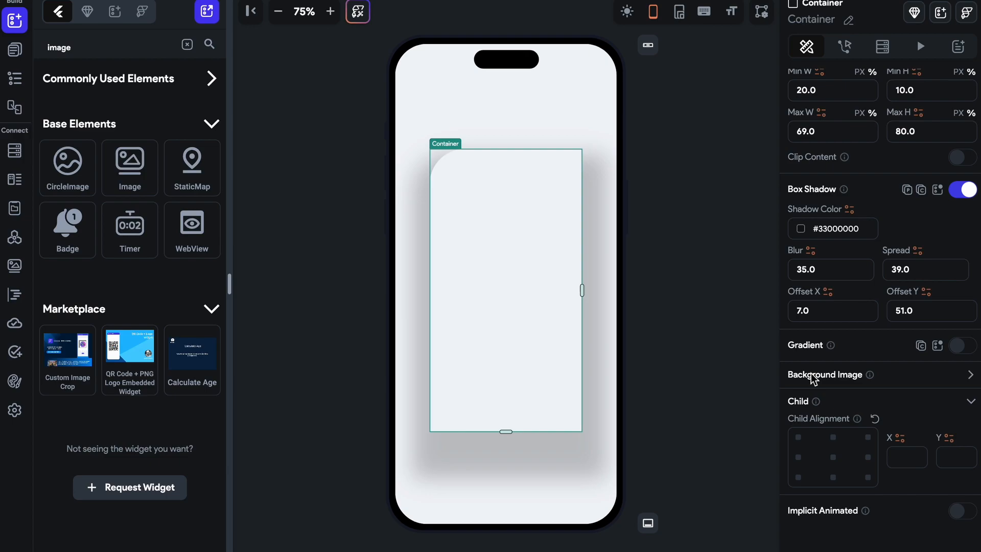
left_click_drag(137, 176, 496, 239)
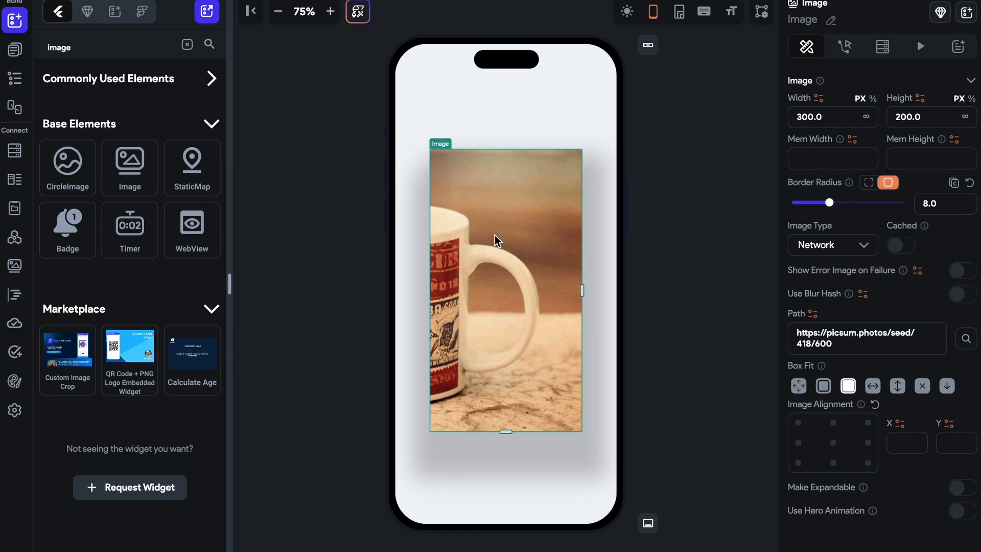
key("ctrl+z")
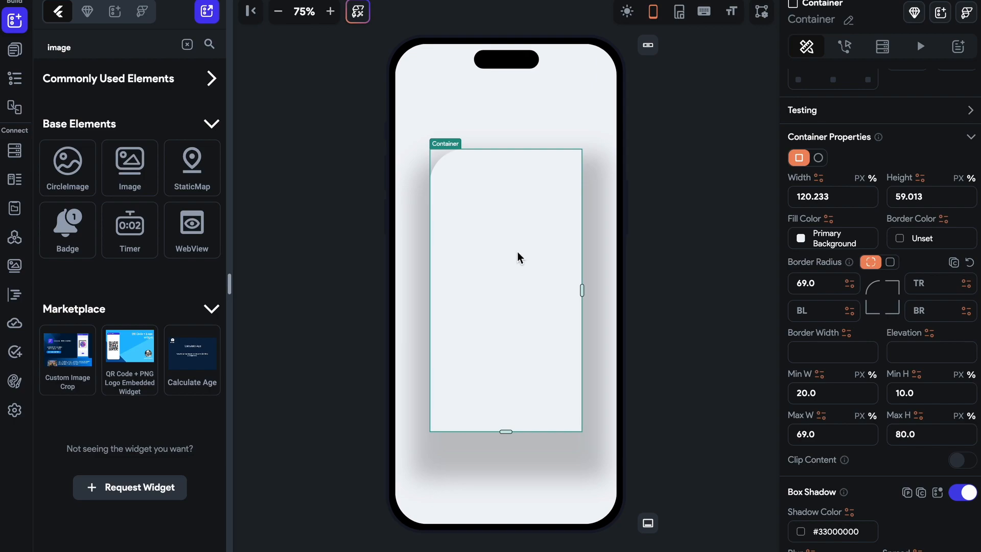
scroll(869, 347, "down", 5)
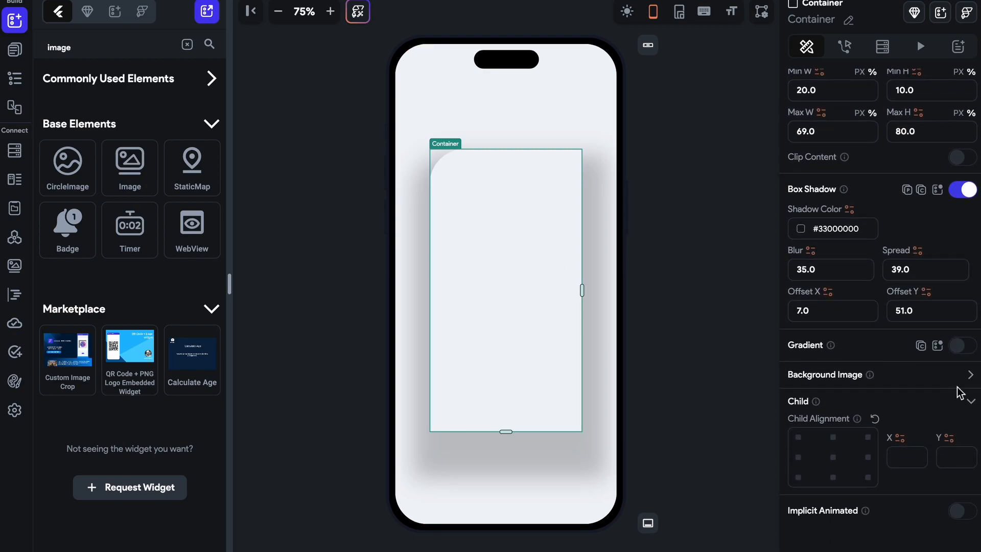
- Expand the Container's Background Image settings and set the image type to Asset
left_click(969, 374)
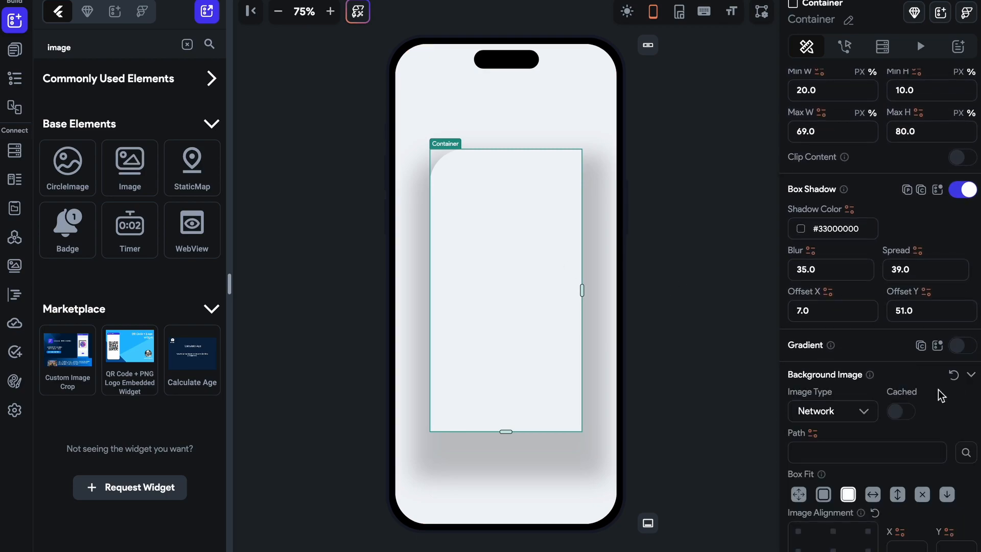
left_click(861, 413)
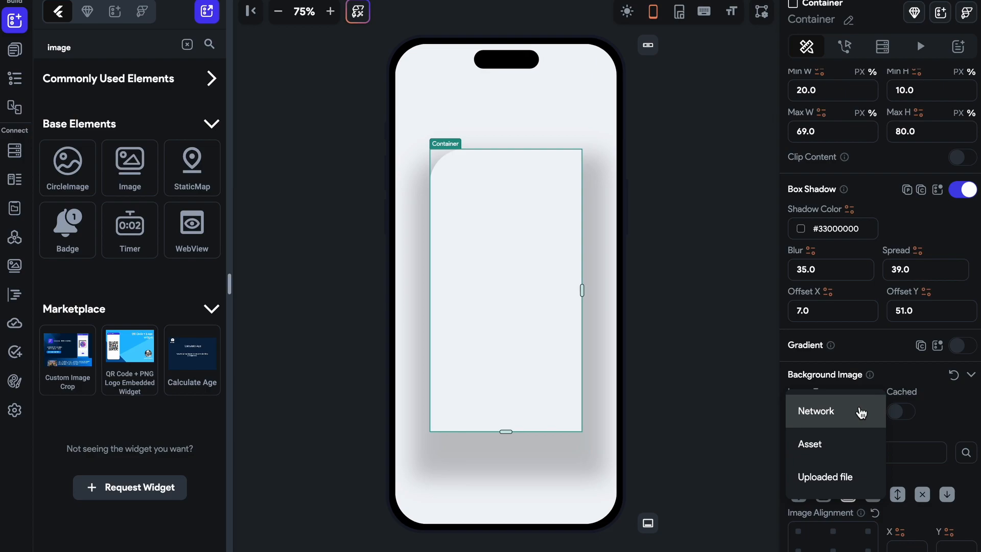
left_click(852, 452)
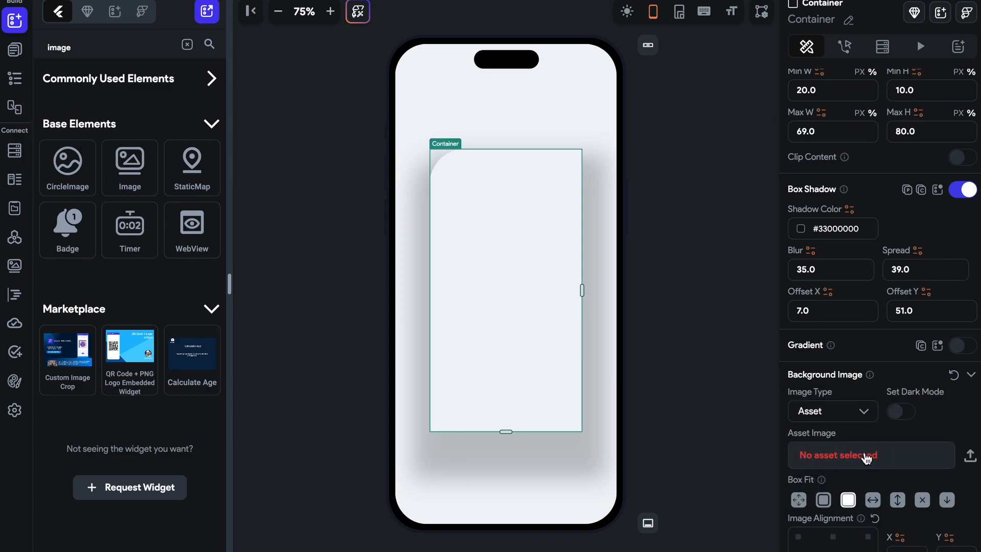
left_click(867, 456)
left_click(939, 480)
- Try the Uploaded file and Network image types for the Container's background image
left_click(842, 414)
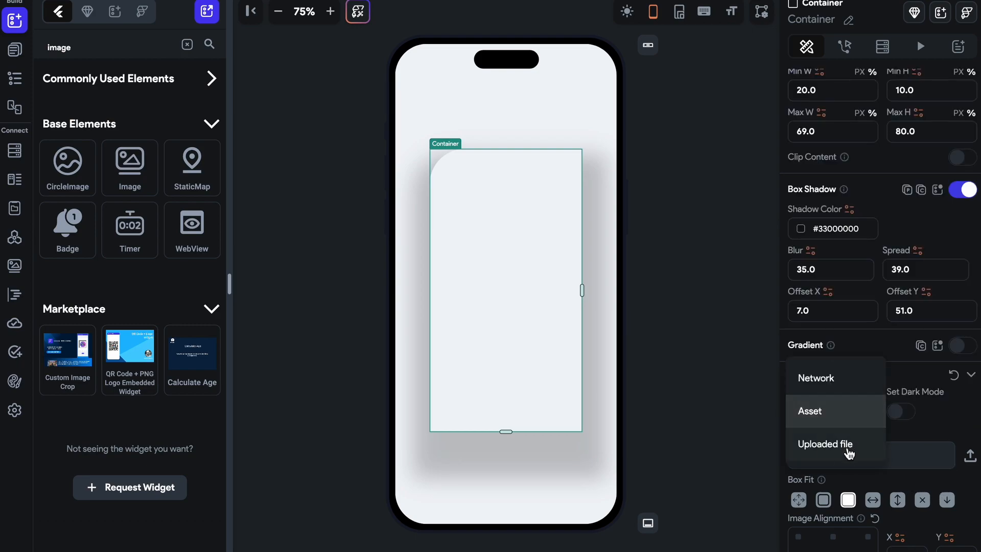
left_click(848, 450)
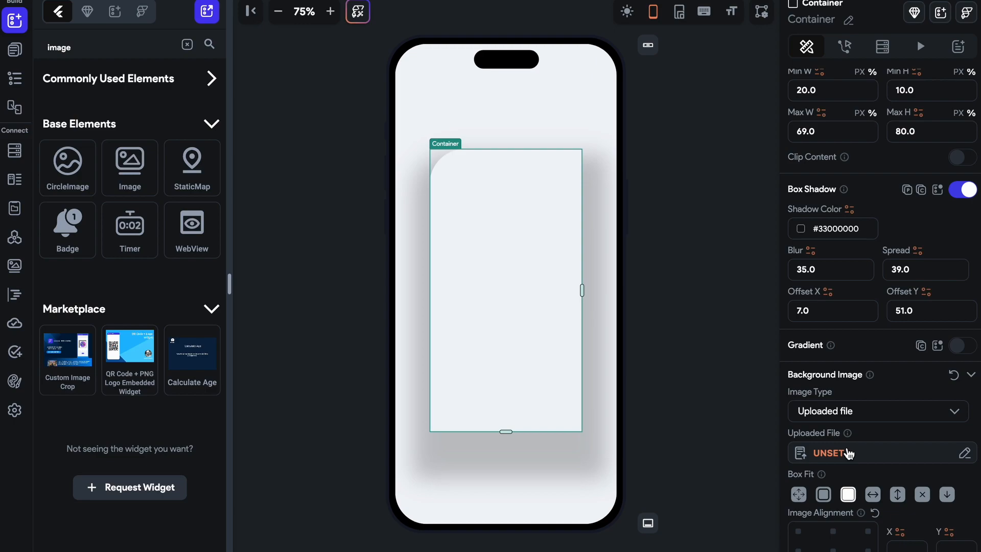
left_click(848, 418)
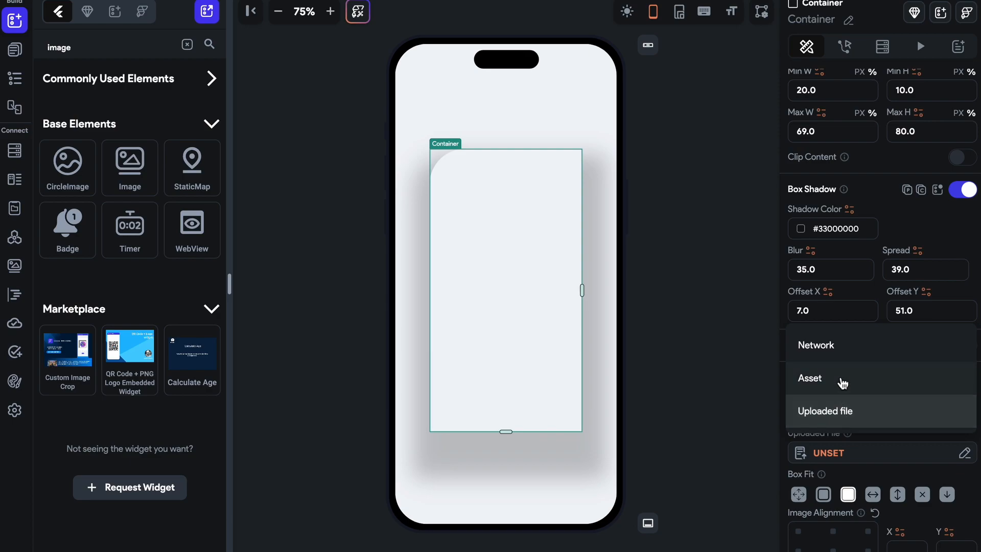
left_click(837, 345)
left_click(868, 450)
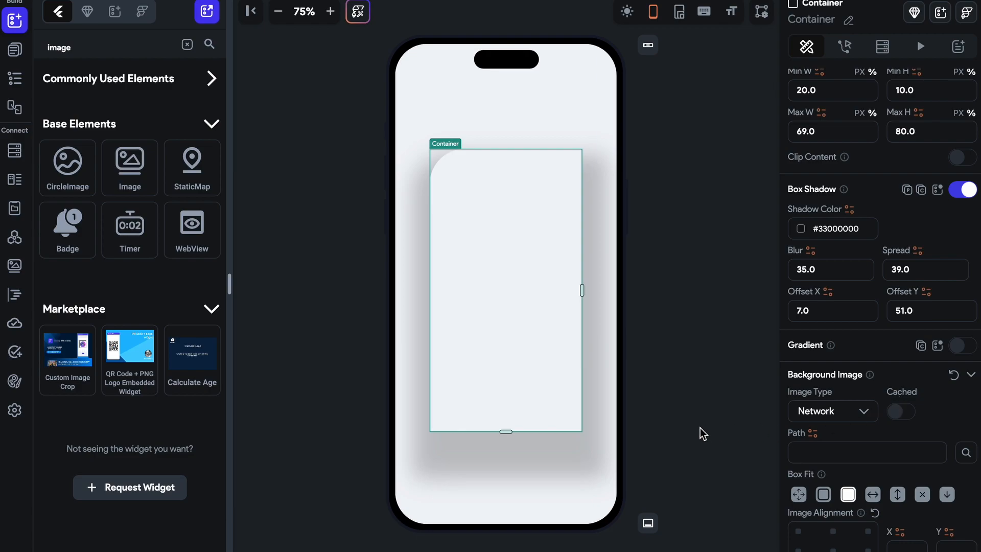
- Set the background image type to Asset with Set Dark Mode enabled, and choose 7.png as the light mode asset
left_click(824, 426)
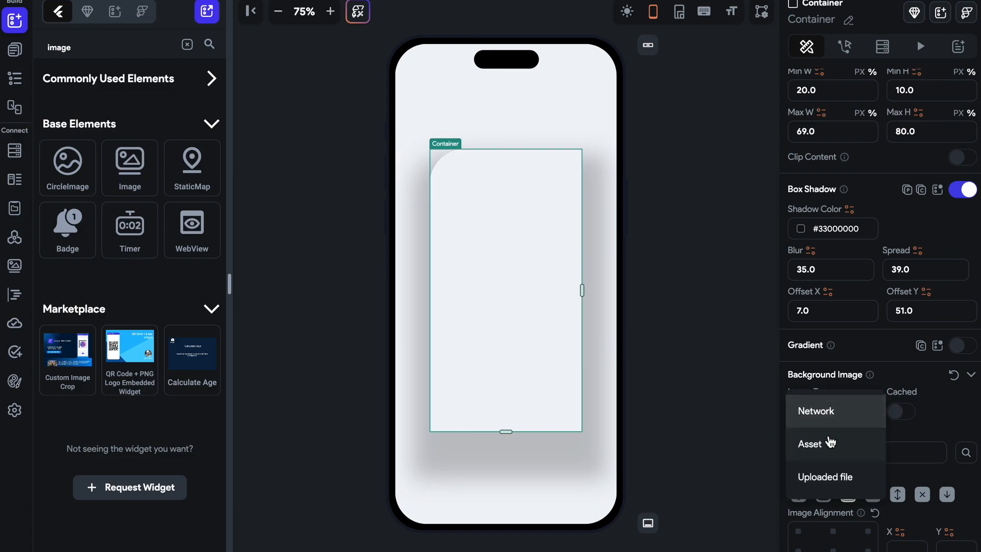
left_click(828, 440)
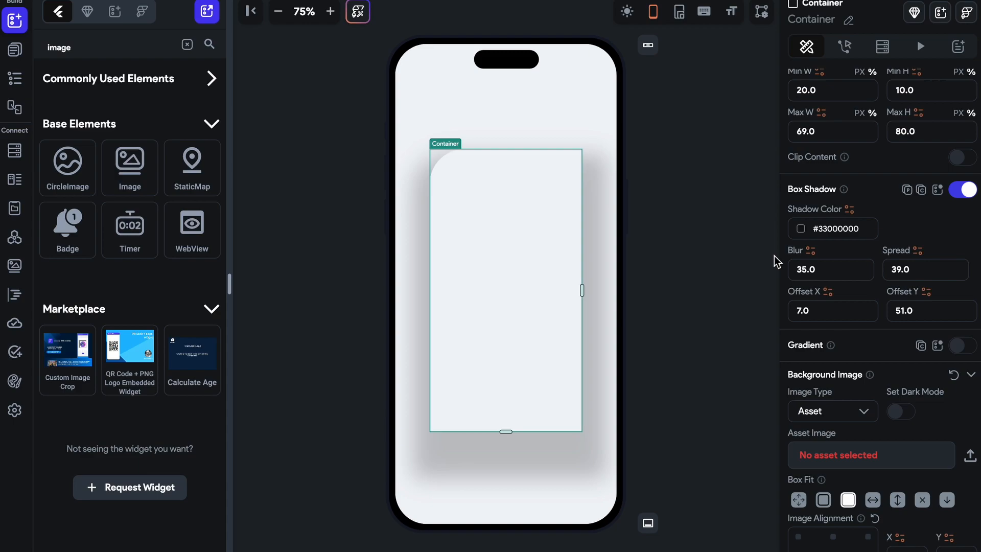
left_click(900, 411)
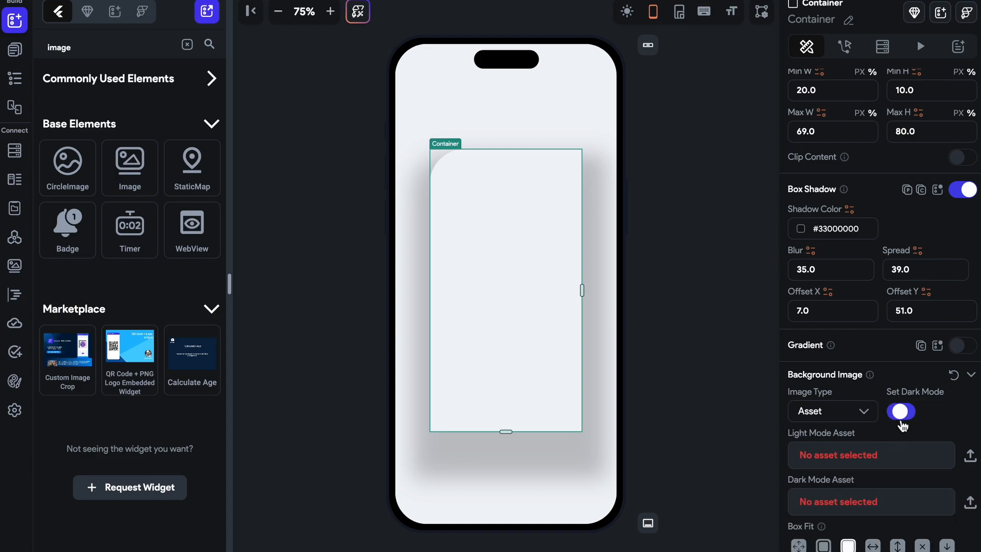
left_click(818, 443)
left_click(832, 284)
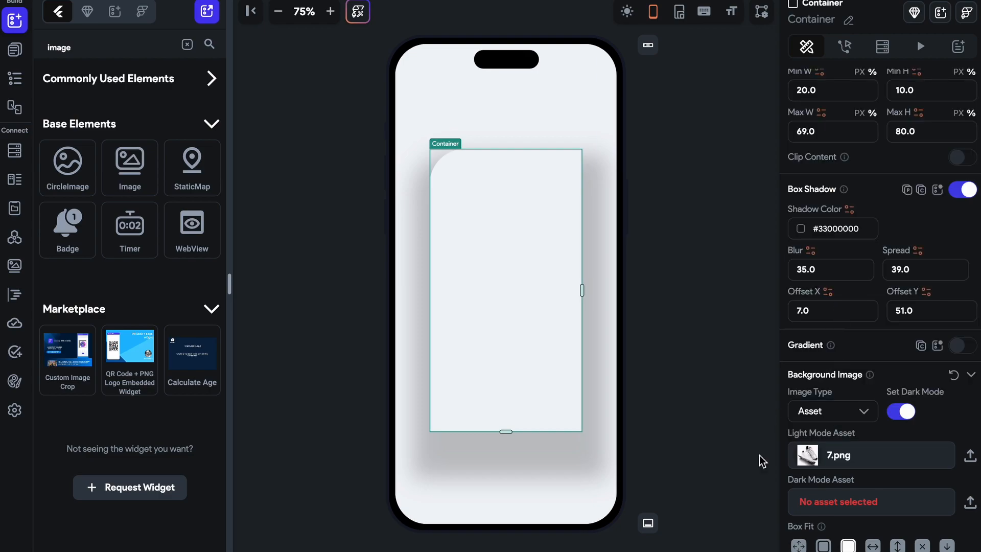
- Choose 1.png as the background image's dark mode asset and preview the canvas in dark mode
scroll(841, 411, "down", 2)
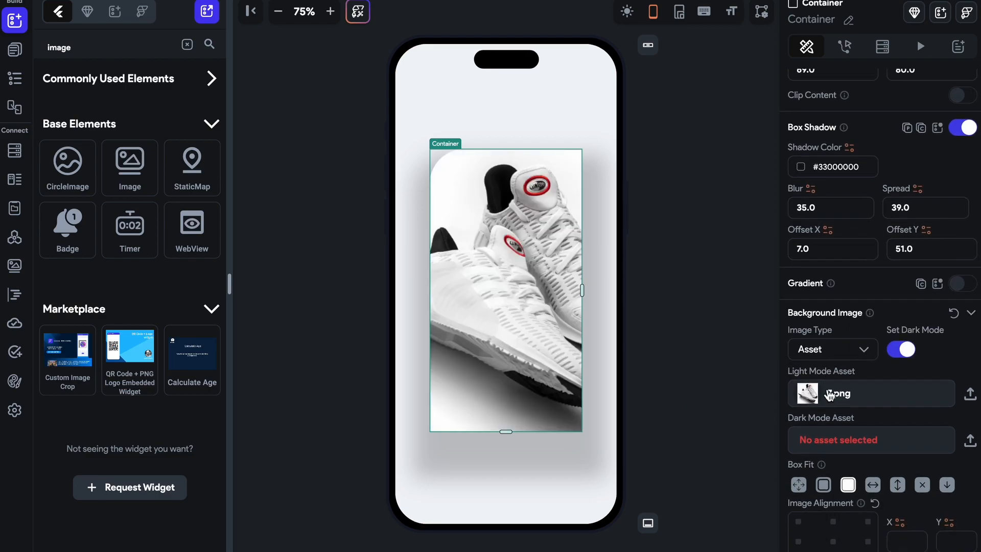
left_click(841, 411)
scroll(843, 317, "down", 3)
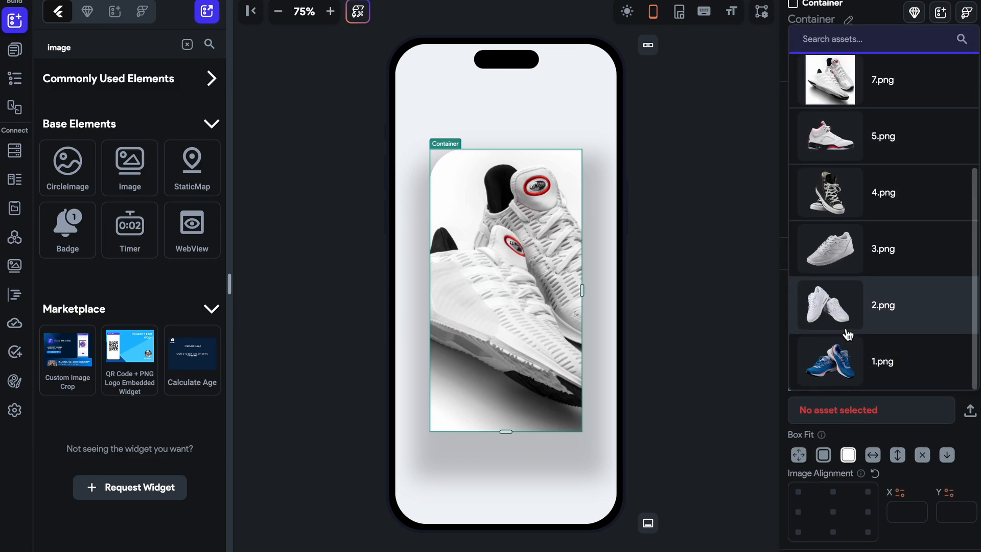
left_click(851, 355)
left_click(627, 12)
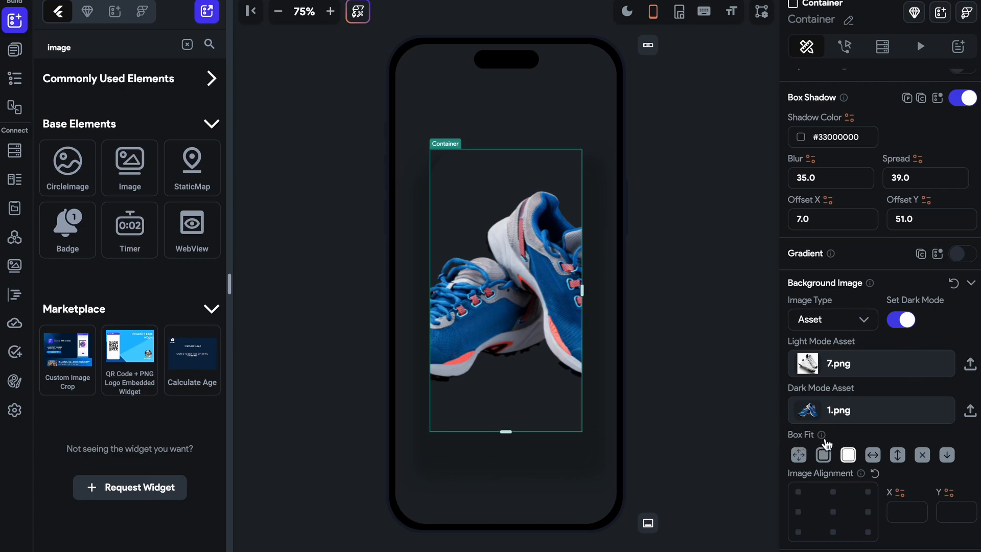
- Set the background image's Box Fit to stretch over the whole Container and switch the canvas back to light mode
mouse_move(823, 438)
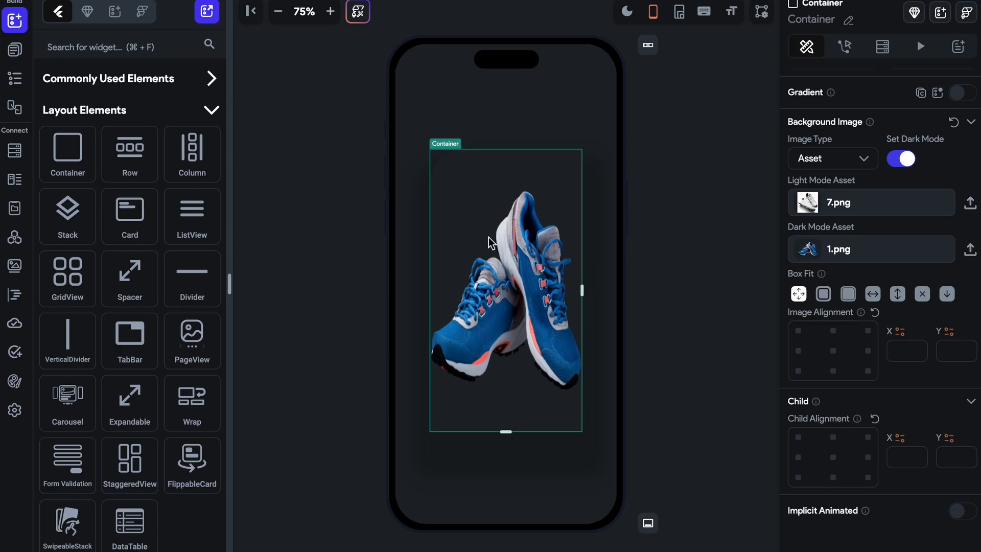
left_click(838, 204)
left_click(829, 171)
left_click(828, 168)
left_click(633, 11)
left_click(631, 12)
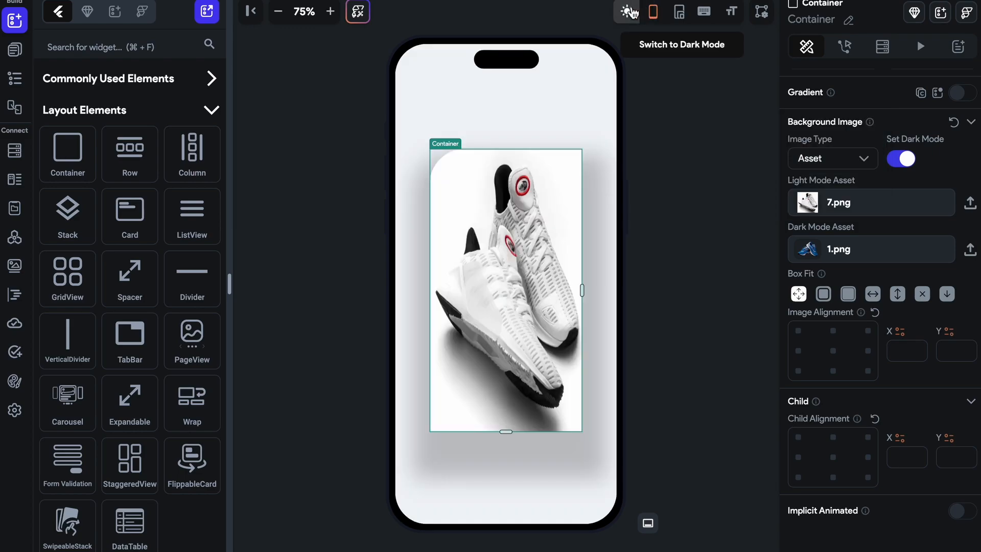
- Set the Container's fill color to the theme color Primary
left_click(697, 224)
left_click(503, 293)
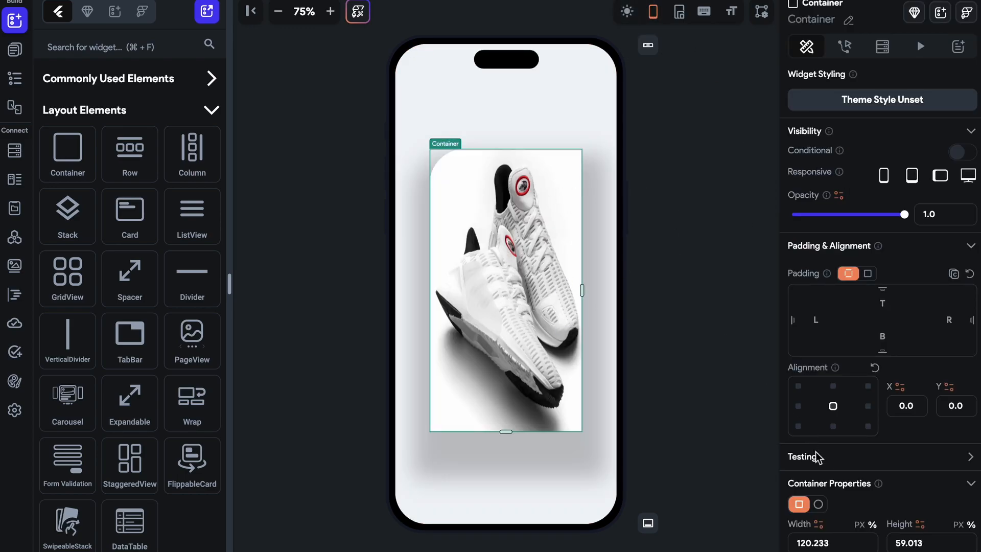
scroll(817, 455, "down", 4)
left_click(805, 476)
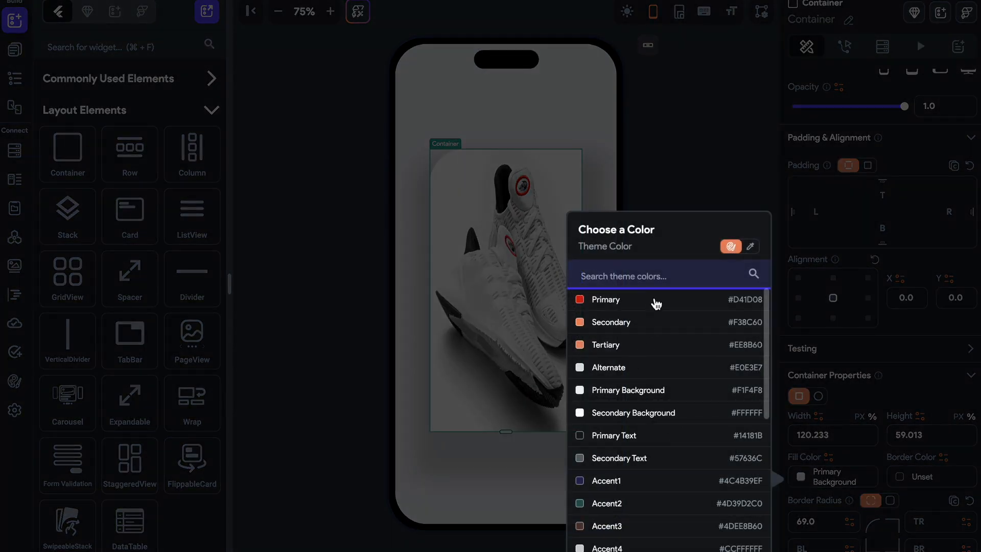
left_click(656, 302)
- Compare the other Box Fit options for the background image and settle on the contain fit
scroll(828, 321, "down", 10)
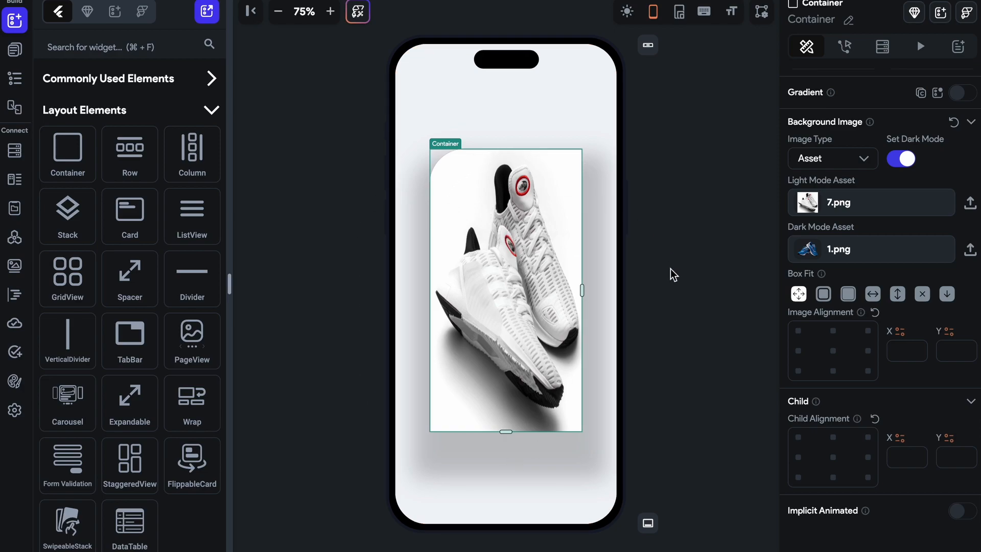
left_click(823, 294)
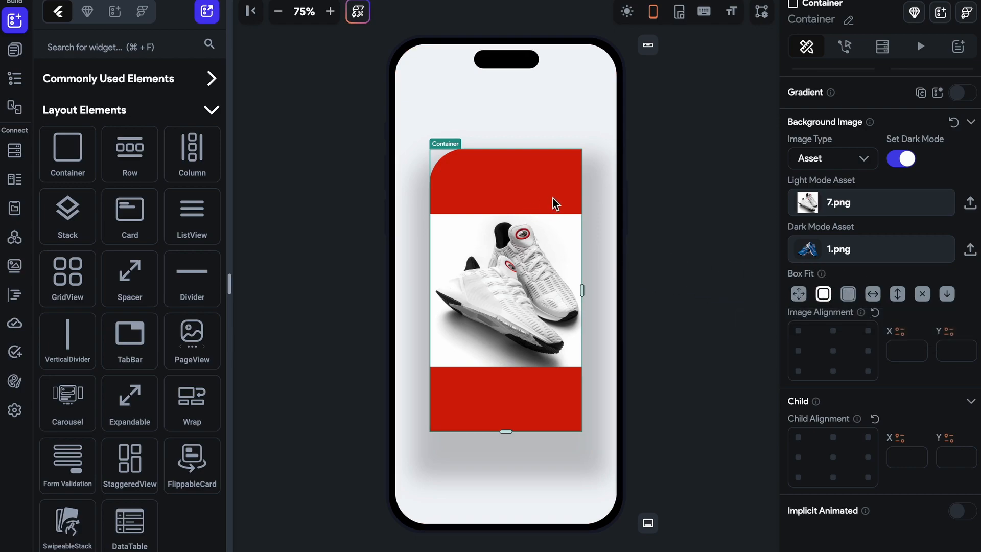
left_click(854, 302)
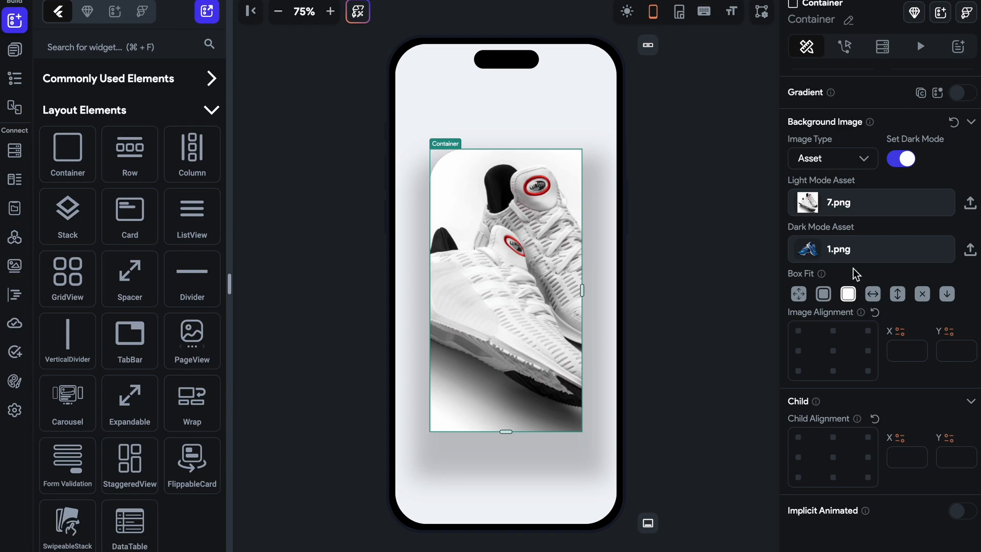
left_click(874, 294)
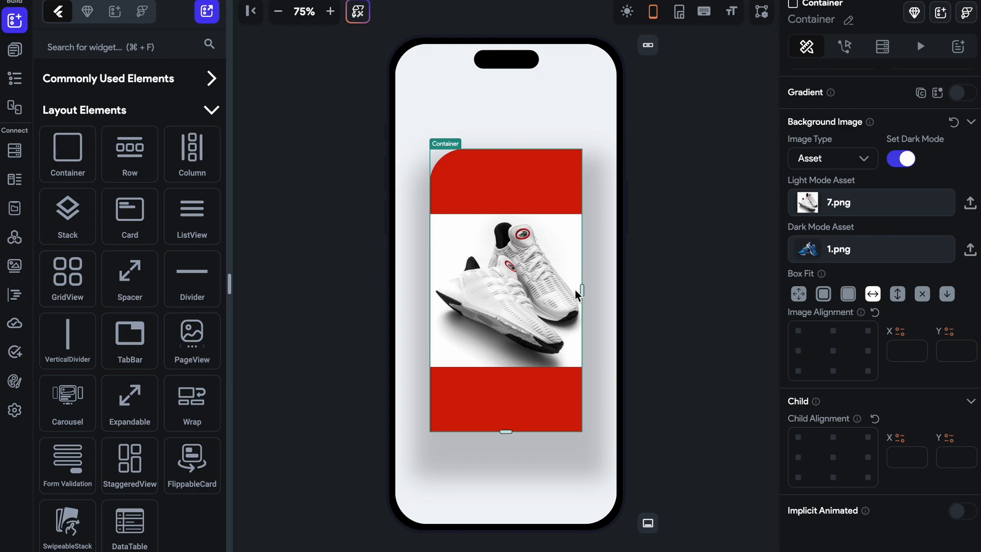
left_click(897, 294)
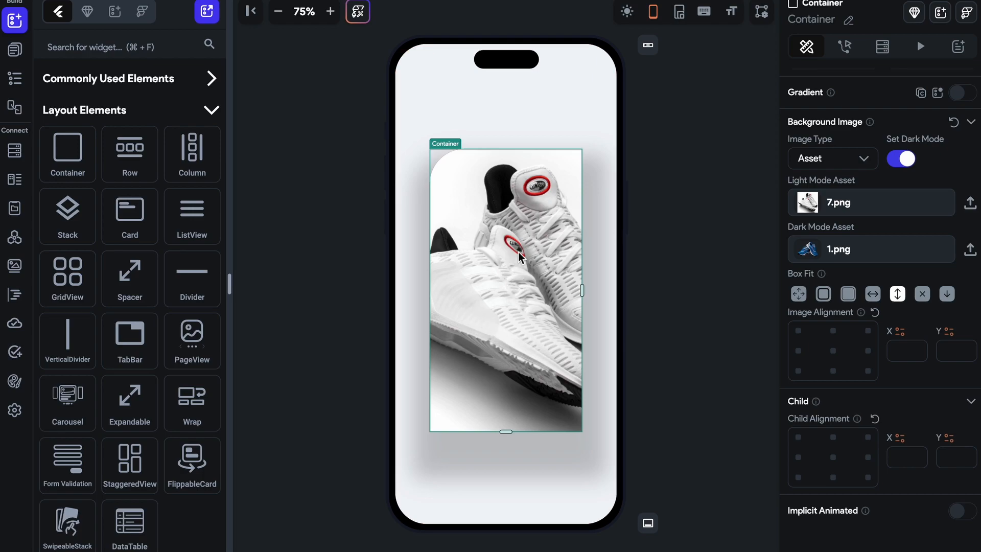
left_click(928, 298)
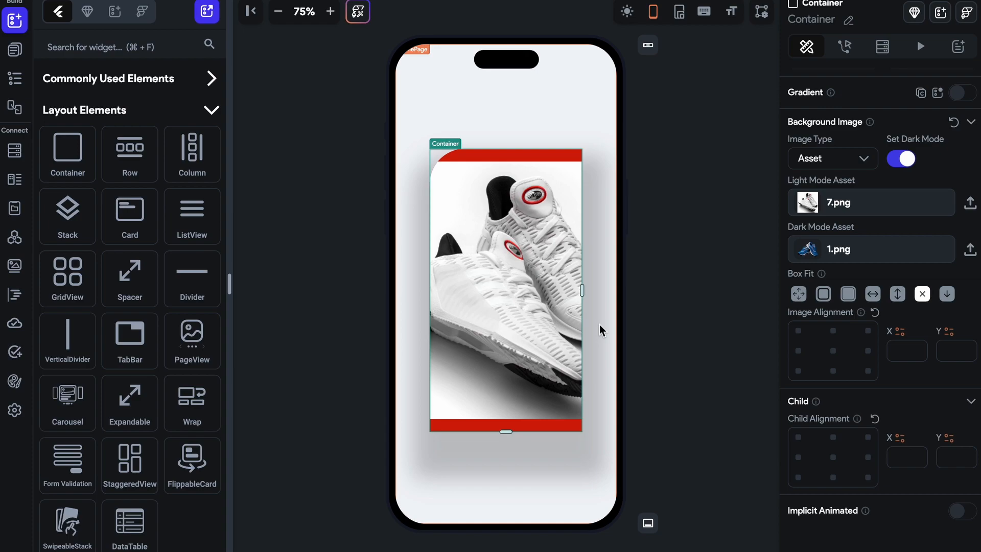
left_click(949, 300)
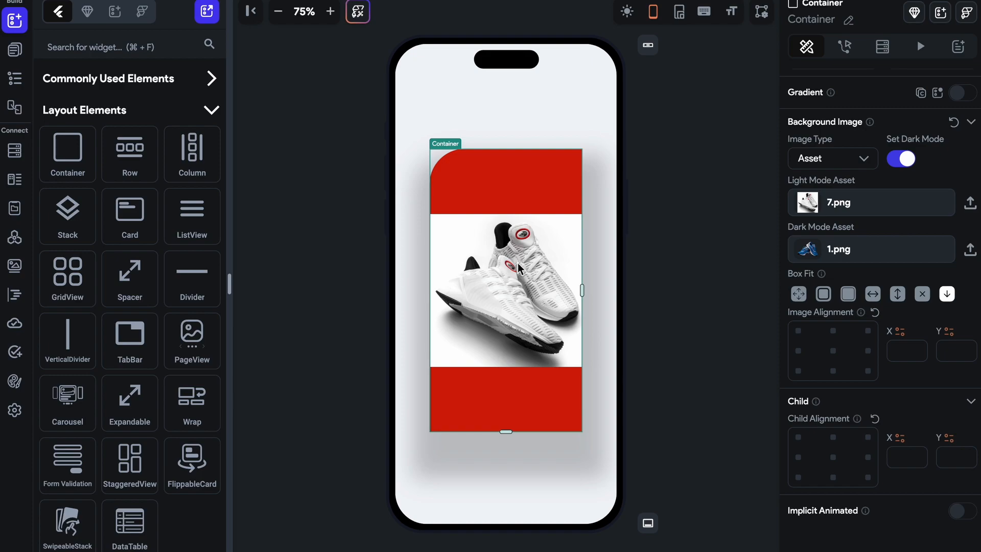
left_click(828, 297)
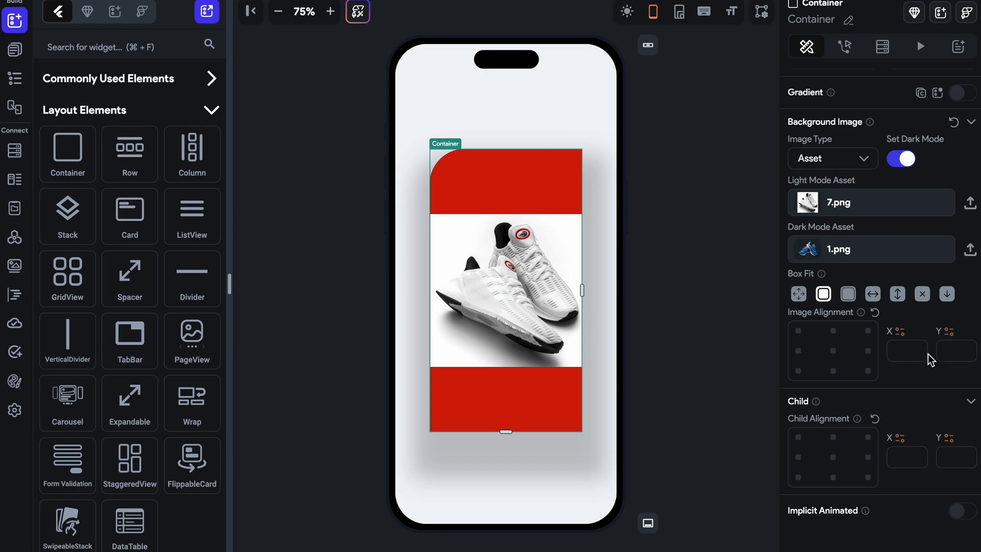
- Set the background image's horizontal alignment (X) to 0.60
left_click(911, 358)
key("Escape")
key("Escape")
left_click(525, 270)
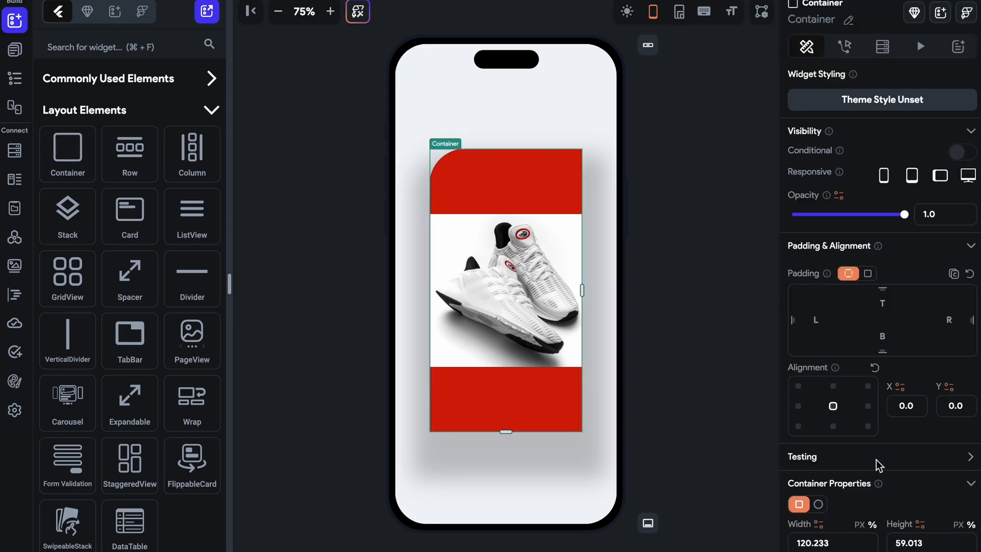
scroll(875, 461, "down", 5)
left_click(916, 355)
double_click(916, 355)
type("0.60")
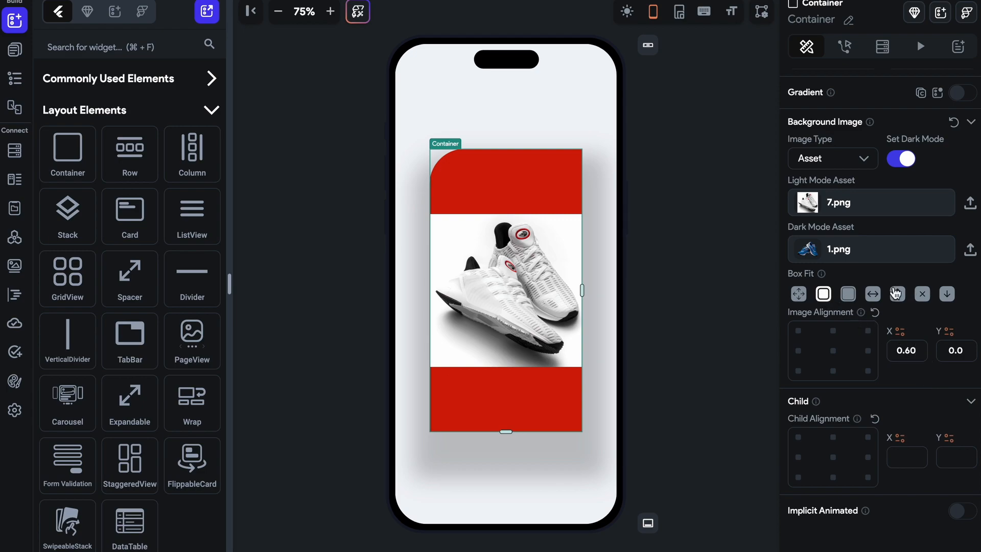
- Try top-right, center-right, top-left, bottom-center and bottom-right alignments for the background image
left_click(868, 331)
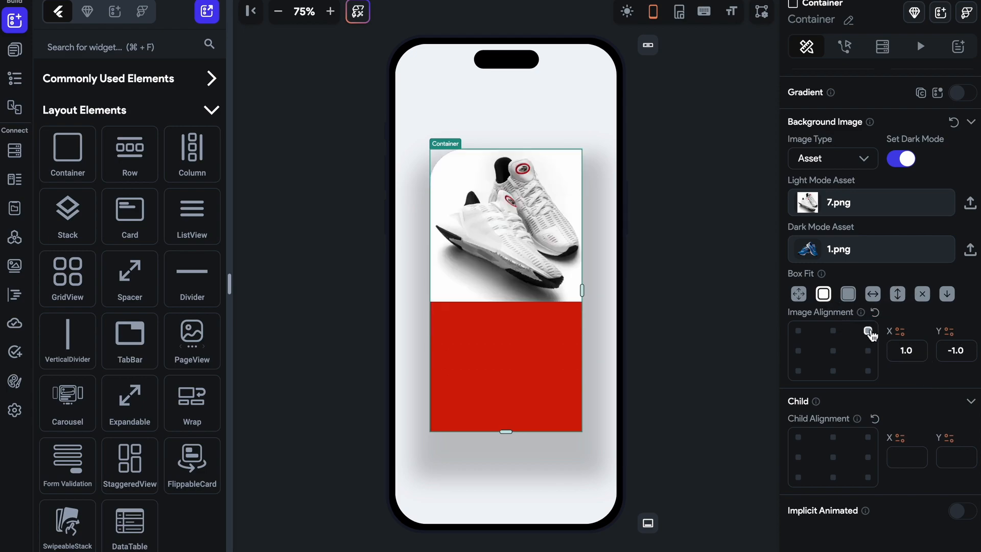
left_click(867, 351)
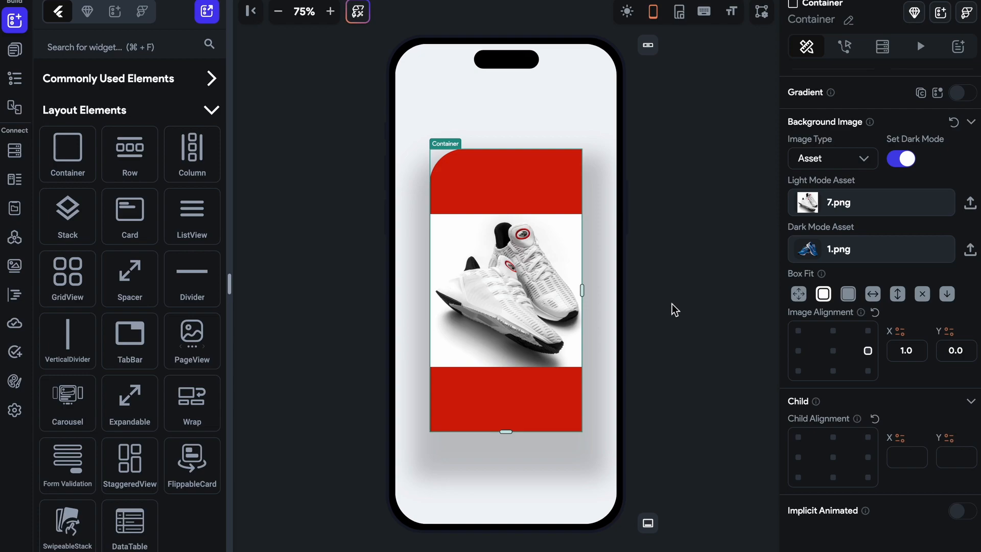
left_click(813, 332)
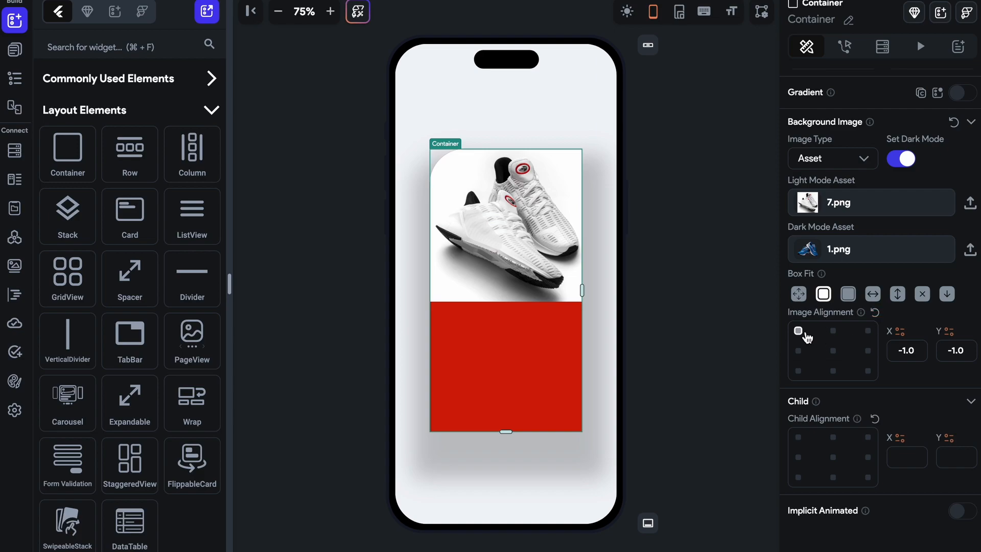
left_click(834, 371)
left_click(868, 372)
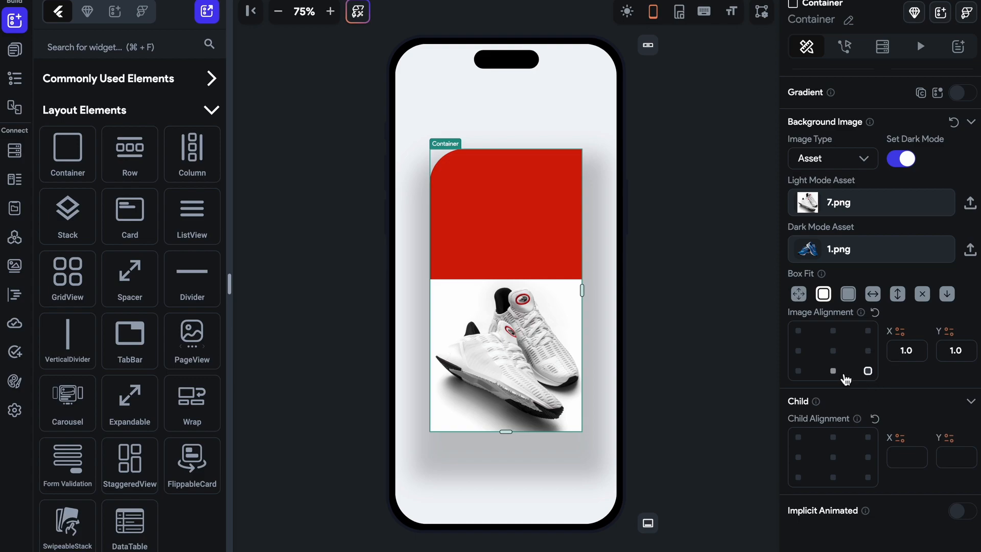
- Align the background image to the Container's top-right corner (X 1.0, Y -1.0) and preview the canvas in dark mode
left_click(867, 351)
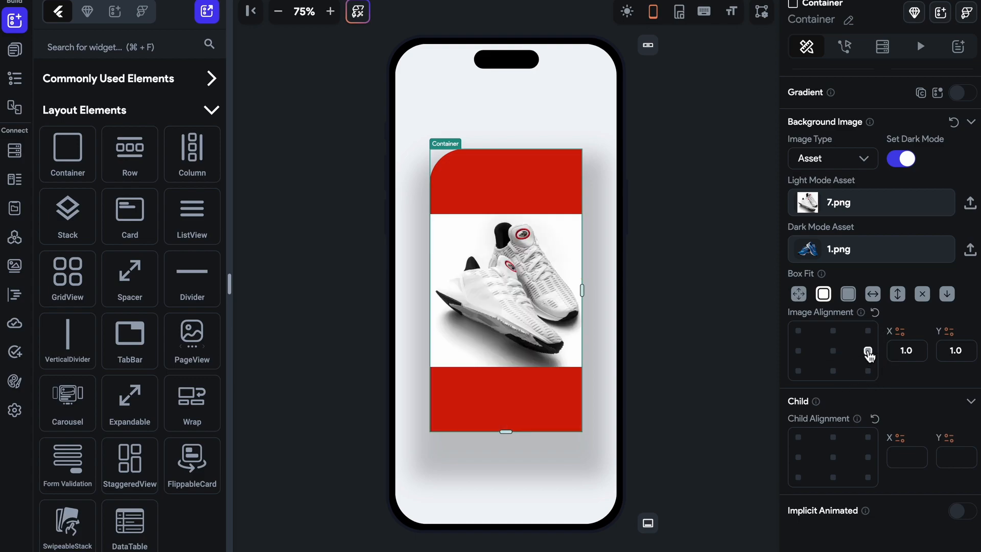
left_click(869, 332)
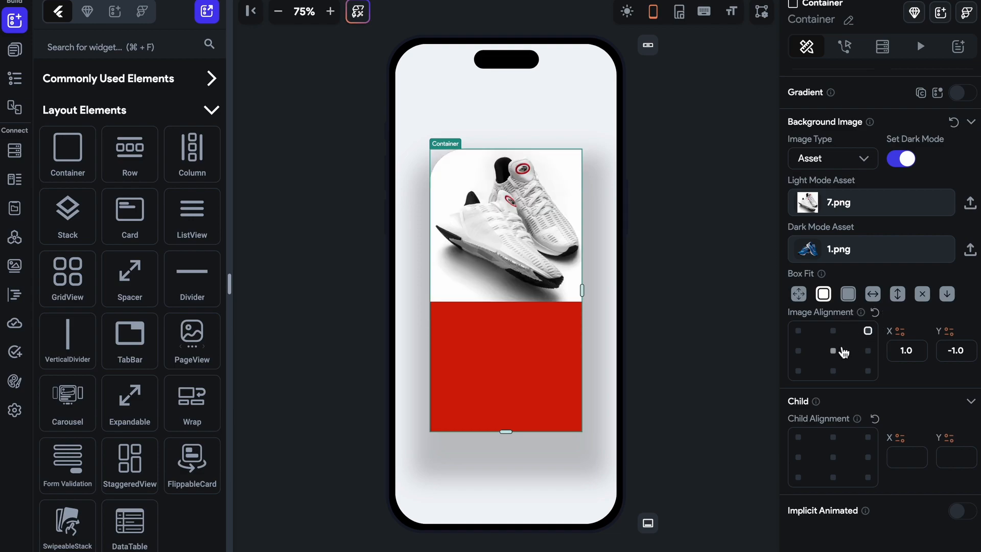
left_click(849, 251)
left_click(626, 12)
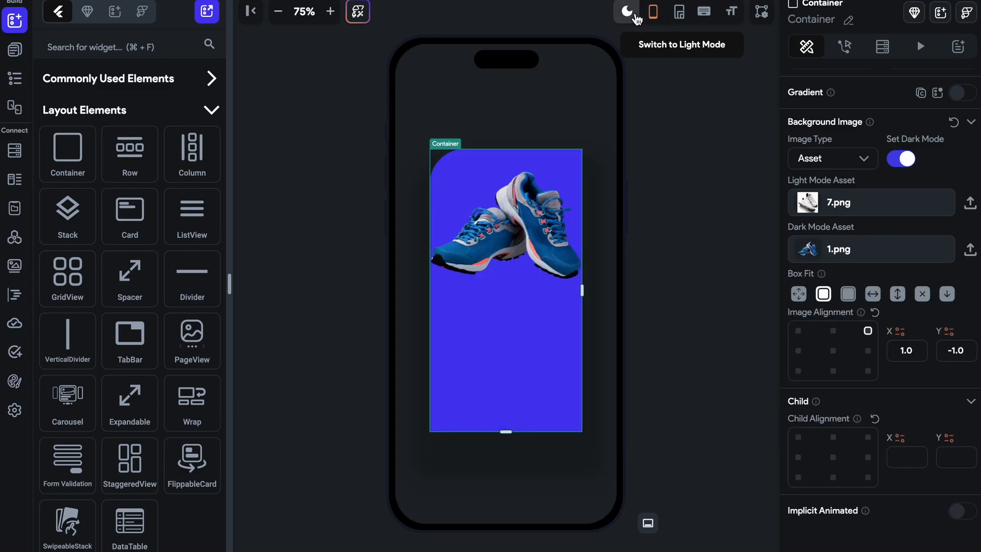
- Try center, bottom-center and bottom-right alignments for the Container's background image, and reset the image alignment
left_click(807, 335)
left_click(832, 352)
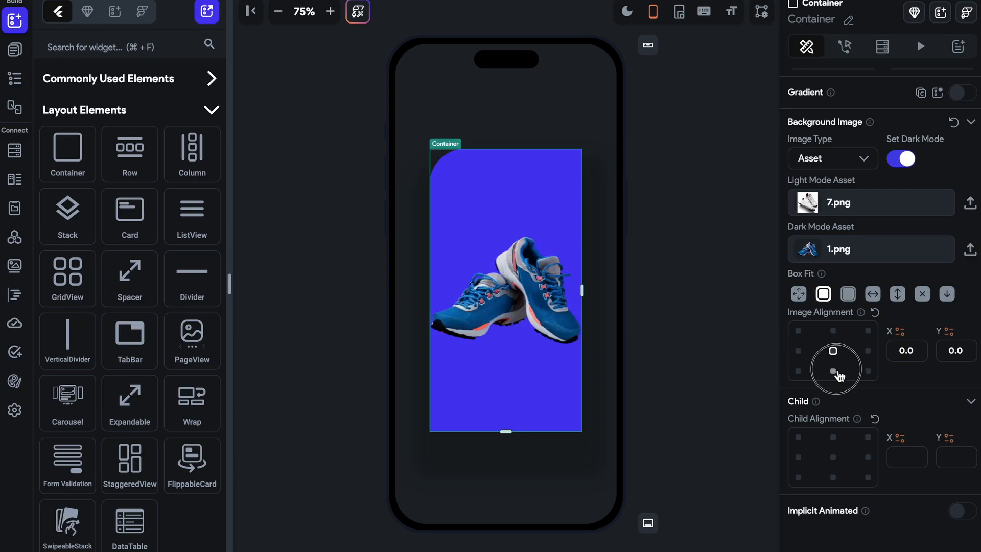
left_click(833, 371)
left_click(863, 373)
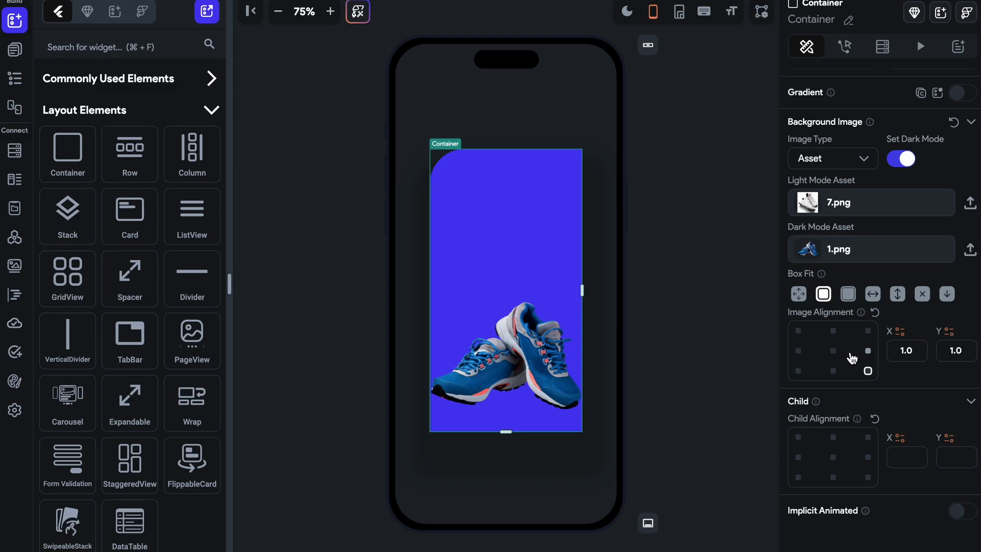
left_click(878, 323)
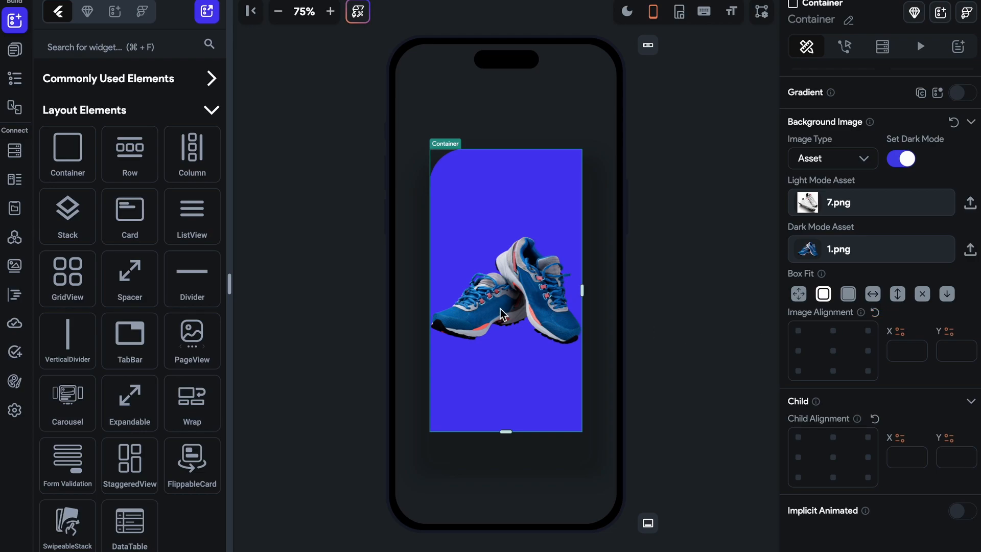
key("Delete")
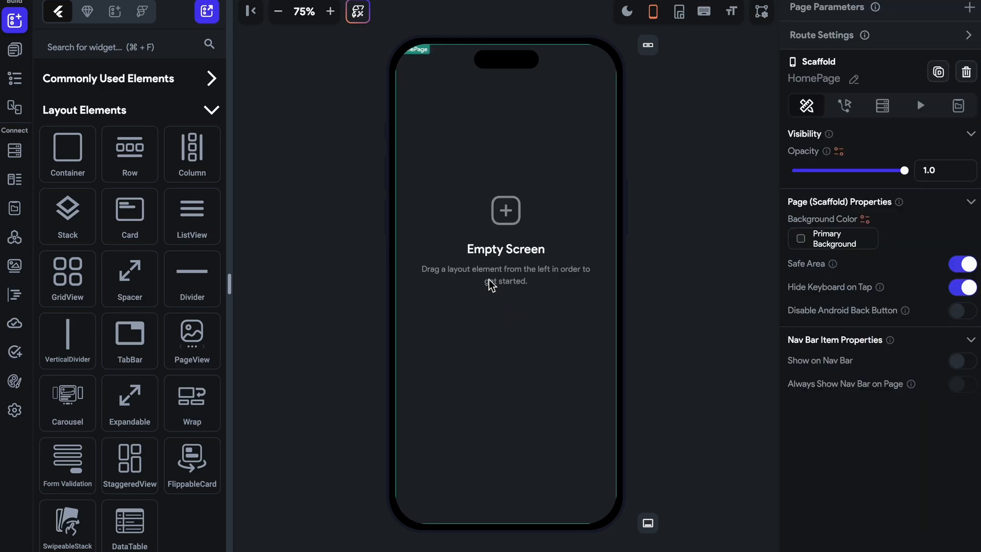
key("super+z")
scroll(857, 308, "down", 10)
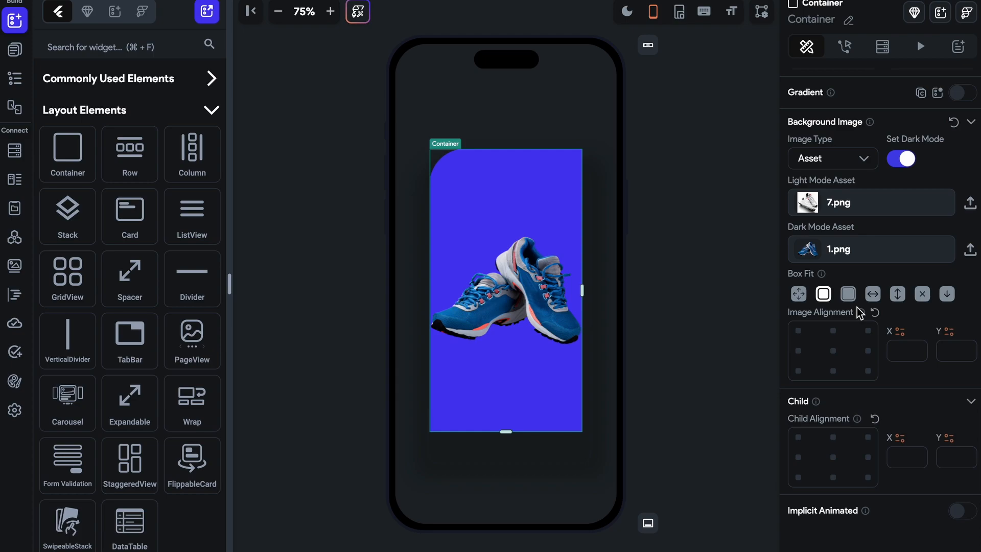
- Turn off the background image's dark mode variant and switch it to a Network image using the Unsplash photo of birds on branches
left_click(904, 163)
left_click(849, 201)
left_click(847, 173)
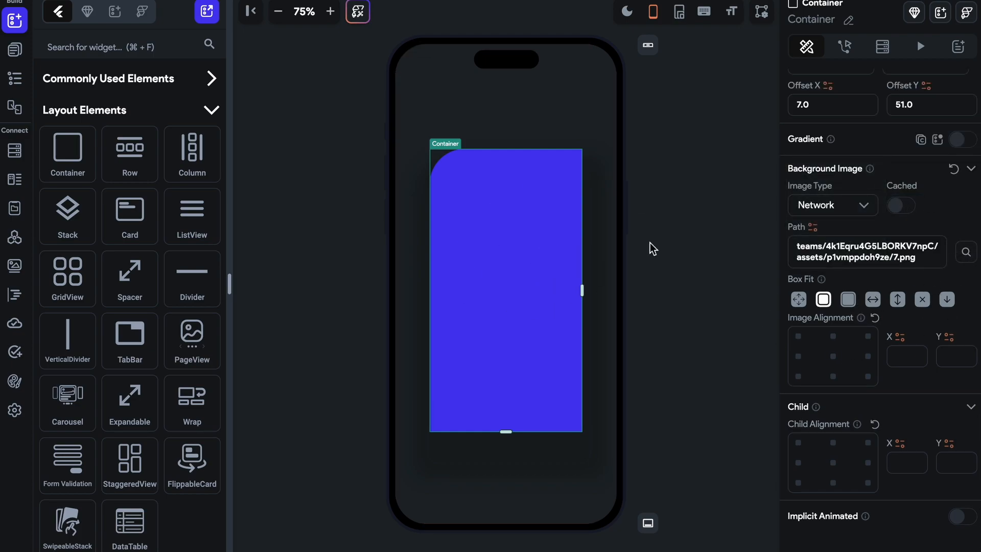
left_click(965, 251)
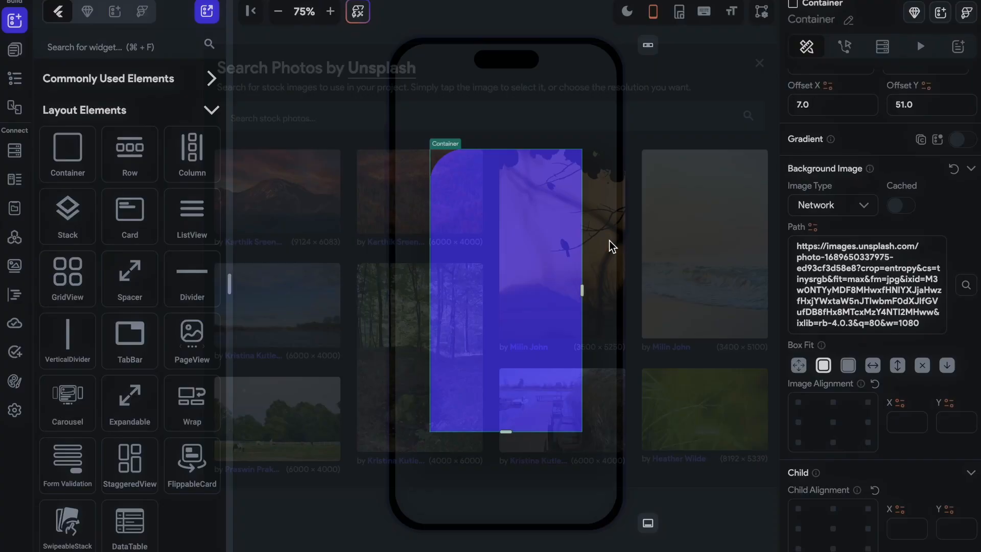
left_click(609, 240)
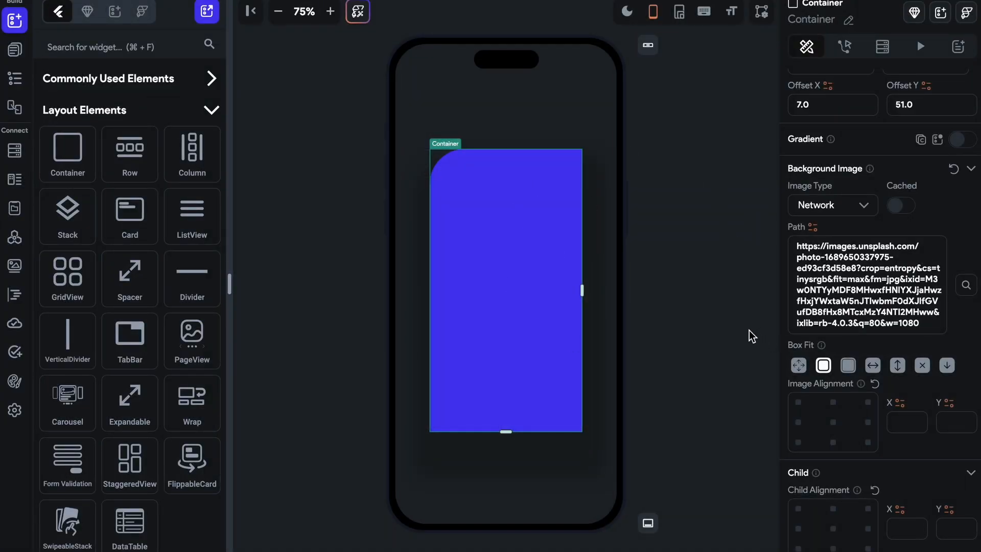
- Preview the canvas in light mode and set the background image's Box Fit to cover
scroll(905, 228, "up", 10)
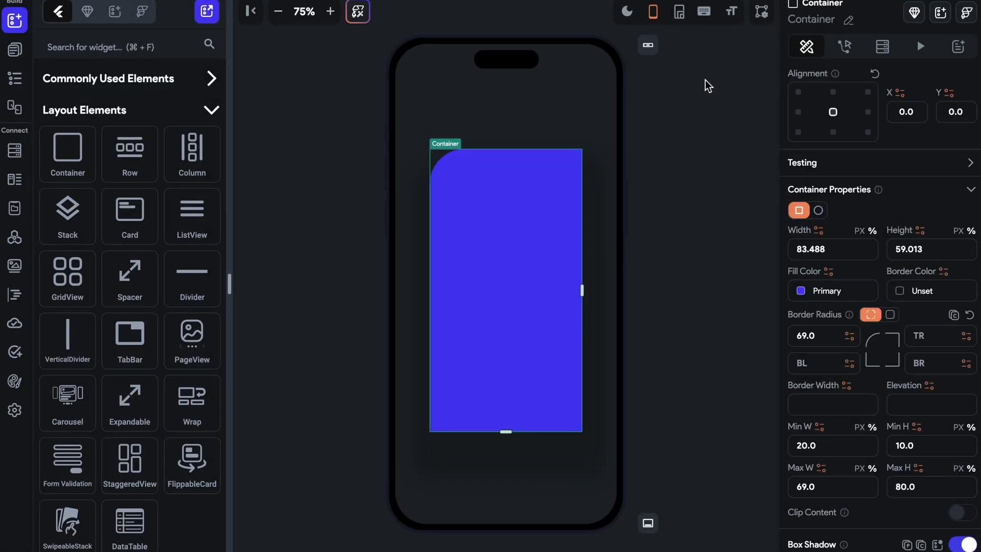
left_click(627, 12)
scroll(869, 385, "down", 6)
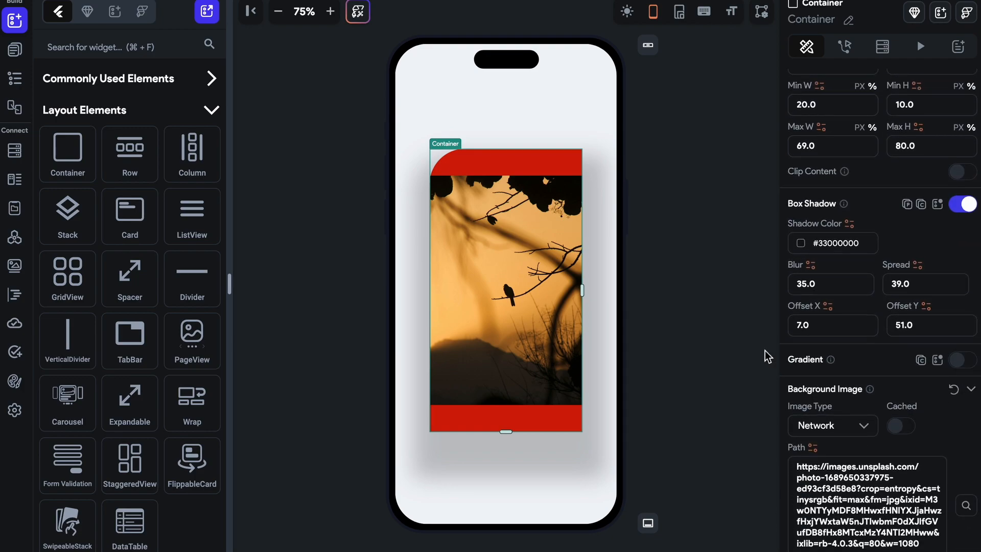
scroll(825, 352, "down", 5)
left_click(846, 295)
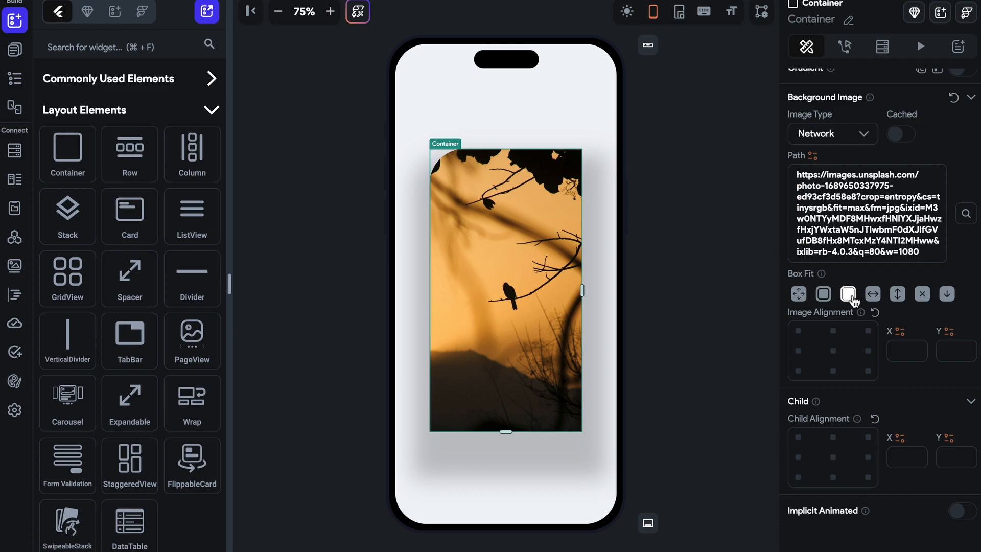
- Try bottom-center, center, top-center, top-left and top-right alignments for the network image, and reset the image alignment
left_click(833, 370)
left_click(833, 351)
left_click(833, 331)
left_click(798, 331)
left_click(867, 331)
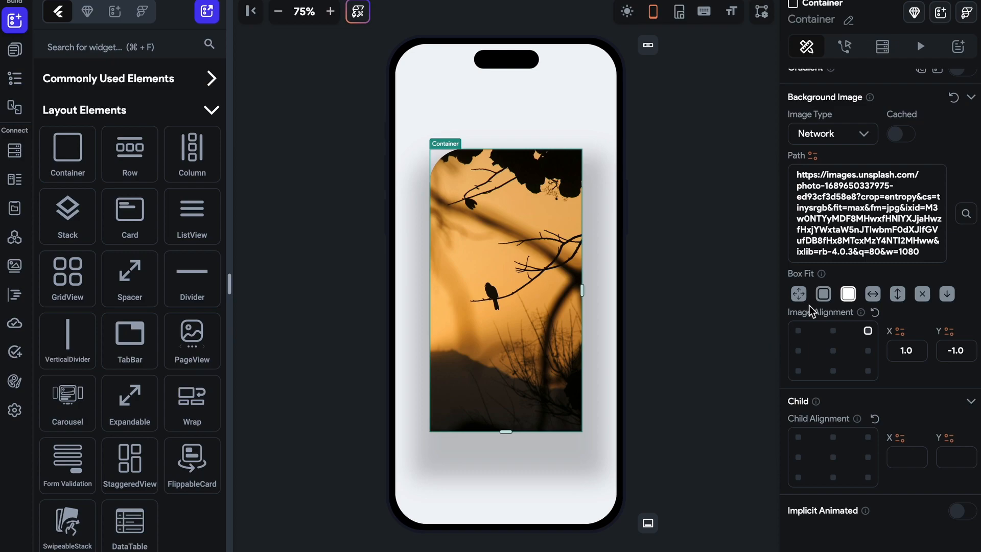
left_click(874, 313)
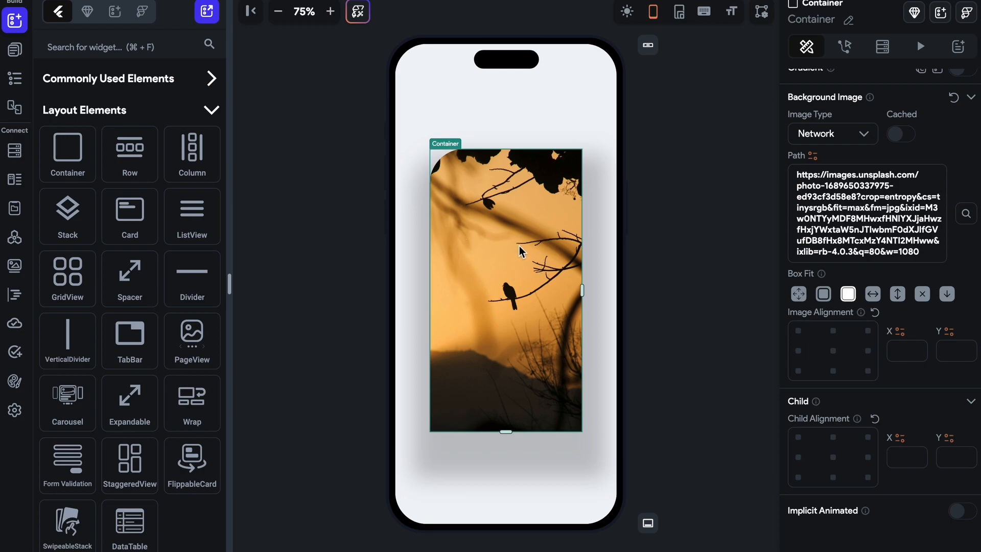
- Reset the Container's background image to clear the network photo
left_click(403, 244)
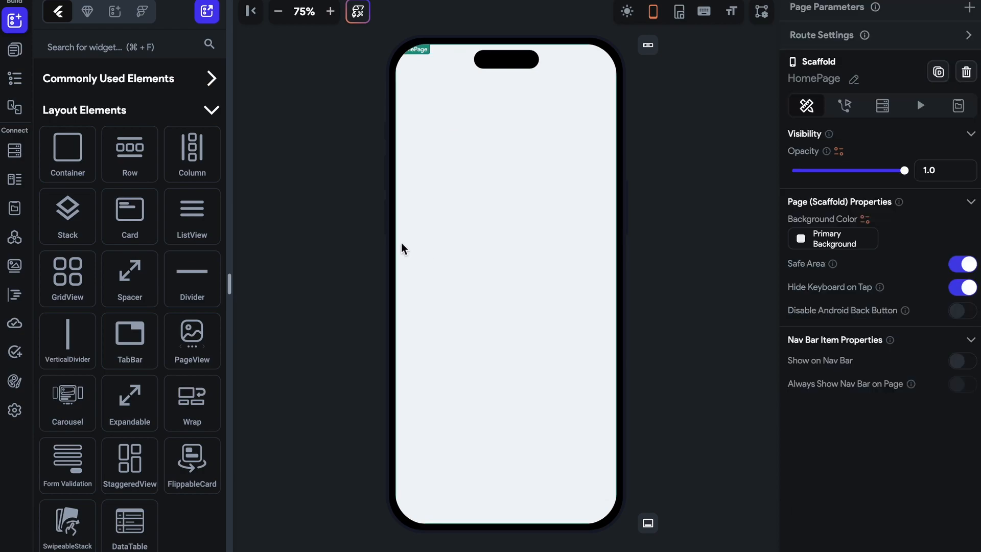
left_click(438, 233)
scroll(904, 179, "down", 15)
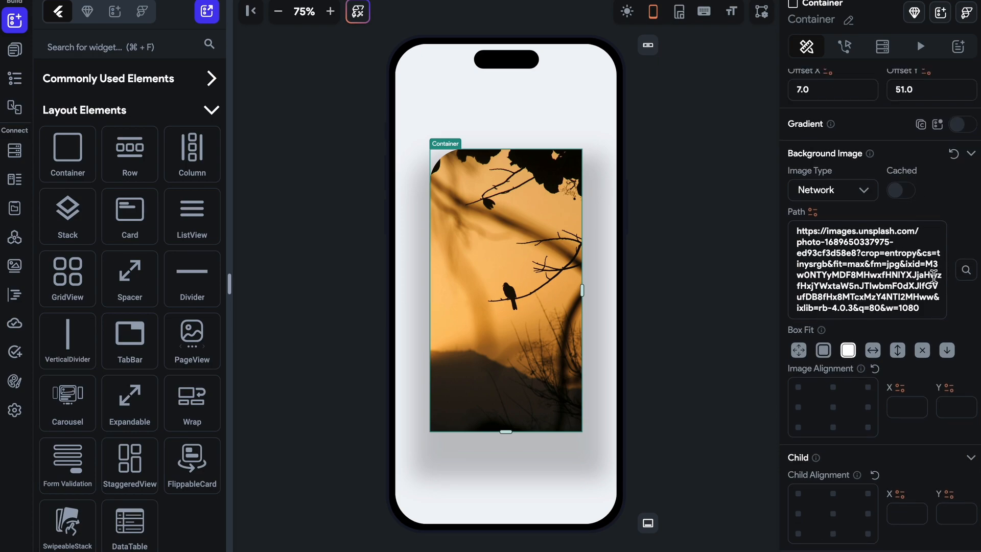
left_click(956, 153)
scroll(862, 194, "up", 3)
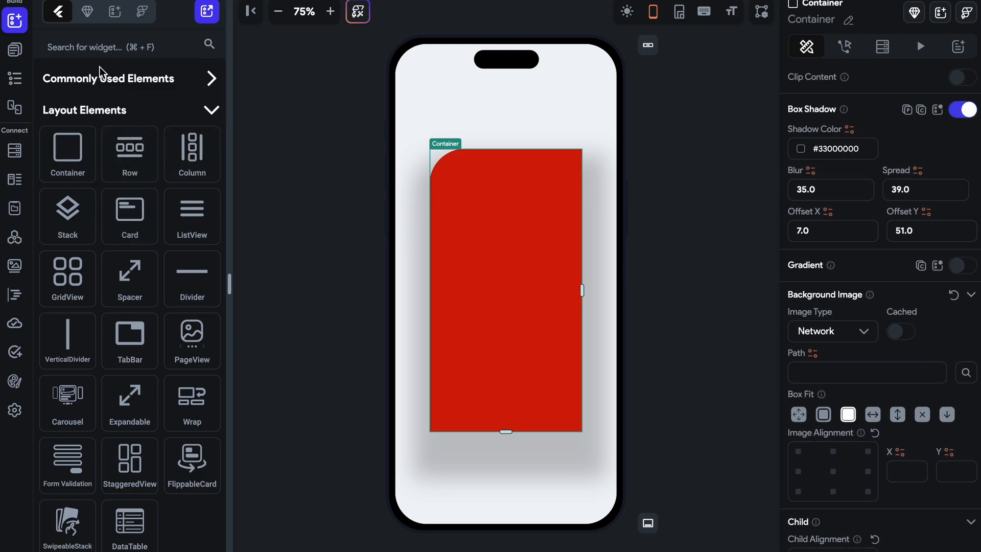
- Search the widgets for "icon", add an Icon inside the Container and set its color to Primary Background
left_click(143, 48)
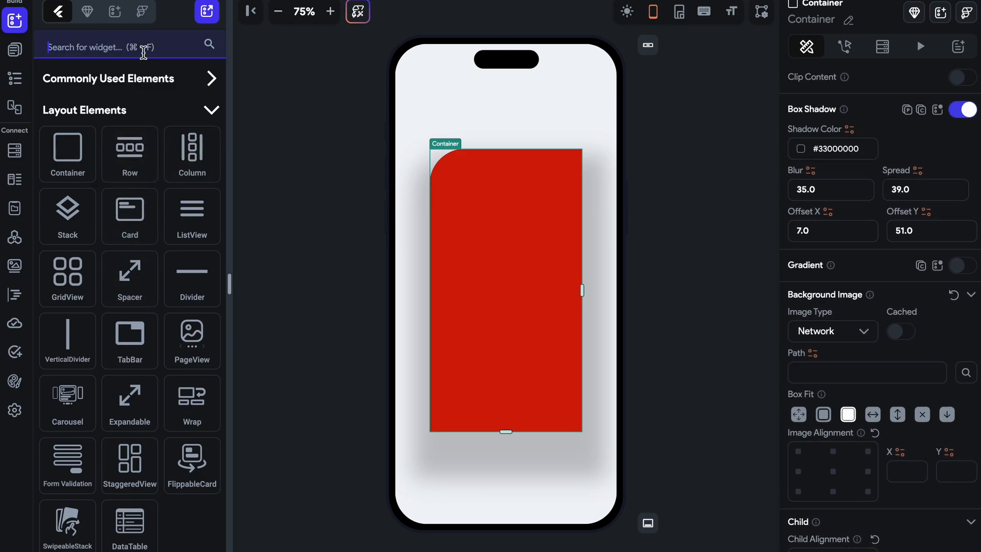
type("iv")
key("BackSpace")
type("con")
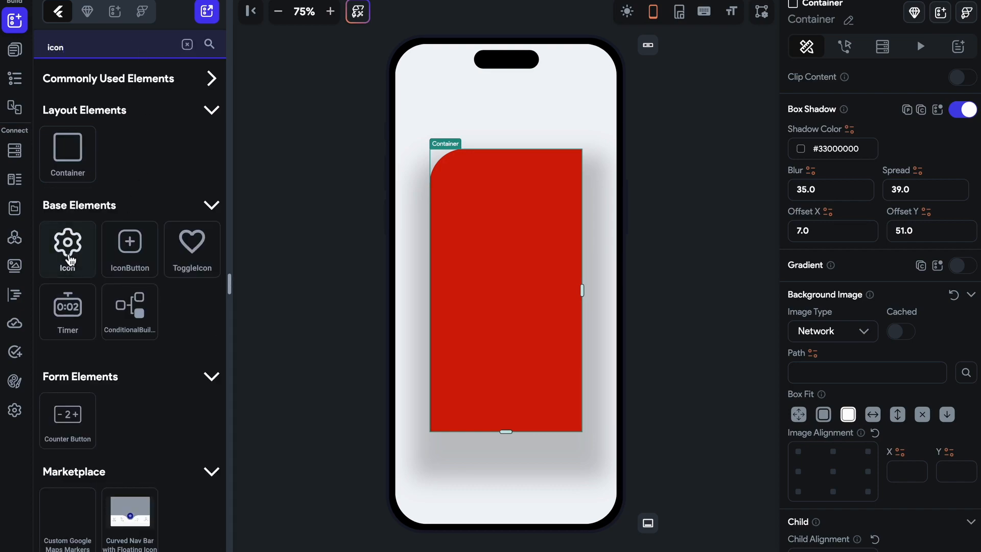
left_click_drag(66, 250, 469, 259)
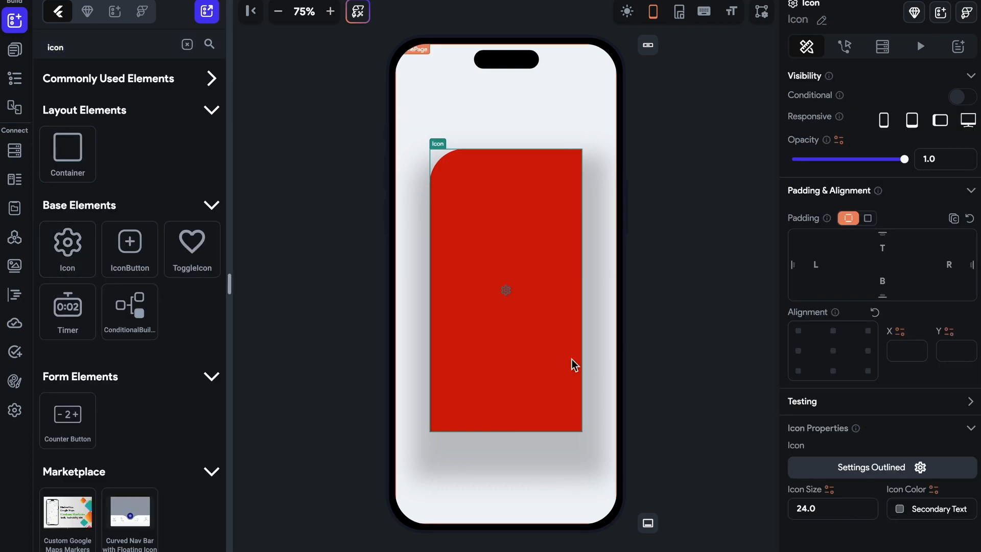
left_click(900, 508)
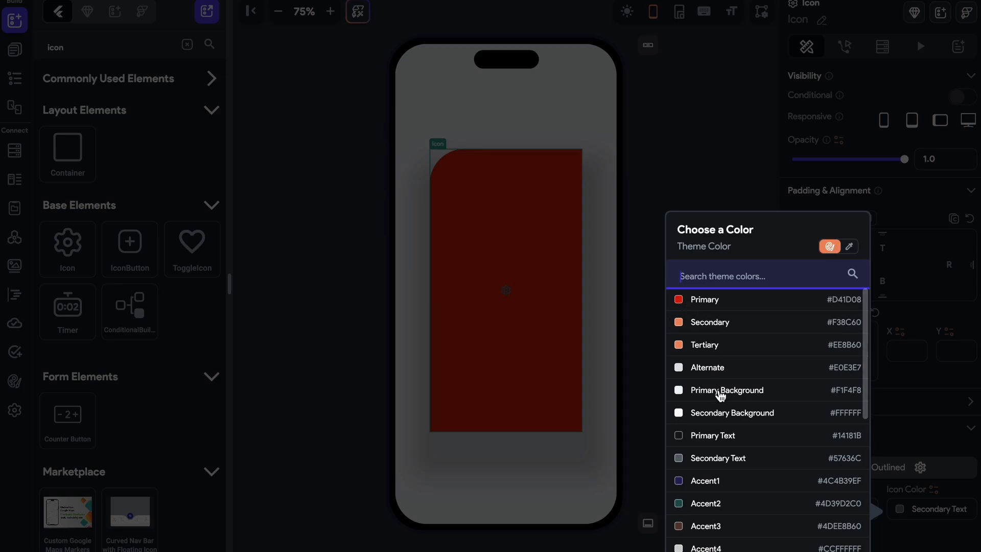
left_click(687, 393)
- Select the icon's parent Container, try top-left, bottom-left and bottom-right child alignments, and settle on center (X 0.0, Y 0.0)
right_click(504, 291)
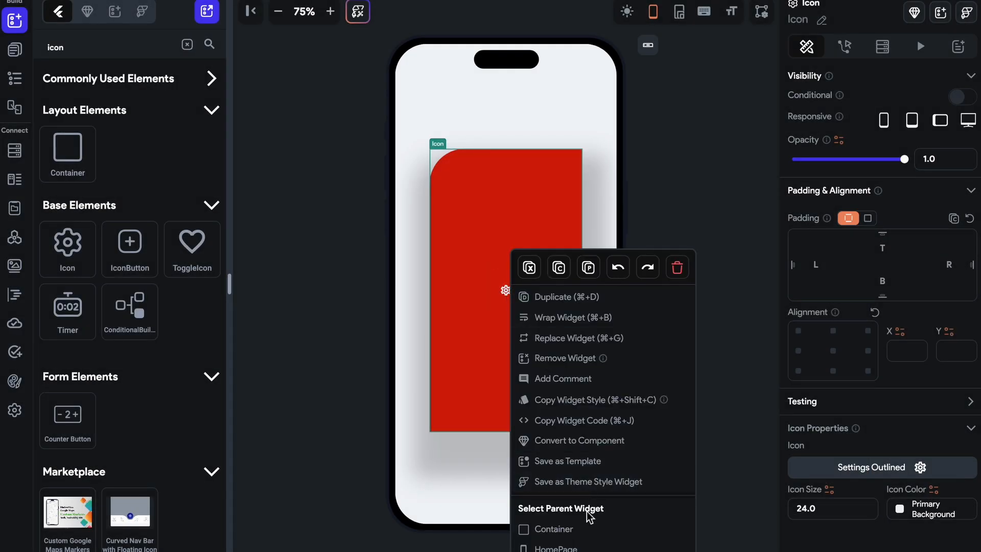
left_click(585, 529)
left_click(551, 307)
right_click(551, 306)
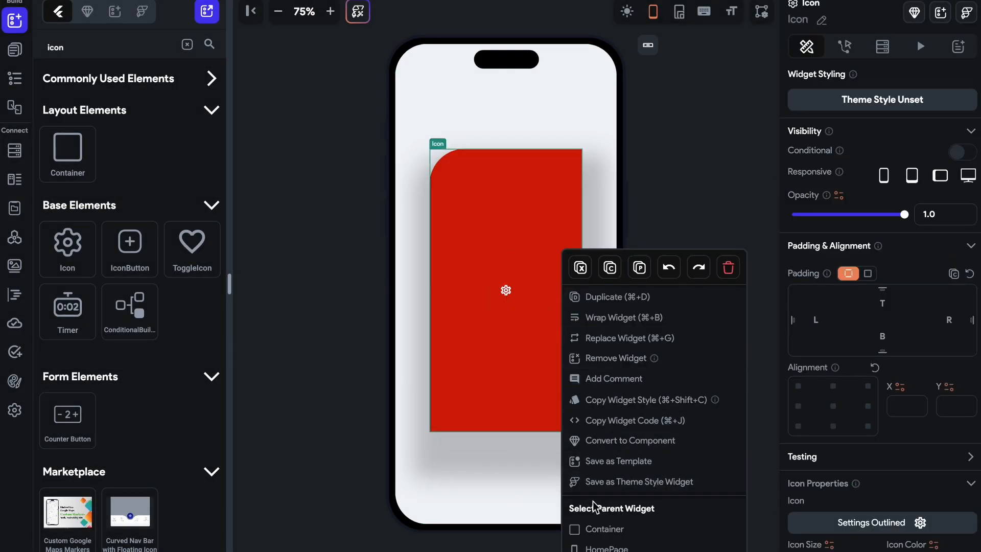
left_click(608, 531)
left_click(14, 78)
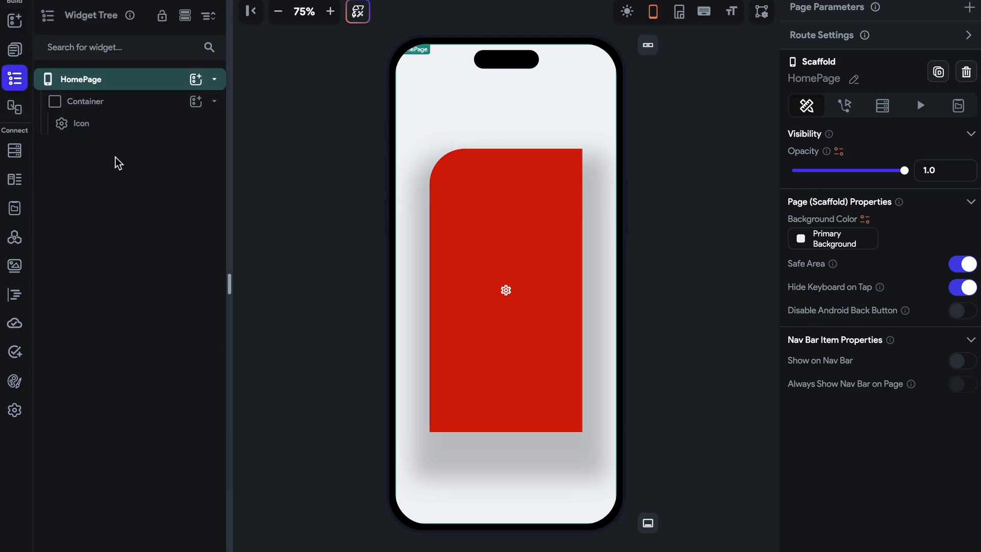
left_click(106, 102)
scroll(899, 375, "down", 10)
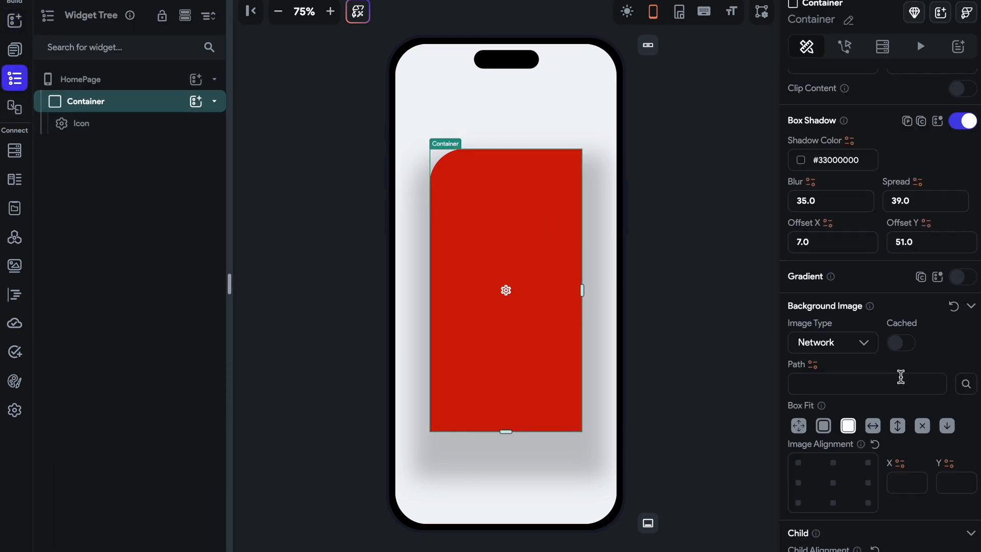
left_click(798, 437)
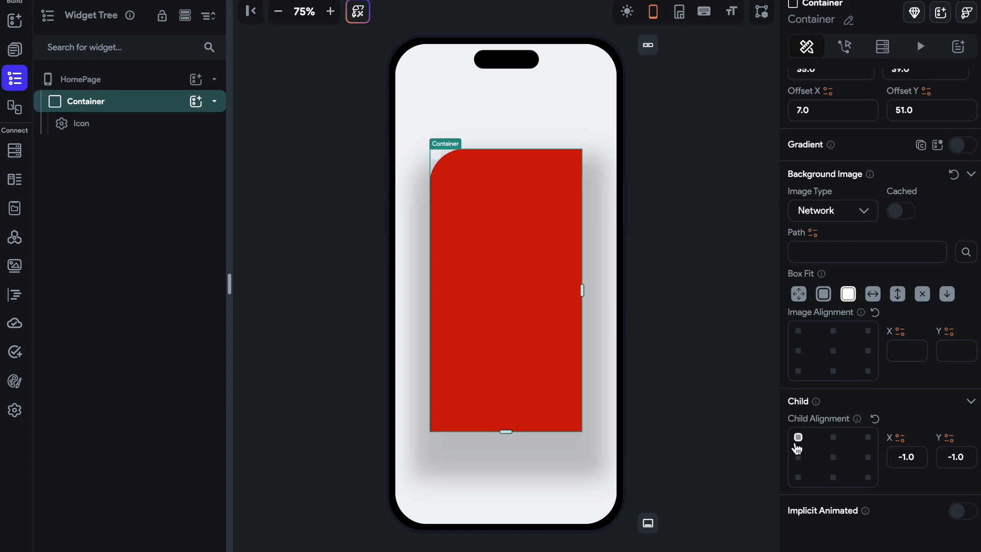
left_click(798, 477)
left_click(867, 477)
left_click(832, 456)
- Delete the icon from the Container and add a new Icon widget found by searching for "icon"
left_click(511, 291)
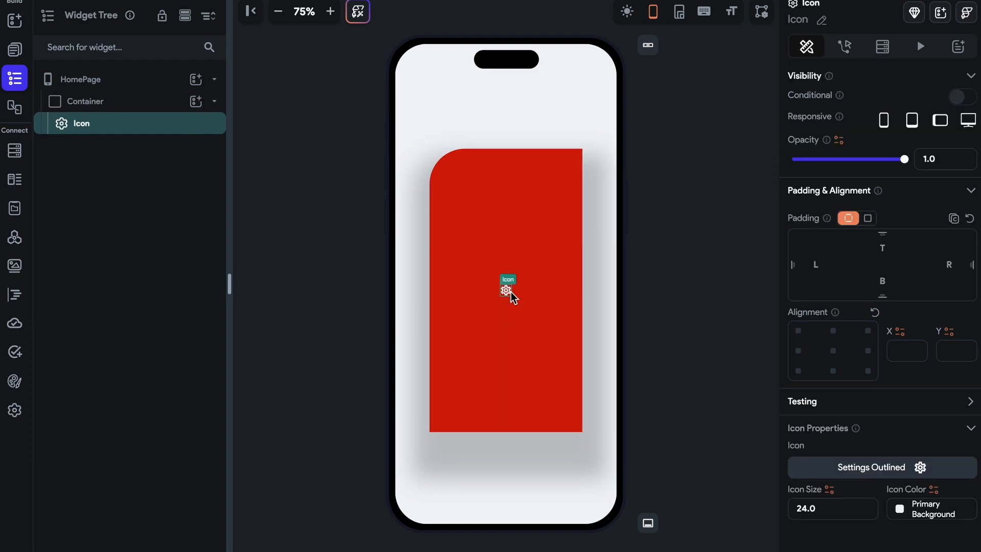
key("Delete")
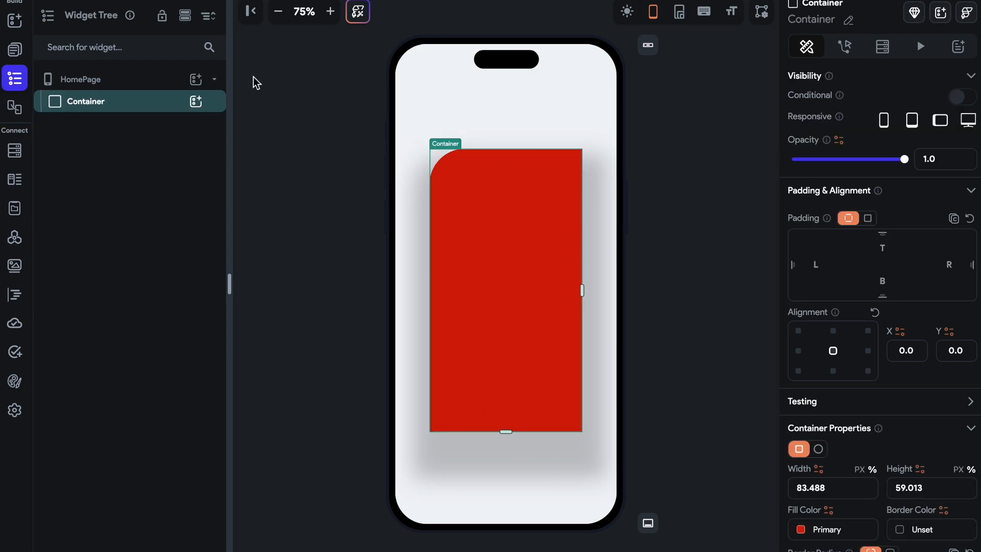
left_click(15, 21)
left_click(83, 34)
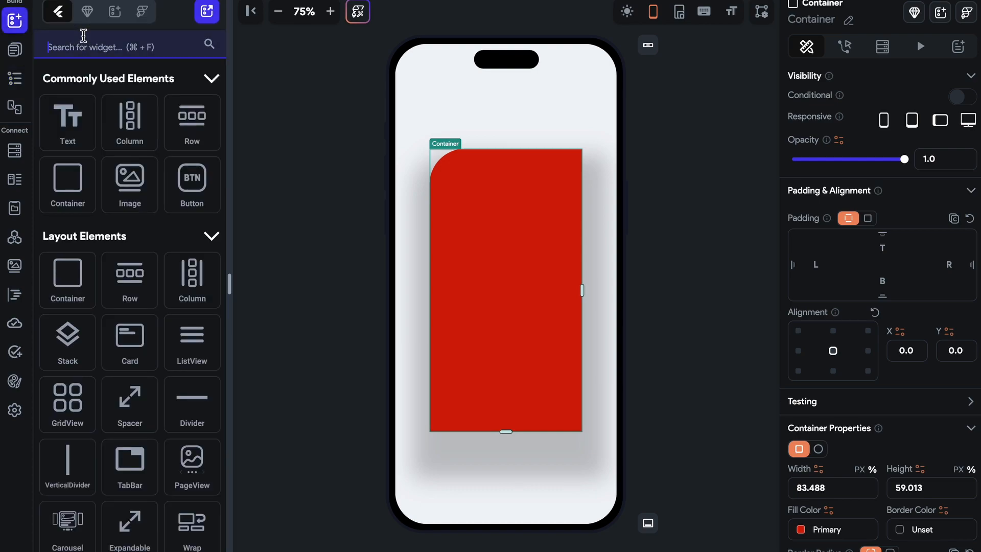
type("icon")
left_click_drag(67, 307, 488, 316)
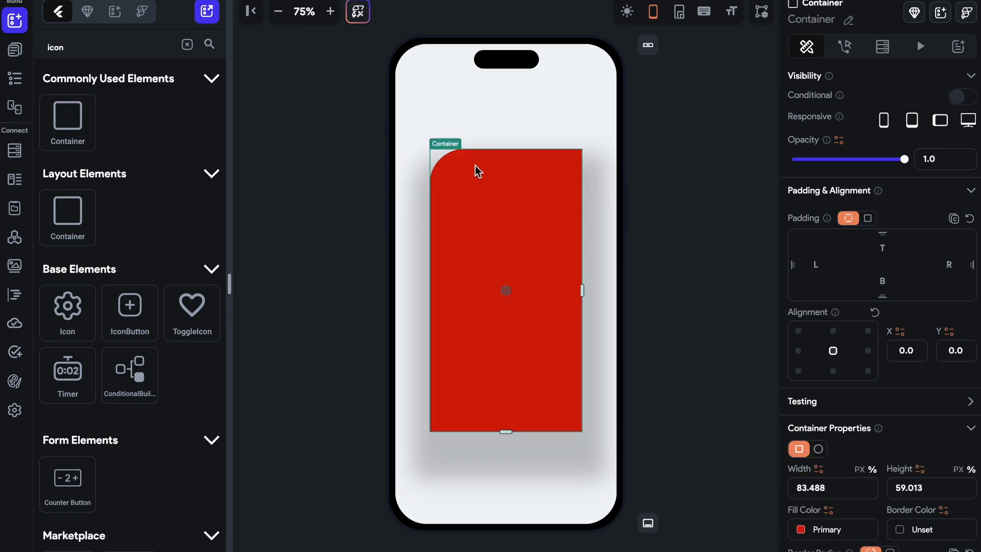
- Turn on Implicit Animated for the Container and set its Animation Curve to Linear
left_click(506, 290)
left_click(502, 334)
scroll(862, 404, "down", 15)
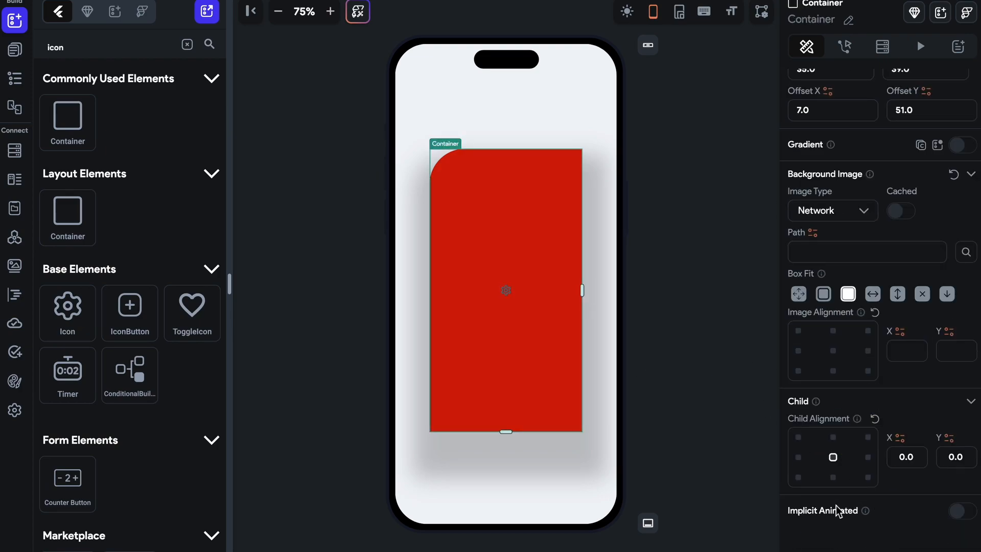
left_click(964, 513)
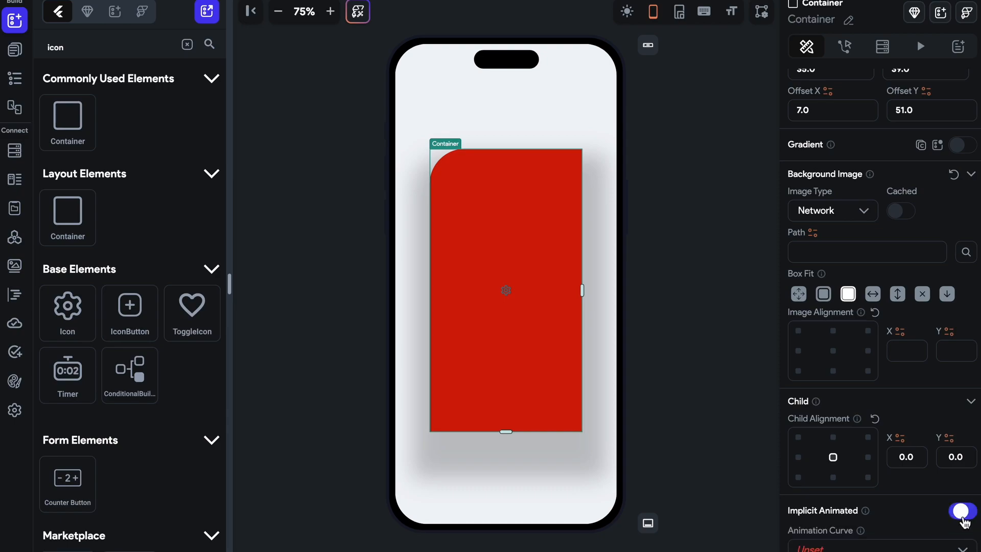
scroll(887, 516, "down", 2)
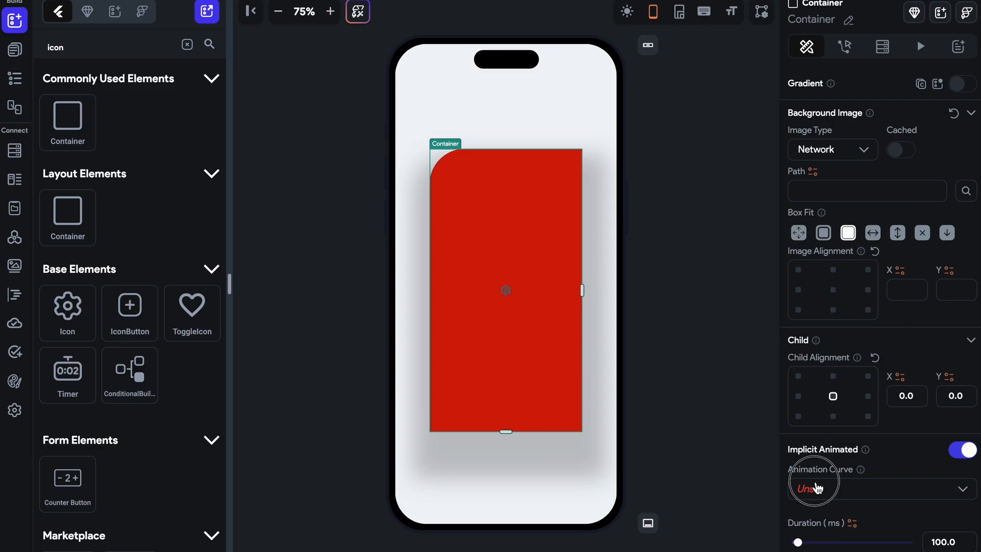
scroll(896, 427, "down", 1)
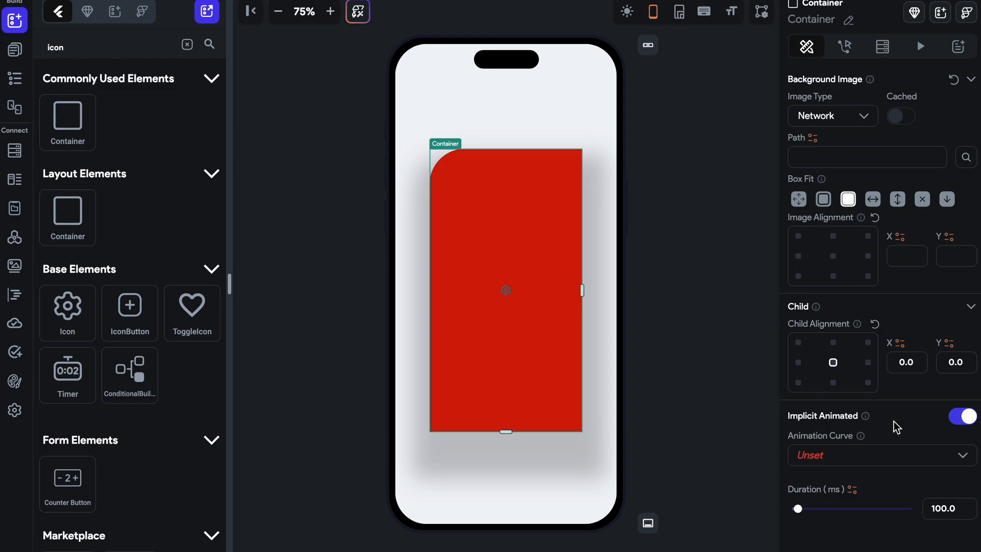
left_click(893, 453)
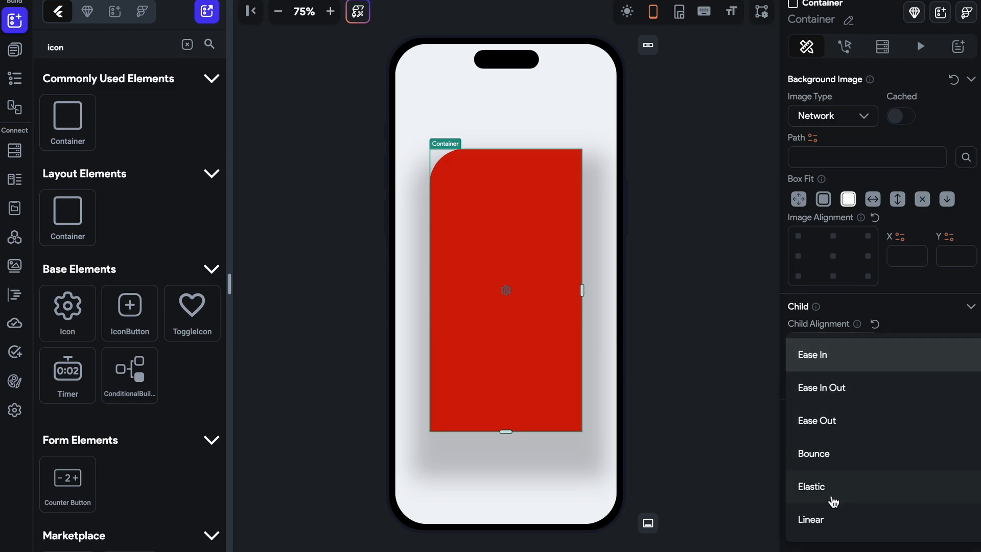
left_click(829, 518)
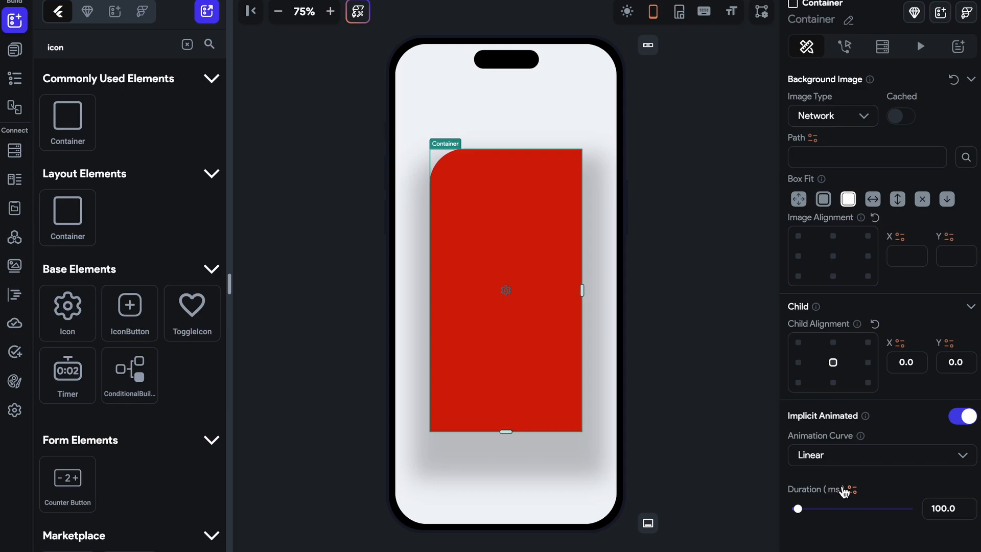
- Delete the red Container from HomePage
scroll(861, 276, "up", 4)
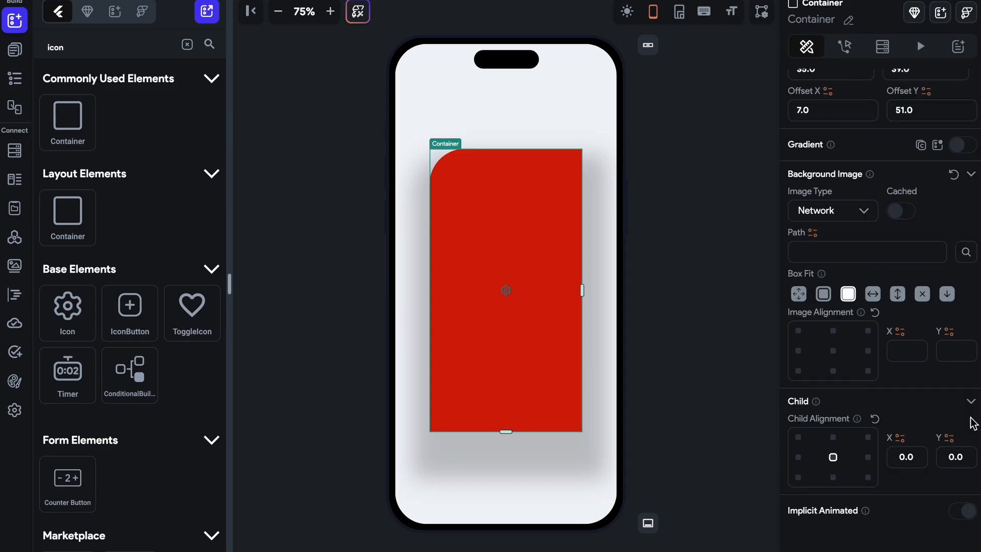
scroll(862, 277, "up", 1)
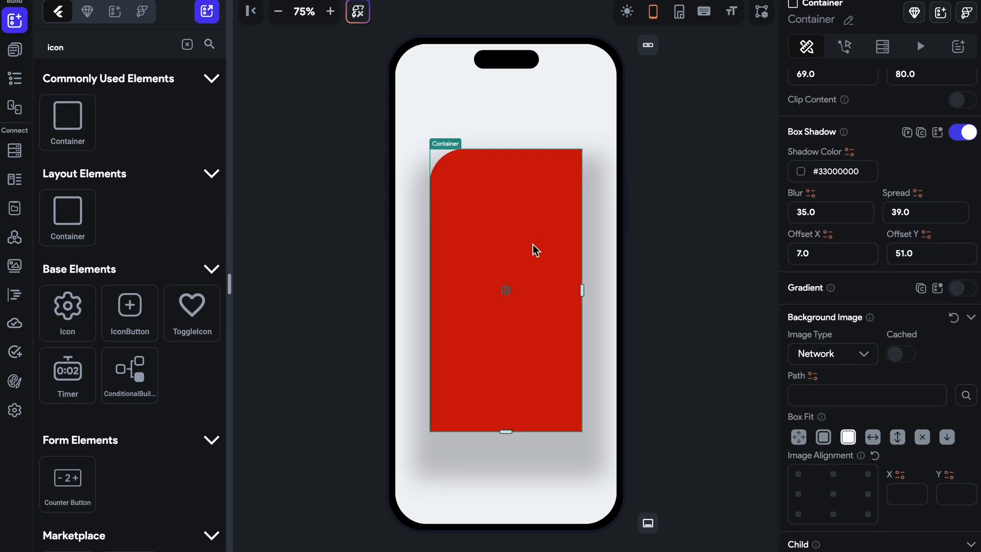
key("Delete")
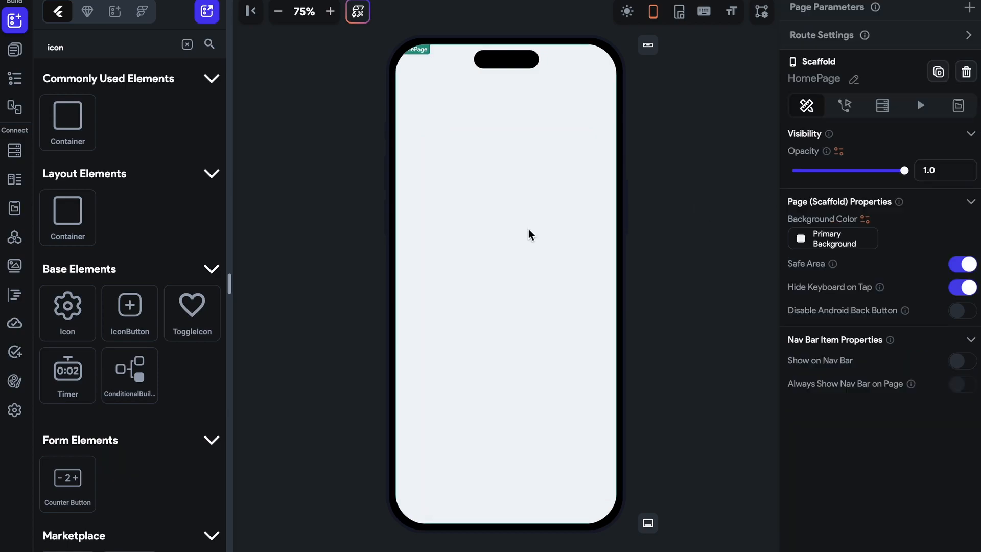
- Clear the widget search, collapse Commonly Used Elements and add a Row layout element to HomePage
left_click(187, 45)
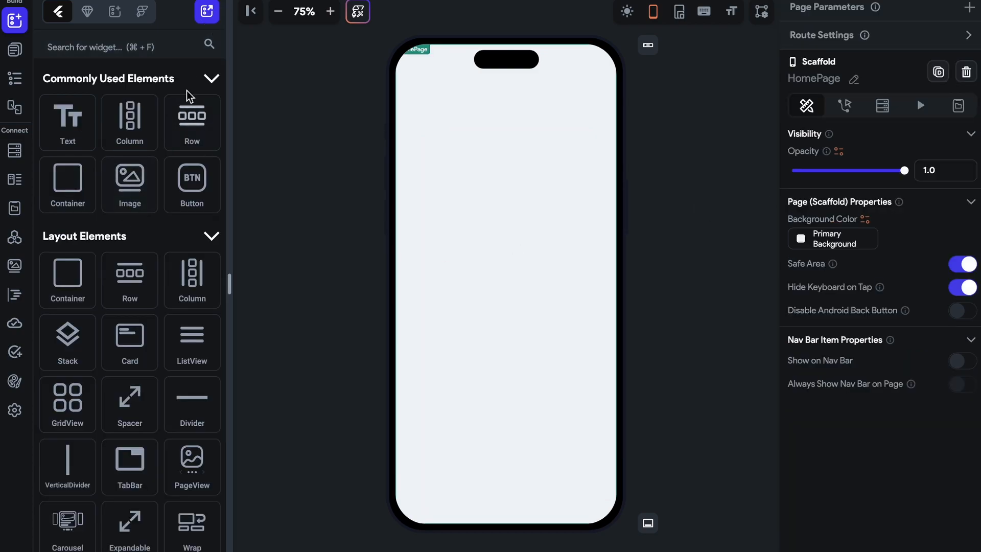
left_click(211, 78)
left_click_drag(127, 153, 485, 176)
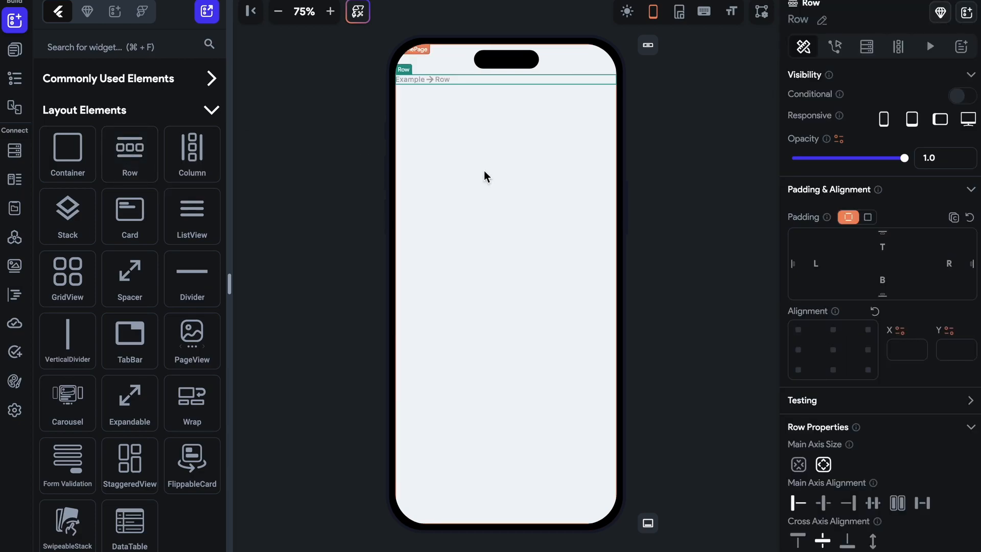
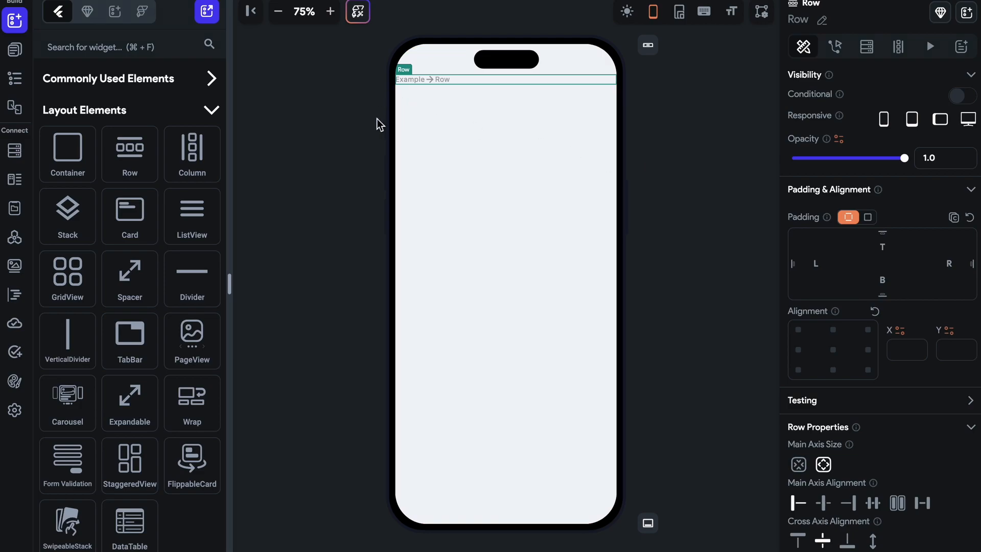
- Add a Container inside the Row and duplicate it three times
left_click_drag(68, 153, 414, 88)
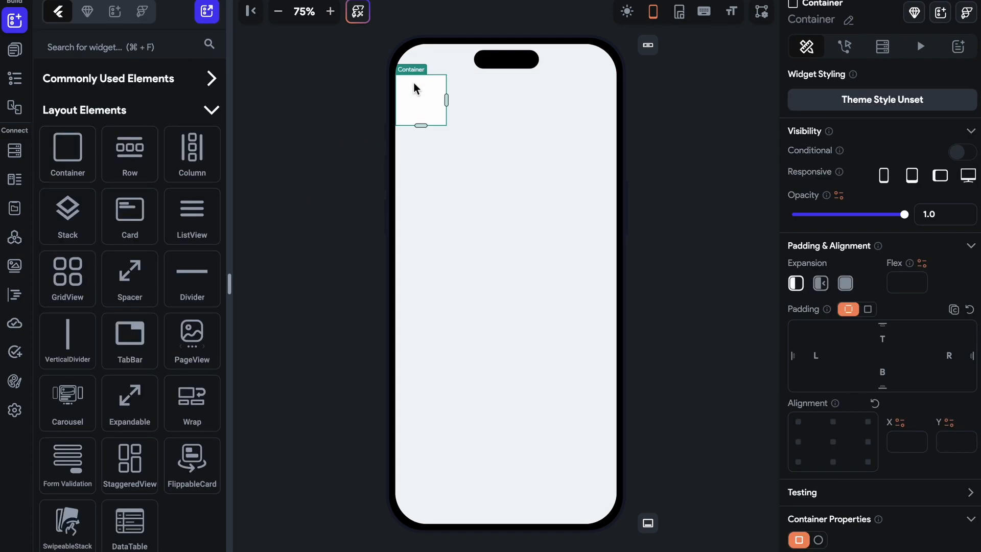
key("super+d")
key("super+d")
key("super+d")
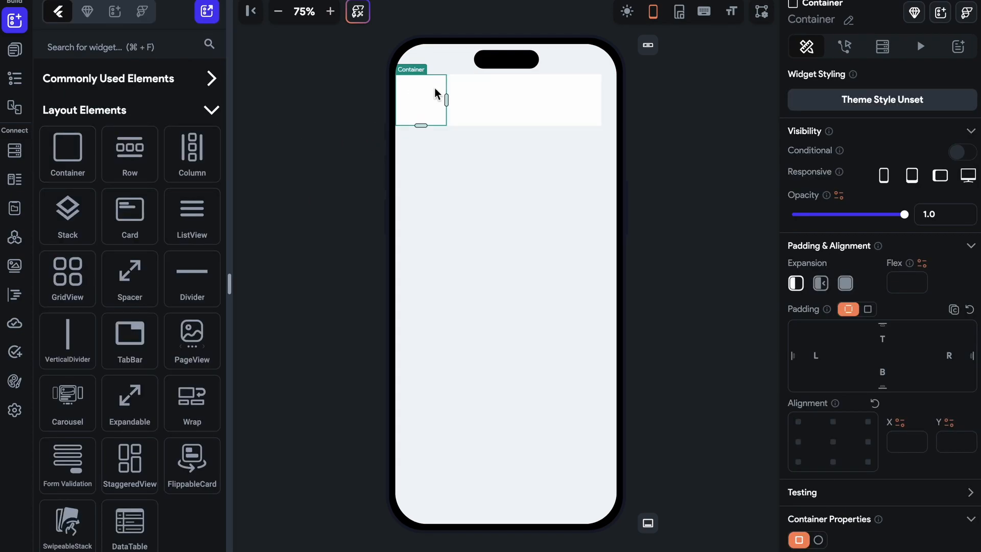
- Set the Row's Items Spacing to 20
left_click(613, 100)
scroll(882, 508, "down", 3)
left_click(819, 510)
type("20")
left_click(738, 260)
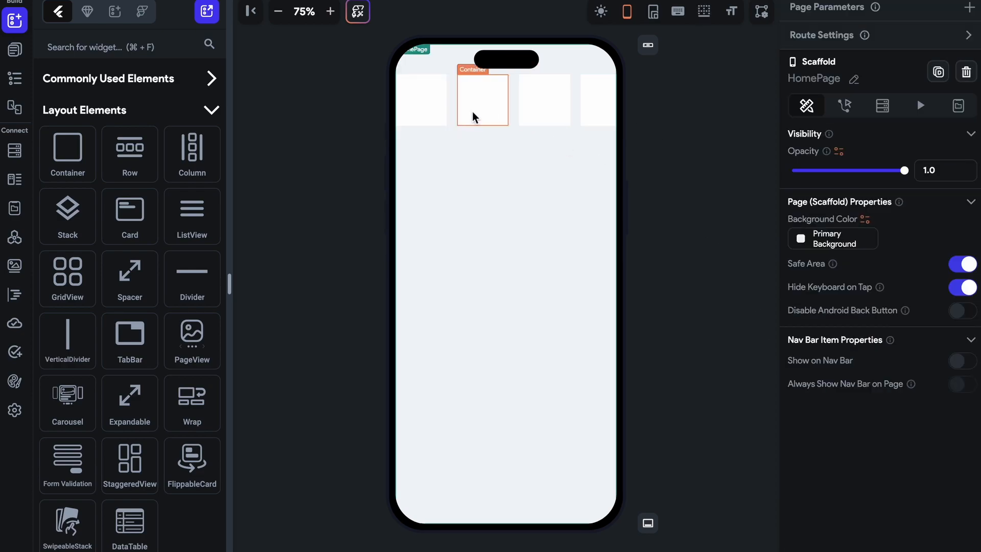
- Examine how the Row holds its Containers by selecting the Row and each Container, then review the Row's properties
left_click(455, 97)
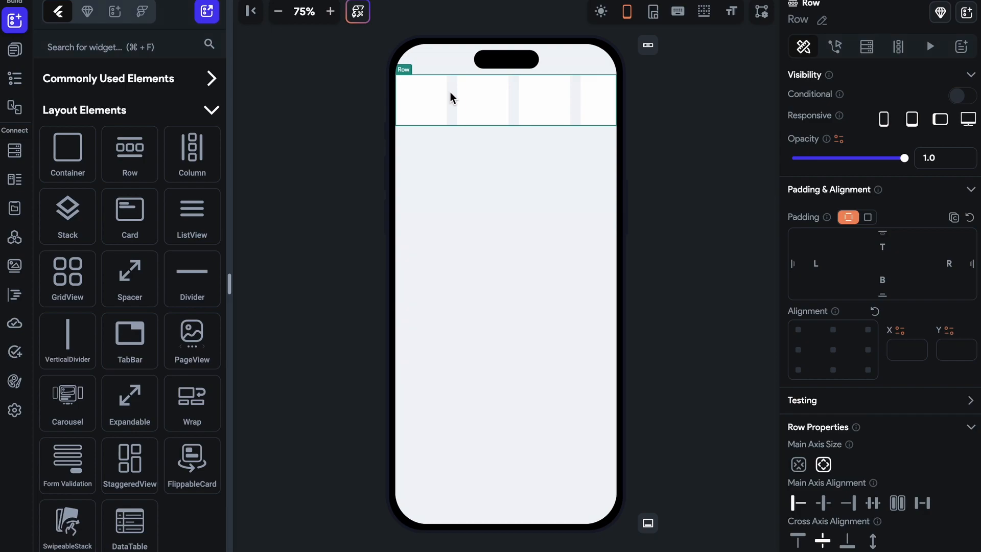
left_click(436, 93)
left_click(498, 93)
left_click(558, 93)
left_click(591, 97)
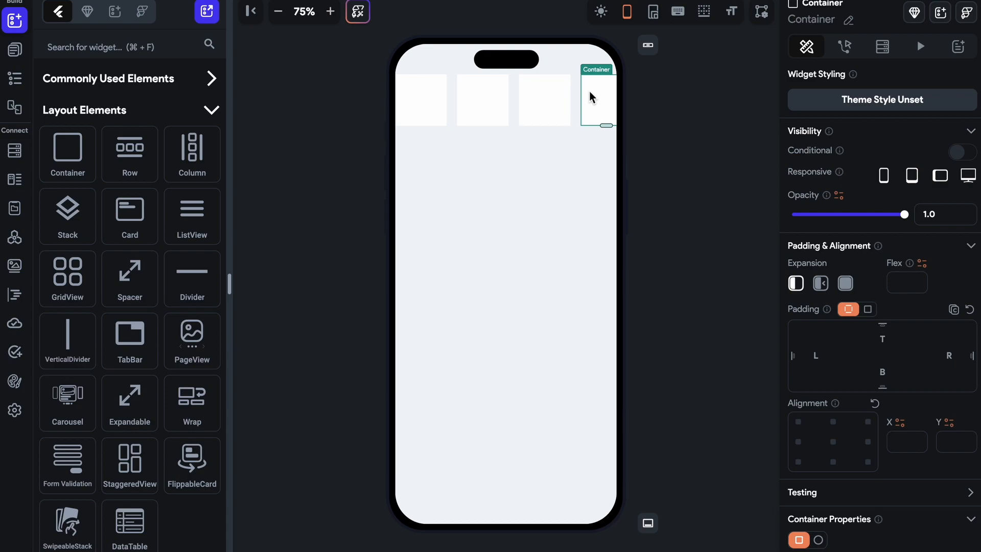
left_click(455, 100)
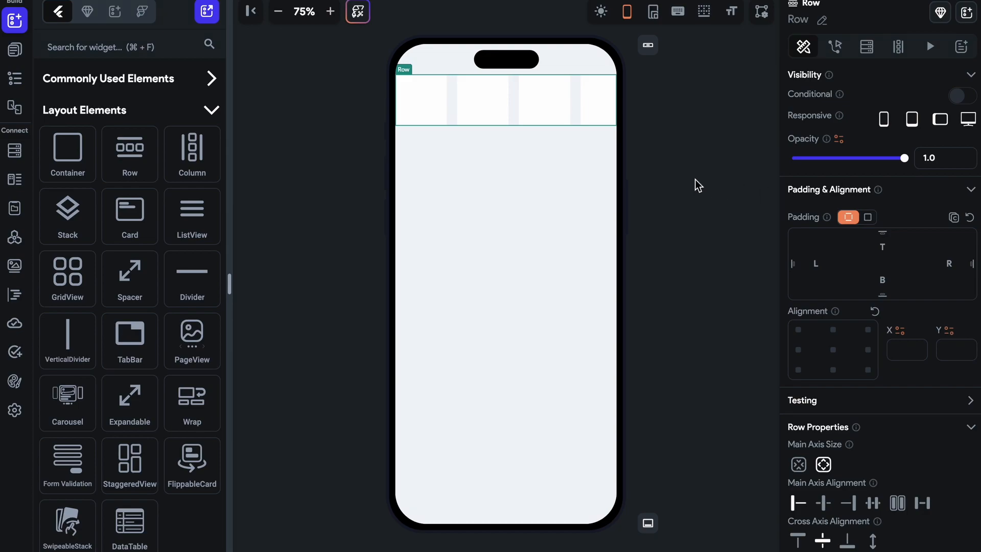
scroll(894, 312, "down", 3)
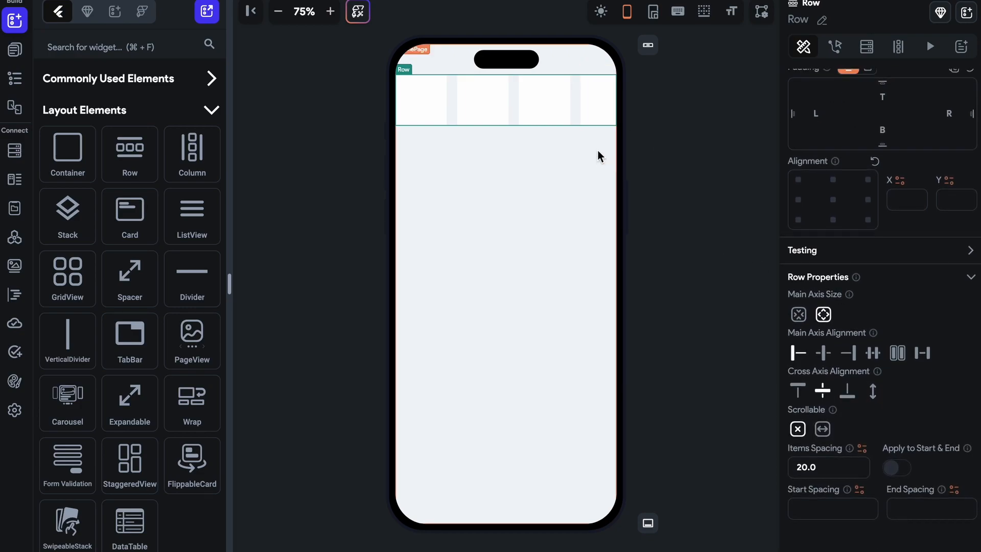
- Delete all four Containers from the Row
left_click(490, 99)
key("Delete")
left_click(490, 99)
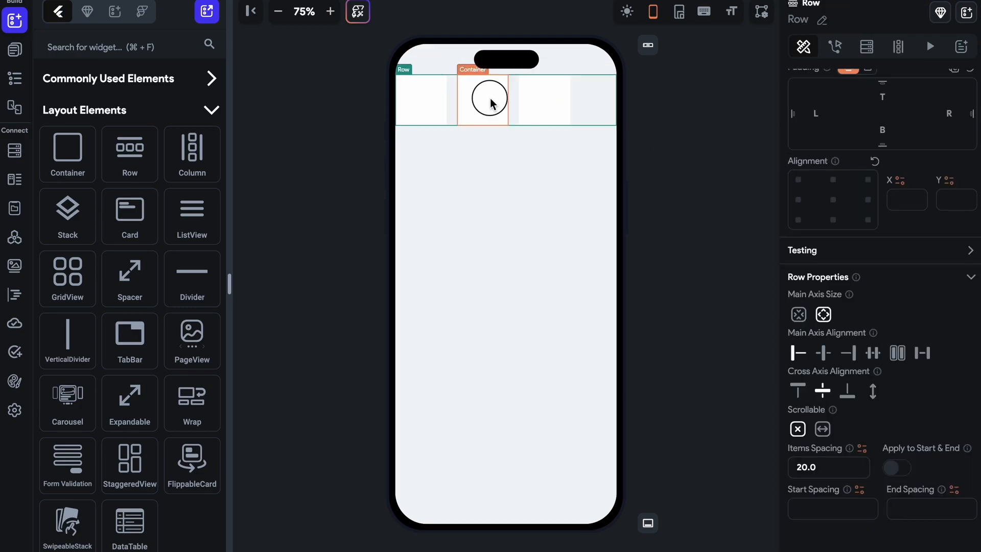
key("Delete")
left_click(490, 99)
key("Delete")
left_click(492, 101)
key("Delete")
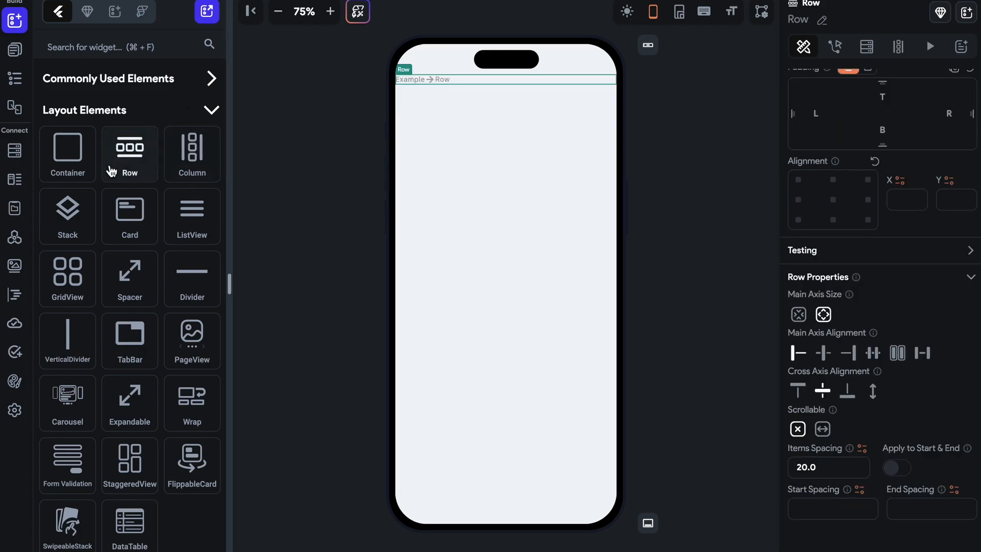
- Search the widgets for "text" and add a Text widget inside the Row
left_click(143, 48)
type("text")
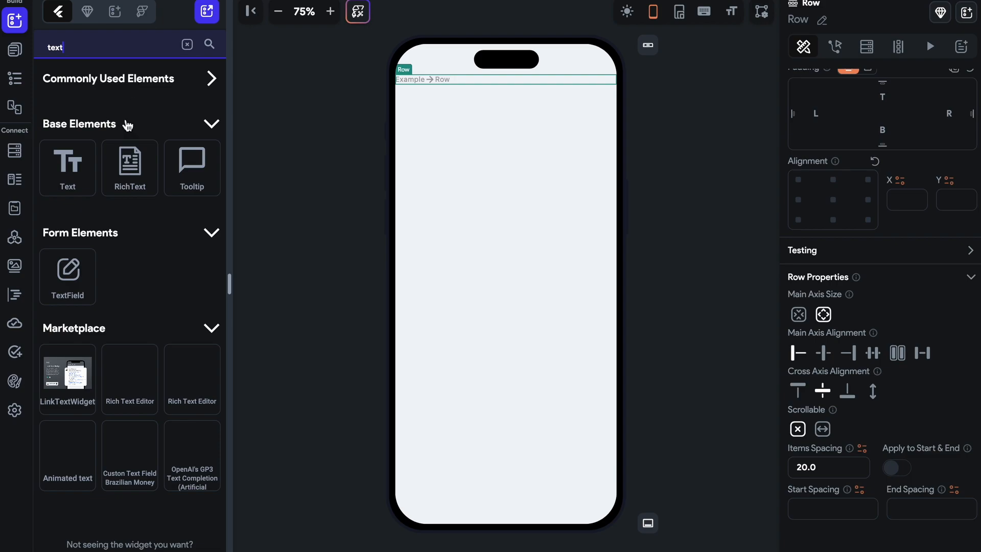
left_click_drag(68, 168, 458, 87)
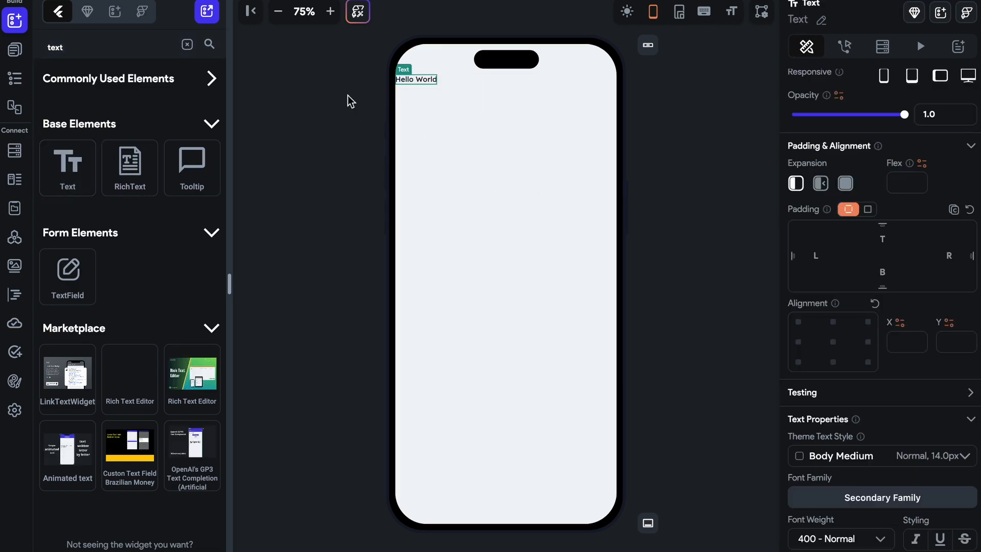
- Search the widgets for "icon" and add an Icon to the Row after the Text
left_click(115, 49)
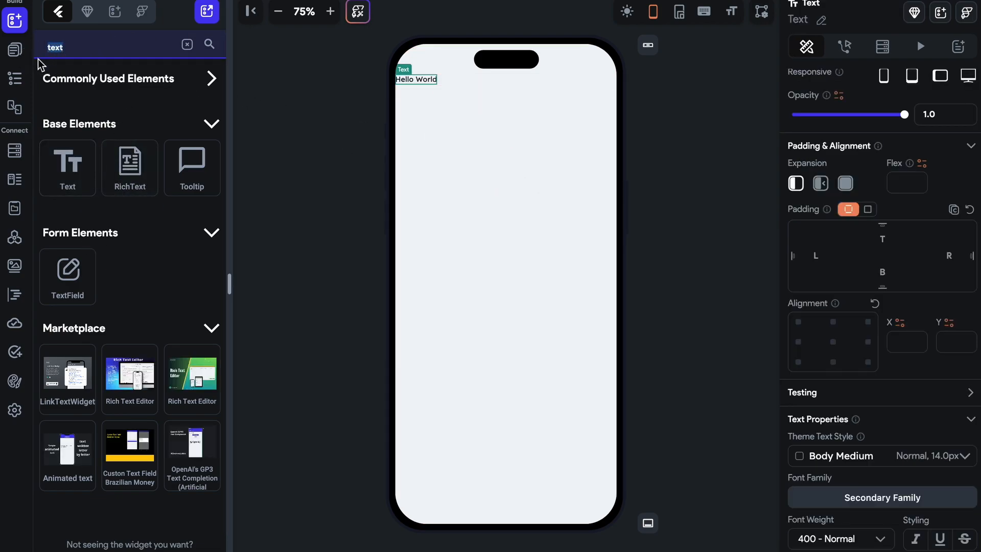
key("BackSpace")
key("BackSpace")
key("BackSpace")
key("BackSpace")
type("icon")
left_click_drag(75, 156, 111, 191)
left_click_drag(67, 245, 595, 81)
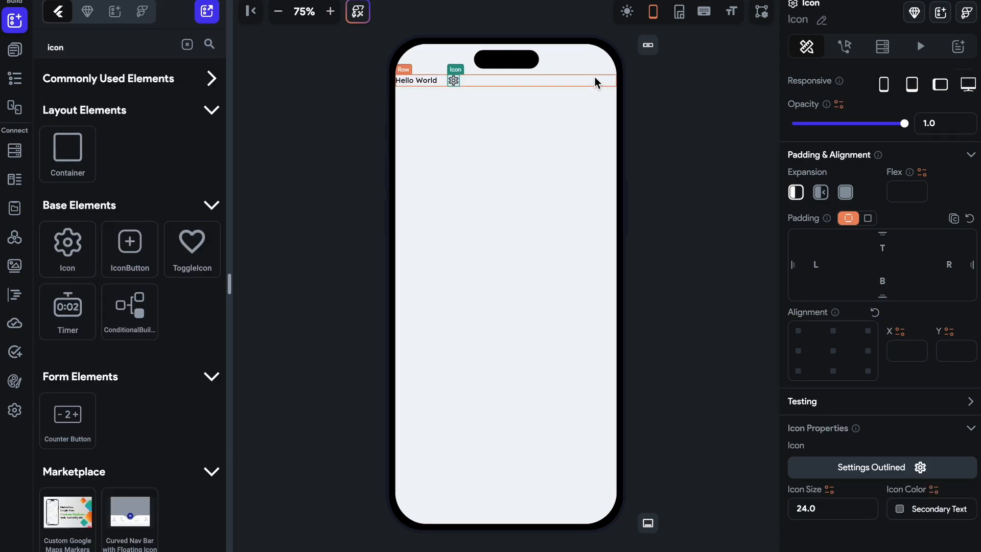
- Give the Row a uniform padding of 10 on all sides
left_click(573, 84)
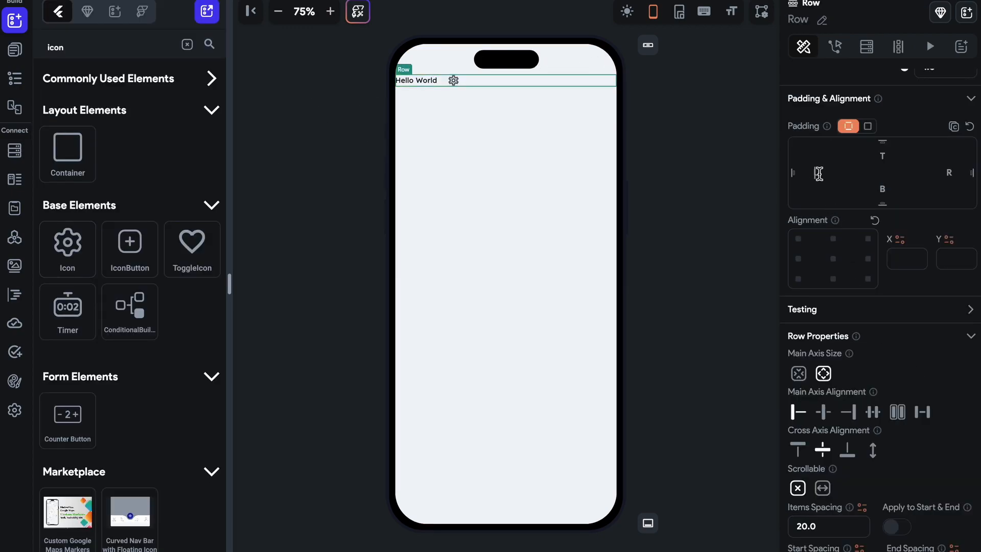
left_click(867, 125)
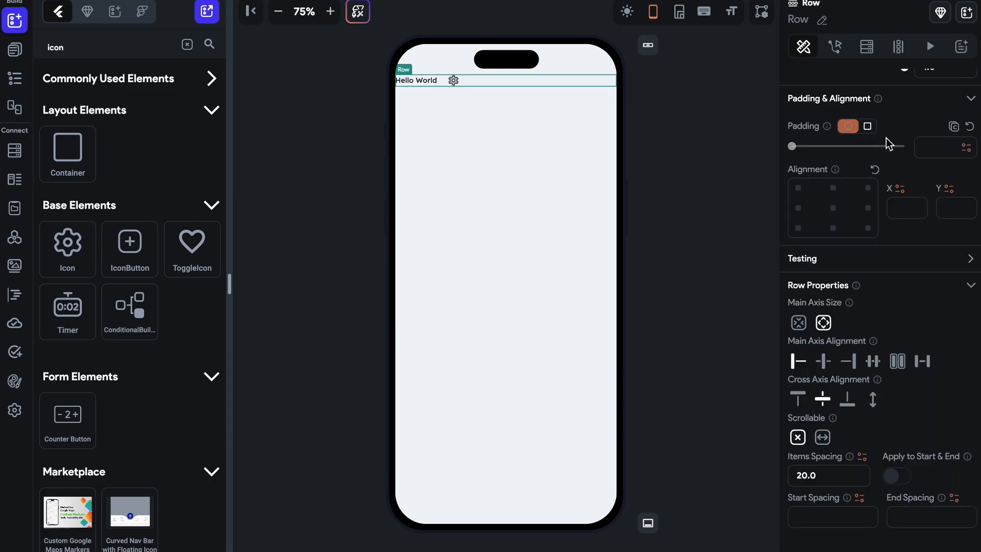
left_click(934, 154)
type("10")
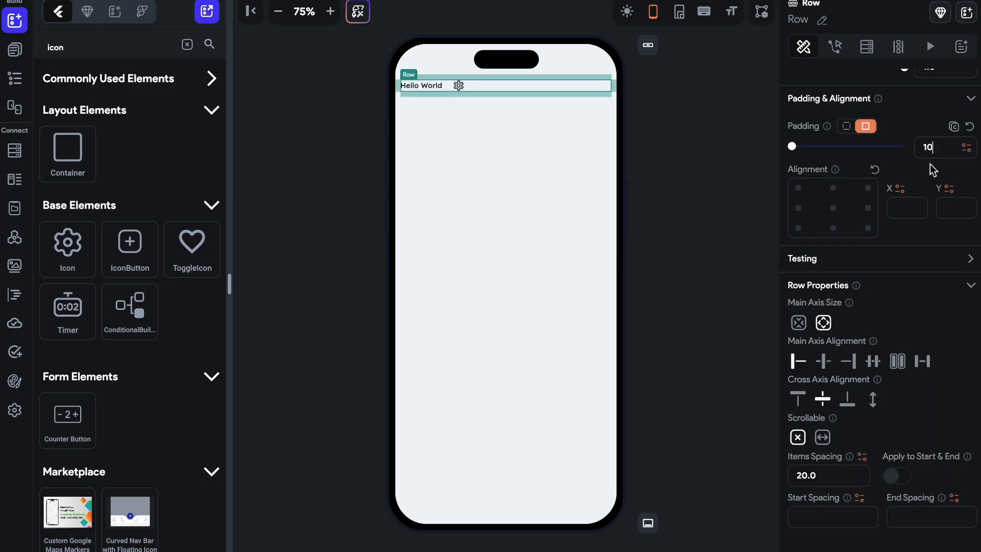
- Change the content of the Row's Text widget to "Contcat"
left_click(424, 85)
scroll(812, 154, "up", 2)
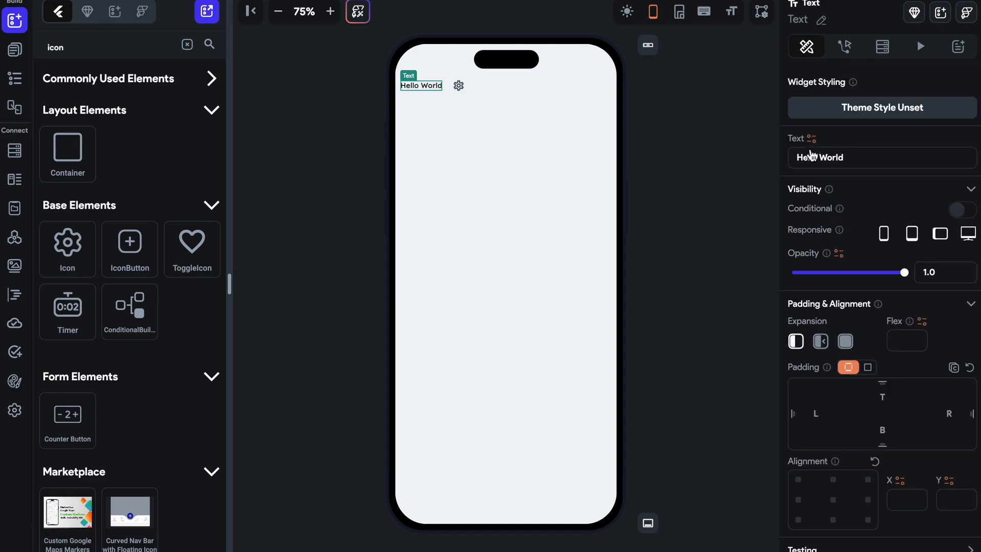
left_click_drag(862, 149, 722, 149)
type("Contcat")
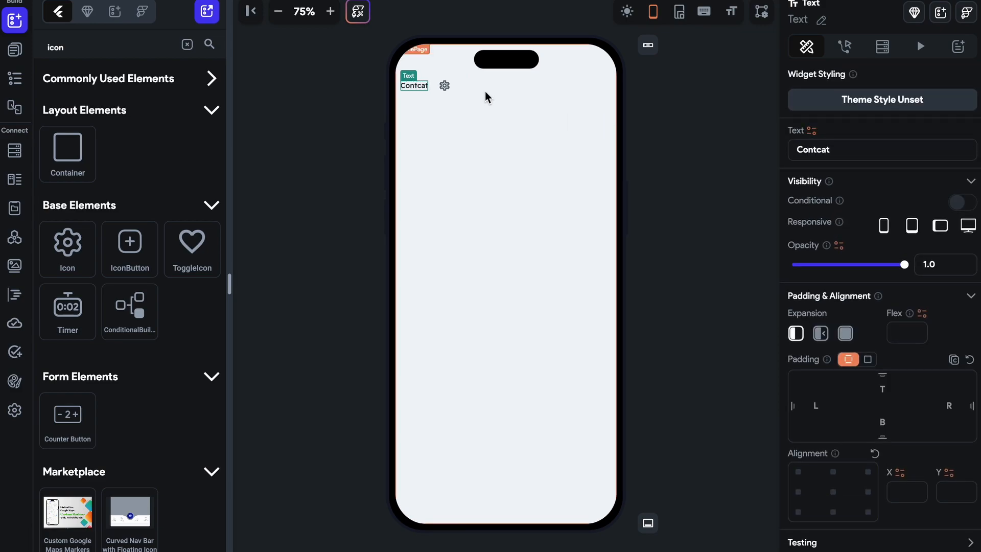
- Set the Row's Main Axis Alignment to space between, pushing the Text and Icon to opposite ends
left_click(444, 85)
left_click(518, 94)
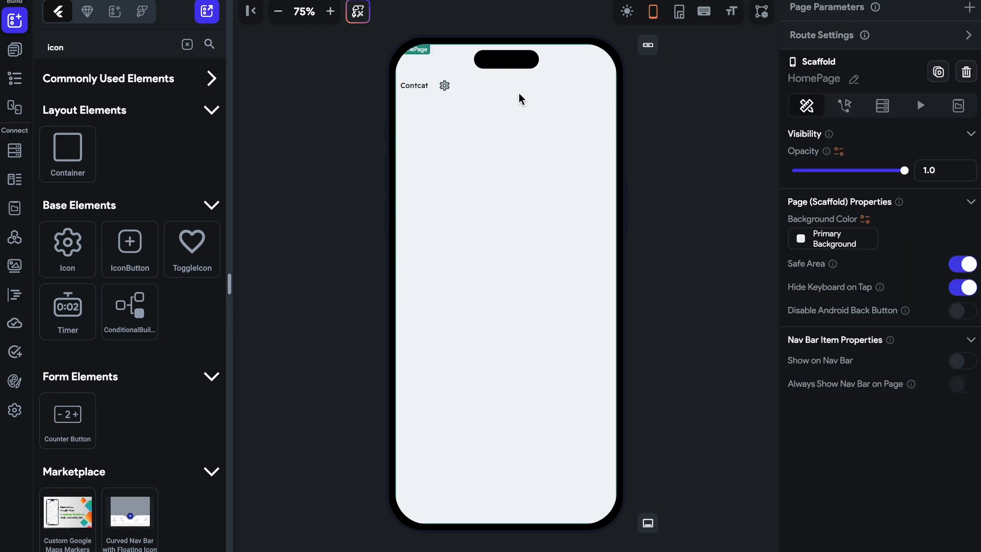
left_click(518, 87)
left_click(922, 452)
left_click(605, 85)
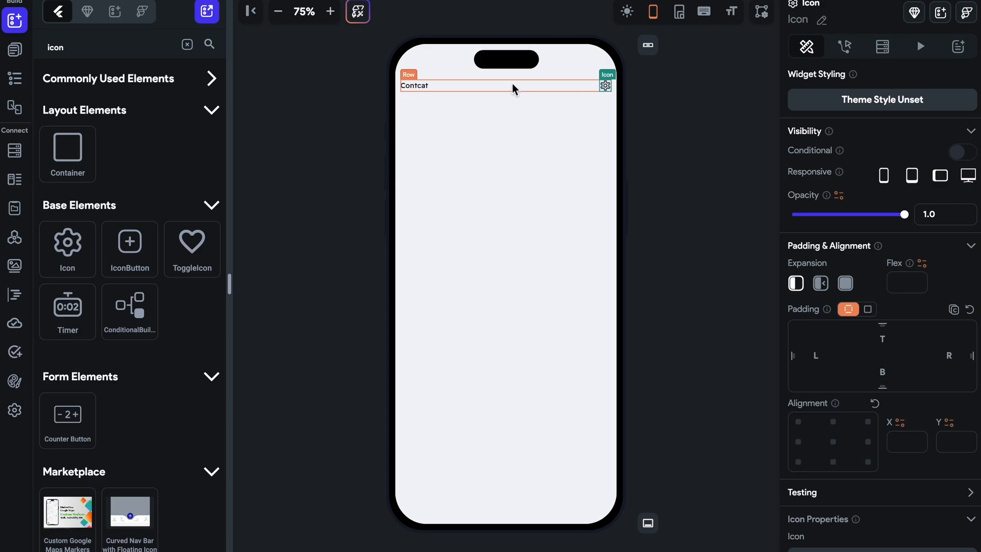
- Set the Row's Main Axis Size to the minimum
left_click(587, 88)
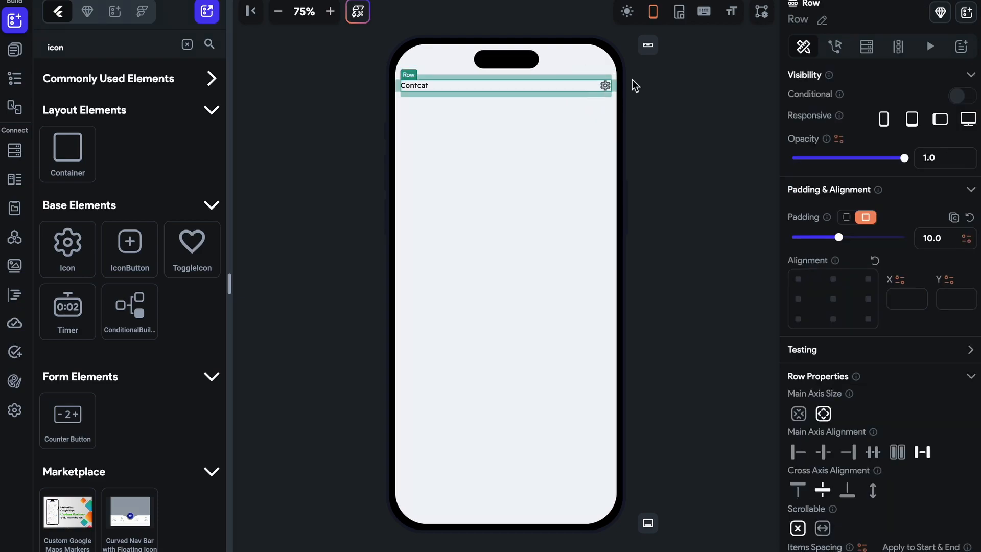
scroll(848, 387, "down", 3)
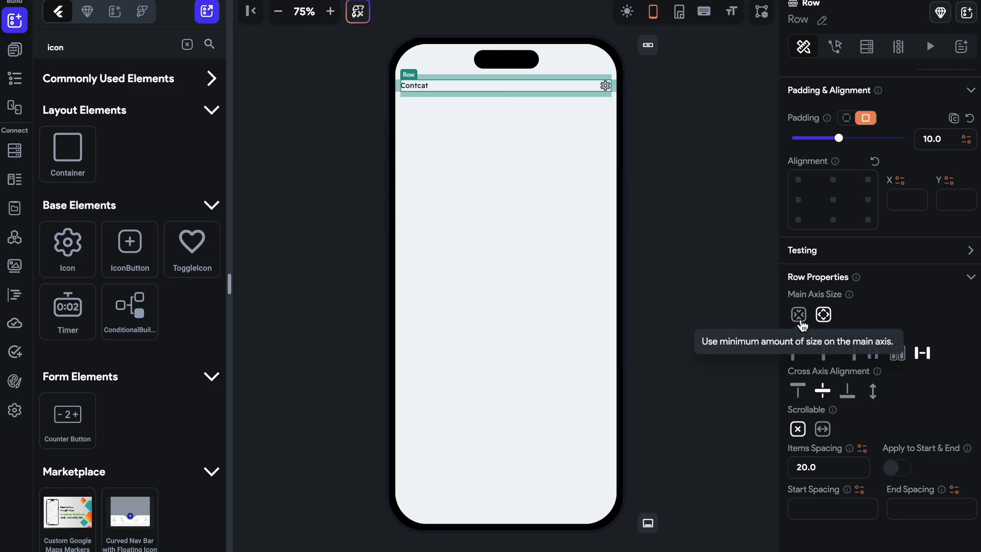
left_click(799, 315)
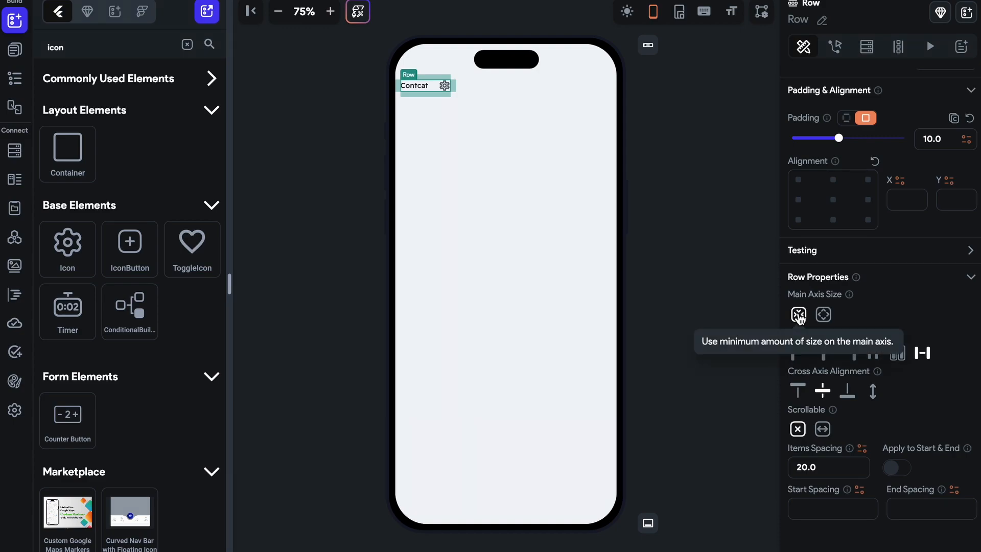
- Delete the Icon from the Row and select the Row as the Text's parent widget
left_click(444, 87)
left_click(444, 93)
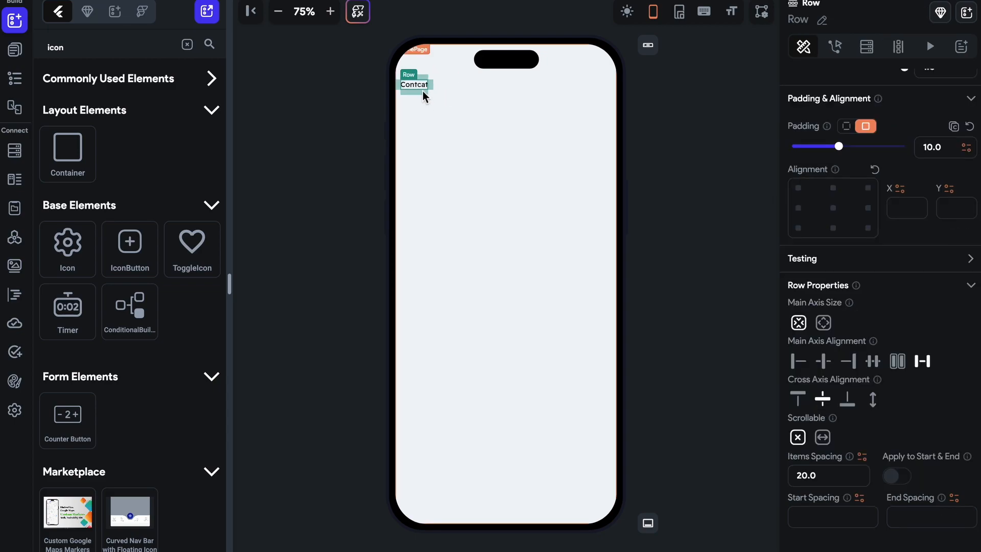
left_click(422, 90)
right_click(421, 90)
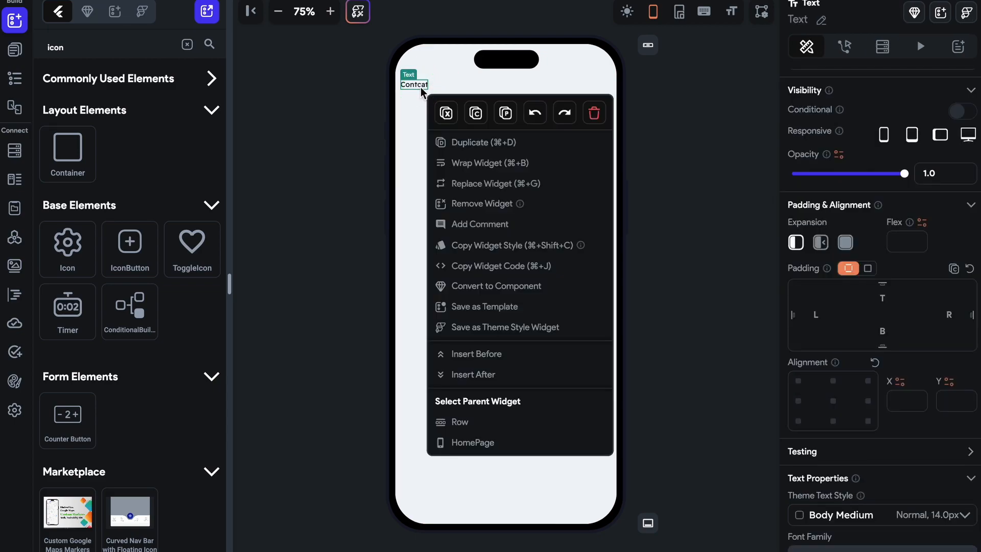
left_click(496, 420)
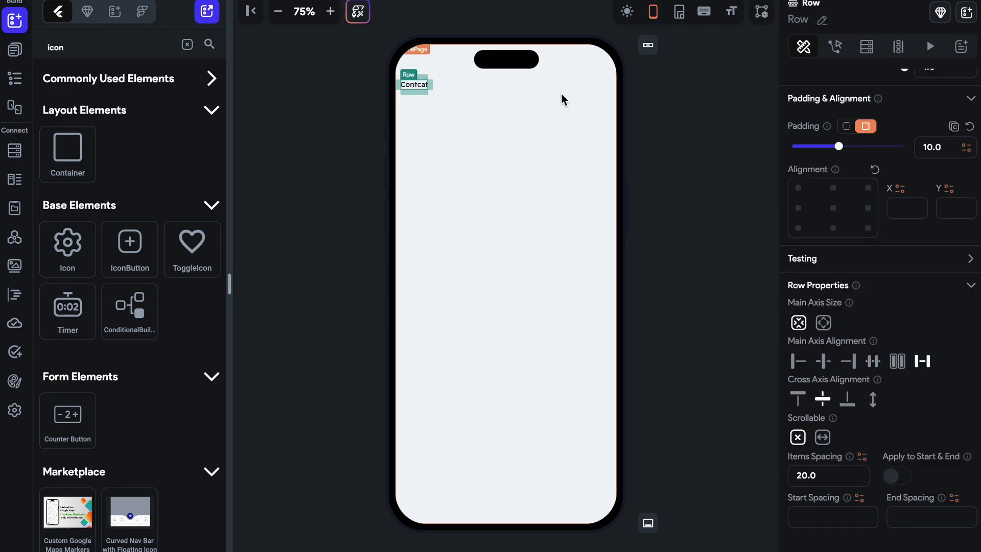
- Set the left and right padding of the "Contcat" Text to 10
left_click(423, 86)
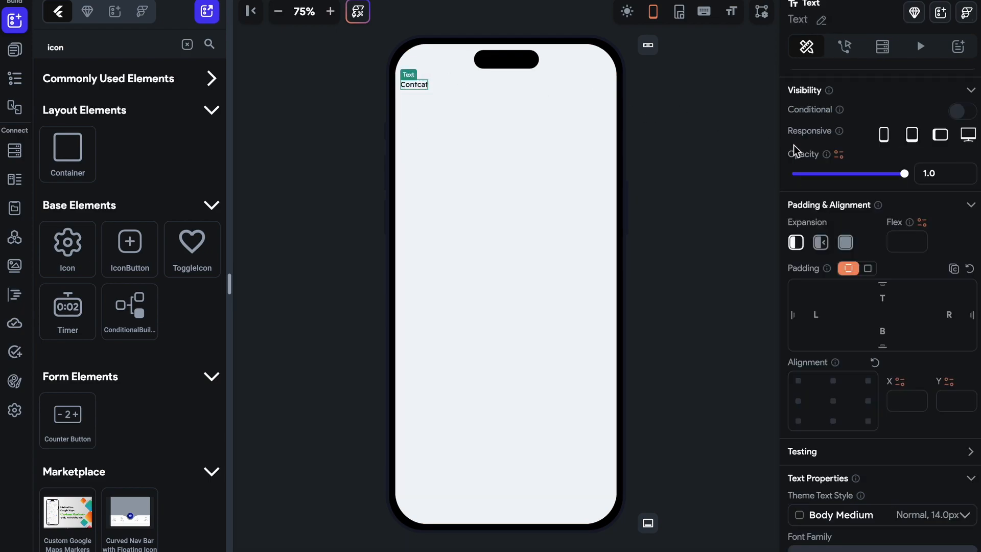
left_click(820, 314)
type("10")
left_click(937, 320)
type("10")
- Select the Row and enlarge the canvas to 200% to examine the space around its Text
left_click(442, 92)
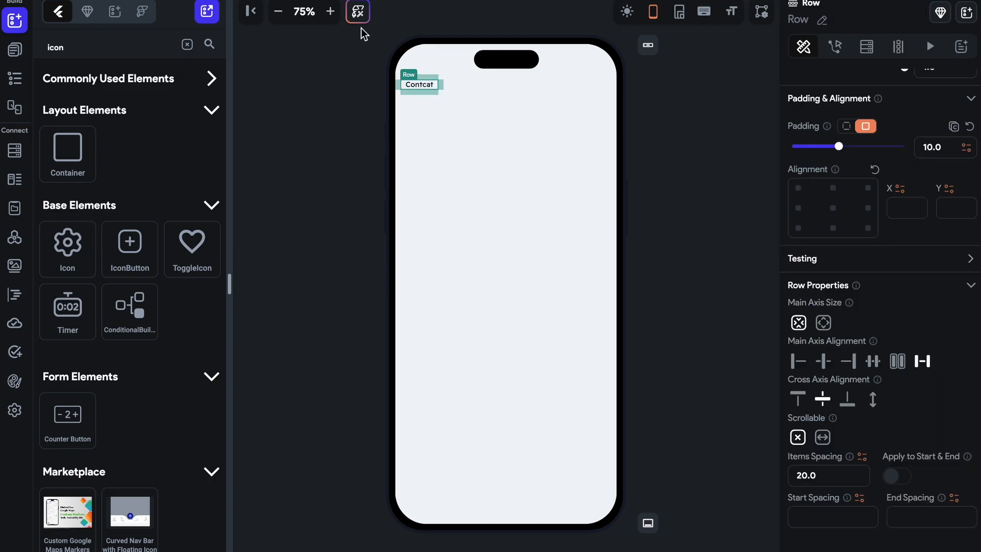
left_click(331, 11)
left_click(331, 11)
left_click(332, 12)
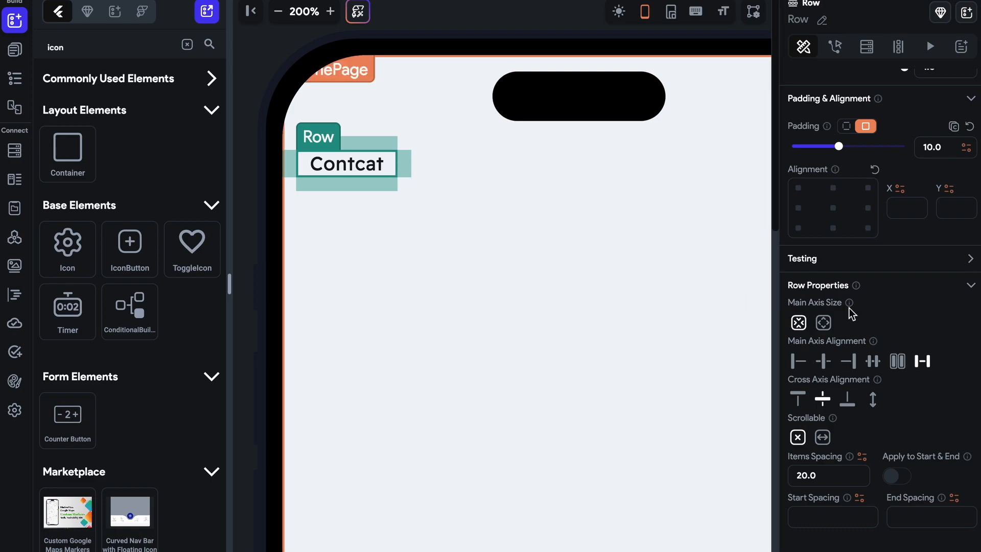
- Compare the Row's minimum and maximum Main Axis Size along its full width and leave it at the maximum
left_click(823, 322)
scroll(560, 223, "right", 5)
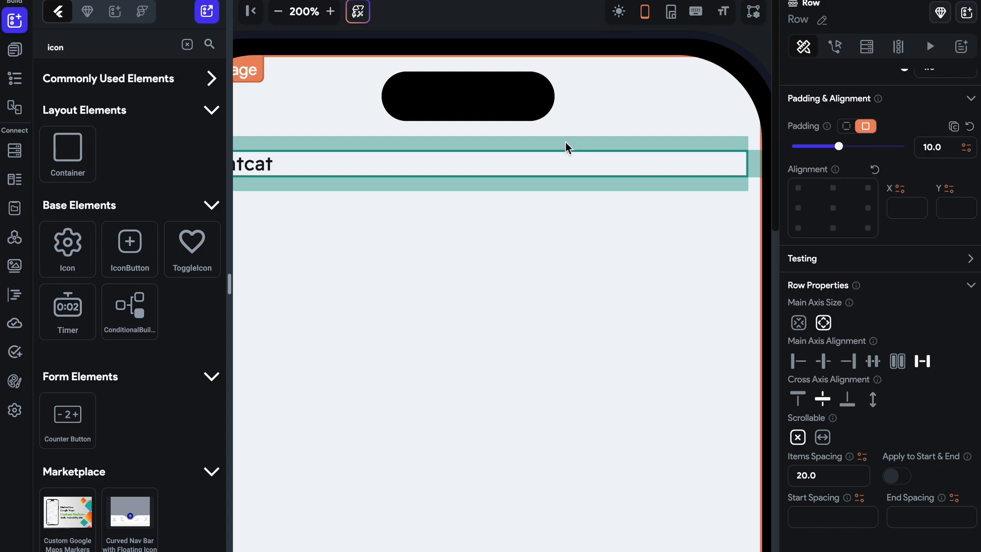
left_click(799, 322)
scroll(636, 310, "left", 4)
scroll(635, 311, "left", 1)
left_click(823, 322)
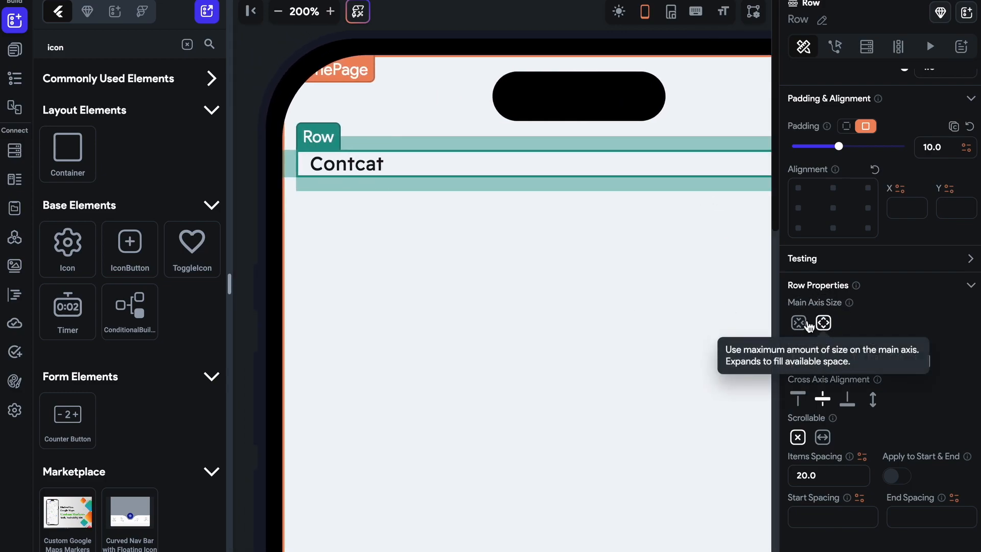
left_click(798, 322)
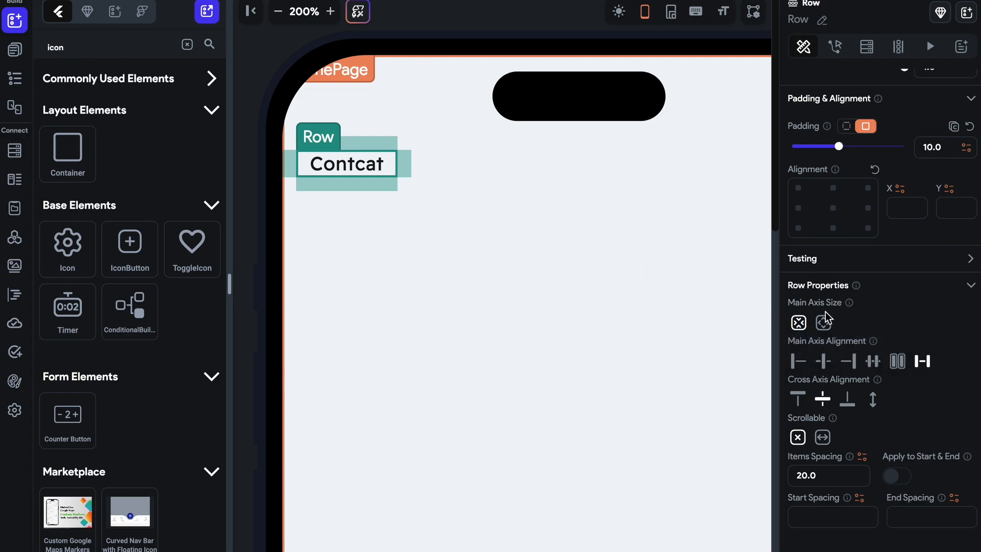
left_click(823, 322)
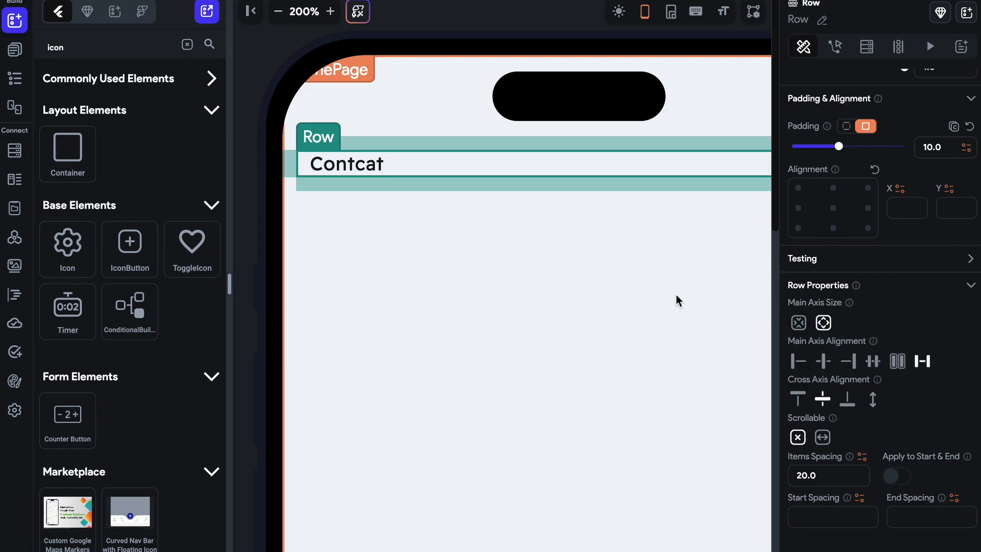
- Search the widgets for "icon" and add an Icon to the Row after the "Contcat" Text
left_click(187, 44)
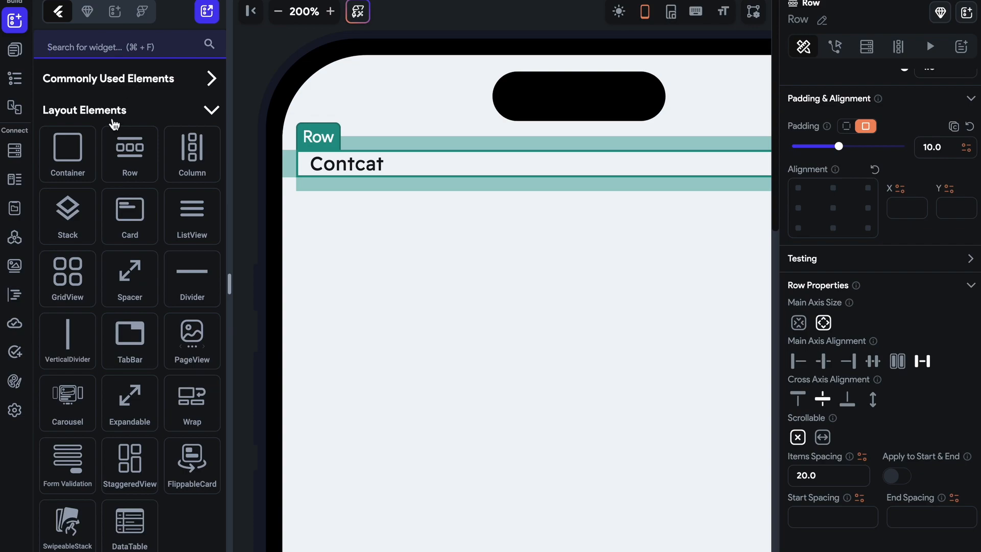
type("icon")
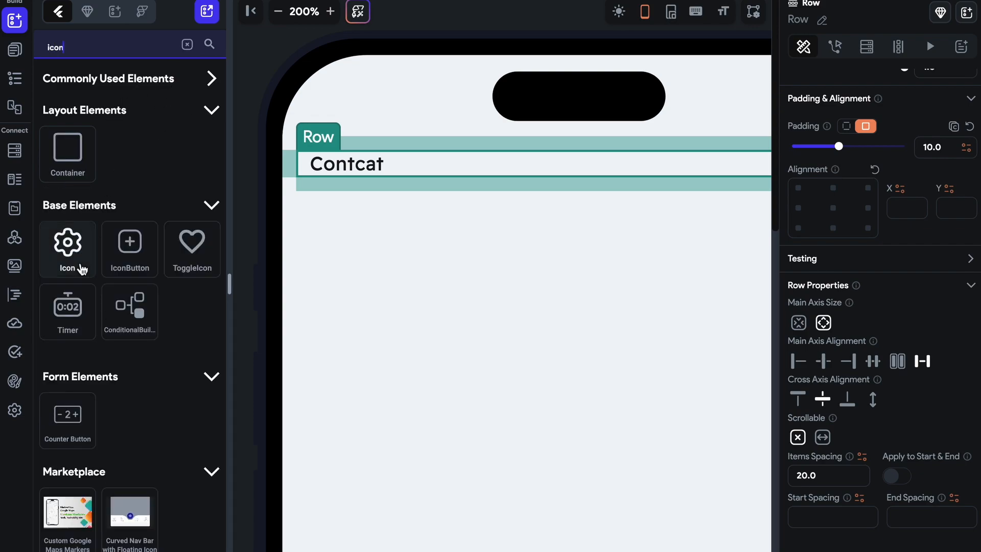
left_click_drag(79, 267, 517, 162)
scroll(633, 200, "right", 3)
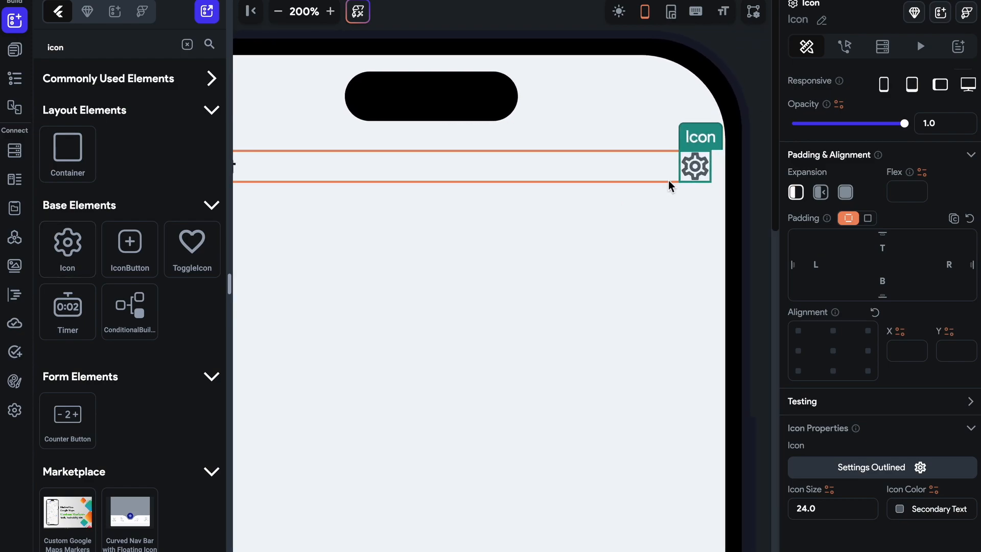
- Select the Row and set its Main Axis Alignment to Start
left_click(278, 15)
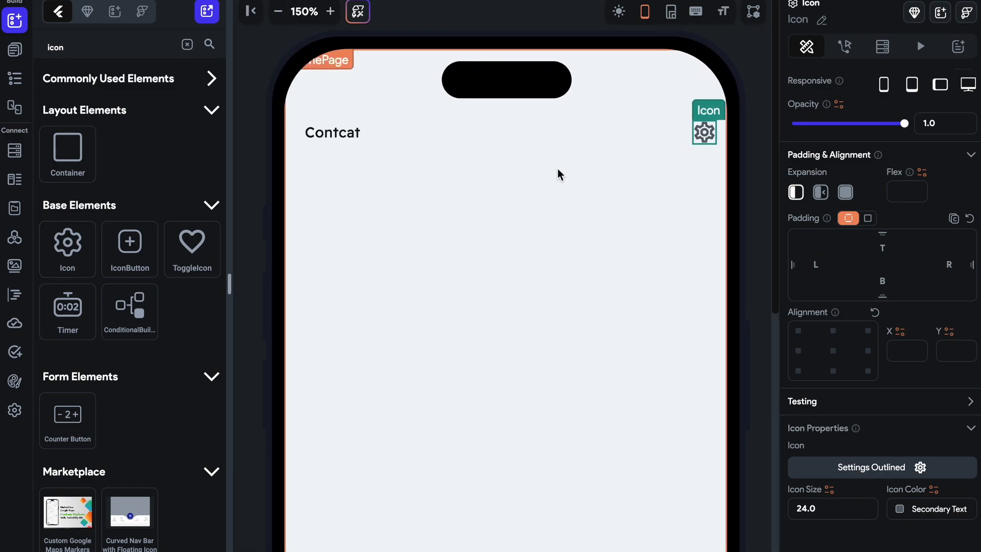
left_click(547, 146)
left_click(548, 141)
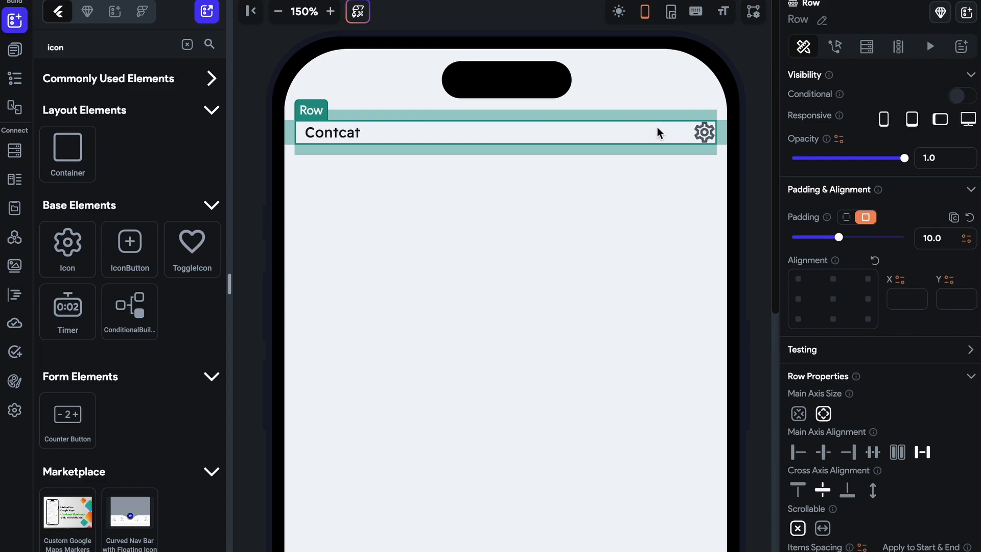
left_click(804, 449)
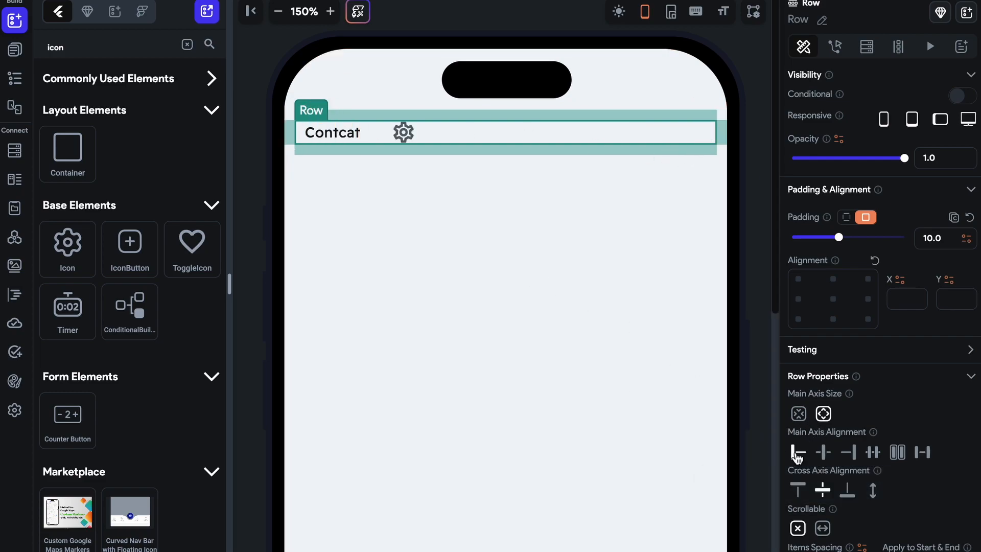
- Remove the "Contcat" Text's left and right padding and clear the Row's Items Spacing
left_click(353, 132)
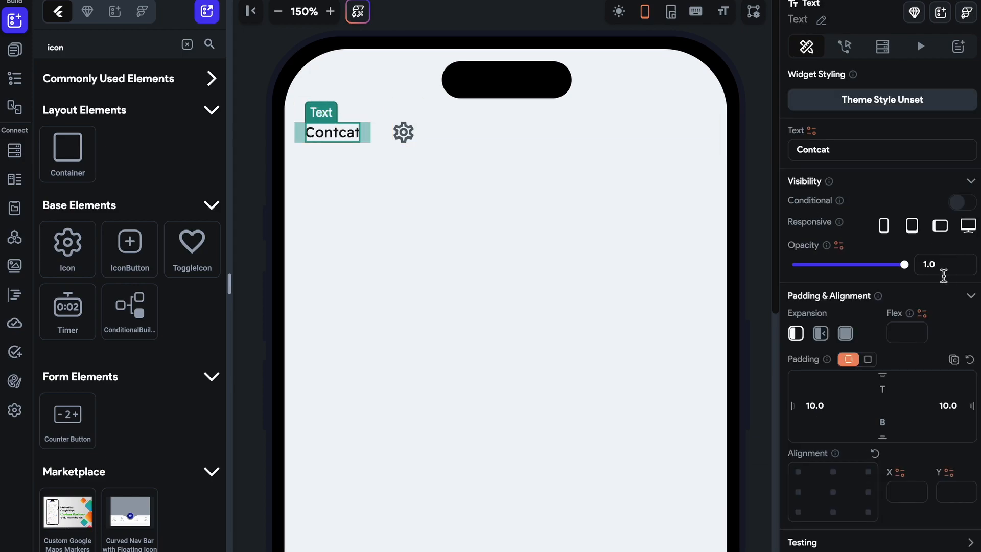
left_click(368, 133)
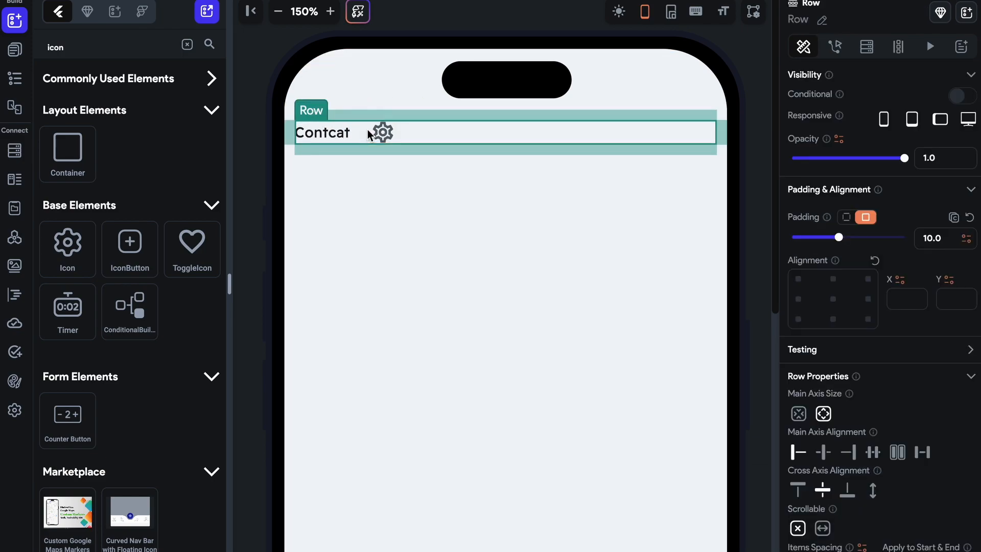
scroll(975, 444, "down", 3)
left_click_drag(824, 467, 685, 467)
key("BackSpace")
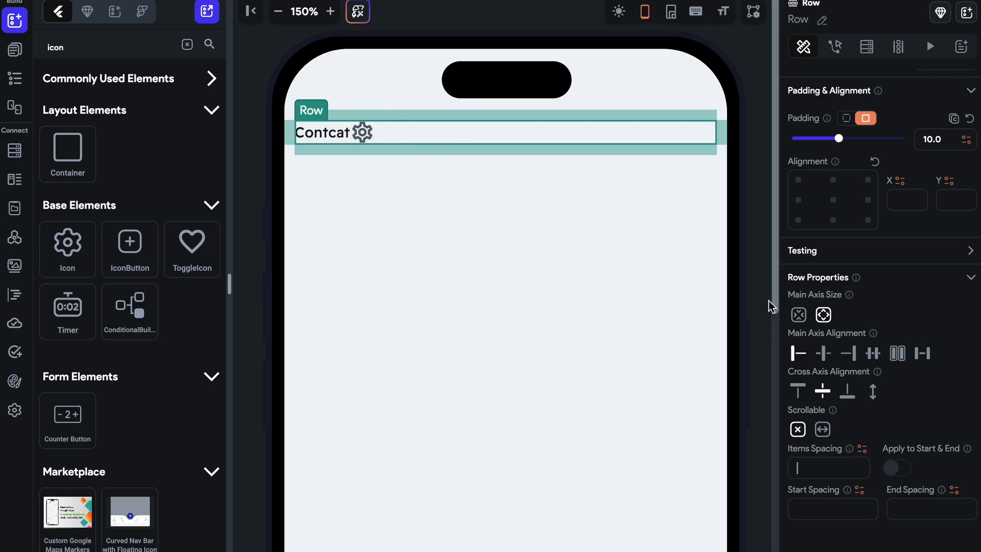
- Try the Row's Center, End, Space Evenly and Space Around main axis alignments, finishing with Space Between
left_click(823, 353)
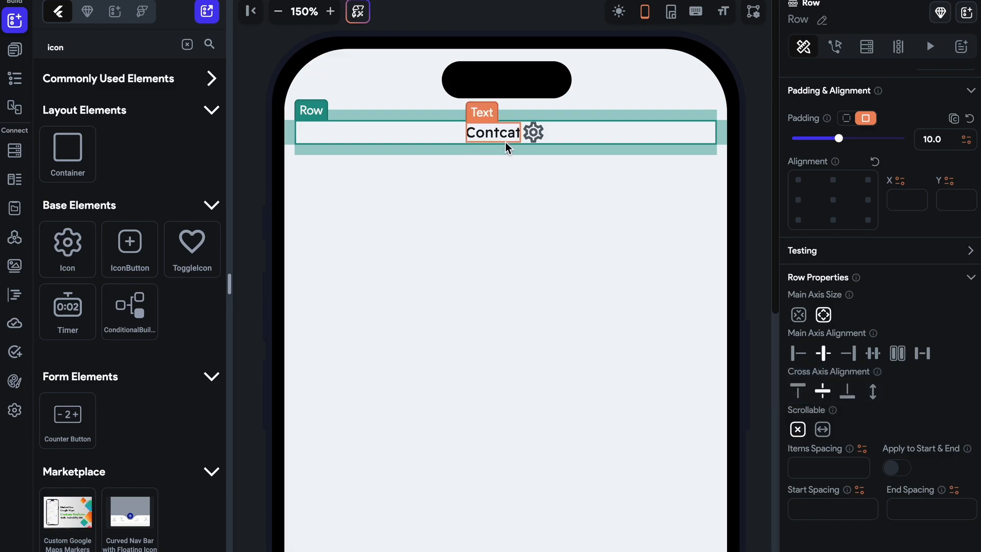
left_click(850, 353)
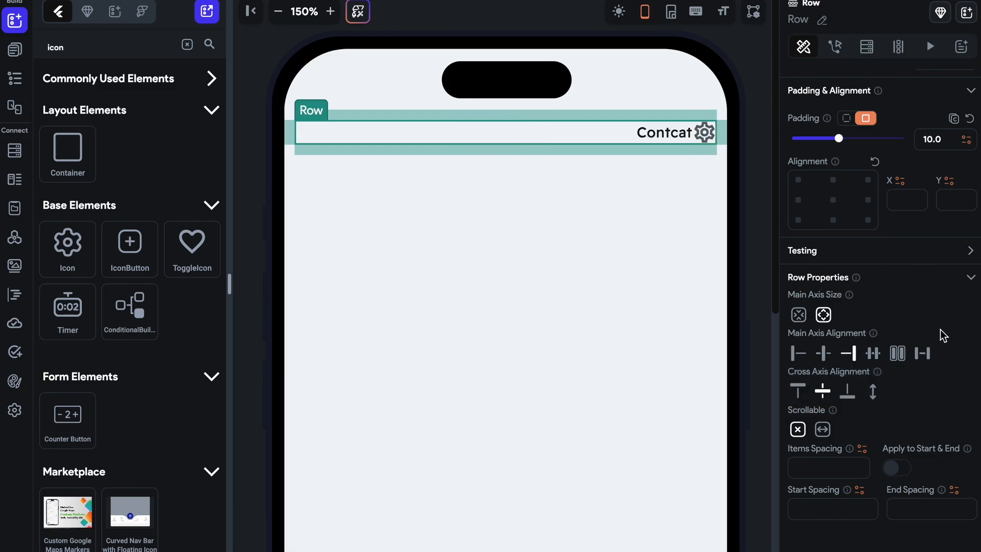
left_click(873, 352)
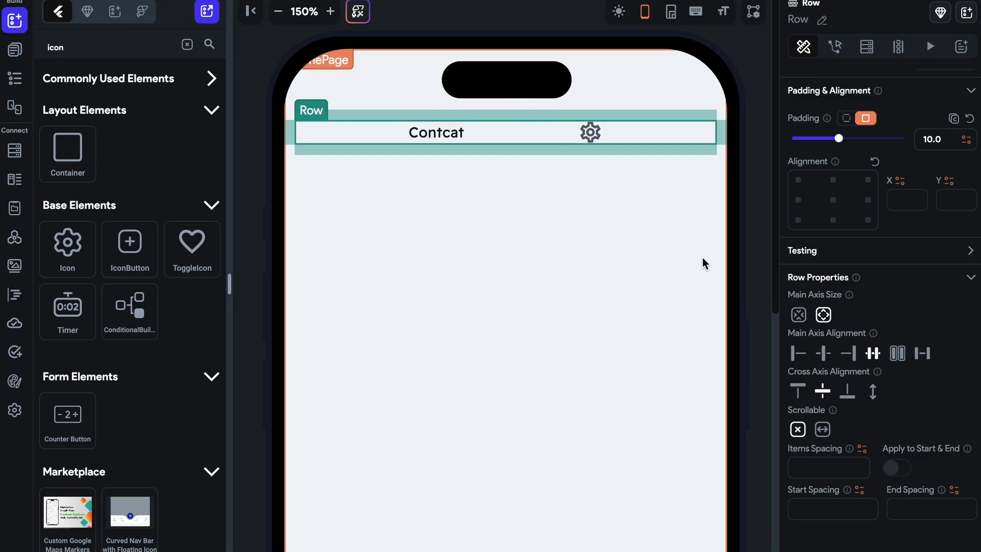
left_click(898, 353)
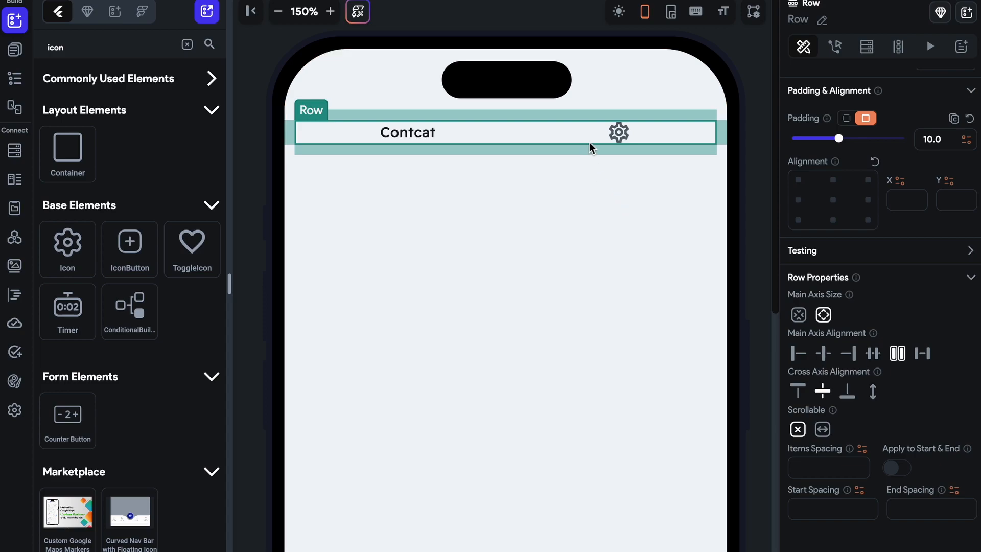
left_click(922, 357)
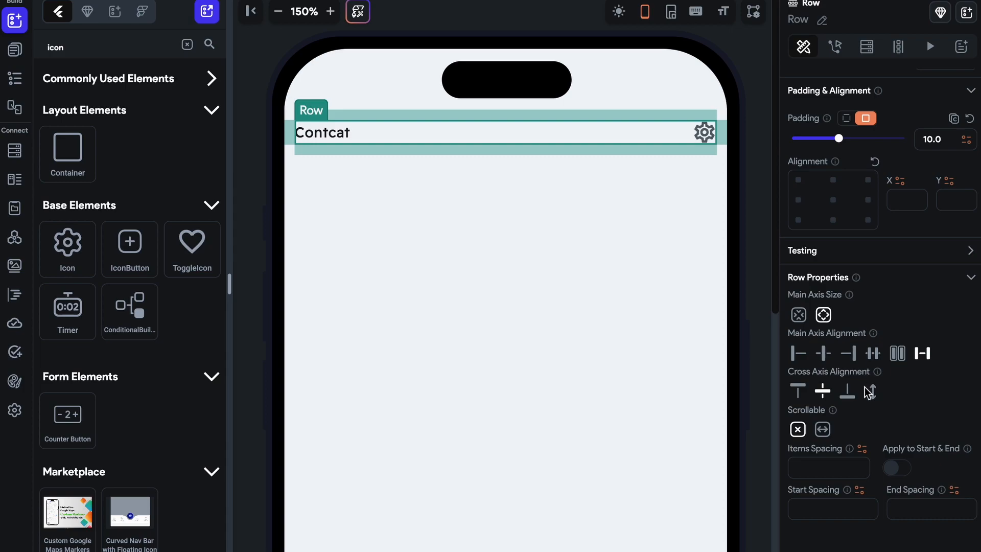
- Set the size of the settings Icon in the Row to 50
left_click(704, 132)
left_click_drag(828, 508, 768, 513)
type("50")
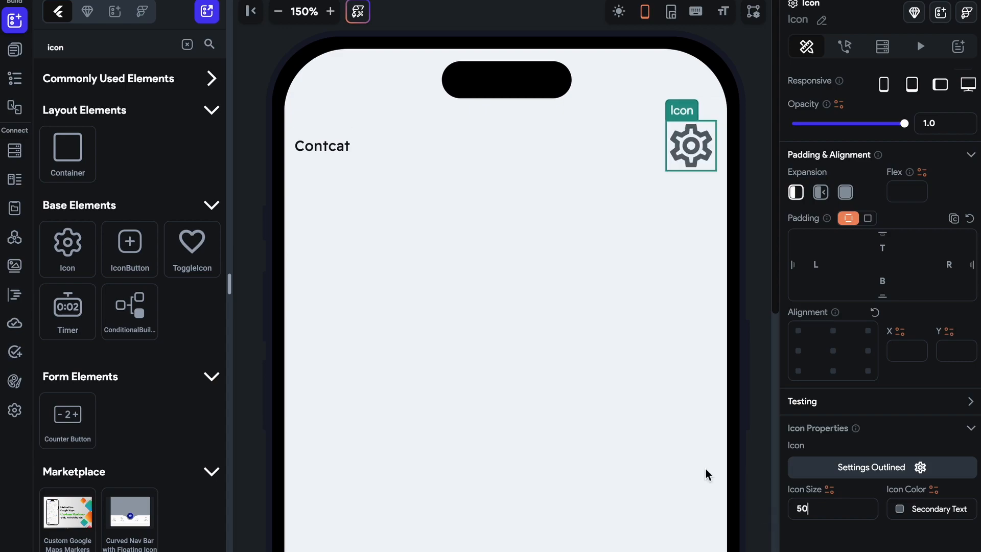
- Try the Start, Center, End and Stretch options for the Row's Cross Axis Alignment
left_click(484, 156)
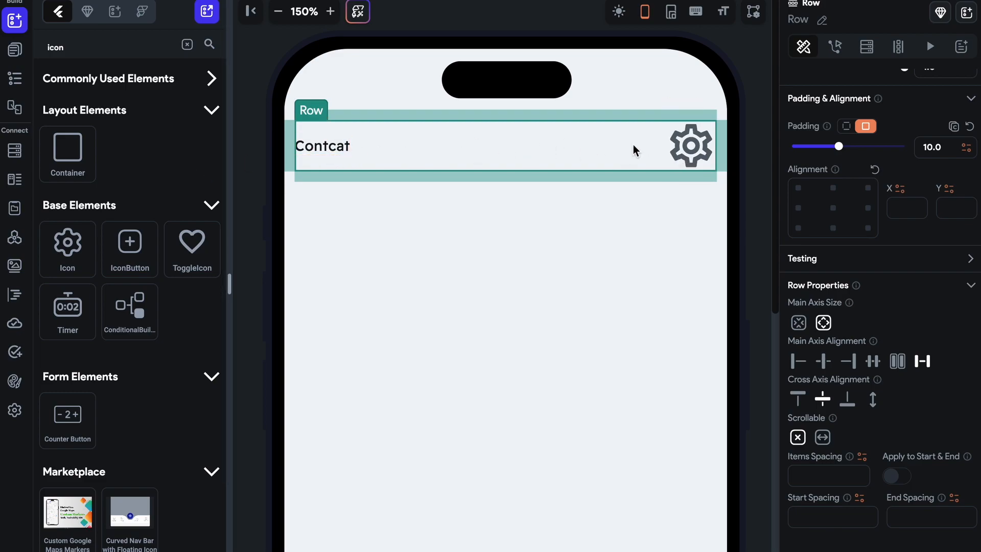
left_click(797, 399)
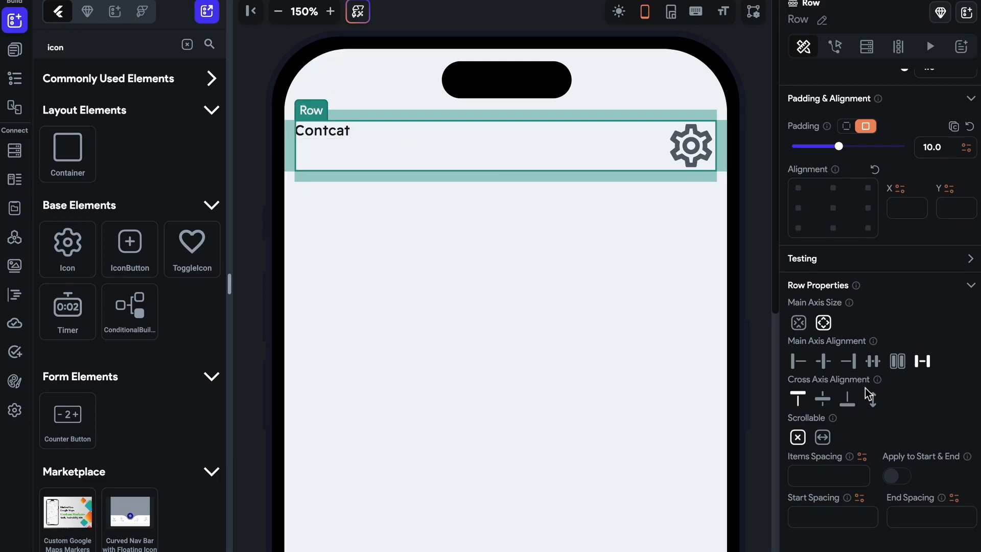
left_click(830, 401)
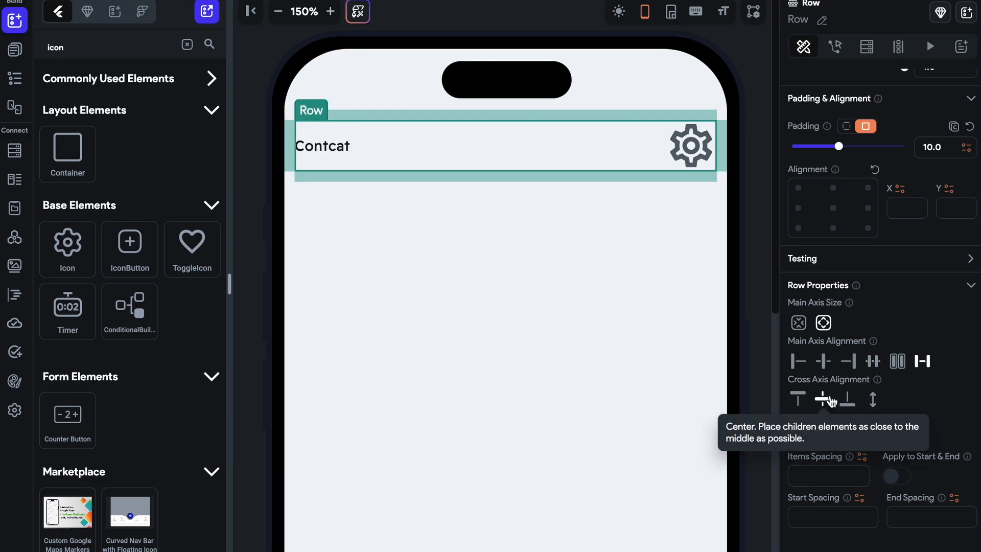
left_click(847, 399)
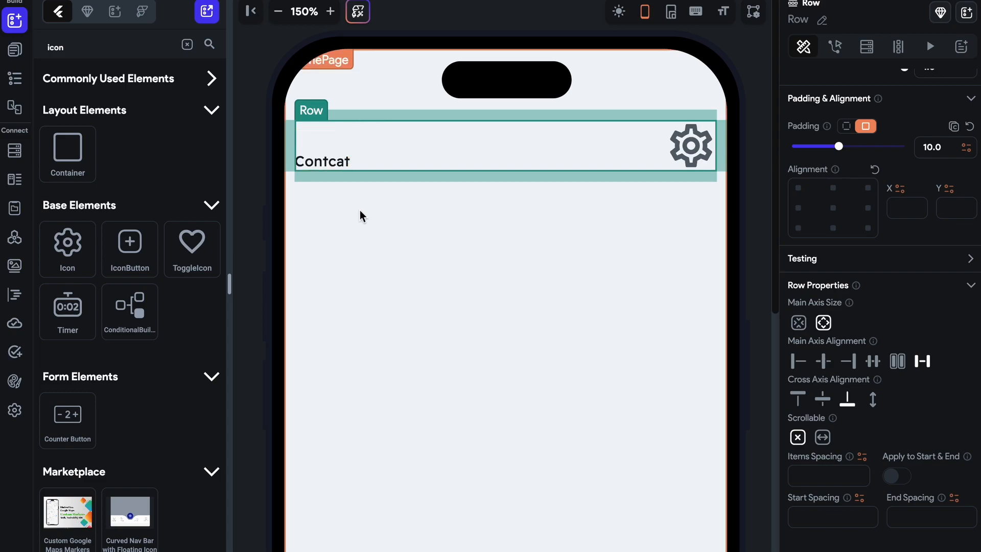
left_click(872, 399)
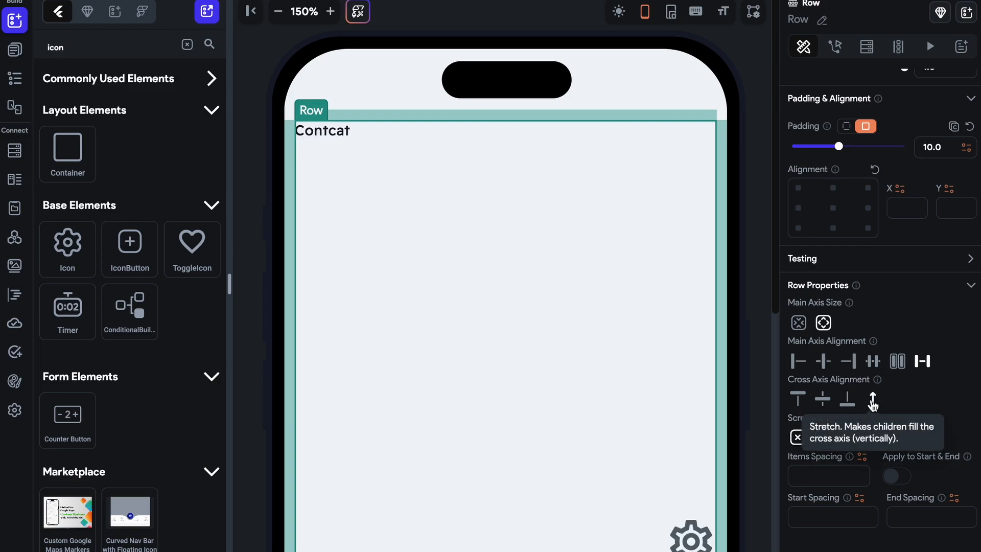
- Reselect the stretched Row and set its Cross Axis Alignment to Center
left_click(300, 32)
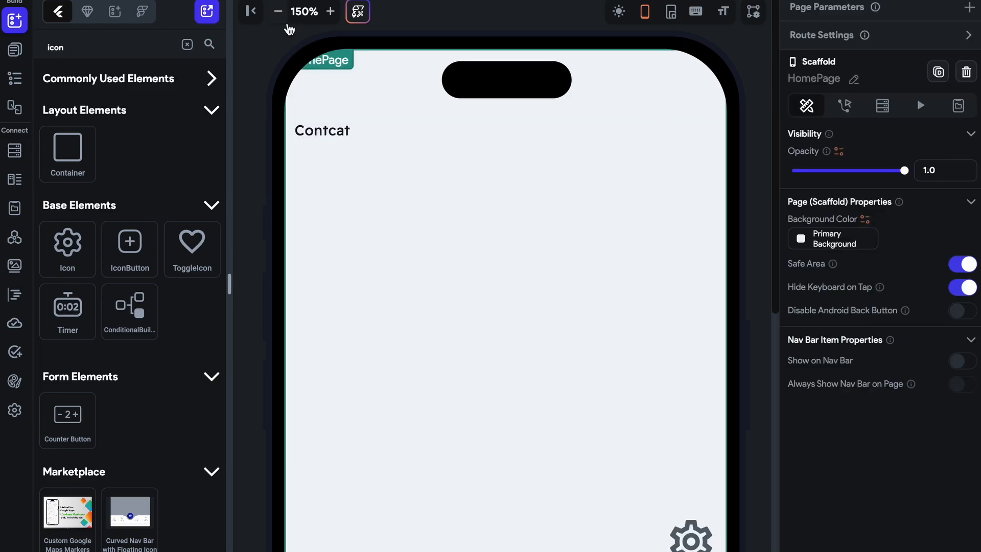
left_click(284, 20)
left_click(284, 19)
left_click(284, 20)
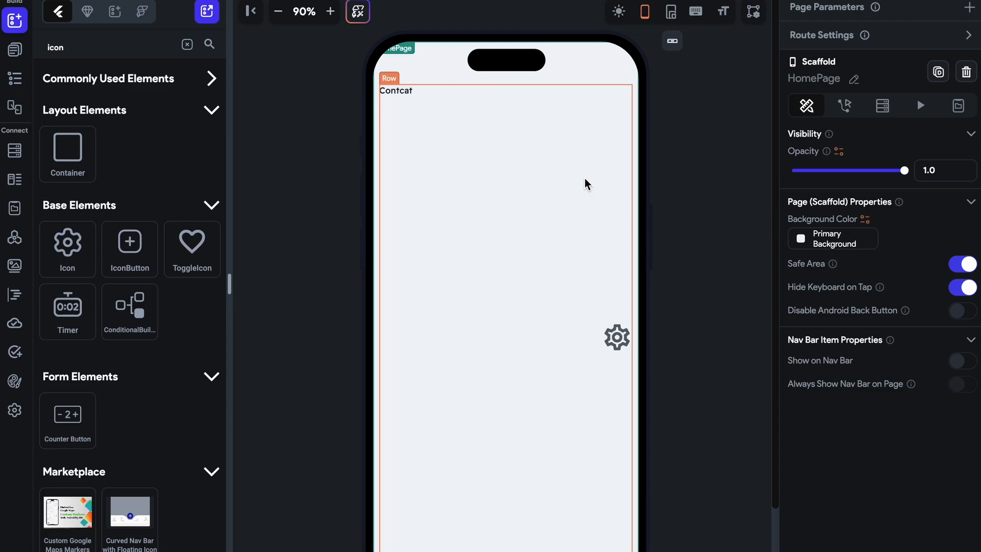
left_click(584, 184)
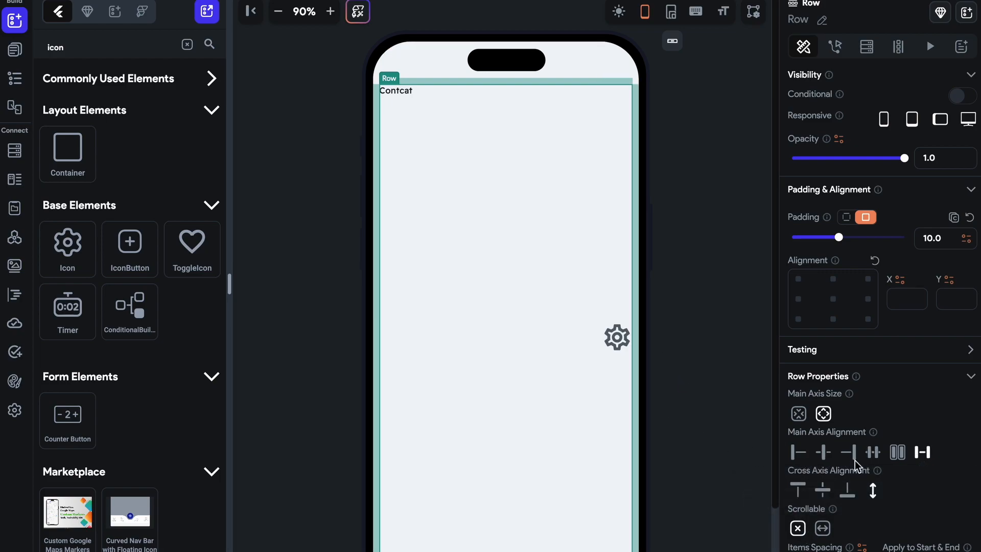
left_click(798, 491)
left_click(826, 493)
- Duplicate the settings Icon repeatedly until the copies extend beyond the Row's width
left_click(613, 100)
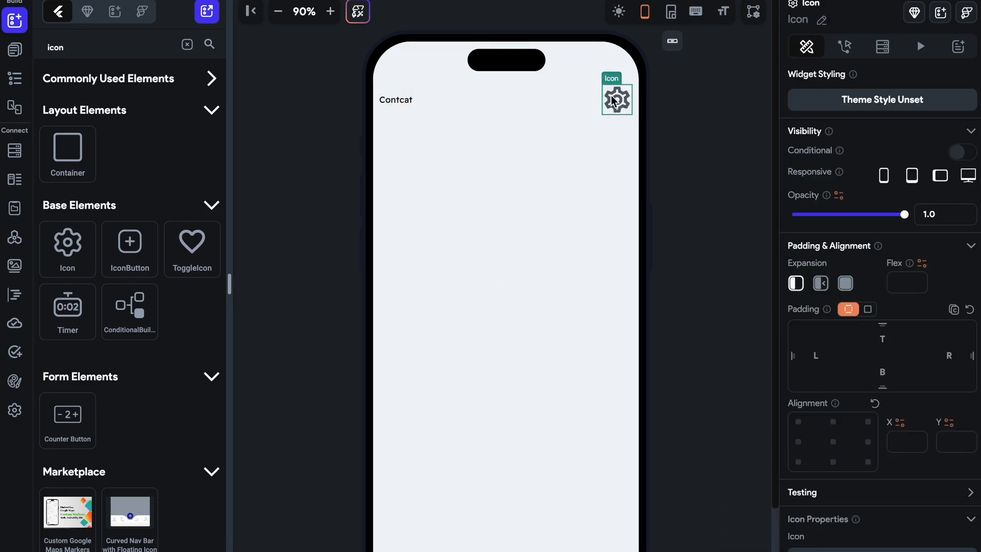
key("ctrl+d")
key("ctrl+d")
key("ctrl+d")
key("ctrl+d")
key("ctrl+d")
key("ctrl+d")
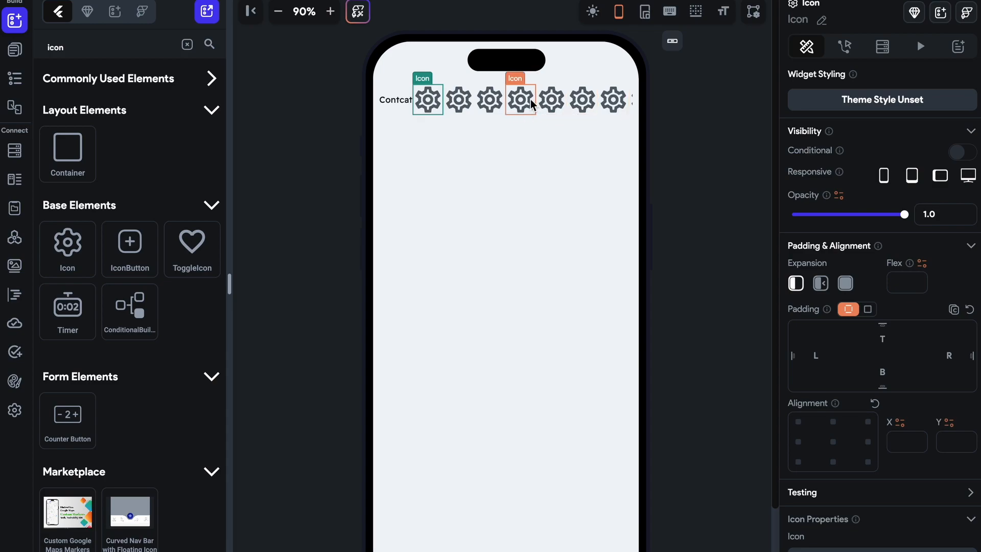
- Make the Row scrollable and scroll its icons horizontally in both directions to test it
left_click(397, 109)
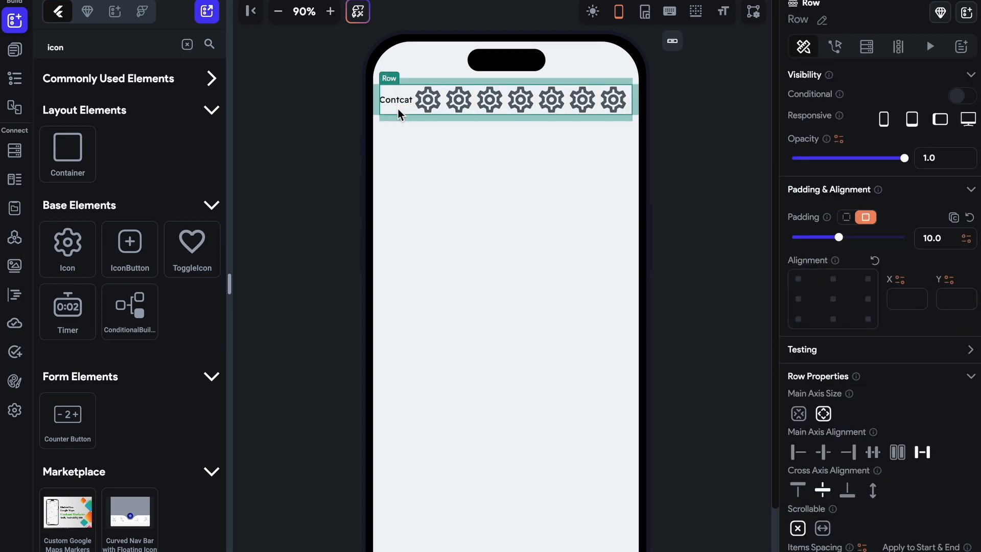
scroll(862, 434, "down", 2)
left_click(822, 438)
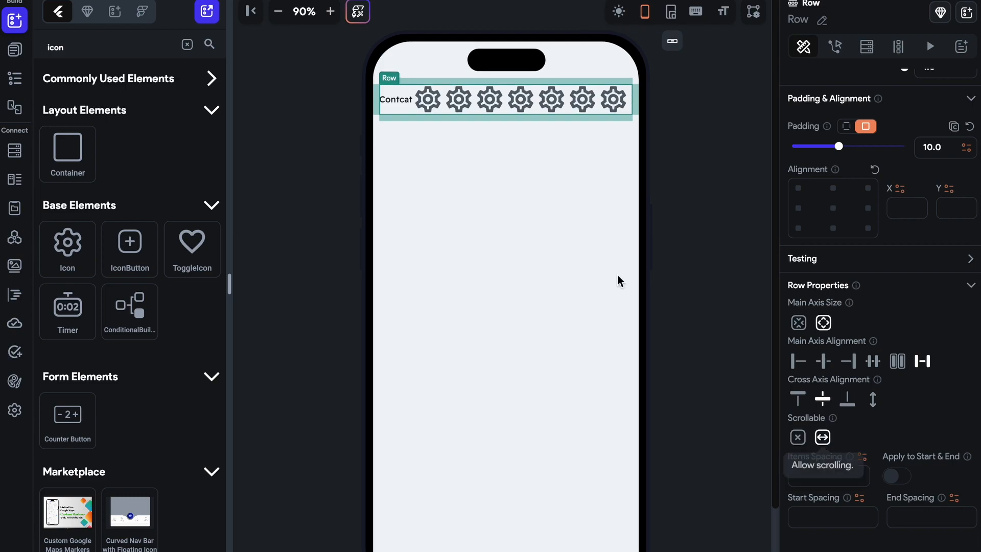
scroll(571, 105, "down", 1)
scroll(596, 84, "down", 1)
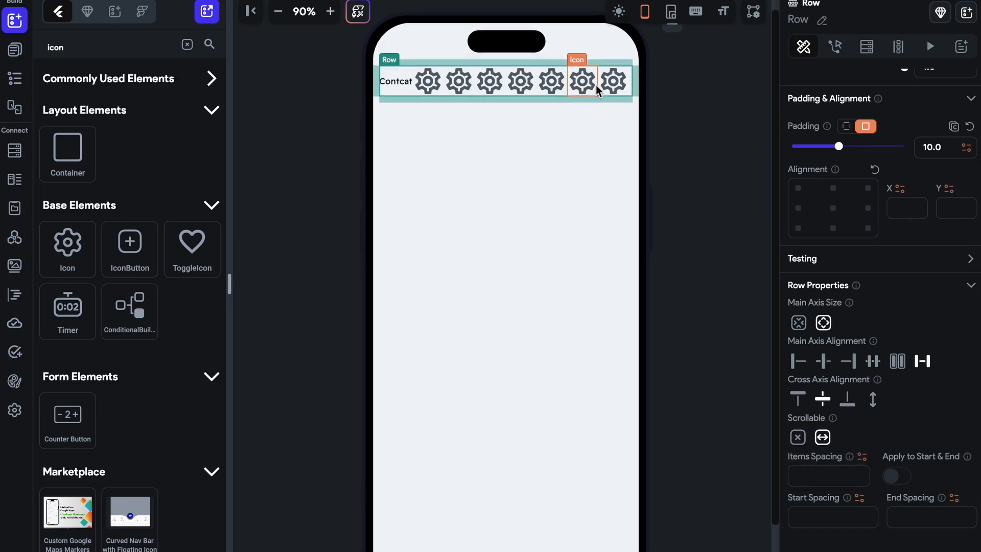
scroll(595, 84, "right", 2)
scroll(596, 85, "left", 2)
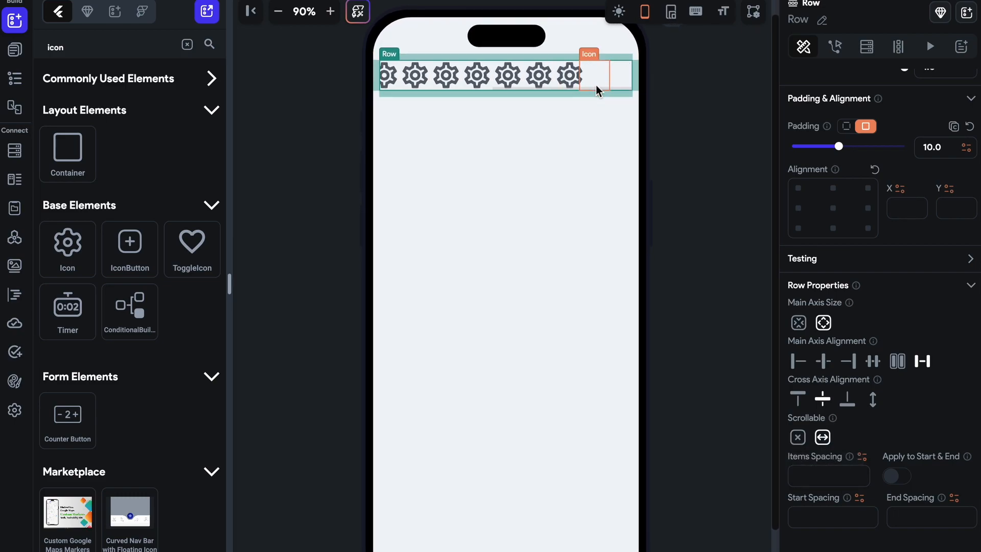
scroll(595, 85, "right", 3)
scroll(595, 85, "left", 3)
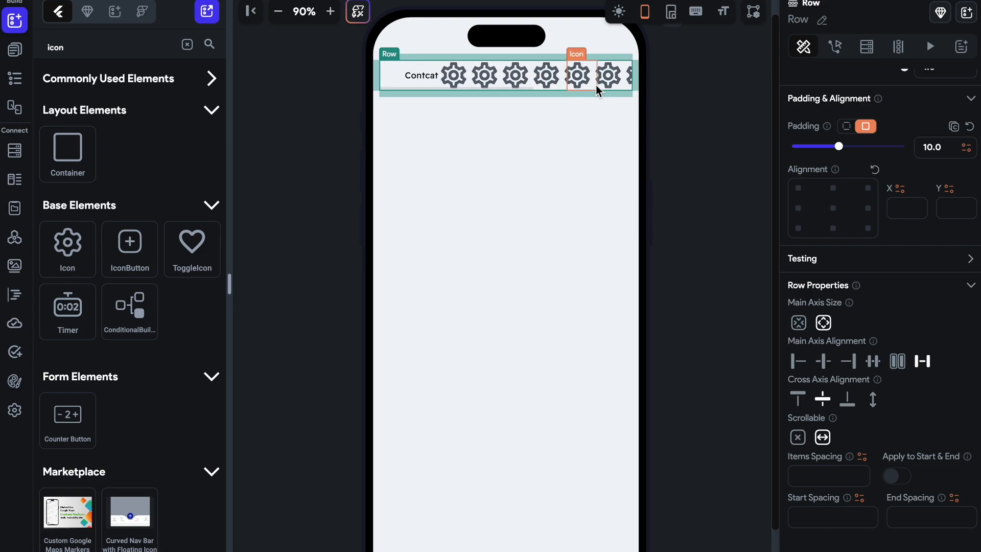
- Set the Row's items spacing to 20 and its start and end spacing to 30, checking both ends of the icons
left_click(817, 473)
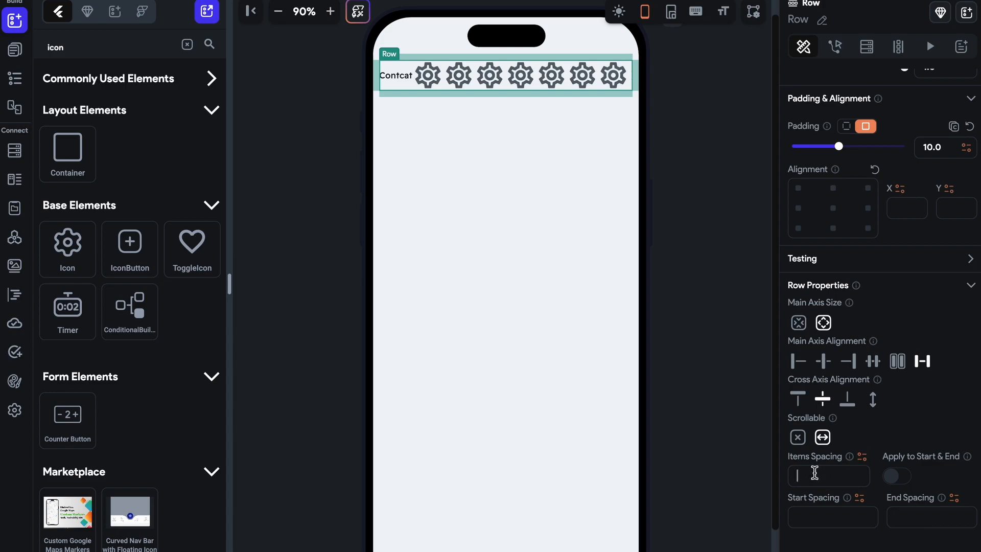
type("20")
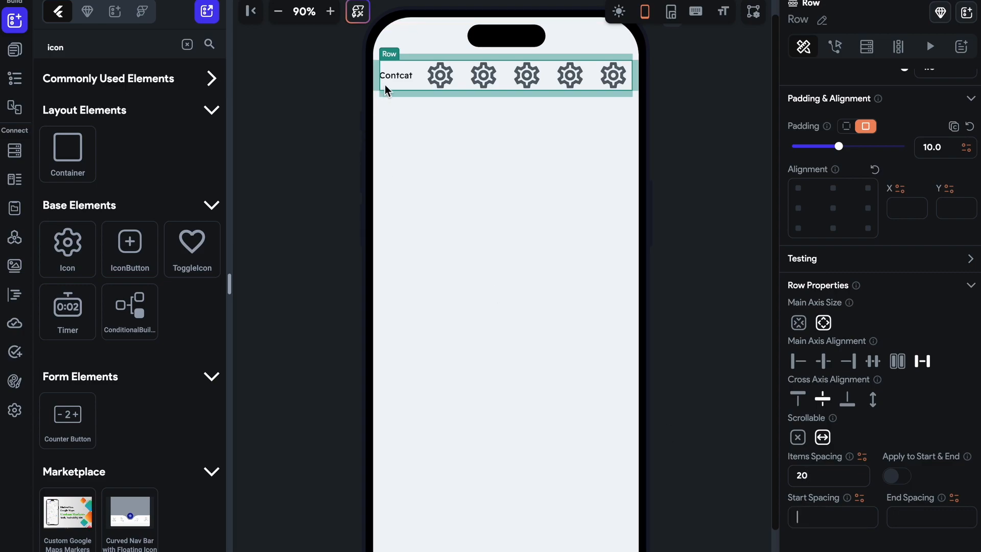
left_click(813, 511)
type("30")
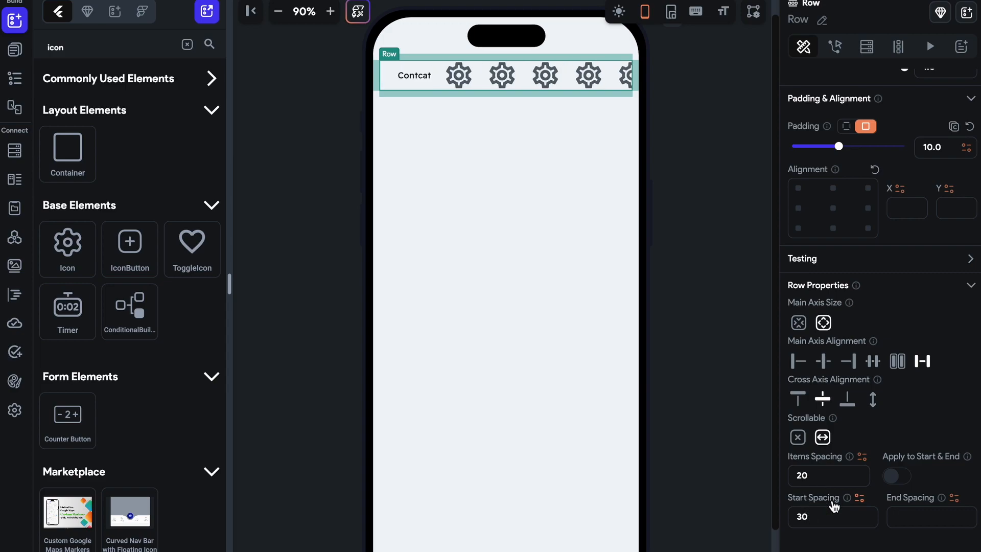
left_click(913, 517)
type("30")
scroll(581, 85, "right", 3)
scroll(582, 84, "right", 2)
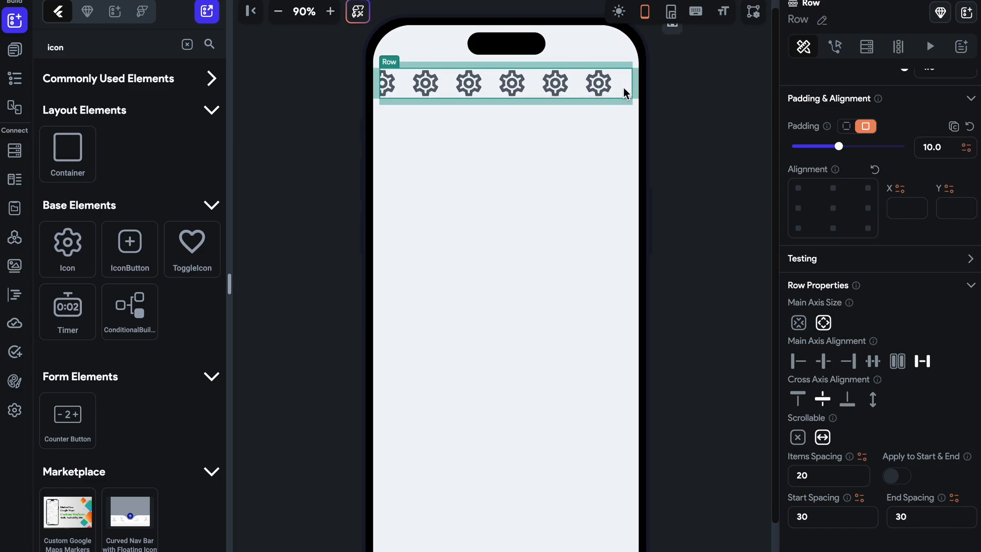
scroll(624, 88, "down", 1)
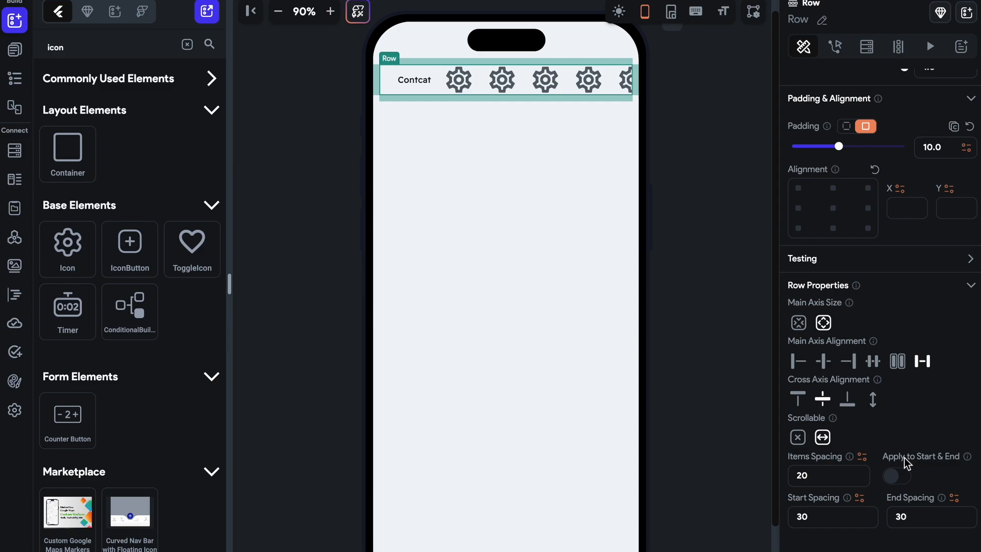
- Apply the Row's items spacing to its start and end as well, and set that spacing to 10
left_click(898, 476)
left_click_drag(825, 508, 789, 509)
type("10")
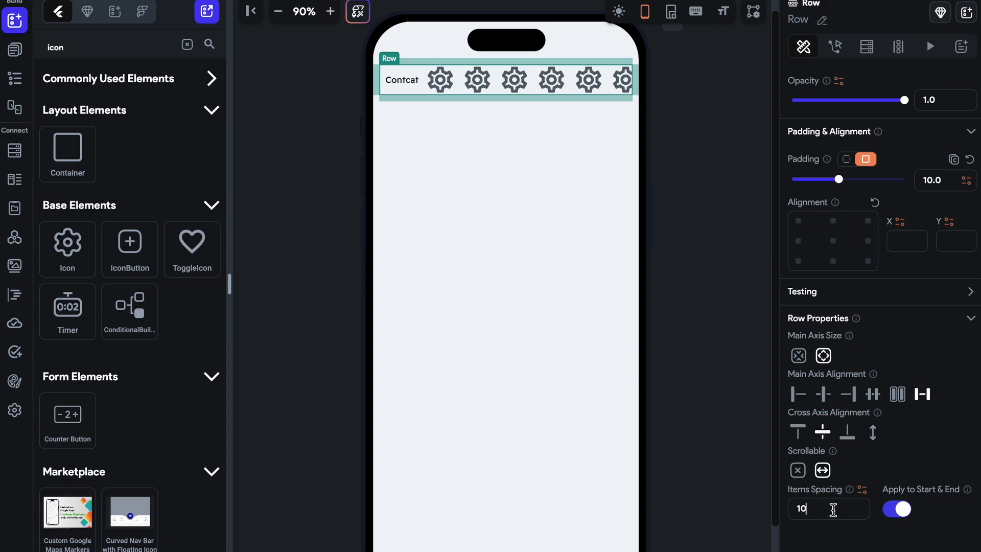
- Clear the widget search and replace the page's Row with an empty Column
left_click(187, 45)
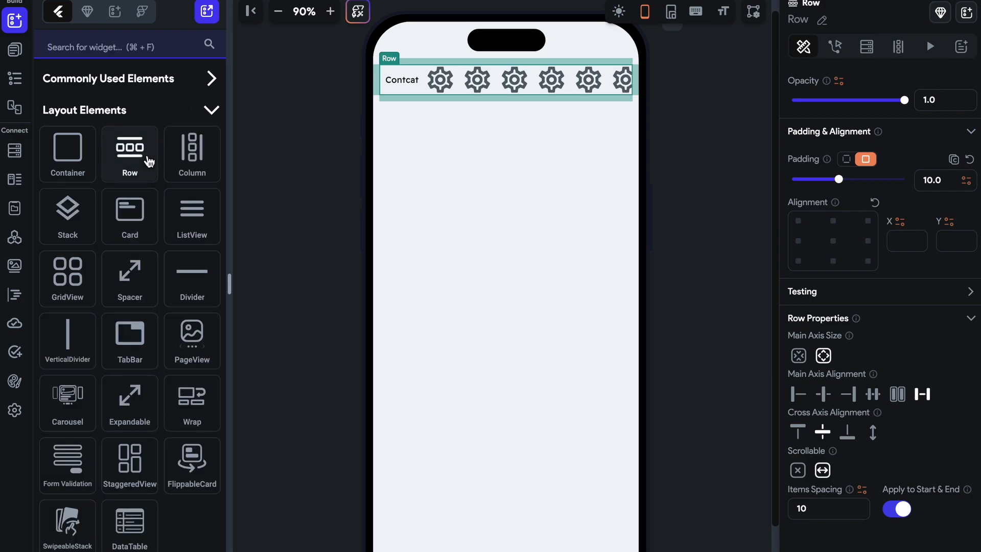
left_click_drag(192, 149, 521, 174)
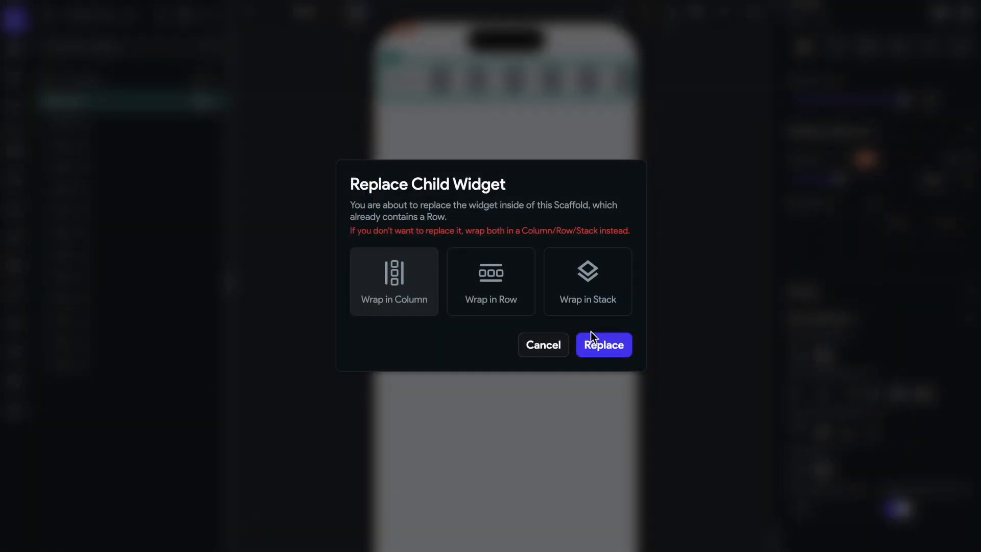
left_click(591, 342)
scroll(504, 348, "down", 3)
scroll(497, 269, "up", 4)
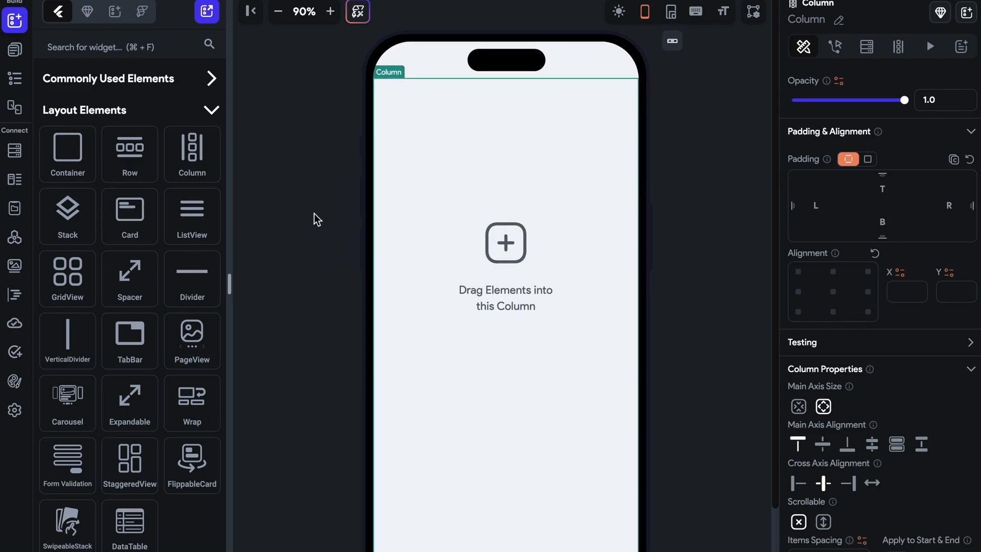
- Fill the Column with five stacked Containers and set its items spacing to 20
left_click_drag(68, 150, 390, 125)
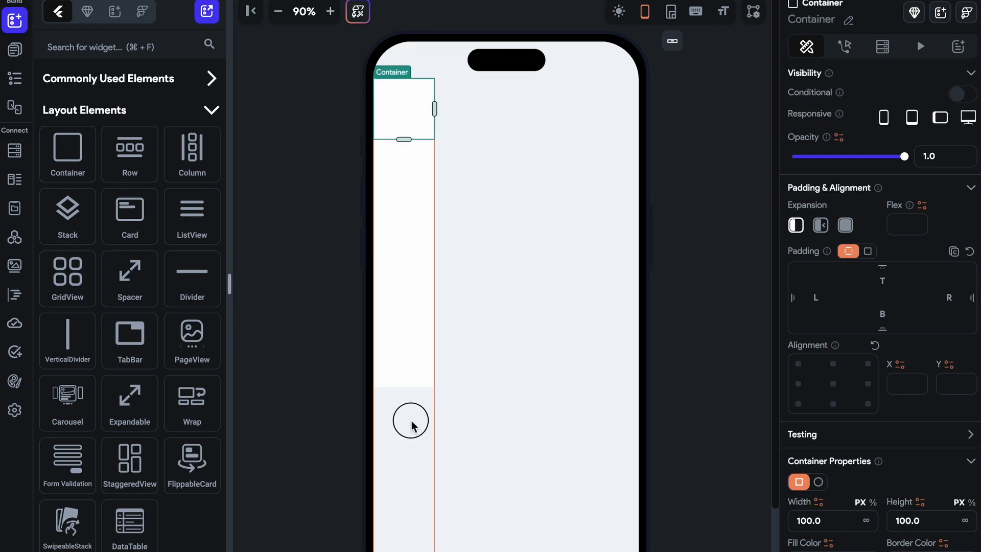
left_click(413, 427)
left_click(834, 547)
type("20")
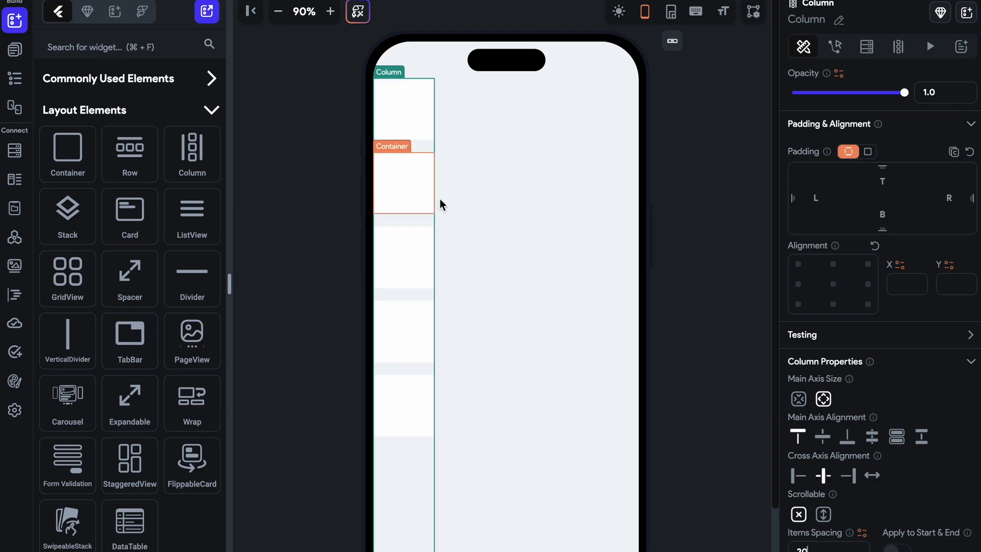
left_click(679, 300)
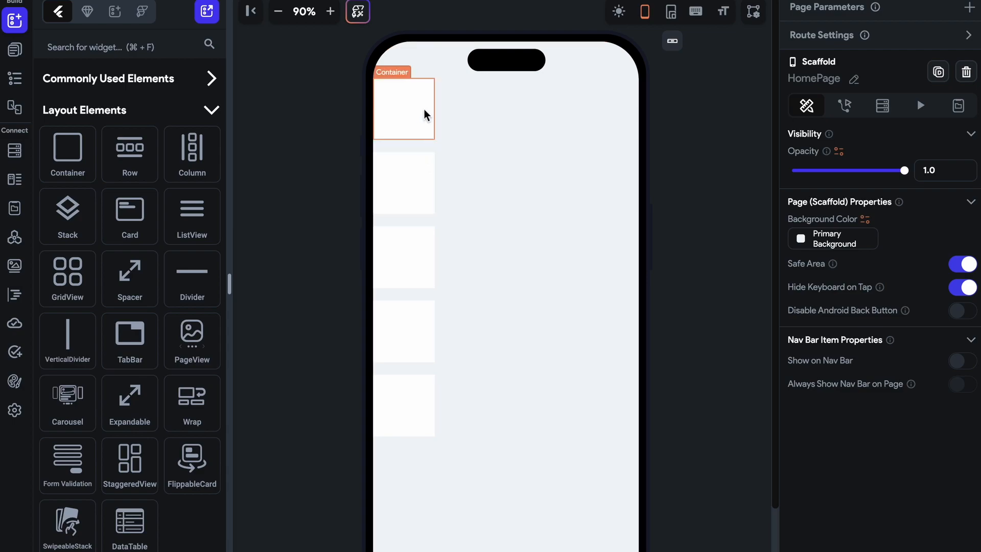
- Delete the stacked Containers and place a fresh empty Column on the page
left_click(397, 109)
key("Delete")
left_click(396, 109)
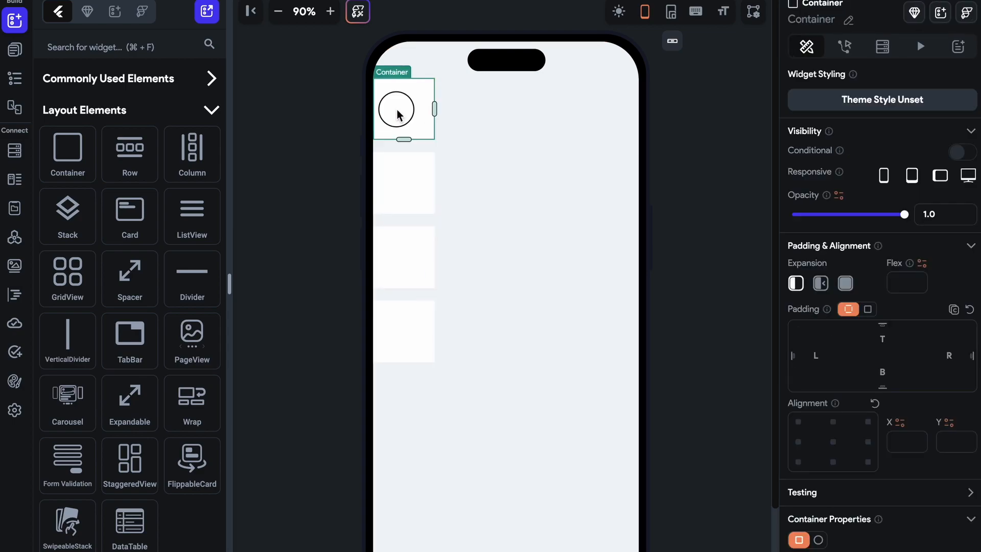
key("Delete")
key("Delete")
left_click_drag(188, 149, 521, 176)
- Find the Text widget, add one to the Column and duplicate it four times
left_click(125, 46)
type("text")
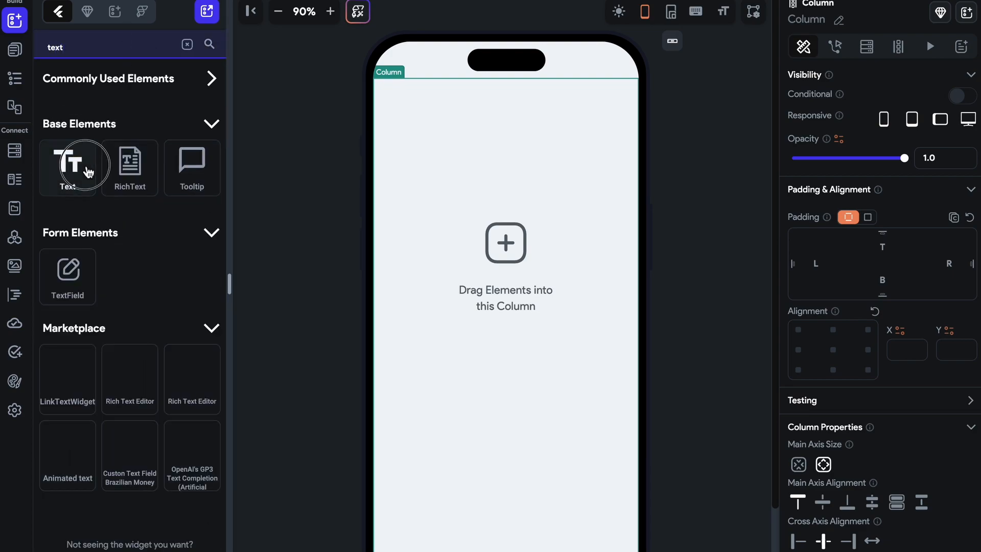
left_click_drag(60, 168, 387, 87)
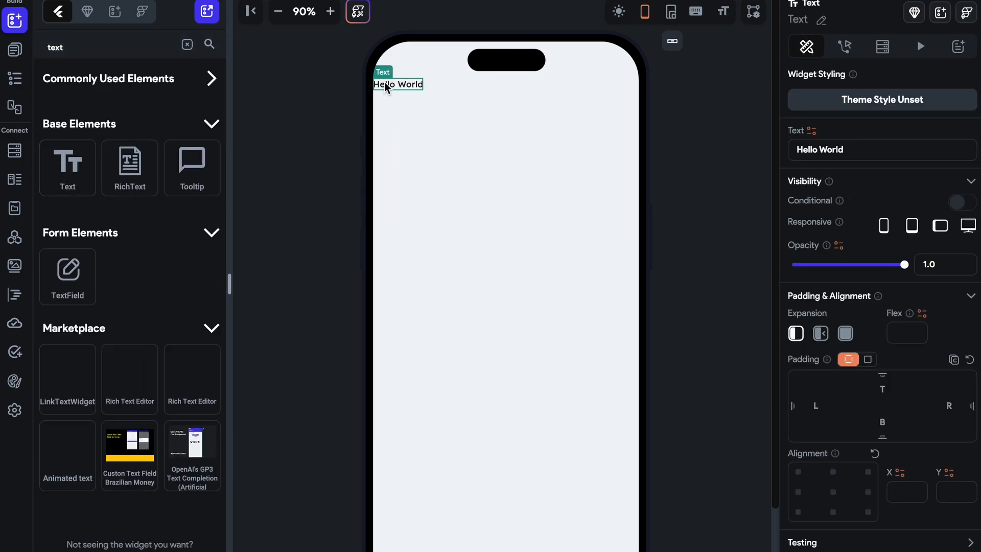
key("ctrl+d")
key("ctrl+d")
key("ctrl+d")
key("ctrl+d")
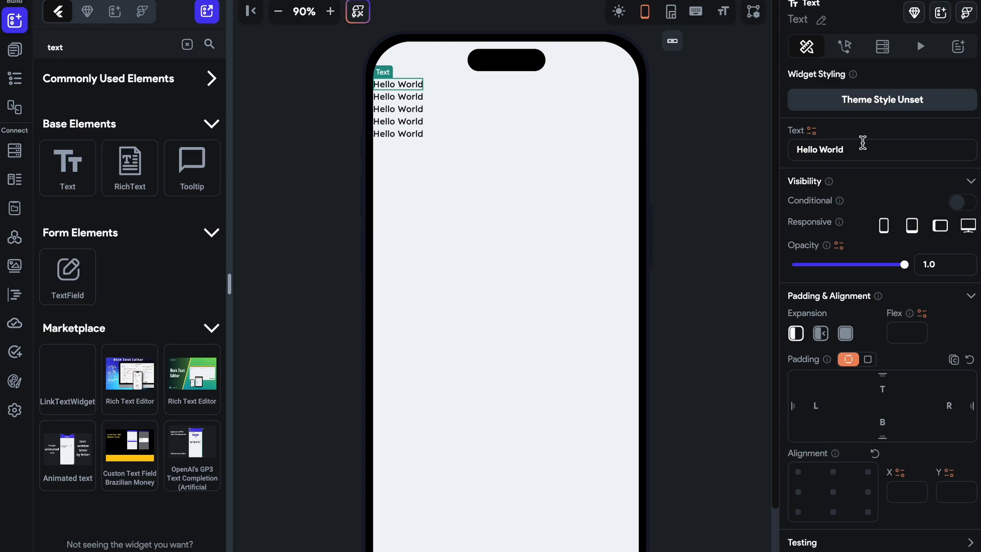
- Change the five Text widgets' contents to 1, 2, 3, 4 and 5 from top to bottom
left_click(861, 146)
type("1")
left_click(396, 98)
left_click(867, 150)
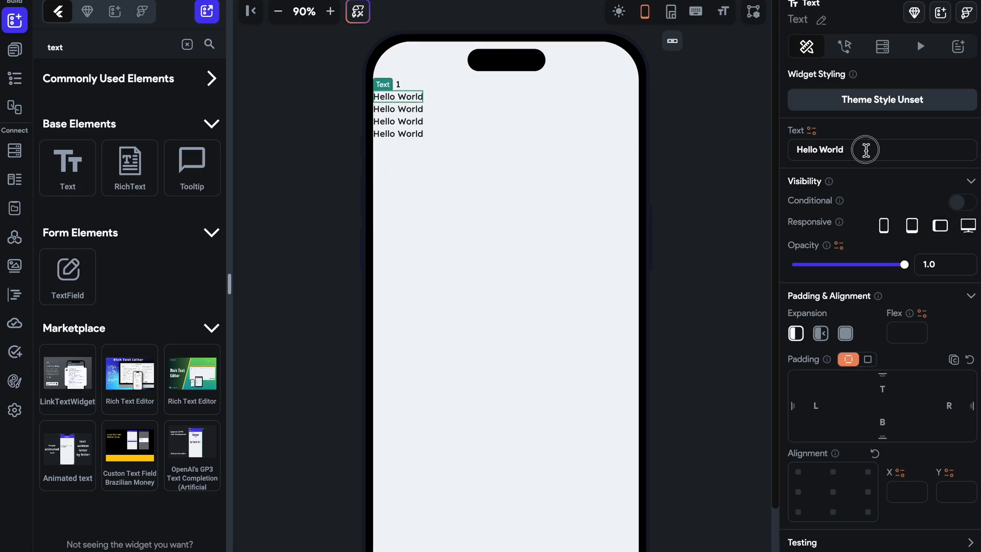
type("2")
left_click(397, 109)
left_click(842, 151)
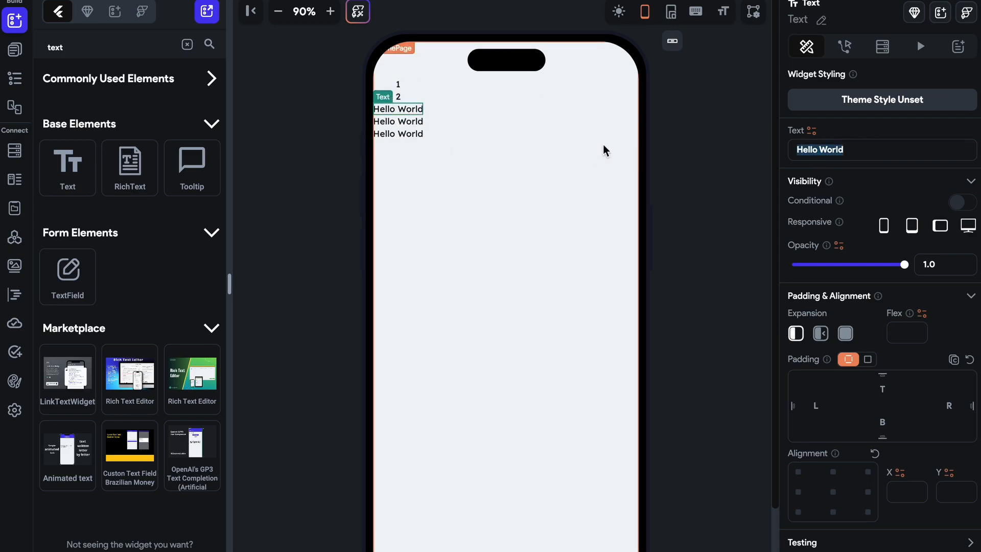
type("3")
left_click(397, 121)
left_click(843, 150)
type("4")
left_click(400, 145)
left_click(399, 134)
left_click(876, 149)
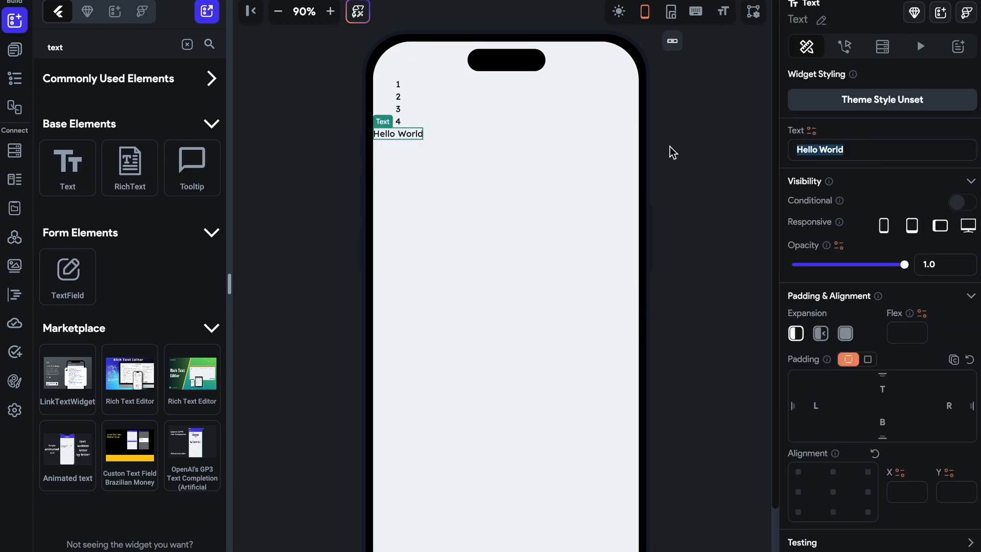
type("5")
left_click(488, 143)
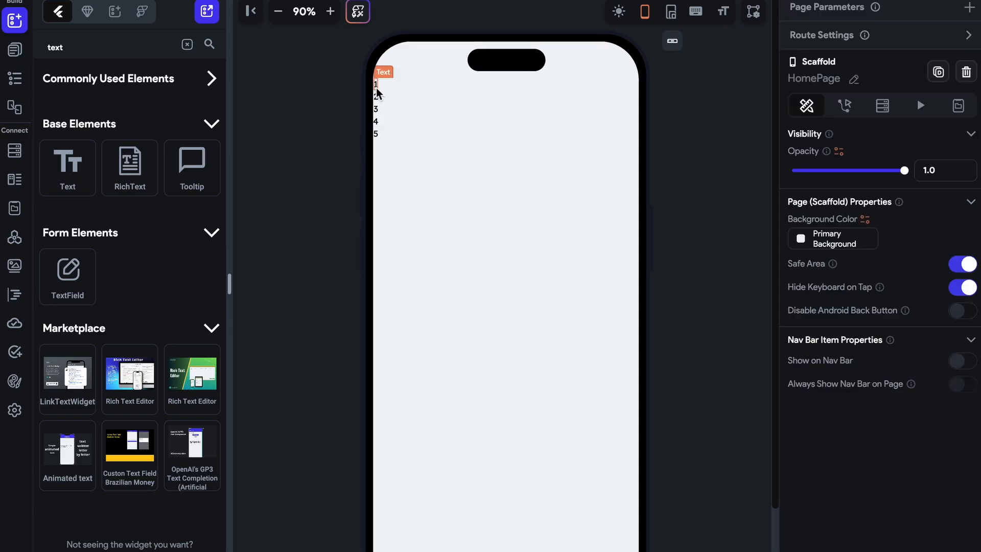
- Delete the Column holding the numbered texts, clear the widget search and place a new empty Column on the page
left_click(376, 152)
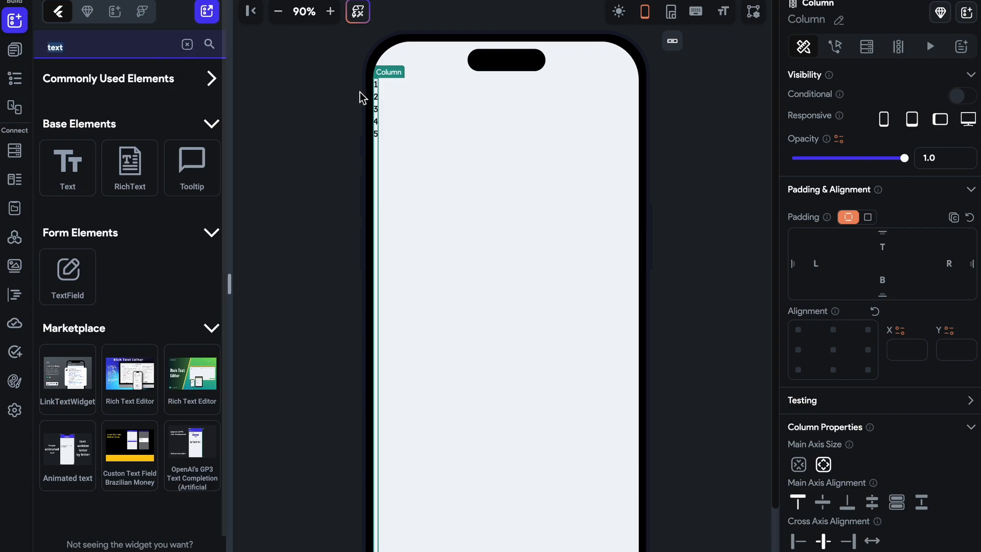
left_click(187, 44)
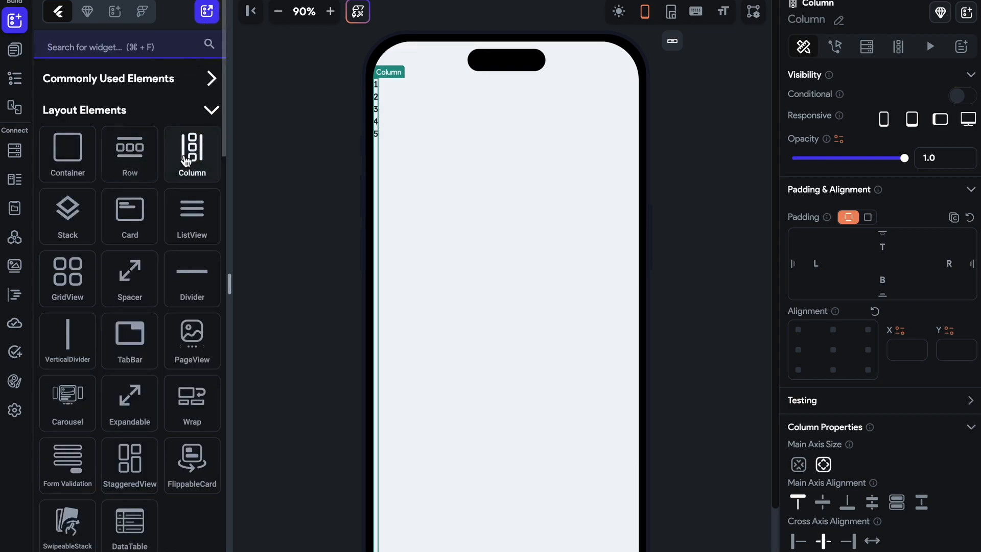
left_click(377, 148)
key("Delete")
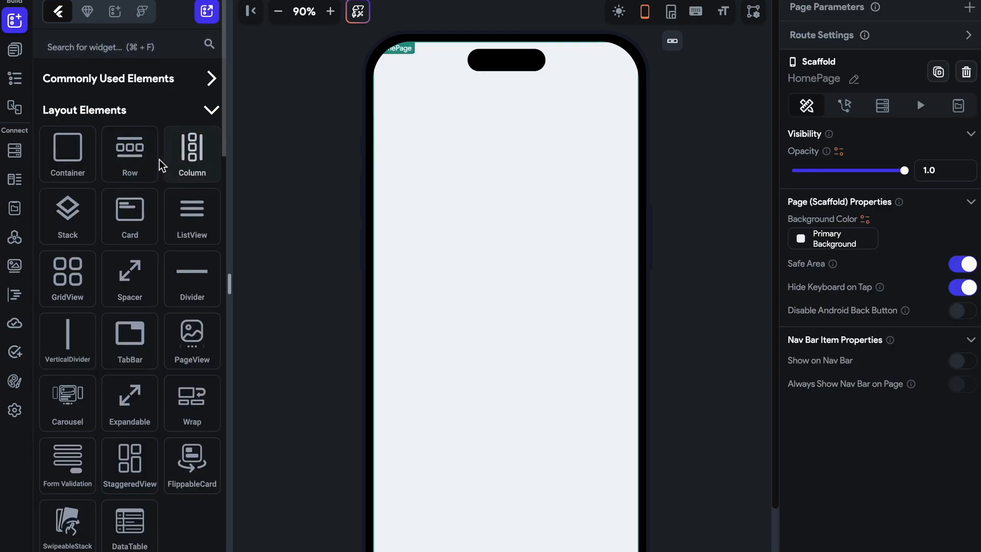
left_click_drag(179, 166, 461, 195)
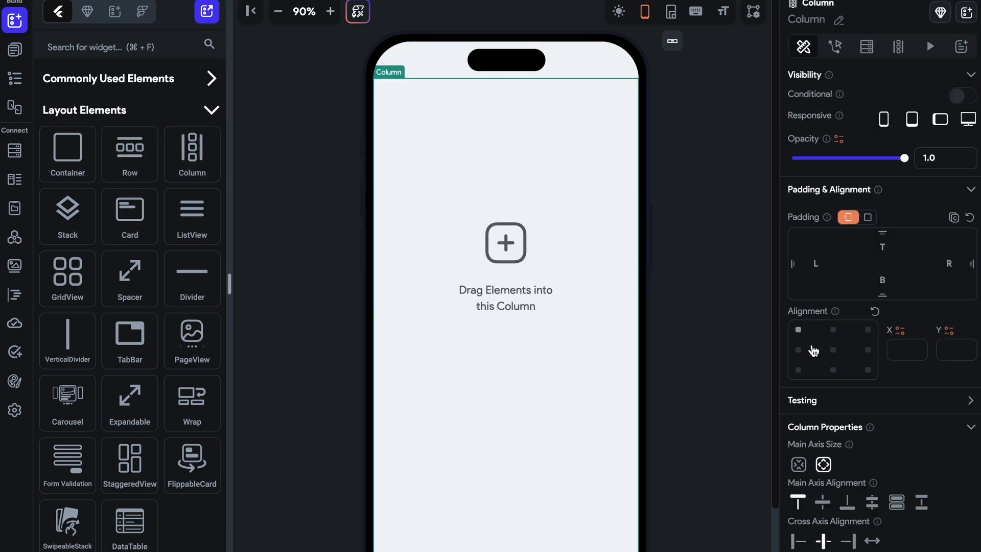
scroll(820, 436, "down", 1)
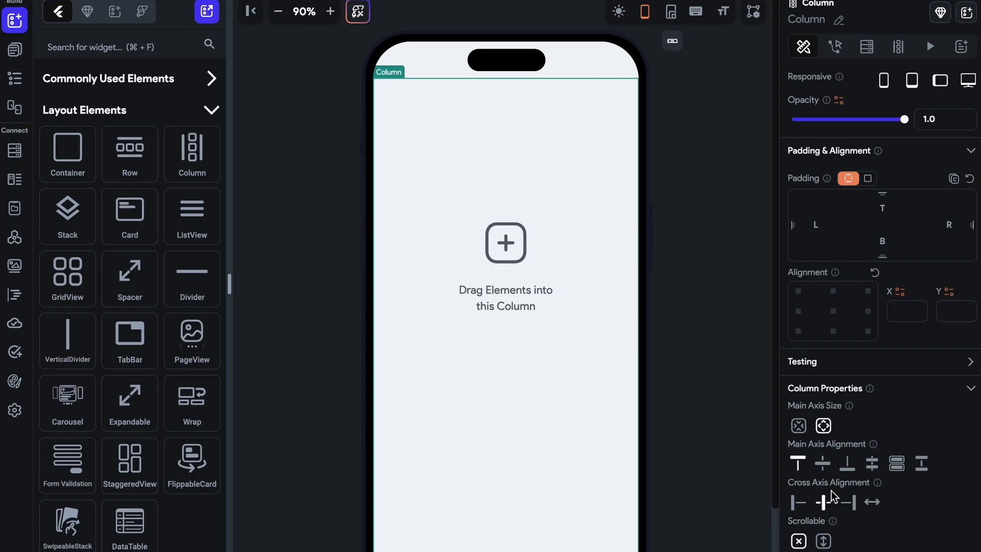
left_click(133, 167)
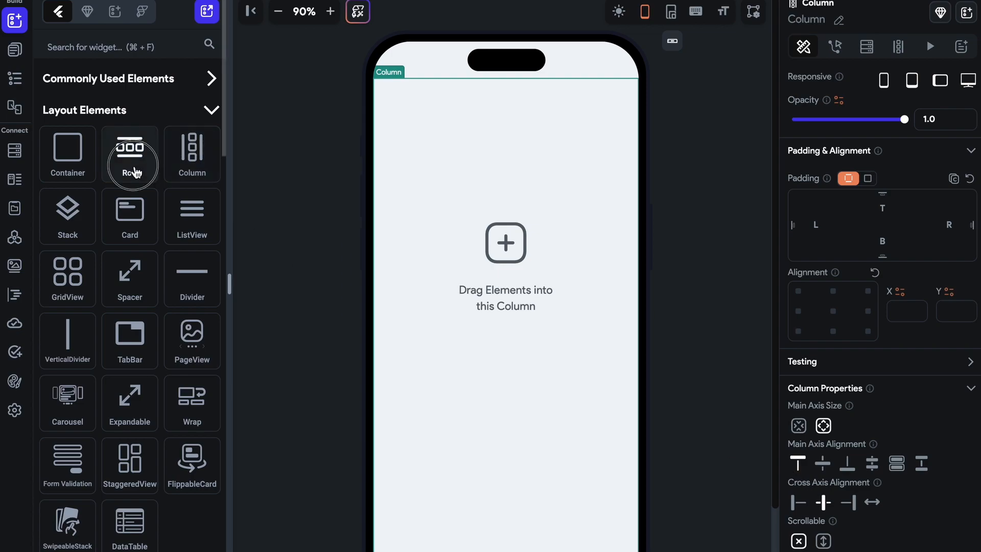
- Add a Row inside the Column and compare its layout properties with the Column's
left_click_drag(133, 169, 511, 186)
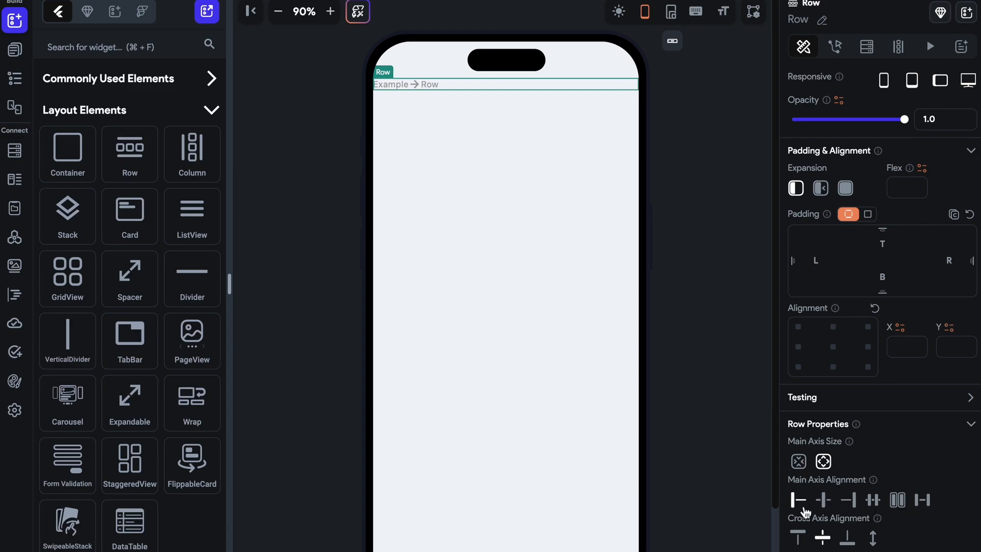
left_click(577, 261)
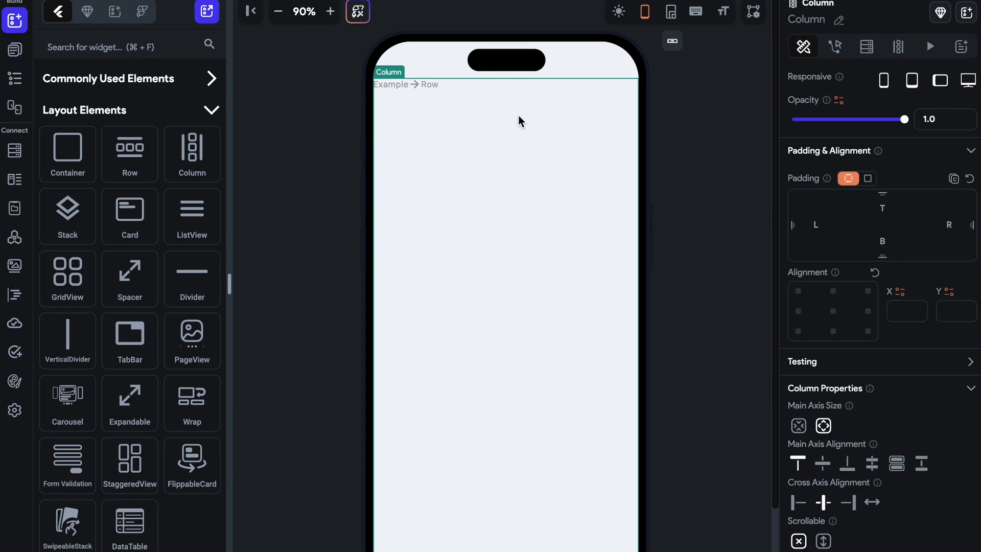
left_click(507, 88)
mouse_move(855, 430)
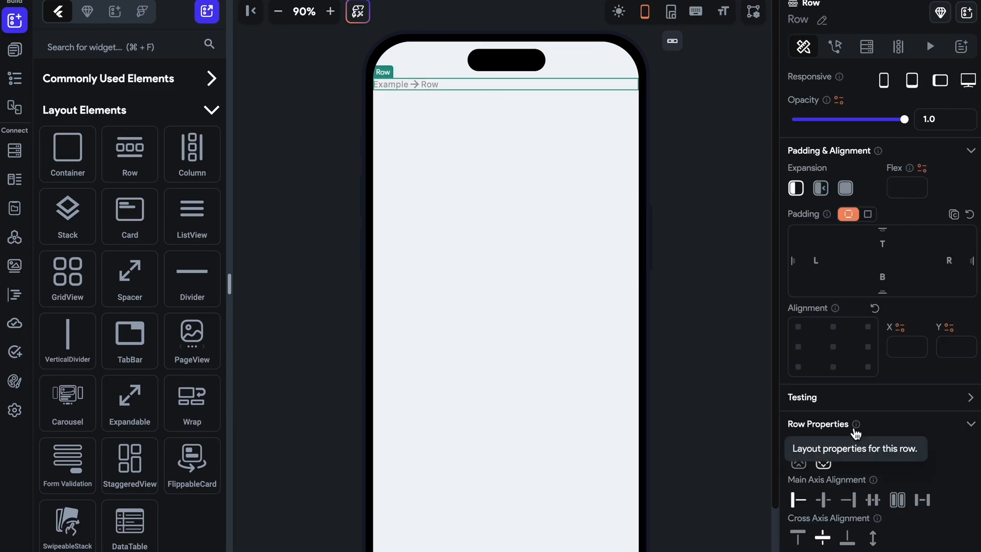
left_click(474, 117)
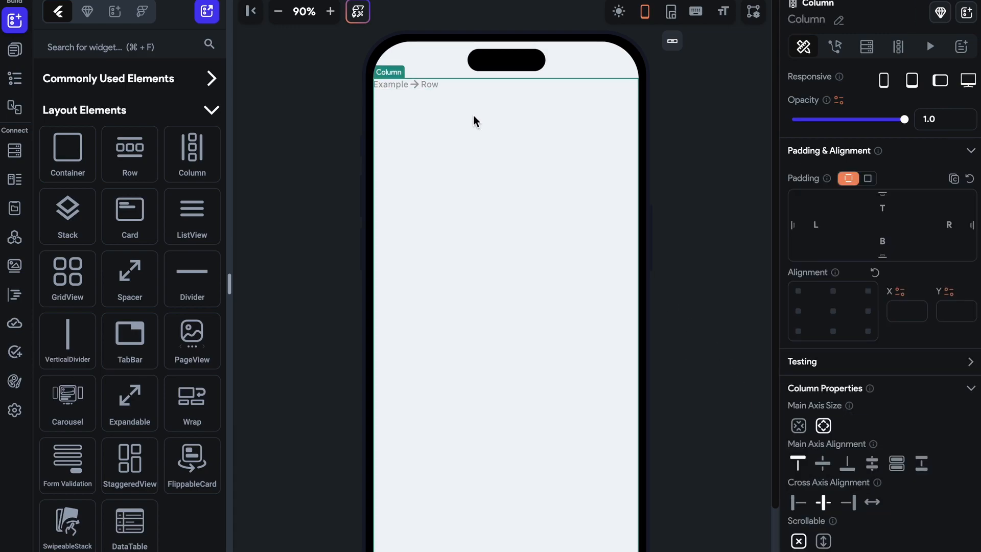
- Replace the Column on the page with a Stack
key("Delete")
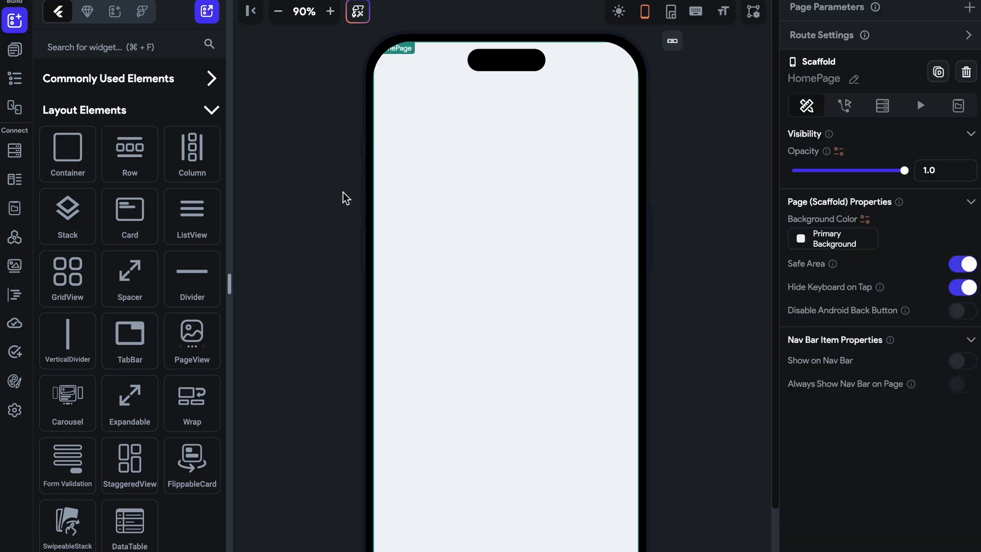
left_click_drag(77, 235, 446, 134)
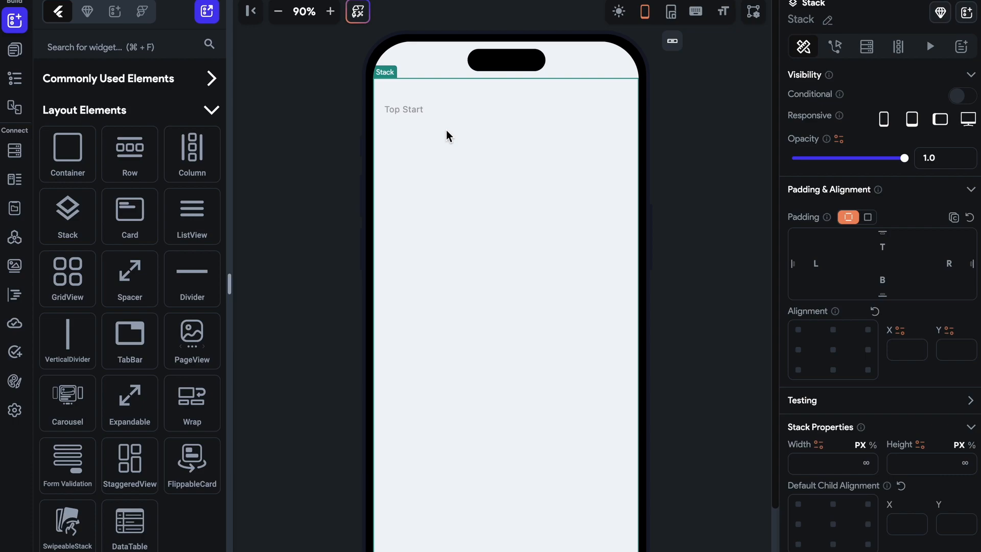
- Find the Image widget and place it at the centre of the Stack
left_click(138, 46)
type("image")
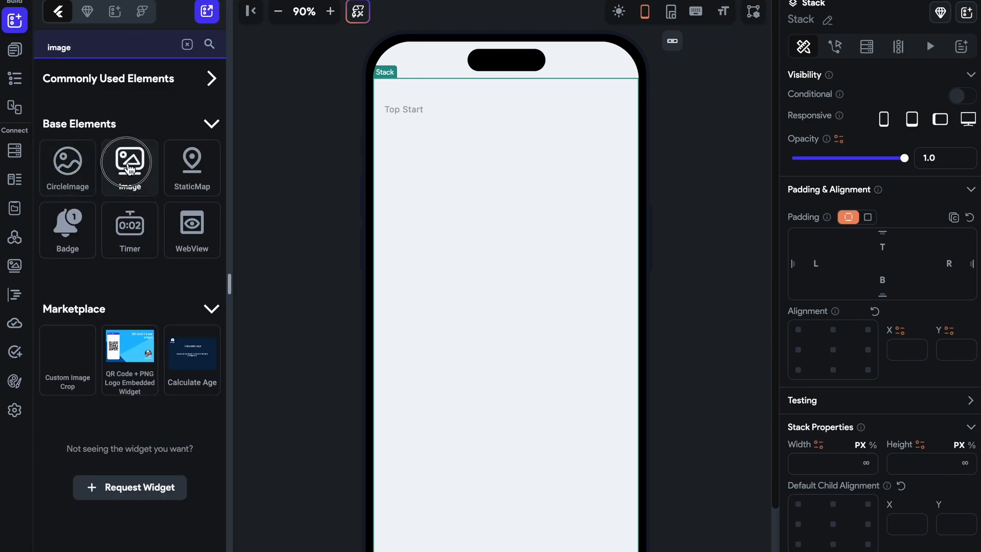
left_click_drag(129, 169, 506, 224)
- Add a Container to the Stack and position it over the middle of the image
left_click(193, 46)
left_click_drag(76, 153, 476, 186)
left_click_drag(519, 320, 507, 341)
left_click(685, 368)
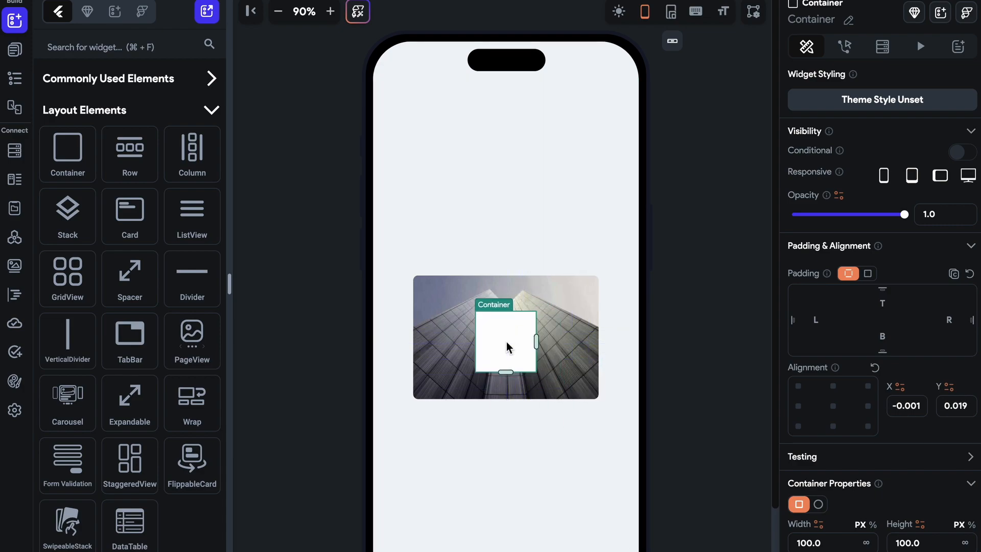
- Set the Stack's width to 100 px and stretch it across the screen to about 484 px
scroll(674, 358, "down", 3)
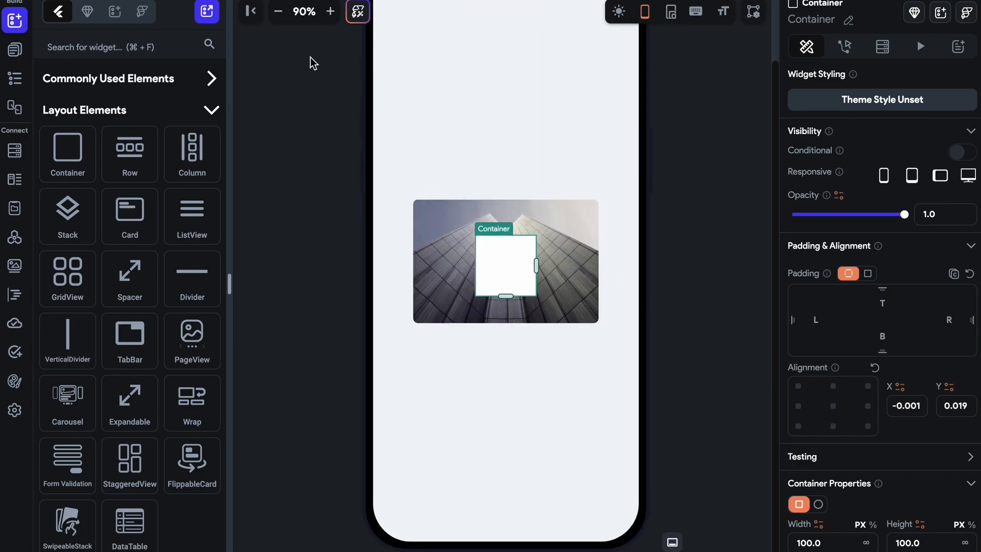
left_click(278, 11)
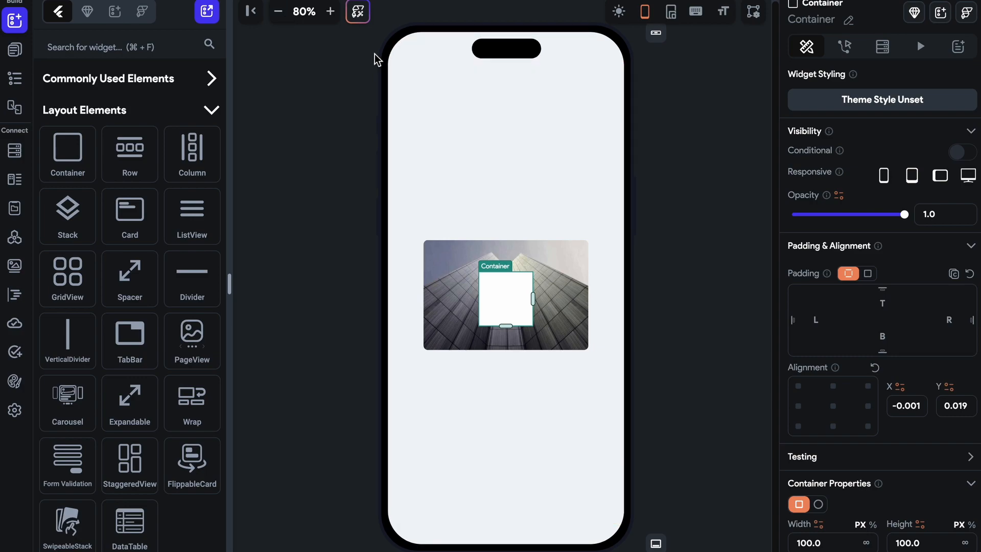
left_click(332, 14)
left_click(333, 15)
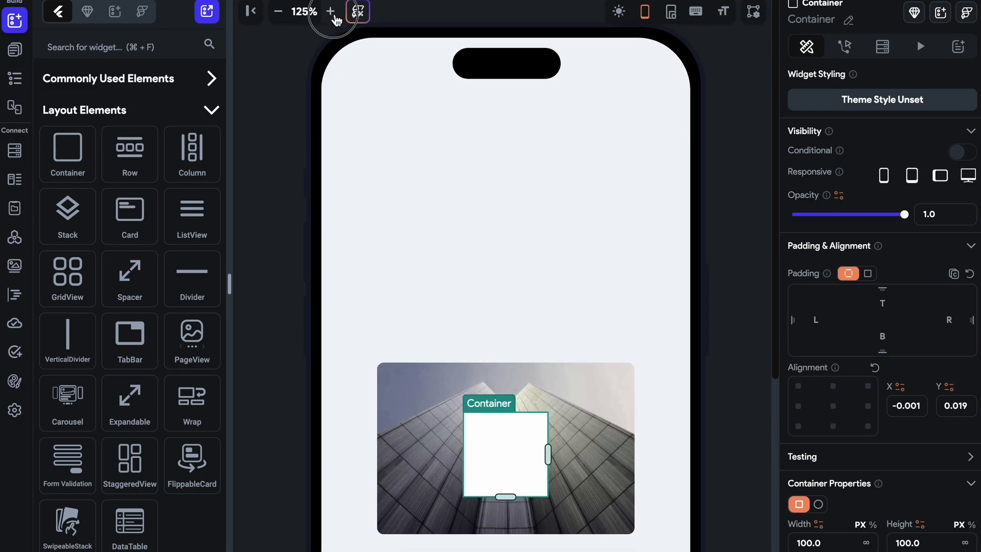
left_click(333, 16)
scroll(570, 311, "down", 6)
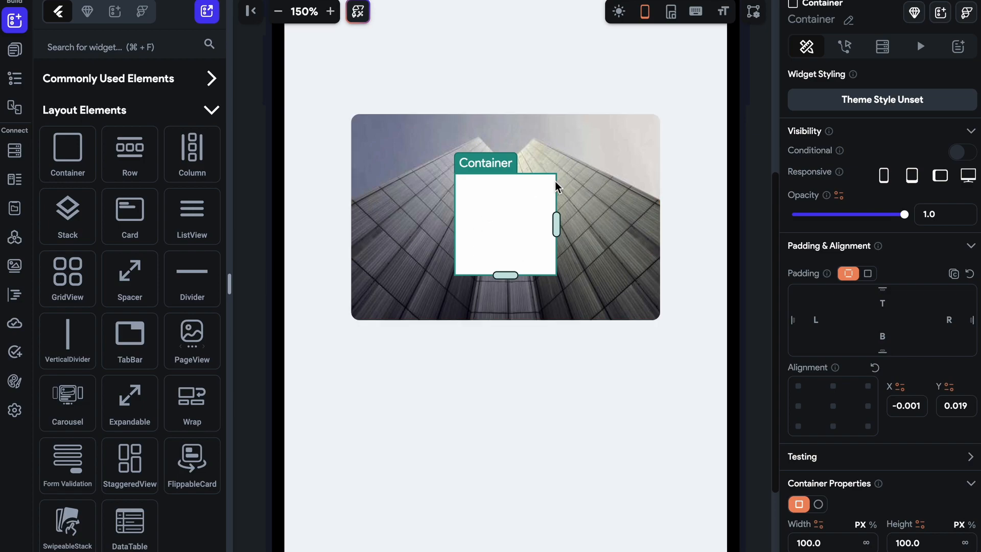
left_click(517, 432)
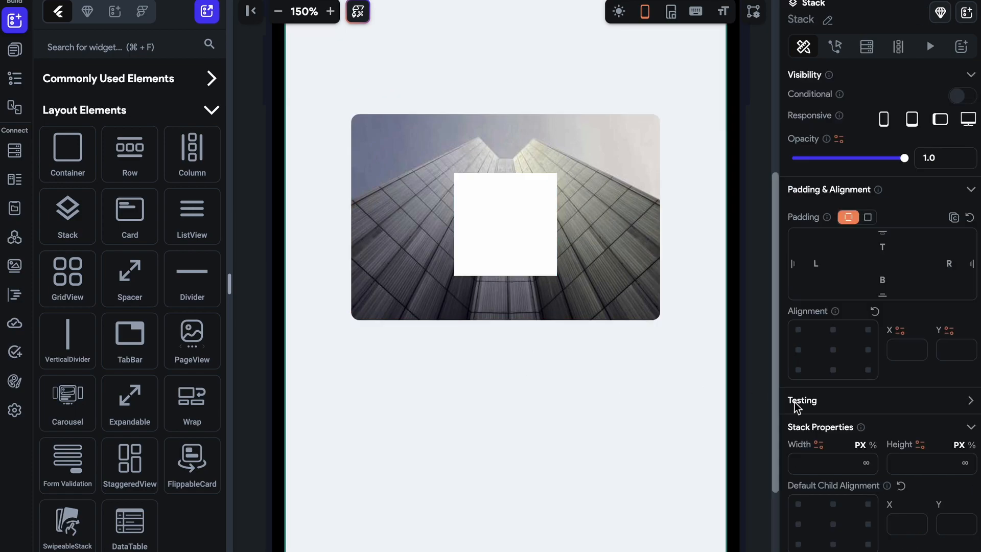
scroll(829, 431, "down", 1)
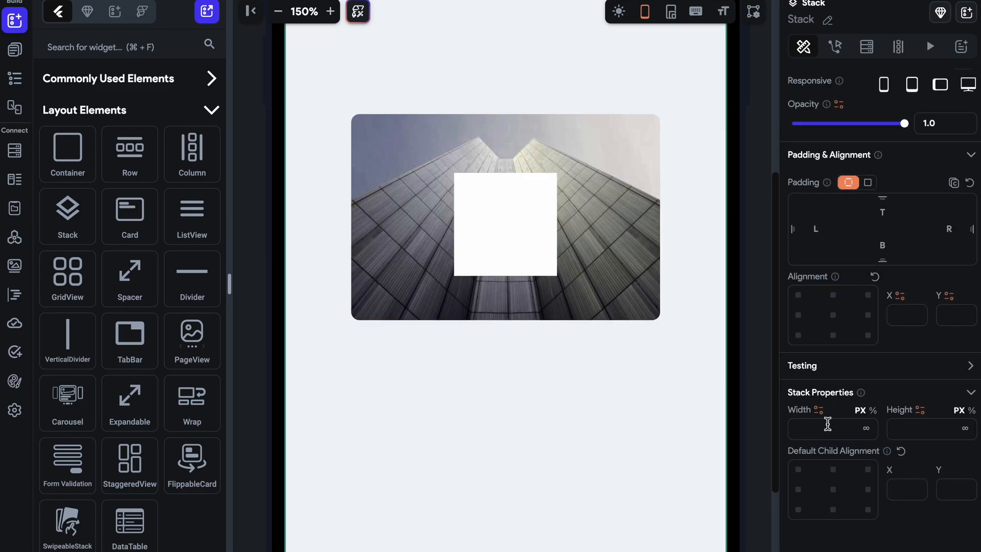
left_click(828, 423)
type("100")
left_click_drag(387, 217, 781, 284)
- Set the Stack's height to 20 px and stretch it down to about 389 px
type("20")
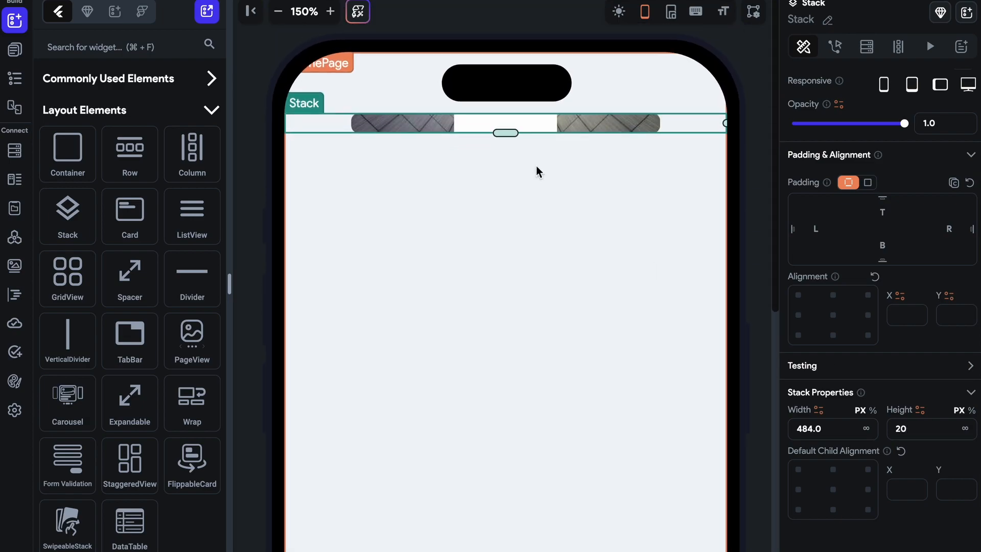
left_click_drag(508, 133, 505, 508)
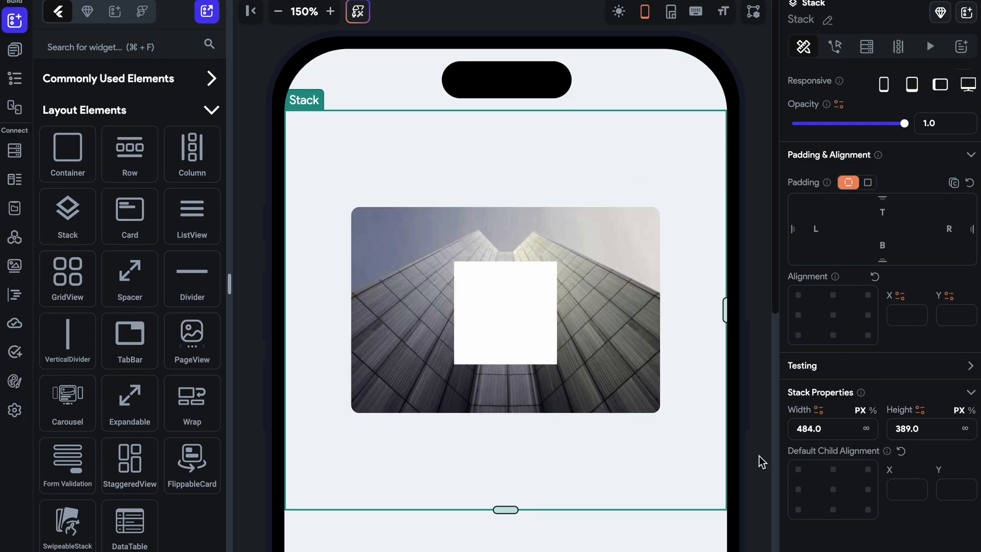
- Set the Stack's default child alignment to bottom centre
left_click(833, 510)
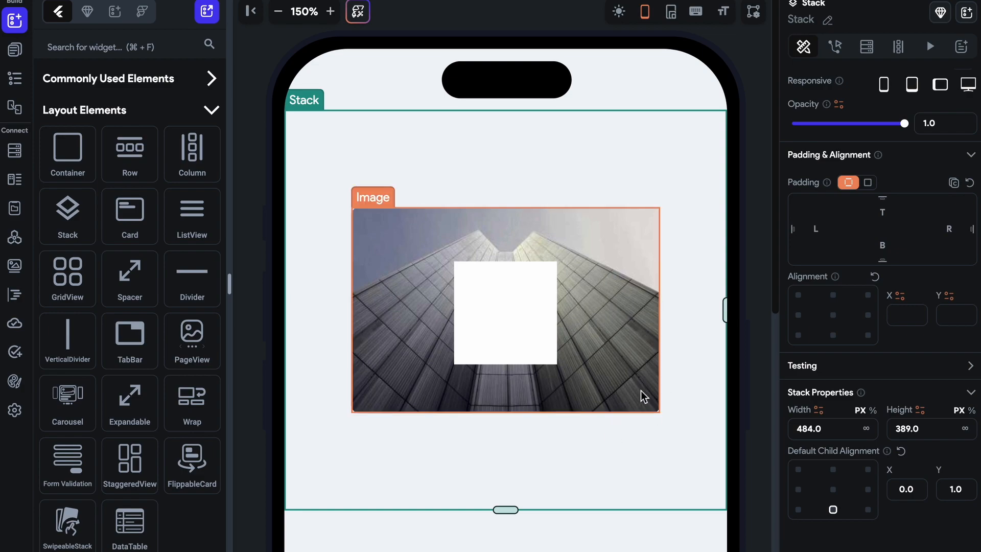
left_click(625, 383)
left_click(596, 431)
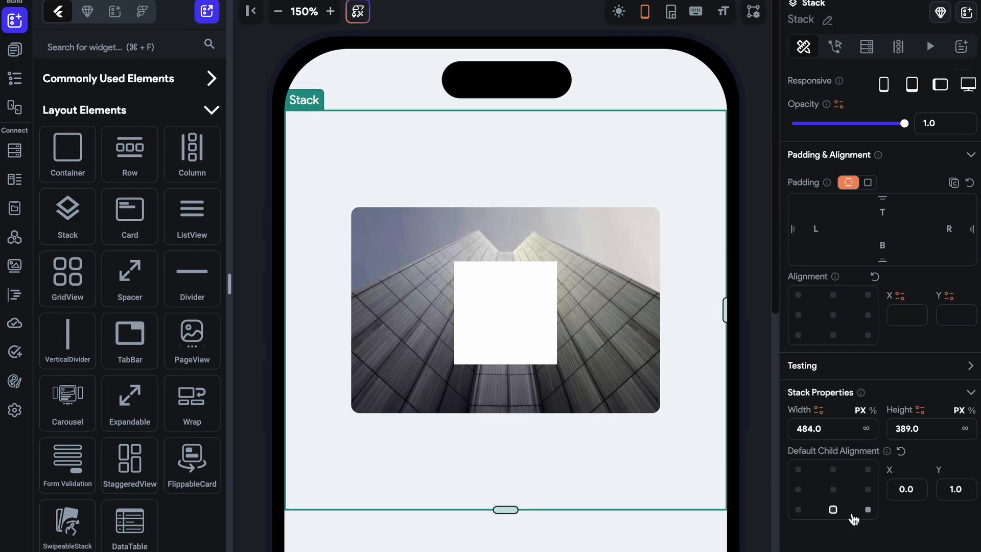
- Reset the individual alignment of both the Container and the Image inside the Stack
left_click(563, 351)
left_click(554, 345)
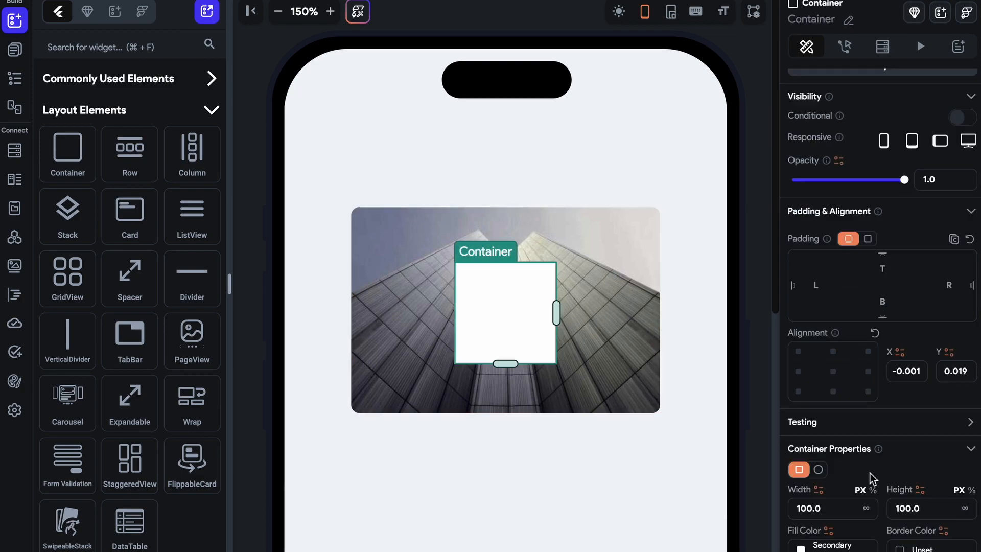
left_click(875, 333)
left_click(630, 354)
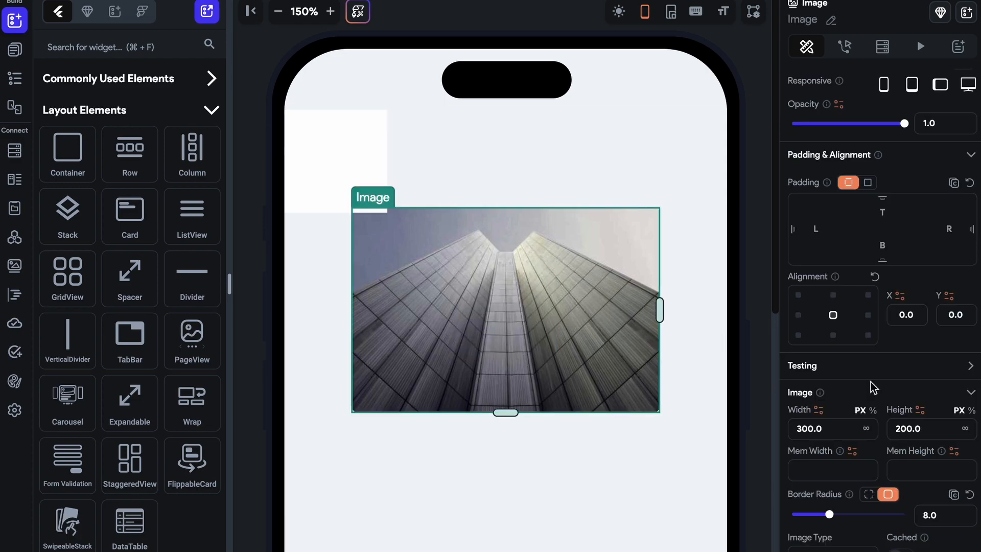
left_click(875, 276)
- Try the Stack's default child alignment at bottom centre, top right and bottom left, ending at centre
left_click(580, 407)
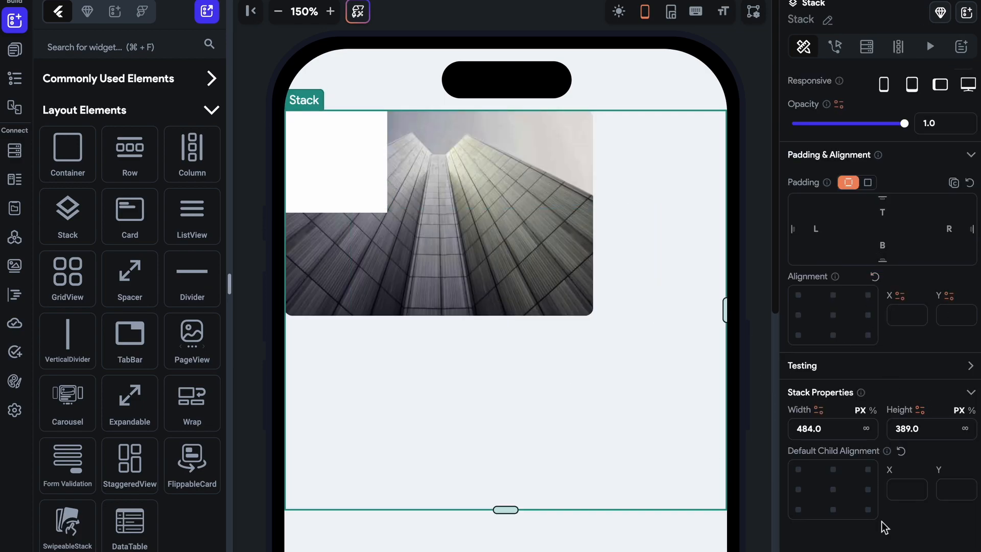
left_click(833, 510)
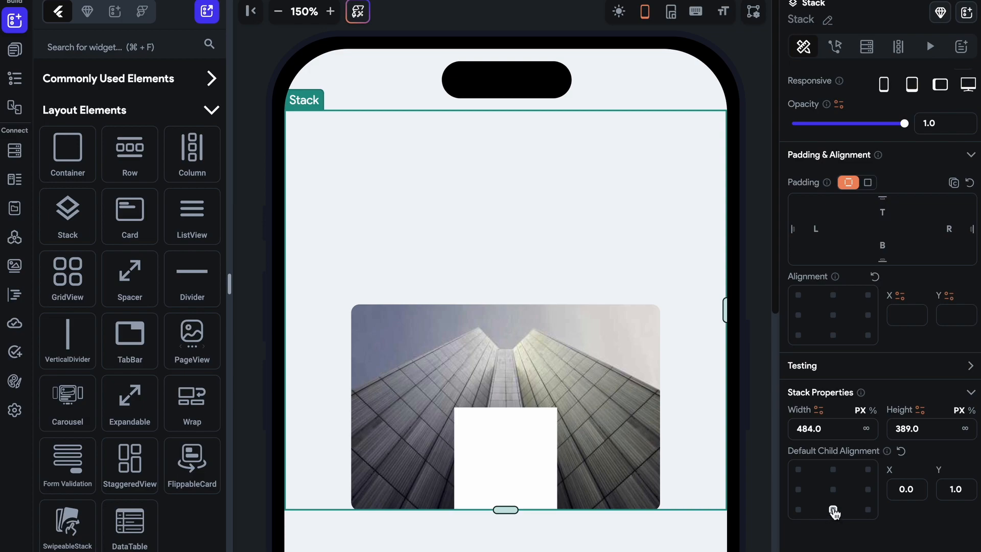
left_click(867, 470)
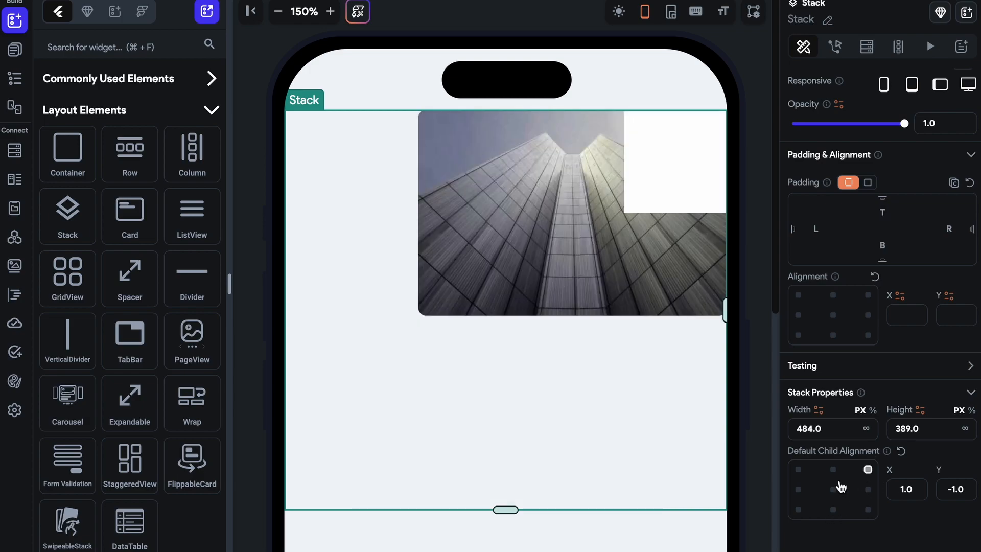
left_click(797, 509)
left_click(833, 489)
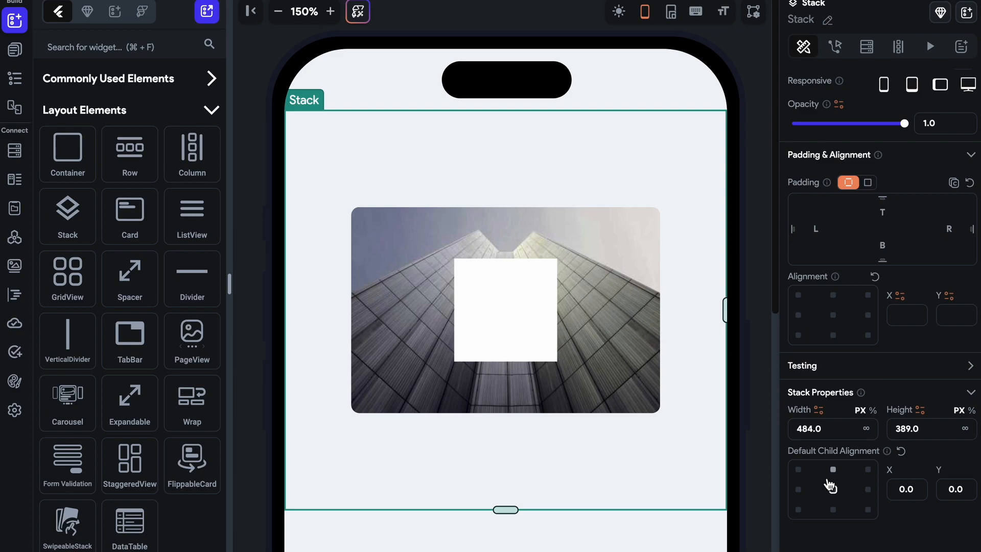
- Replace the Stack on the page with a Card and review the Card's properties
key("Delete")
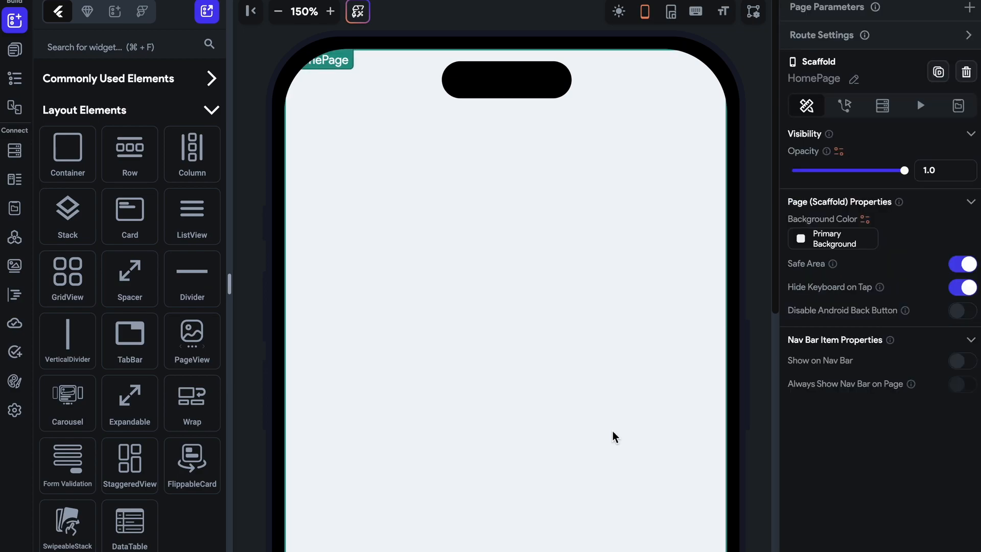
left_click_drag(145, 235, 453, 239)
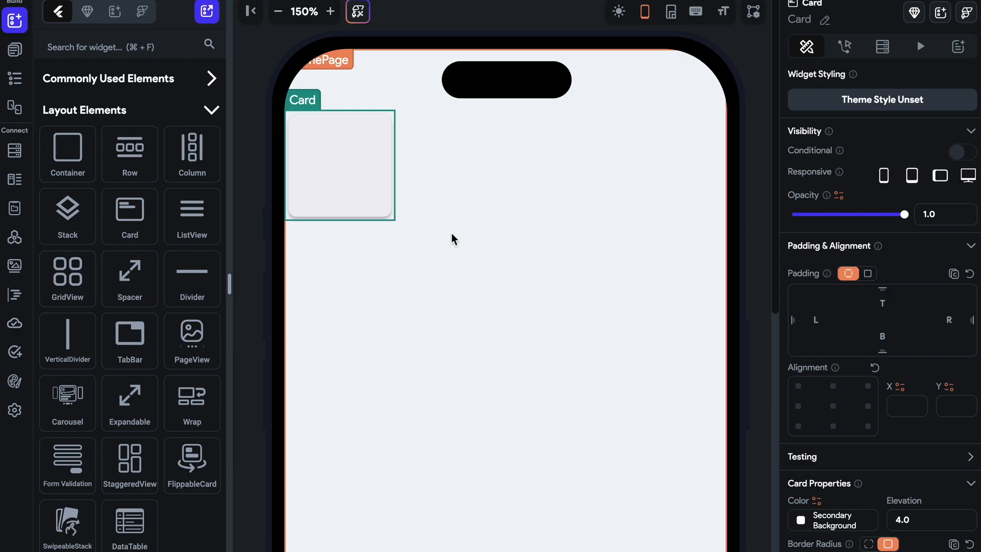
left_click(470, 227)
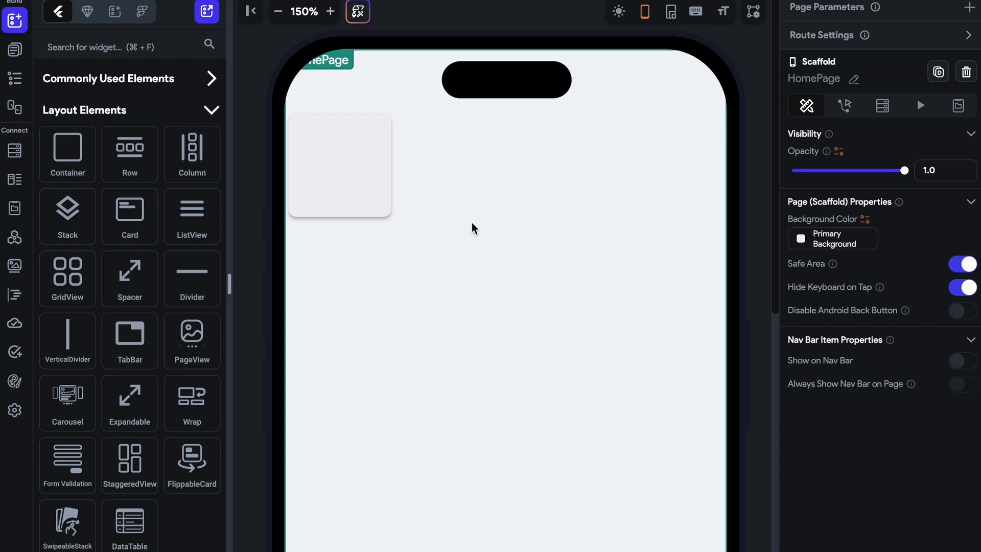
left_click(392, 218)
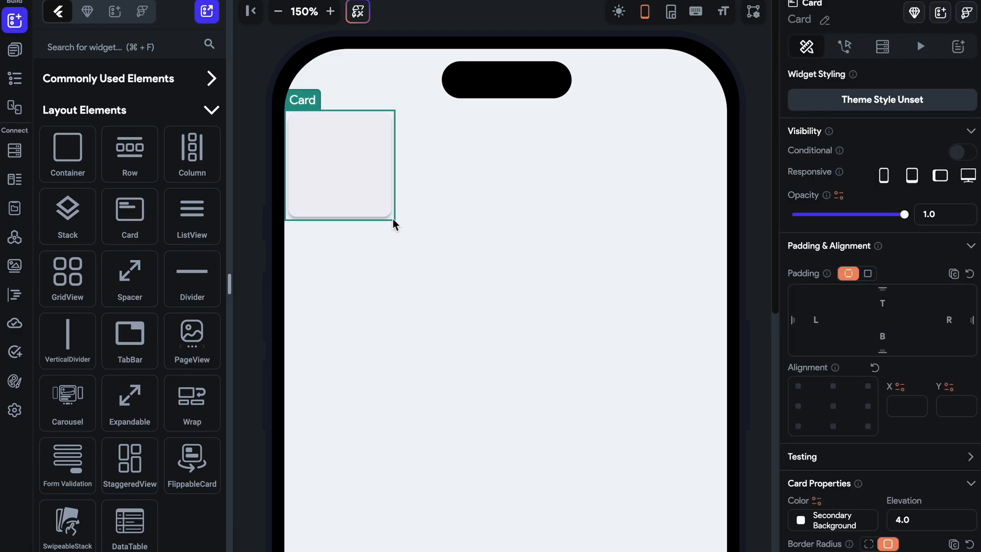
left_click(503, 196)
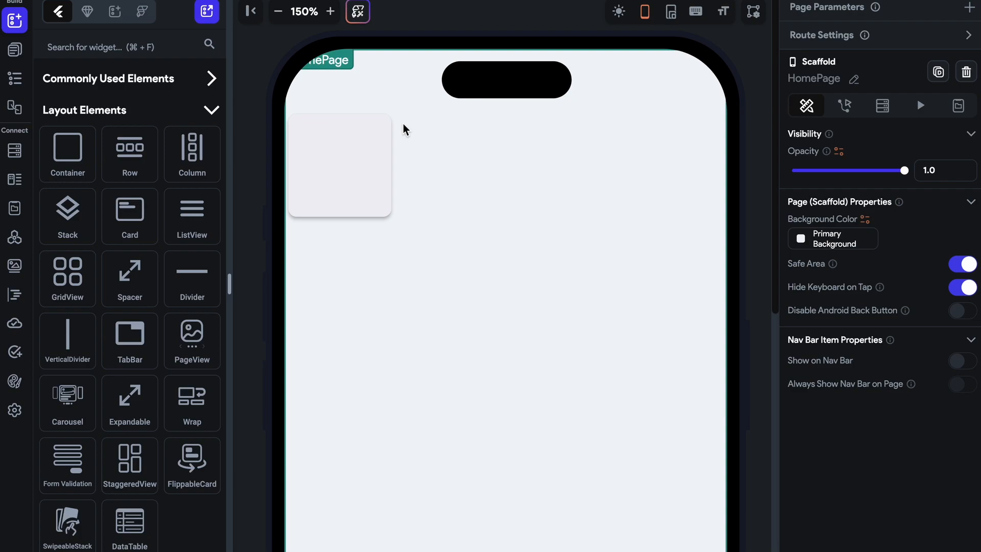
left_click(362, 176)
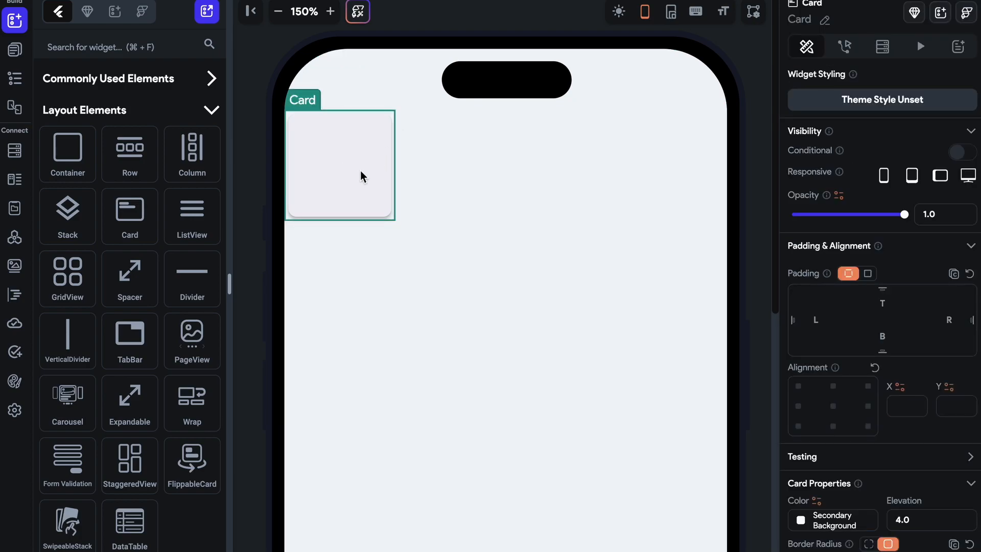
scroll(823, 316, "down", 2)
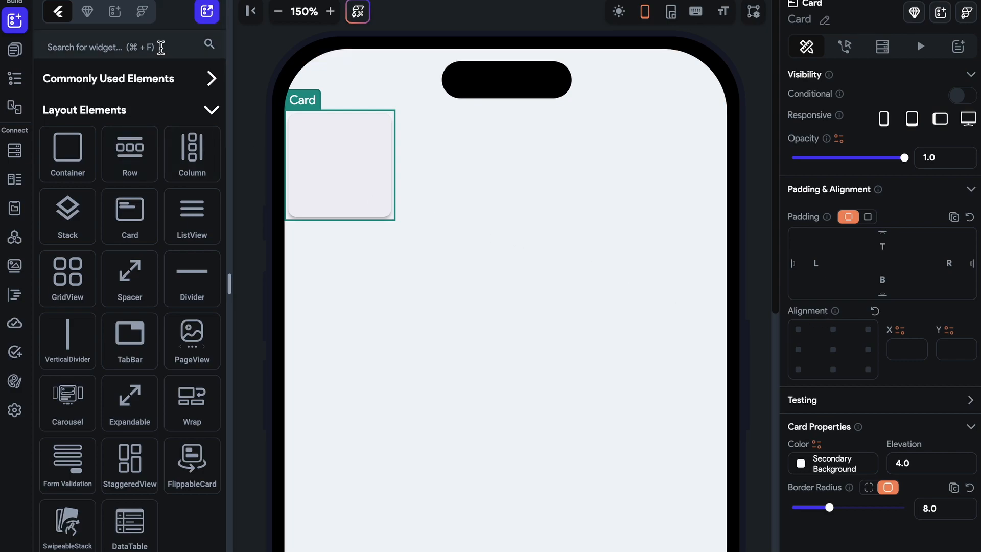
left_click(160, 48)
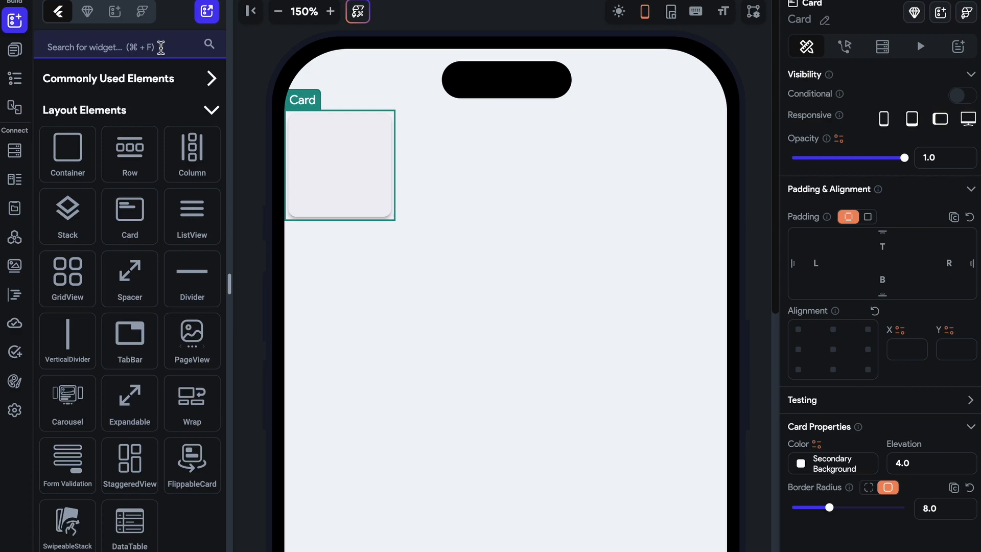
type("image")
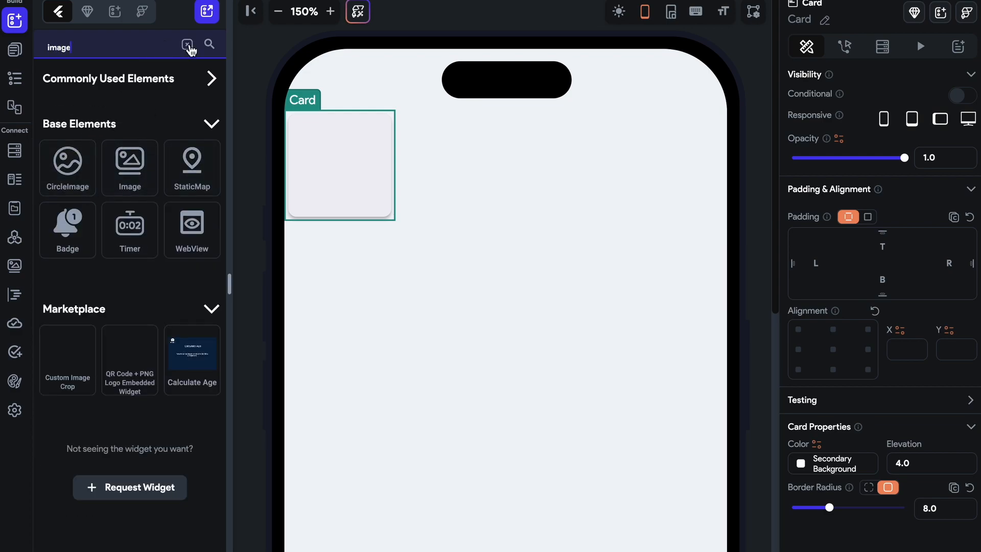
left_click(188, 46)
- Add a Container inside the Card and give it a uniform padding of 10 on all sides
left_click_drag(68, 154, 390, 158)
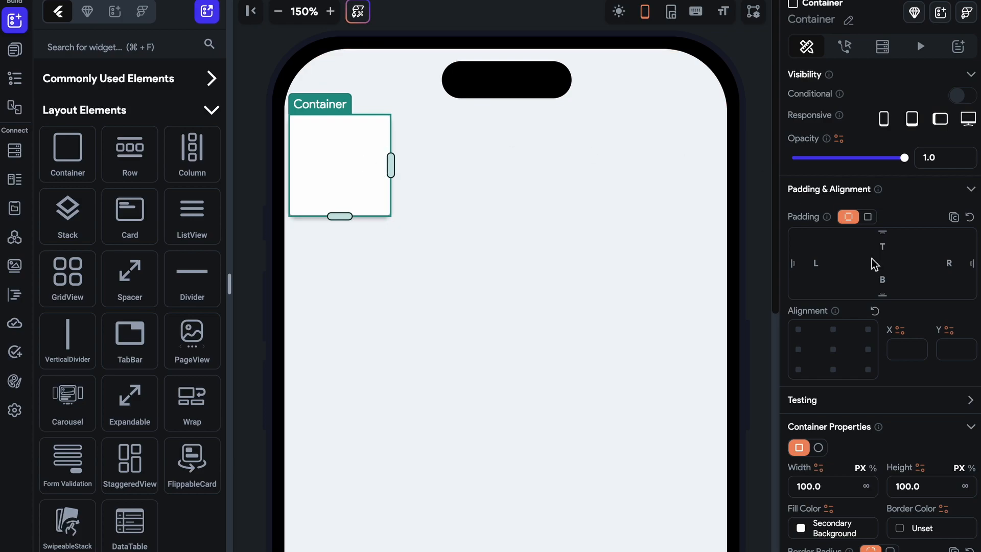
left_click(867, 217)
left_click(940, 240)
type("10")
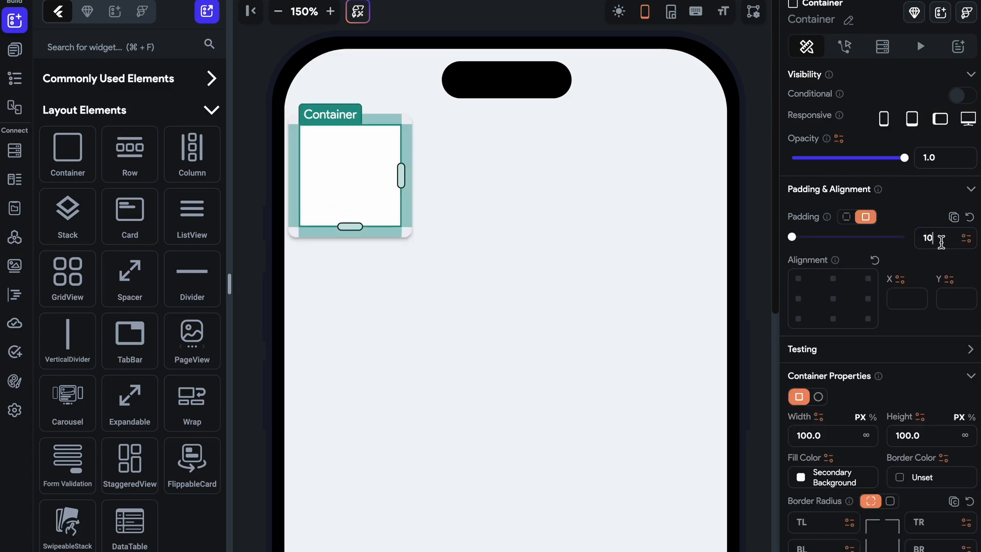
- Stretch the Container inside the Card to a width of 420
left_click(416, 236)
left_click(402, 188)
left_click_drag(402, 188, 674, 225)
left_click(674, 222)
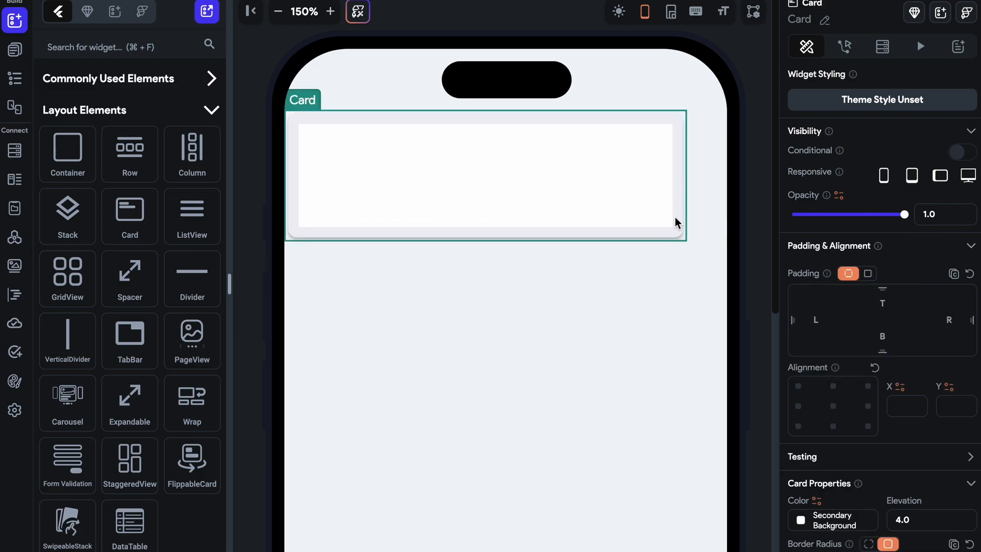
left_click(632, 193)
left_click_drag(672, 176, 731, 190)
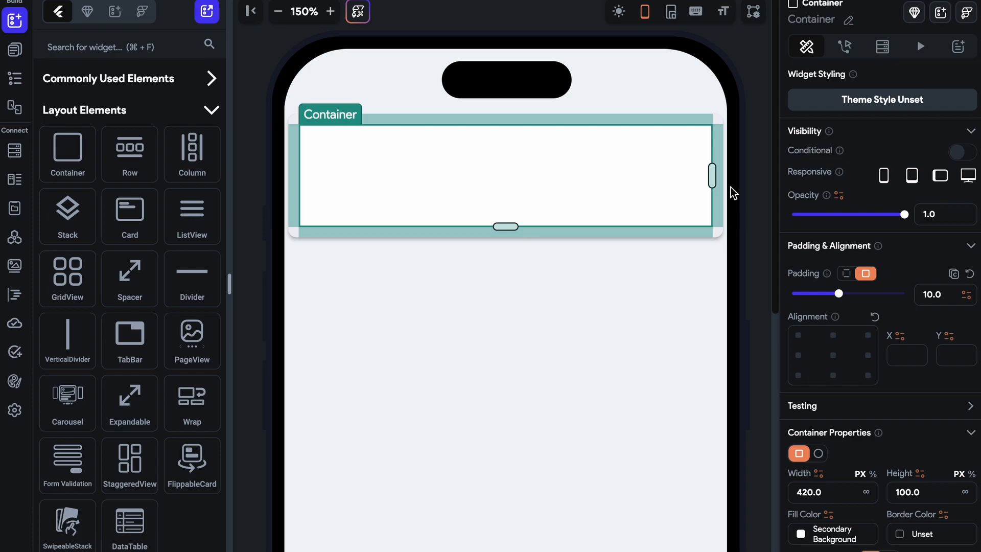
- Delete the Container from the Card and add a Text element inside the Card instead
key("Delete")
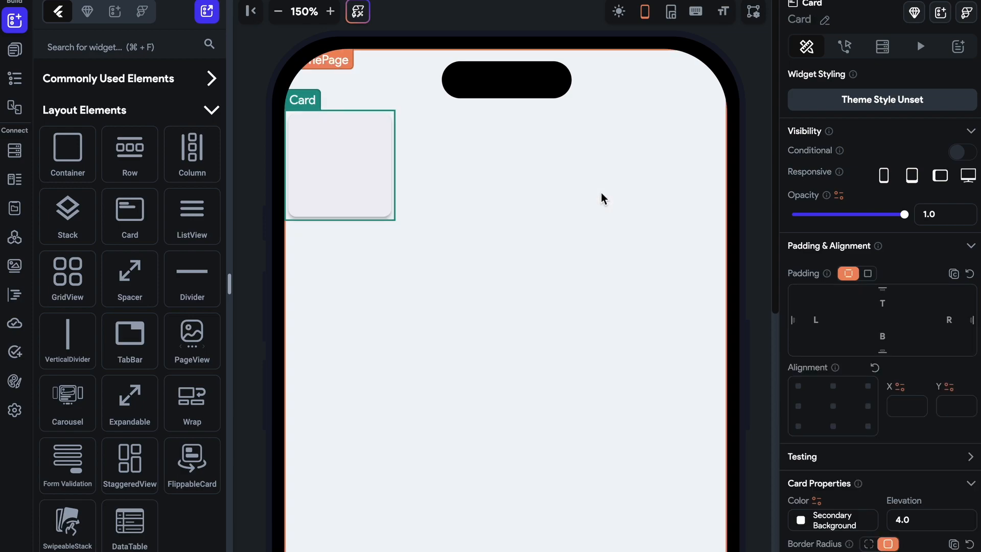
left_click(143, 48)
type("text")
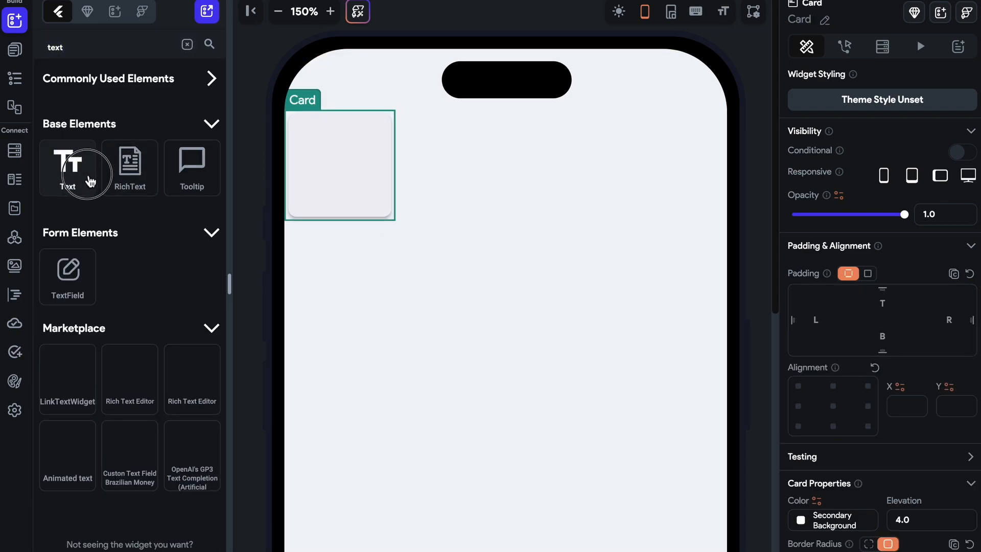
left_click(90, 180)
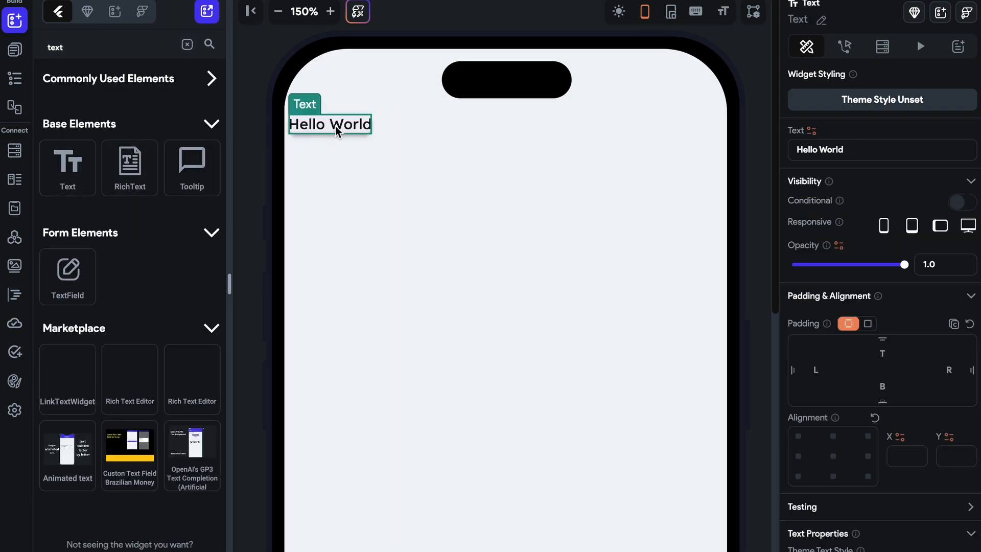
- Replace the Text element's content with the copied clipboard string, pasted repeatedly to make a long multi-line block
left_click(903, 152)
key("ctrl+a")
type("CAESUENnMVVaWGgwWDJWaGNqYzBZek40R0FJaUl4SVNDZ3RJWld4c2J5QlhiM0pzWkVBR3FBRUErZ01BOGdVSkNRQUFBQUFBQVBBL1lnRENBUUE9CAESUENnMVVaWGgwWDJWaGNqYzBZek40R0FJaUl4SVNDZ3RJWld4c2J5QlhiM0pzWkVBR3FBRUErZ01BOGdVSkNRQUFBQUFBQVBBL1lnRENBUUE9CAESUENnMVVaWGgwWDJWaGNqYzBZek40R0FJaUl4SVNDZ3RJWld4c2J5QlhiM0pzWkVBR3FBRUErZ01BOGdVSkNRQUFBQUFBQVBBL1lnRENBUUE9")
key("ctrl+v")
key("ctrl+v")
key("ctrl+v")
key("ctrl+v")
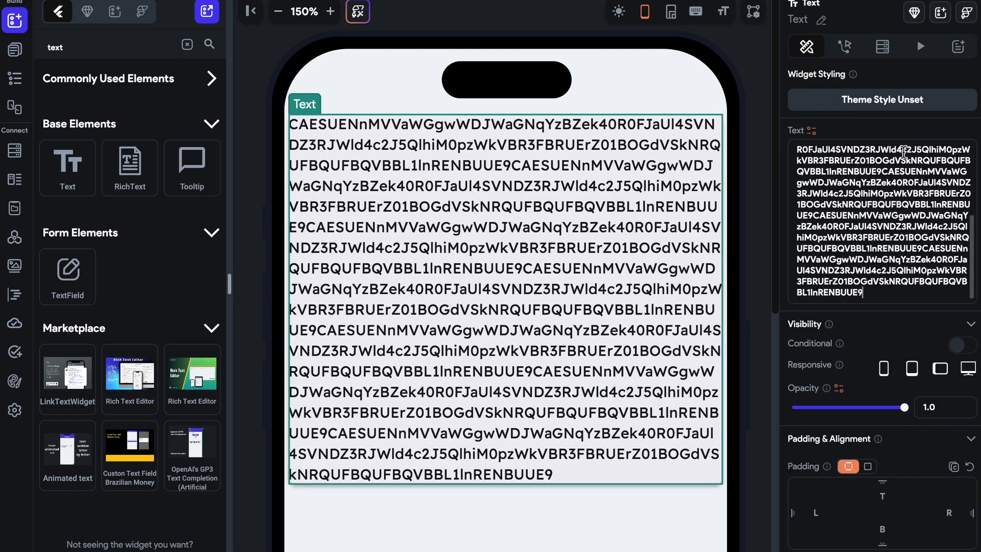
- Add a padding of 10 above and below the Text inside the Card
left_click(882, 494)
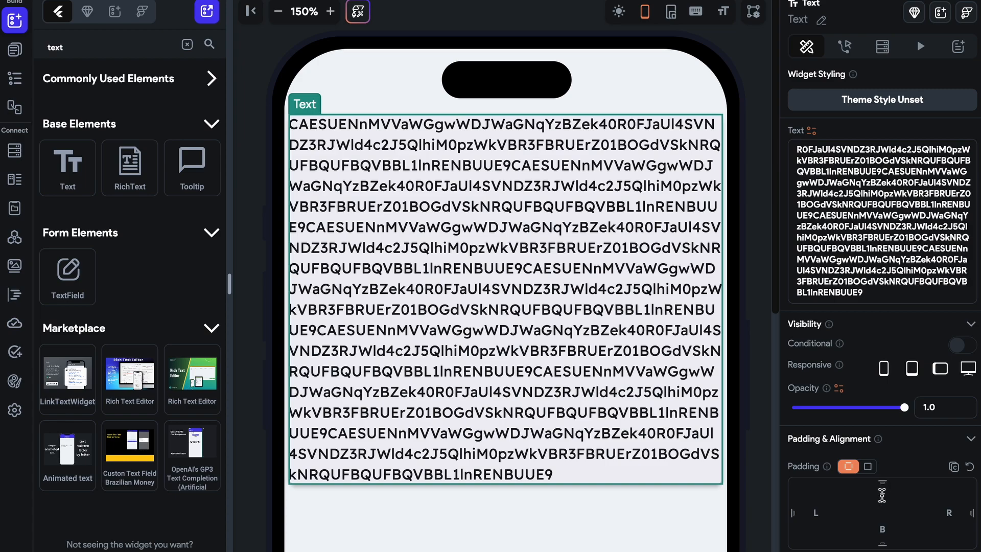
type("10")
left_click(882, 530)
type("1.0")
left_click(776, 532)
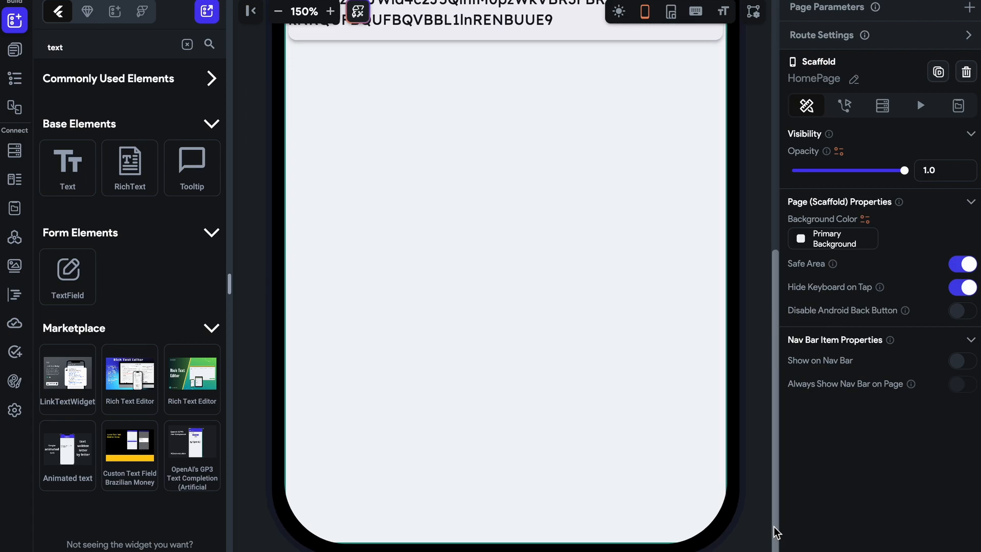
- Delete the Text element from the Card and clear the widget search
scroll(748, 307, "up", 10)
left_click(613, 293)
key("Delete")
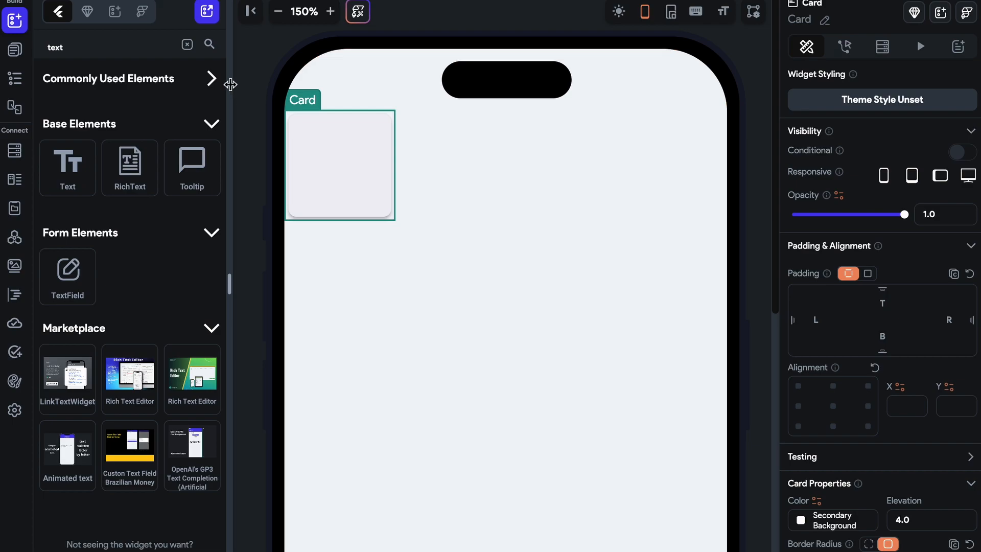
left_click(187, 45)
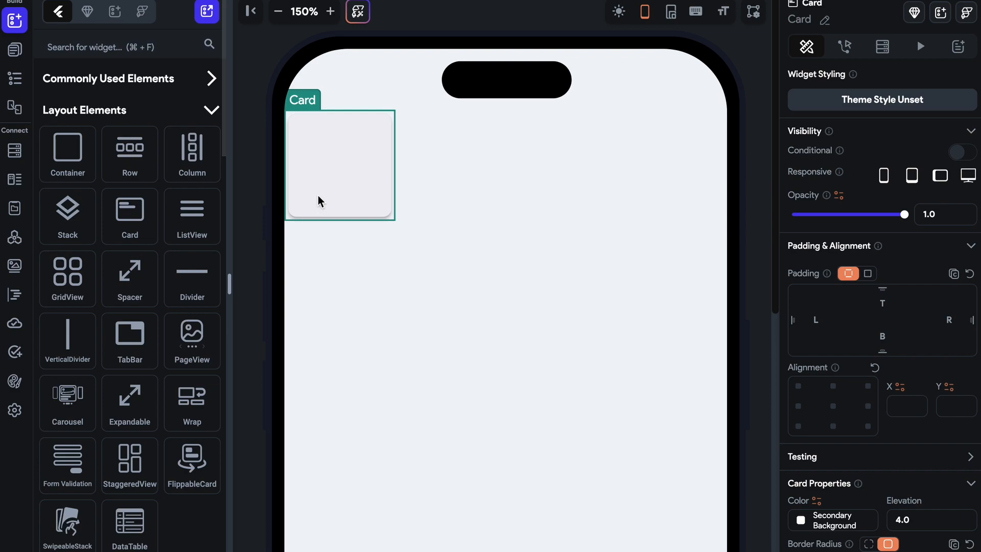
- Set the Card's color to the Primary theme color and its elevation to 0
scroll(882, 365, "down", 2)
scroll(883, 365, "up", 1)
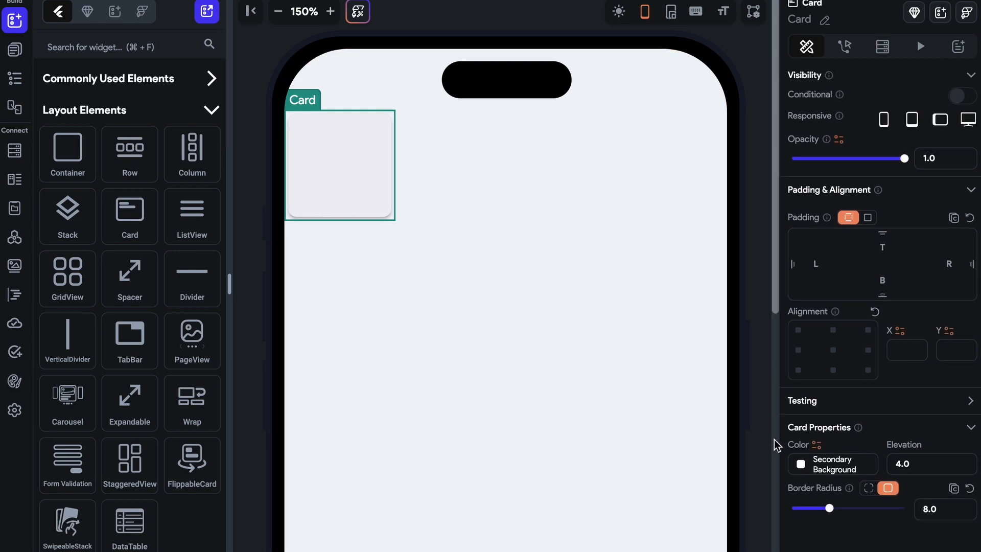
left_click(810, 466)
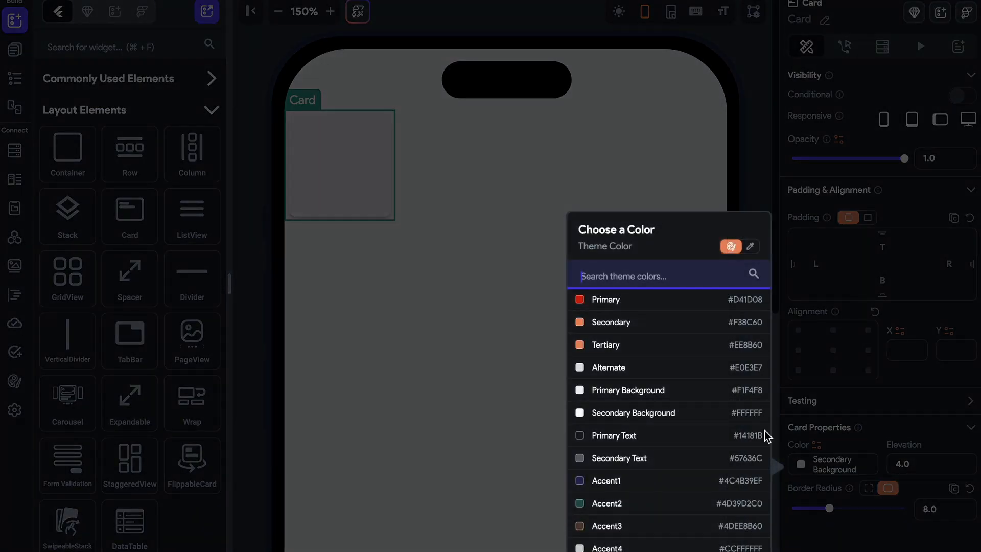
left_click(627, 303)
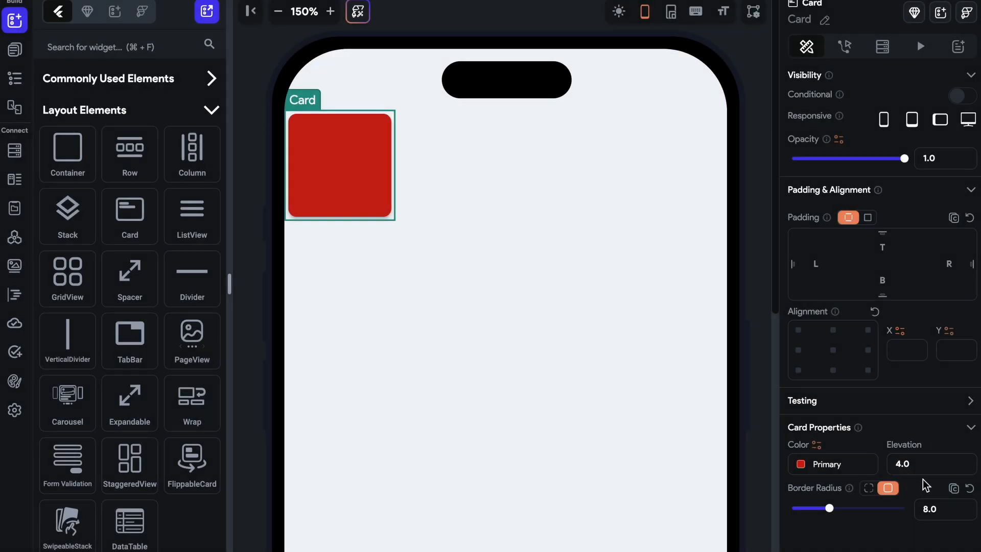
left_click(840, 474)
left_click(940, 464)
type("0")
left_click(663, 346)
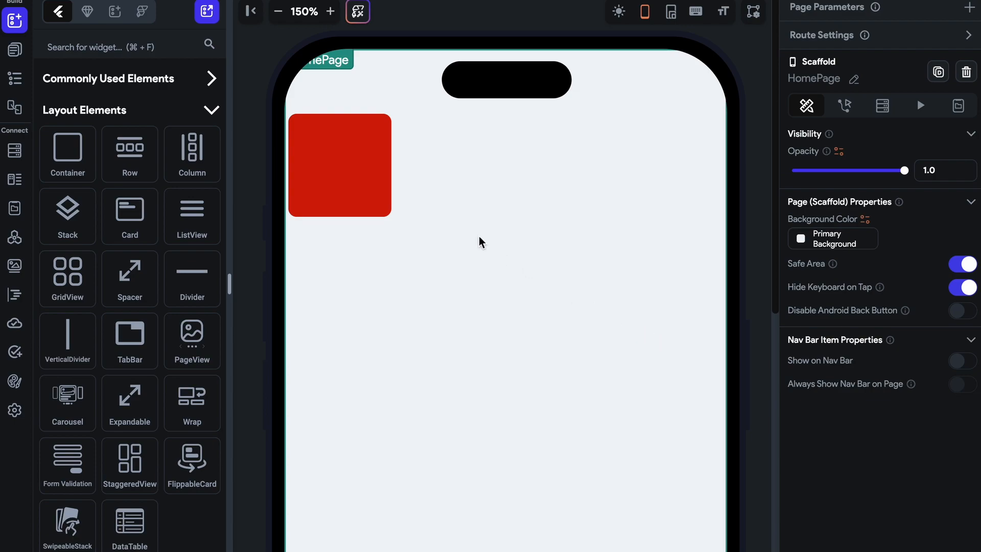
- Set the Card's elevation to 10 and its border radius to 20
left_click(385, 188)
left_click(899, 520)
type("10")
left_click(576, 400)
left_click(346, 215)
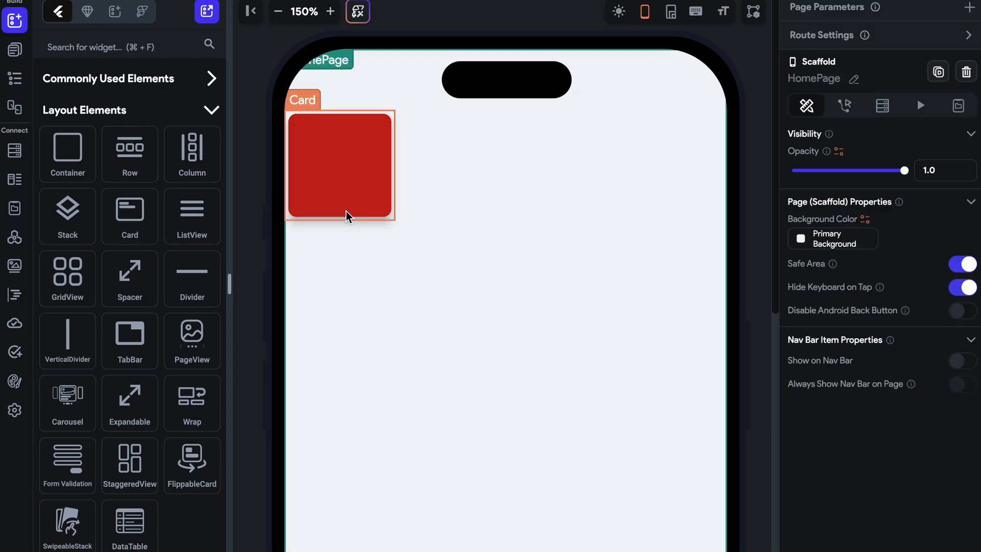
scroll(798, 384, "down", 1)
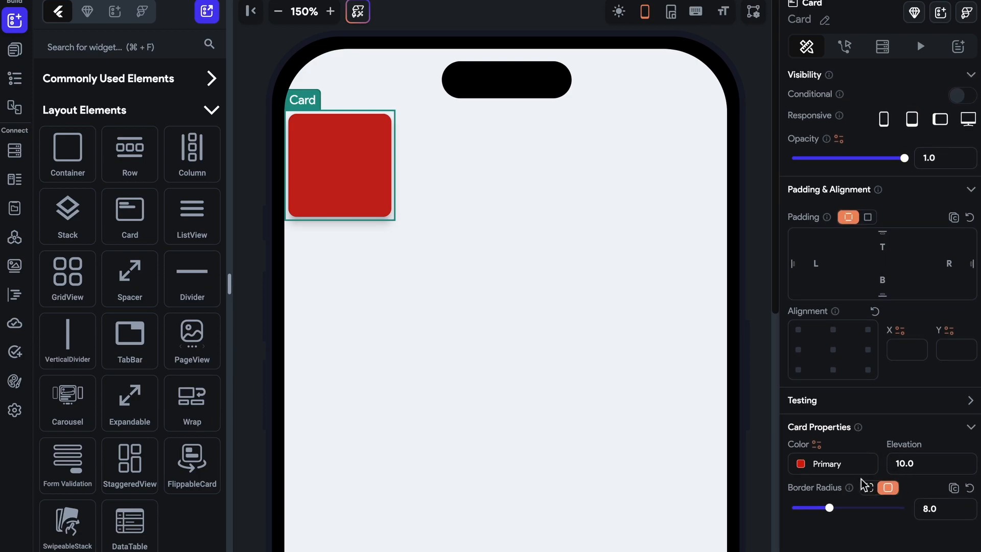
left_click_drag(829, 507, 886, 507)
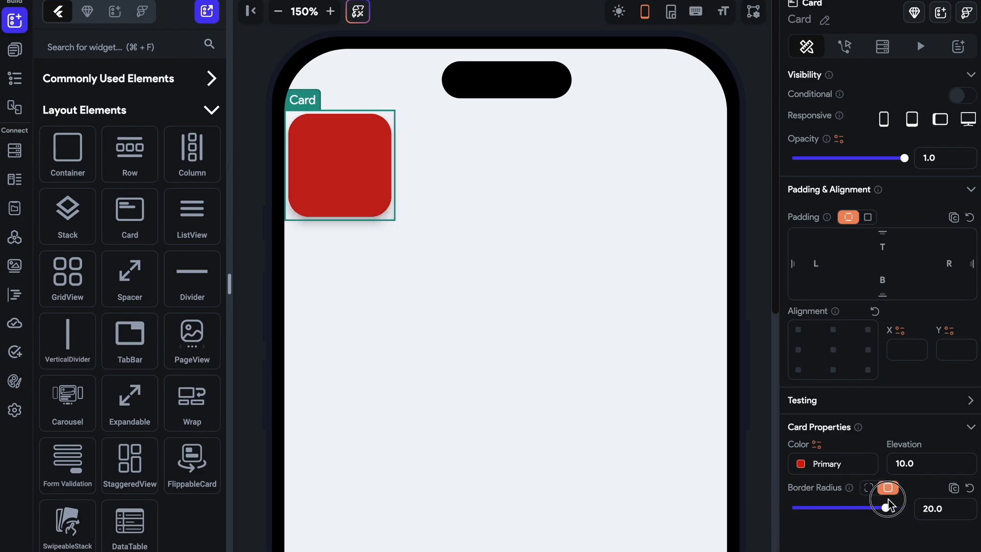
- Replace the Card with a ListView, add a Container inside it, and duplicate the Container several times
key("Delete")
left_click_drag(192, 214, 455, 210)
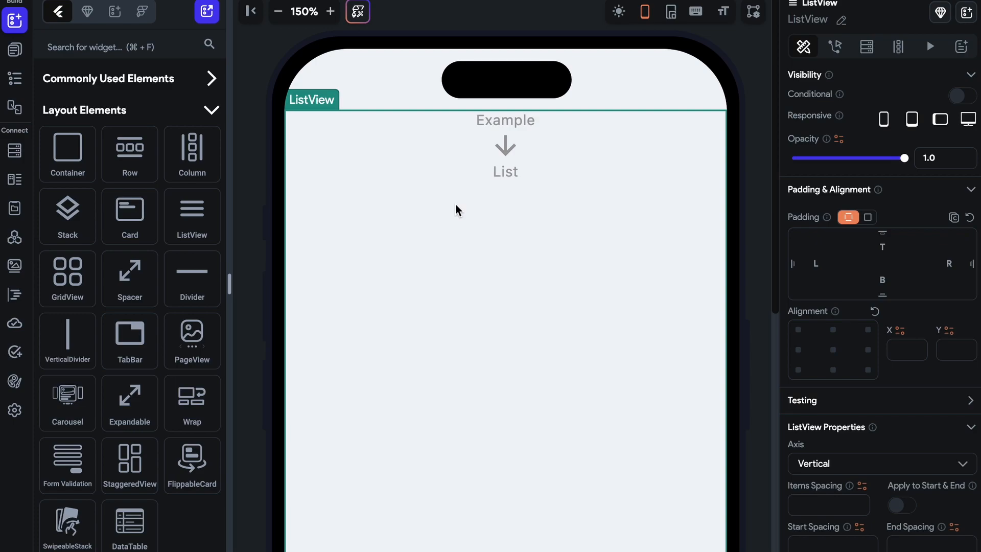
left_click_drag(88, 159, 442, 171)
key("super+d")
key("super+d")
key("super+d")
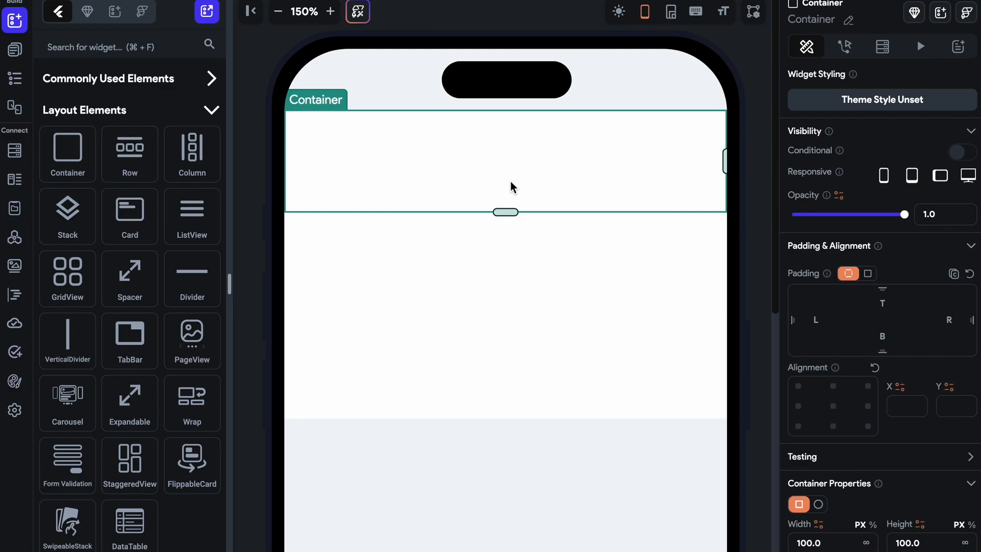
- Keep duplicating Containers in the ListView until the list extends beyond the phone screen
left_click(528, 278)
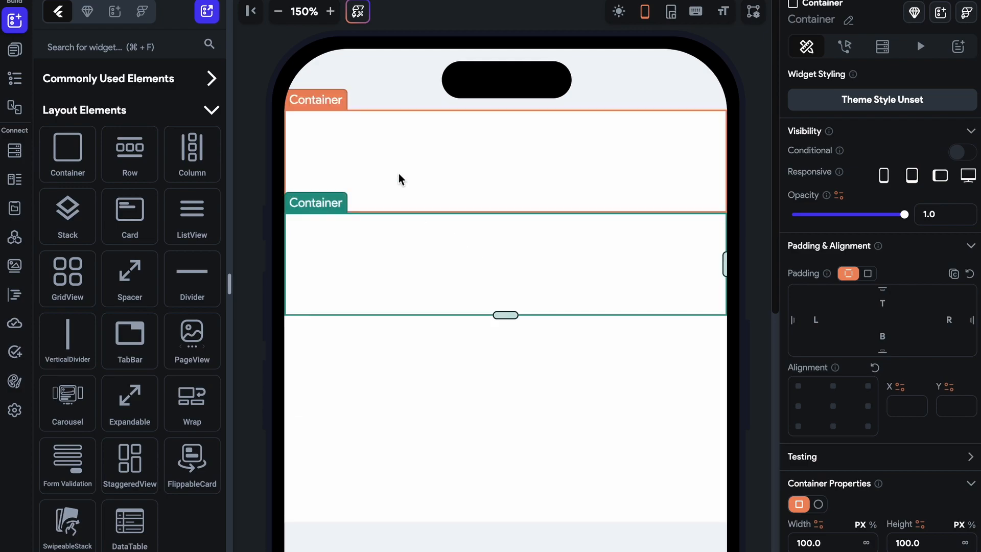
left_click(278, 19)
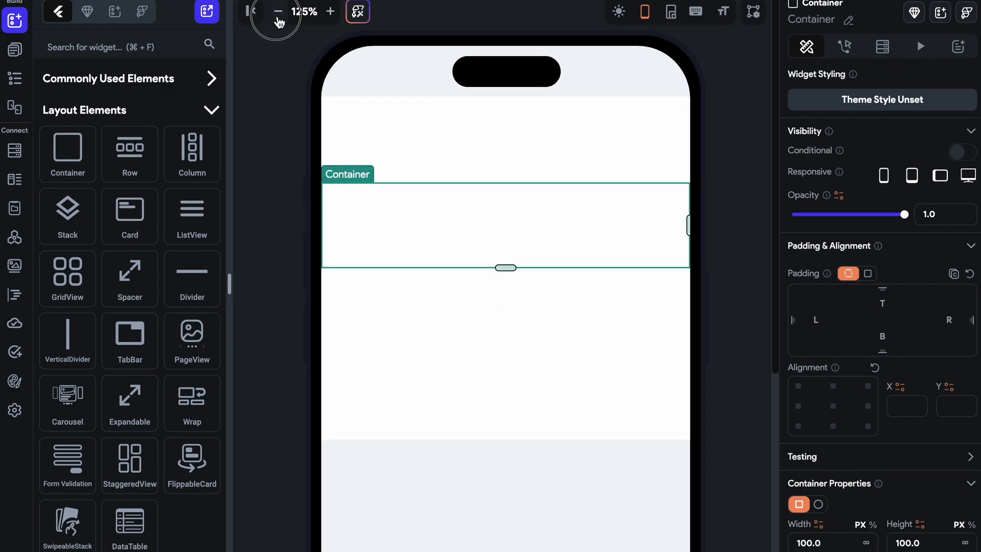
left_click(277, 20)
left_click(531, 459)
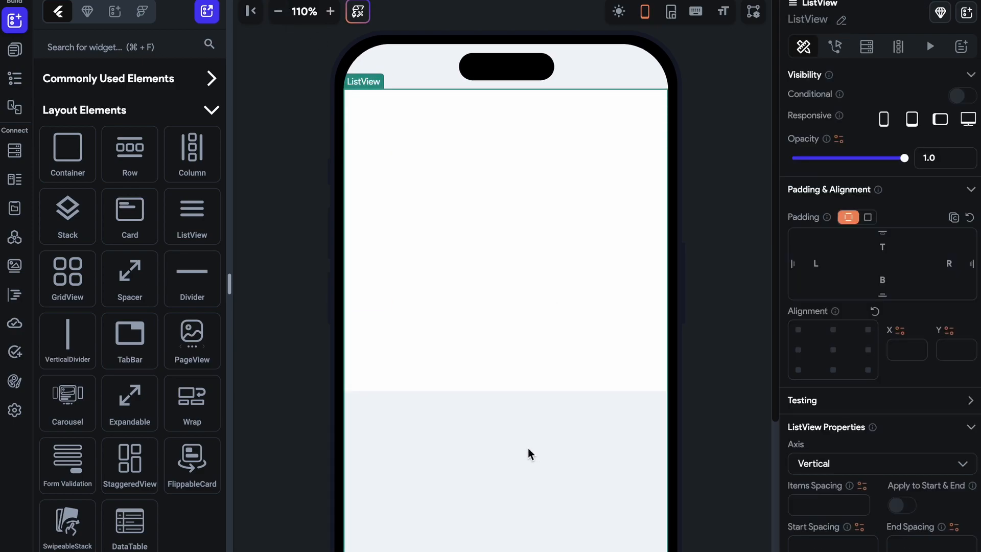
left_click(510, 378)
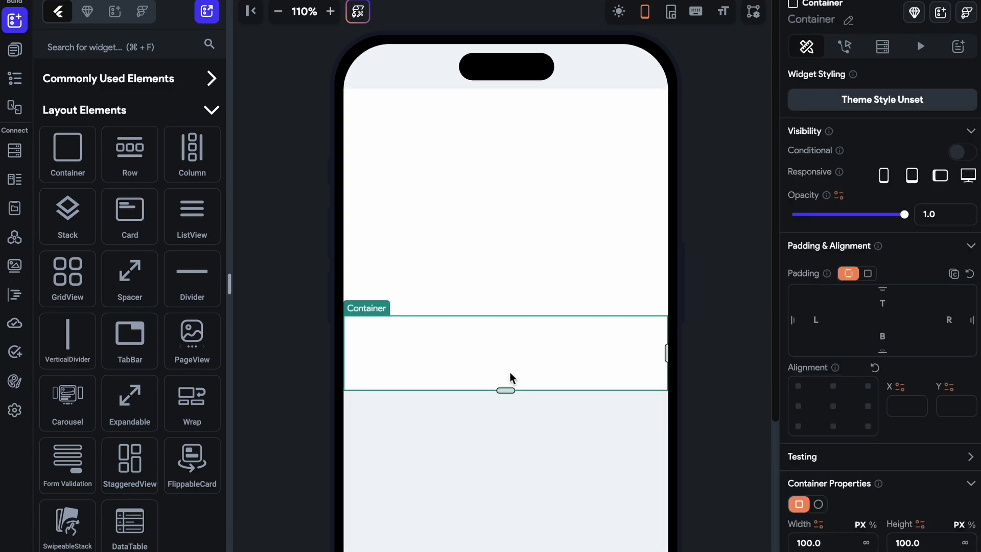
scroll(510, 378, "down", 5)
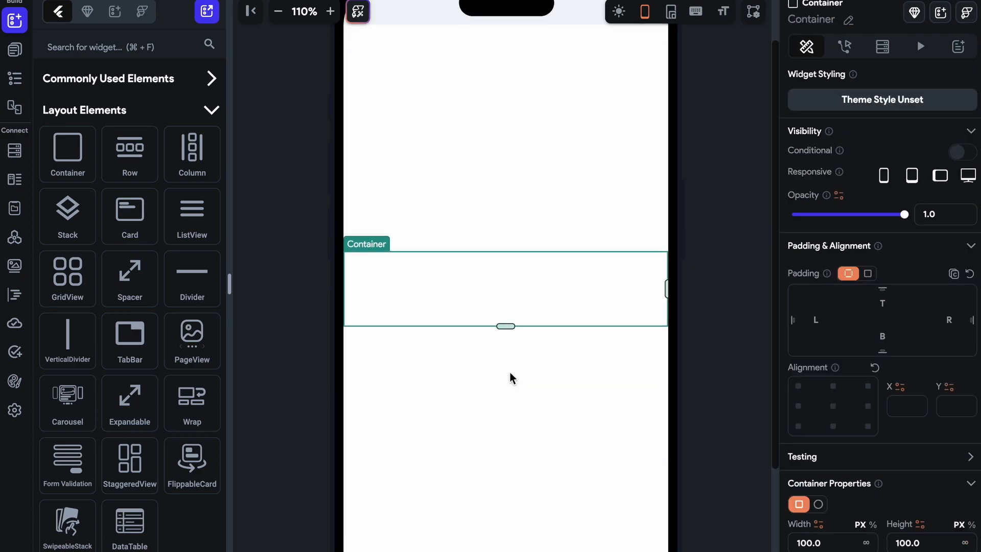
- Set the ListView's items spacing to 30 to separate its Containers
left_click(517, 515)
left_click(843, 505)
type("30")
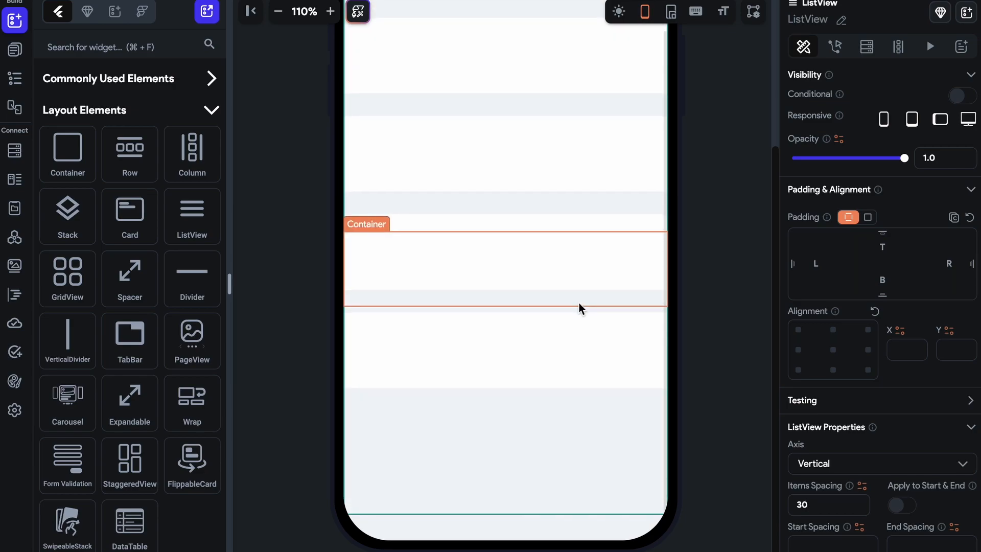
left_click(278, 11)
left_click(278, 11)
left_click(278, 11)
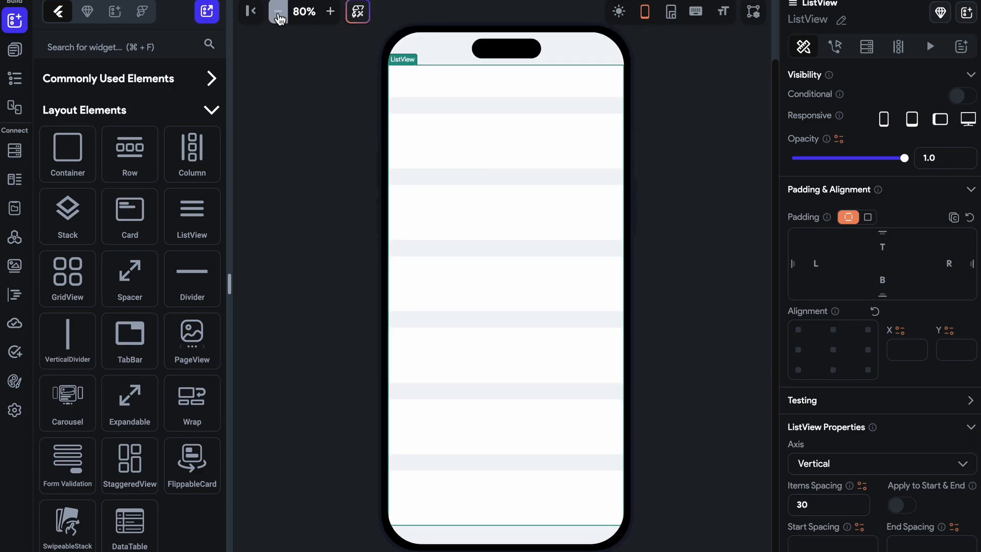
scroll(495, 184, "up", 3)
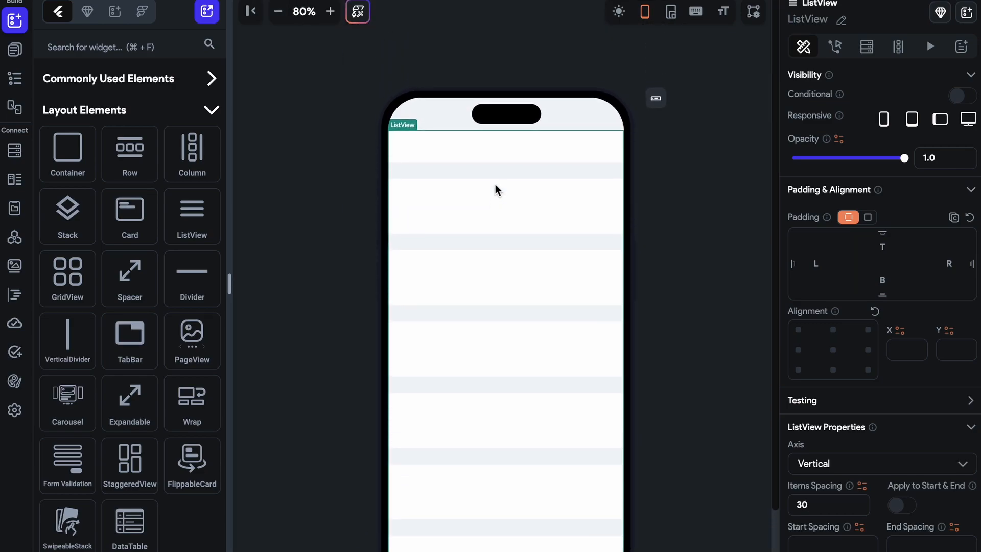
scroll(495, 185, "down", 2)
scroll(495, 184, "down", 1)
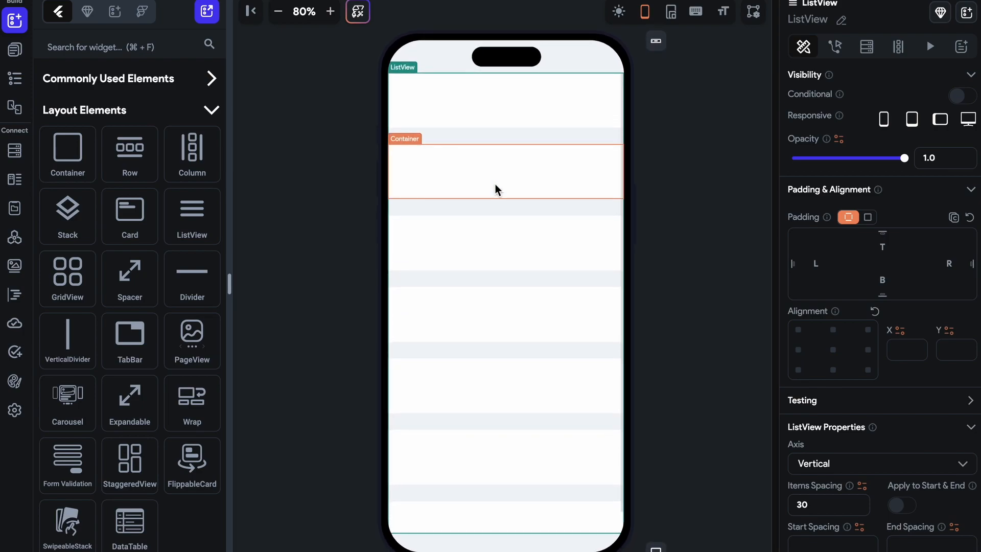
- Change the ListView's axis to Horizontal
left_click(878, 474)
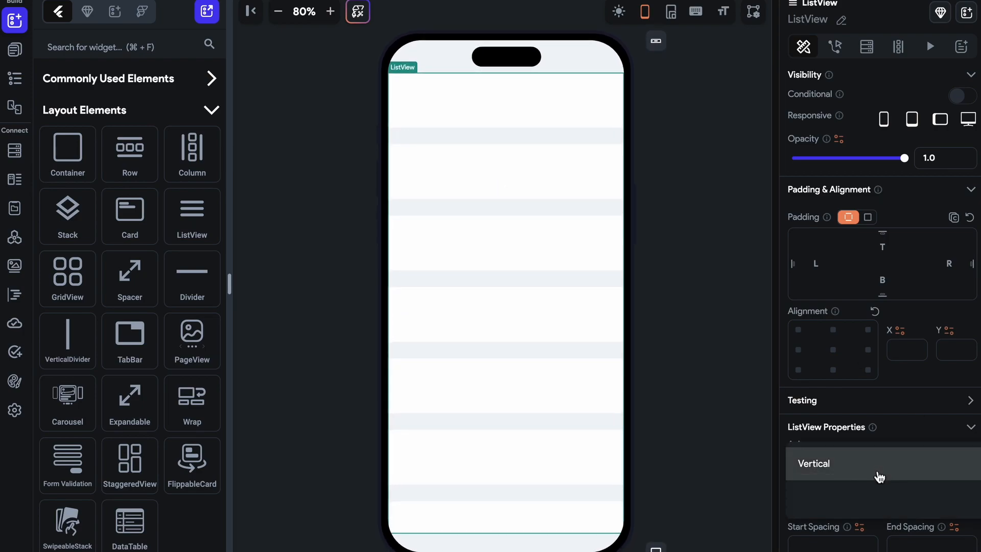
left_click(819, 498)
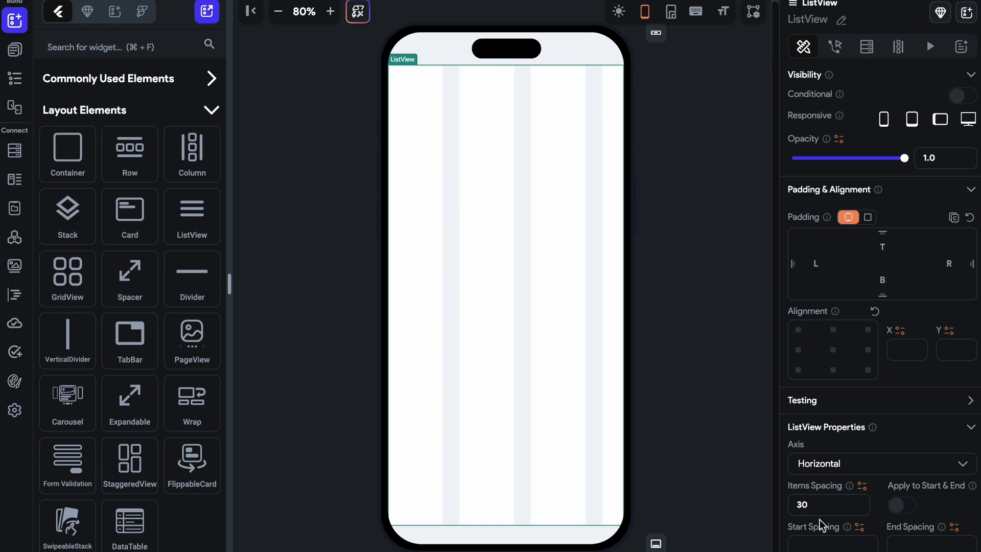
scroll(822, 497, "down", 3)
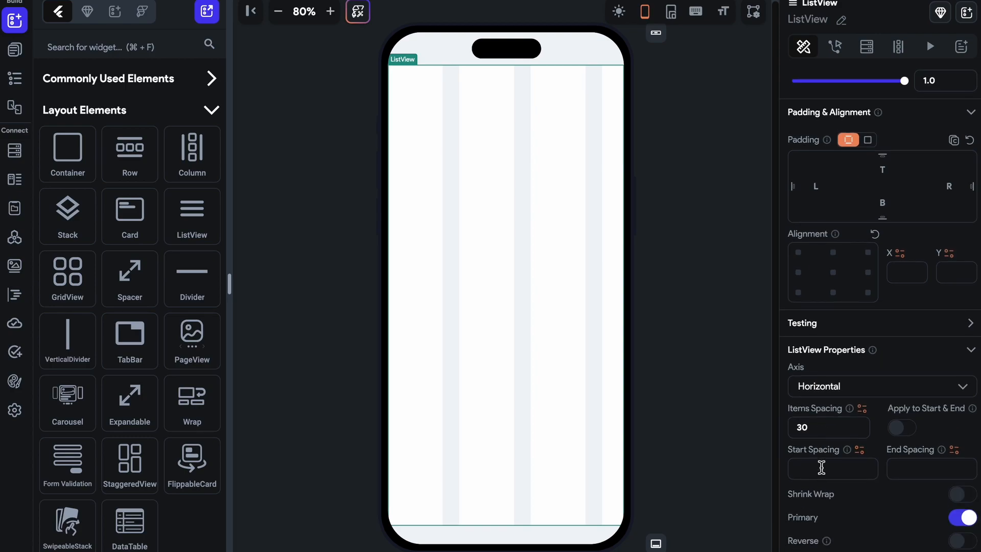
- Try a start spacing of 10 on the horizontal ListView and settle on 50
left_click(822, 434)
left_click_drag(822, 434, 788, 433)
left_click(838, 467)
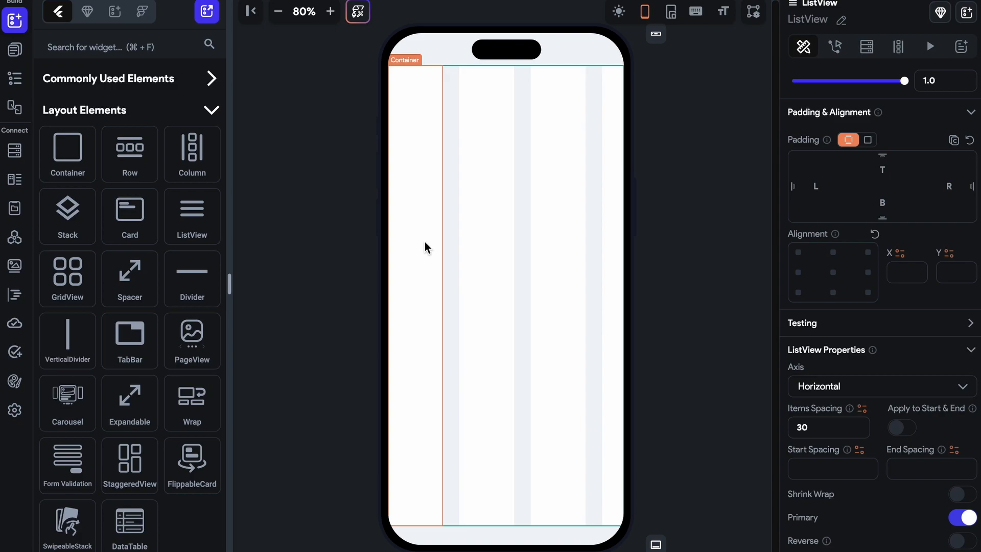
left_click(834, 472)
type("10")
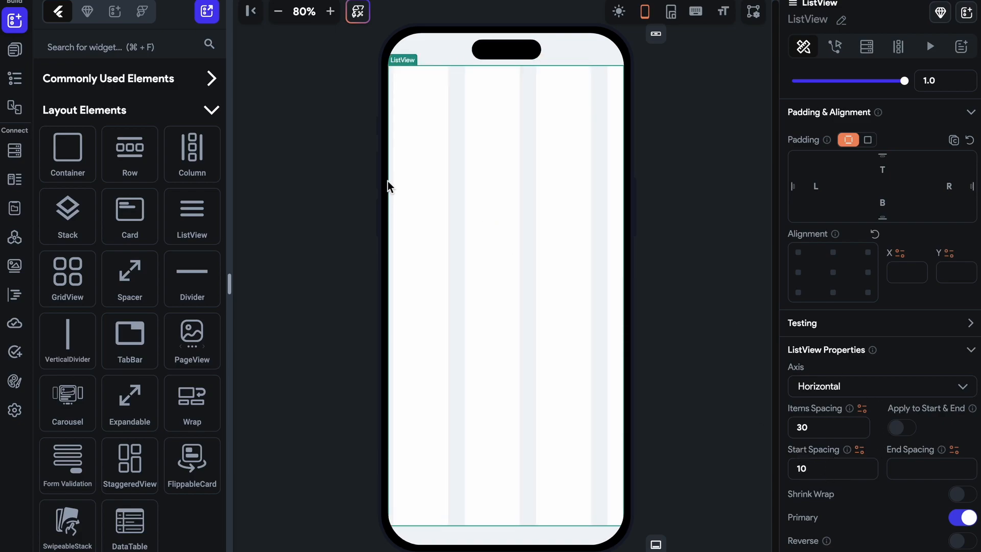
left_click_drag(815, 468, 751, 470)
type("50")
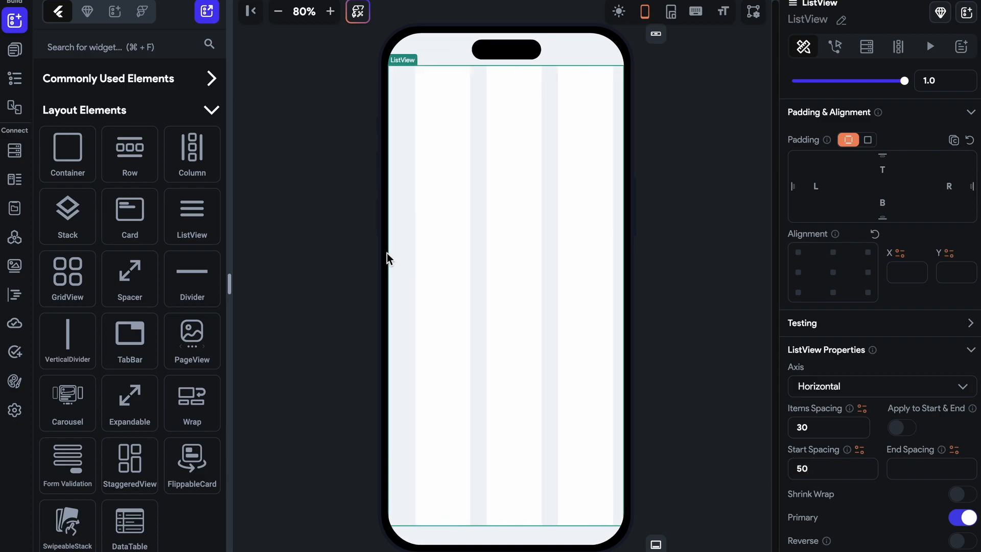
scroll(549, 278, "up", 1)
scroll(549, 278, "right", 2)
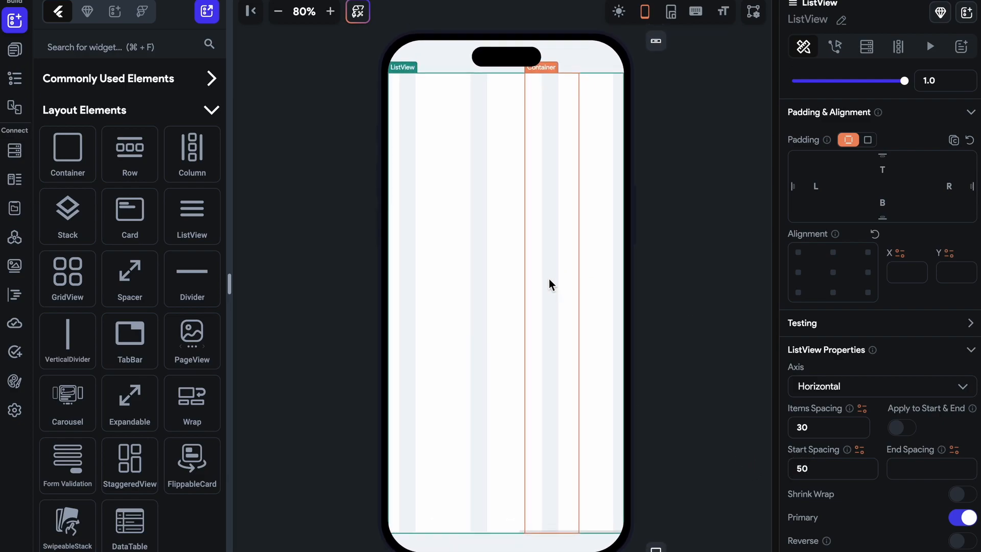
- Set the ListView's end spacing to 50 and change its axis to Vertical
left_click(609, 284)
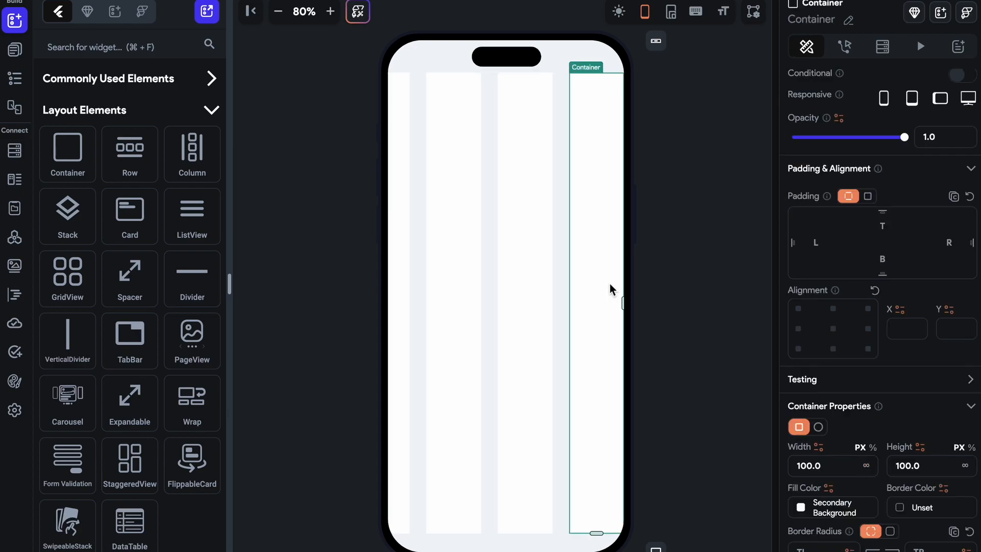
scroll(807, 471, "down", 3)
left_click(559, 340)
left_click(906, 424)
type("50")
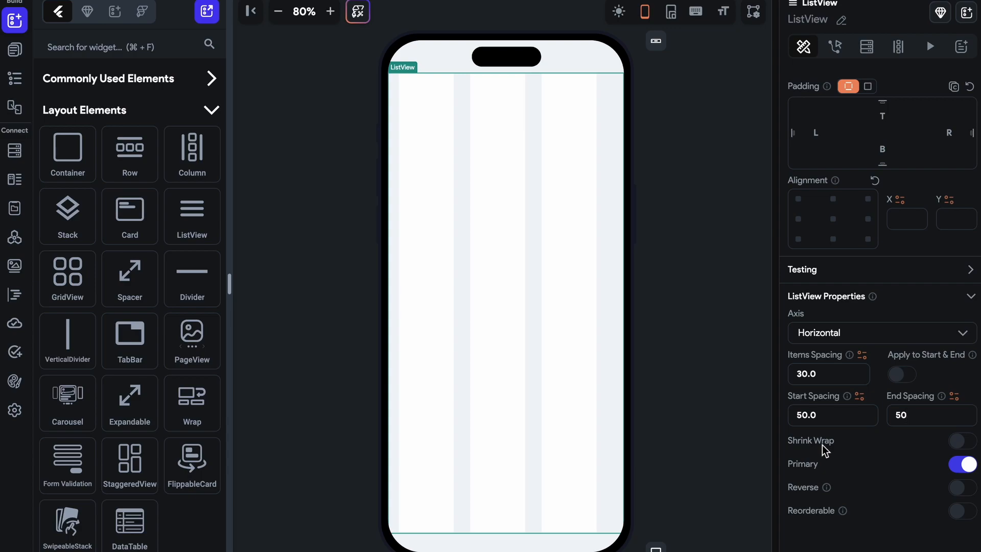
left_click(828, 335)
left_click(826, 306)
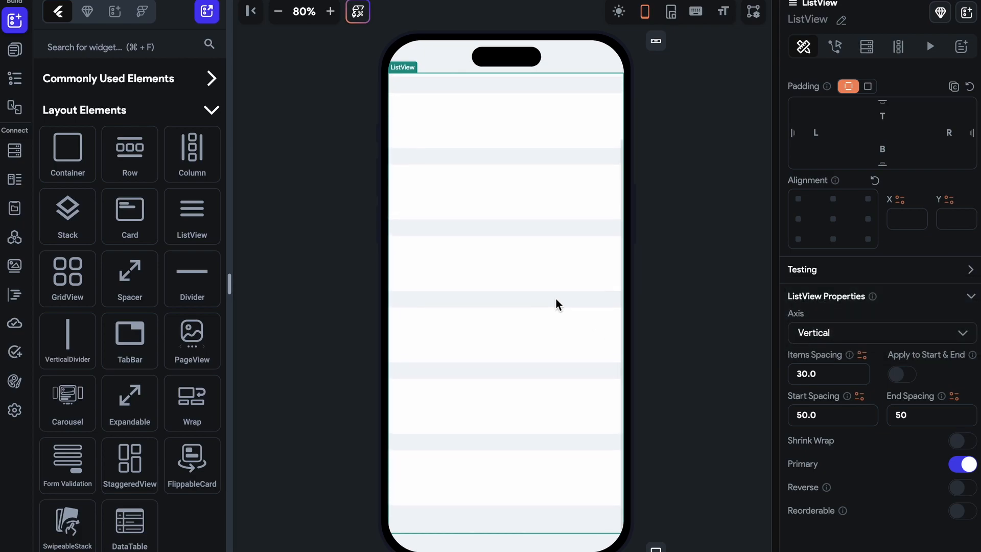
- Delete Containers from the ListView until only two remain
left_click(538, 260)
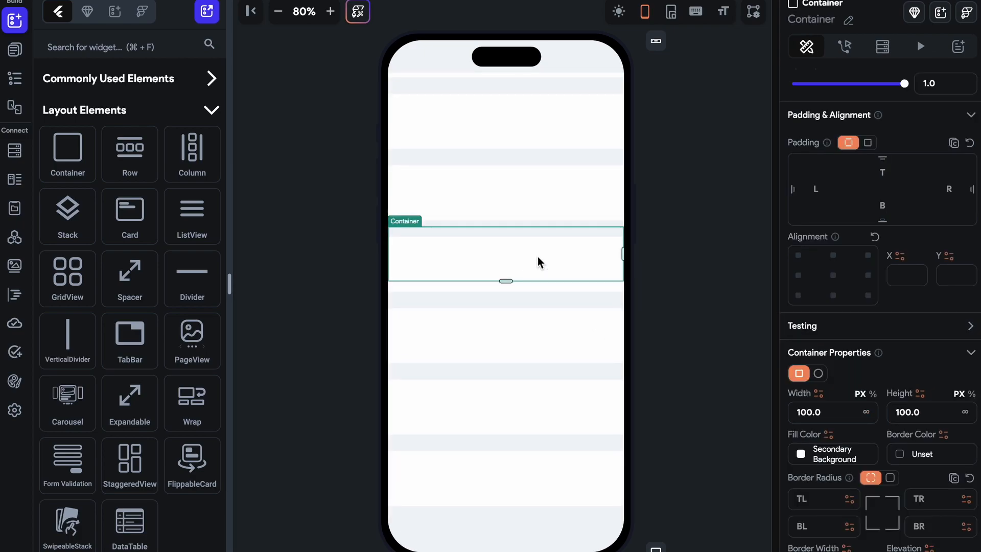
key("BackSpace")
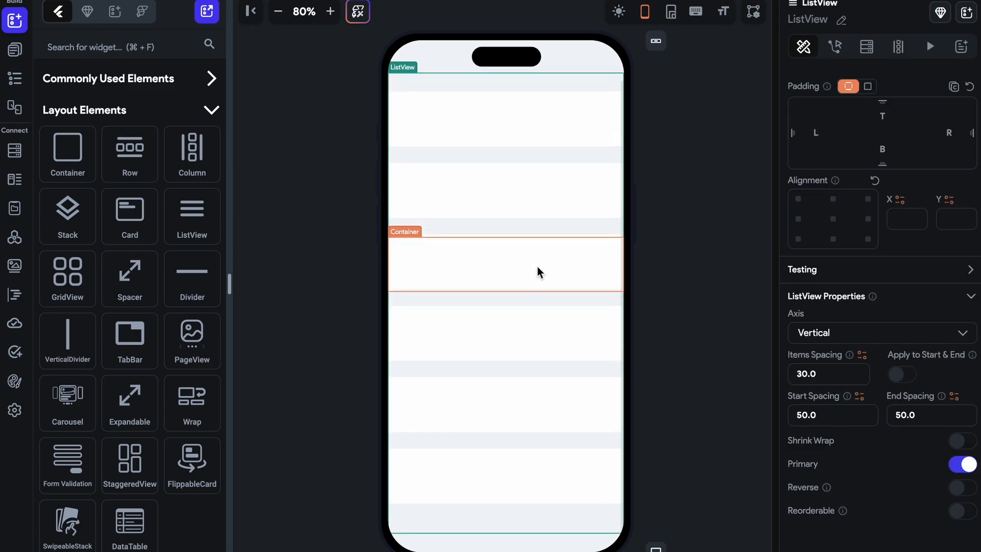
left_click(535, 265)
key("BackSpace")
left_click(526, 258)
key("BackSpace")
left_click(526, 259)
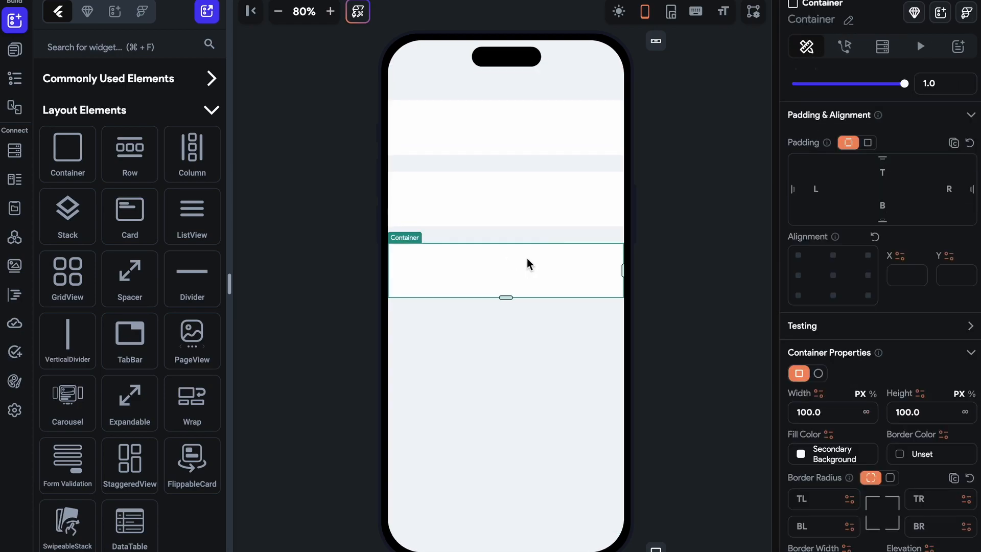
key("BackSpace")
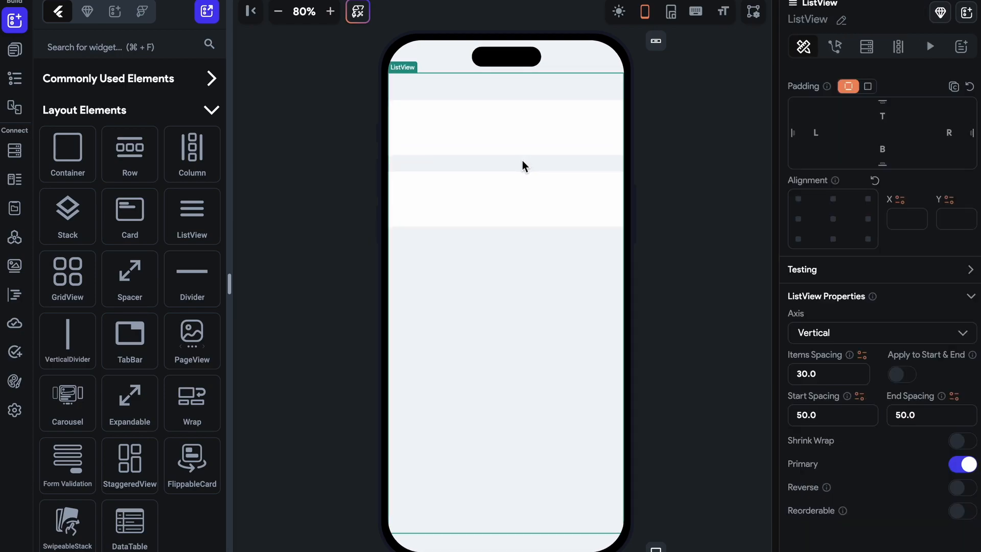
- Turn on Shrink Wrap for the ListView so it fits its two Containers
left_click(962, 440)
left_click(562, 217)
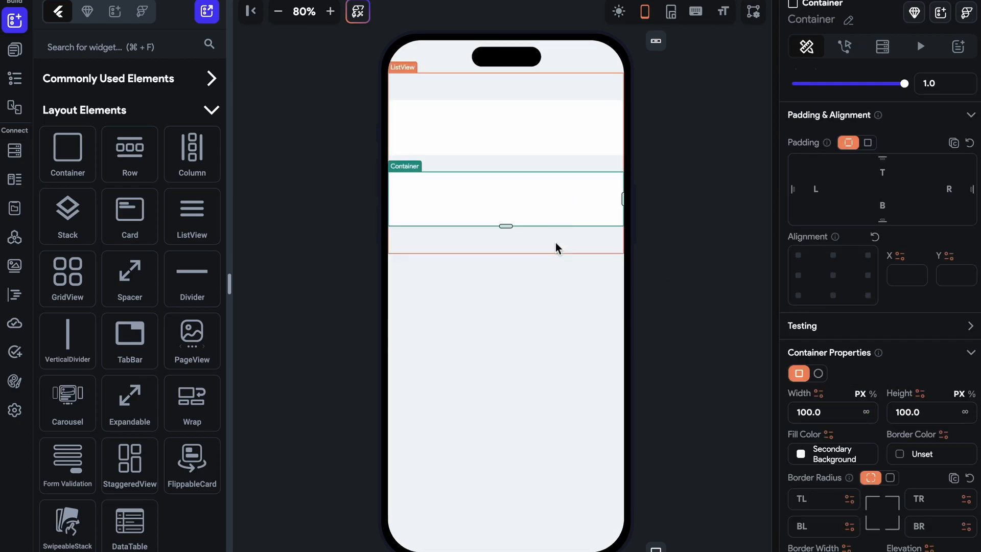
left_click(555, 252)
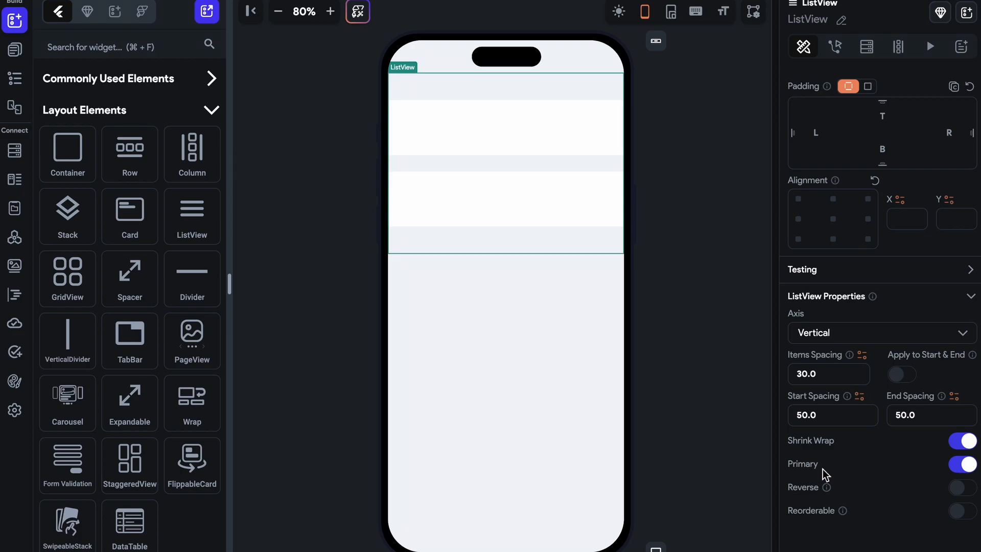
left_click(610, 306)
- Wrap the ListView in a Column
left_click(14, 78)
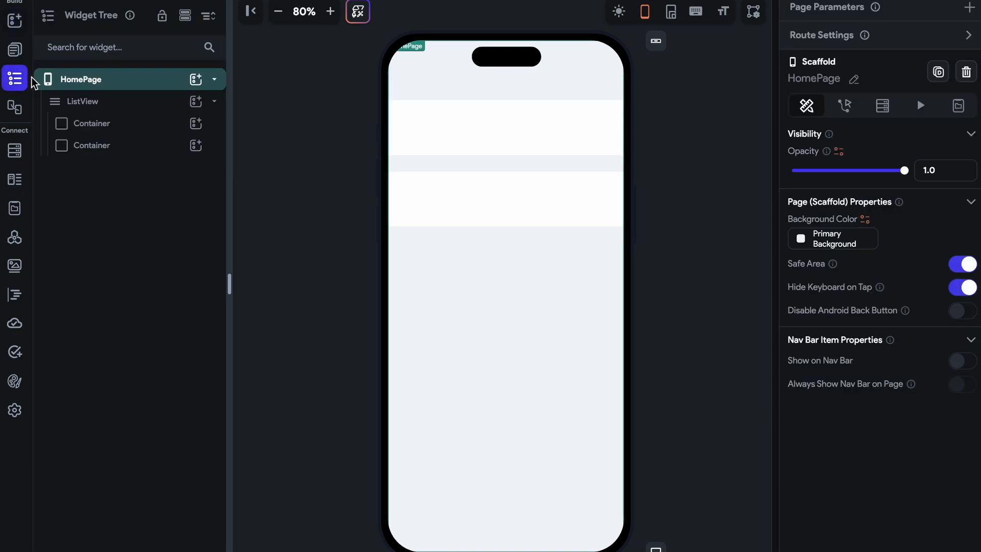
left_click(95, 104)
right_click(131, 110)
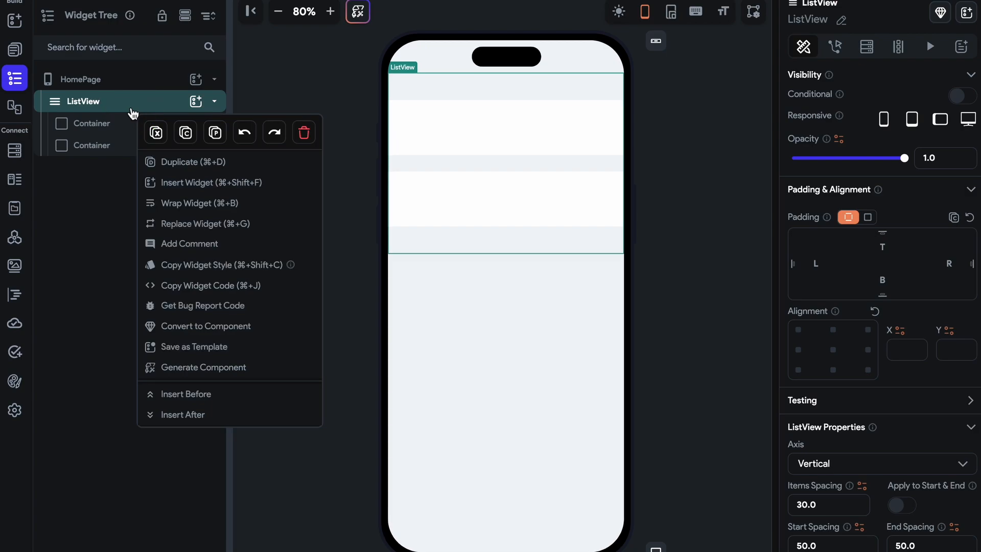
left_click(189, 201)
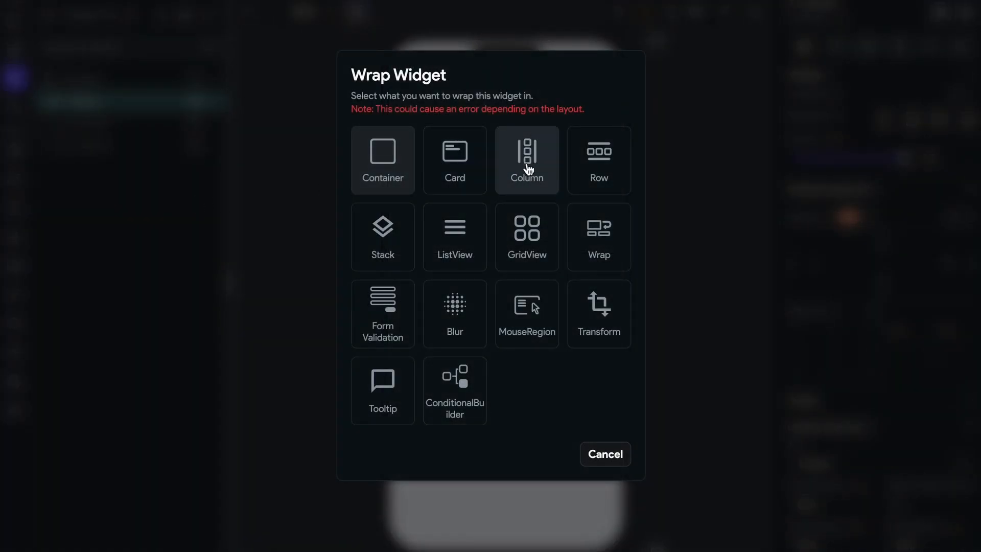
left_click(522, 173)
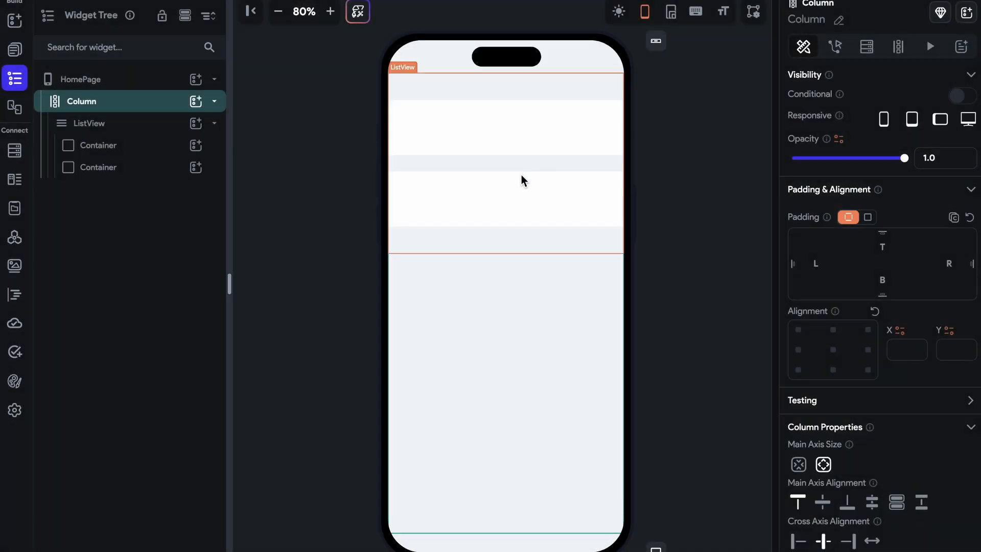
- Make the Column that holds the ListView scrollable
left_click(475, 90)
left_click(180, 105)
scroll(801, 365, "down", 3)
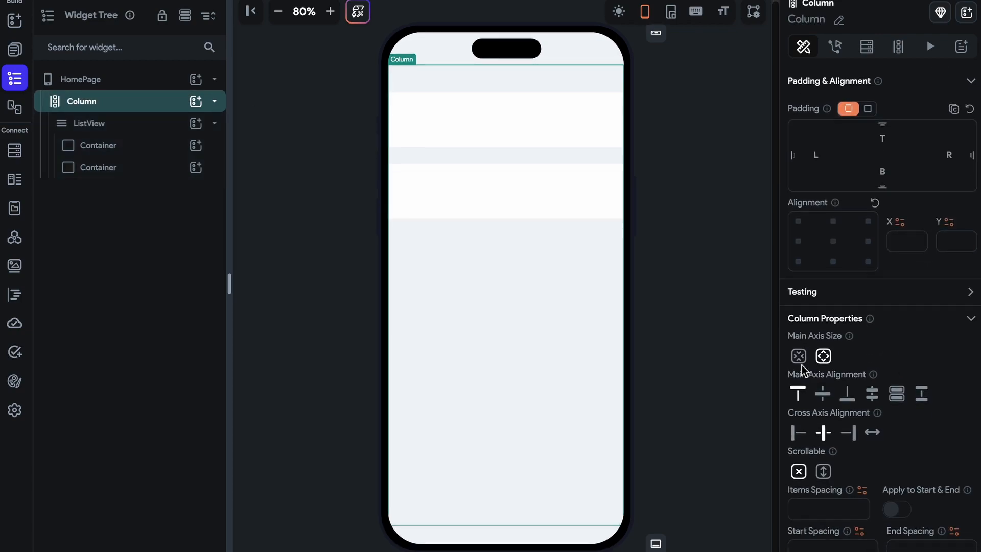
left_click(823, 467)
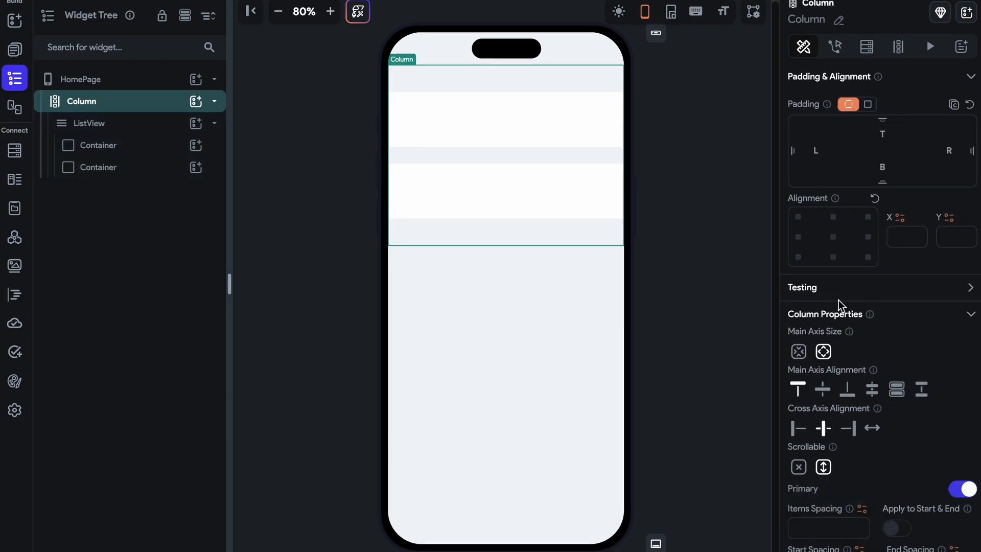
left_click(153, 110)
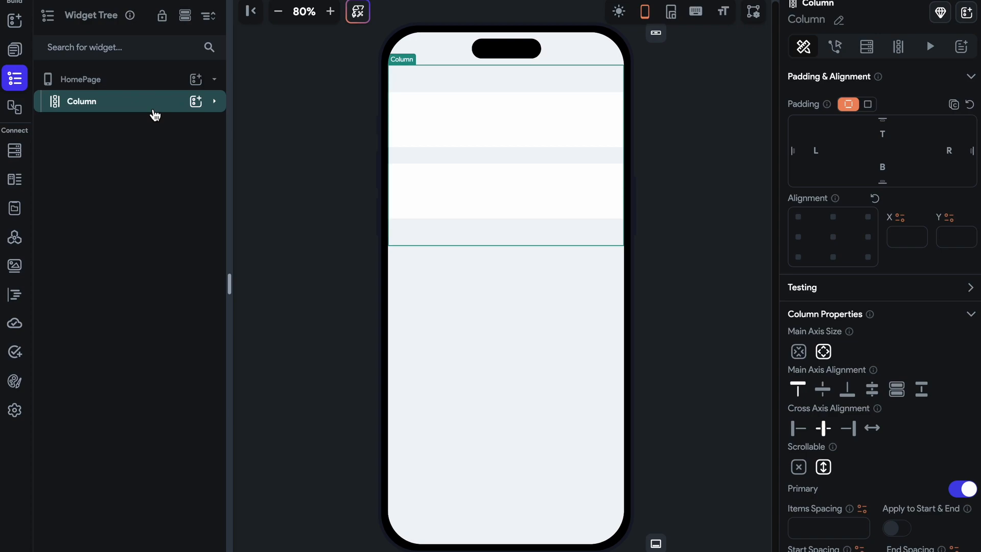
left_click(154, 113)
- Duplicate the ListView twice inside the Column and test the scrolling in the phone preview
left_click(142, 132)
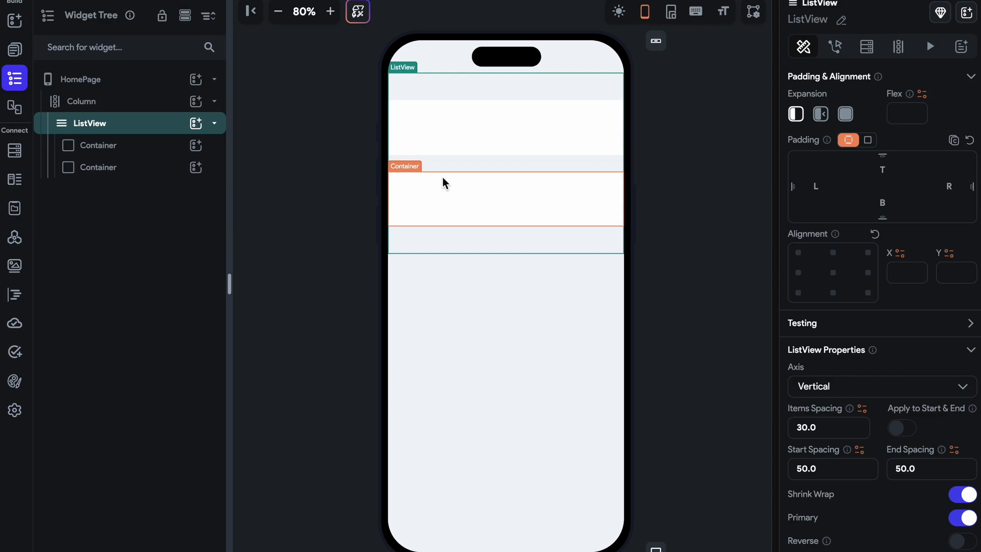
scroll(464, 352, "down", 2)
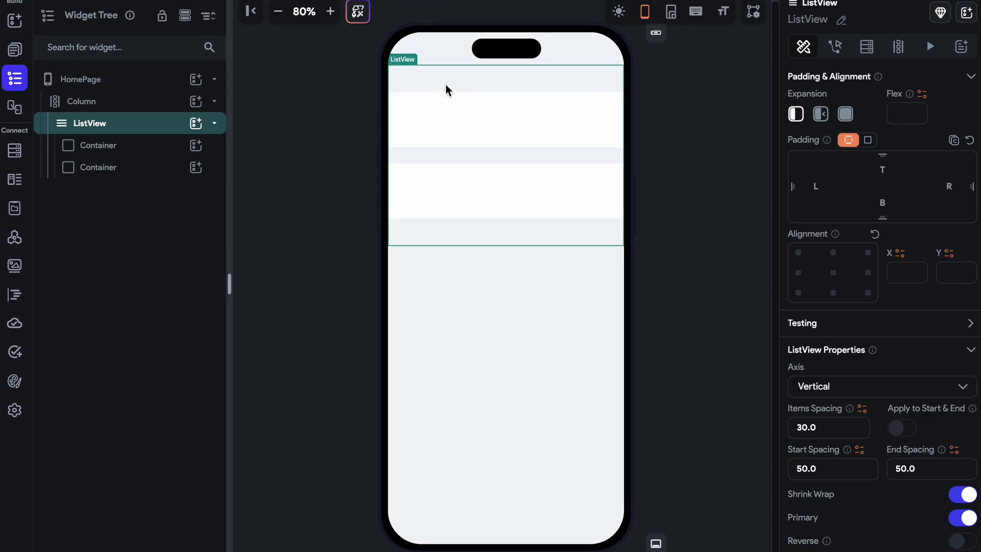
key("ctrl+d")
key("ctrl+d")
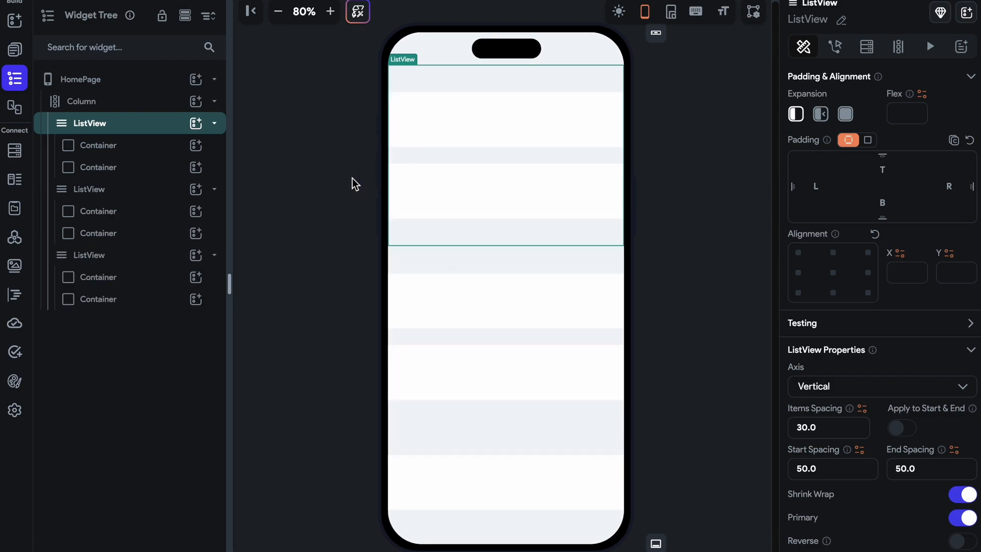
scroll(534, 243, "down", 4)
scroll(534, 243, "up", 2)
scroll(534, 243, "down", 5)
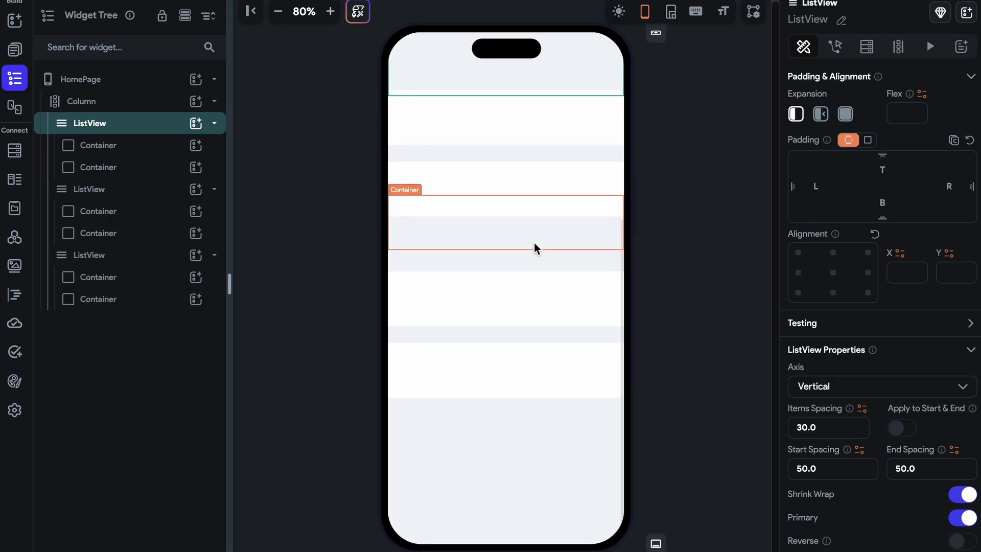
scroll(534, 243, "up", 3)
scroll(534, 243, "down", 3)
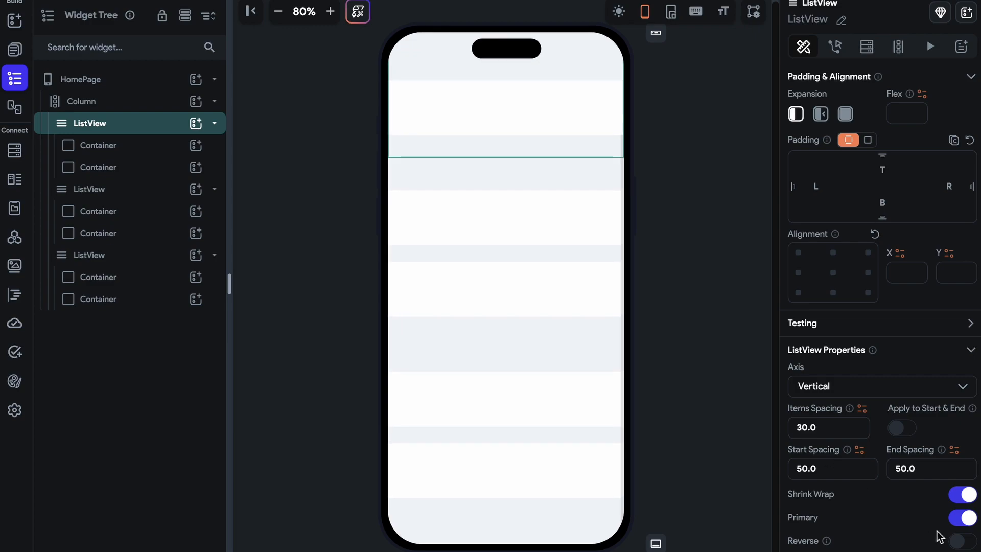
- Turn off the Primary option for the first and second ListViews
left_click(961, 518)
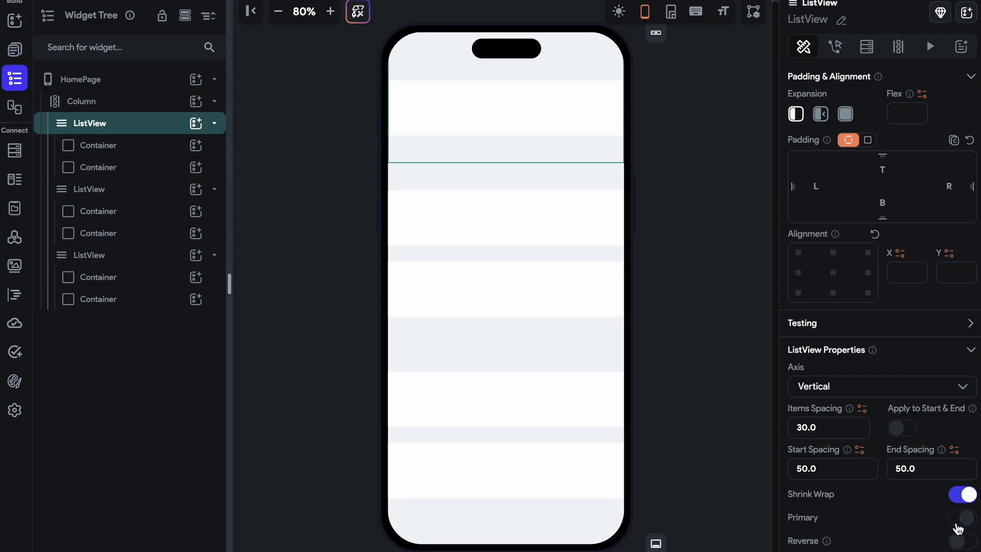
left_click(525, 433)
left_click(538, 256)
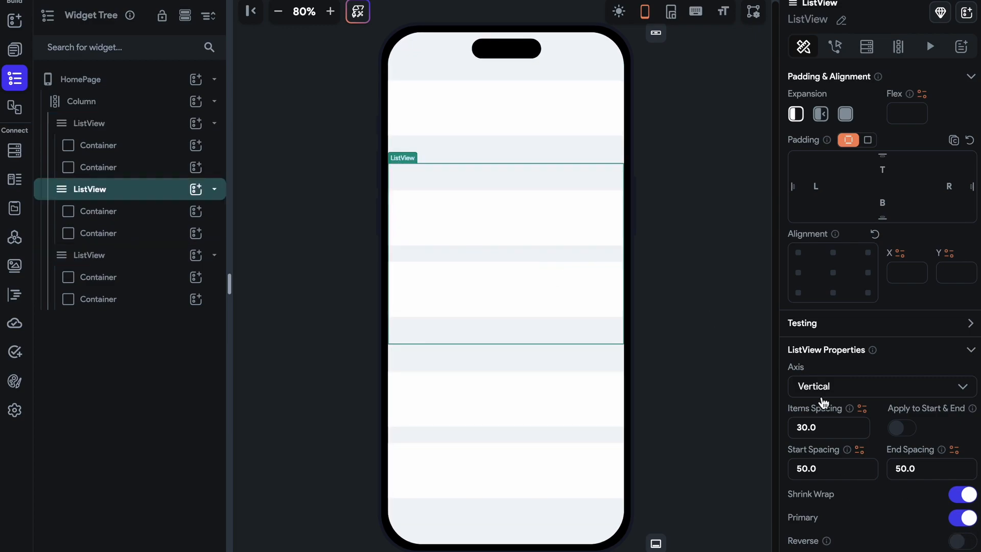
scroll(459, 370, "up", 5)
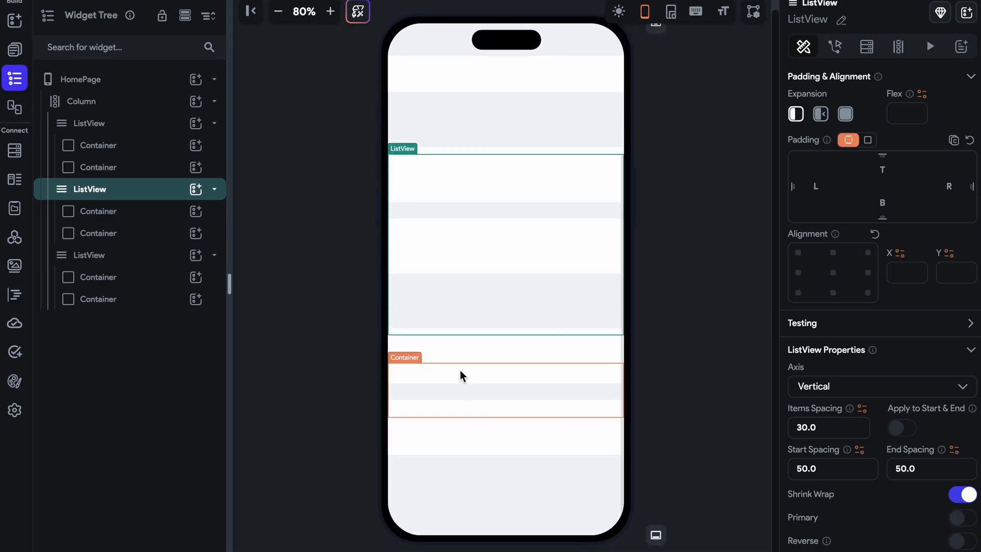
scroll(459, 376, "down", 5)
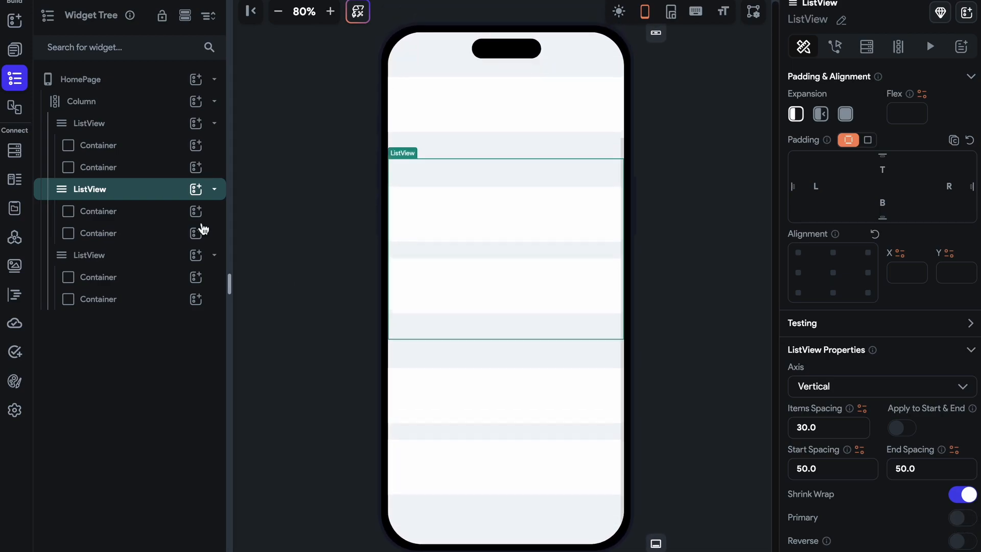
- Turn off the Primary option for the Column and the third ListView
left_click(79, 100)
scroll(884, 437, "down", 2)
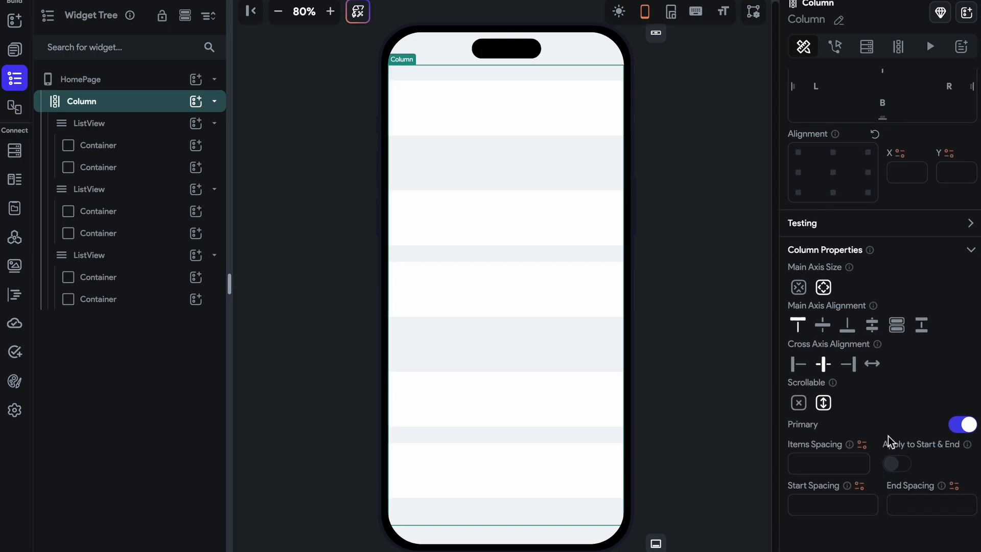
left_click(963, 428)
left_click(538, 453)
left_click(535, 438)
left_click(969, 443)
left_click(735, 378)
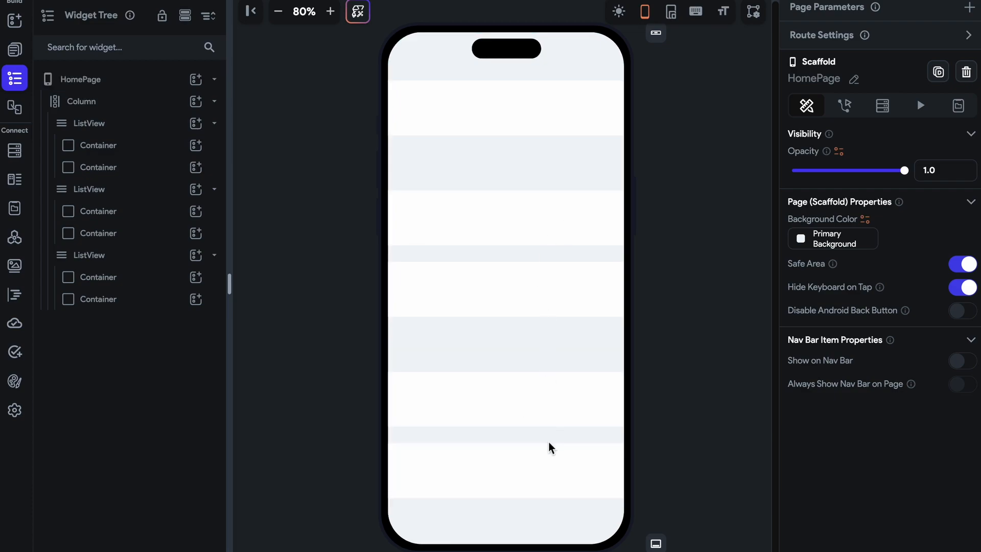
- Turn the Primary option back on for the third ListView
left_click(567, 435)
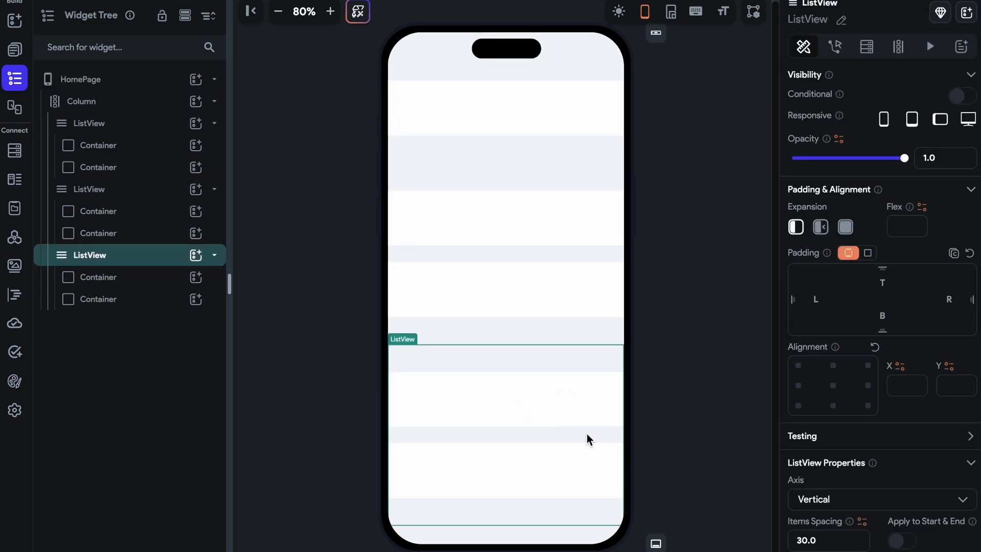
scroll(905, 443, "down", 3)
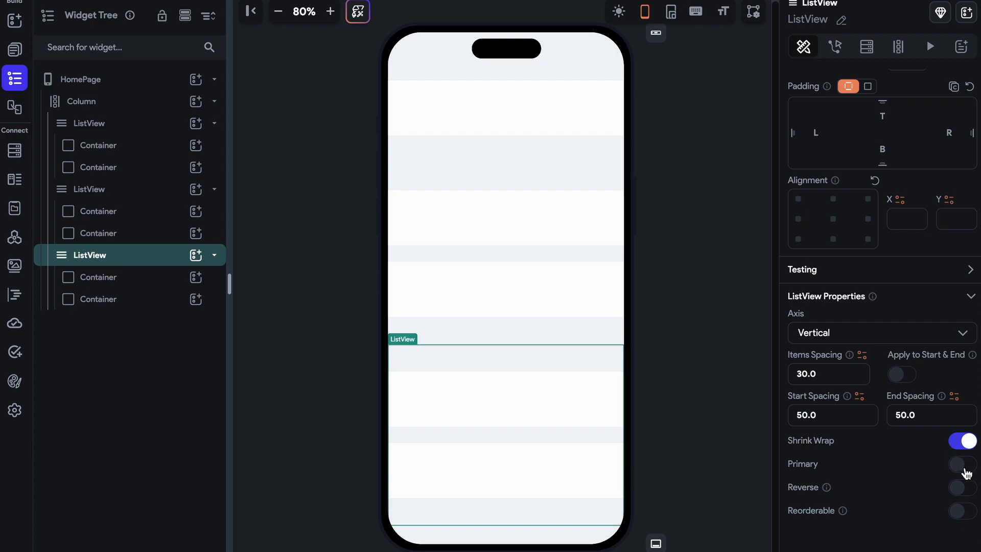
left_click(963, 464)
- Examine how the three ListViews scroll within the Column in the phone preview
scroll(492, 433, "down", 2)
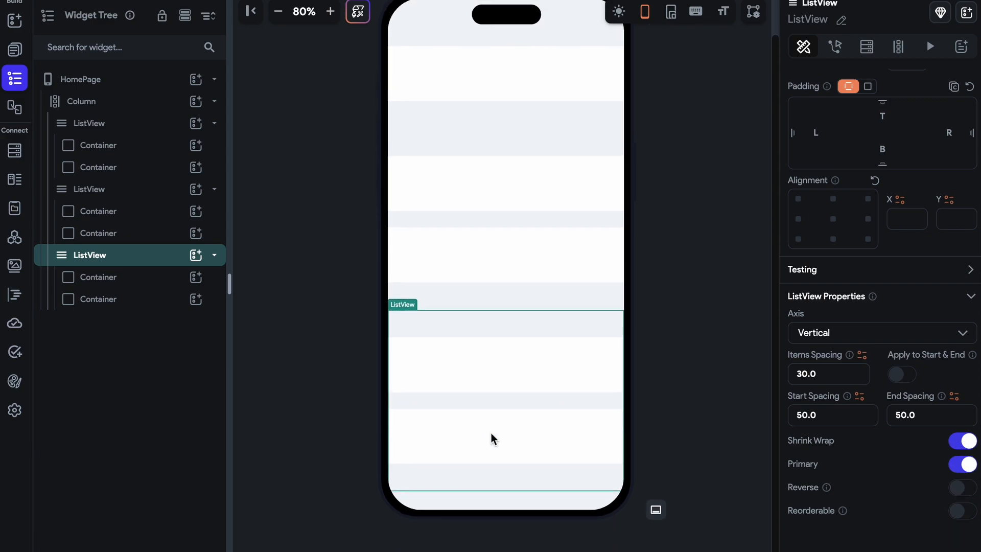
scroll(492, 433, "down", 3)
scroll(492, 433, "up", 4)
scroll(492, 433, "down", 4)
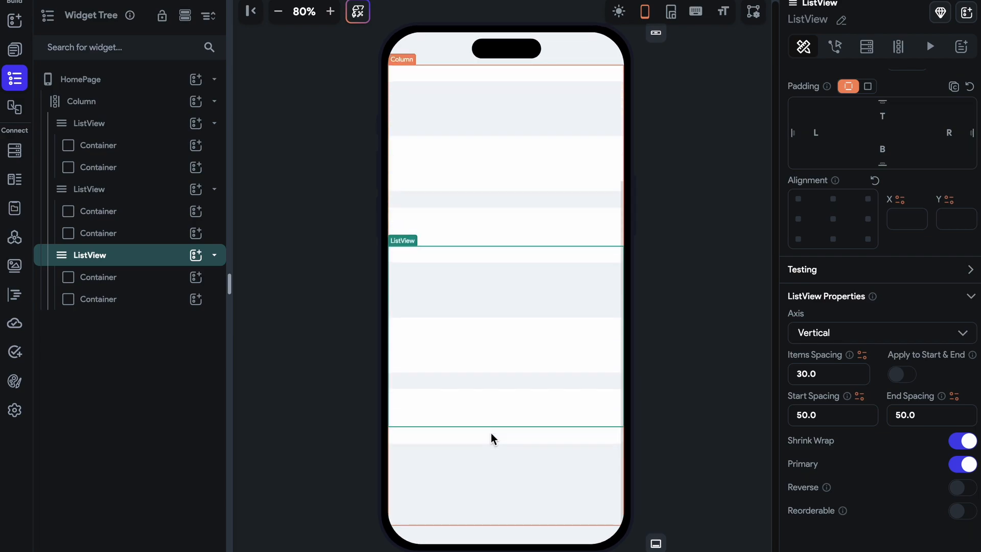
scroll(492, 433, "up", 4)
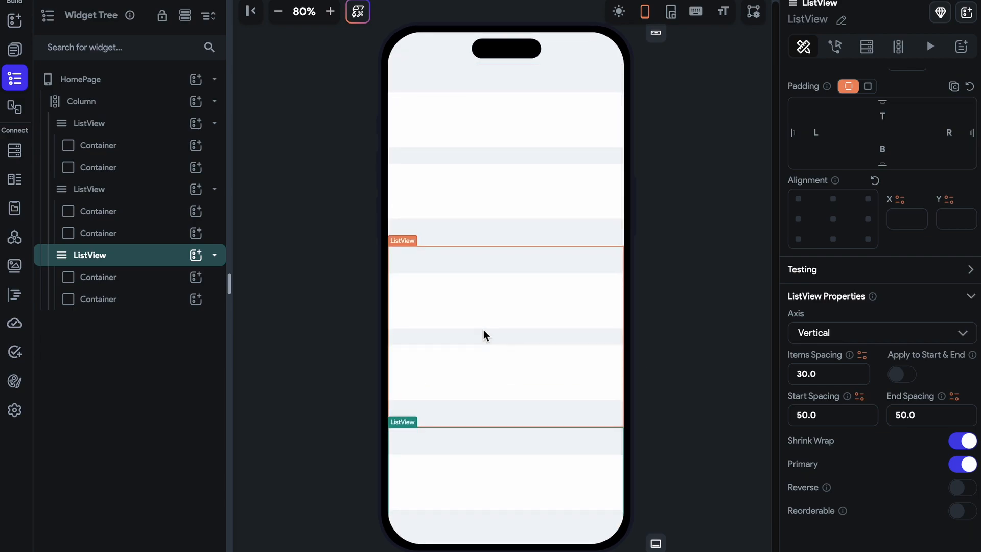
scroll(483, 329, "down", 1)
scroll(483, 329, "down", 2)
left_click(715, 319)
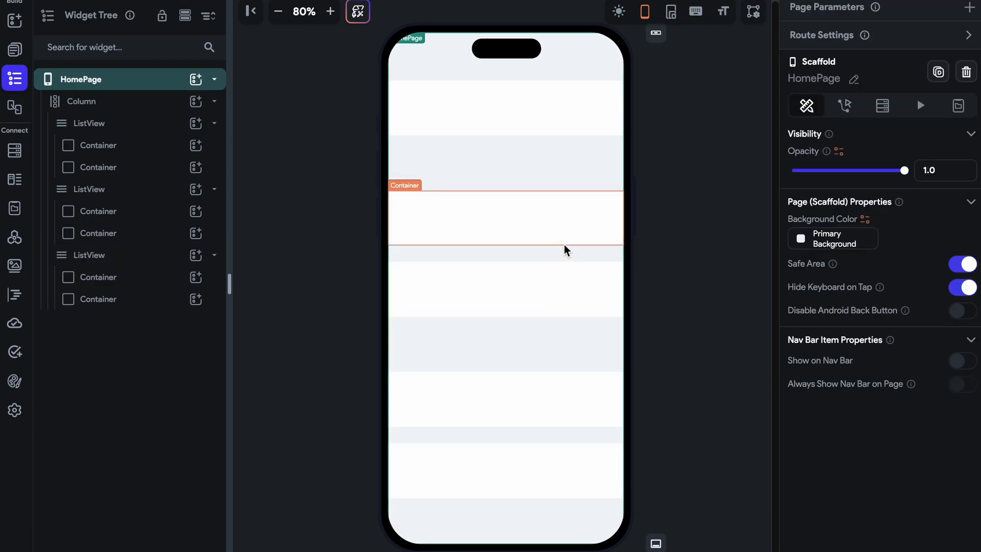
- Duplicate the first Container of the third ListView twice and check the scrolling again
left_click(543, 423)
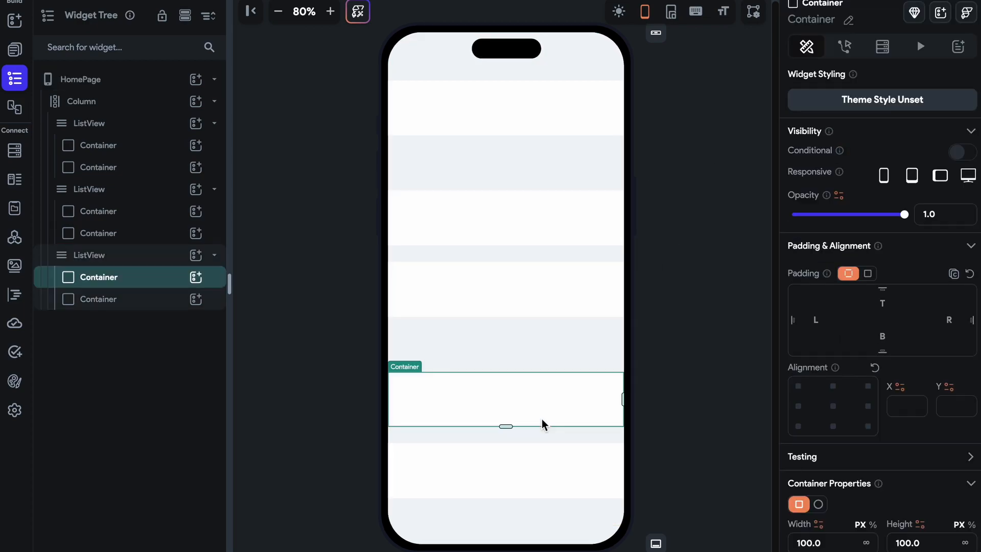
key("ctrl+d")
key("ctrl+d")
scroll(542, 422, "down", 3)
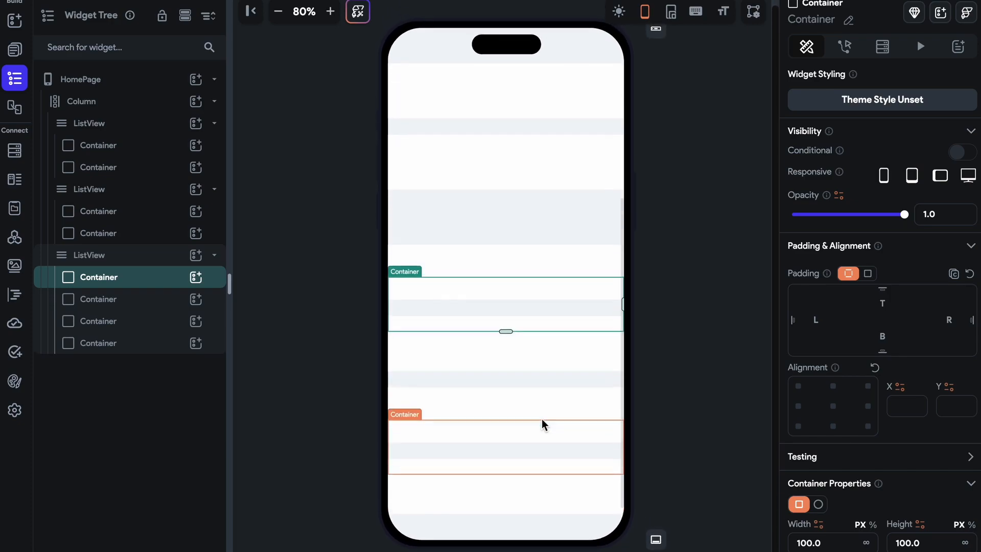
- Delete the third and second ListViews from the Column, keeping only the first one
scroll(543, 423, "up", 4)
scroll(543, 423, "down", 3)
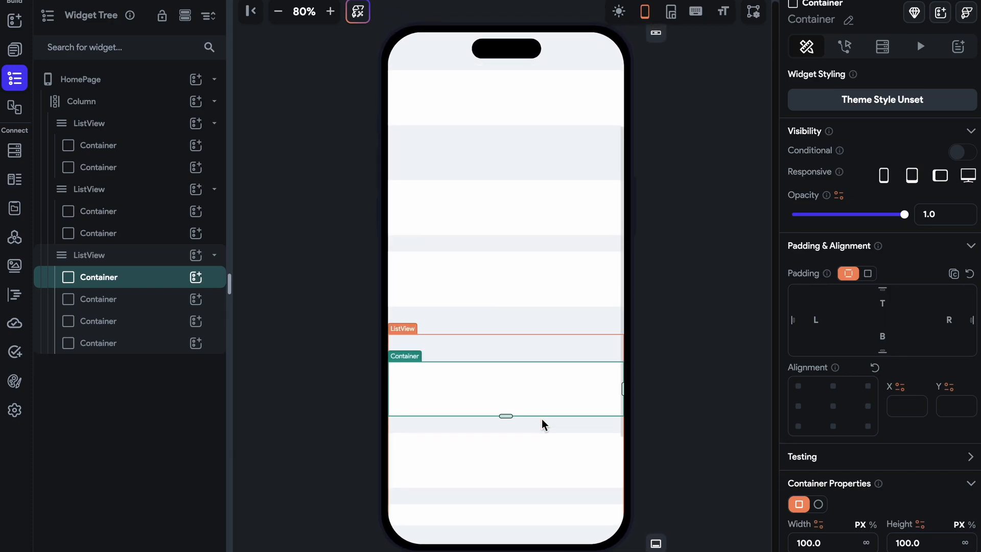
scroll(542, 423, "down", 1)
scroll(542, 423, "up", 2)
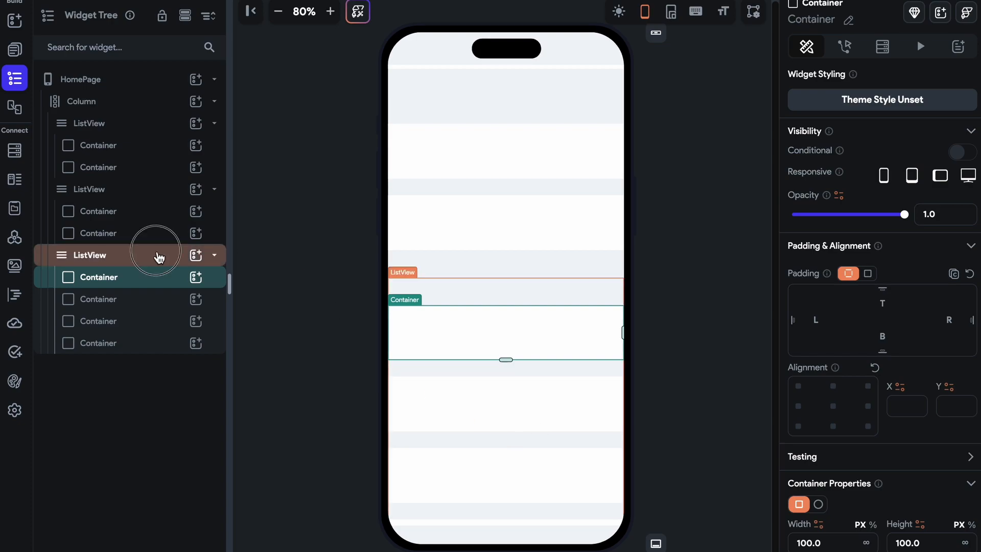
left_click(158, 254)
key("Delete")
left_click(122, 189)
key("Delete")
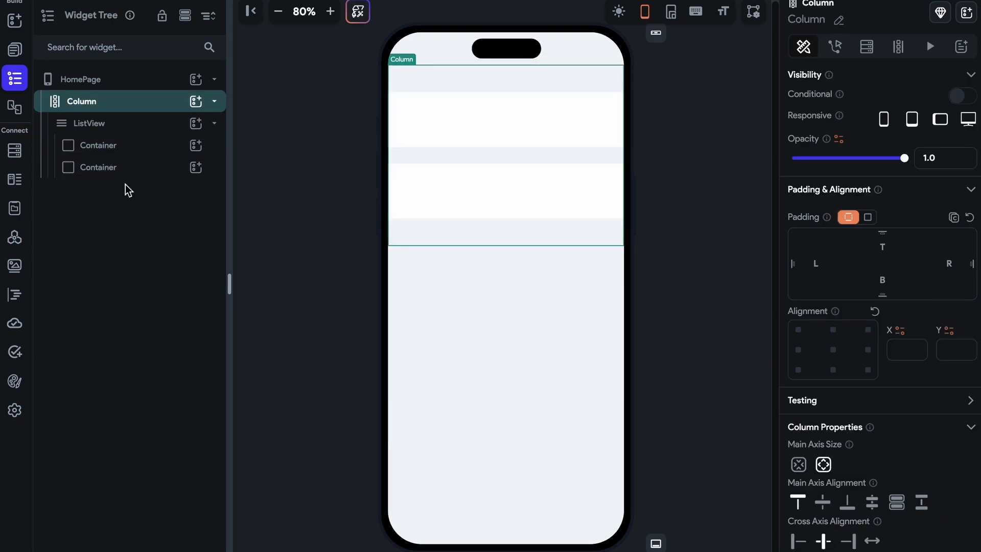
- Turn on the Primary option for the remaining ListView and check its scrolling in the phone preview
left_click(128, 133)
scroll(761, 369, "down", 2)
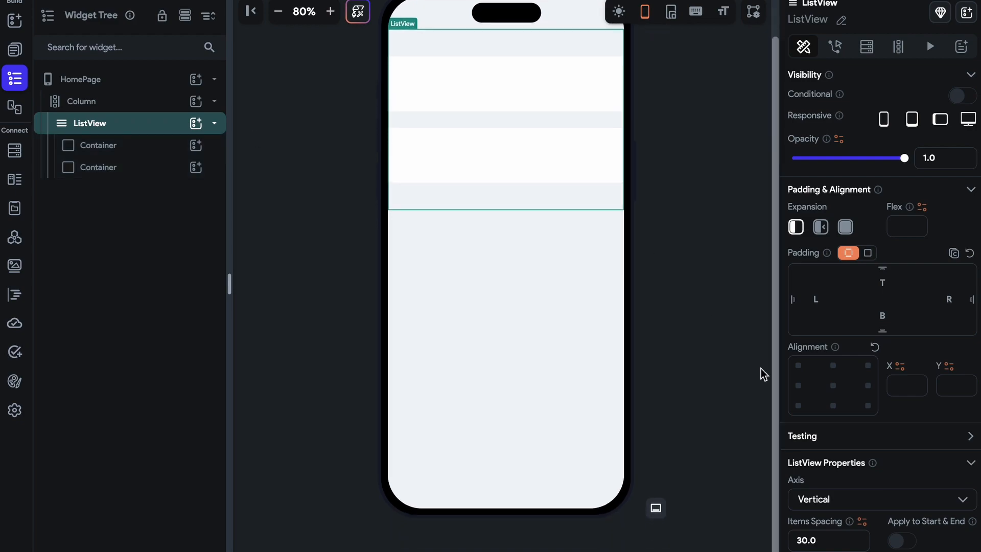
scroll(939, 397, "down", 4)
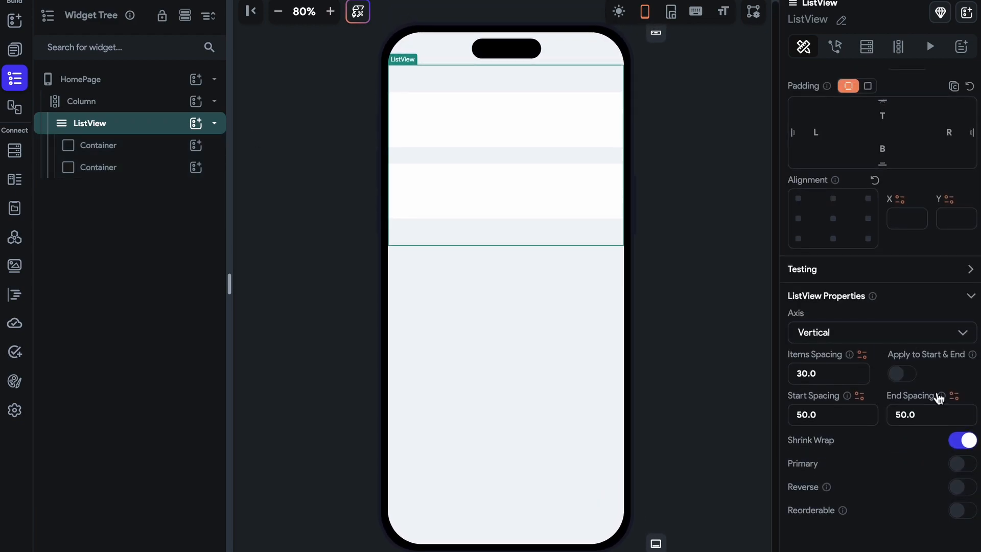
left_click(967, 472)
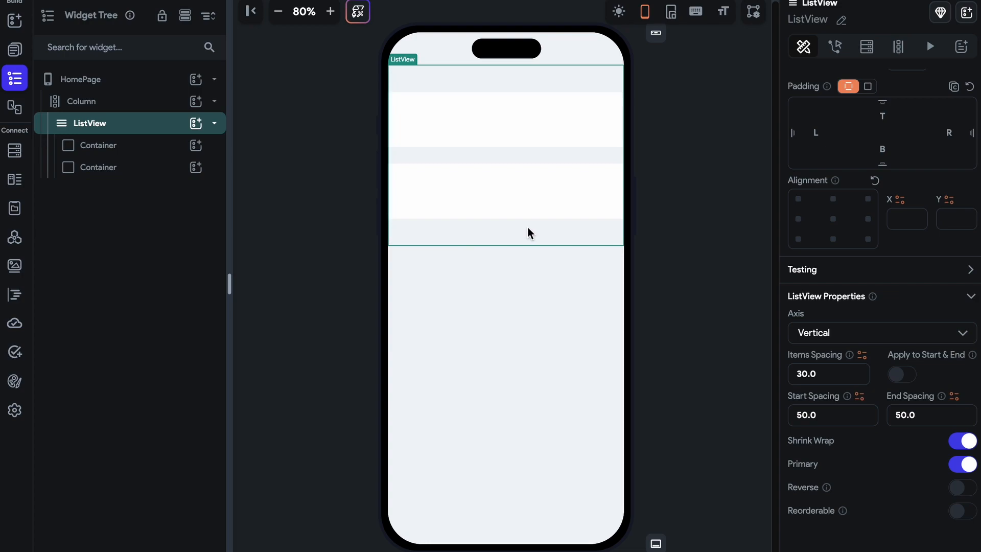
scroll(528, 217, "down", 1)
scroll(529, 217, "up", 1)
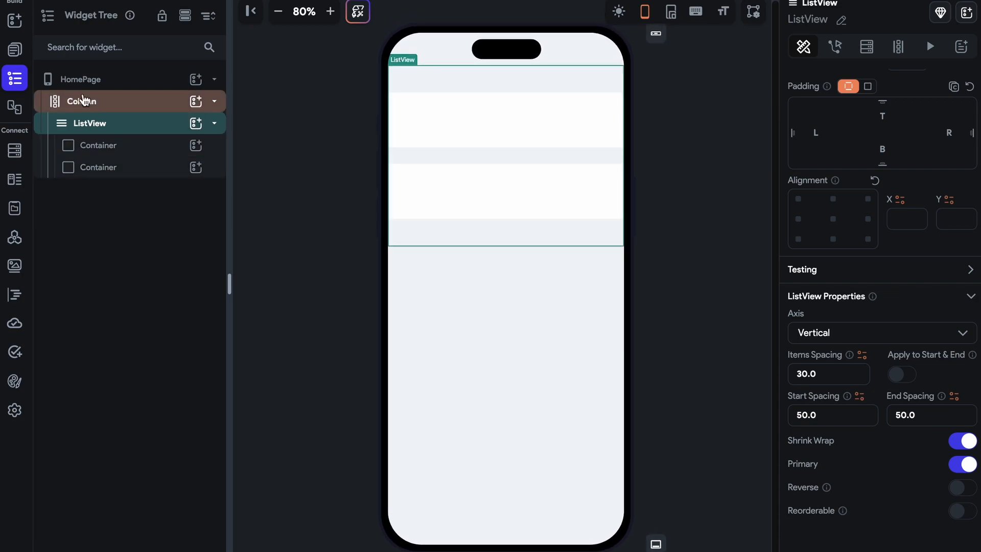
- Turn on the Reverse and Reorderable options for the ListView
left_click(14, 49)
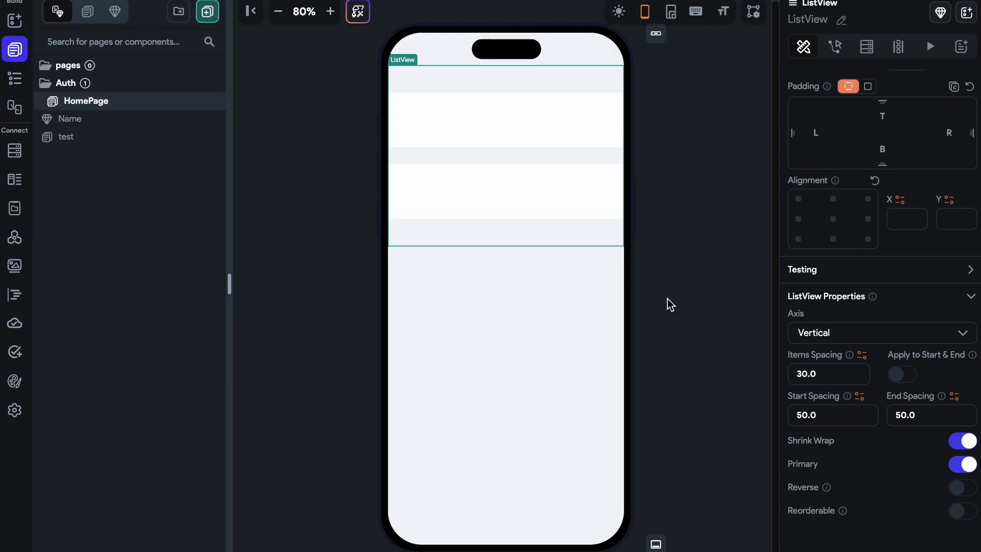
left_click(971, 489)
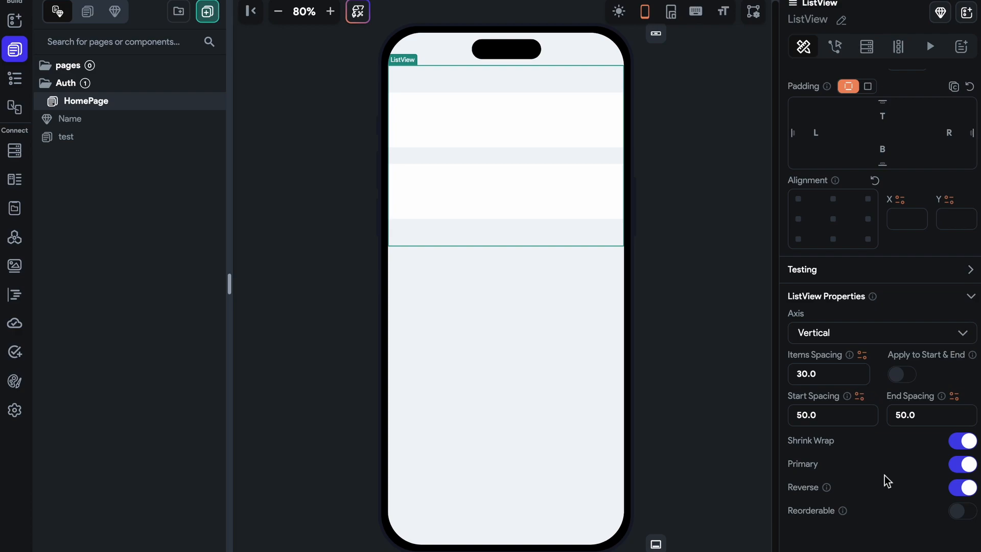
left_click(954, 514)
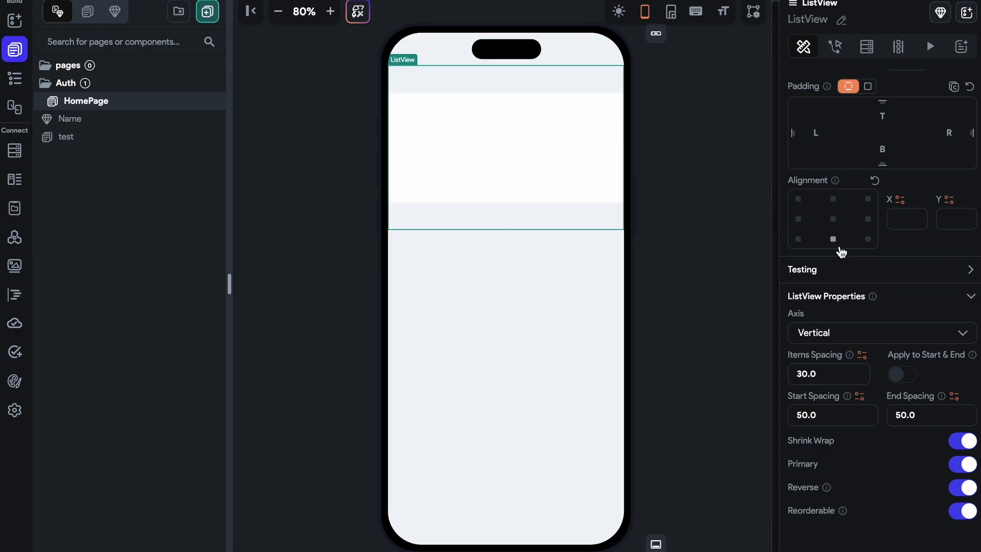
- Add an action with the On Reorder trigger to the ListView and delete that action again
left_click(835, 48)
left_click(882, 195)
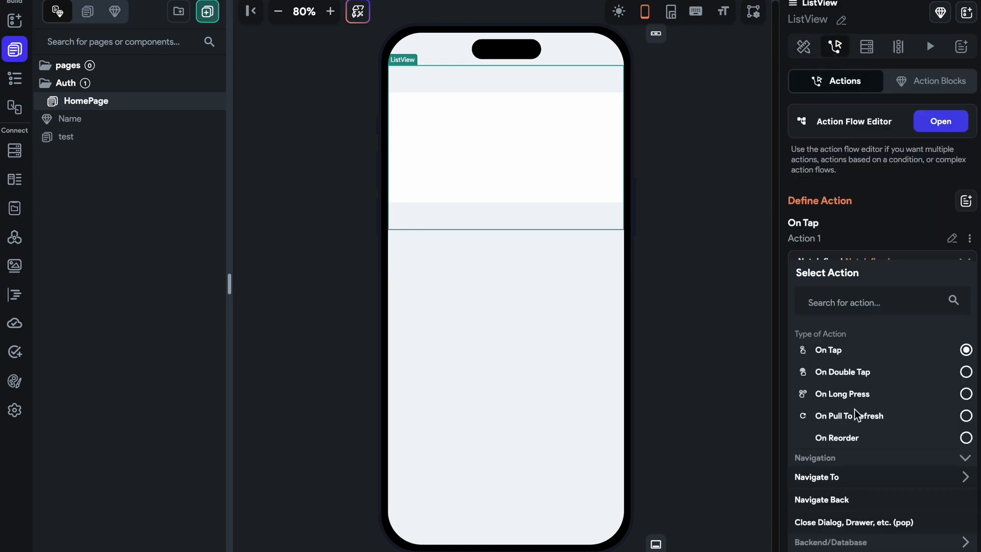
left_click(965, 438)
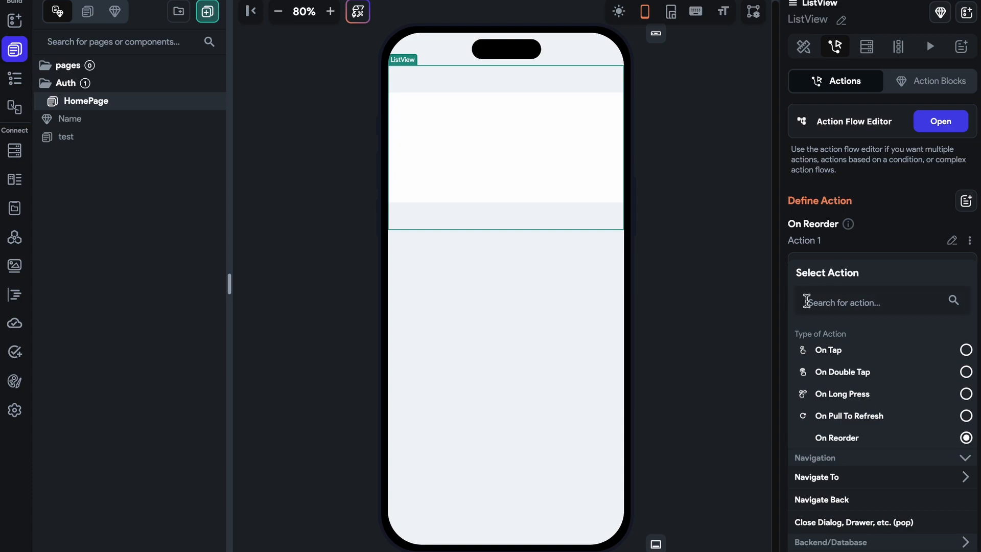
left_click(969, 240)
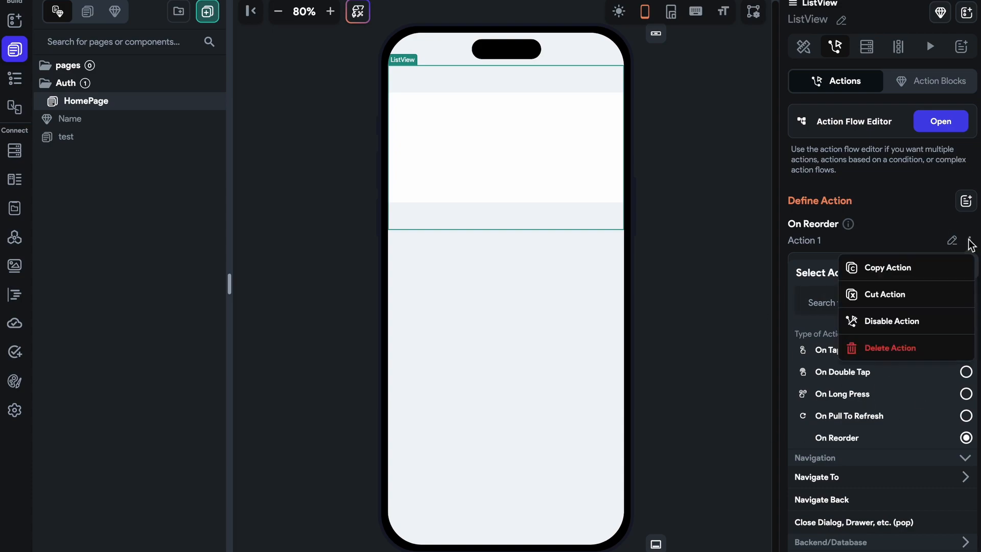
left_click(915, 350)
left_click(803, 48)
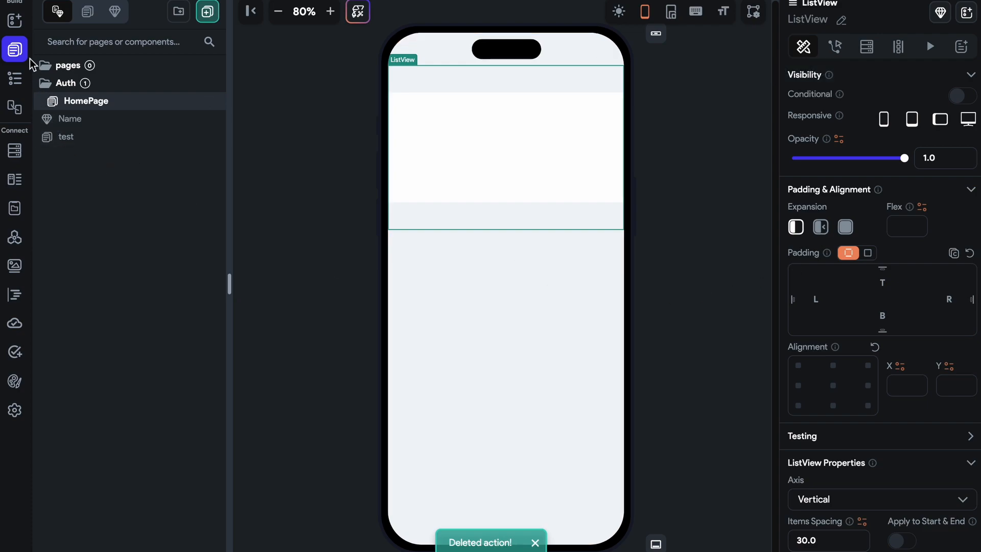
- Delete the ListView and its parent Column from the HomePage
left_click(16, 50)
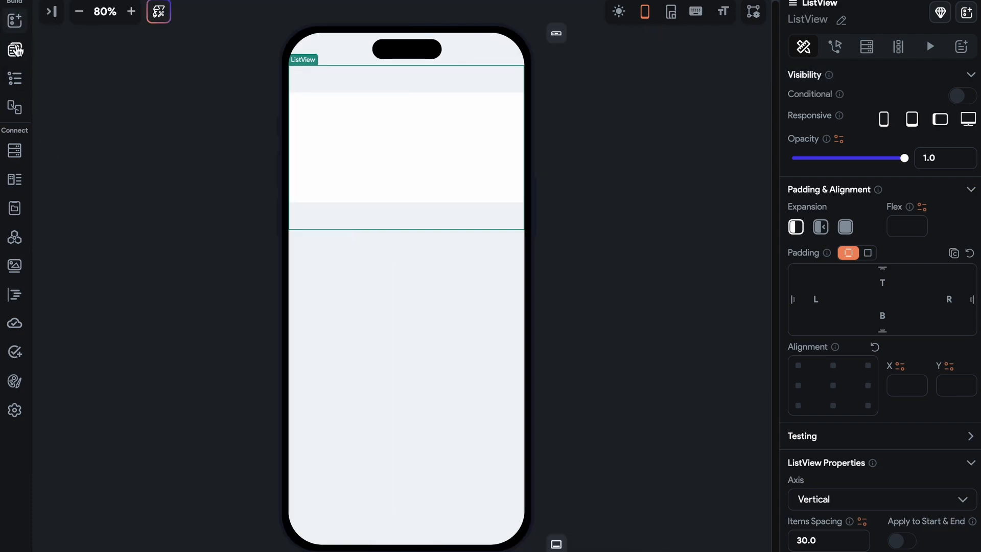
left_click(17, 50)
left_click(15, 20)
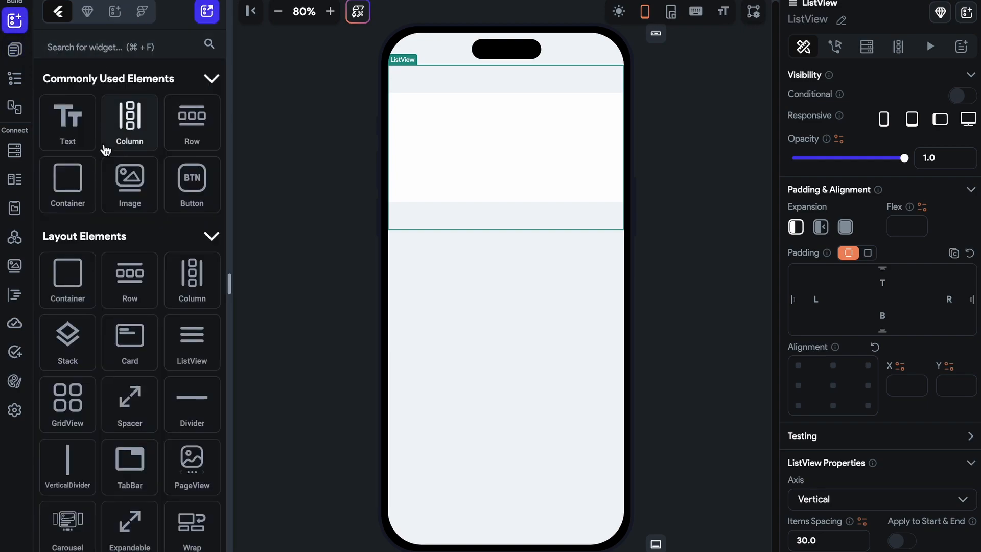
left_click(446, 200)
left_click(446, 205)
key("Delete")
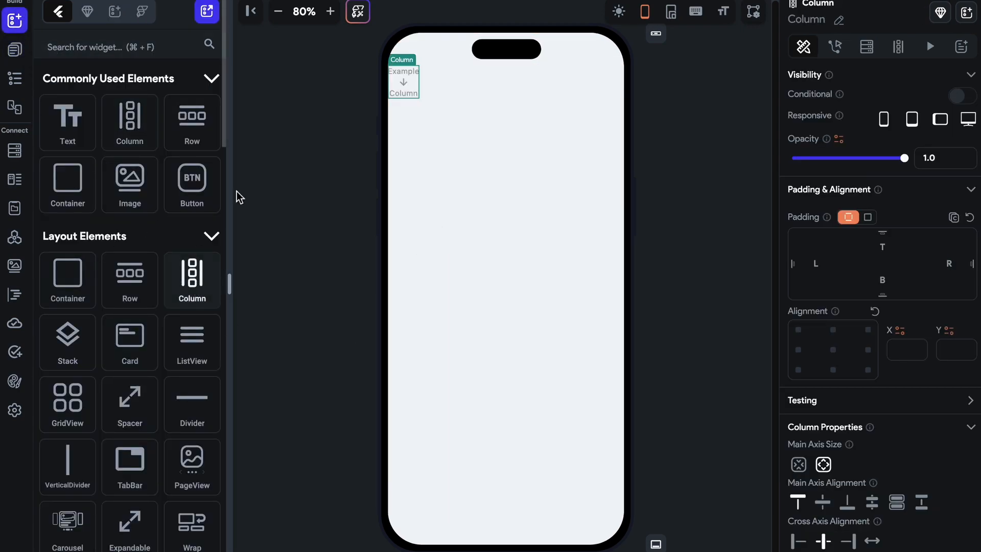
key("Delete")
- Add a GridView to the HomePage and fill it with 18 copies of one Image
left_click_drag(66, 418, 477, 252)
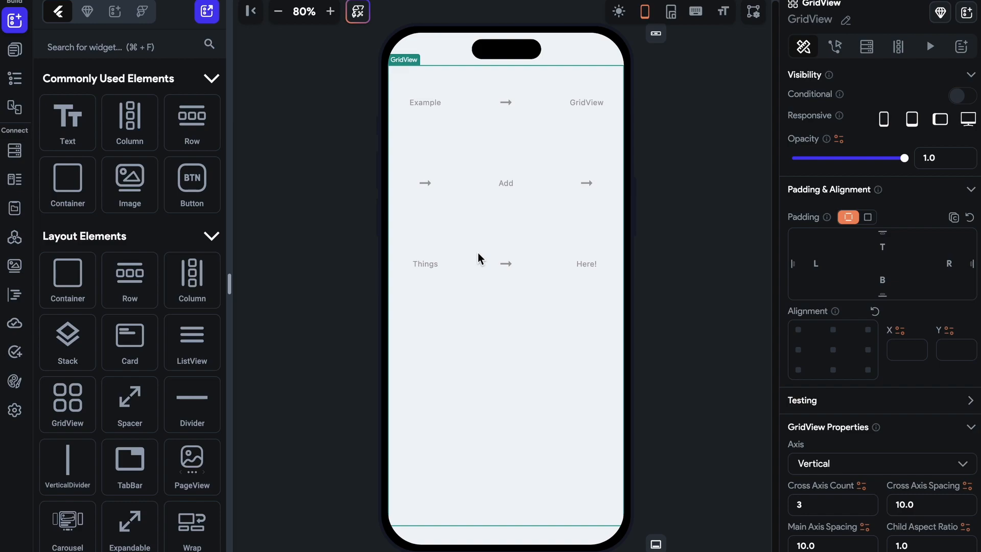
left_click_drag(132, 212, 422, 128)
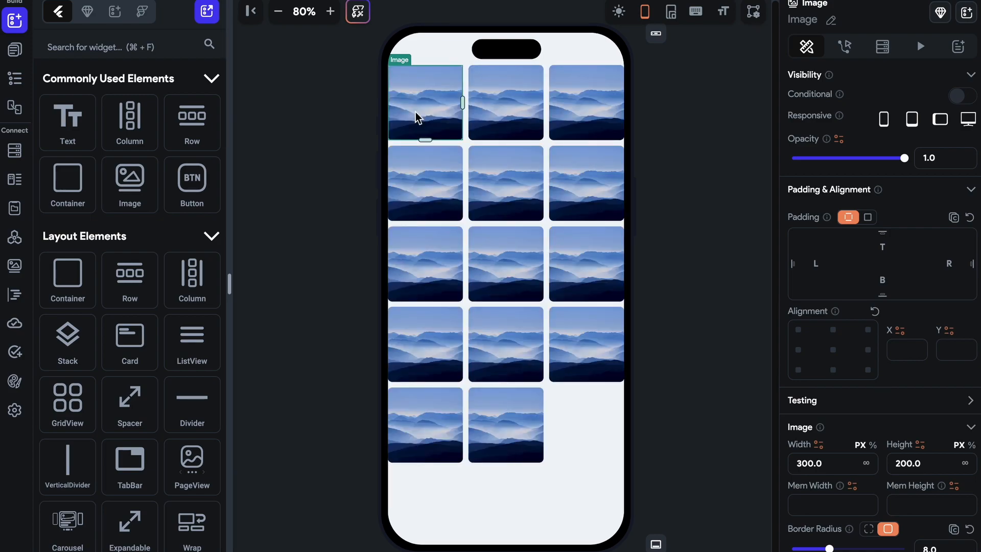
scroll(609, 289, "down", 5)
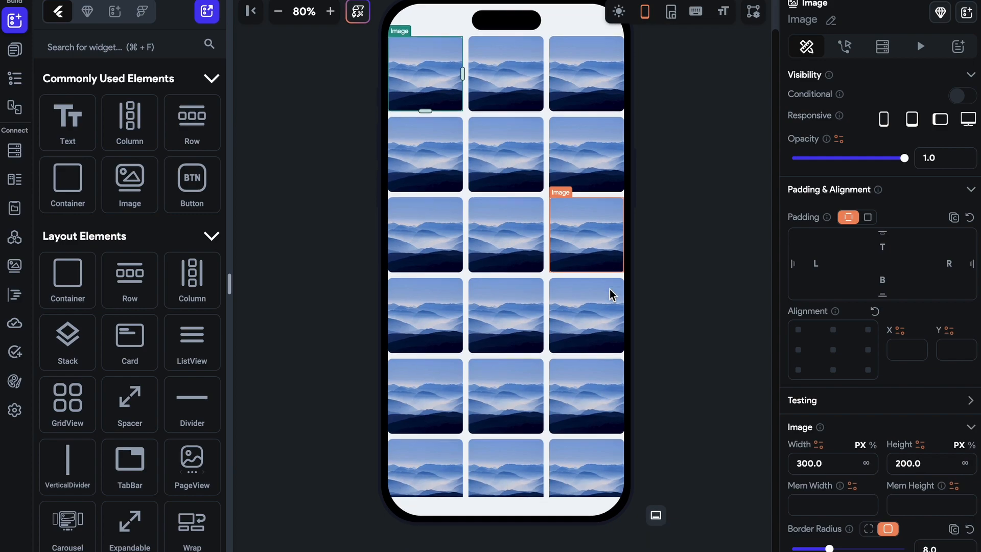
scroll(610, 289, "up", 5)
scroll(609, 290, "down", 5)
scroll(612, 295, "up", 2)
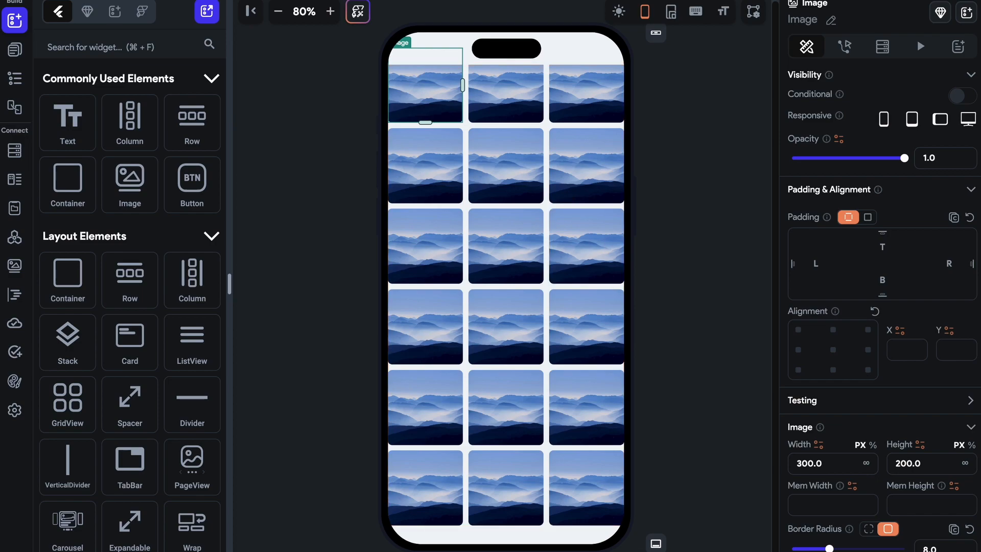
scroll(547, 164, "up", 5)
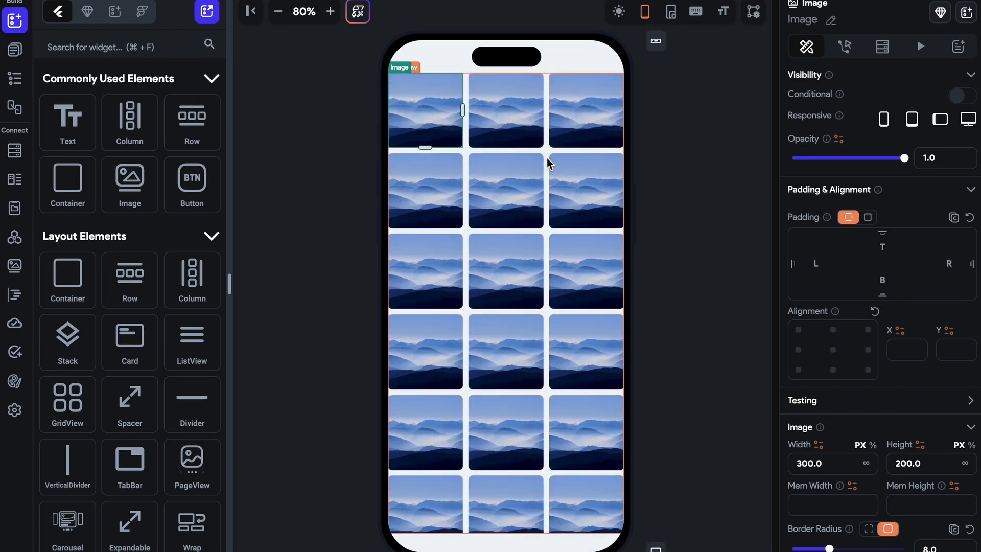
- Switch the GridView's axis to Horizontal and back to Vertical
scroll(887, 346, "down", 5)
left_click(530, 320)
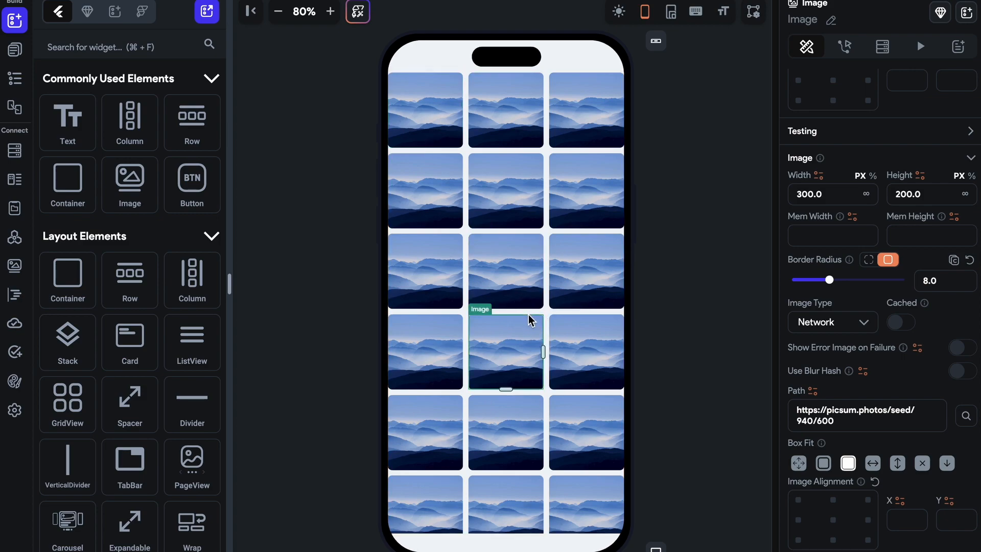
left_click(545, 322)
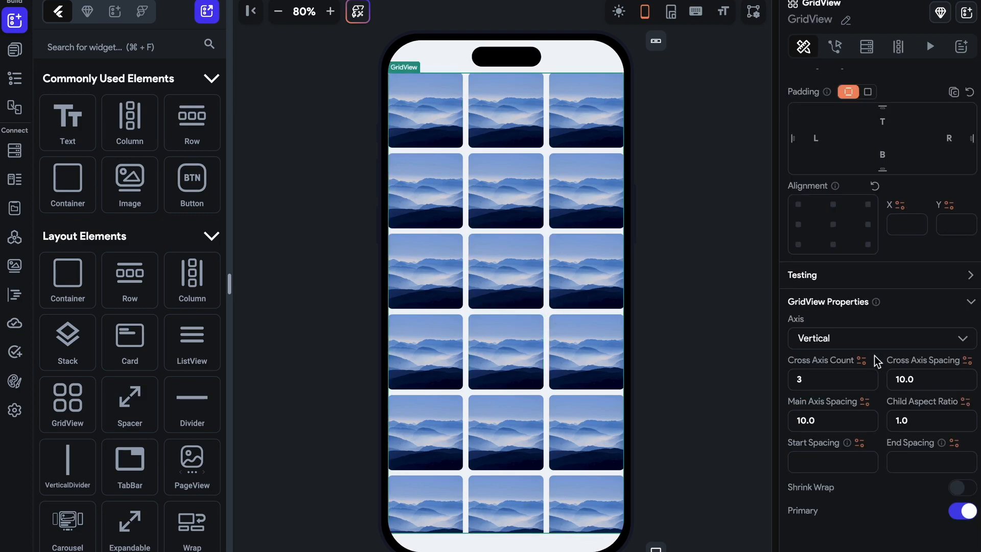
left_click(833, 337)
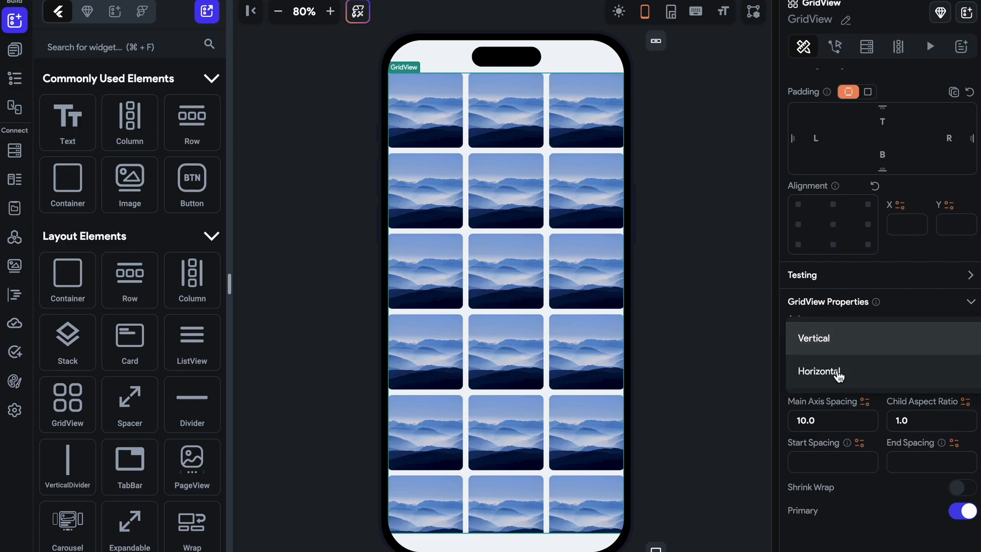
left_click(838, 376)
left_click(830, 338)
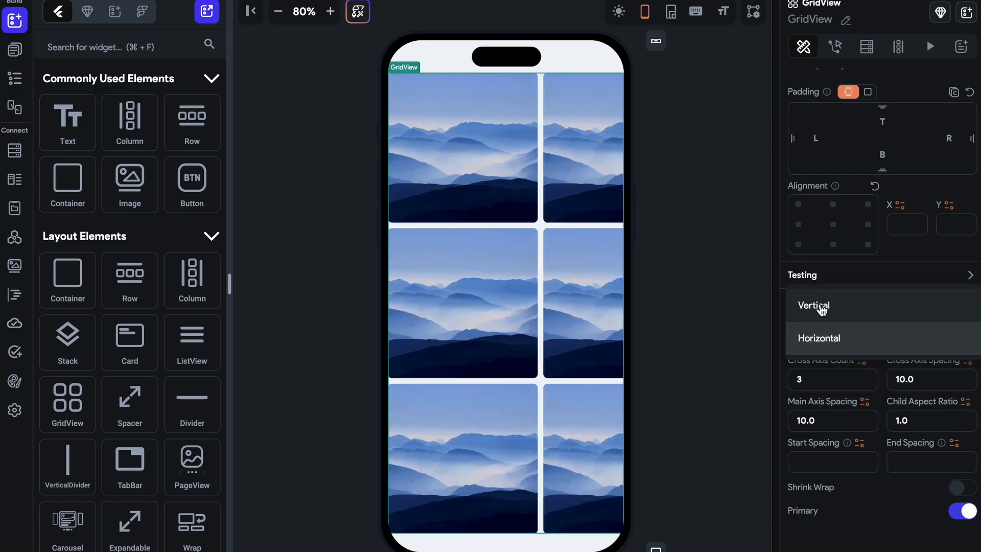
left_click(820, 310)
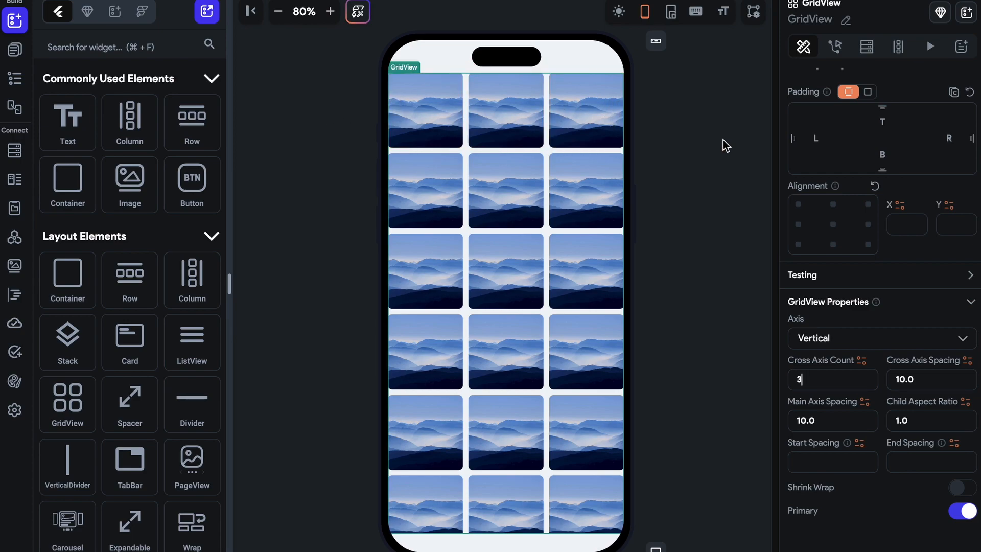
- Set the GridView's Cross Axis Count to 5 and return it to 3
left_click_drag(830, 378, 783, 383)
type("5")
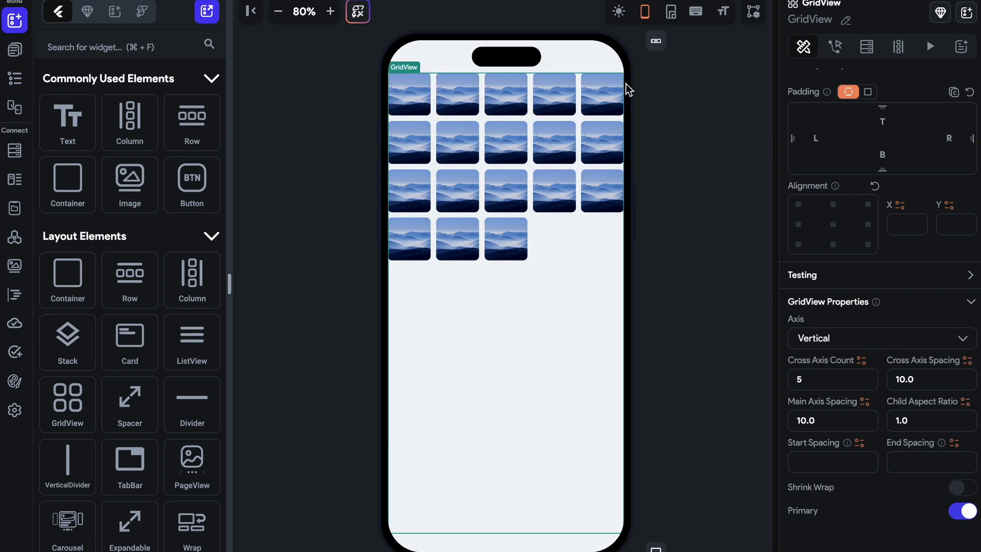
key("BackSpace")
type("3")
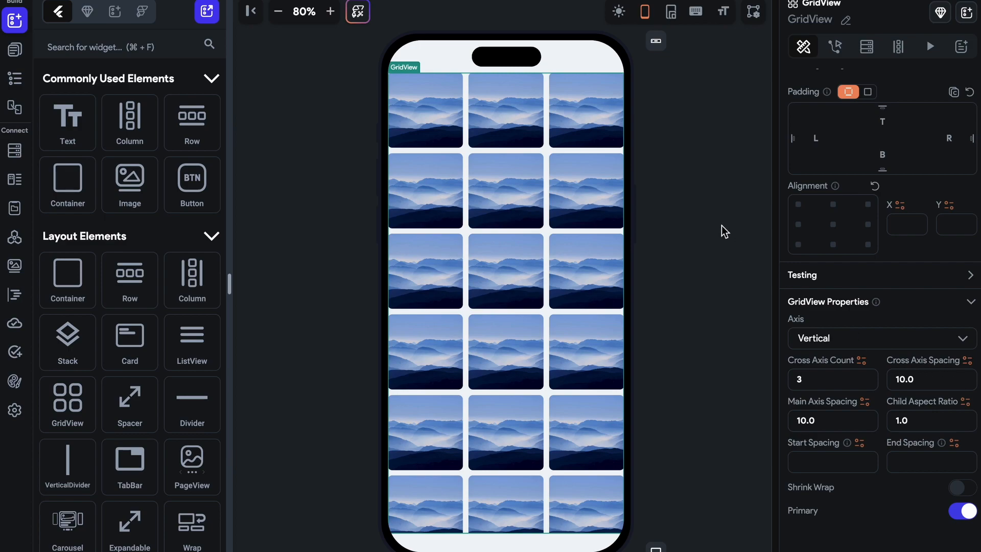
- Set the GridView's Cross Axis Spacing to 40 and reduce it gradually to 22
left_click(435, 131)
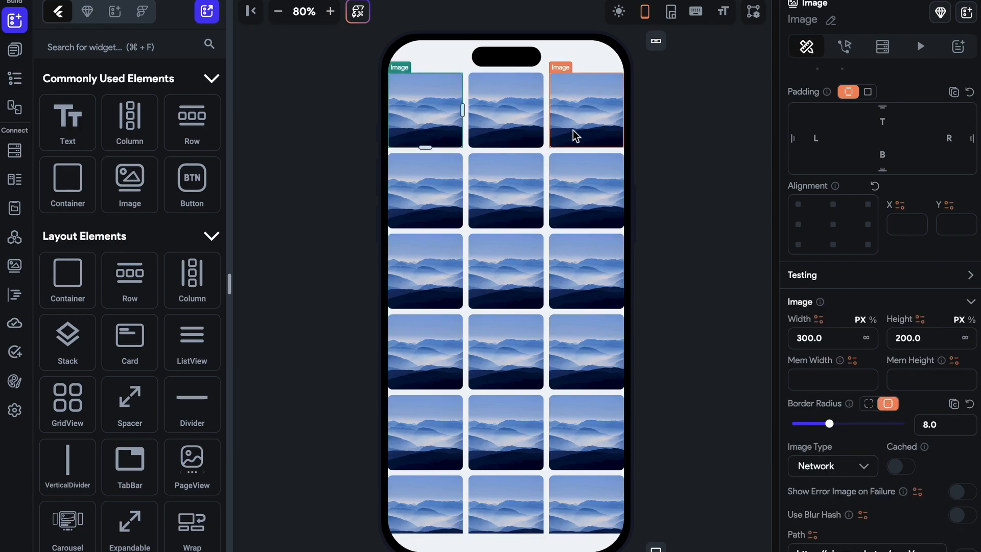
left_click(544, 151)
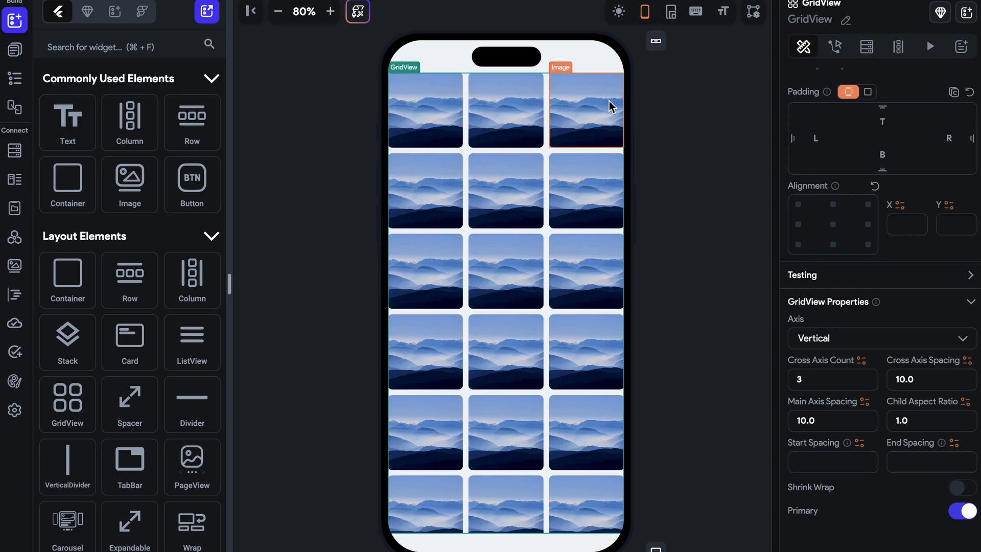
left_click(918, 377)
type("40")
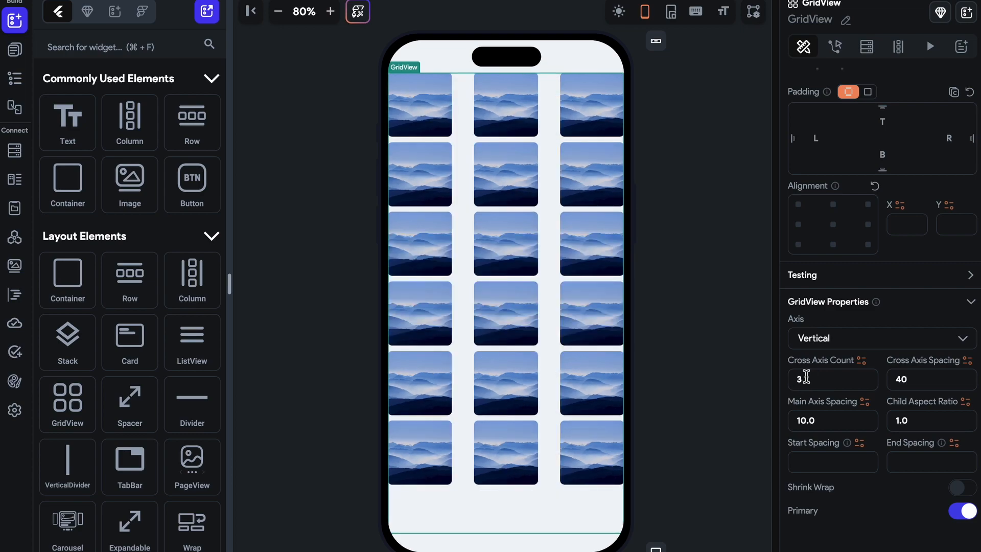
key("Down")
key("Down")
key("Down")
key("Down")
key("Down")
key("Down")
key("Down")
key("Down")
key("Down")
key("Down")
key("Down")
key("Down")
key("Down")
key("Down")
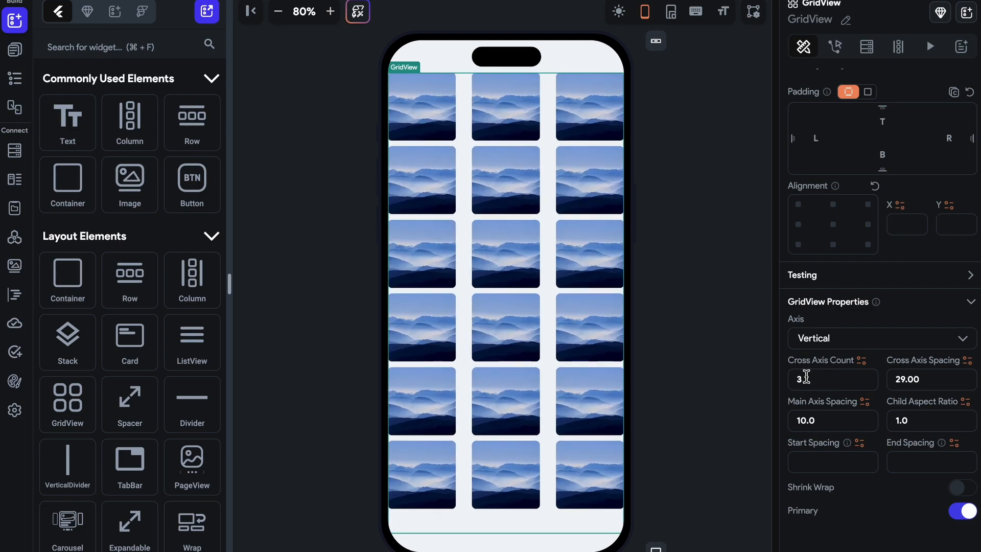
key("Down")
key("Down")
key("Down")
key("Down")
- Set the GridView's Main Axis Spacing to 20
left_click(814, 419)
left_click_drag(814, 420, 788, 422)
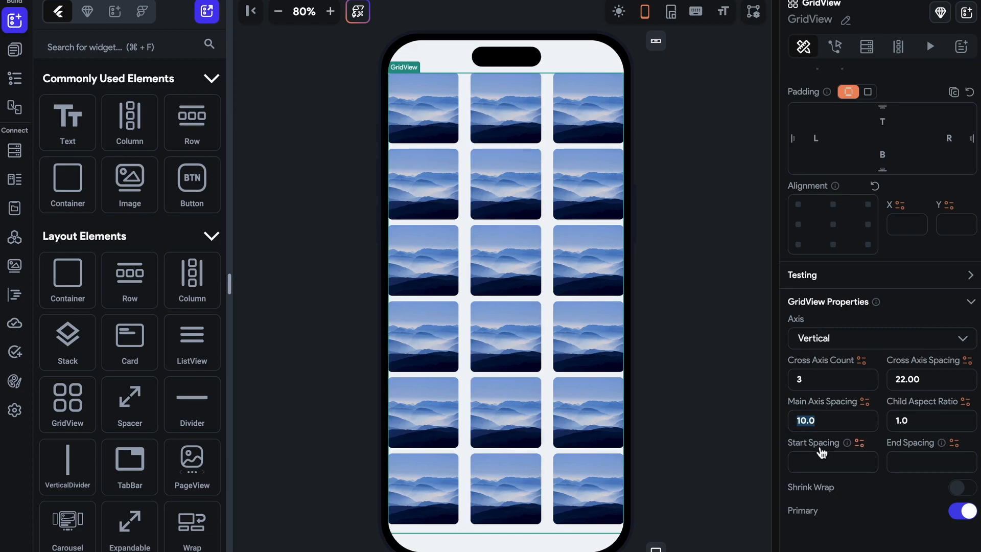
type("20")
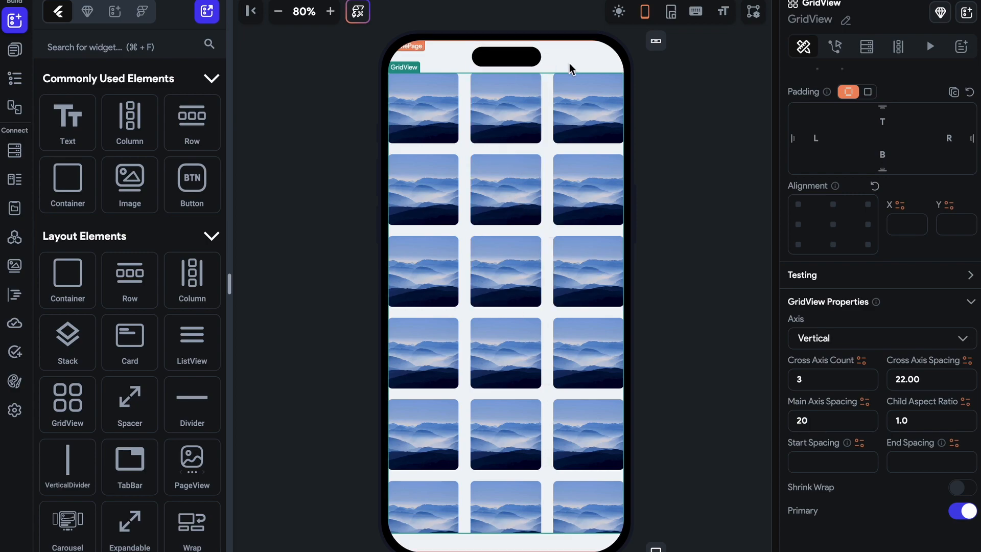
- Set the GridView's Child Aspect Ratio to 2 and change it to 0.9
double_click(917, 423)
type("2")
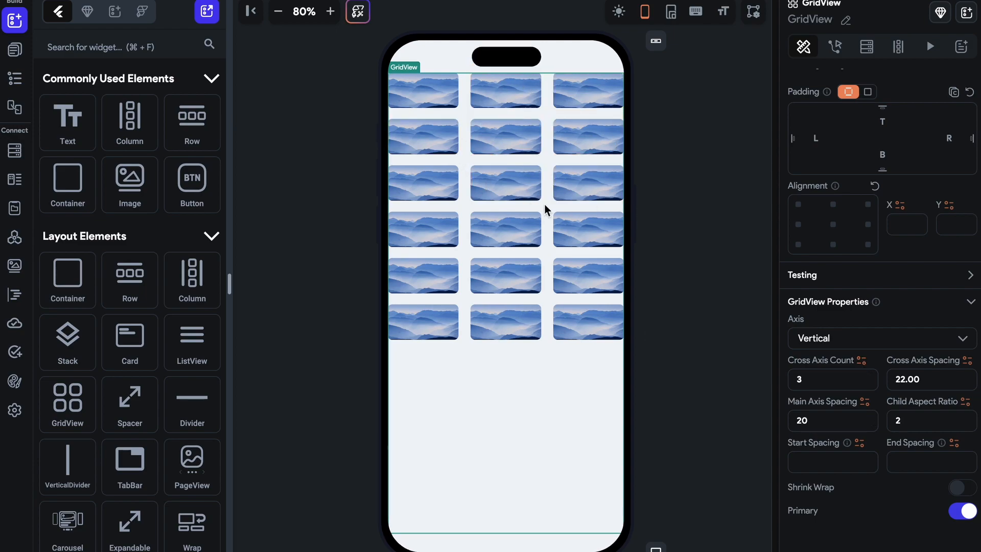
double_click(907, 427)
type("1.9")
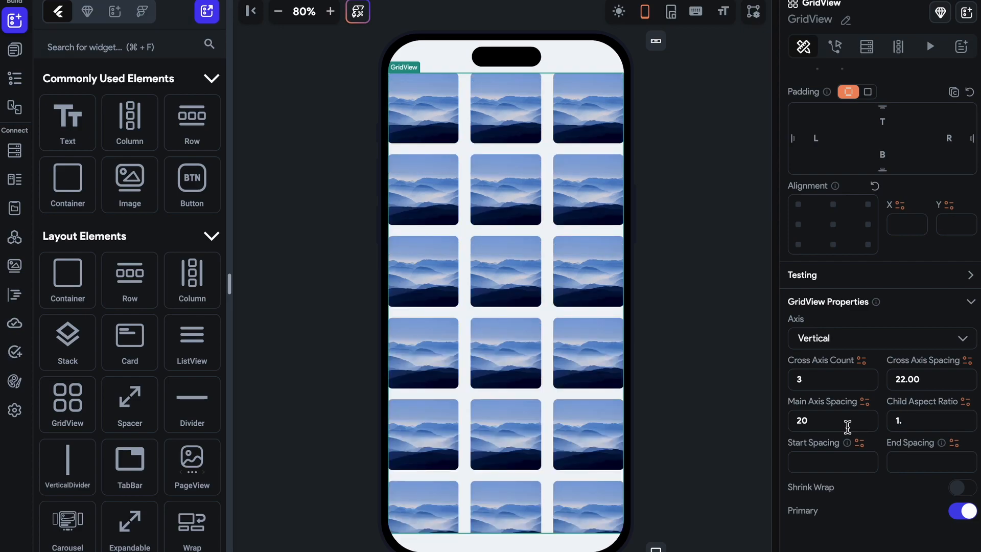
key("BackSpace")
key("BackSpace")
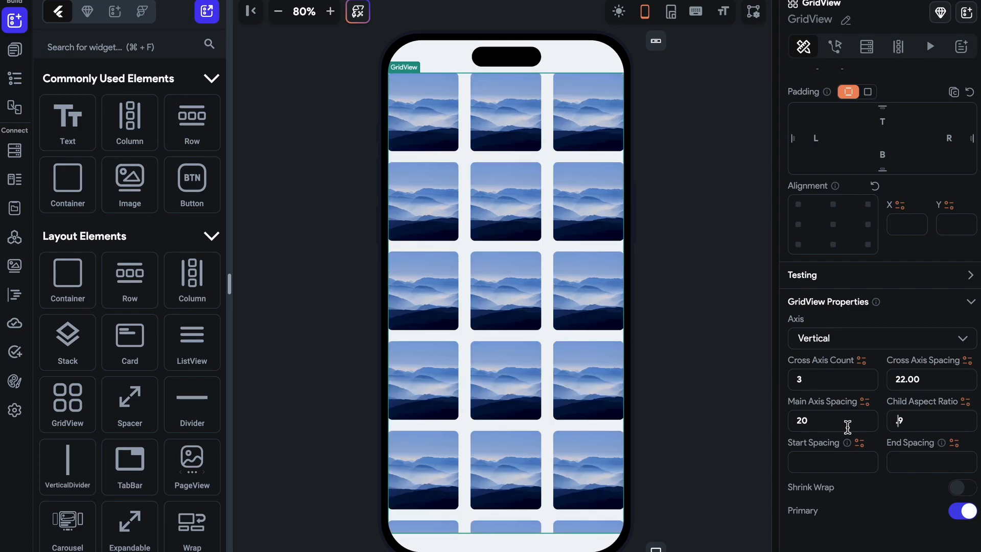
type("0")
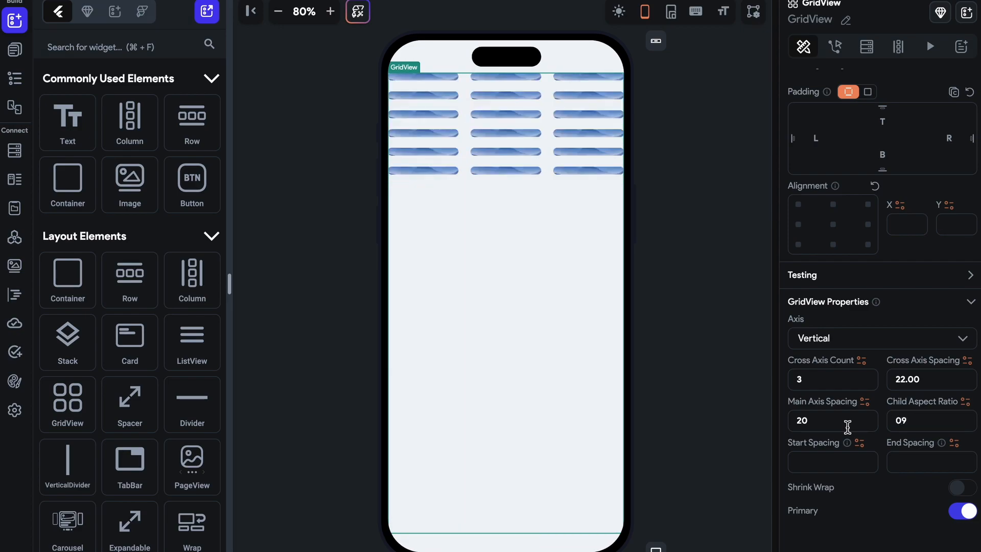
type(".")
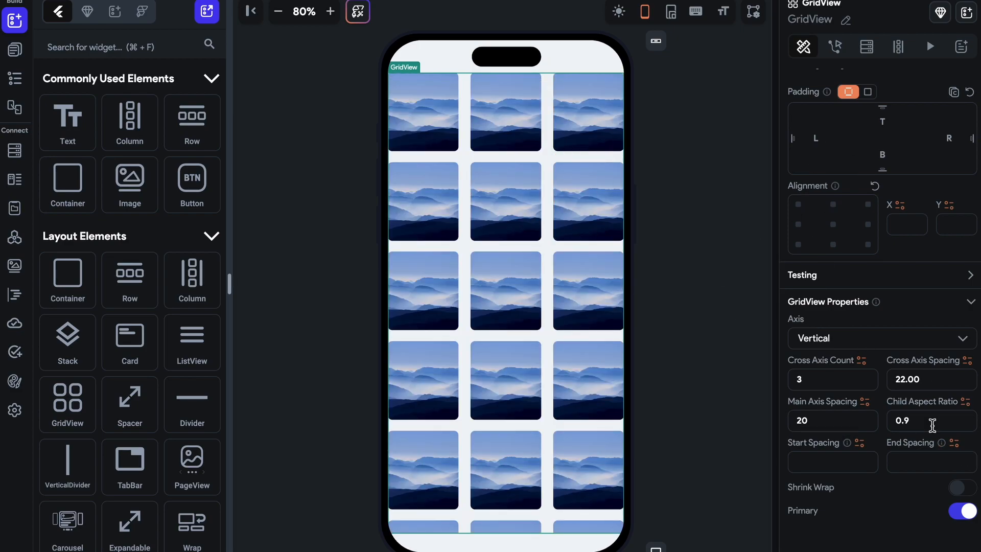
- Set the GridView's Start Spacing and End Spacing to 20 each
left_click(835, 464)
type("20")
left_click(945, 464)
type("20")
scroll(483, 425, "down", 5)
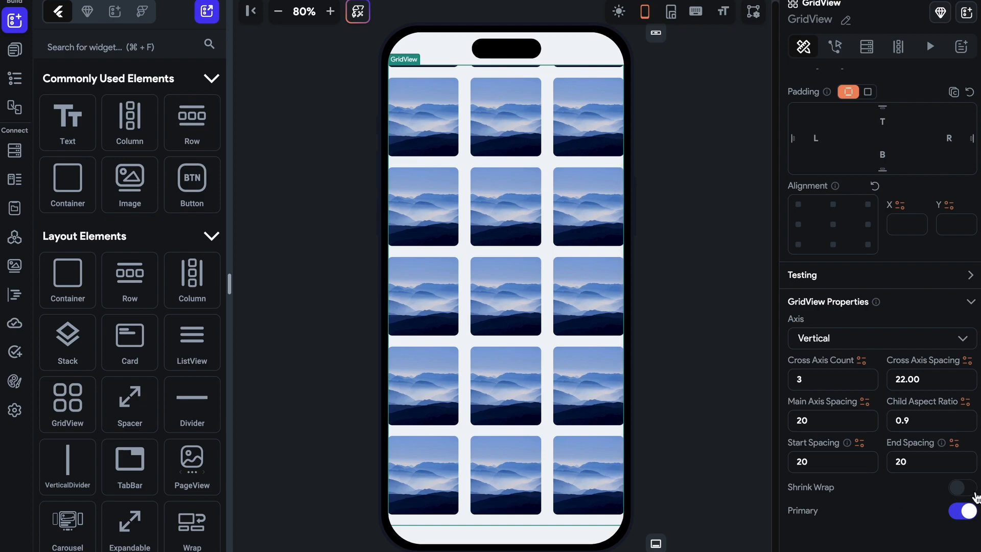
- Delete Images from the GridView until only two rows of three remain, and enable Shrink Wrap on the GridView
left_click(594, 290)
left_click(581, 289)
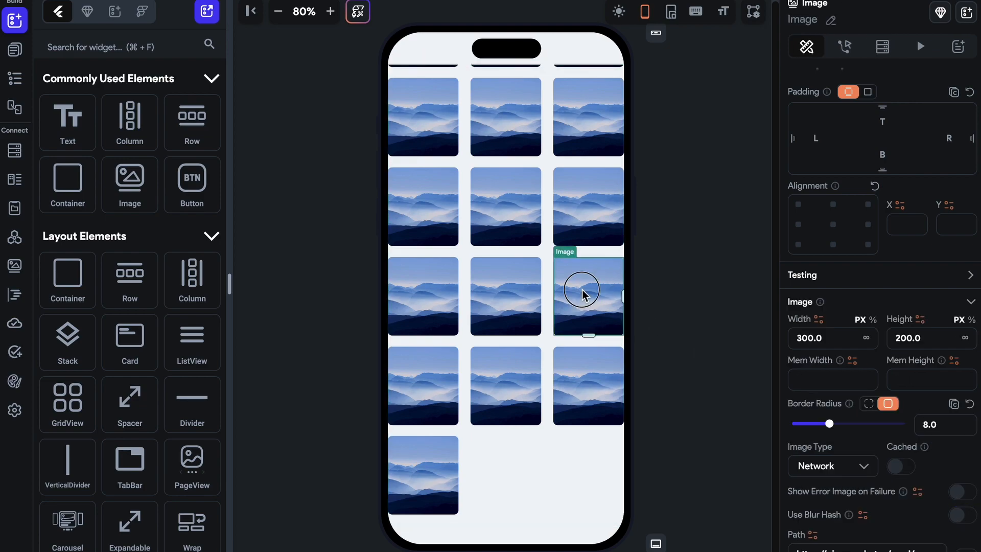
key("Delete")
left_click(581, 290)
key("Delete")
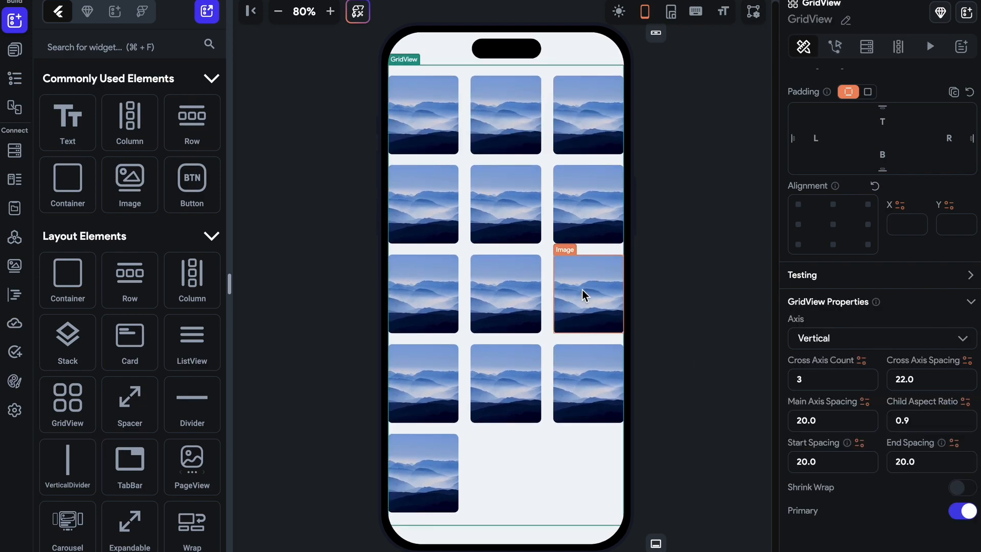
left_click(581, 290)
key("Delete")
left_click(582, 290)
key("Delete")
key("Delete")
left_click(582, 290)
key("Delete")
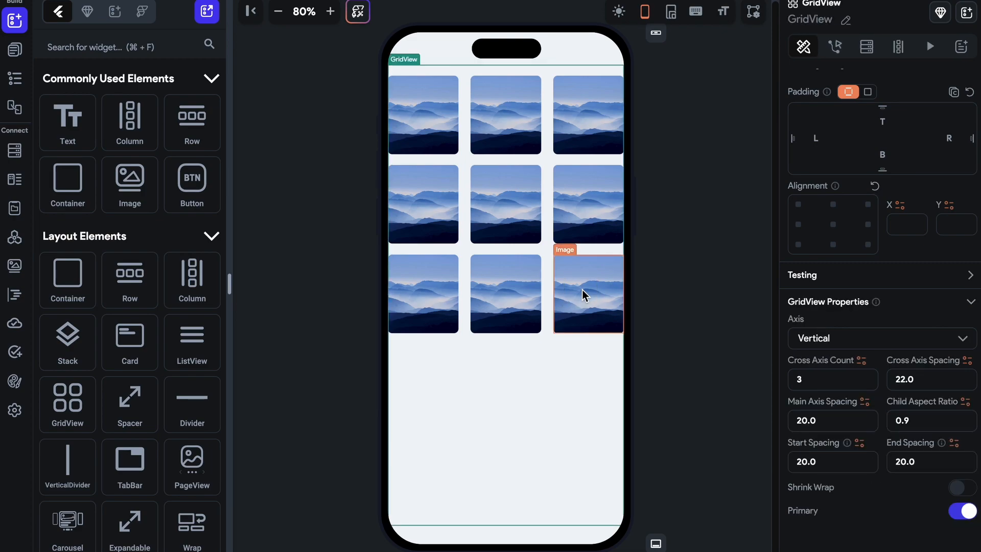
left_click(581, 290)
key("Delete")
left_click(525, 290)
key("Delete")
left_click(455, 294)
key("Delete")
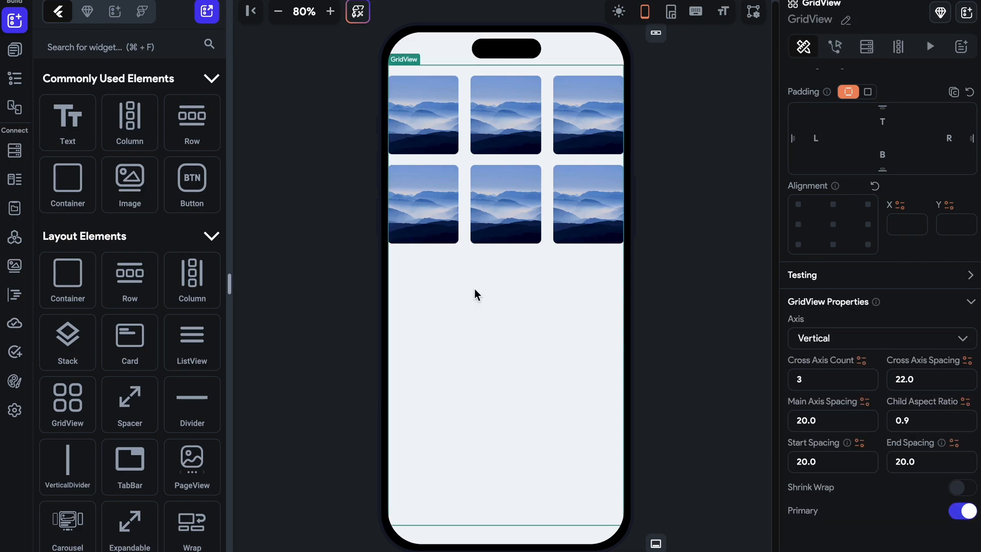
left_click(962, 487)
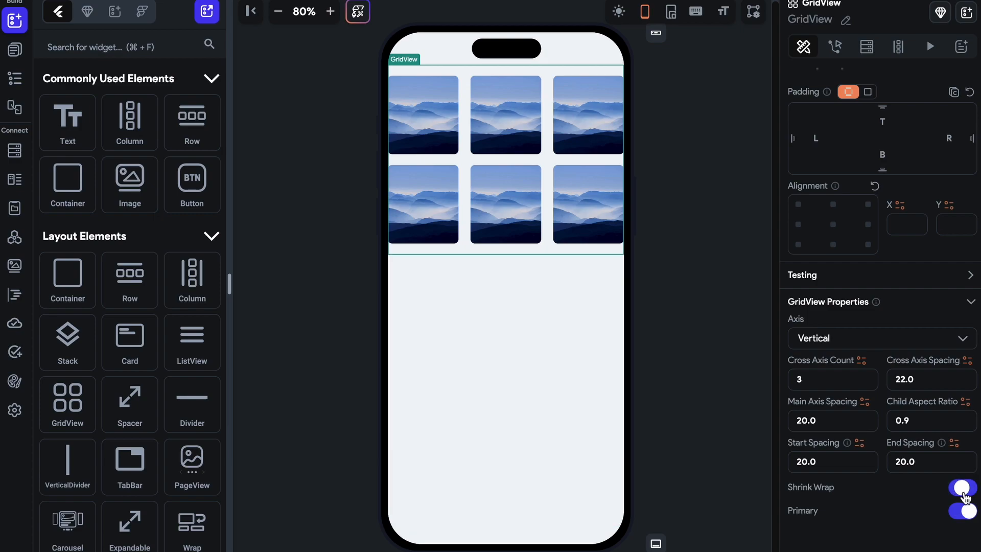
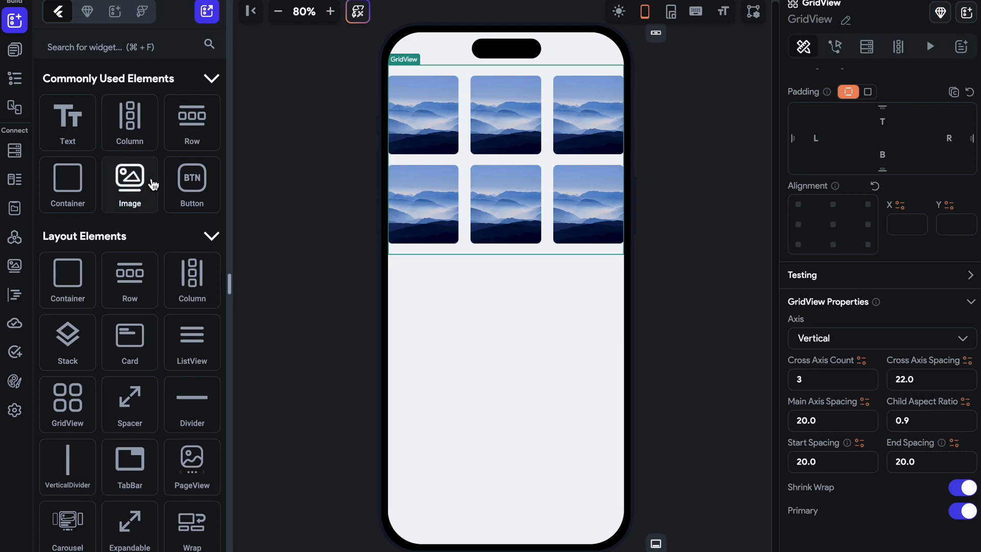
- Delete the GridView from the HomePage and bring the remaining layout elements into view
left_click(17, 59)
left_click(14, 20)
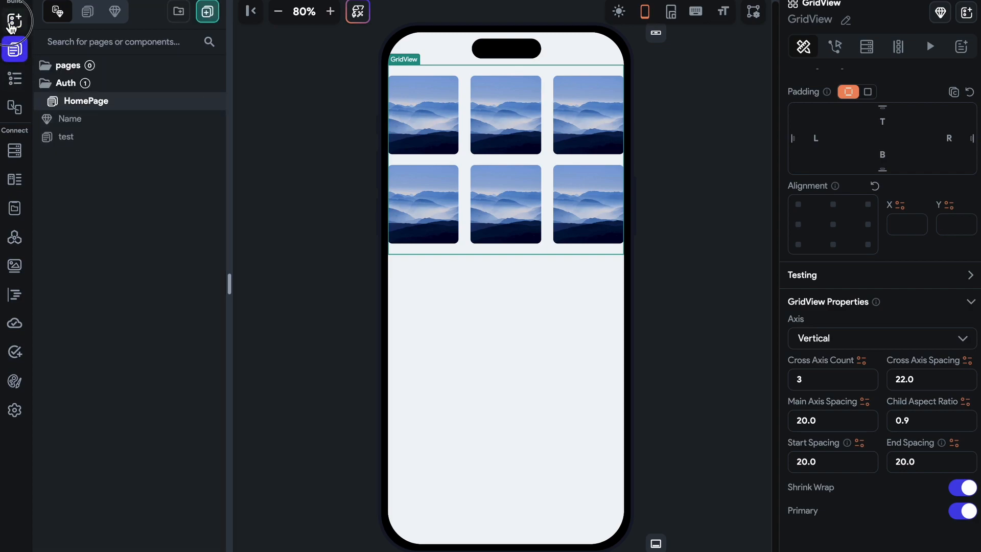
scroll(107, 330, "down", 3)
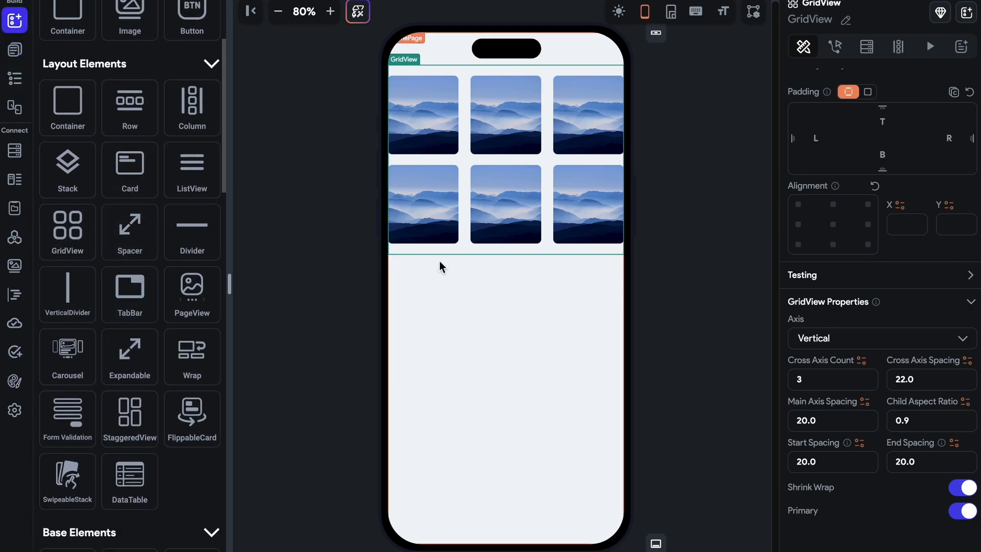
key("Delete")
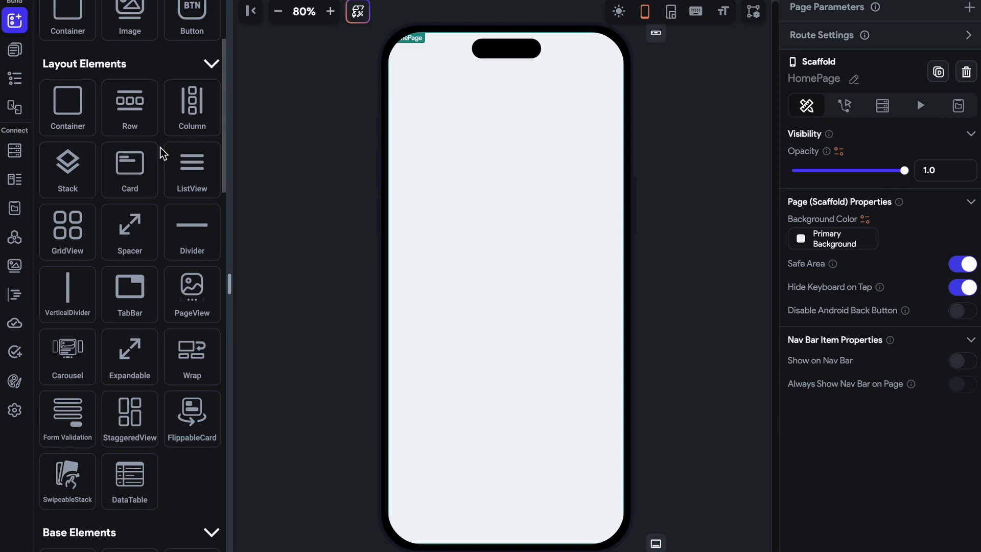
- Add a Container to the HomePage and duplicate it, wrapping both Containers in a Column
left_click_drag(88, 122, 469, 115)
left_click(426, 96)
key("super+d")
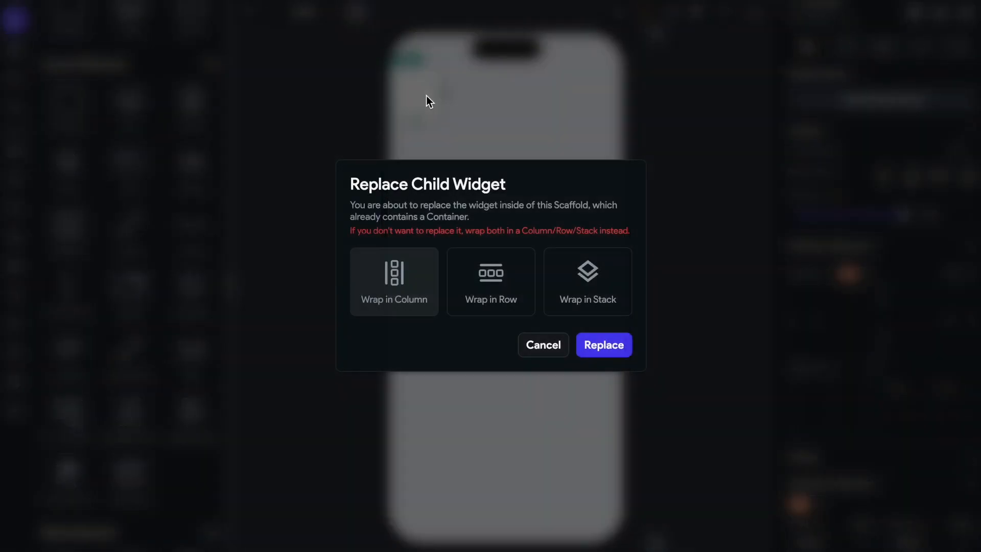
left_click(418, 273)
- Add a Spacer to the Column, move it between the two Containers and set its Flex to 3
left_click_drag(130, 227, 426, 235)
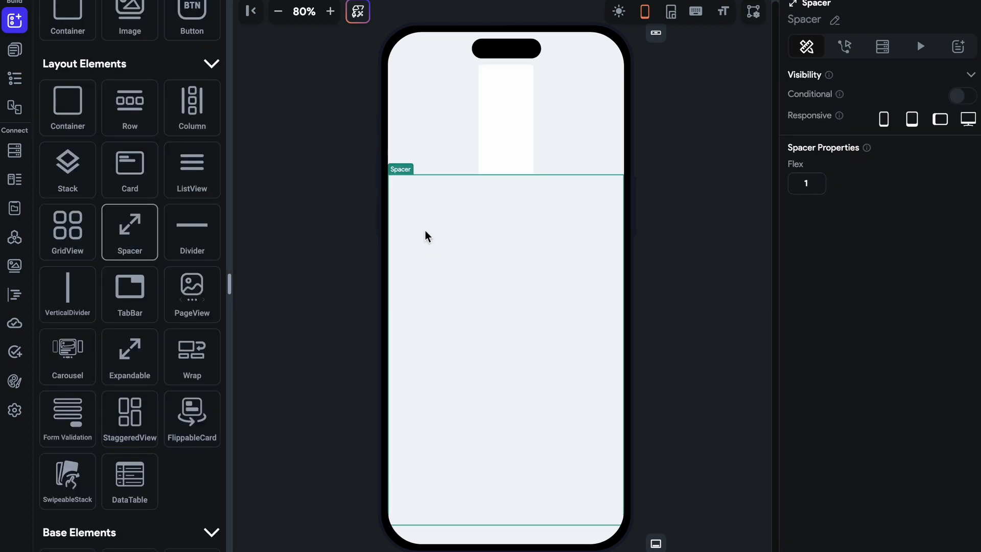
key("Up")
left_click(547, 81)
left_click(534, 274)
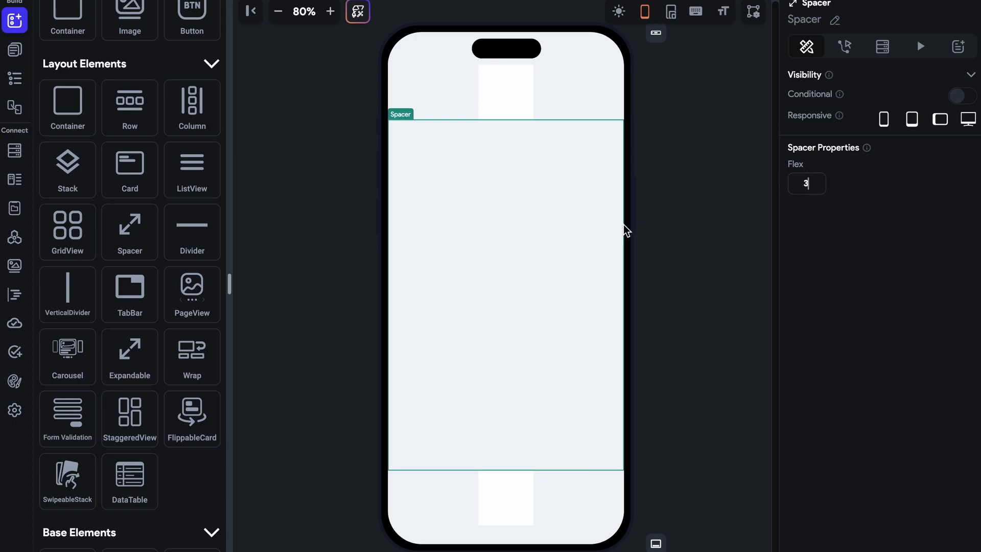
- Delete the Spacer and the Column with its Containers, and try to add a Divider directly to the HomePage
key("Delete")
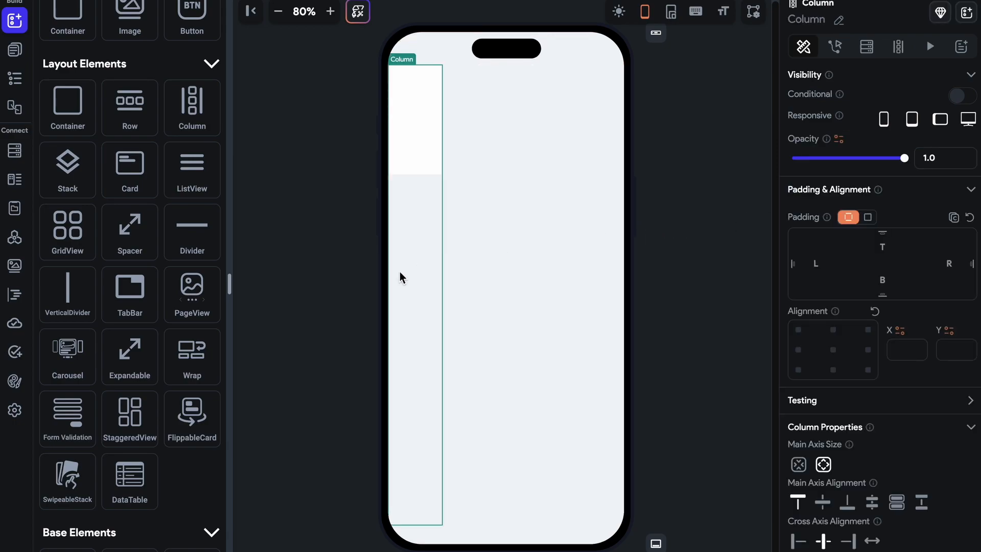
key("Delete")
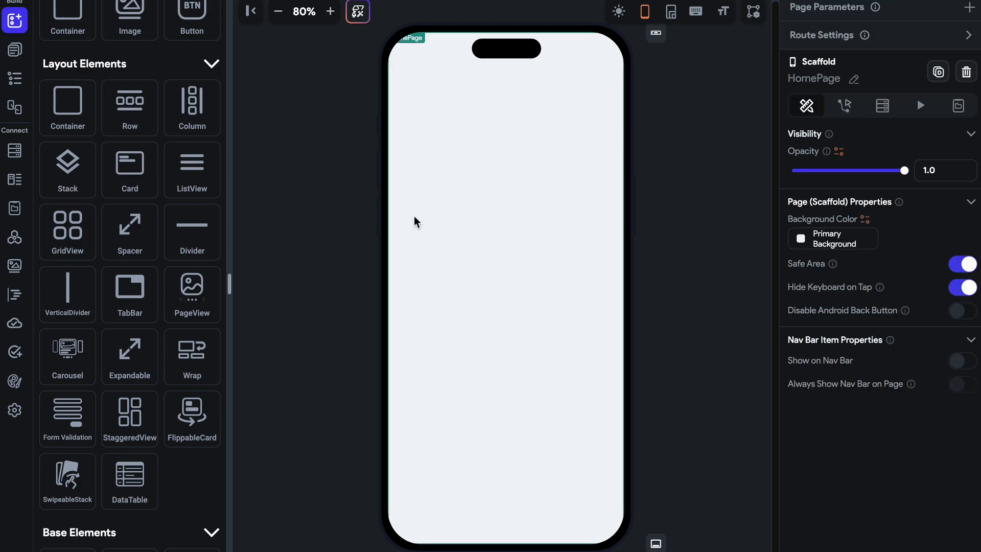
left_click_drag(197, 243, 524, 188)
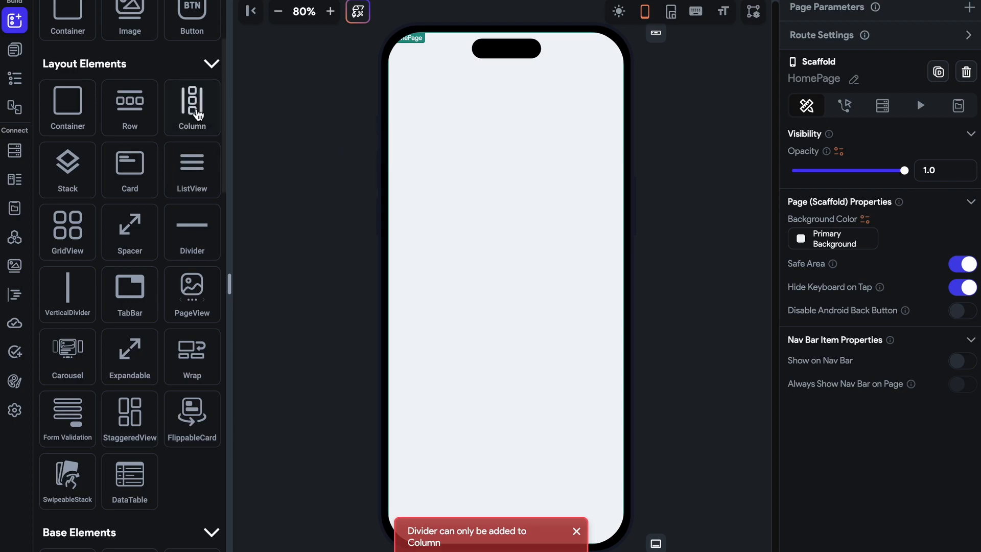
- Add a Column to the HomePage with two Containers separated by a Divider, and select the Divider
left_click_drag(195, 112, 485, 131)
left_click_drag(68, 105, 423, 146)
left_click_drag(210, 224, 429, 133)
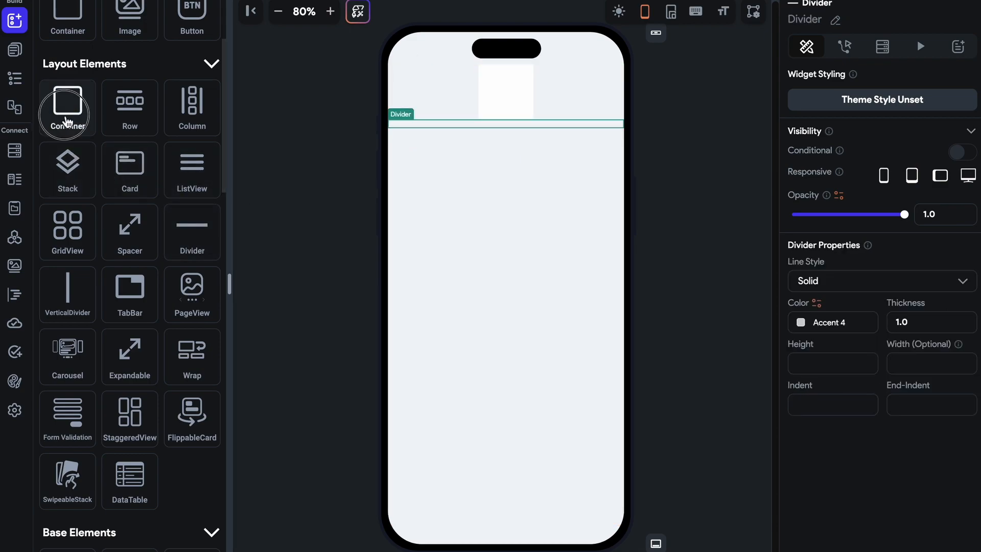
left_click_drag(85, 117, 427, 200)
left_click(450, 124)
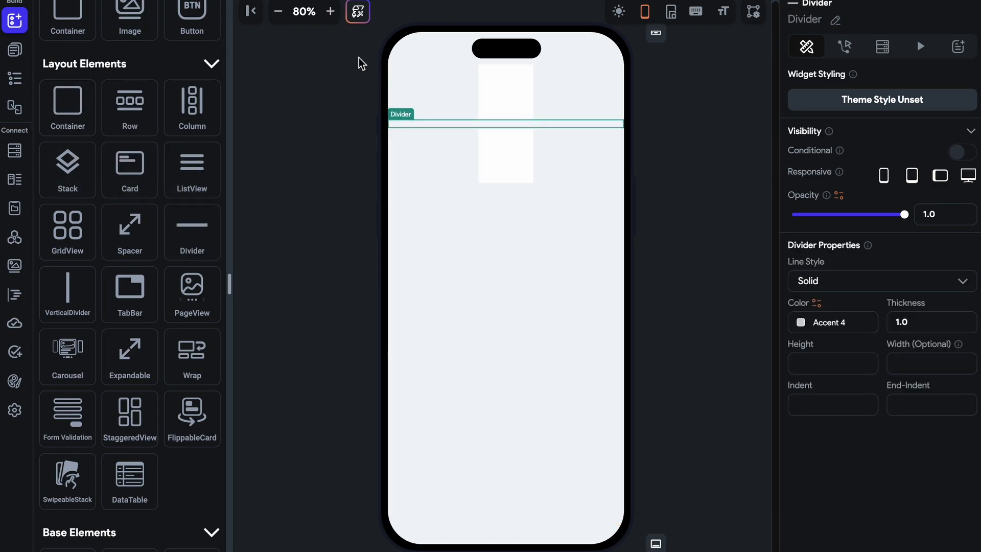
- Set the Divider's line style to Dotted and its color to the Primary theme color
left_click(332, 14)
left_click(332, 14)
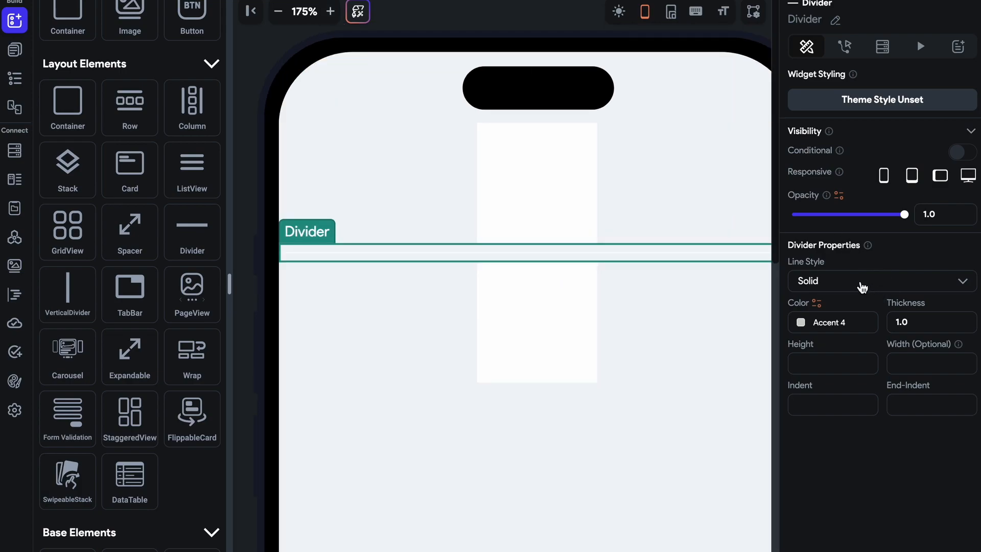
left_click(827, 284)
left_click(831, 313)
left_click(830, 327)
left_click(606, 301)
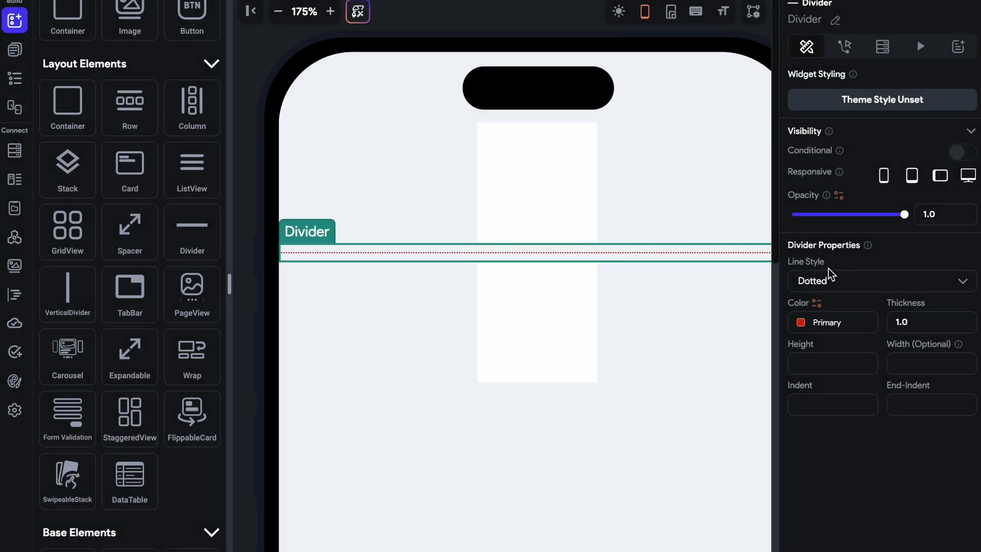
- Change the Divider's line style to Dashdotted and check the theme color choices without changing the color
left_click(826, 282)
left_click(834, 324)
left_click(880, 280)
left_click(878, 313)
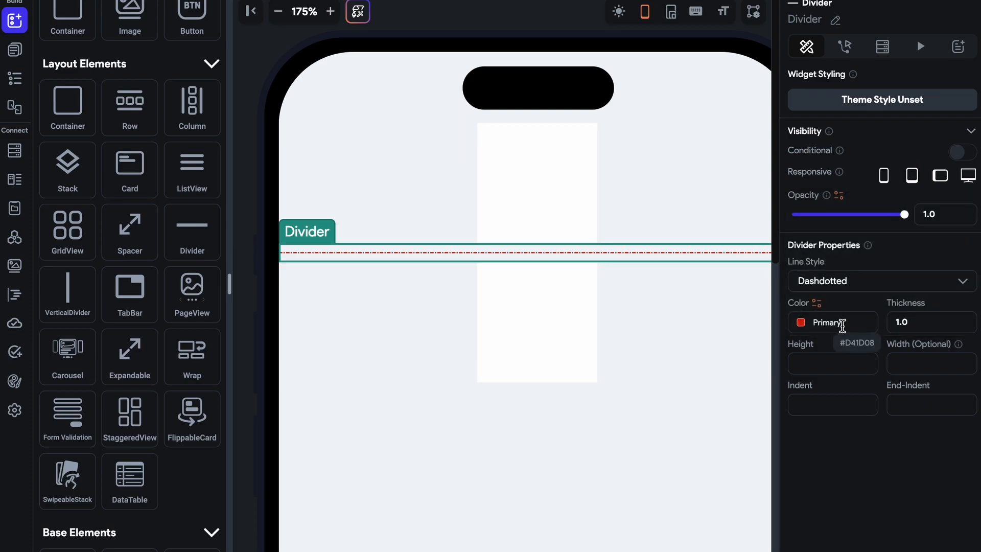
left_click(800, 324)
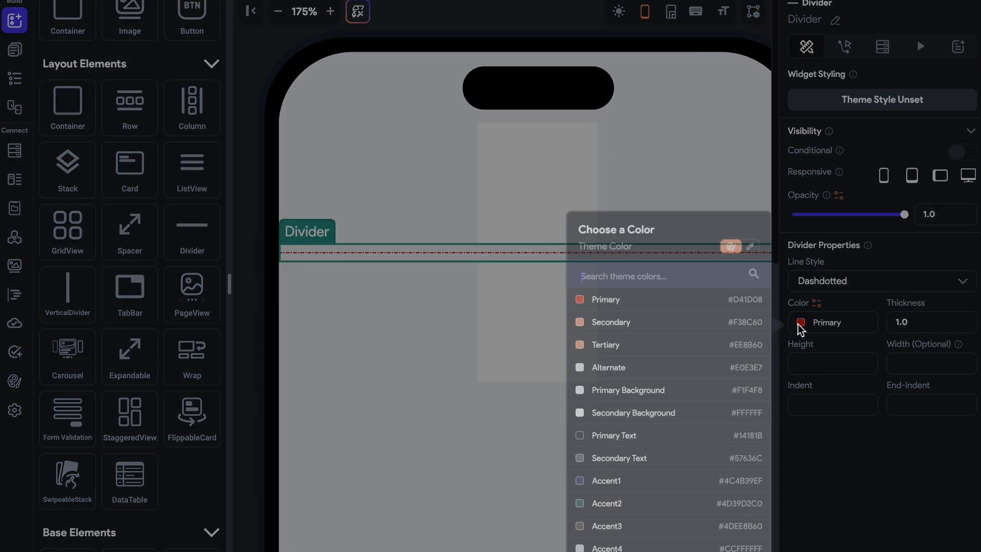
left_click(820, 350)
- Increase the Divider's Thickness in increments and bring it back down to 1.00
left_click(917, 327)
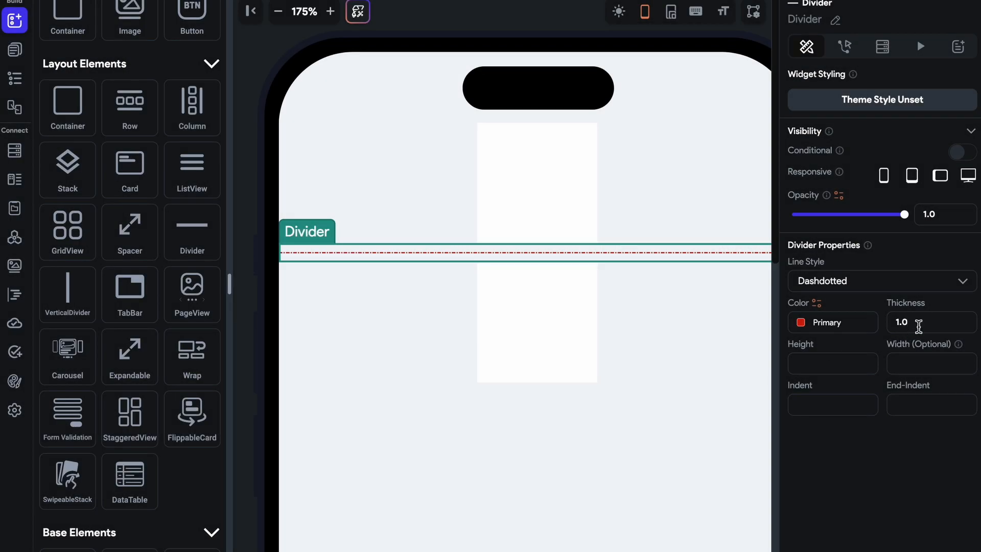
key("Up")
key("Up")
key("Up")
key("Up")
key("Down")
key("Down")
key("Down")
key("Down")
- Set the Divider's Height to 10 and raise it gradually to 21.00
left_click(841, 360)
type("10")
key("Up")
key("Up")
key("Up")
key("Up")
key("Up")
key("Up")
key("Up")
key("Up")
key("Up")
key("Up")
key("Up")
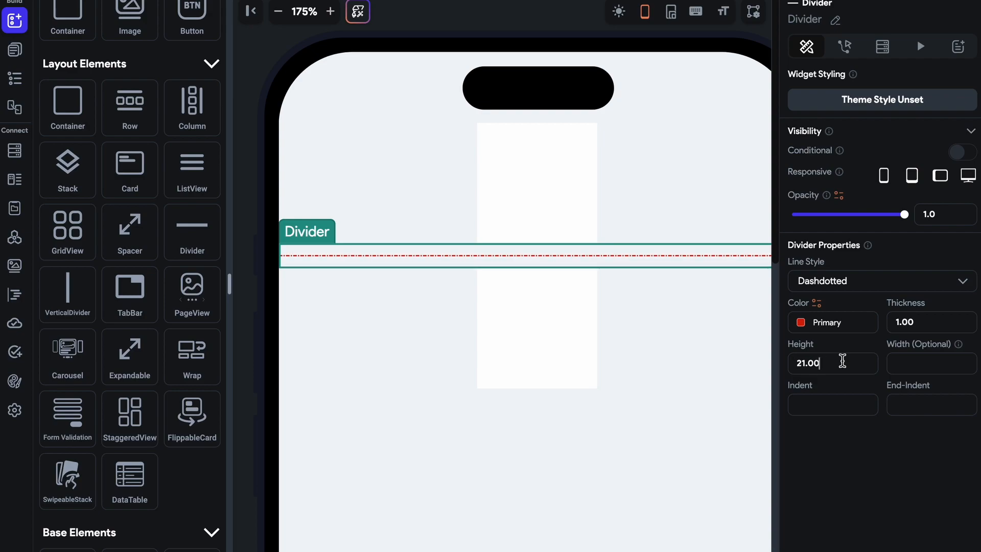
- Try Divider widths of 29 and 29999999, and clear the optional Width value
left_click(920, 368)
type("29")
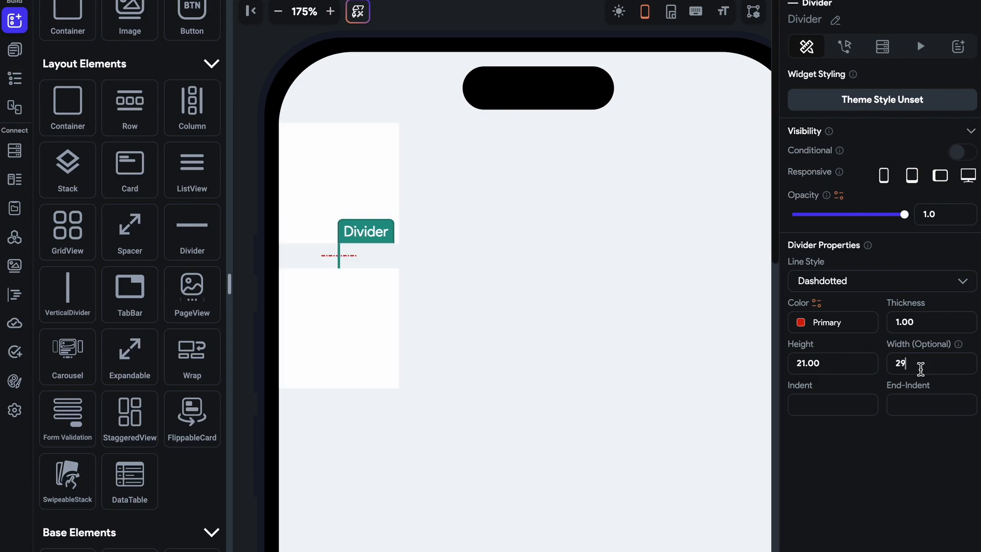
type("999999")
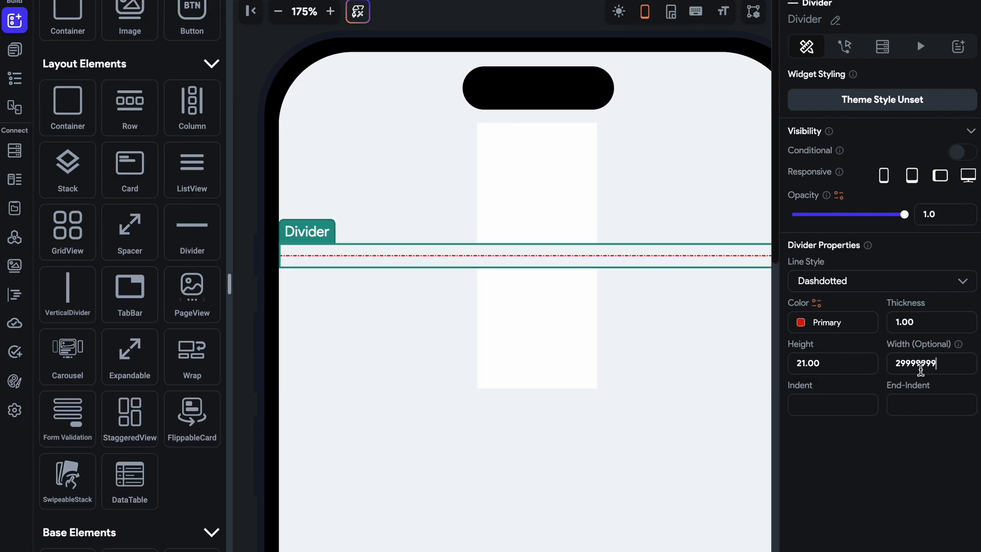
key("BackSpace")
key("BackSpace")
key("BackSpace")
key("BackSpace")
key("BackSpace")
key("BackSpace")
- Set the Divider's Indent to 40 and its End-Indent to 50
left_click(813, 408)
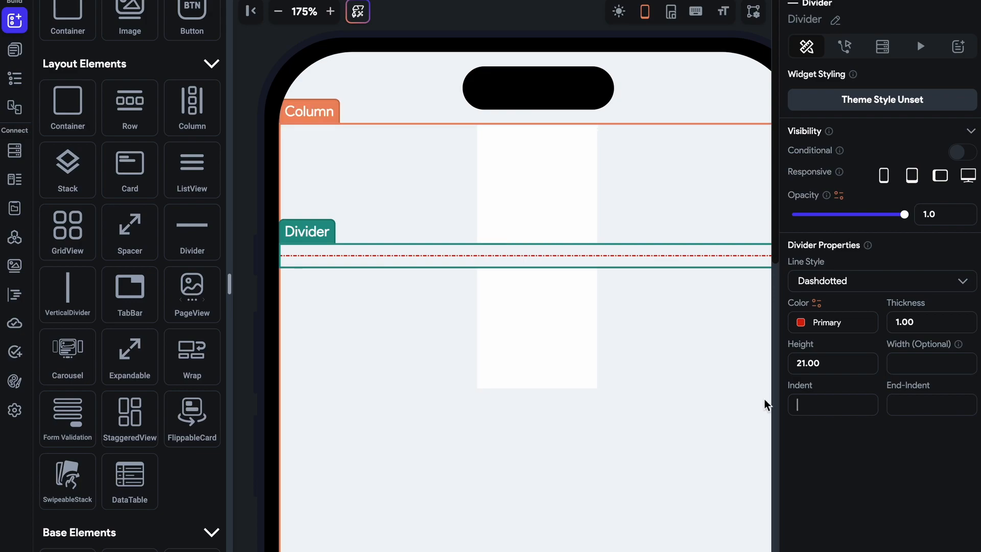
type("40")
left_click(935, 407)
type("50")
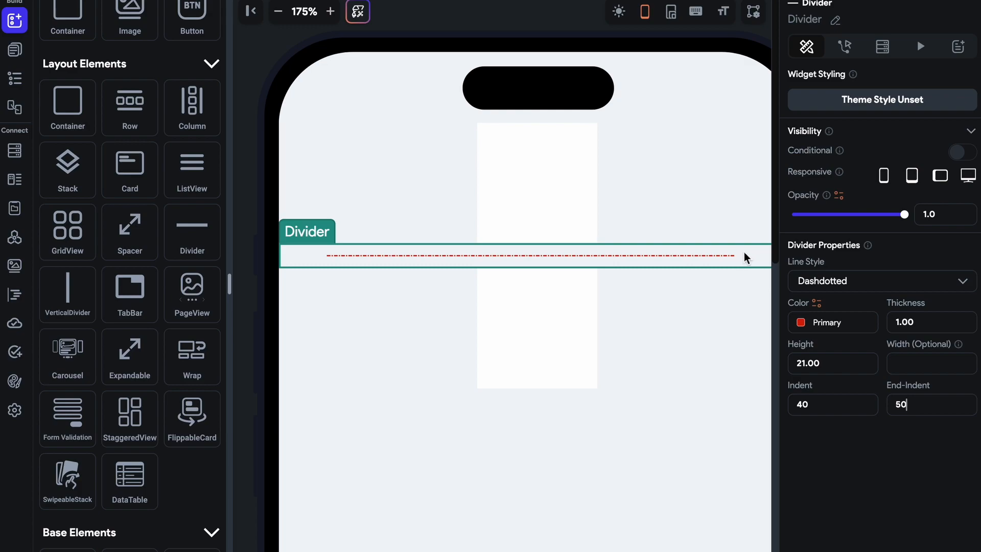
- Try to add a VerticalDivider to the Column beneath the Containers
left_click(278, 11)
left_click(278, 12)
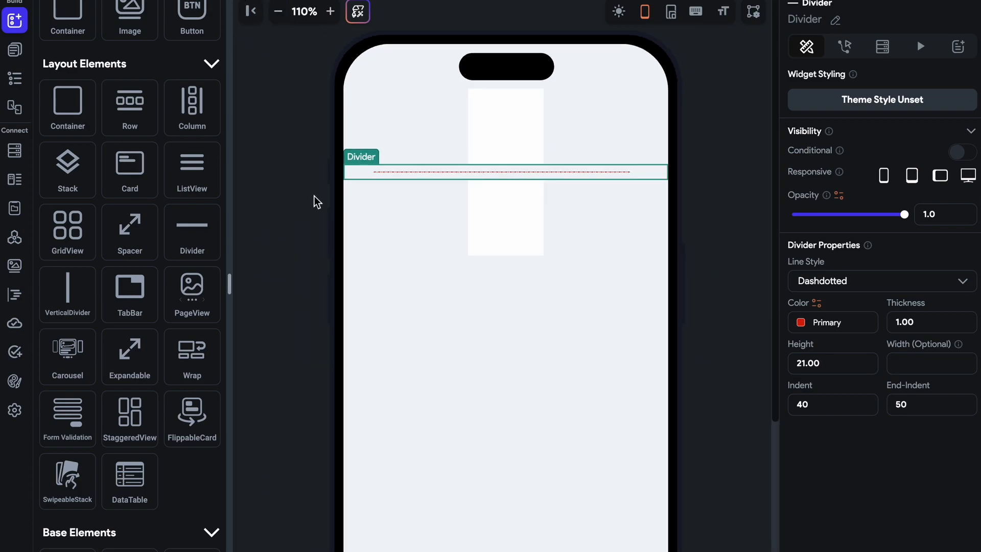
left_click_drag(70, 289, 468, 274)
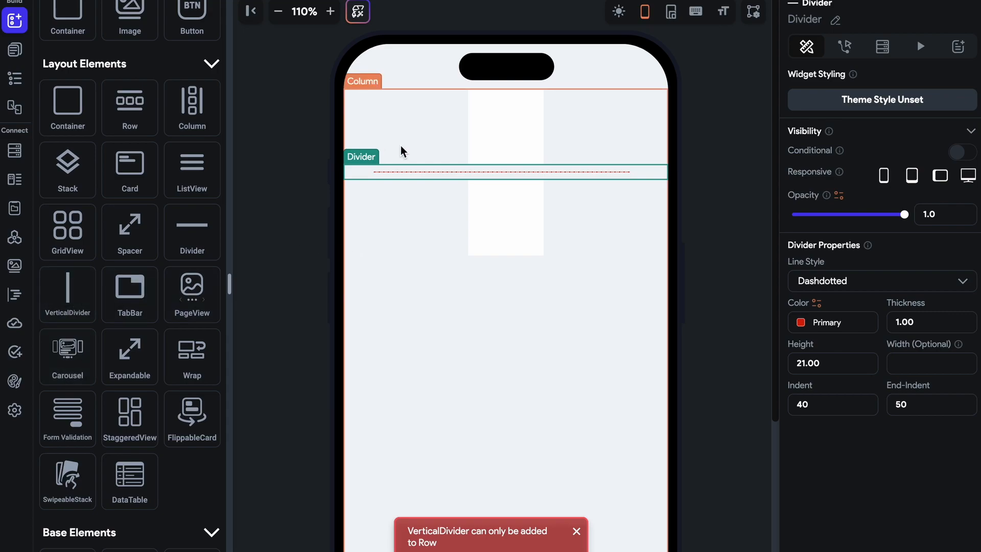
- Delete the Divider and the remaining white Container from the Column
key("Delete")
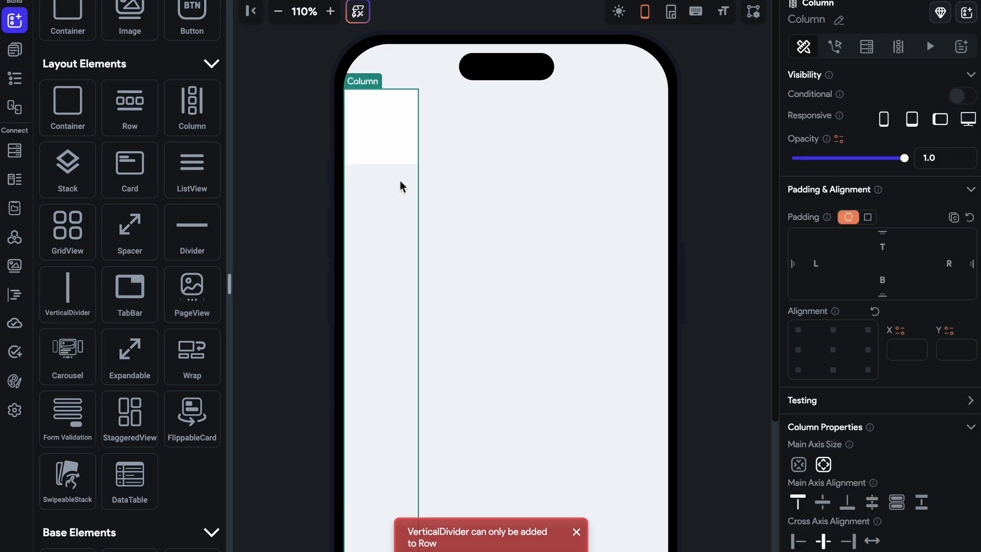
left_click(387, 134)
key("Delete")
- Add a Row containing a VerticalDivider to the Column and set the divider's color to Primary
left_click_drag(130, 104, 391, 102)
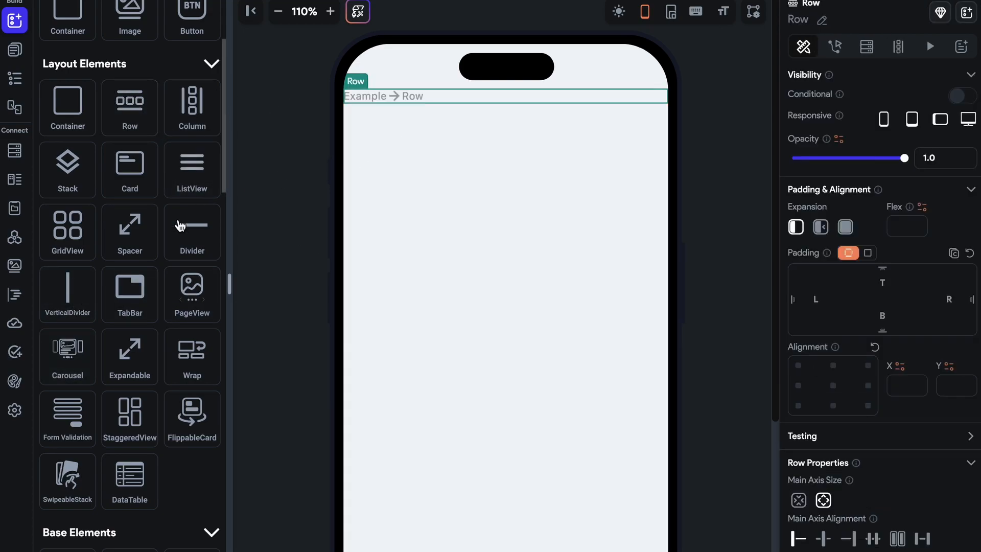
left_click_drag(68, 294, 426, 99)
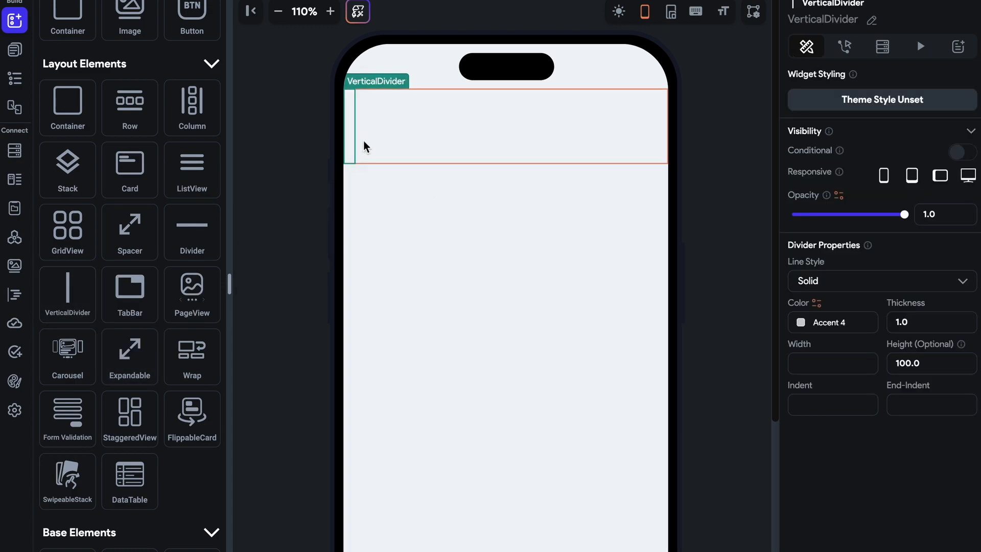
left_click(820, 321)
left_click(704, 297)
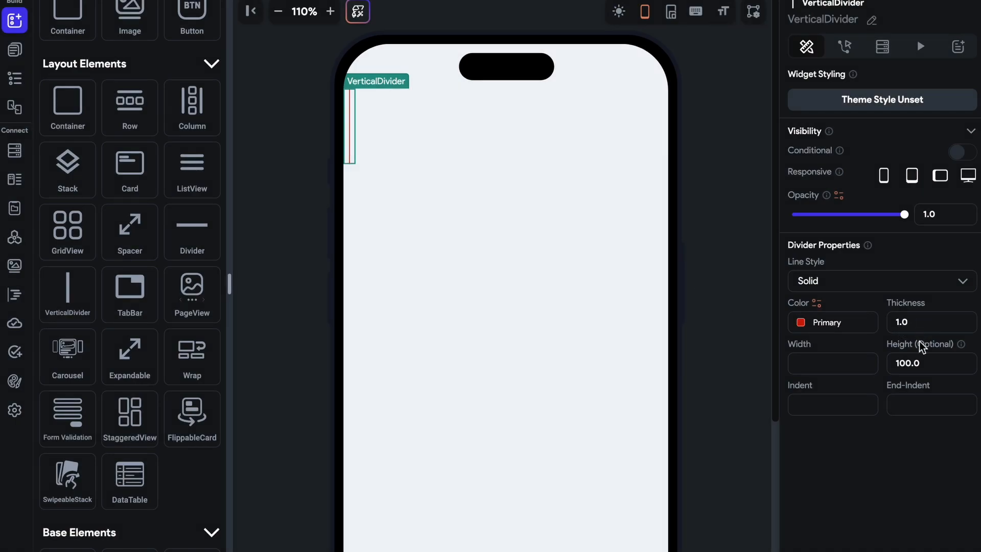
- Set the VerticalDivider's Width to 399 and its Height to 900
left_click(844, 366)
type("399")
left_click(925, 363)
type("900")
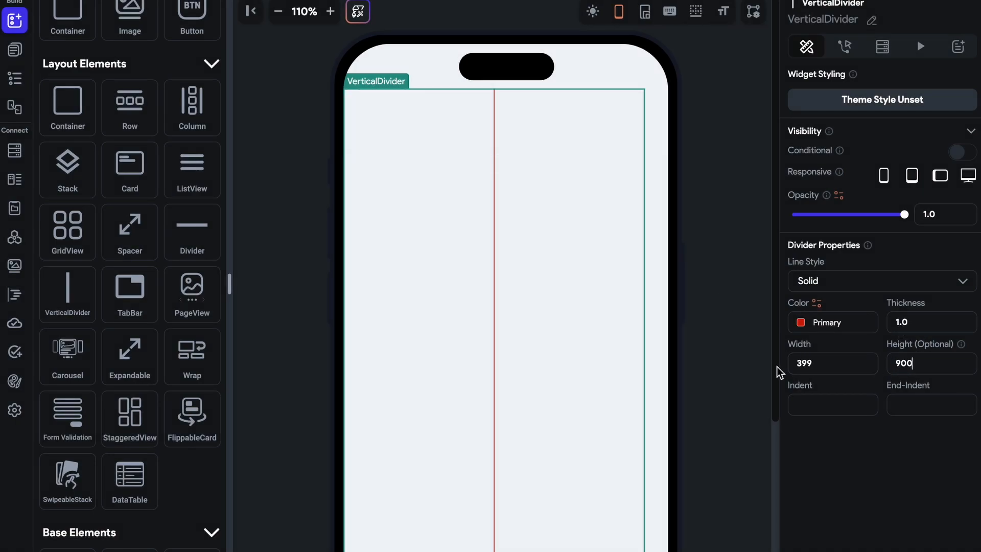
scroll(740, 256, "down", 5)
scroll(735, 257, "up", 4)
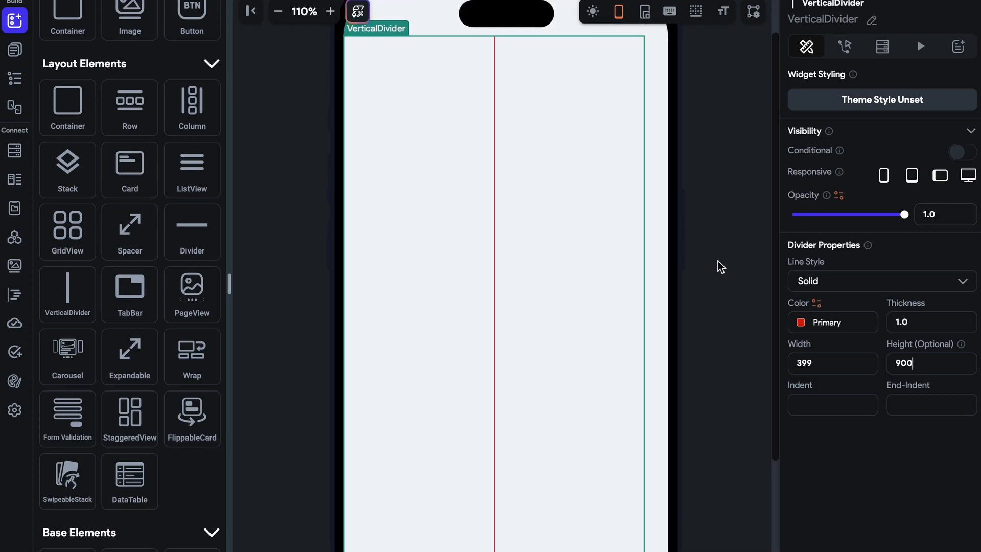
- Remove the Row with the VerticalDivider and add a TabBar to the empty Column
left_click(659, 197)
scroll(850, 498, "down", 3)
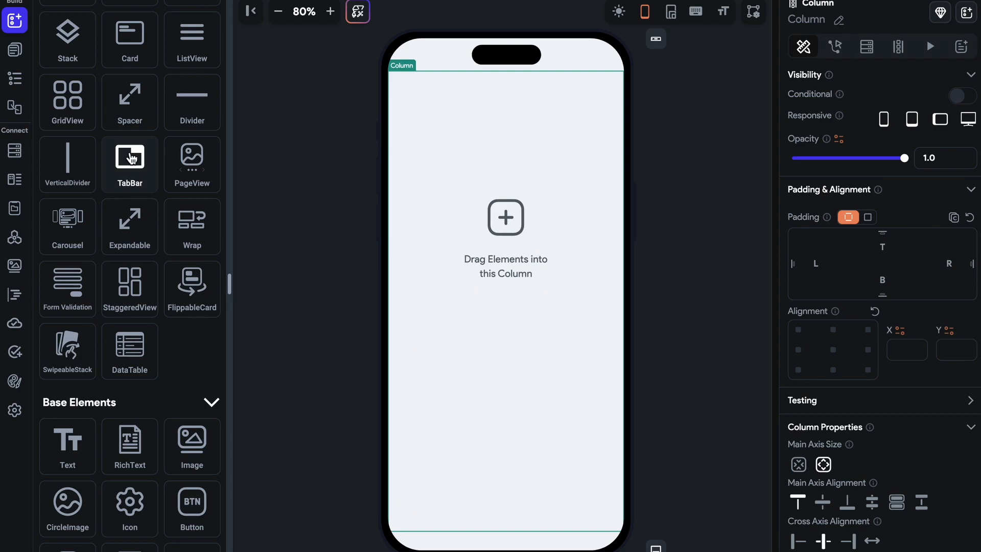
left_click_drag(132, 159, 499, 164)
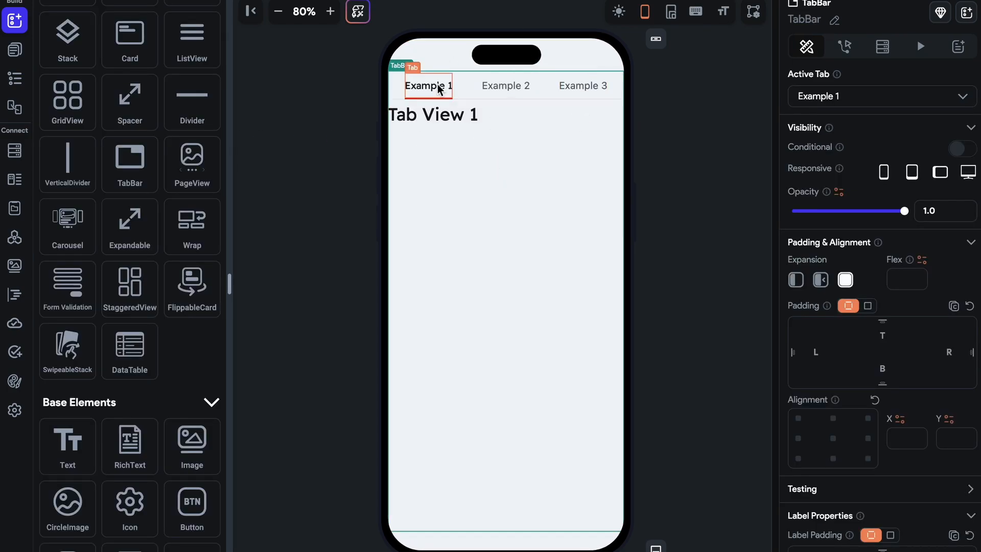
- Rename the TabBar's first tab label to Status
left_click(330, 12)
left_click(330, 11)
left_click(330, 11)
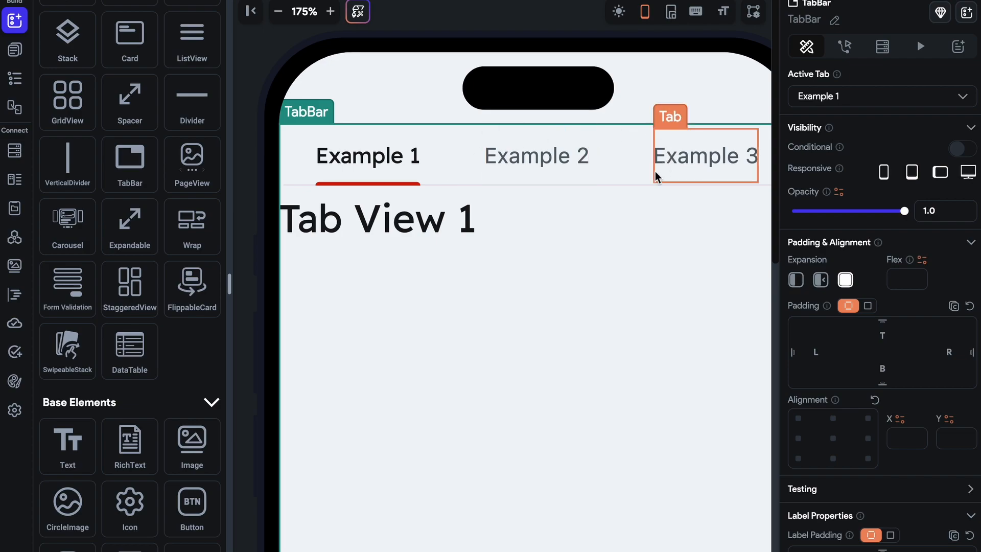
left_click(286, 21)
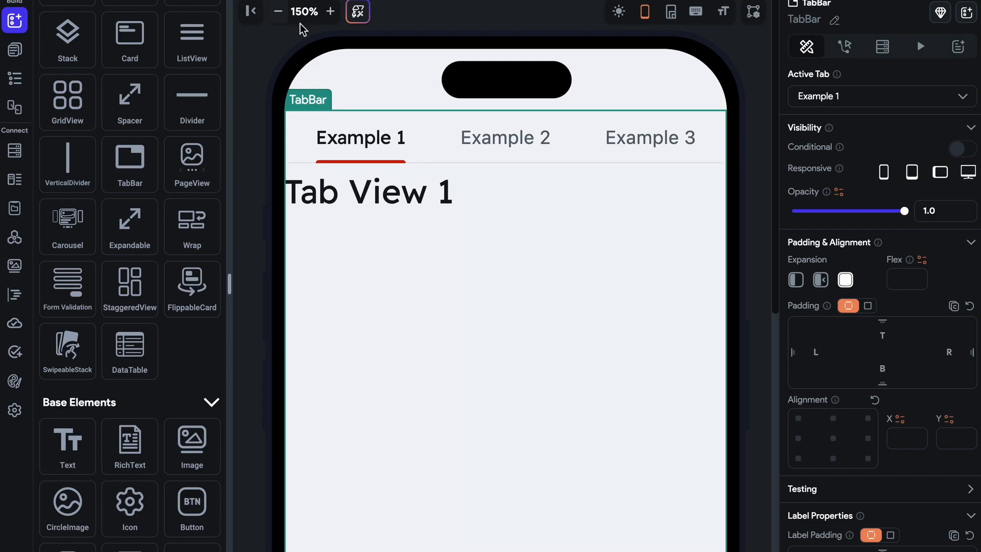
left_click(352, 137)
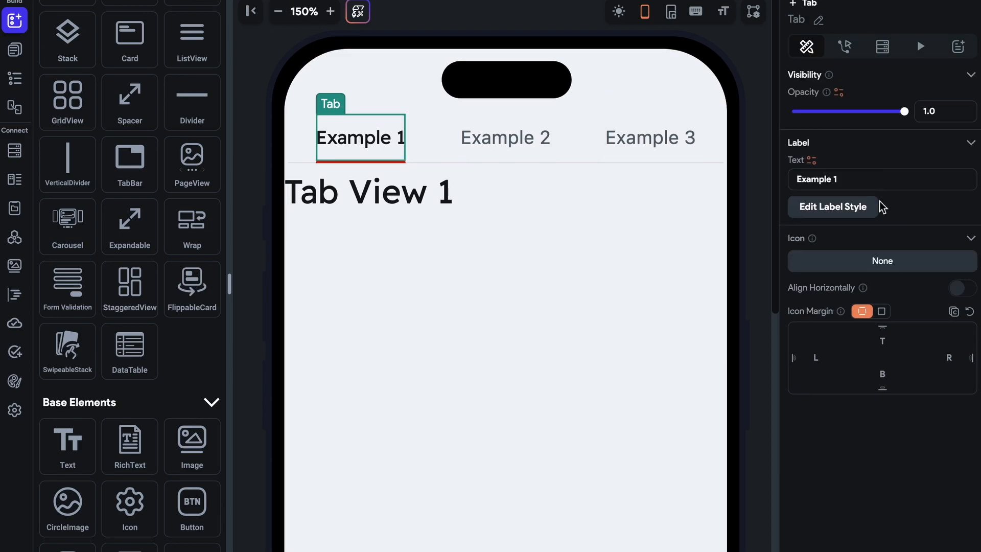
left_click(868, 180)
key("ctrl+a")
type("Stats")
key("BackSpace")
type("us")
- Rename the TabBar's second tab label to Chats
left_click(511, 138)
left_click(868, 179)
key("ctrl+a")
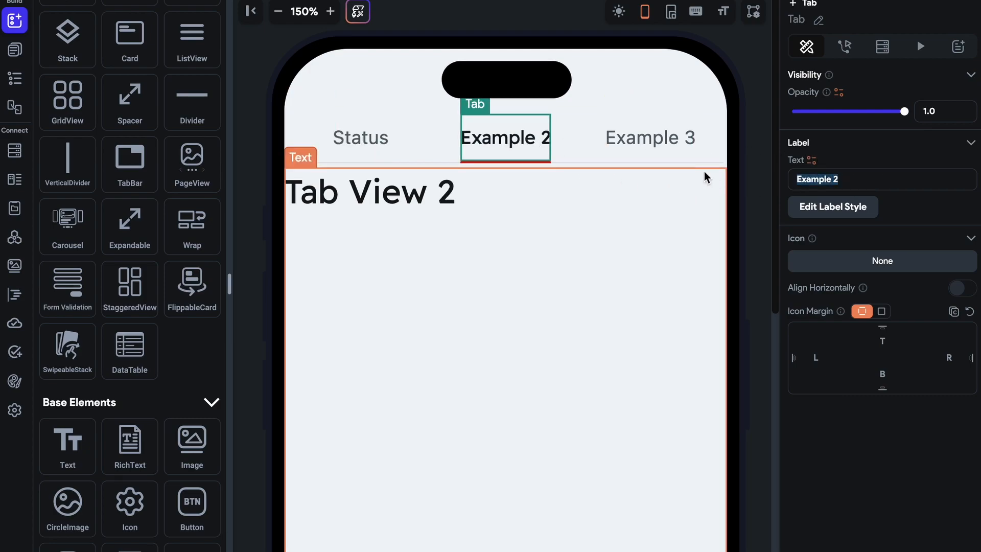
type("Chats")
- Rename the TabBar's third tab label to Setting
left_click(650, 137)
left_click(875, 172)
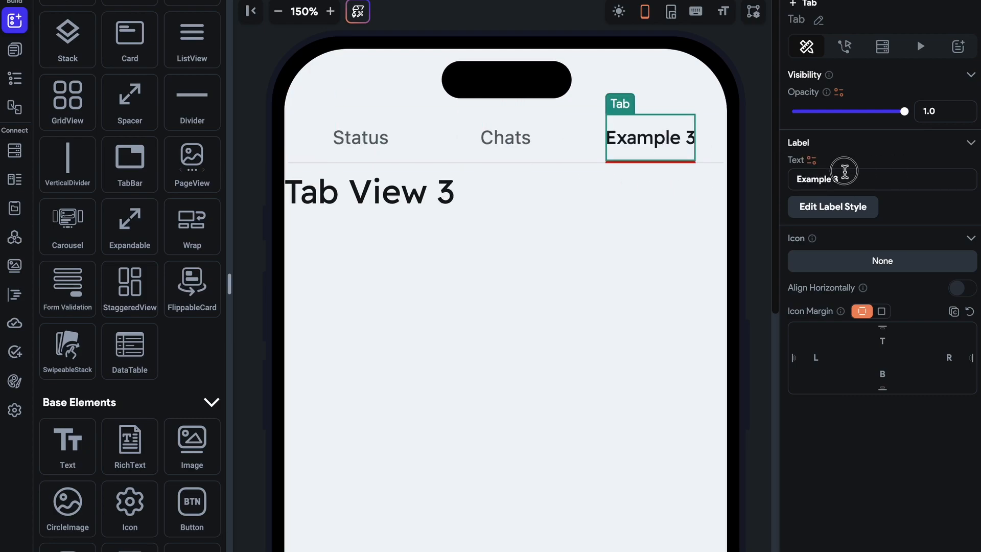
key("ctrl+a")
type("Co")
key("BackSpace")
key("BackSpace")
type("Setting")
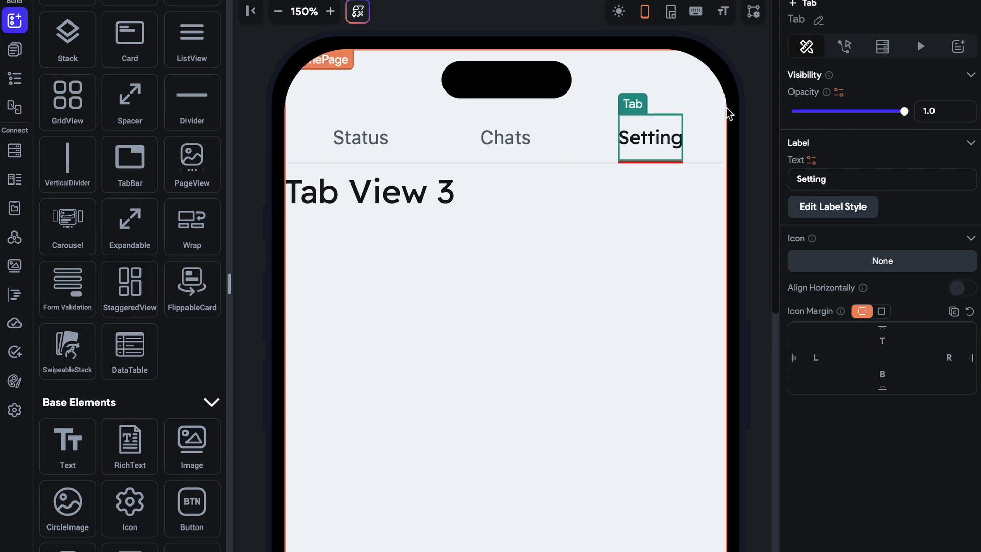
left_click(724, 108)
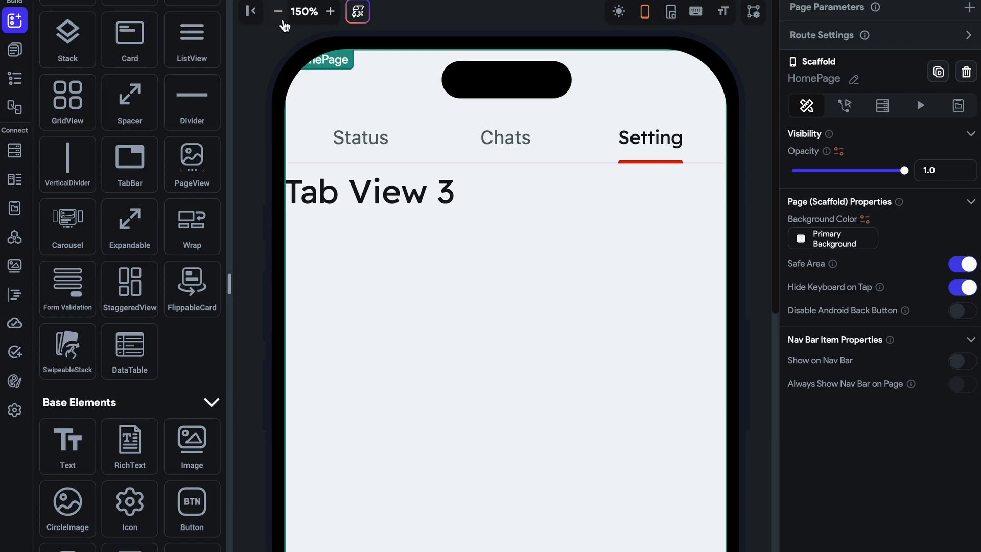
- Delete the placeholder Tab View text from the Setting, Chats and Status tab pages
left_click(278, 13)
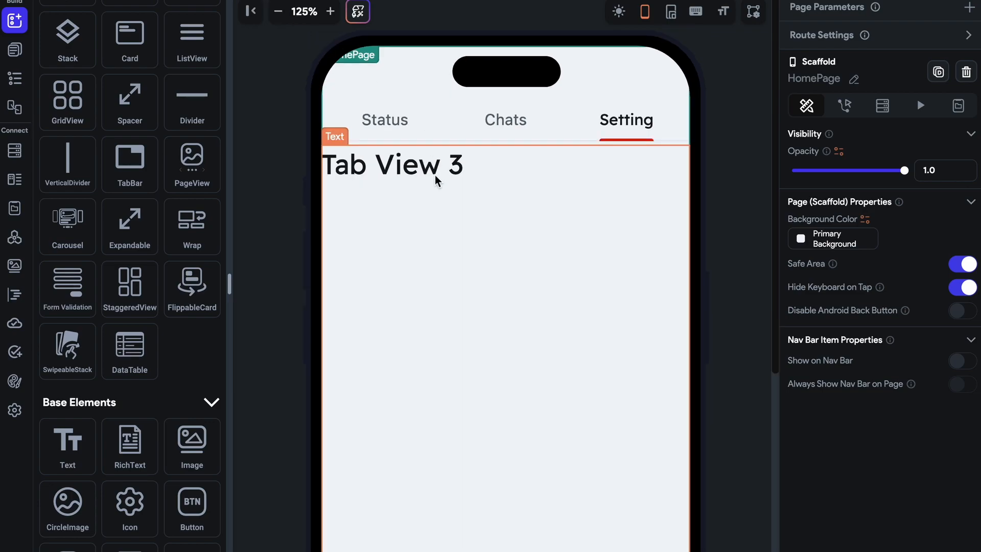
left_click(435, 175)
key("Delete")
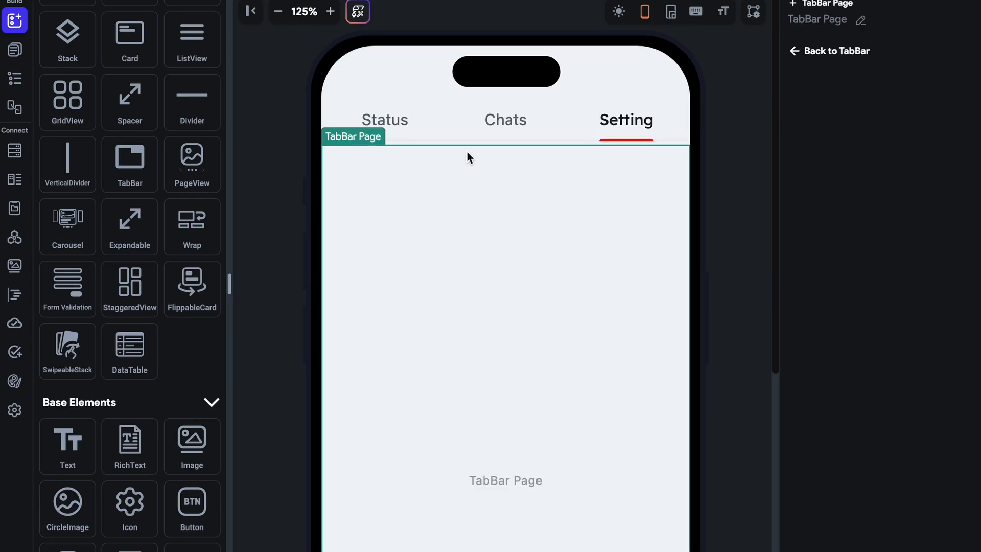
left_click(494, 121)
left_click(489, 185)
key("Delete")
left_click(430, 126)
left_click(401, 123)
left_click(479, 186)
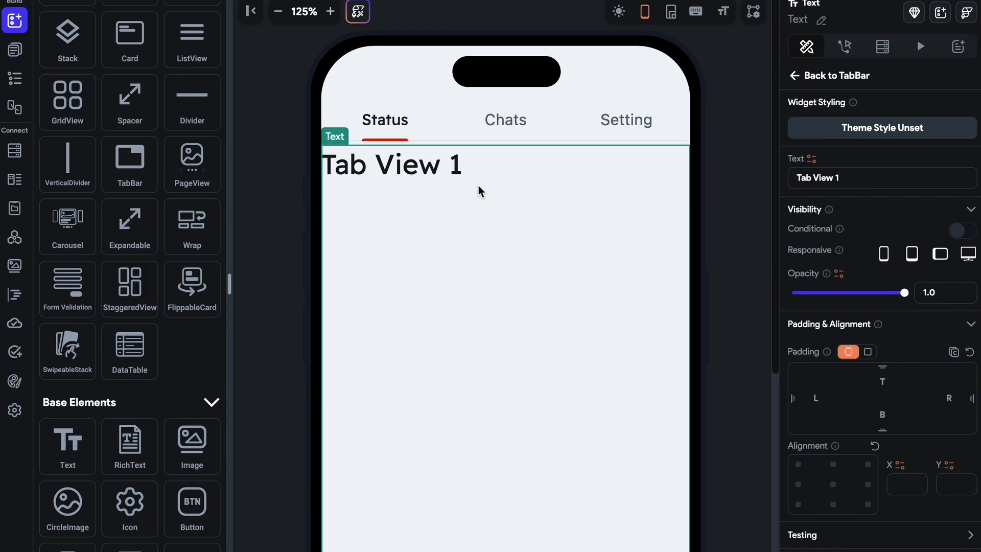
key("Delete")
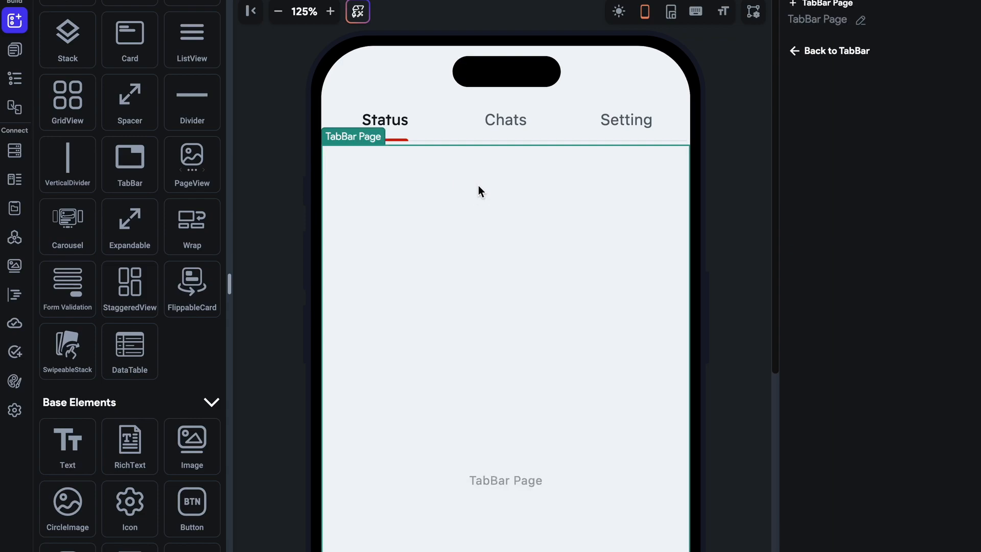
- Give the TabBar's labels a uniform Label Padding of 10 on all sides
left_click(424, 129)
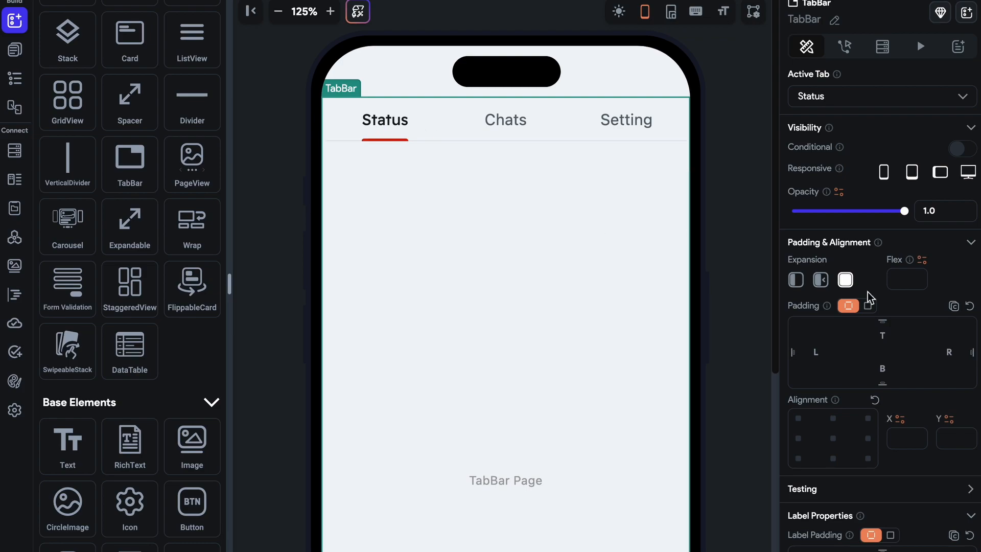
scroll(878, 299, "down", 5)
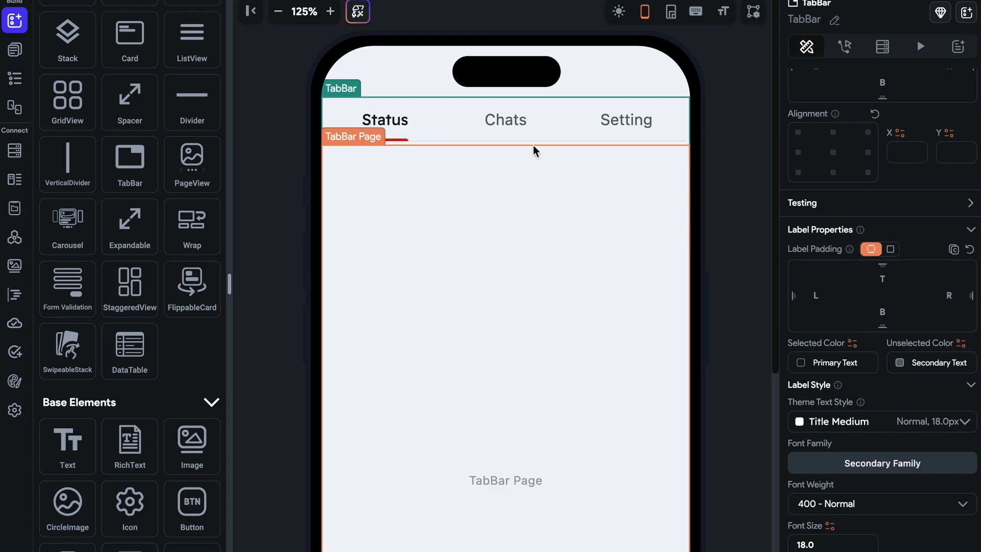
left_click(893, 250)
left_click(936, 276)
type("10")
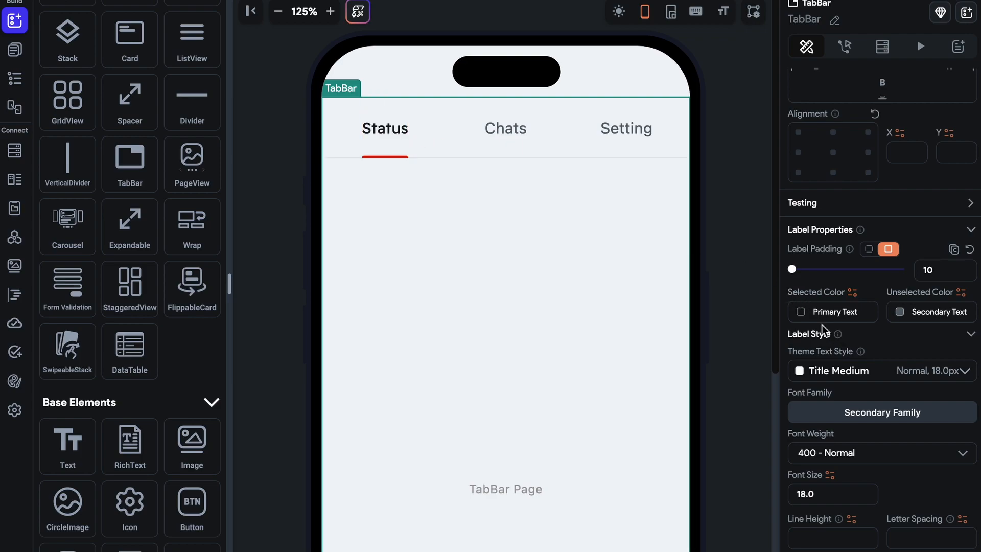
- Set the TabBar labels' Selected Color to Primary and check it on the Chats and Setting tabs
left_click(792, 313)
left_click(591, 305)
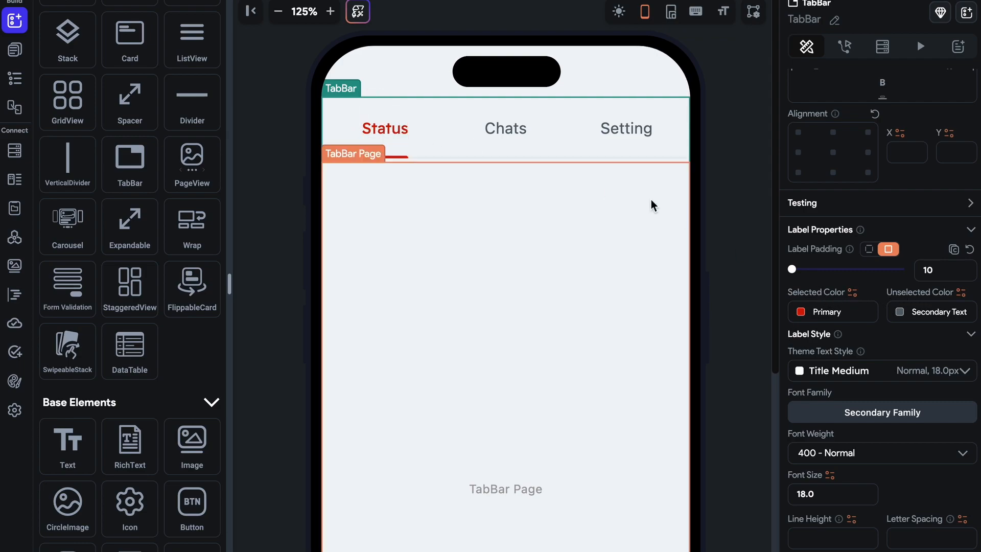
left_click(508, 137)
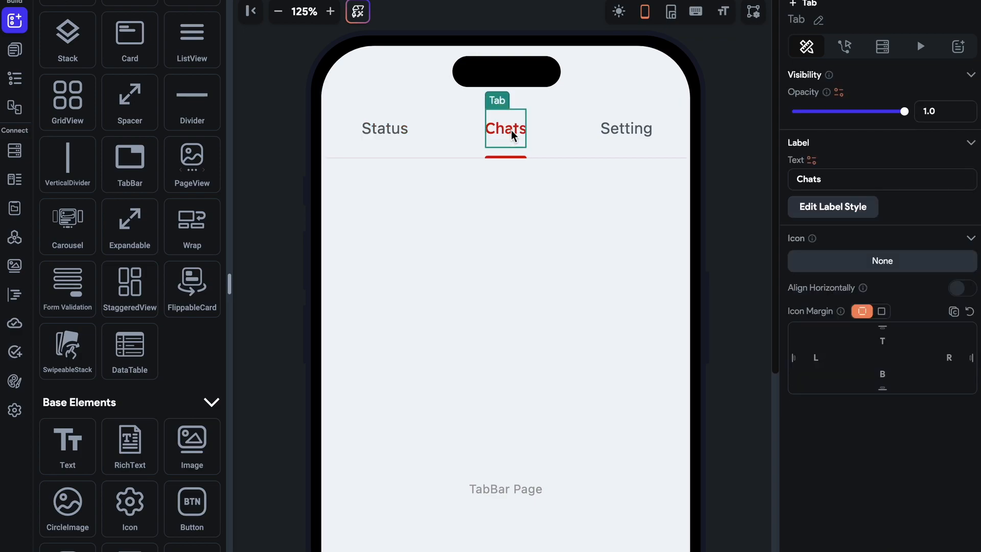
left_click(632, 136)
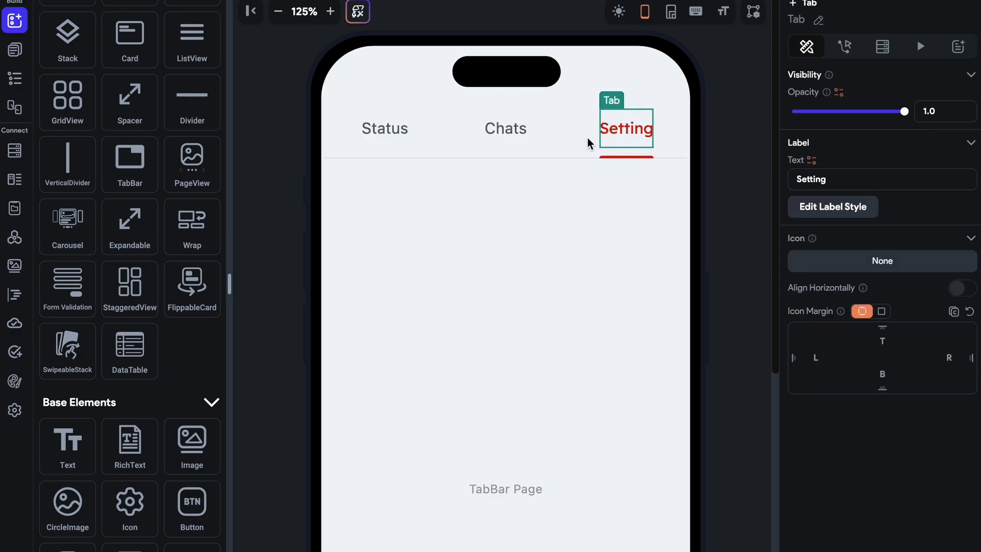
left_click(592, 223)
left_click(488, 141)
- Try the Display Large theme text style on the TabBar labels, then restore Title Medium
left_click(485, 139)
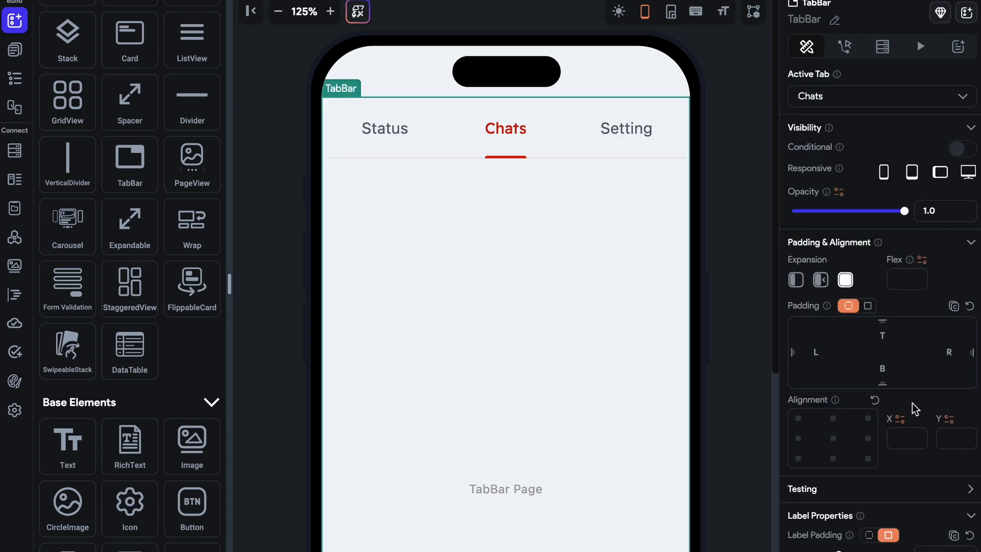
scroll(912, 402, "down", 6)
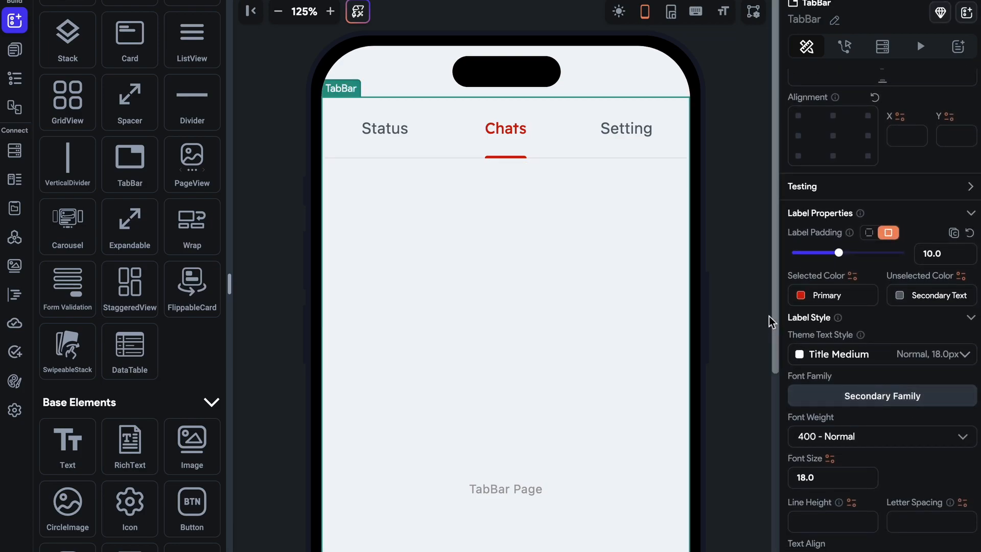
left_click(883, 356)
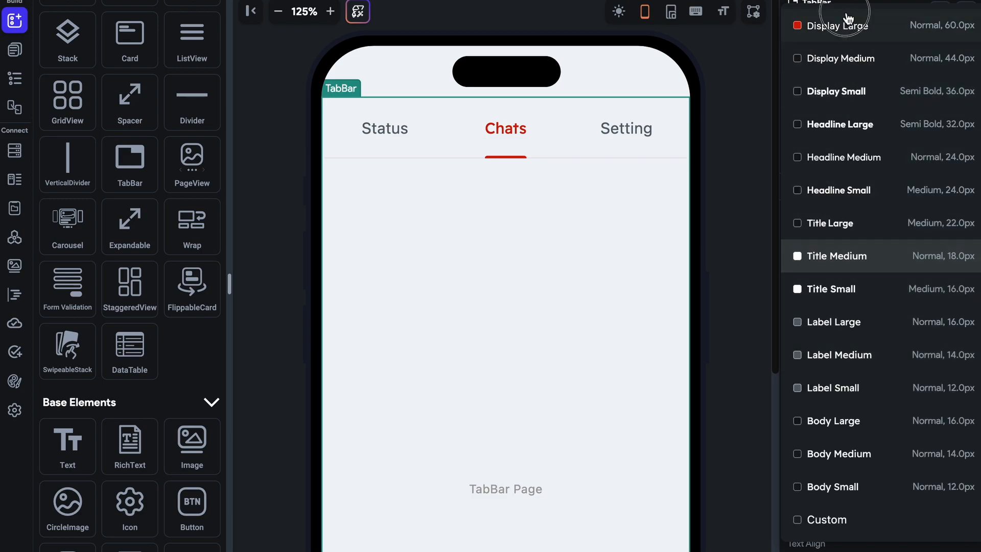
left_click(848, 23)
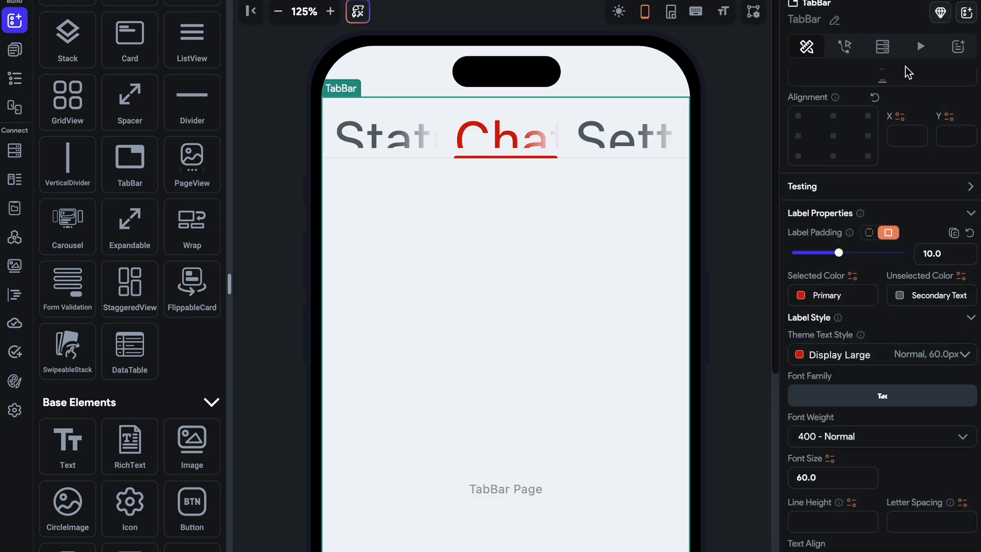
left_click(875, 356)
left_click(870, 273)
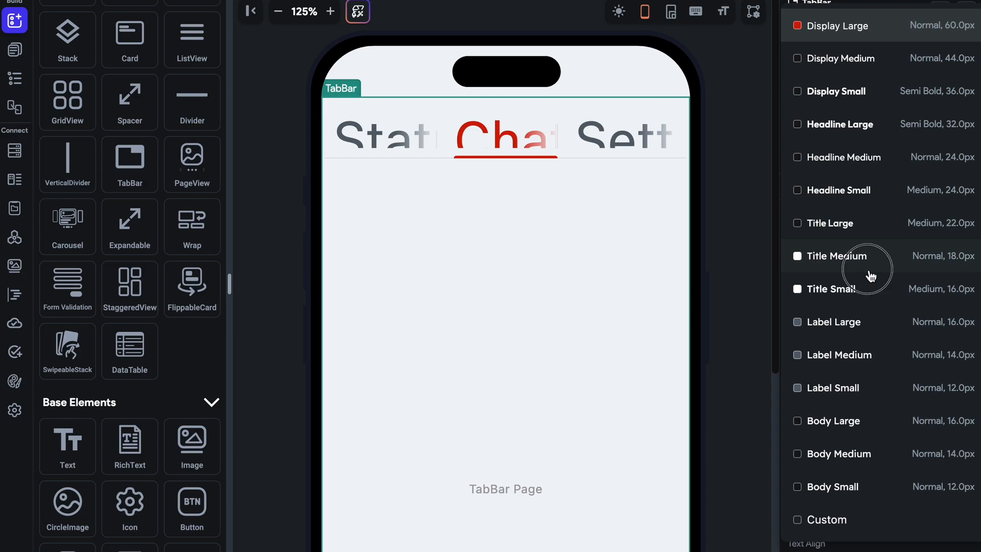
- Try the 100 - Thin font weight on the TabBar labels and set it to 500 - Medium
scroll(817, 395, "down", 2)
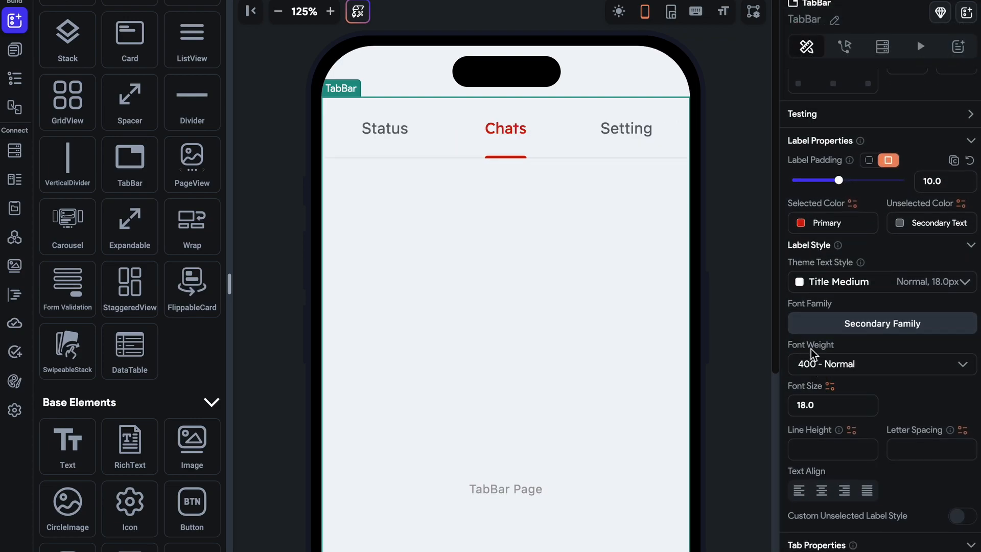
left_click(823, 363)
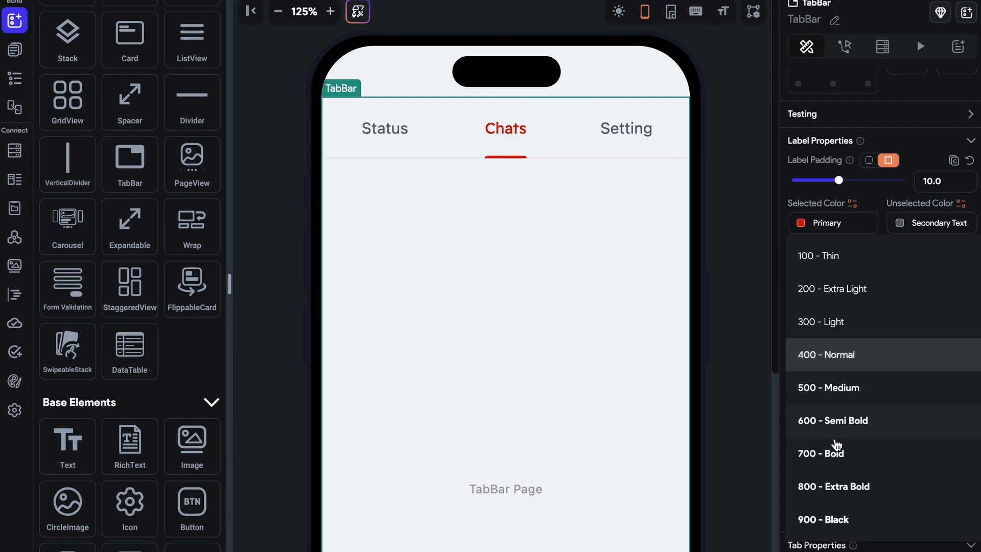
left_click(811, 267)
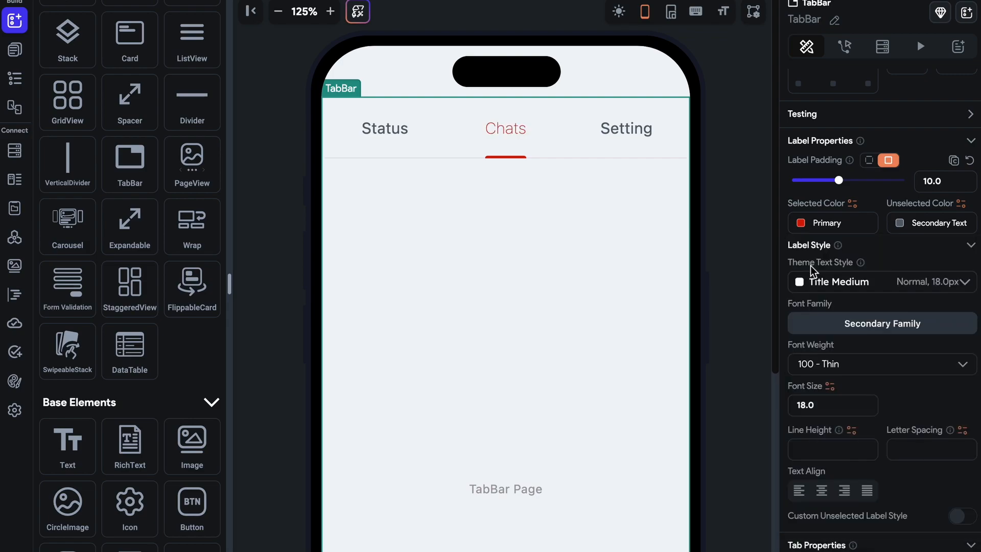
left_click(837, 371)
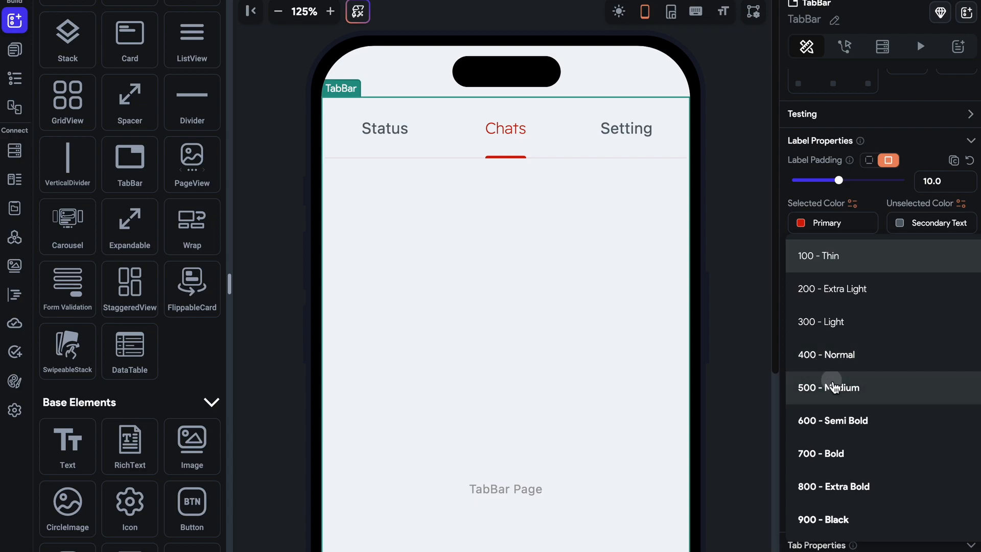
left_click(833, 387)
scroll(840, 411, "down", 2)
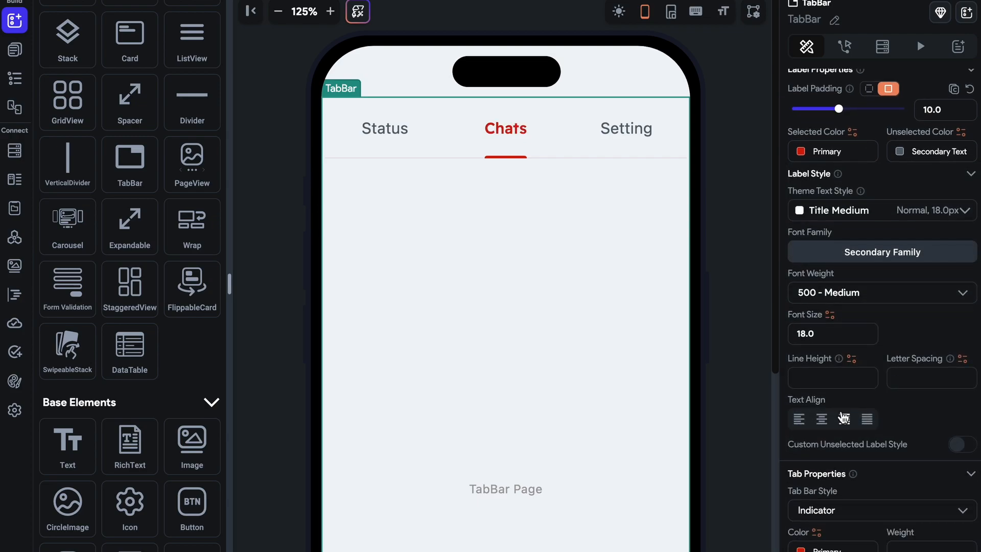
- Turn on Custom Unselected Label Style for the TabBar and set the unselected labels' Font Weight to 100 - Thin
left_click_drag(846, 341, 784, 350)
scroll(863, 409, "down", 2)
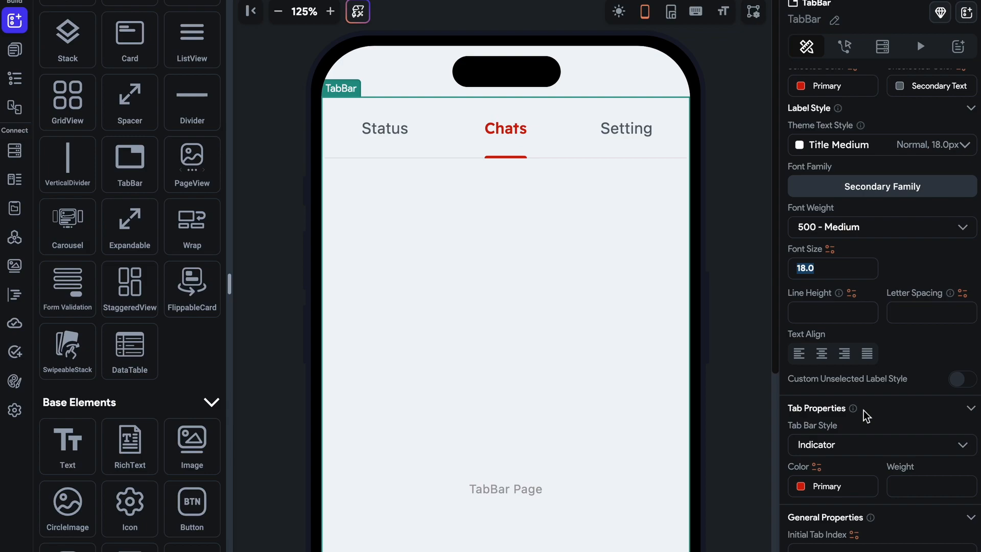
scroll(863, 410, "down", 2)
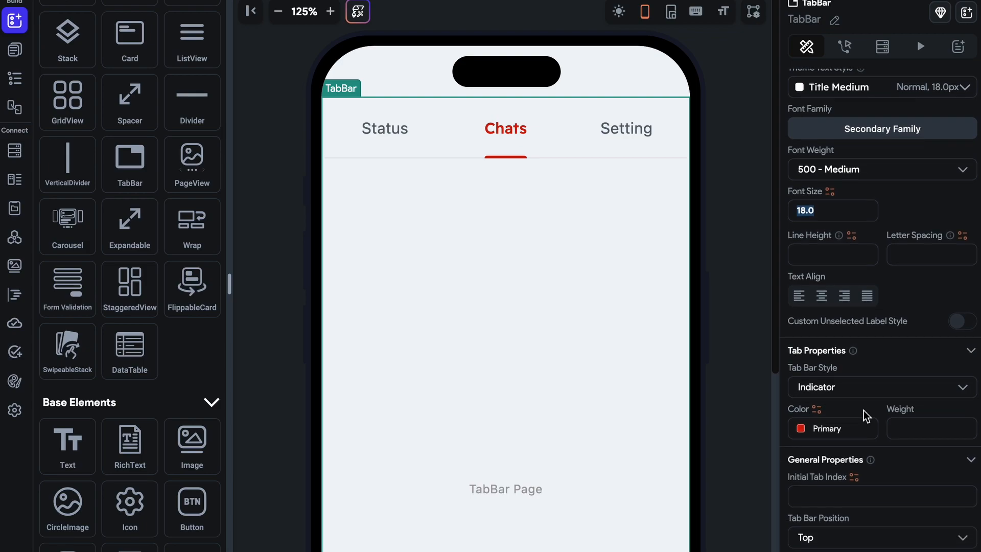
scroll(863, 409, "down", 4)
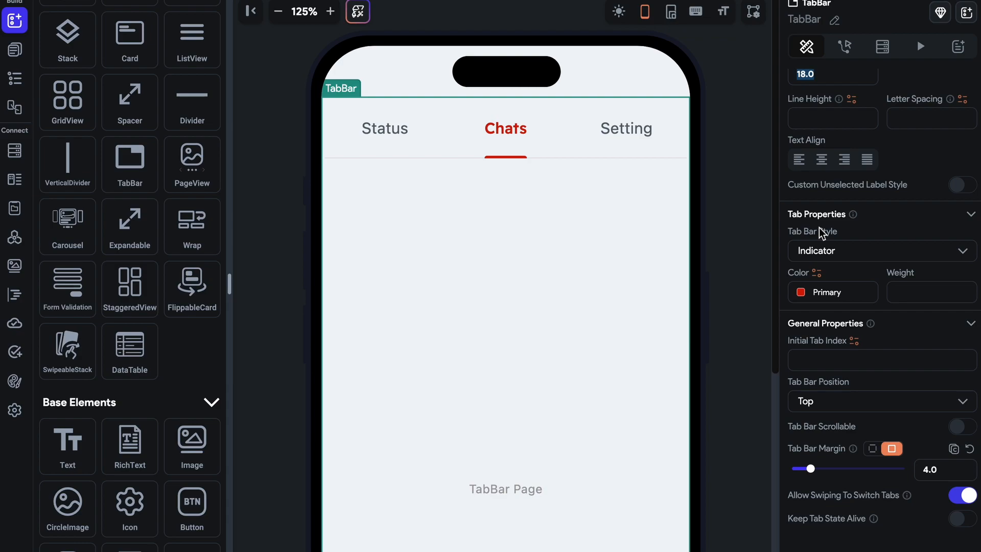
left_click(958, 190)
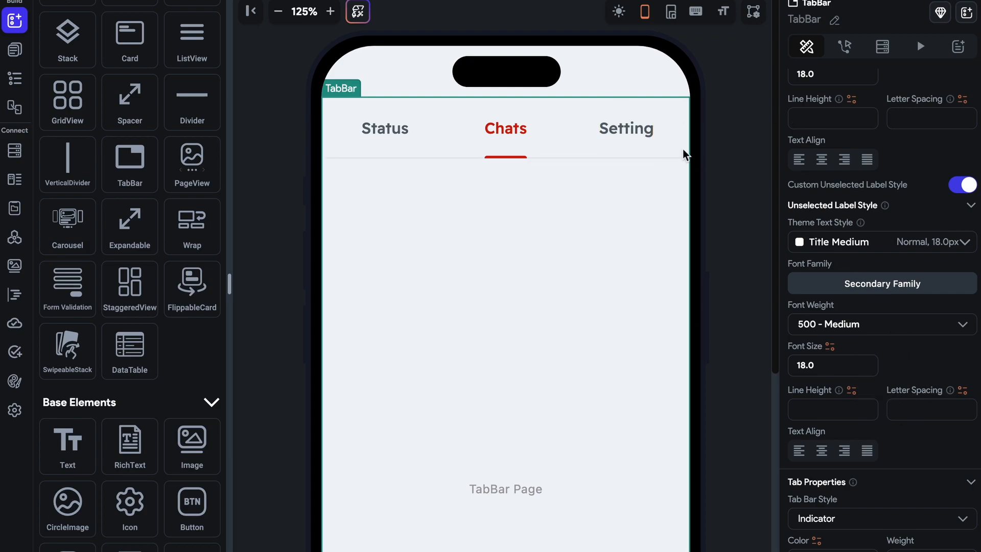
left_click(817, 324)
left_click(835, 202)
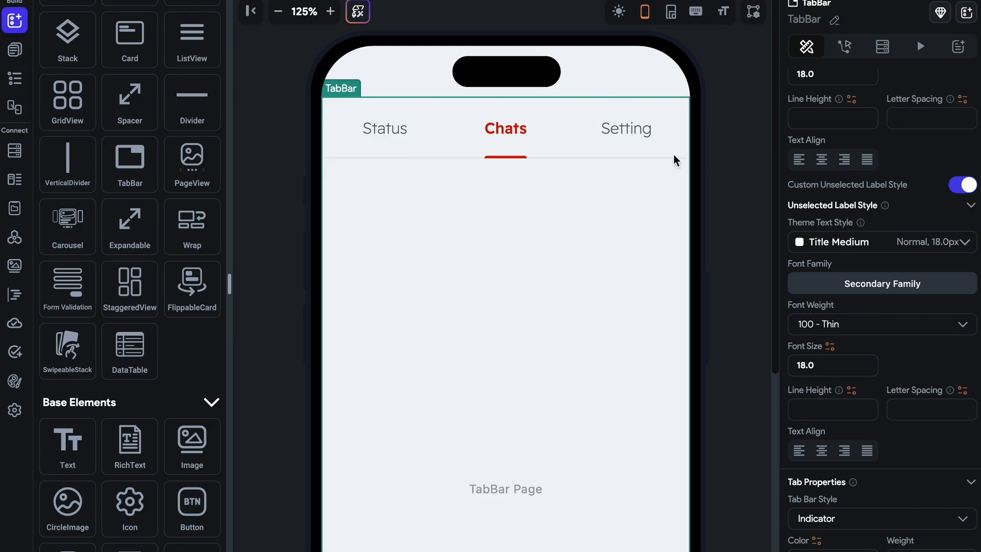
- Try a Line Height of 42 on the unselected tab labels and clear it again
left_click(827, 407)
type("42")
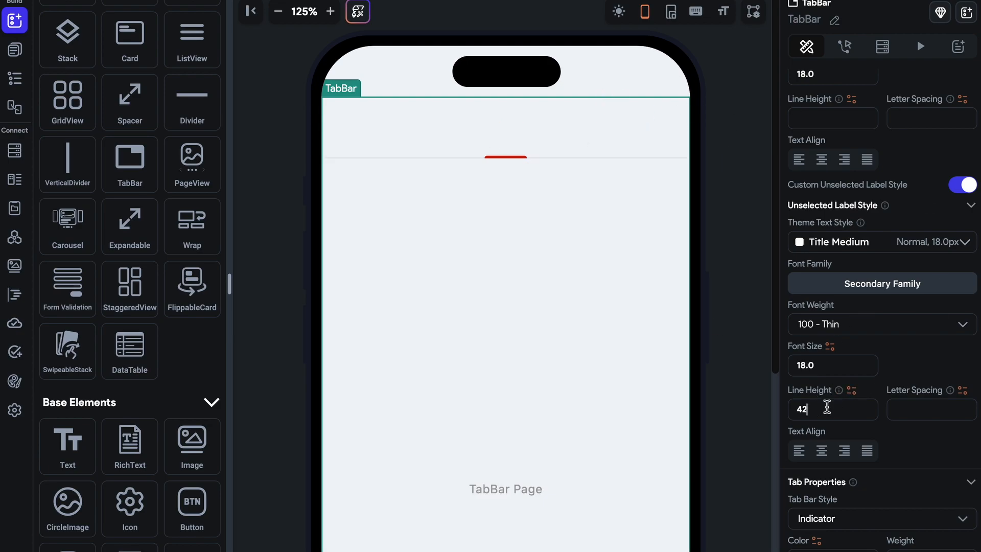
key("BackSpace")
key("BackSpace")
- Try Letter Spacing 3 and justified alignment on the unselected labels, and turn Custom Unselected Label Style back off
left_click(897, 409)
type("3")
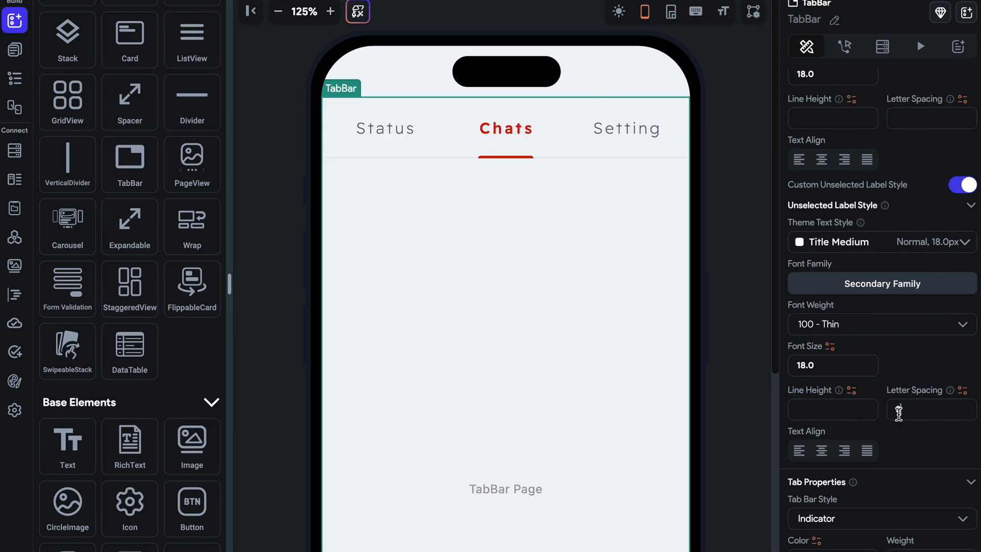
key("BackSpace")
left_click(867, 450)
left_click(962, 184)
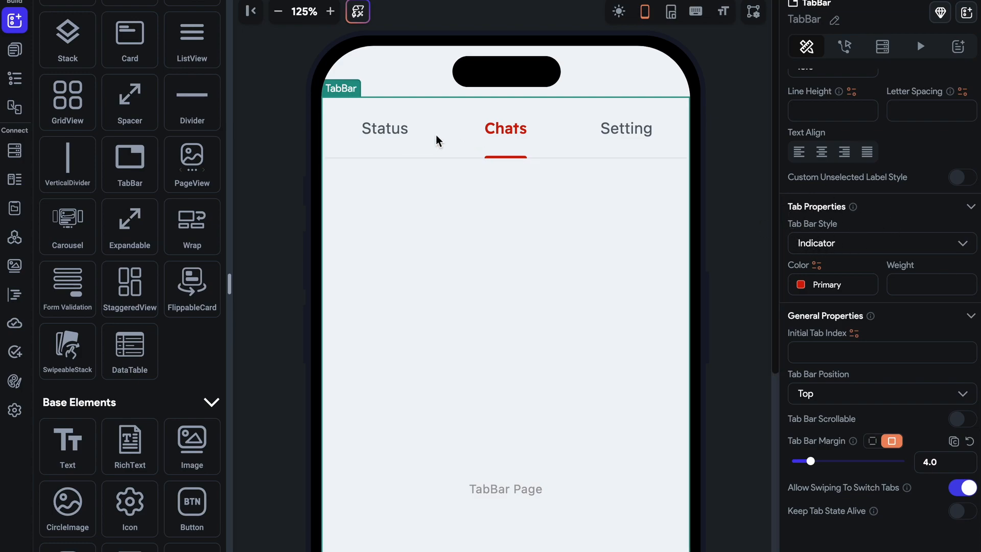
- Preview the Status tab and try the Button option as the TabBar's Tab Bar Style
left_click(375, 134)
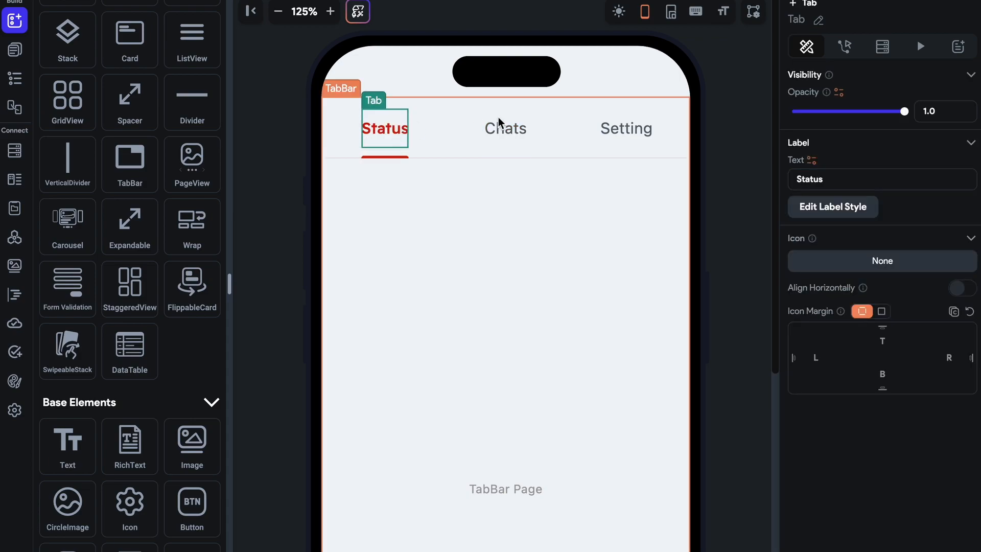
left_click(587, 214)
left_click(796, 55)
scroll(874, 419, "down", 5)
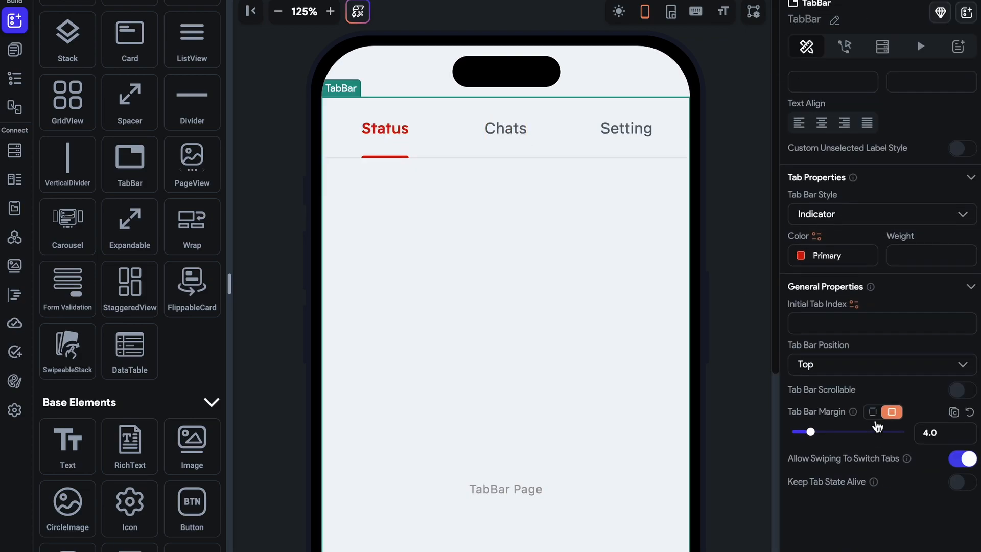
scroll(875, 419, "up", 1)
left_click(821, 255)
left_click(812, 277)
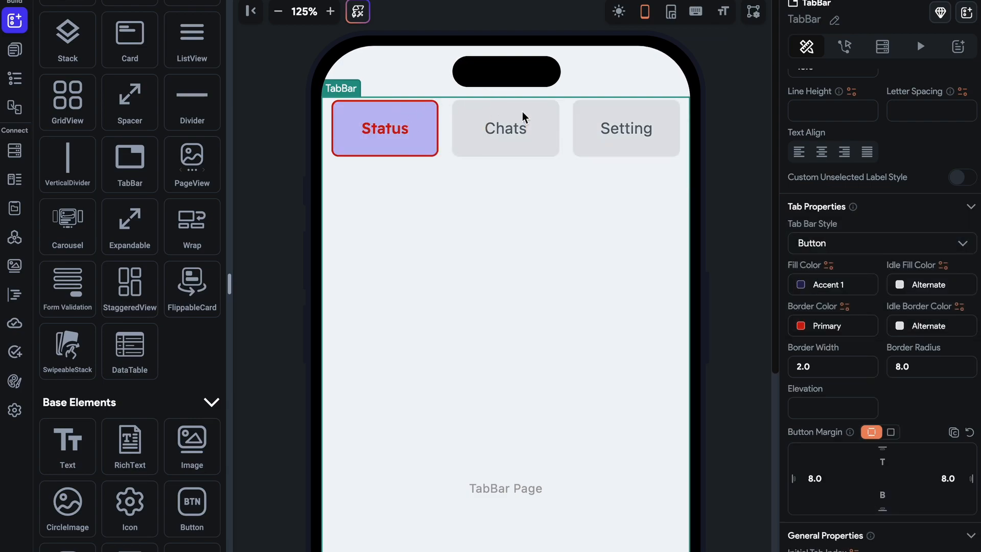
- Set the Tab Bar Style to Toggle Button and check it on the Chats, Setting and Status tabs
left_click(834, 244)
left_click(841, 276)
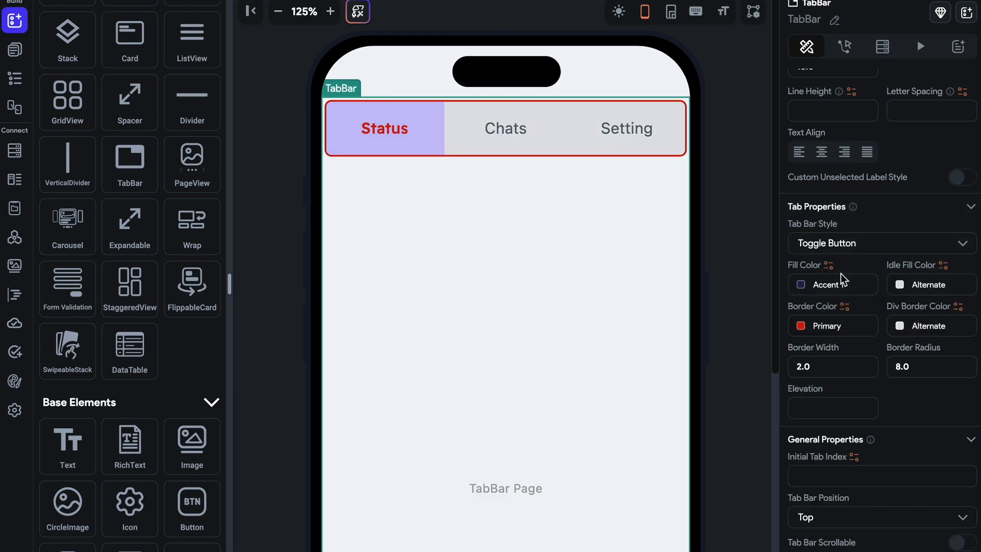
left_click(494, 135)
left_click(639, 141)
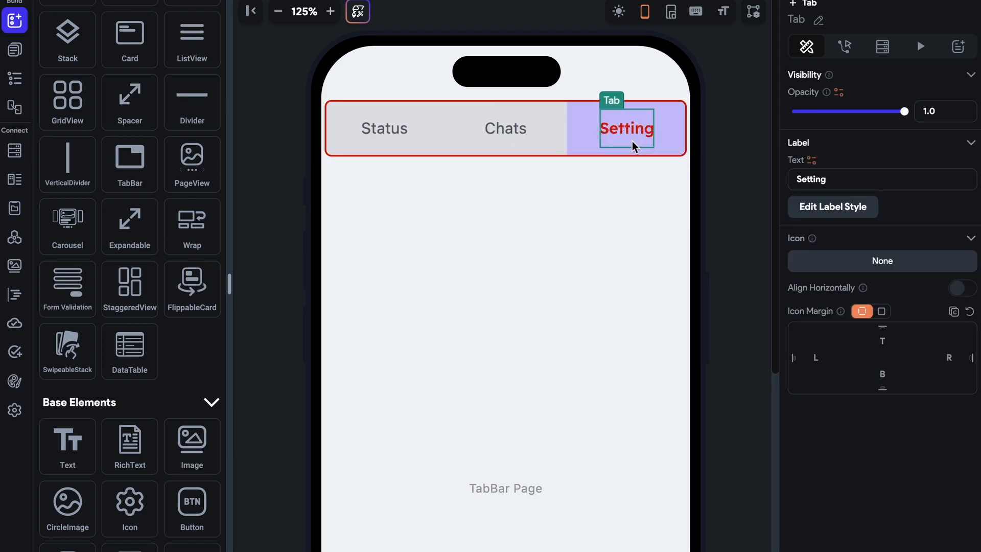
left_click(346, 145)
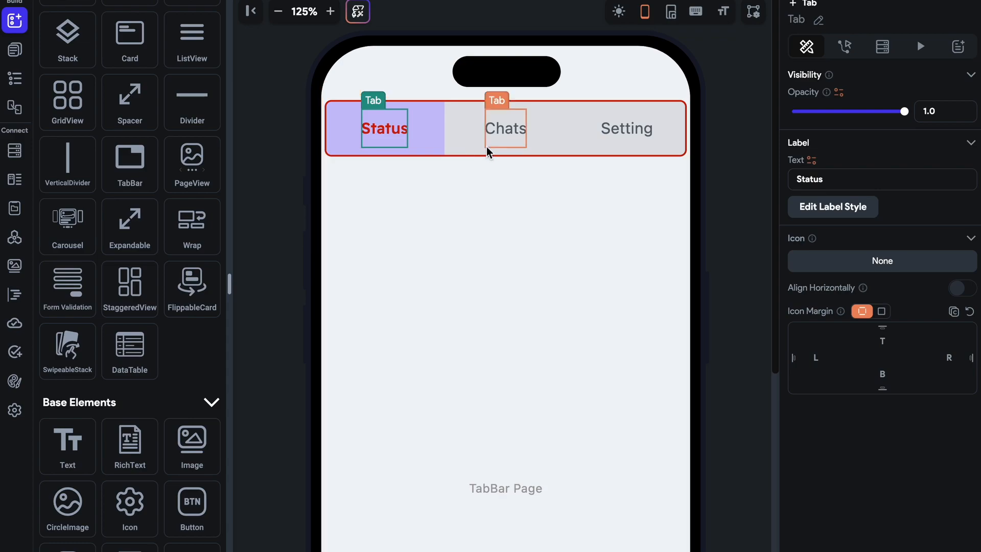
left_click(470, 149)
- Set the TabBar's Initial Tab Index to 1 and preview the Chats and Status tabs
scroll(921, 341, "down", 15)
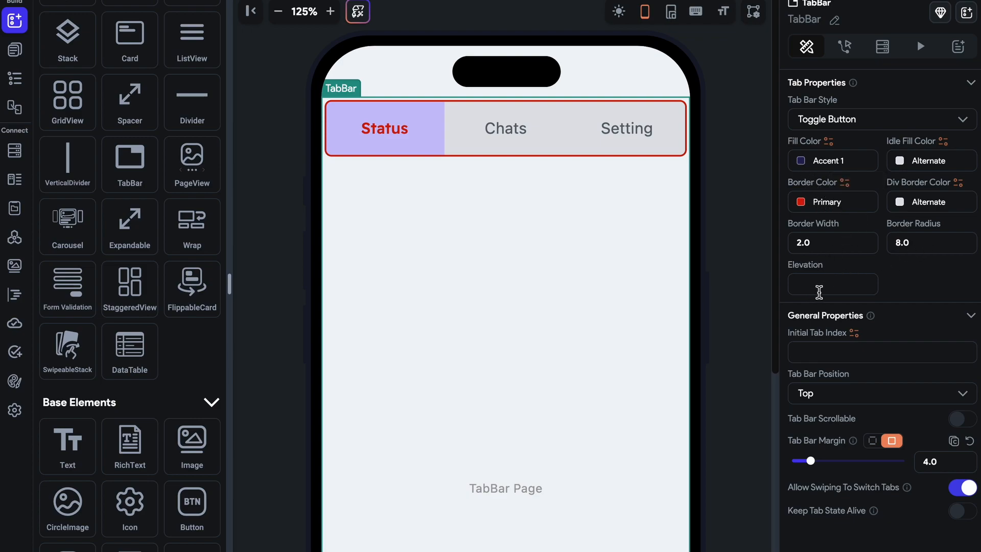
left_click(806, 352)
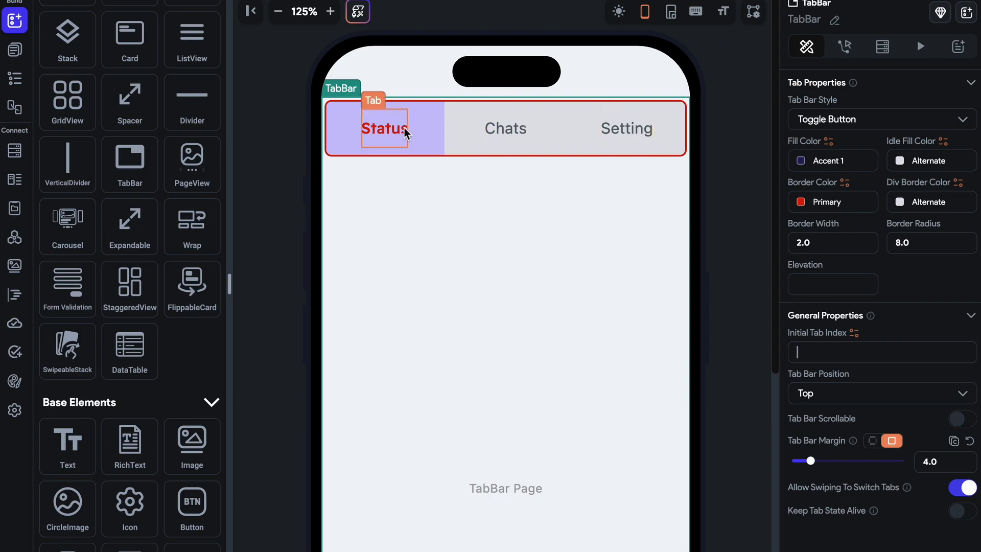
type("1")
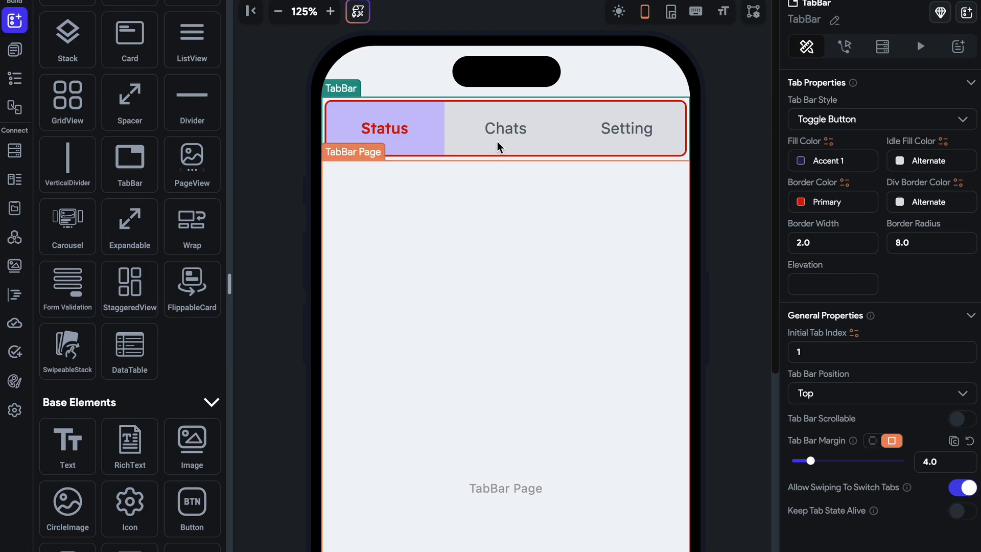
left_click(504, 128)
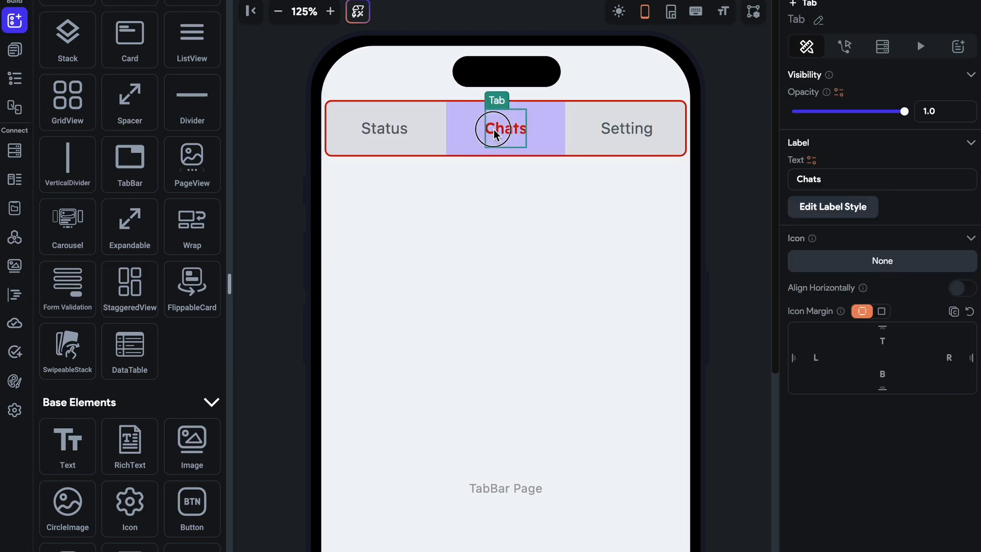
left_click(396, 133)
left_click(403, 122)
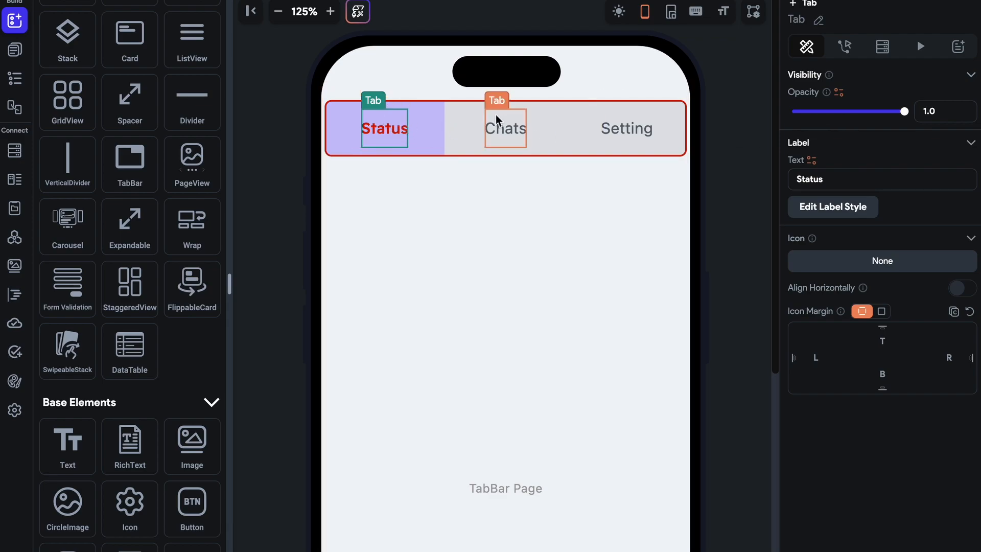
- Return to the TabBar's properties and set the Tab Bar Position to Bottom
left_click(584, 187)
left_click(543, 136)
scroll(842, 333, "down", 5)
scroll(872, 347, "up", 1)
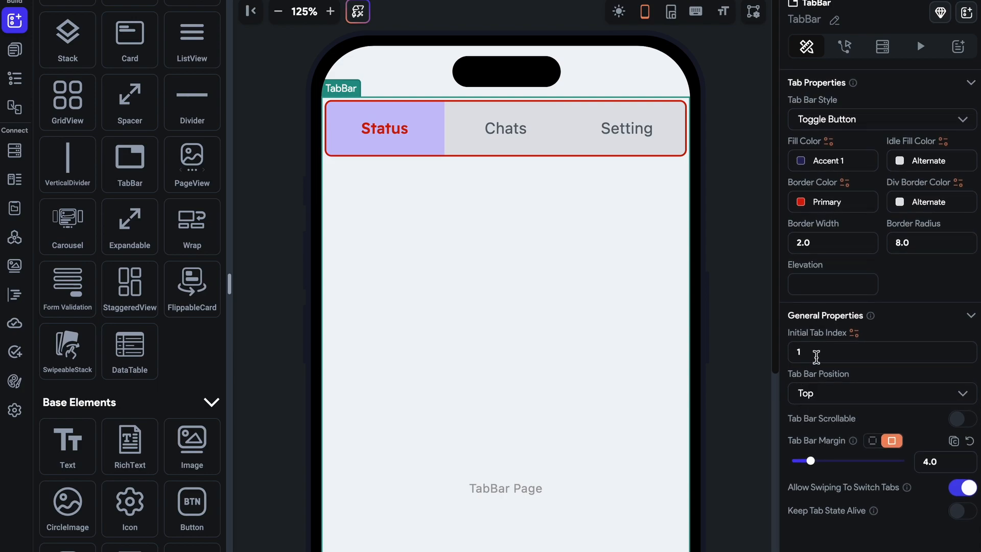
left_click(278, 11)
left_click(278, 11)
left_click(278, 11)
left_click(278, 11)
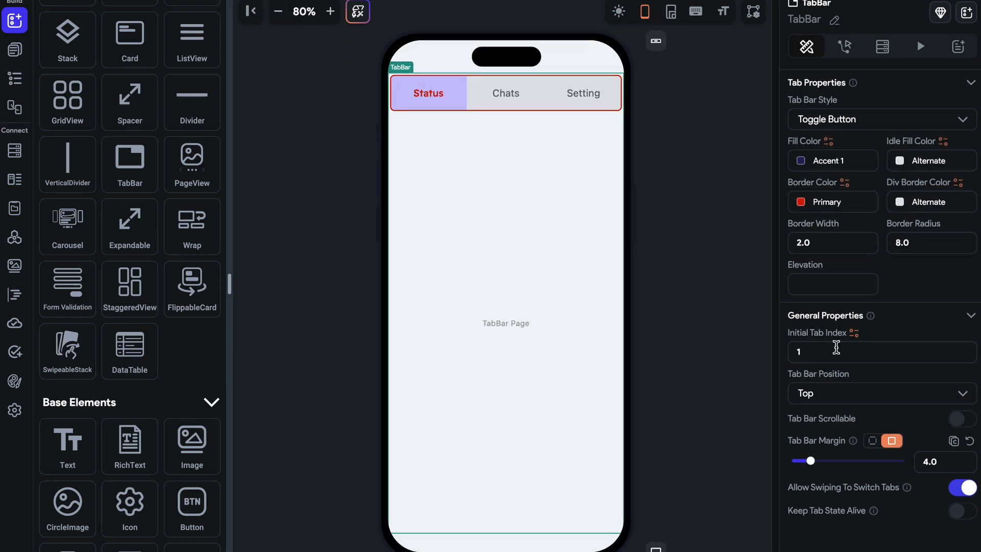
left_click(813, 394)
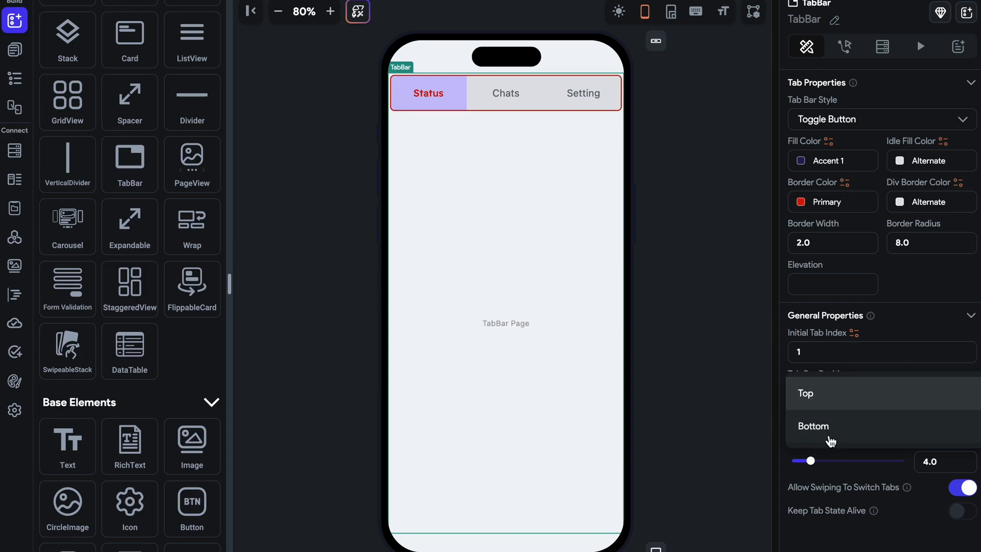
left_click(848, 424)
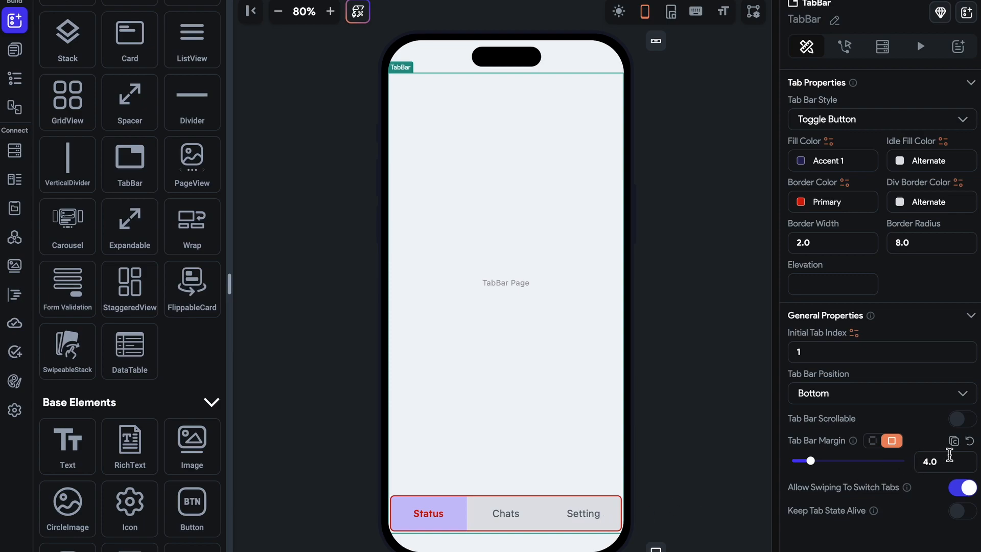
- Turn on Tab Bar Scrollable, try the Right horizontal alignment and set it to Left
left_click(959, 426)
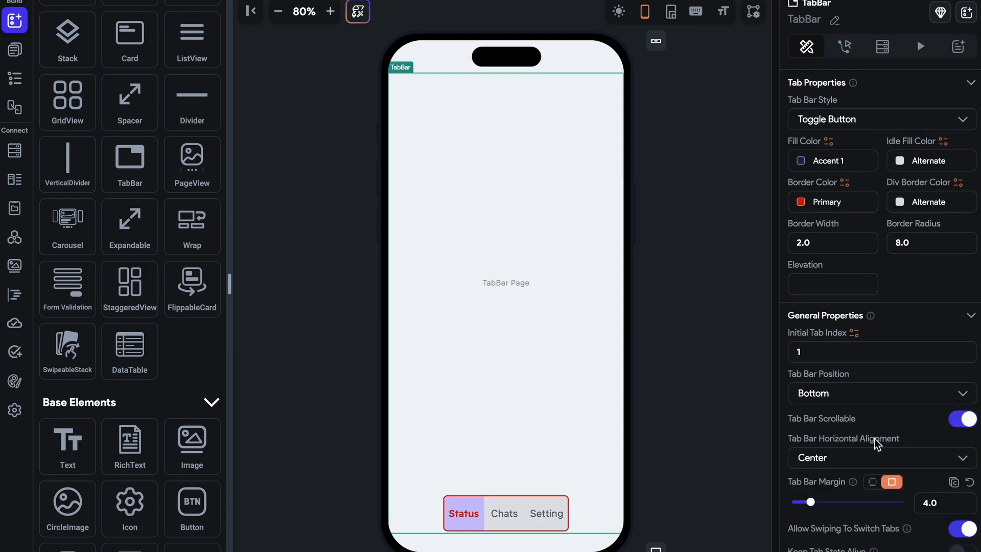
left_click(854, 461)
left_click(843, 490)
left_click(843, 462)
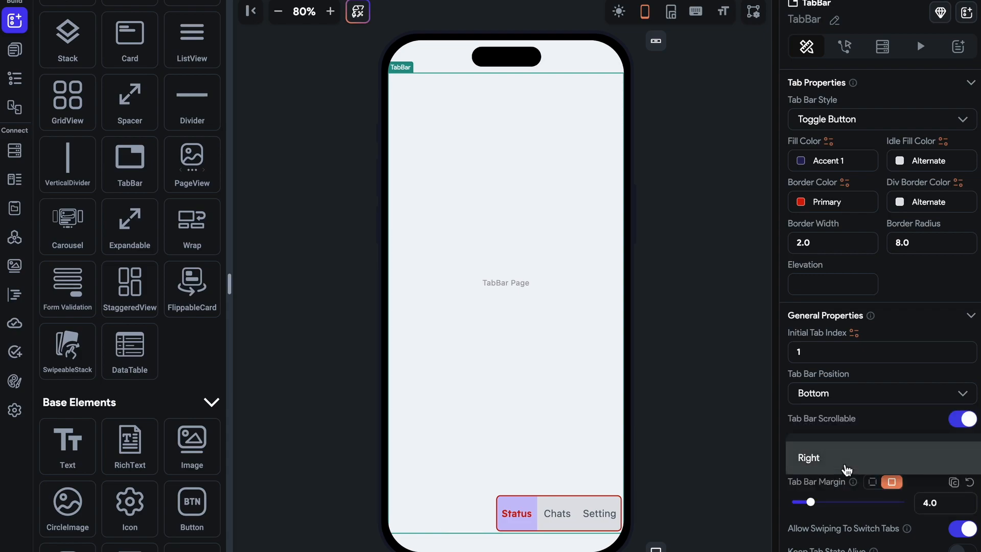
left_click(844, 401)
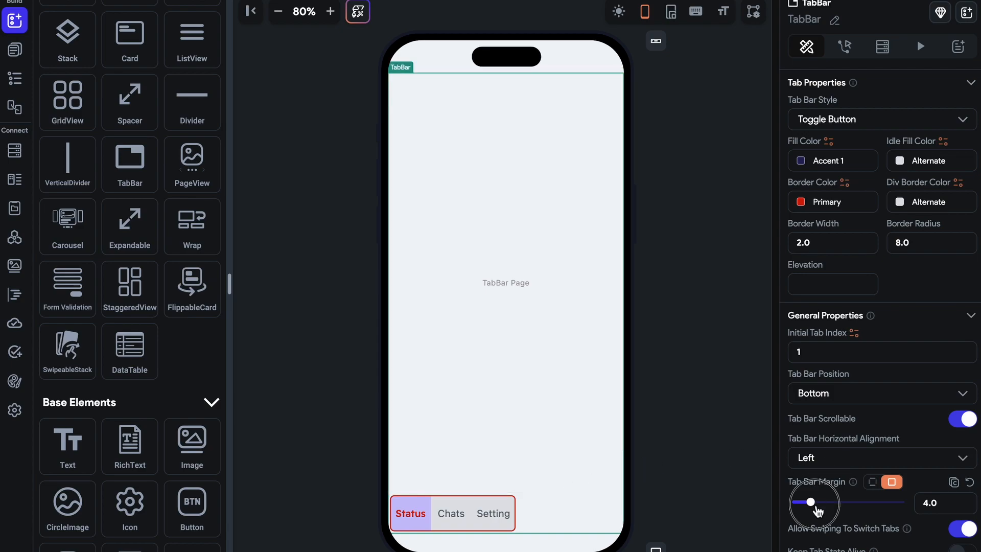
- Set the Tab Bar Margin to 8 on all sides
left_click_drag(823, 503, 831, 505)
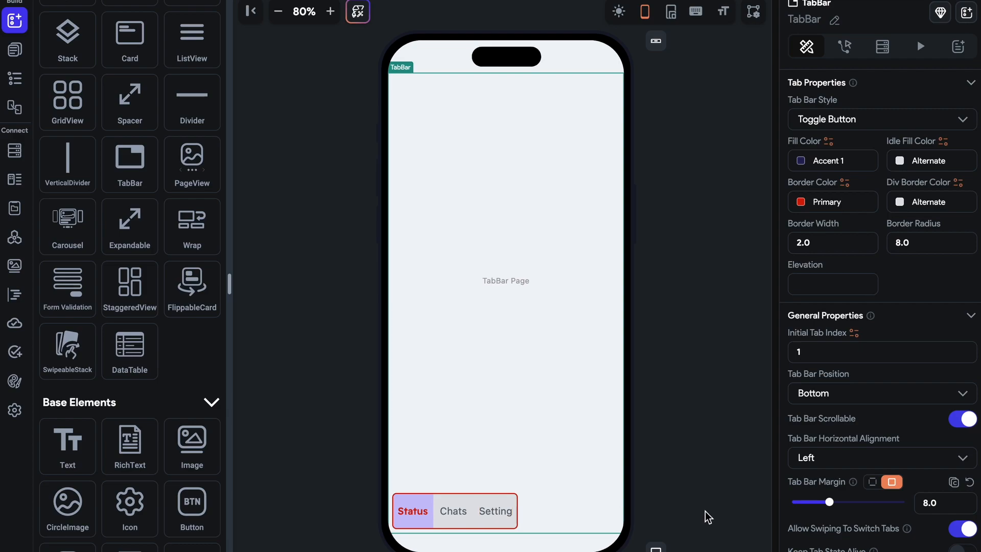
scroll(841, 493, "down", 1)
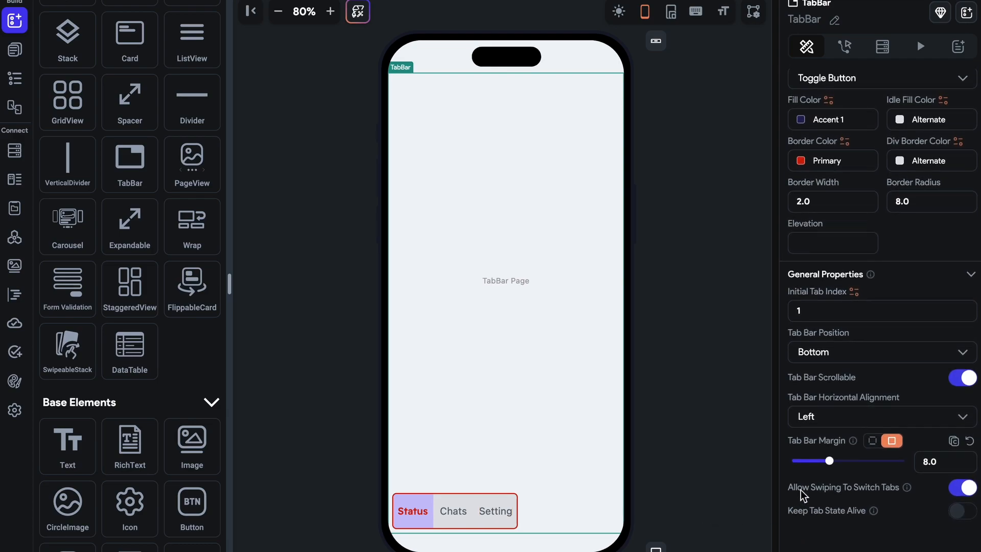
scroll(557, 357, "down", 1)
scroll(557, 357, "up", 1)
scroll(557, 356, "down", 1)
scroll(556, 356, "up", 1)
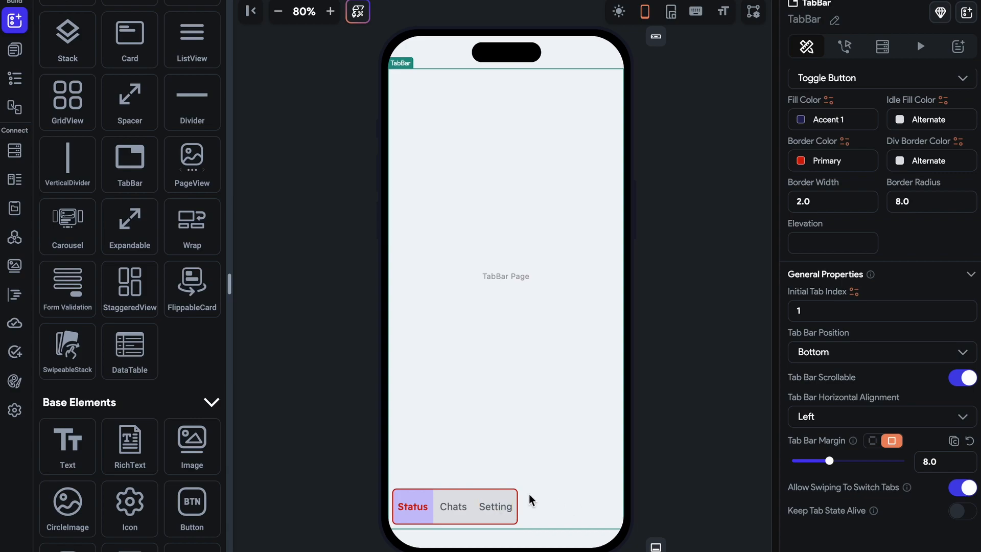
- Turn Tab Bar Scrollable off and Keep Tab State Alive on for the TabBar, and switch to the Chats tab
left_click(962, 377)
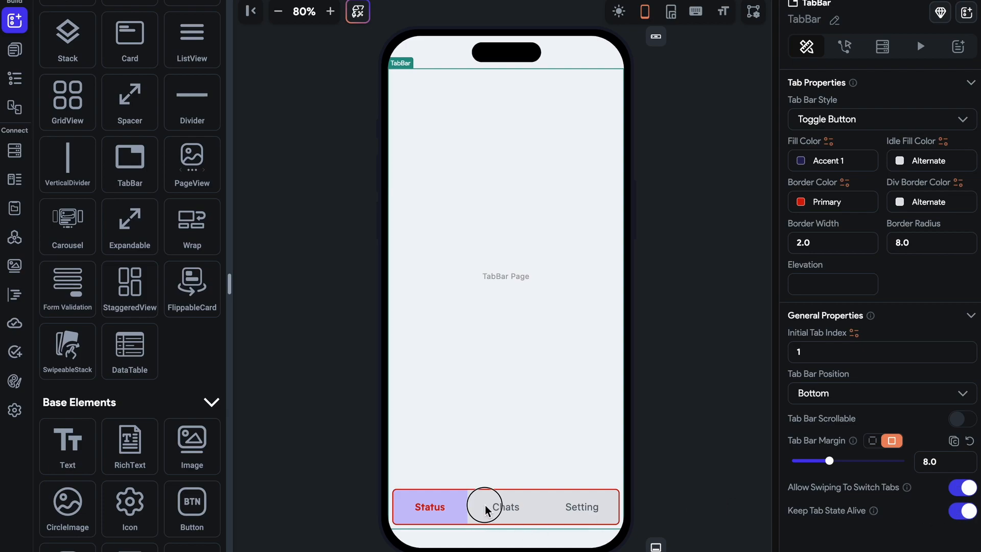
left_click(506, 508)
left_click(664, 388)
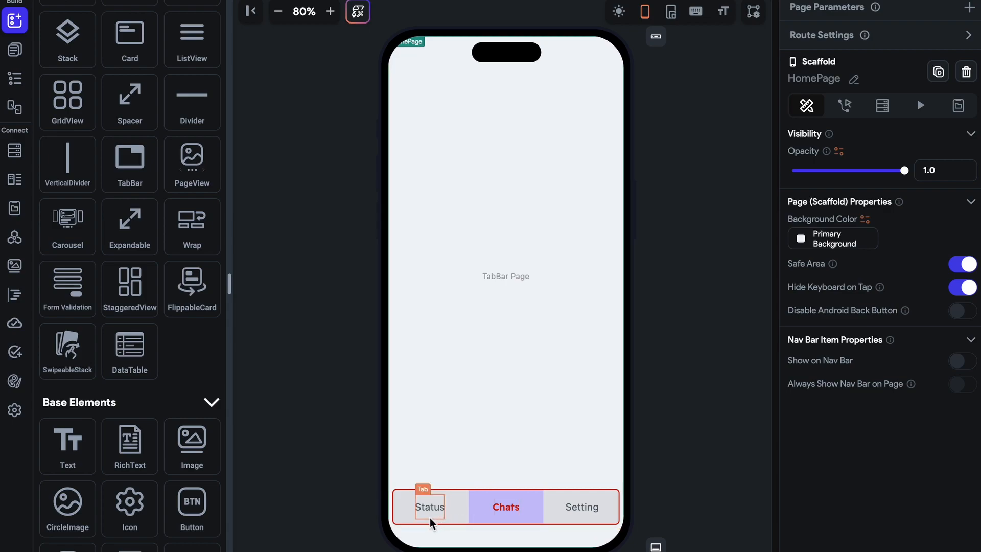
left_click(547, 421)
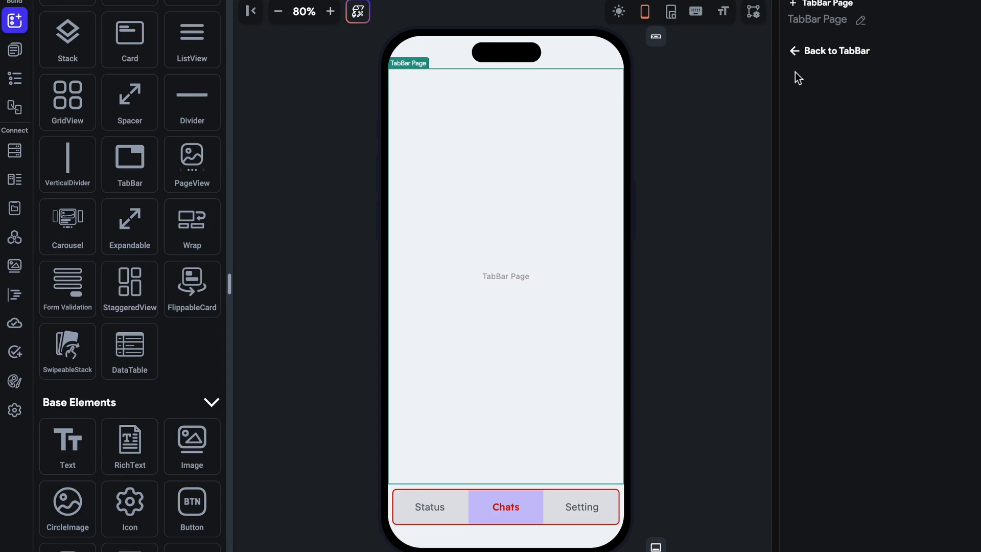
left_click(797, 51)
scroll(857, 356, "down", 15)
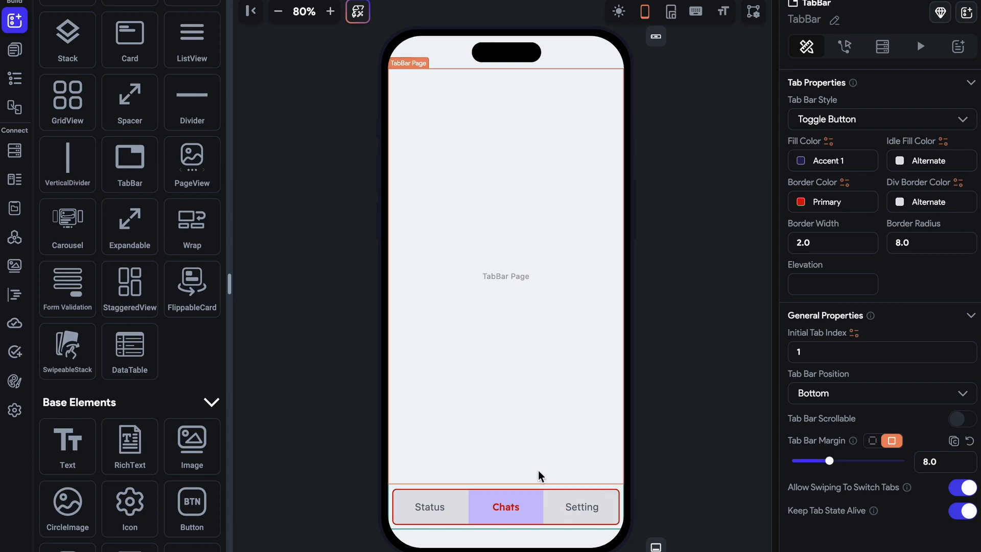
- Change the Status tab's label text to Text
left_click(435, 503)
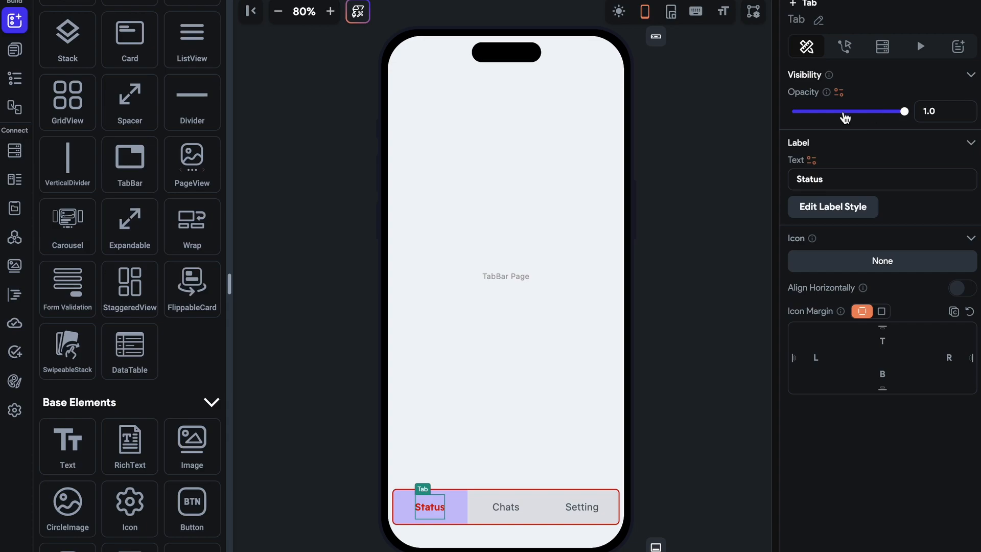
left_click_drag(848, 182, 746, 184)
type("Text")
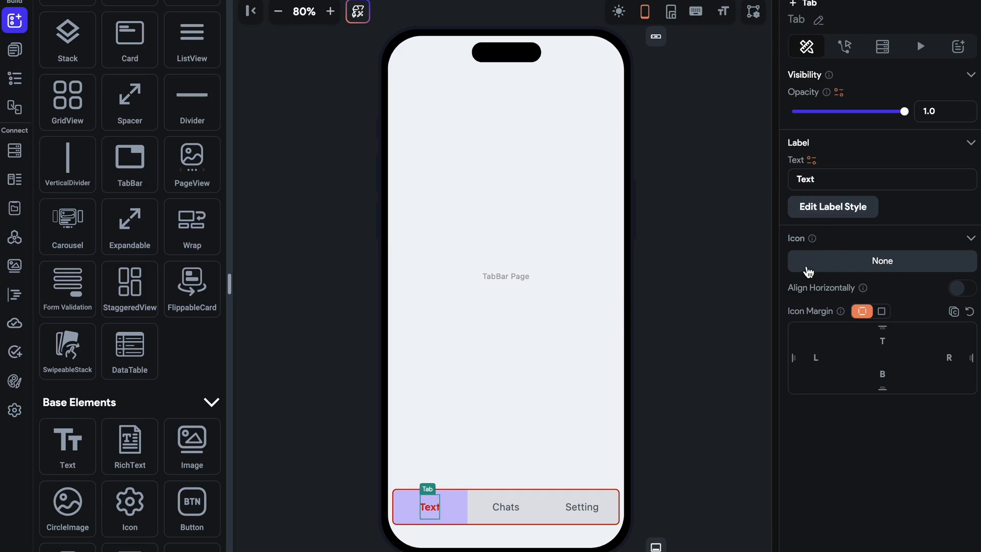
- Give the Text tab the Ten Mp icon and align it horizontally with the label
left_click(827, 264)
left_click(515, 216)
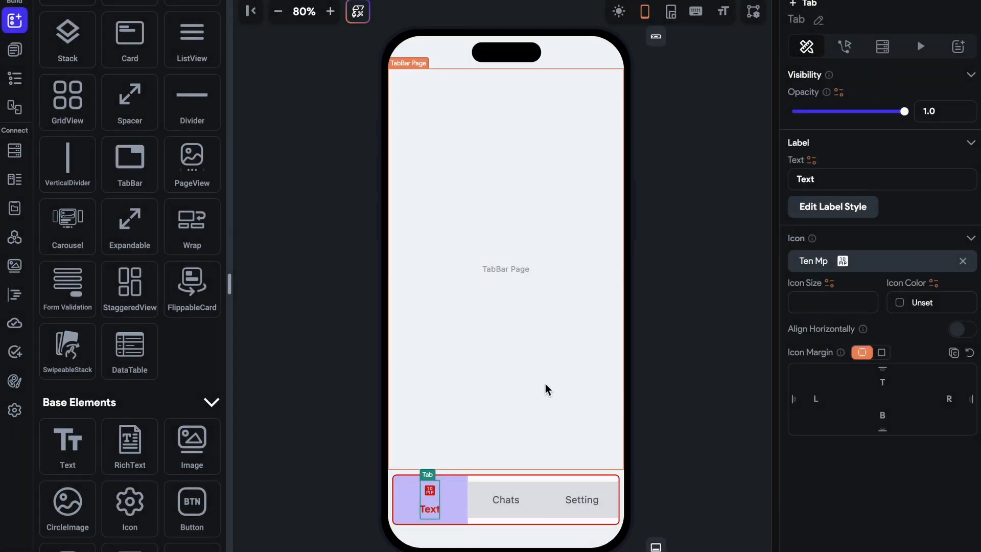
left_click(959, 330)
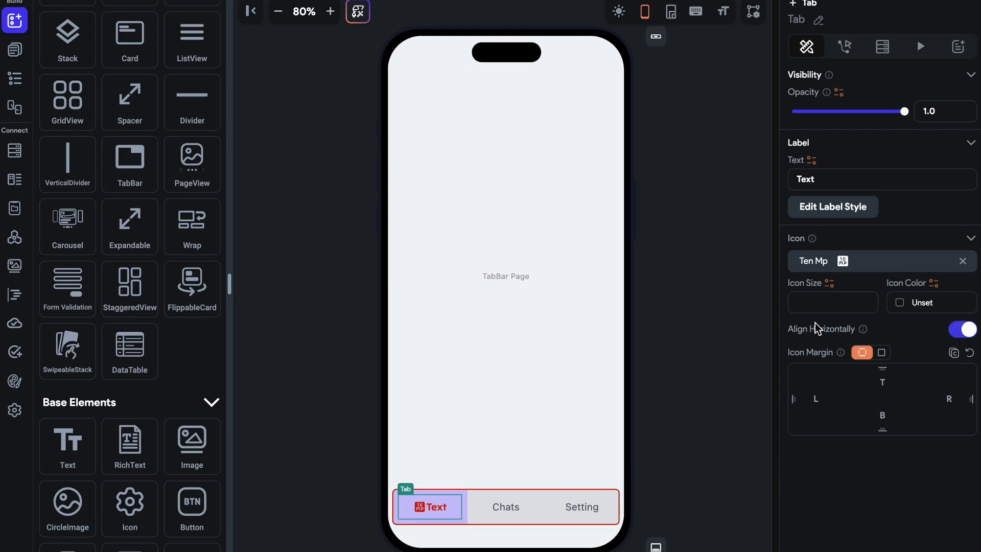
- Set the tab icon's size to 20 and its color to Primary
left_click(831, 309)
type("20")
left_click(902, 306)
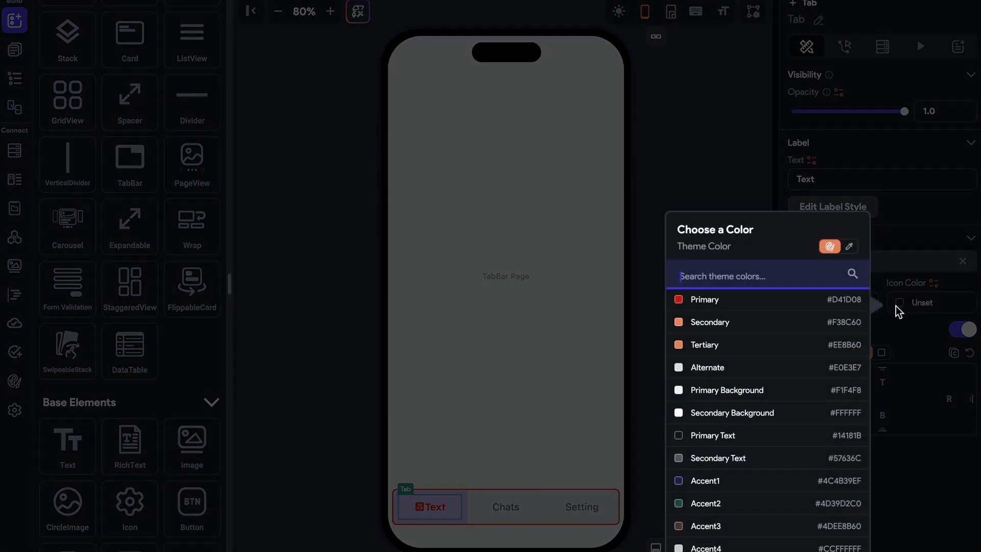
left_click(768, 301)
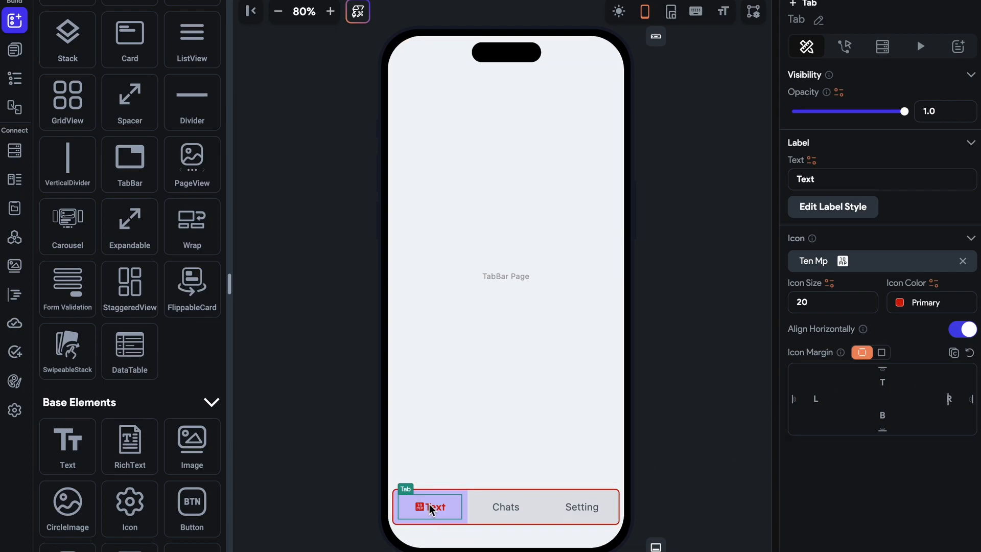
- Set the tab icon's right margin to 20 and check its spacing from the label up close
left_click(331, 11)
left_click(330, 11)
left_click(330, 12)
left_click(331, 11)
left_click(331, 11)
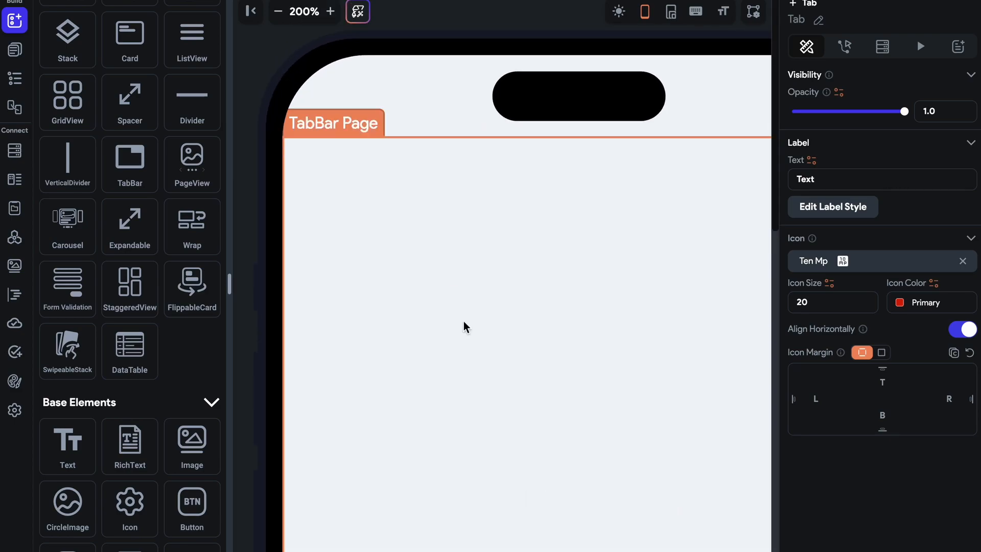
scroll(464, 327, "down", 5)
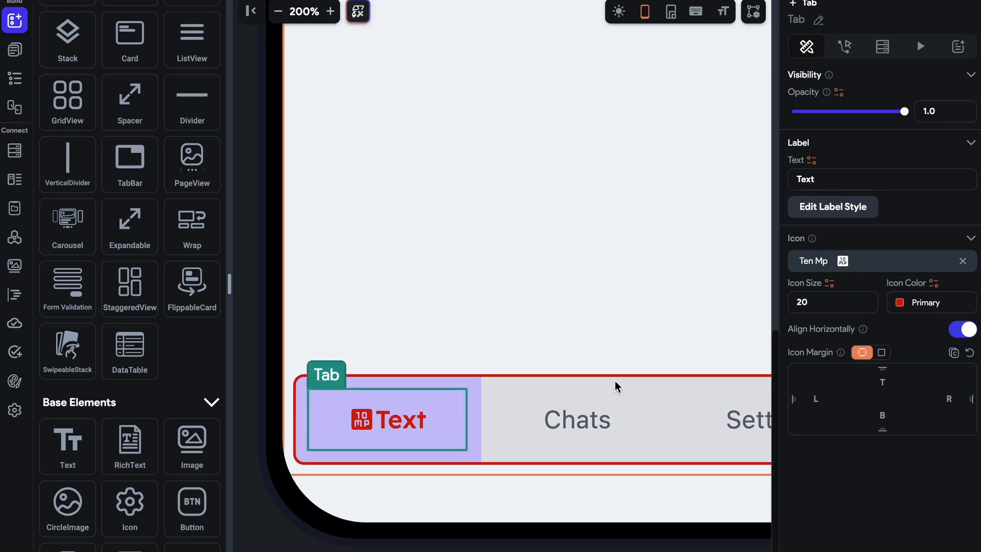
left_click(946, 398)
type("20")
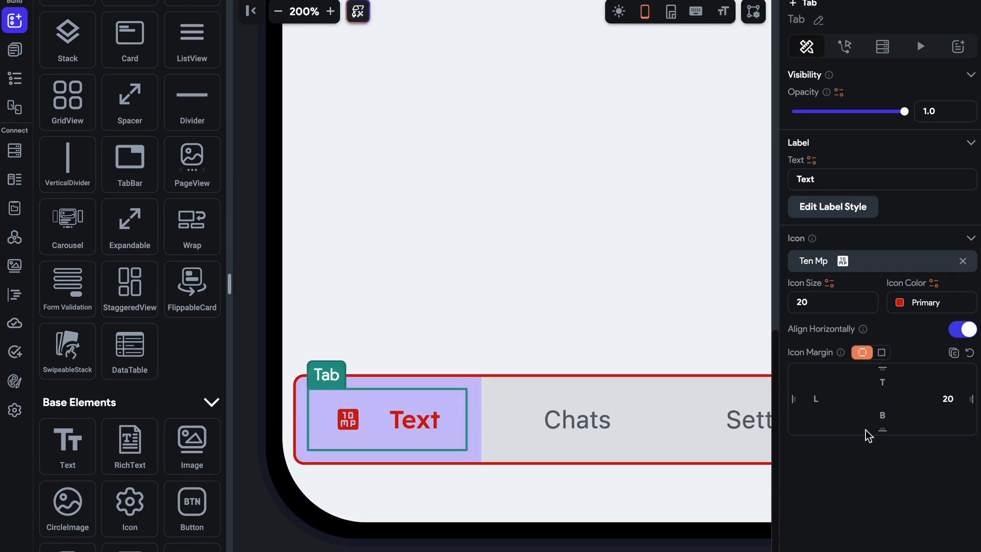
left_click(591, 414)
left_click(591, 413)
left_click(397, 399)
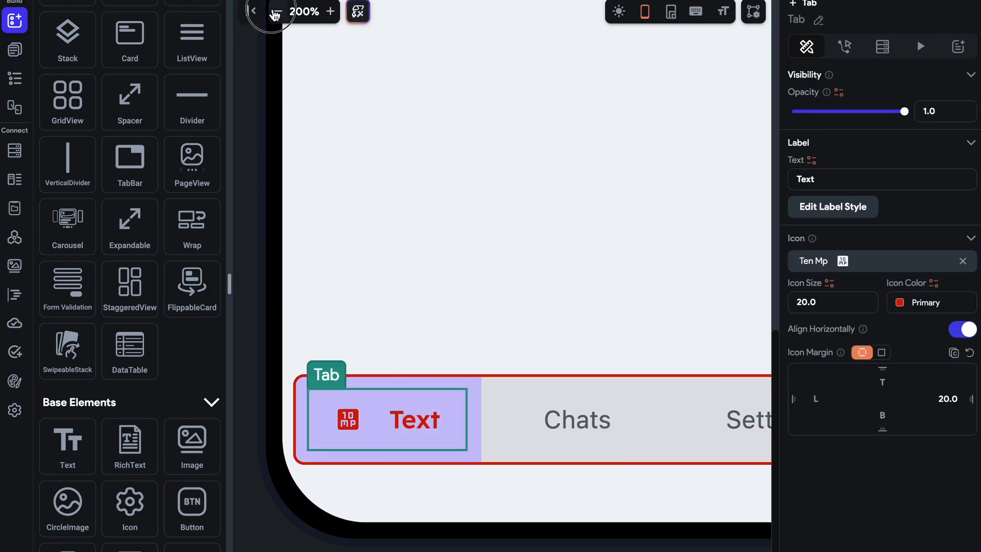
- Delete the TabBar from the page's Column
left_click(276, 11)
left_click(535, 253)
key("Delete")
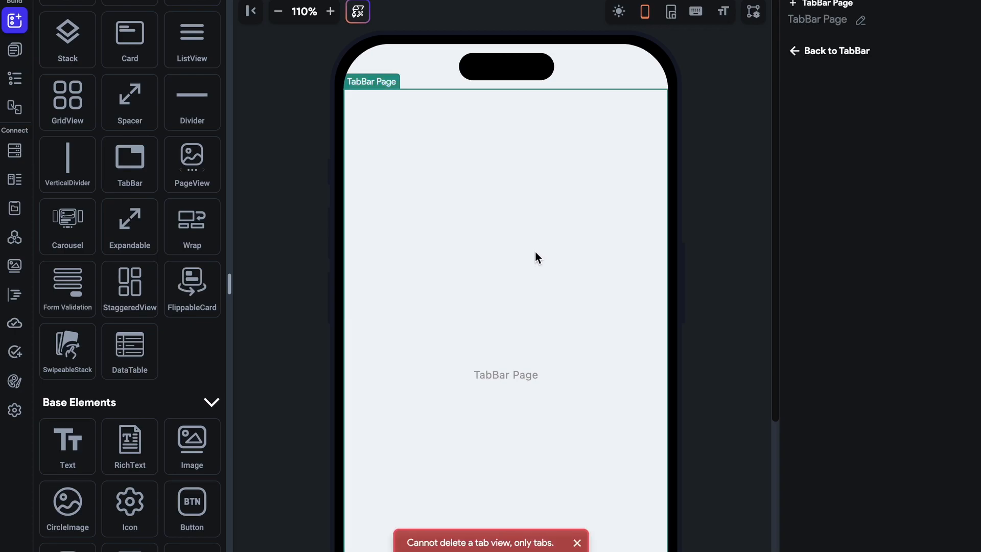
left_click(536, 253)
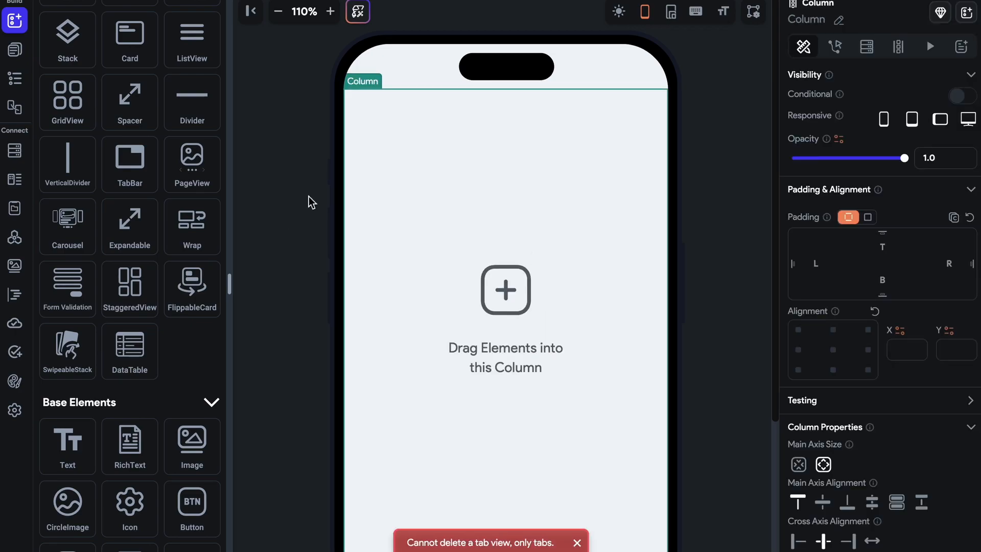
- Add a PageView to the empty Column
left_click_drag(193, 164, 493, 284)
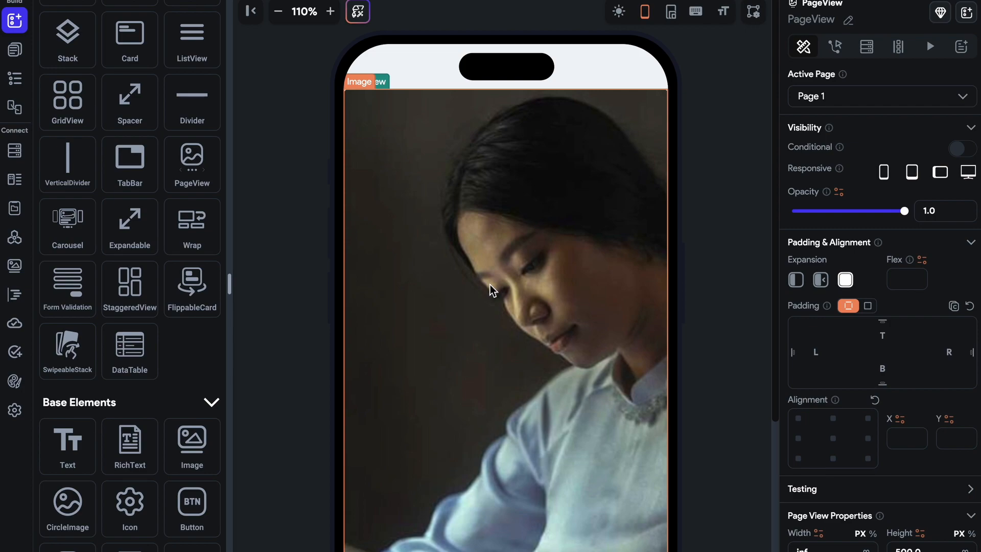
left_click(280, 12)
left_click(280, 12)
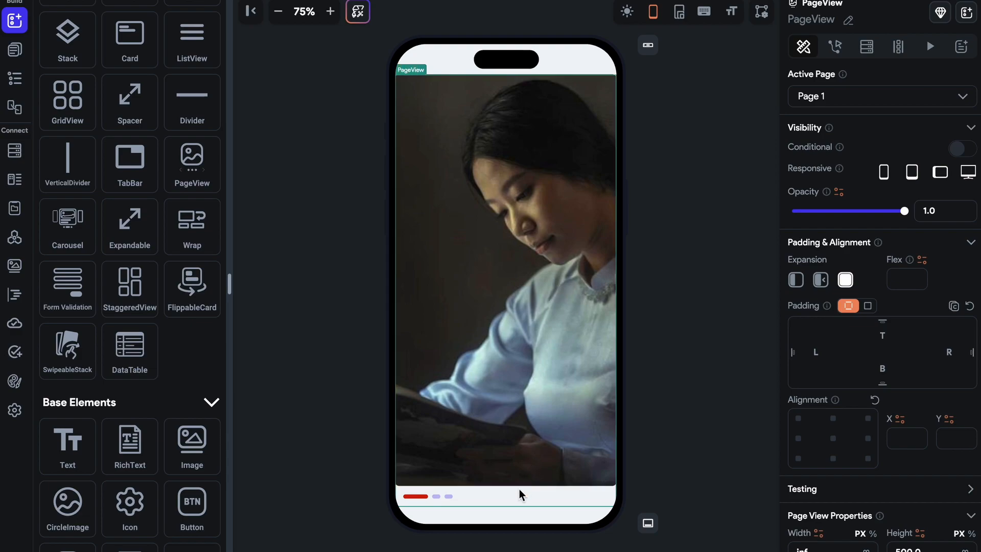
- Set the PageView's axis to Vertical and swipe through its pages
scroll(871, 447, "down", 3)
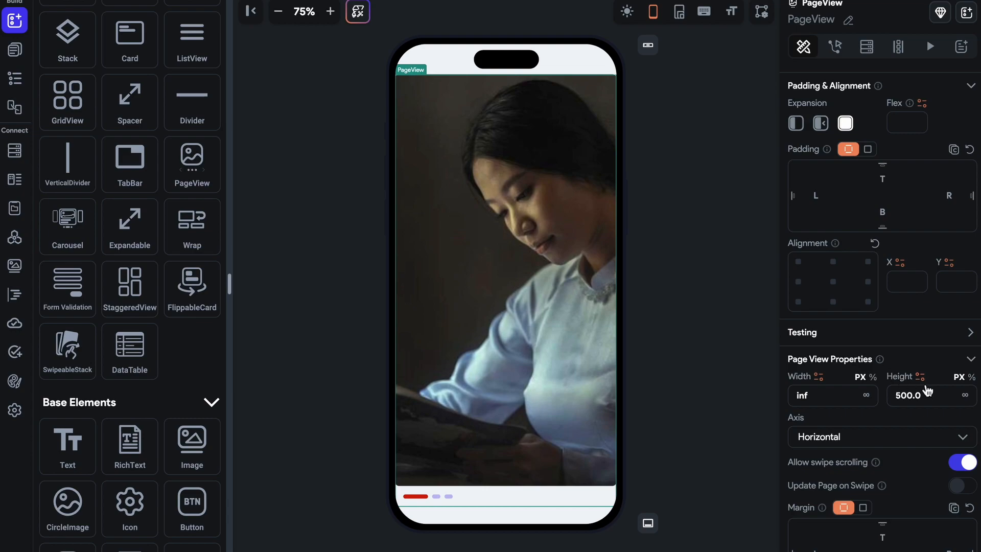
left_click(827, 442)
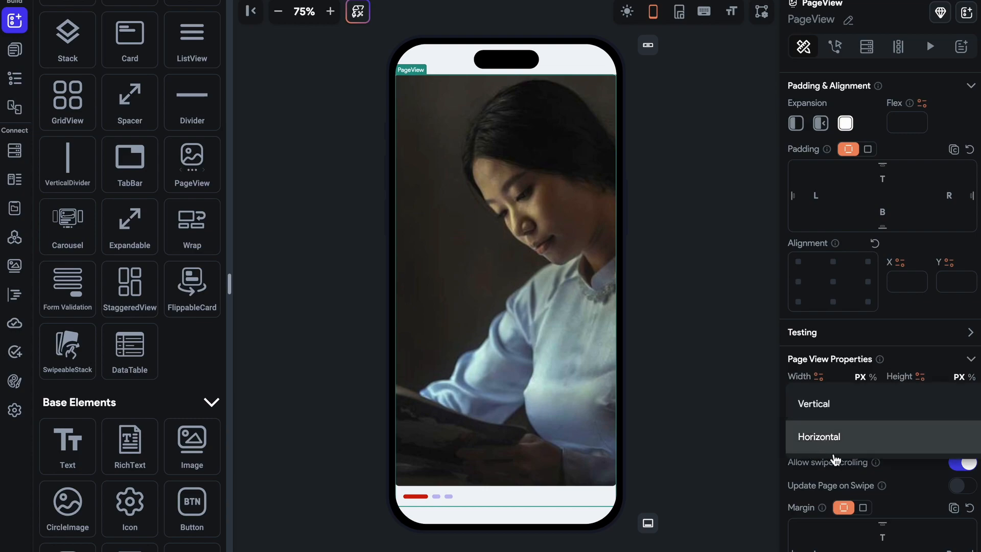
left_click(822, 409)
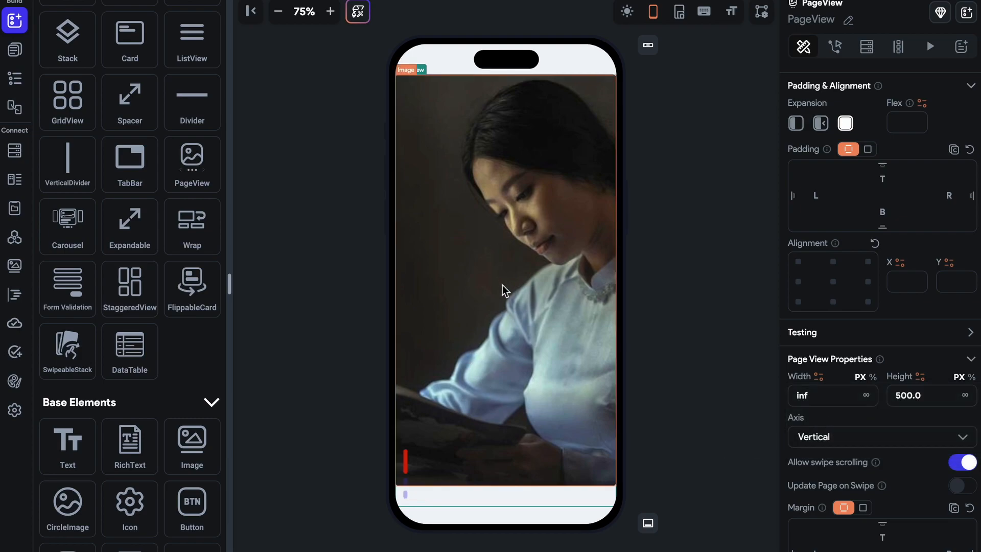
scroll(502, 284, "down", 10)
scroll(502, 284, "up", 10)
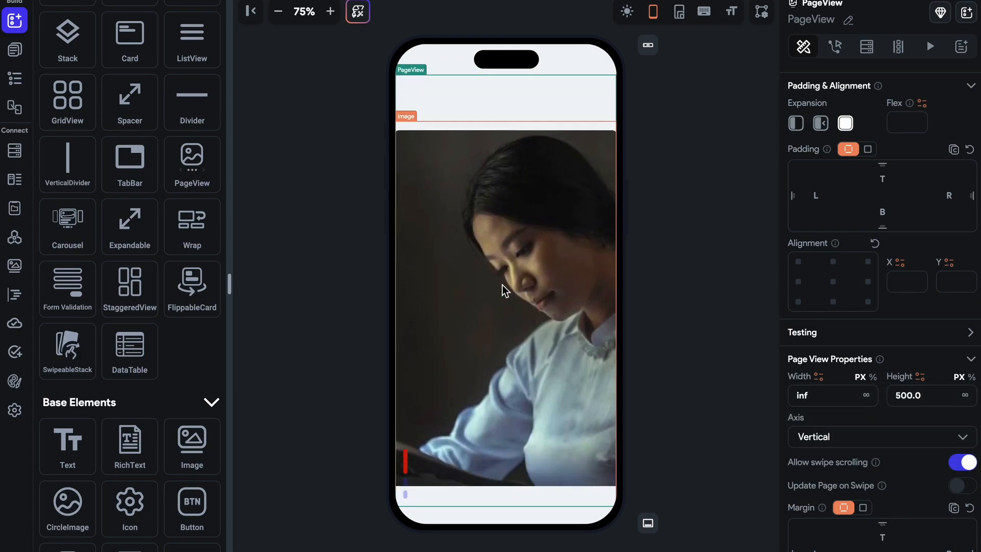
scroll(502, 284, "down", 3)
scroll(502, 284, "down", 3)
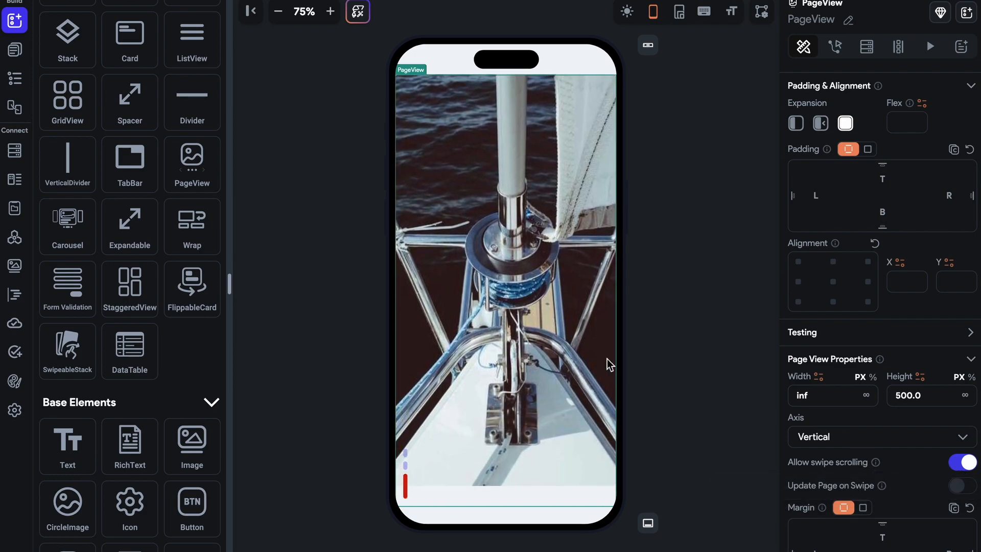
scroll(572, 356, "up", 5)
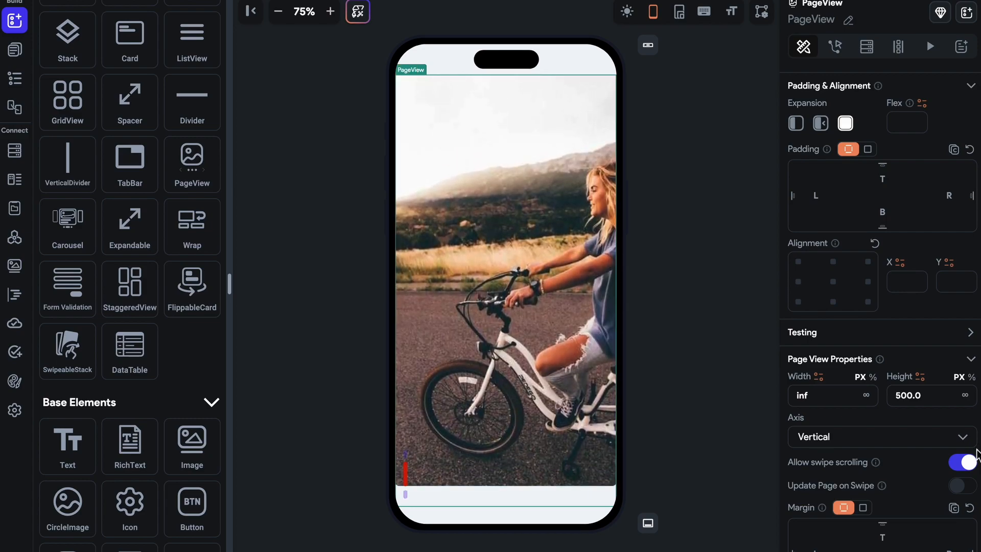
- Toggle Allow swipe scrolling off and back on, and turn on Update Page on Swipe for the PageView
scroll(961, 457, "down", 3)
left_click(963, 391)
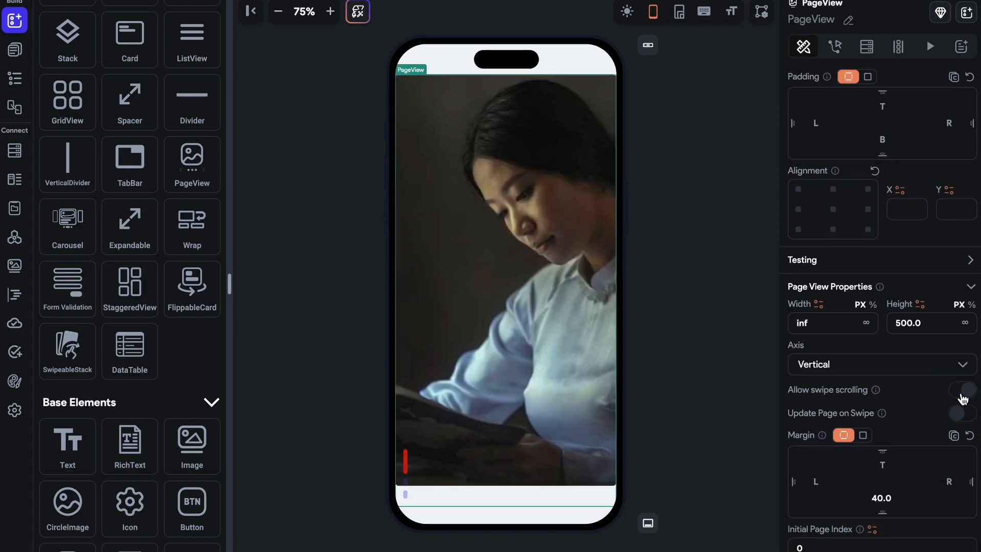
left_click(963, 390)
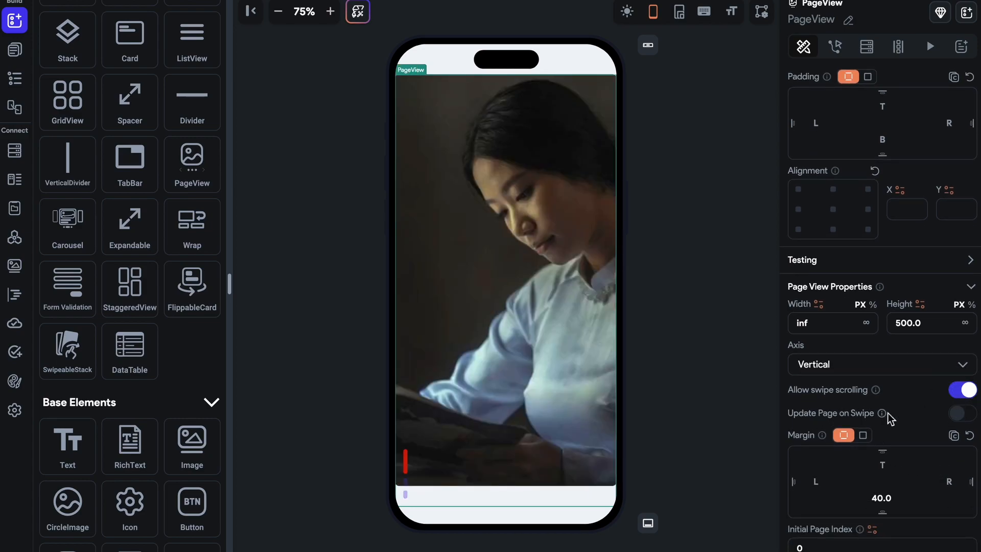
mouse_move(886, 418)
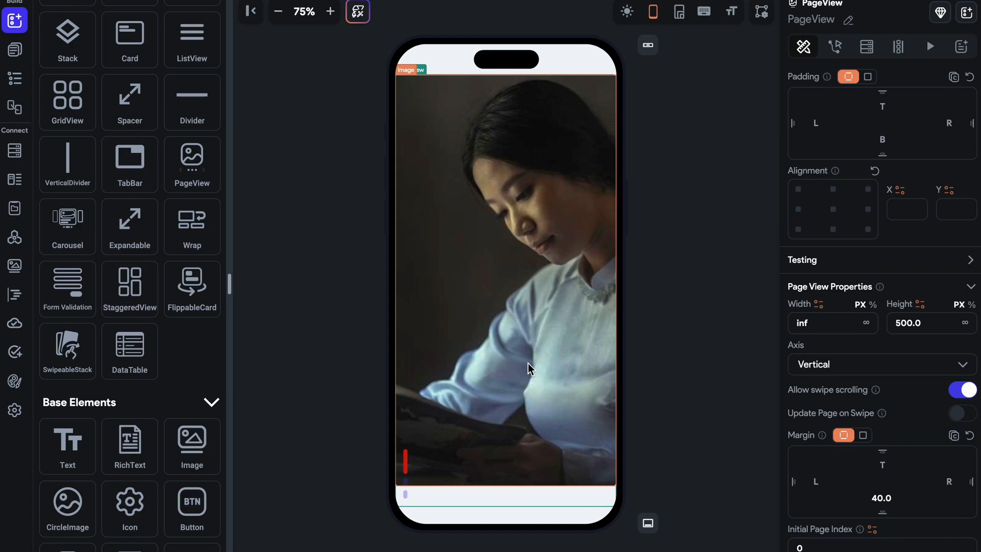
left_click(959, 416)
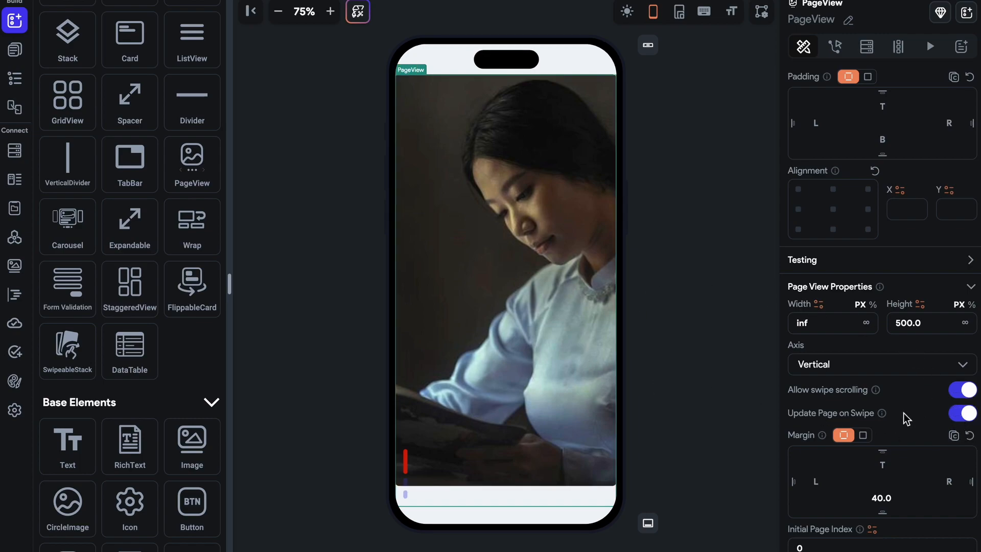
- Try adding an On Page Swipe action to the PageView and delete it
left_click(835, 47)
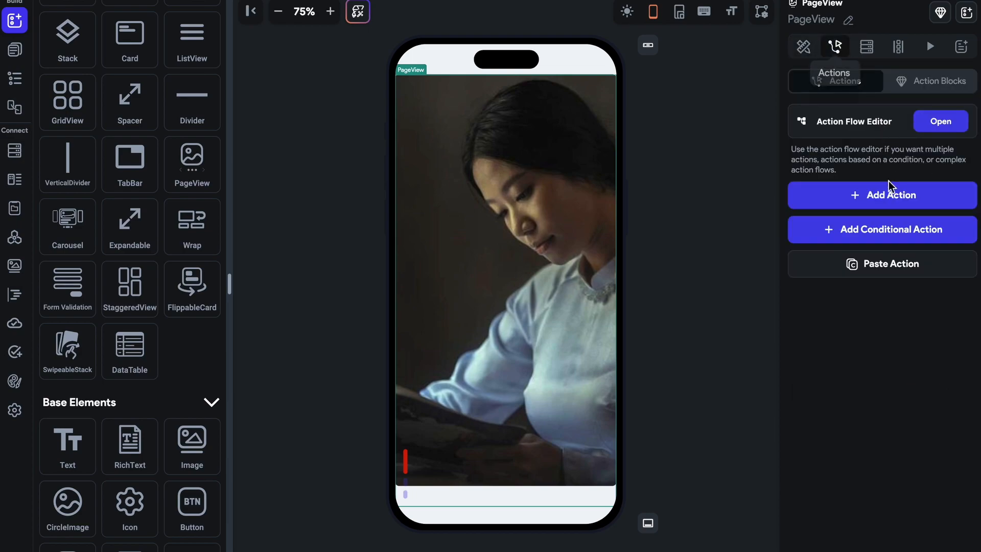
left_click(891, 194)
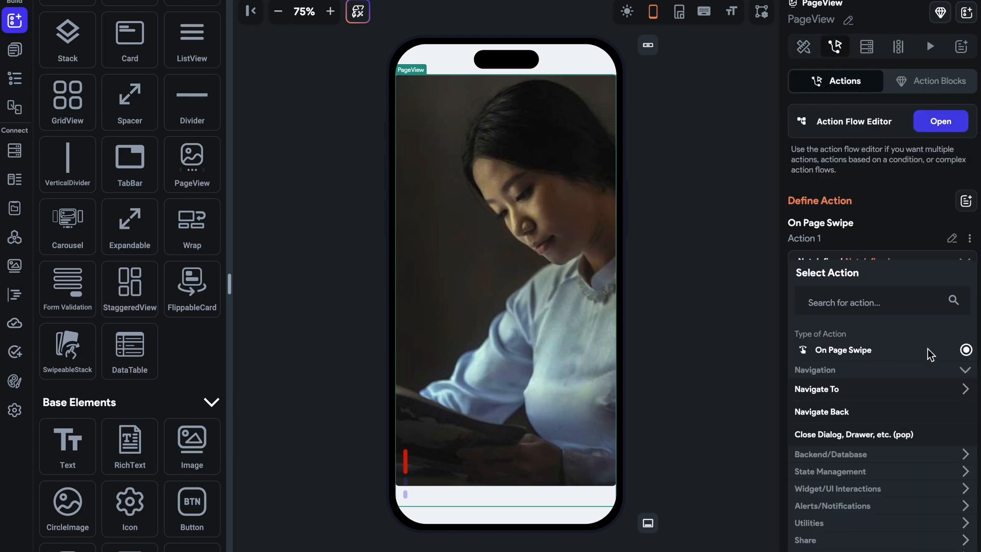
left_click(969, 238)
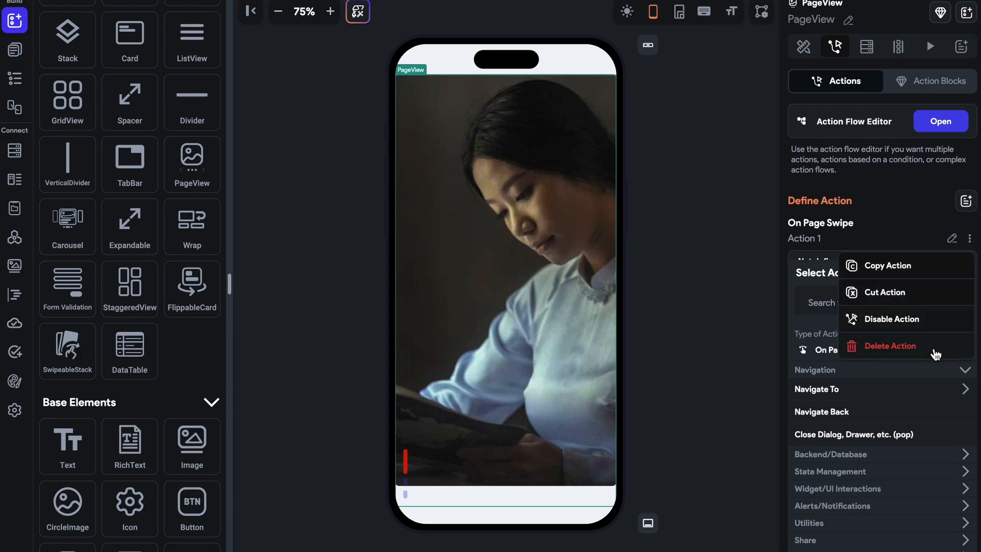
left_click(935, 351)
- Review the PageView's indicator properties and reset its margin
left_click(803, 46)
scroll(841, 354, "down", 10)
scroll(840, 361, "up", 3)
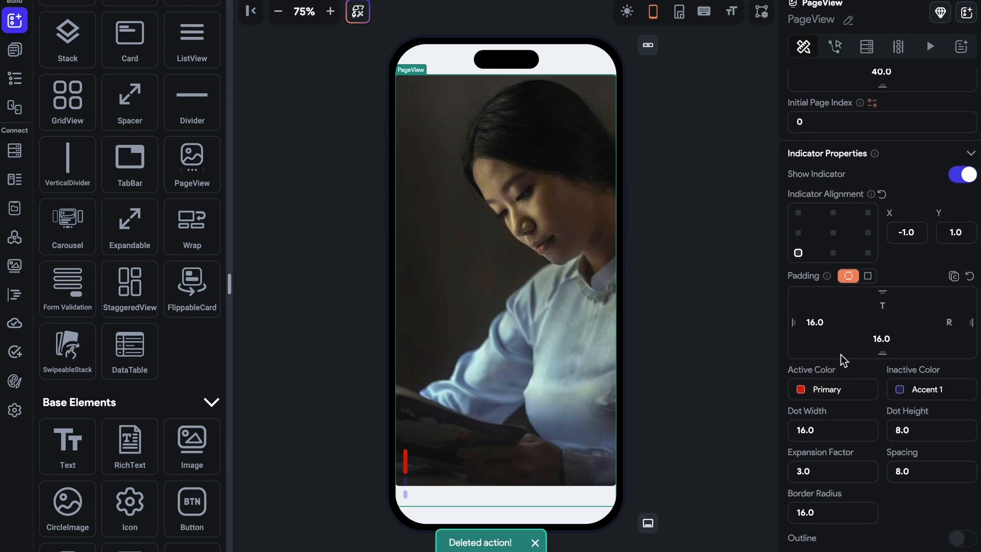
left_click(504, 305)
left_click(579, 493)
scroll(874, 407, "down", 6)
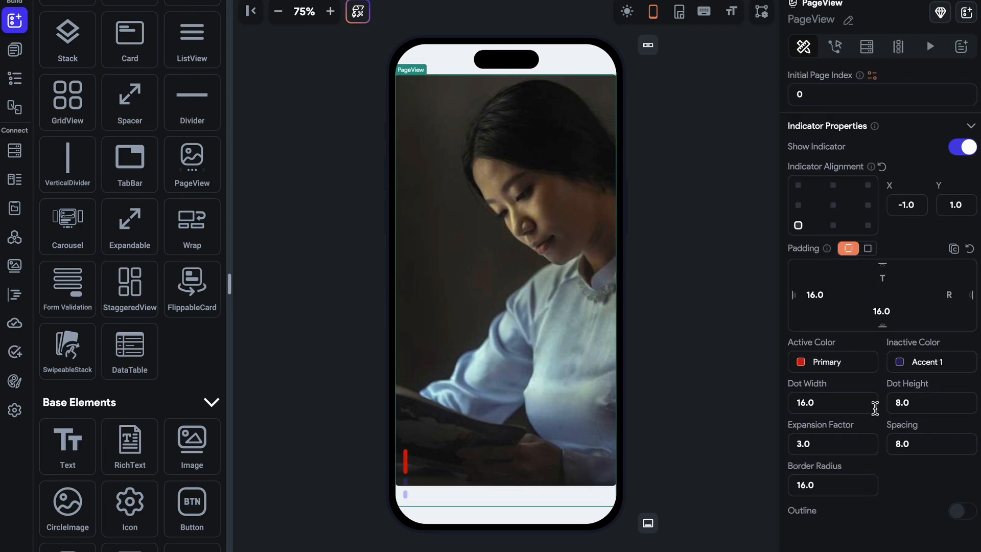
scroll(844, 219, "up", 1)
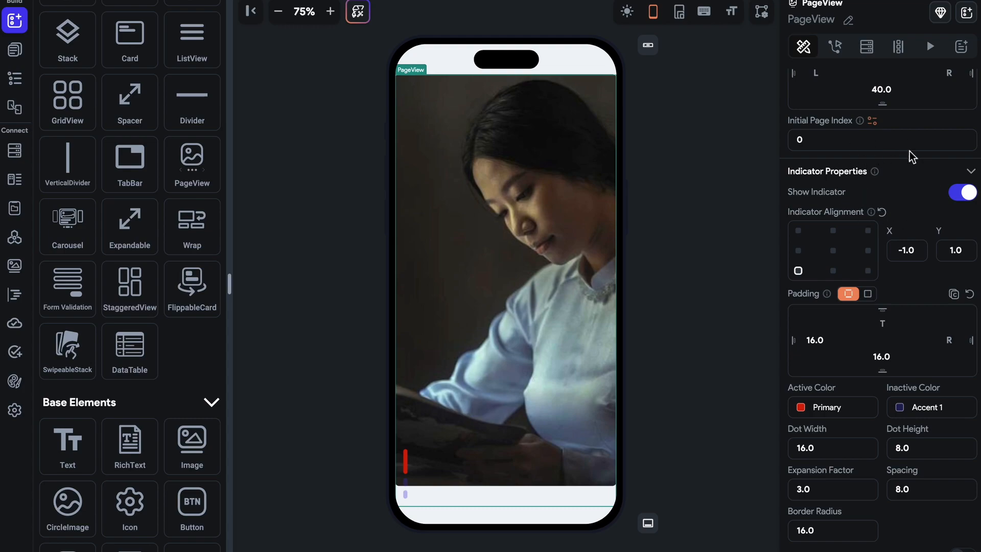
scroll(908, 152, "up", 4)
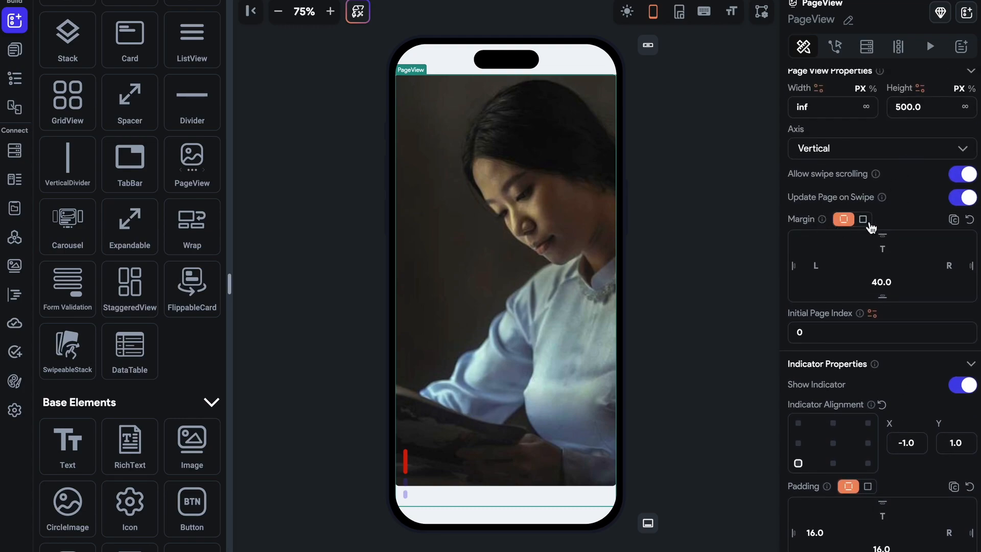
left_click(969, 220)
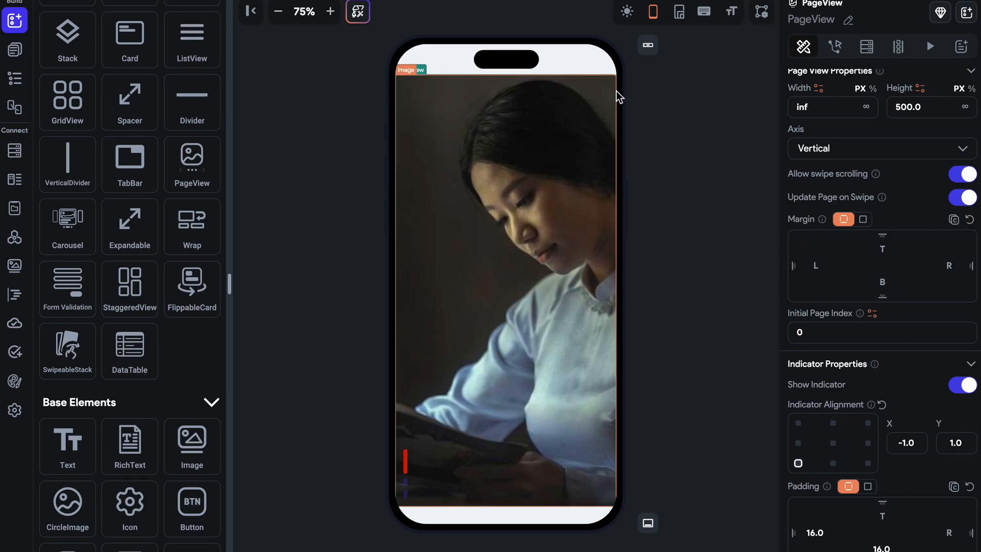
- Delete the image from the PageView's first page
left_click(555, 168)
key("Delete")
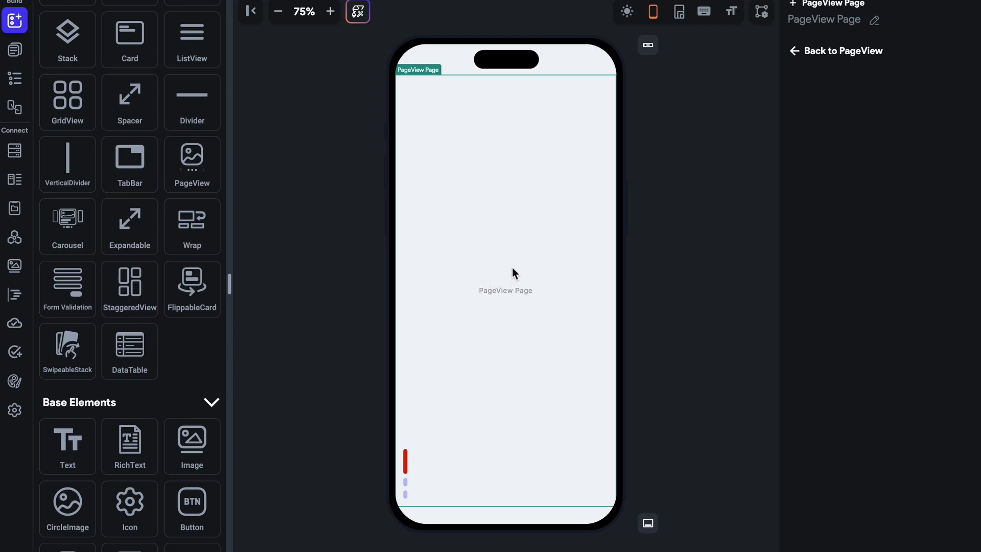
key("ctrl+z")
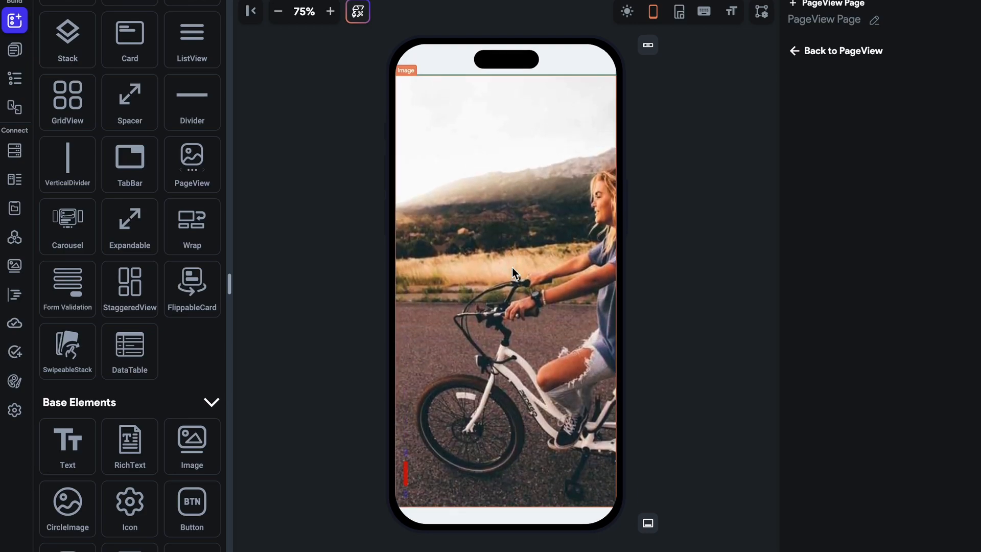
key("Delete")
- Set the PageView's bottom margin to 10
left_click(812, 57)
scroll(853, 285, "down", 7)
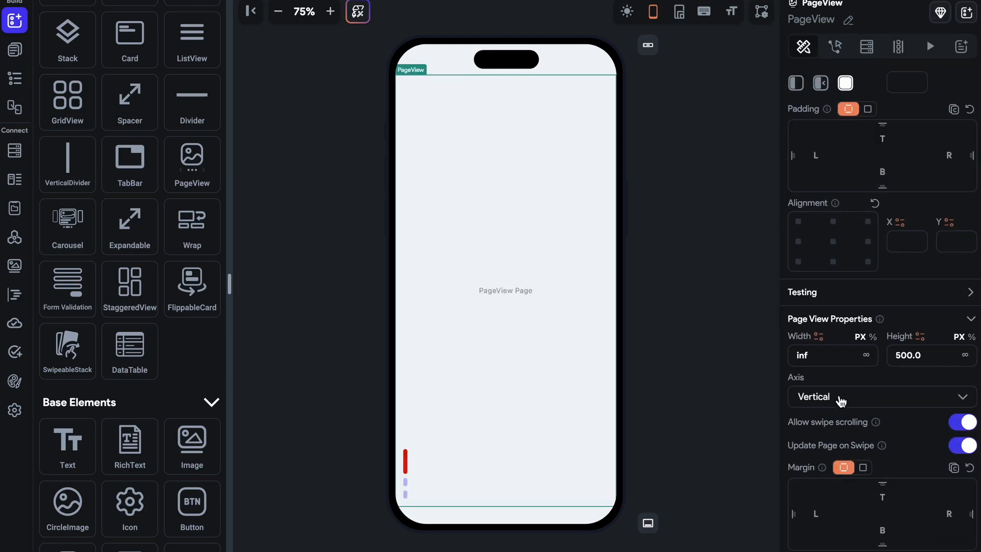
left_click(885, 395)
type("10")
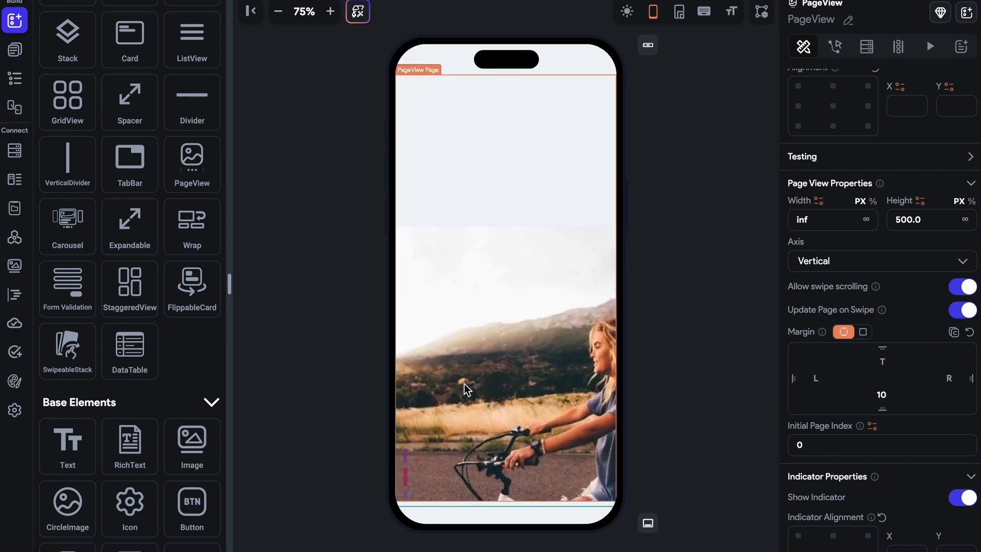
- Make the second page of the PageView active and show its image's properties
scroll(893, 230, "up", 3)
scroll(893, 230, "up", 3)
left_click(849, 96)
left_click(848, 130)
scroll(974, 352, "down", 5)
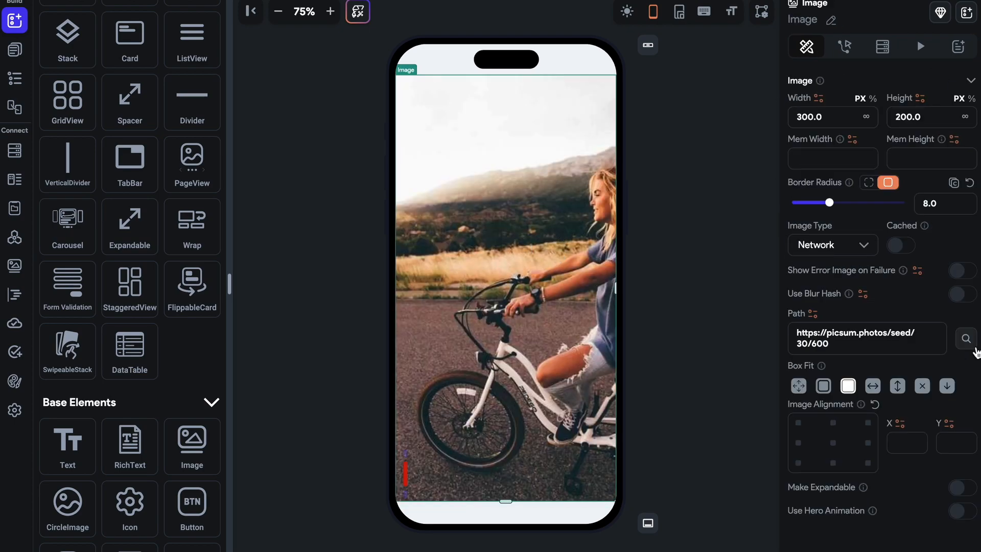
- Clear the PageView's bottom margin and set its initial page index to 1
left_click(542, 504)
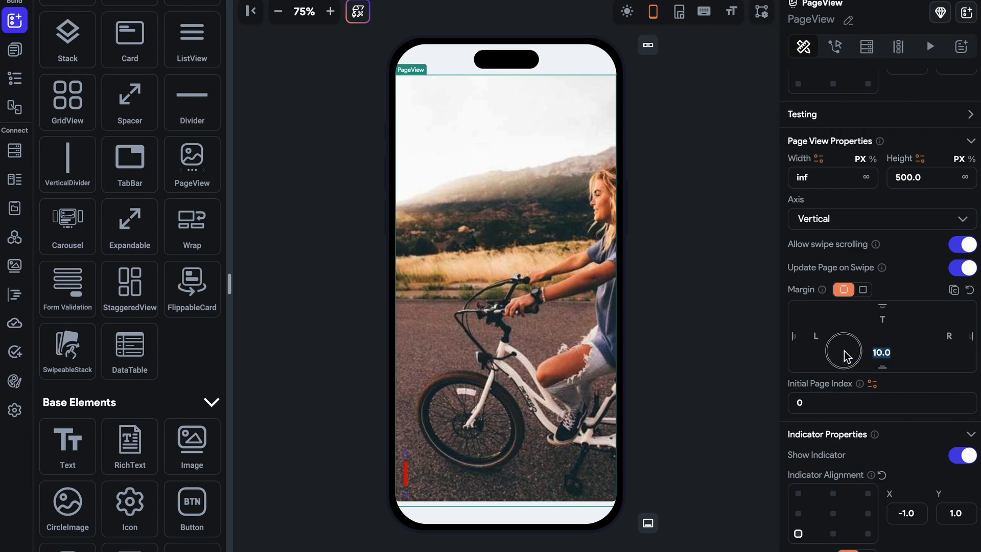
double_click(883, 352)
key("BackSpace")
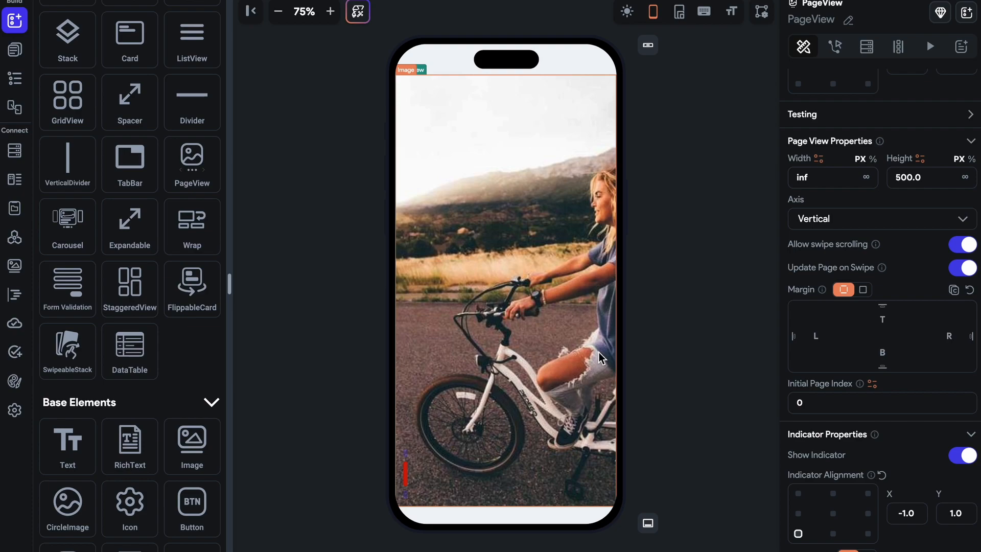
type("1")
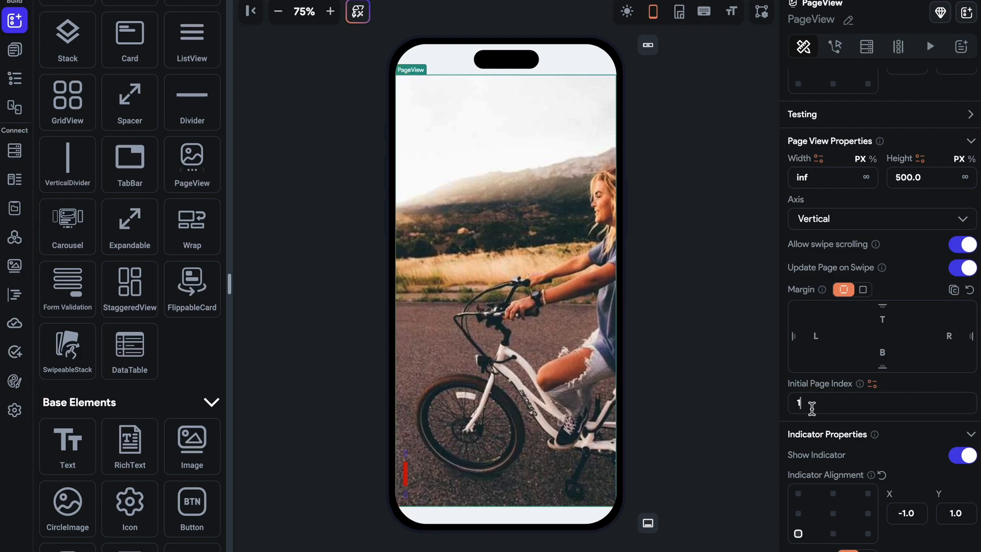
- Turn the PageView's page indicator off and back on
scroll(875, 422, "down", 1)
mouse_move(878, 427)
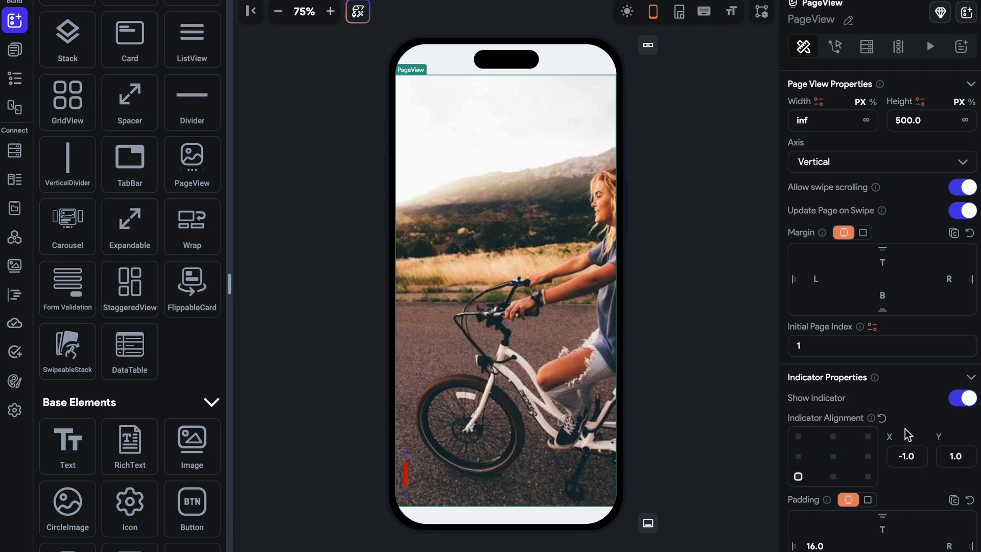
left_click(961, 397)
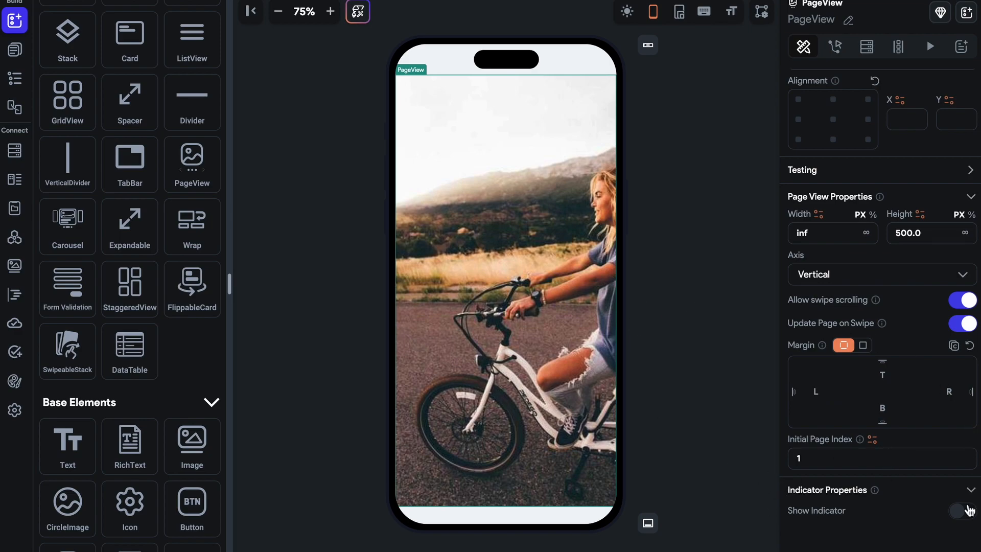
left_click(940, 504)
- Try the center alignment for the PageView's indicator, and settle on bottom center
scroll(855, 427, "down", 4)
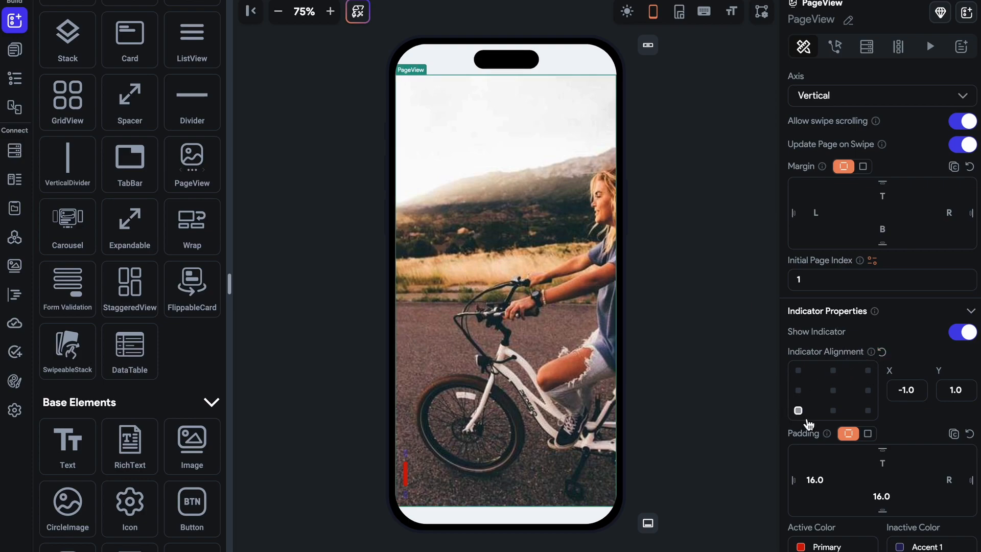
left_click(869, 371)
left_click(834, 389)
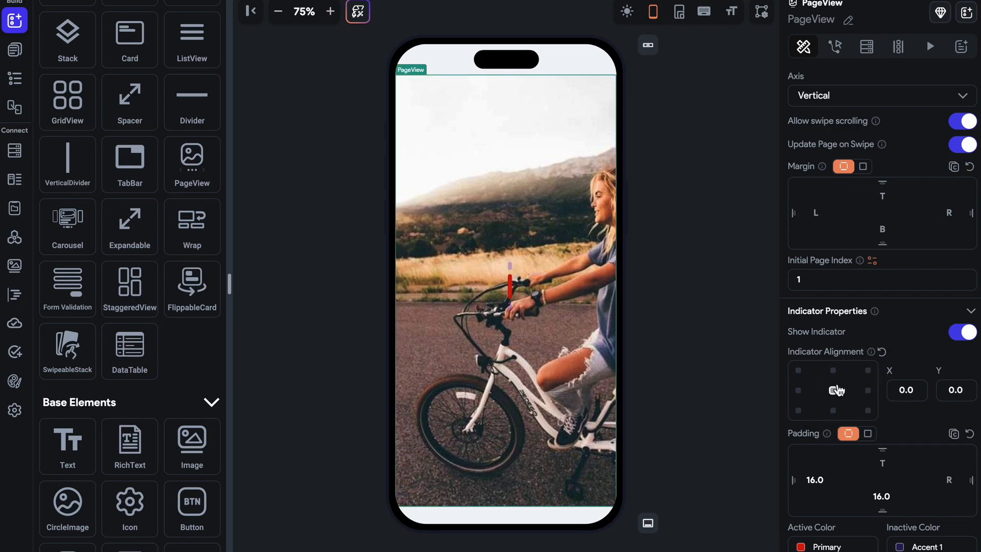
left_click(834, 410)
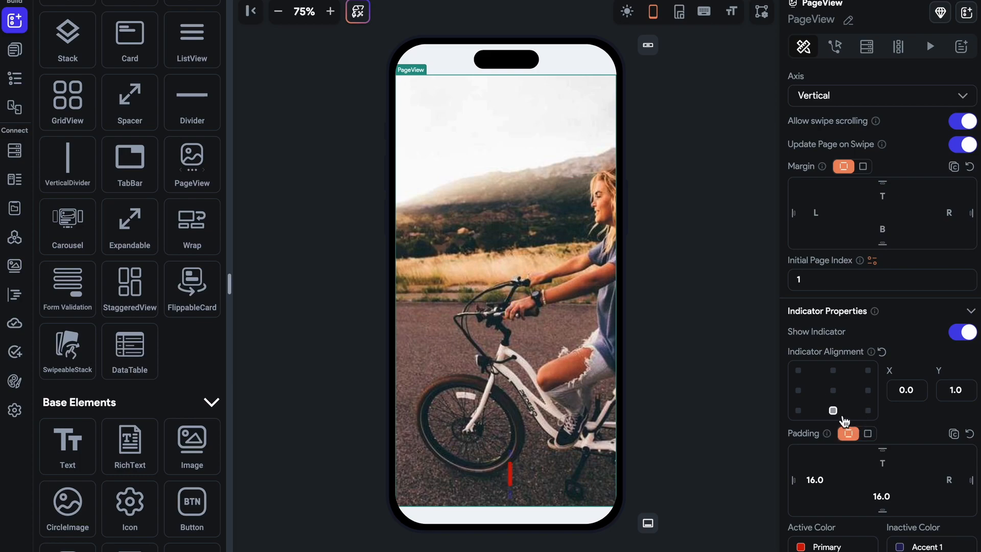
- Switch the indicator's padding to uniform and set it to 0
scroll(908, 437, "down", 3)
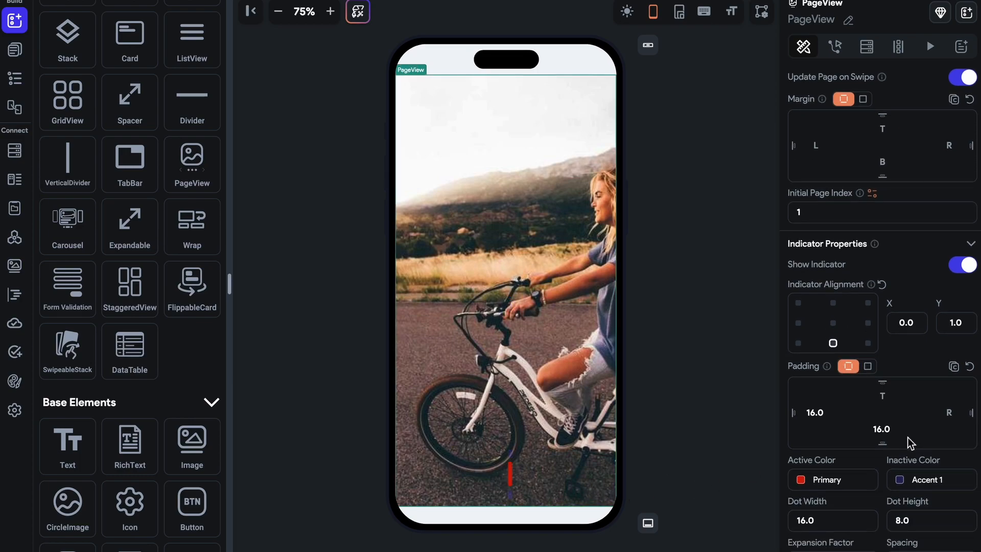
left_click(866, 319)
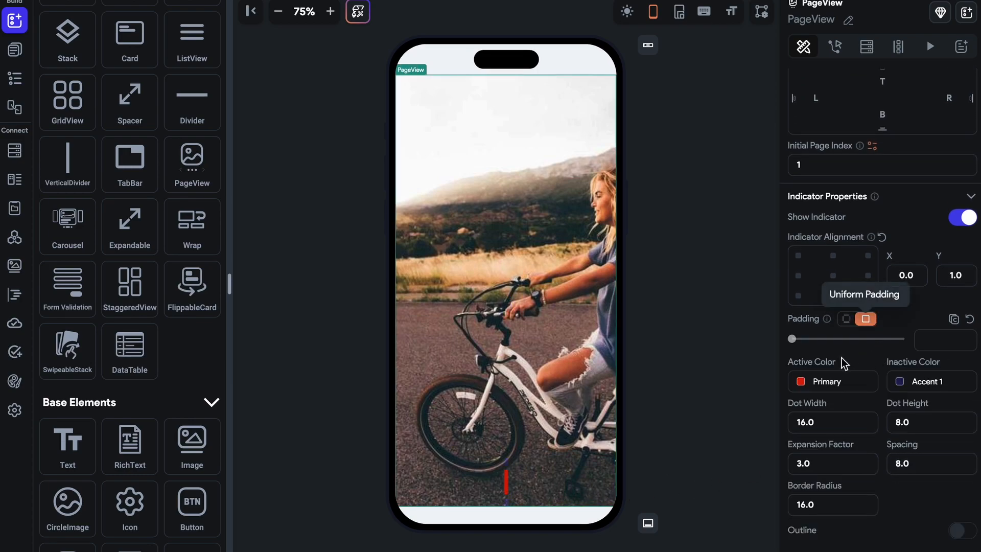
mouse_move(792, 339)
left_mouse_down()
mouse_move(893, 343)
mouse_move(780, 348)
left_mouse_up()
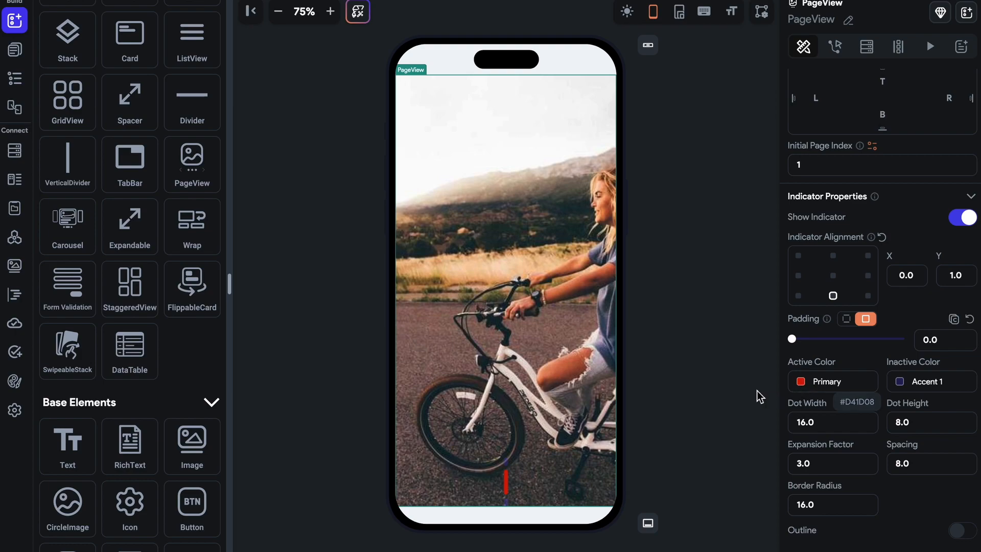
- Set the indicator's active color to Primary Background and its inactive color to Primary
scroll(577, 377, "down", 5)
scroll(525, 485, "down", 3)
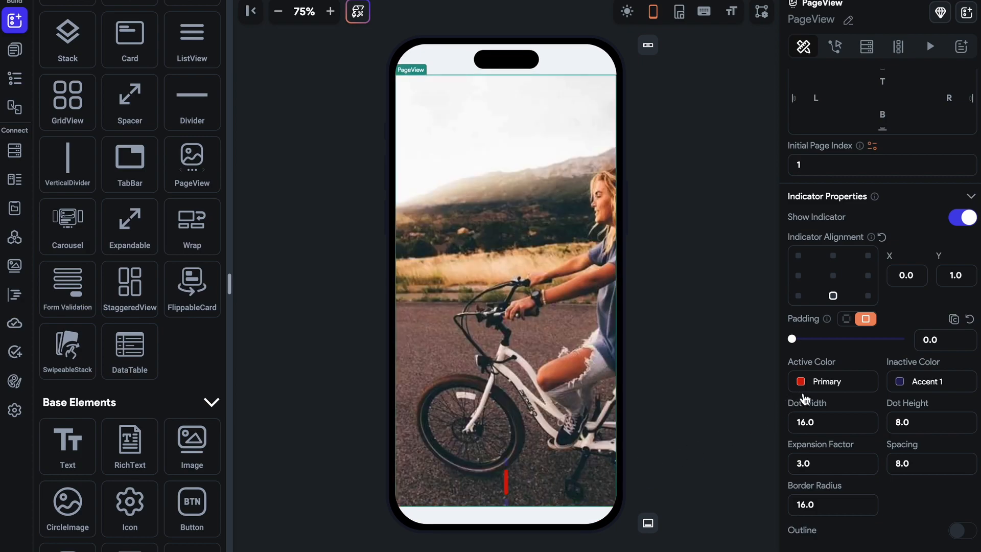
left_click(796, 390)
left_click(667, 396)
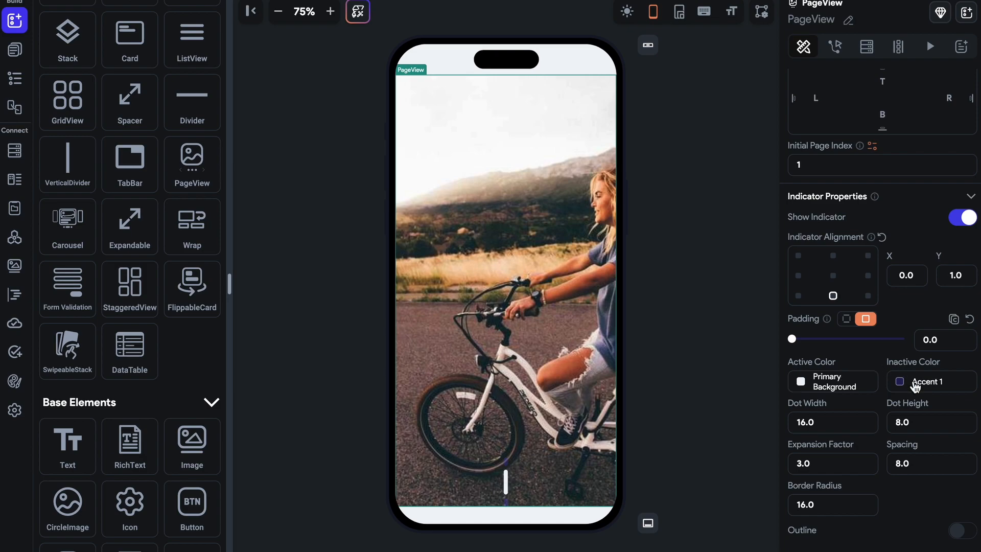
left_click(898, 382)
left_click(704, 300)
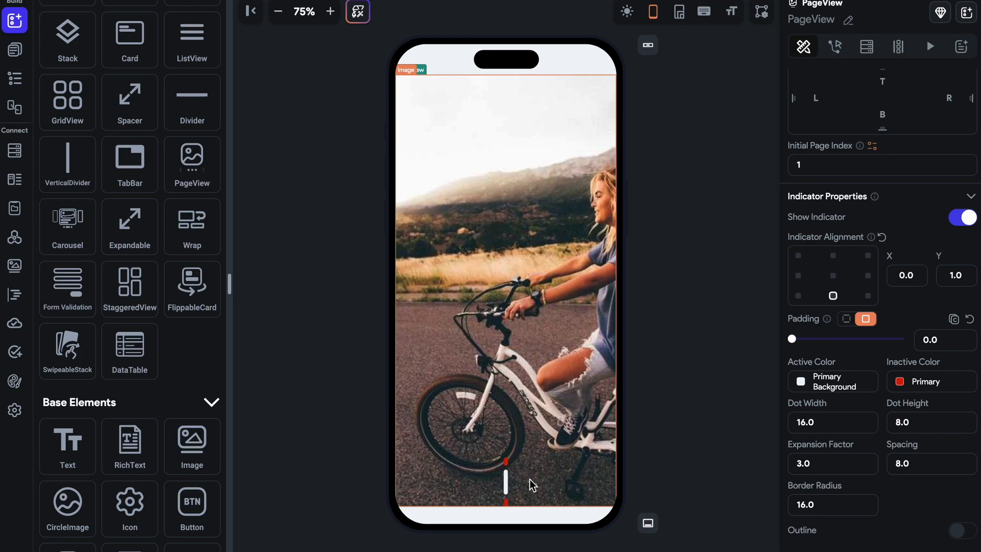
- Increase the indicator's dot width to 28, viewing the dots enlarged on the canvas
left_click(814, 422)
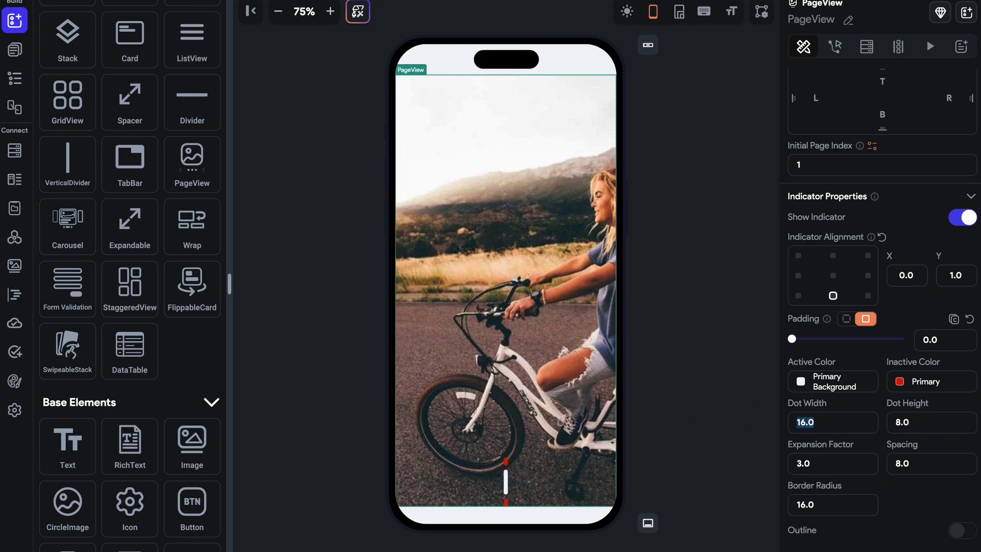
left_click(332, 12)
left_click(332, 12)
left_click(330, 11)
scroll(605, 315, "down", 10)
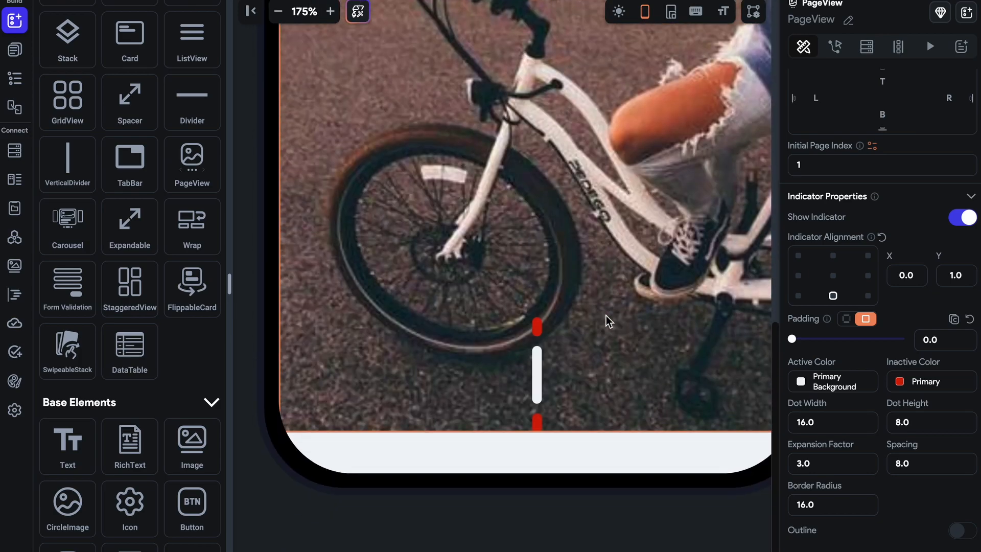
left_click(842, 428)
key("Up")
key("Up")
key("Up")
key("Up")
key("Up")
key("Up")
key("Up")
key("Up")
key("Up")
key("Up")
key("Up")
key("Up")
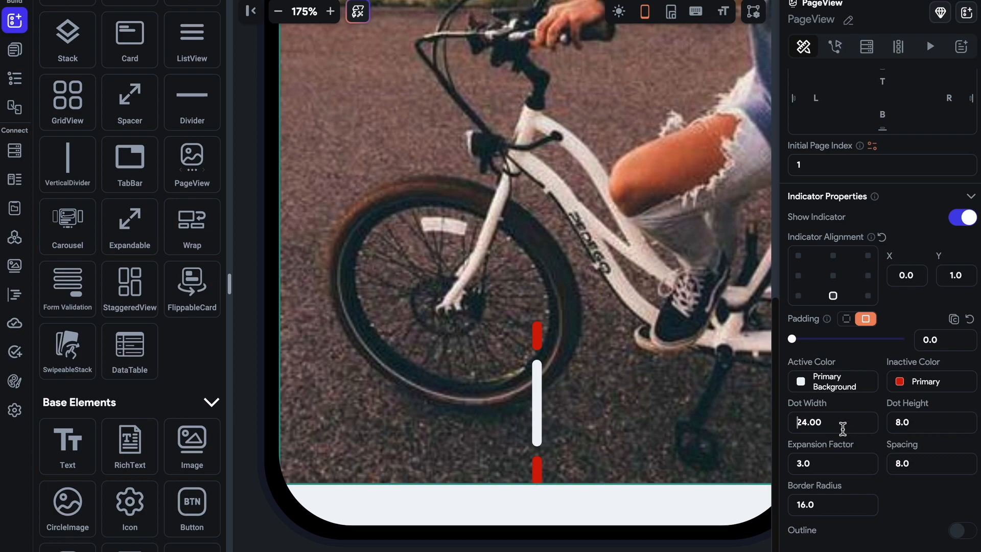
- Increase the indicator's dot height to 20
left_click(943, 426)
key("Up")
key("Up")
key("Up")
key("Up")
key("Up")
key("Up")
key("Up")
key("Up")
key("Up")
key("Up")
key("Up")
key("Up")
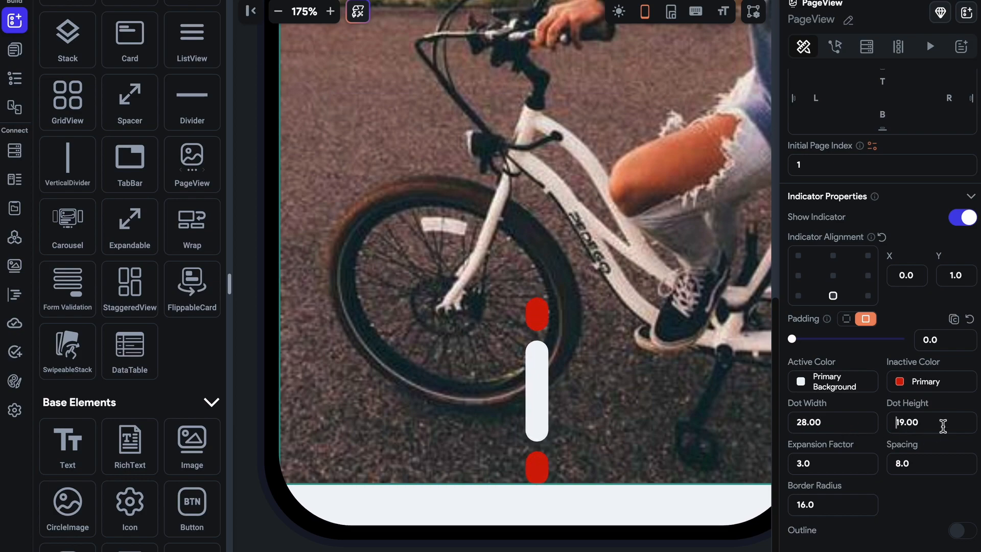
- Try expansion factors of 2 and 1 for the indicator, and settle on .05
left_click(838, 454)
type("2")
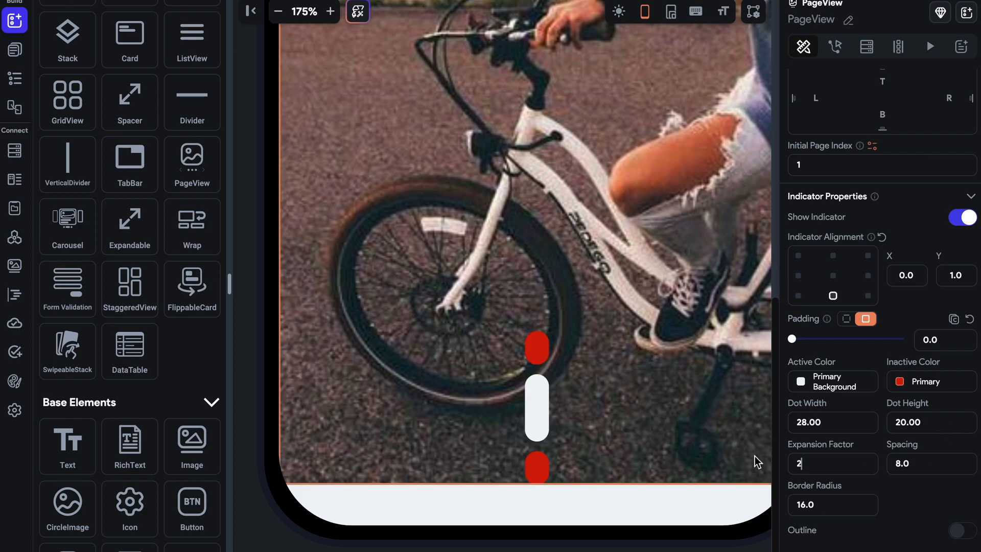
key("BackSpace")
type("1")
key("BackSpace")
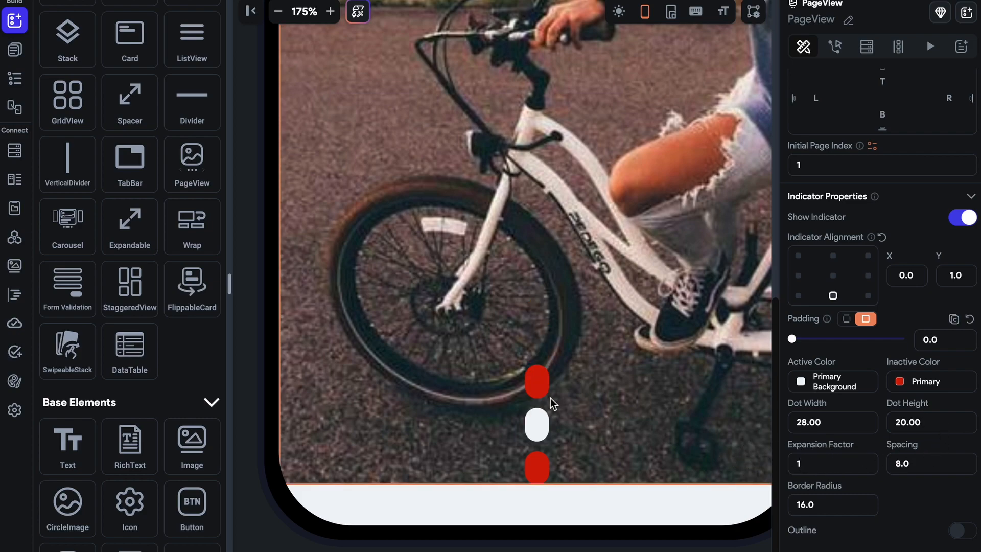
type(".05")
- Set the spacing between the indicator dots to 13
left_click(931, 459)
key("Up")
key("Up")
key("Up")
key("Up")
key("Up")
key("Up")
key("Up")
key("Up")
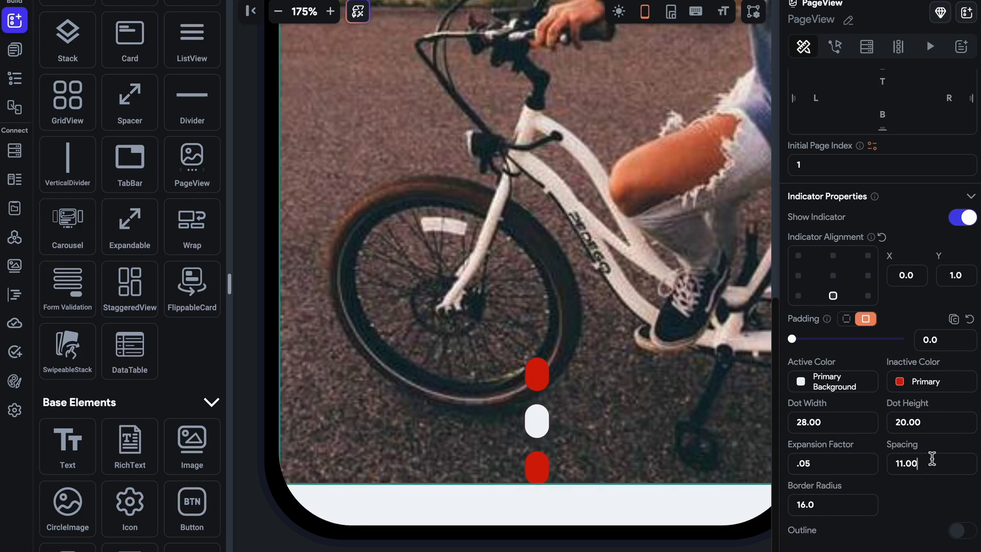
key("Down")
key("Down")
key("Down")
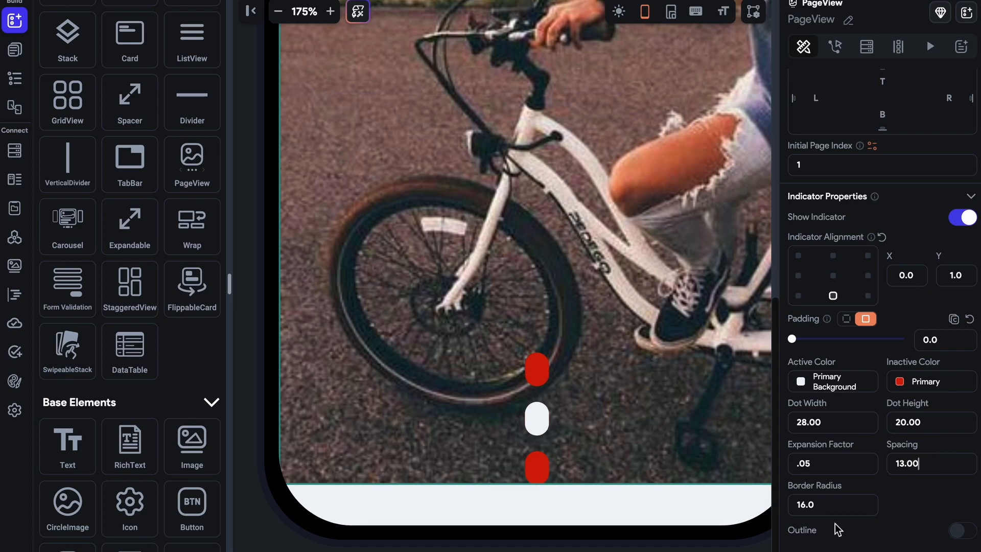
- Raise the indicator dots' border radius to 30 and enable their outline
left_click(841, 508)
key("Up")
key("Up")
key("Up")
key("Up")
key("Up")
key("Up")
key("Up")
key("Up")
key("Up")
key("Up")
key("Up")
key("Up")
key("Up")
key("Up")
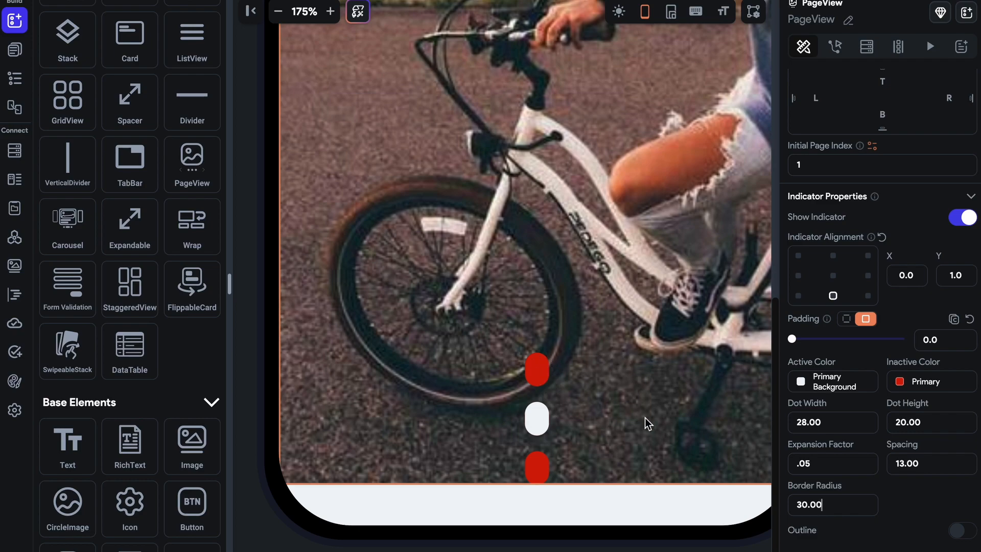
left_click(955, 531)
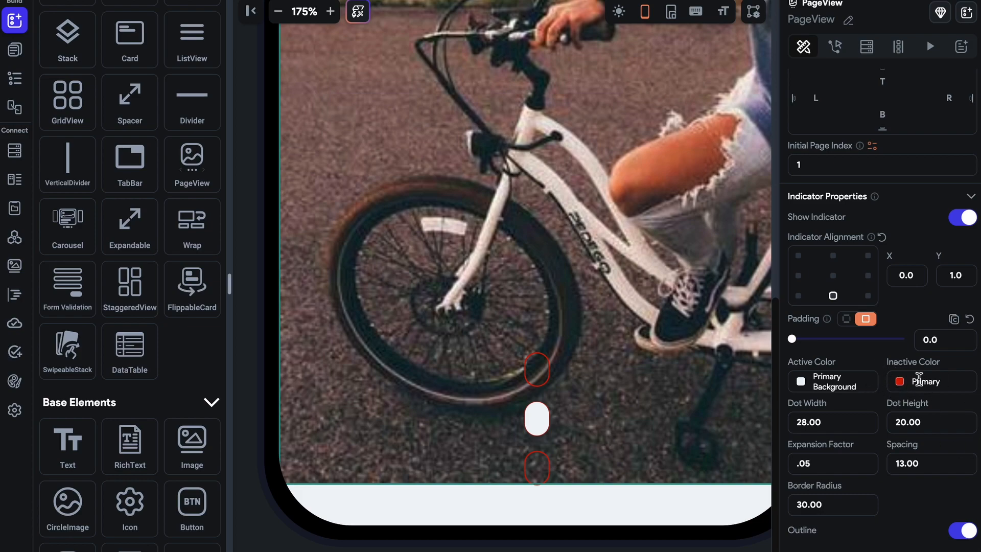
- Delete the bicycle image and the whole PageView from the HomePage
scroll(572, 332, "up", 10)
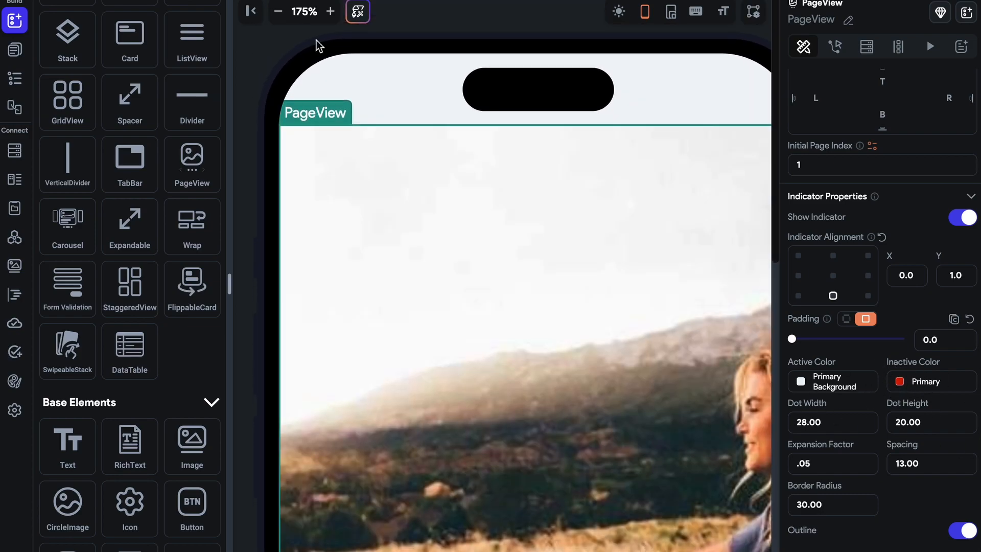
left_click(280, 21)
left_click(281, 22)
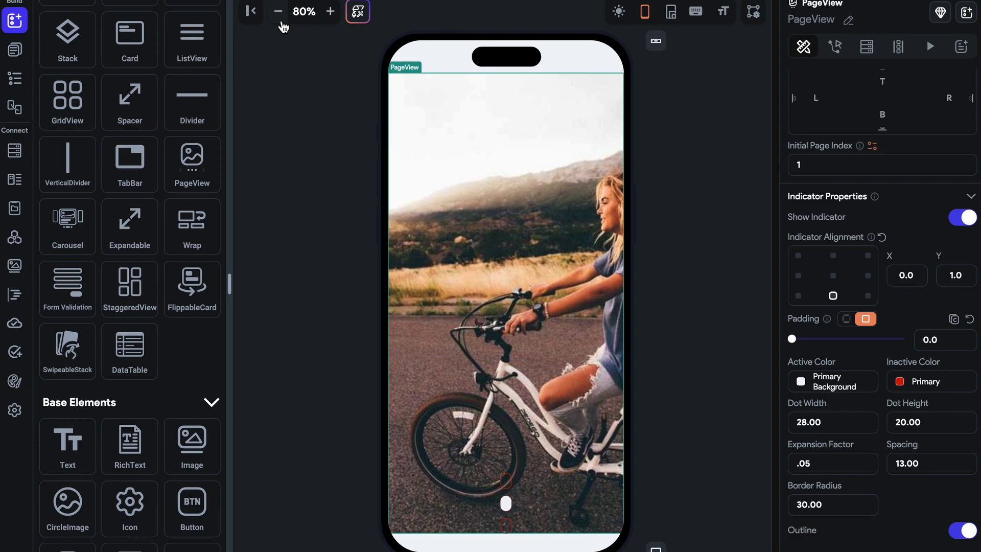
left_click(440, 191)
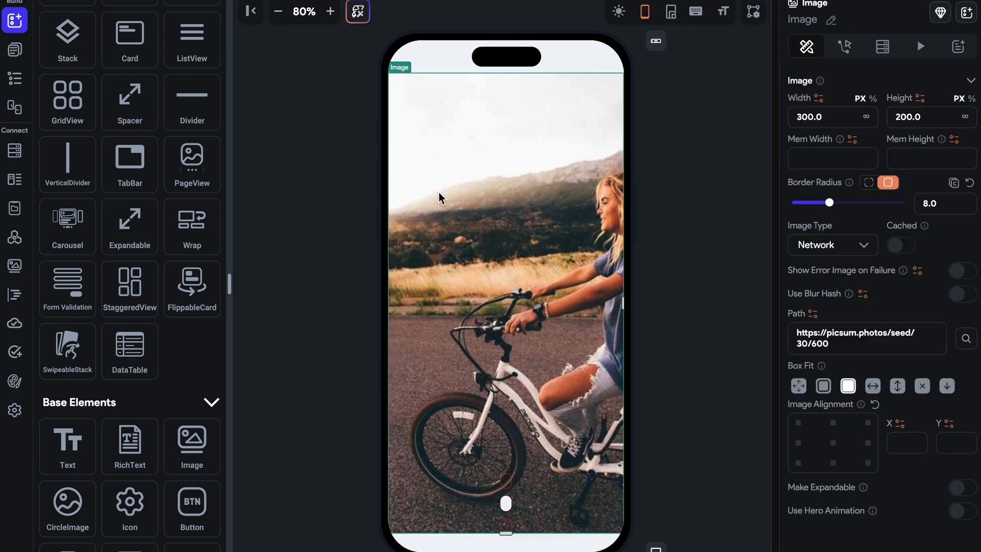
key("Delete")
key("Delete")
key("Delete")
key("Delete")
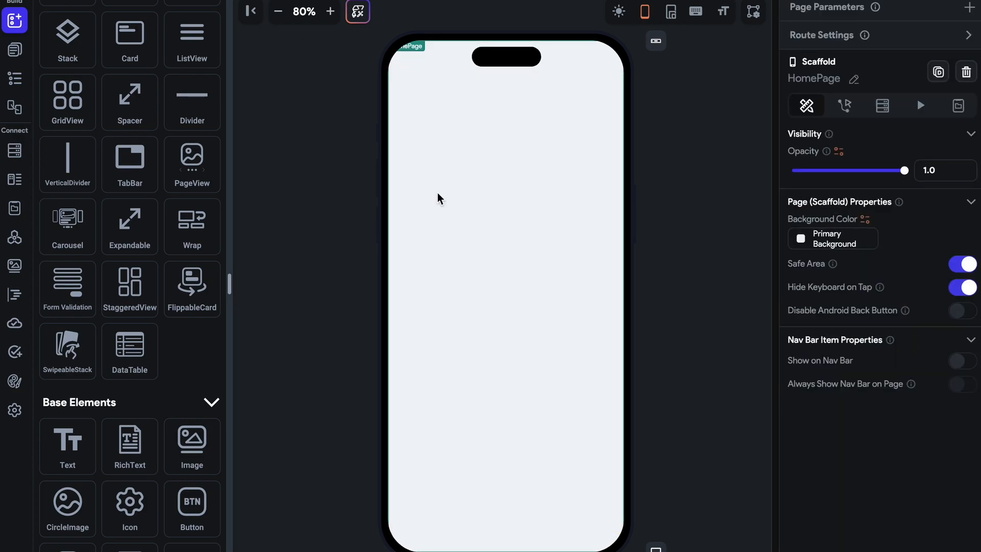
- Add a Carousel to the empty HomePage and stretch its height to 855
left_click_drag(67, 225, 558, 229)
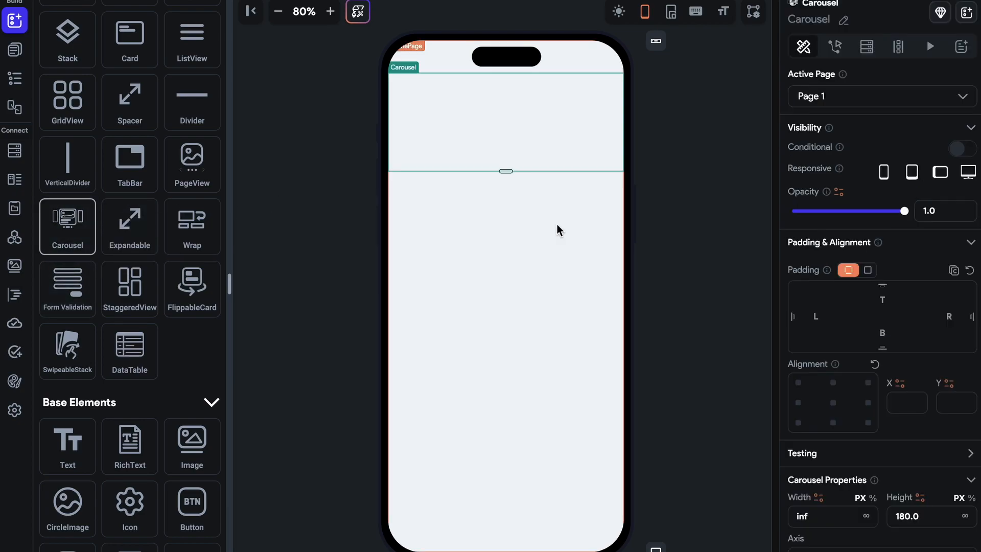
left_click_drag(510, 173, 475, 544)
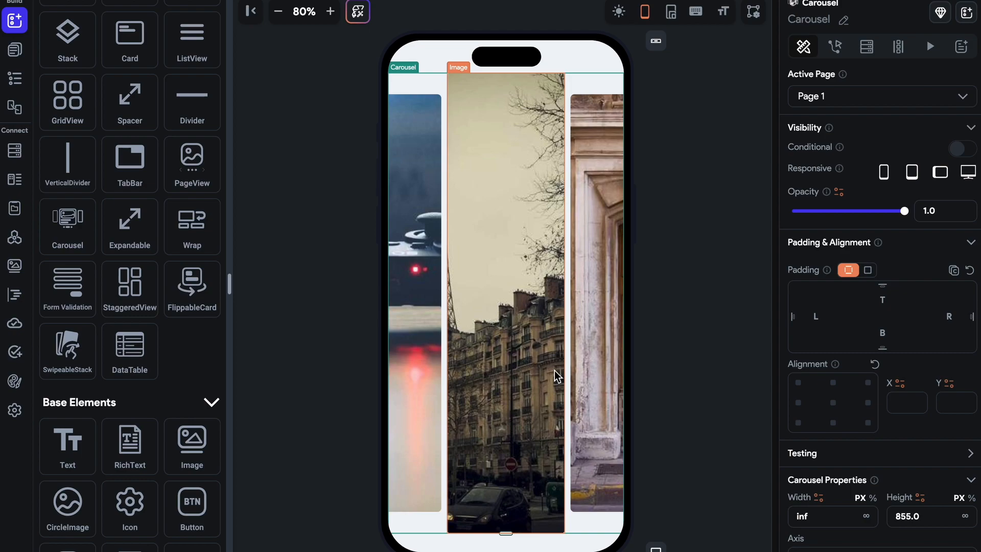
left_click(685, 275)
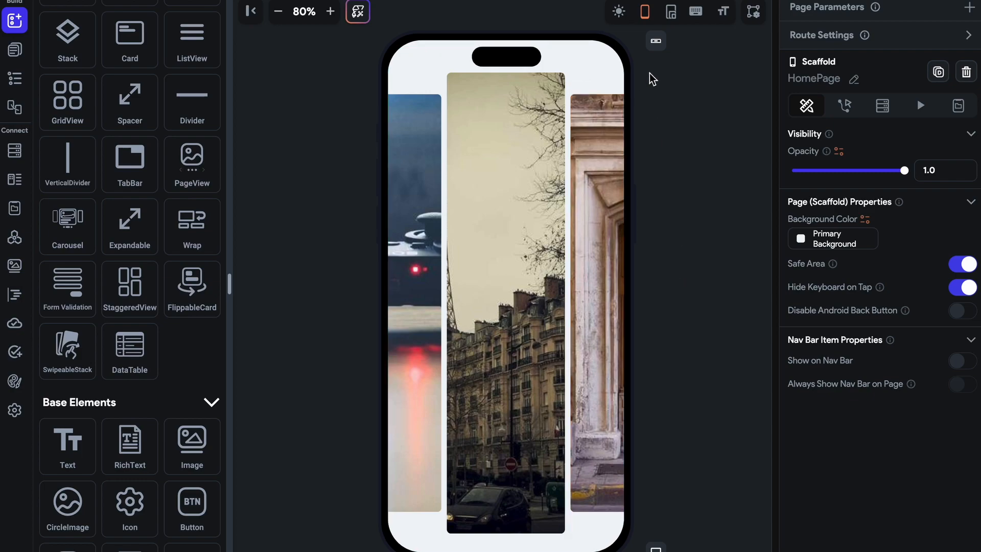
- Change the Carousel's axis to Vertical and look over its stacked images on the canvas
left_click(580, 76)
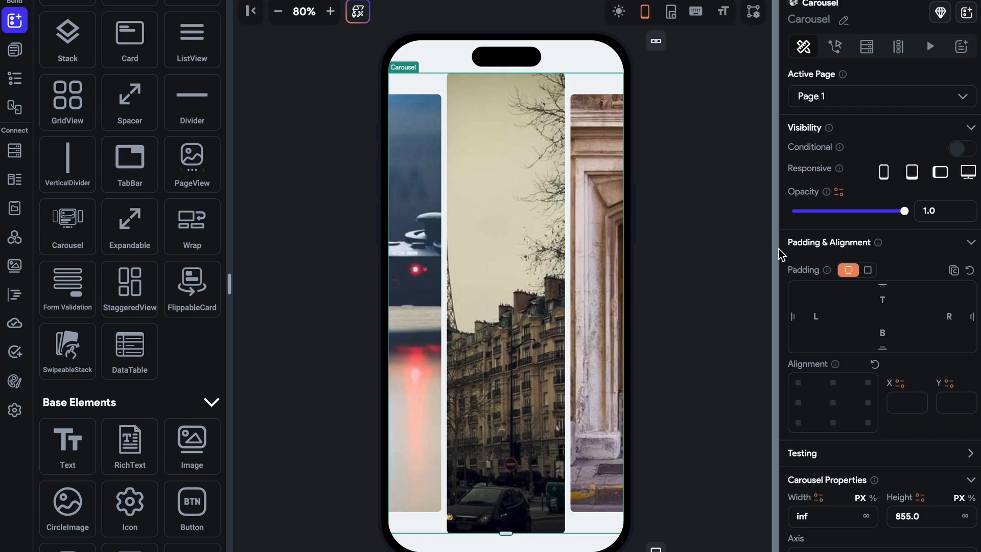
scroll(848, 299, "down", 5)
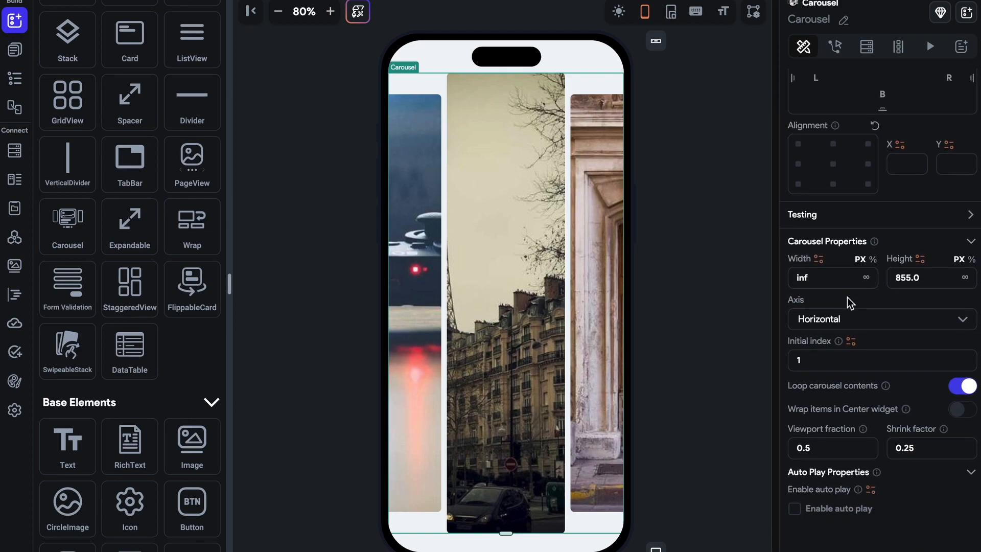
left_click(812, 321)
left_click(814, 310)
left_click(836, 320)
left_click(832, 278)
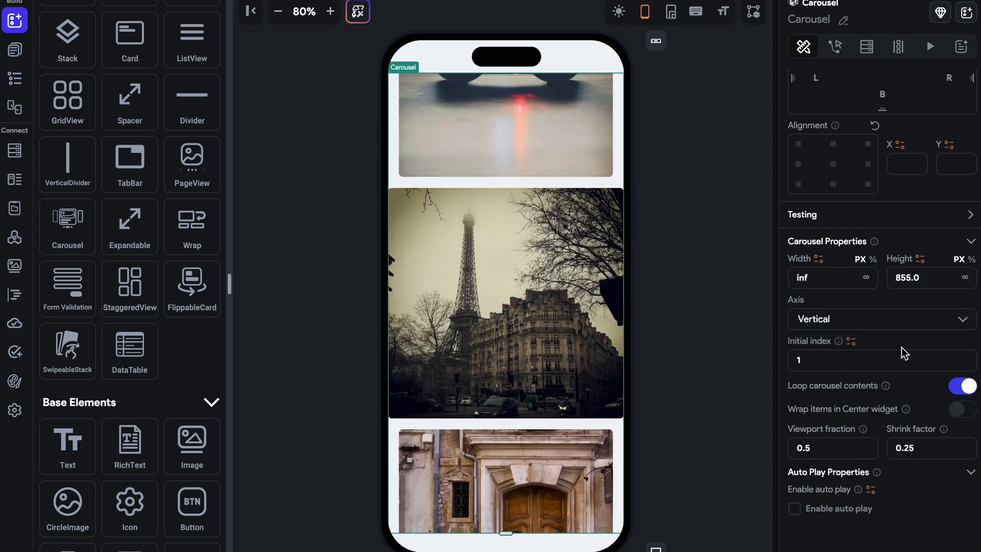
scroll(553, 441, "down", 2)
scroll(553, 441, "up", 3)
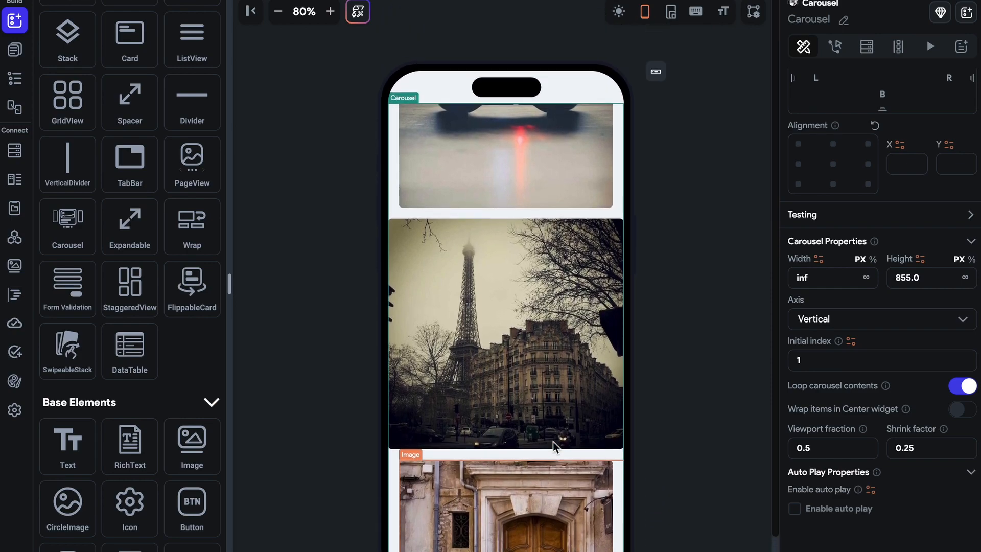
- Switch the Carousel's axis back to Horizontal
scroll(597, 418, "down", 1)
left_click(834, 321)
left_click(834, 357)
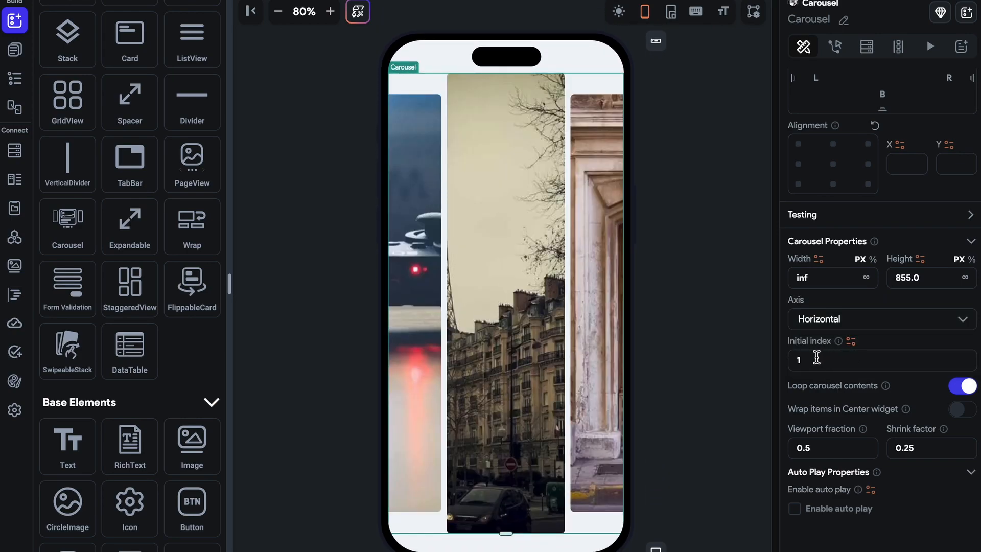
- Try an initial index of 0 for the Carousel, and set it to 2
left_click_drag(812, 358, 753, 359)
type("0")
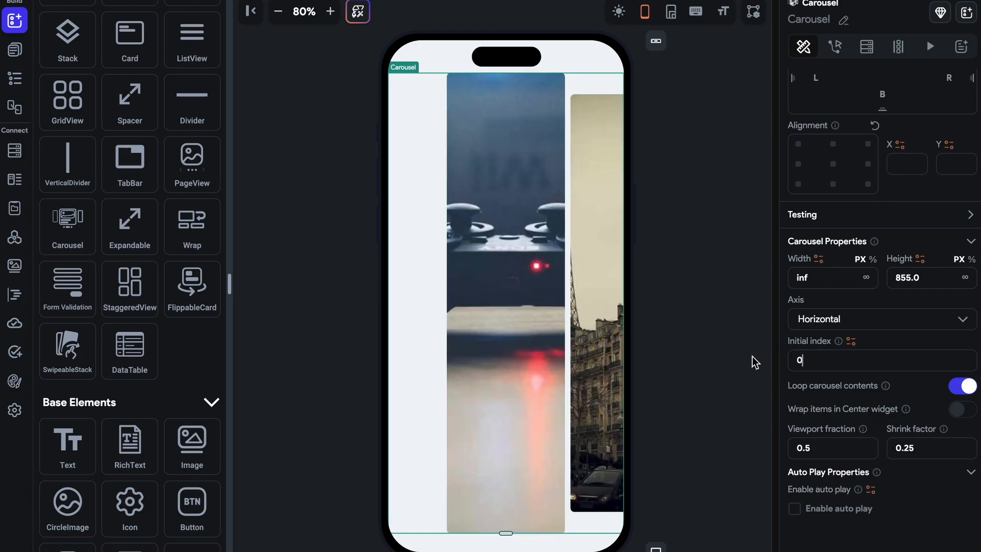
double_click(811, 360)
type("2")
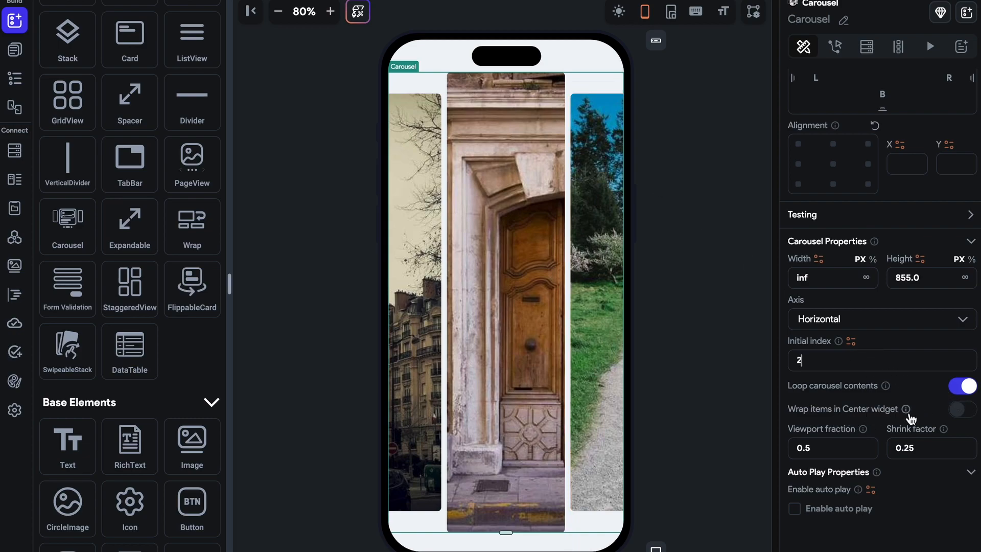
- Enable wrapping the Carousel's items in a Center widget and set the viewport fraction to 0.8 after trying 0.9
left_click(962, 409)
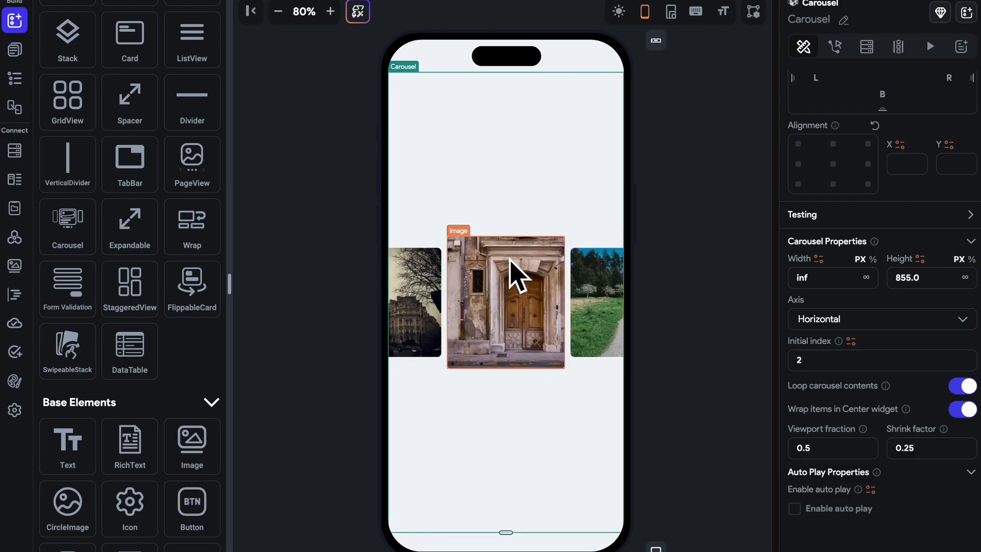
left_click(830, 449)
key("BackSpace")
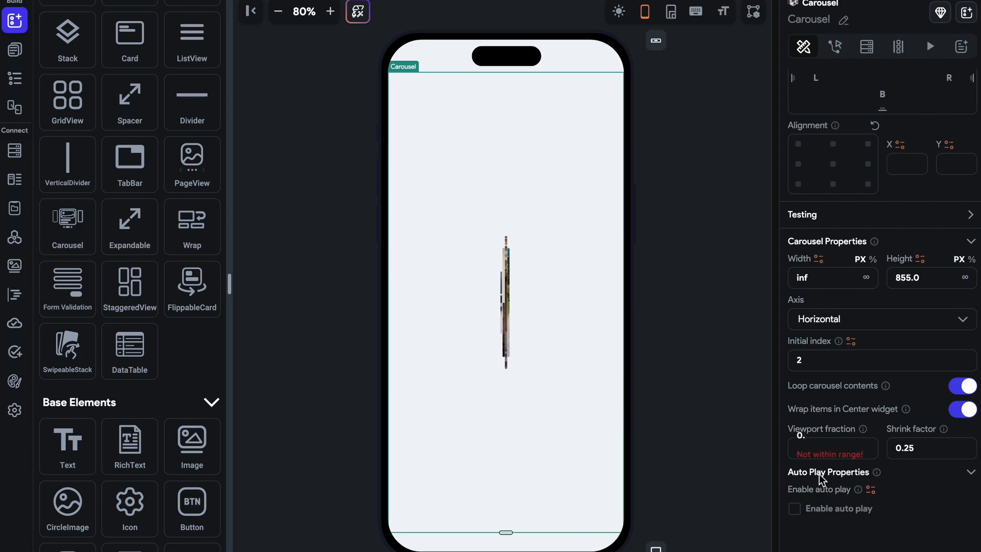
type("9")
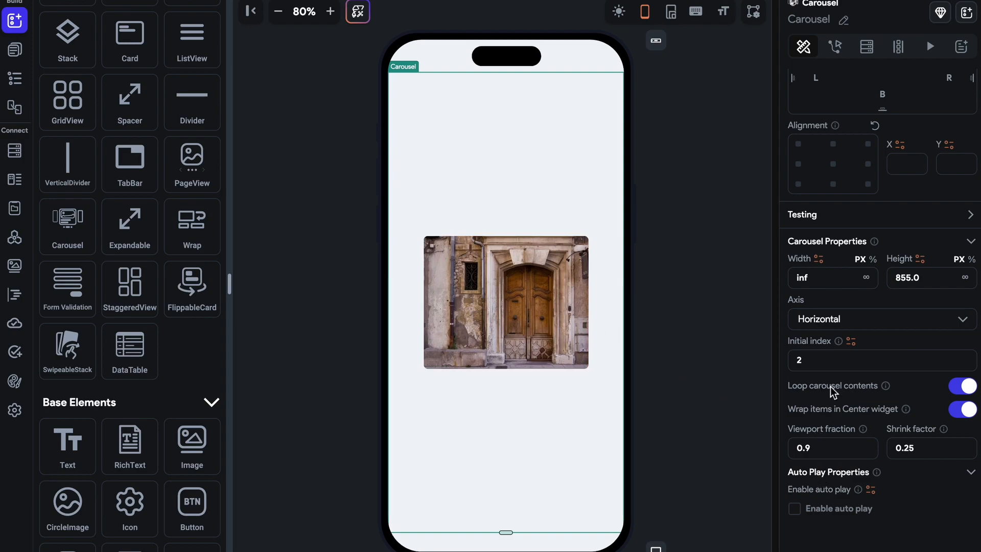
key("BackSpace")
type("5")
key("BackSpace")
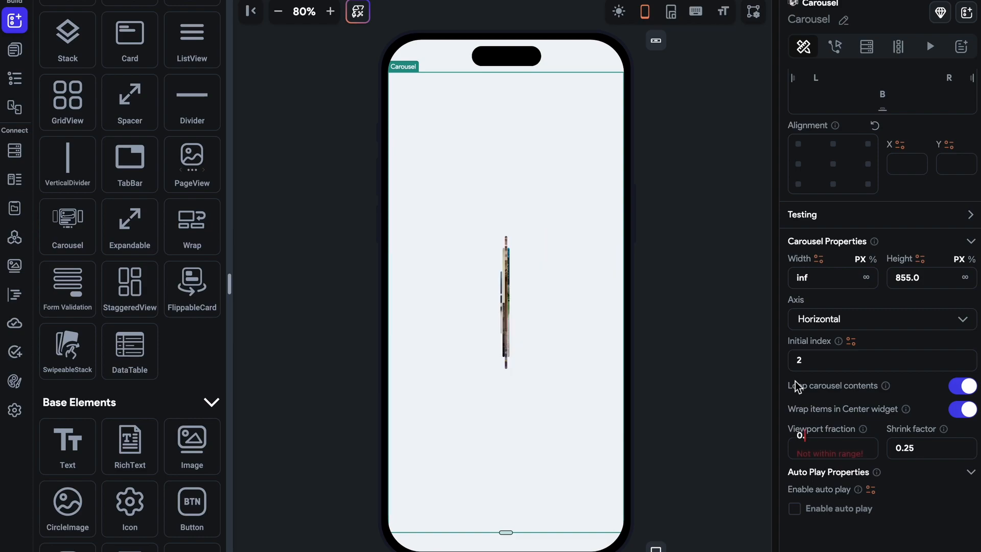
type("8")
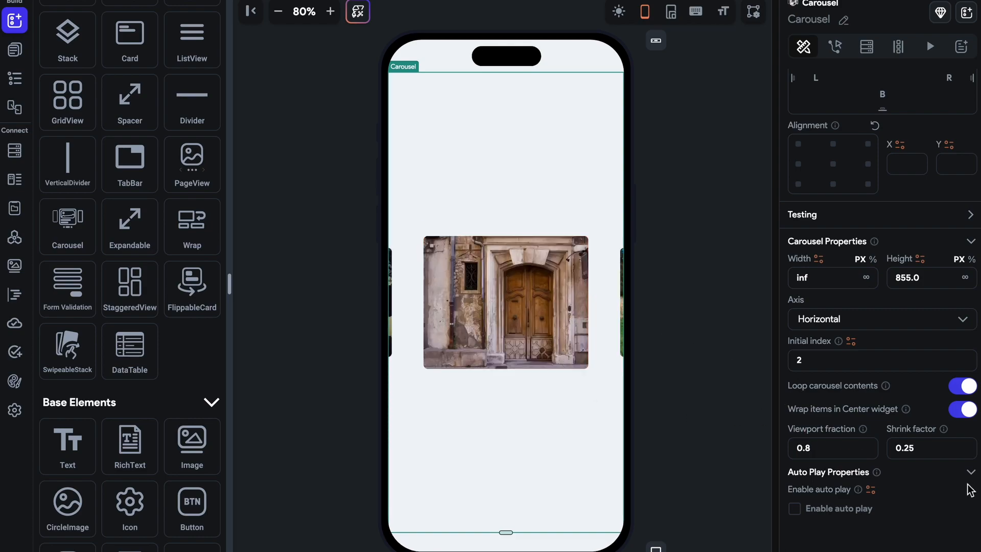
- Set the Carousel's shrink factor to 0.02 so the neighbouring images keep almost the same size
left_click(922, 456)
key("BackSpace")
key("BackSpace")
key("BackSpace")
type("1")
key("BackSpace")
type(".3")
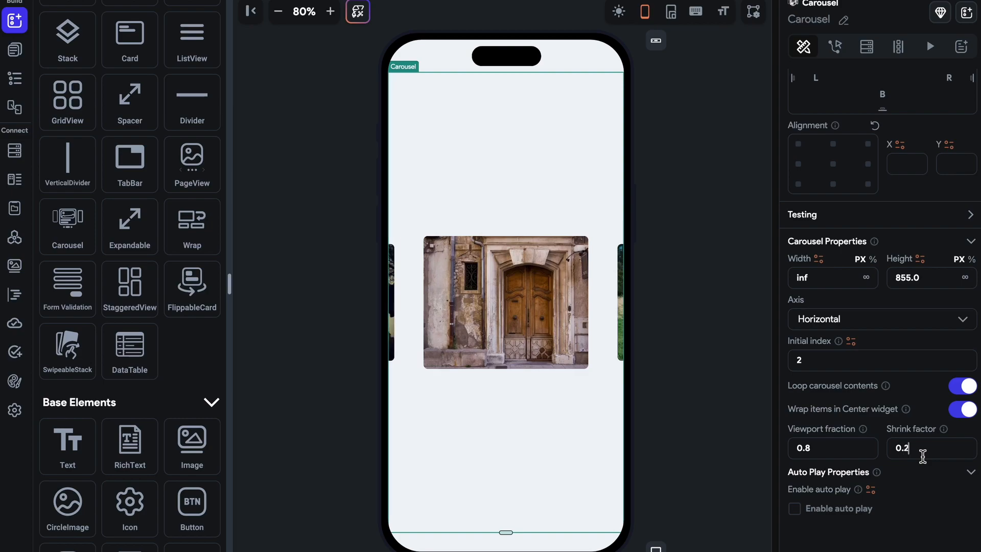
key("BackSpace")
type("02")
left_click(664, 318)
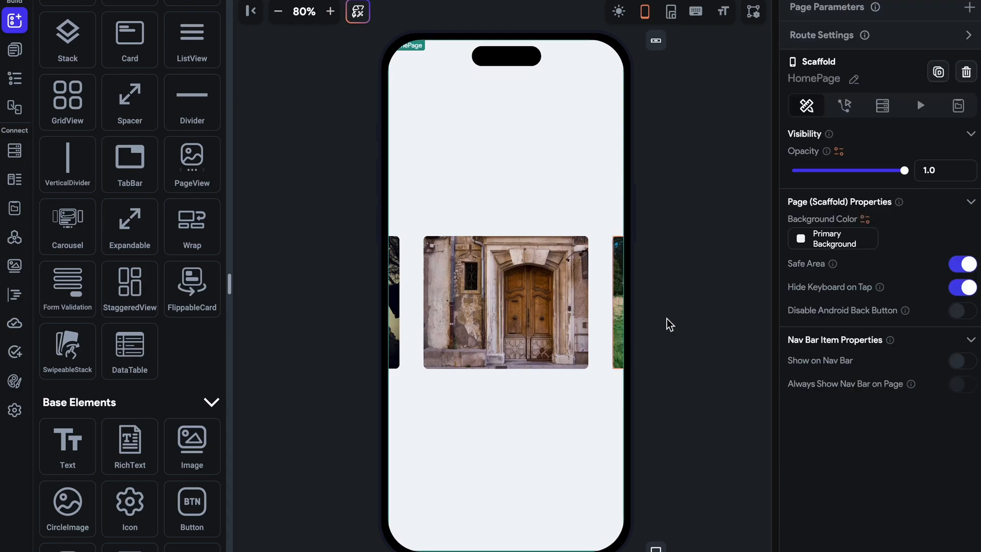
- Reselect the Carousel around the door image and enable auto play for it
left_click(602, 311)
left_click(555, 311)
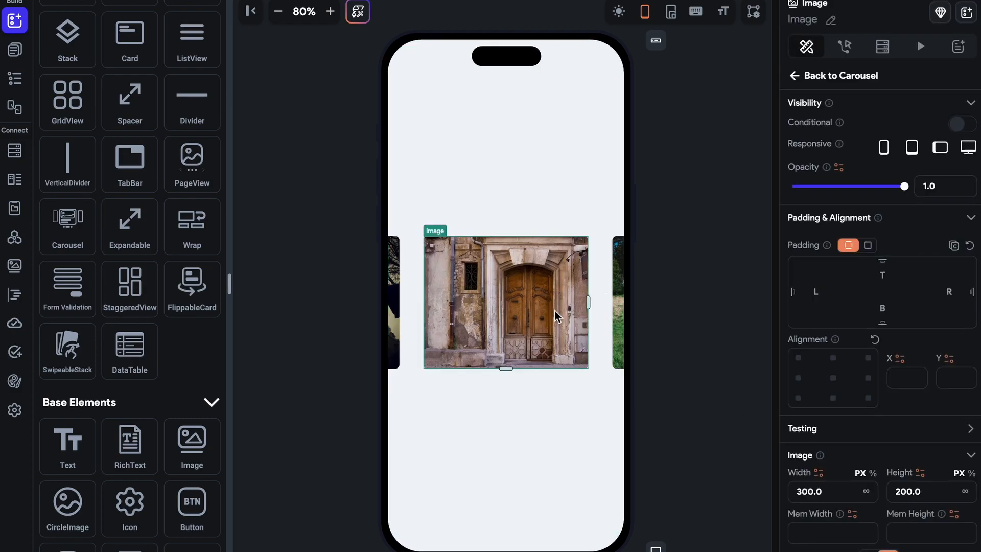
left_click(600, 356)
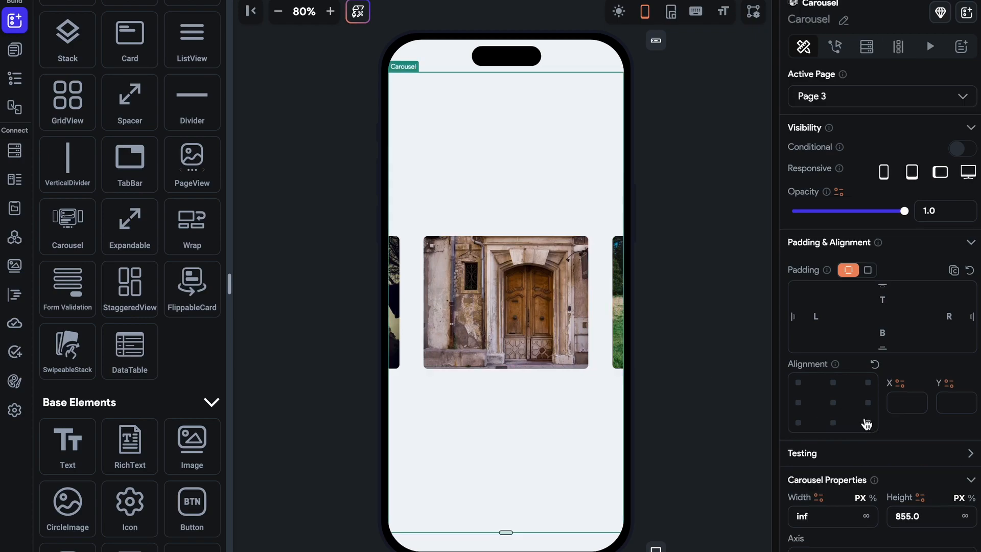
scroll(850, 419, "down", 5)
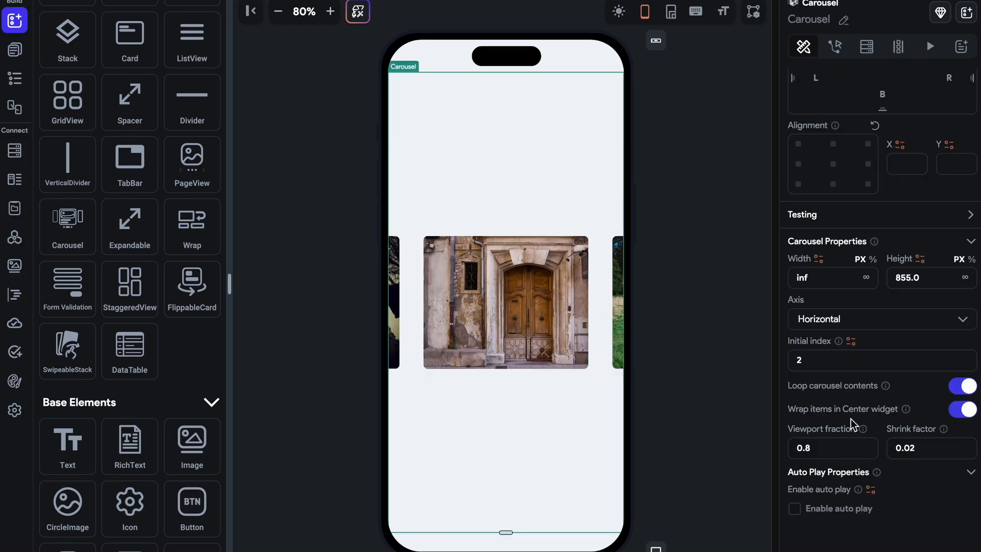
left_click(795, 510)
scroll(843, 502, "down", 1)
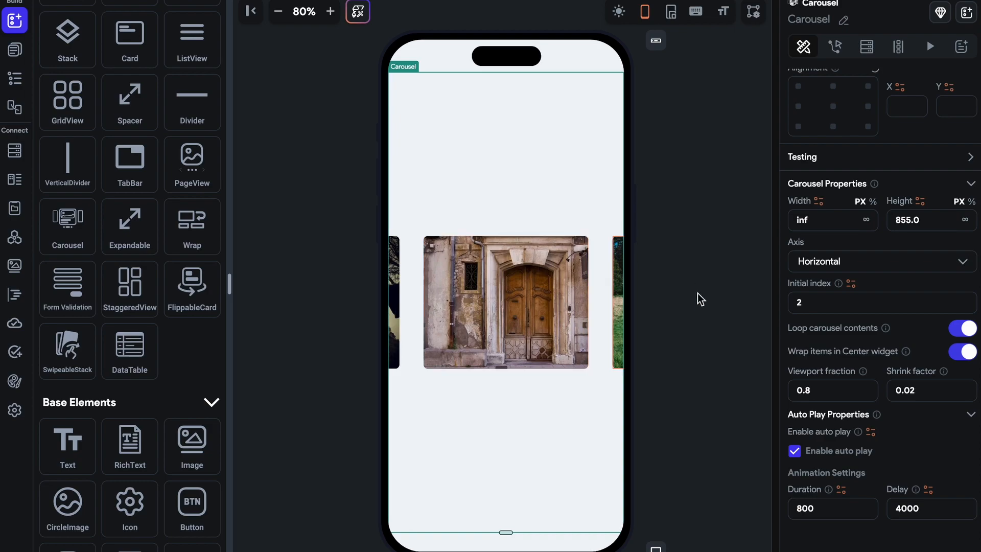
- Turn off wrapping the Carousel's items in a Center widget and set the viewport fraction to 0.9
left_click(959, 358)
left_click(839, 391)
type(".9")
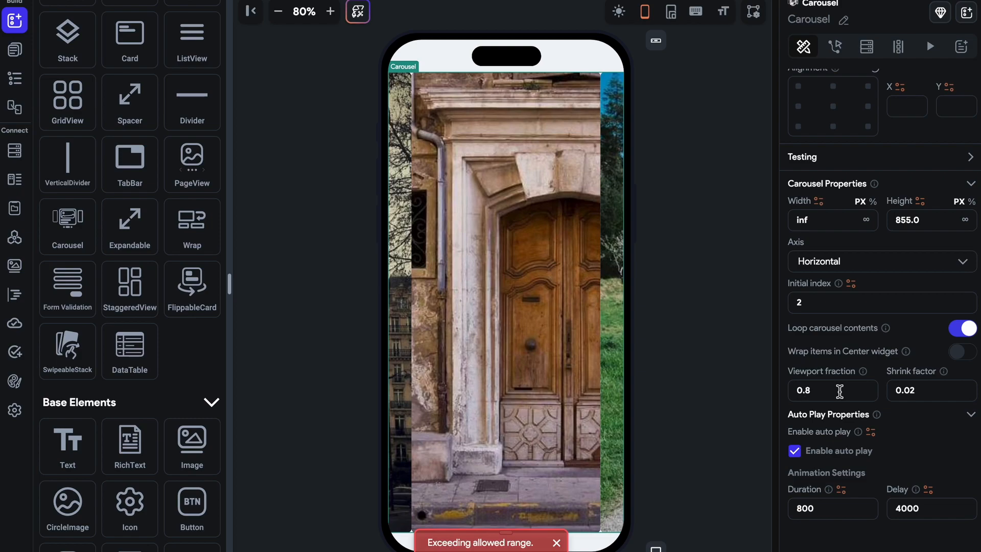
- Raise the Carousel's shrink factor to 0.2
left_click(919, 391)
key("BackSpace")
key("BackSpace")
type("5")
key("BackSpace")
type("2")
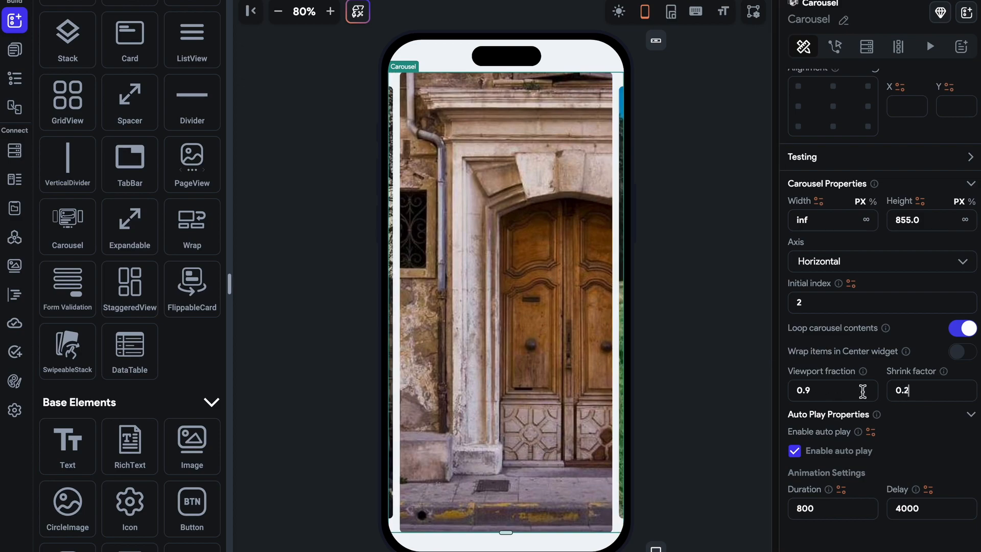
- Try Carousel viewport fractions of .3 and .06 to compare image widths, and return it to .9
left_click(836, 390)
key("BackSpace")
key("BackSpace")
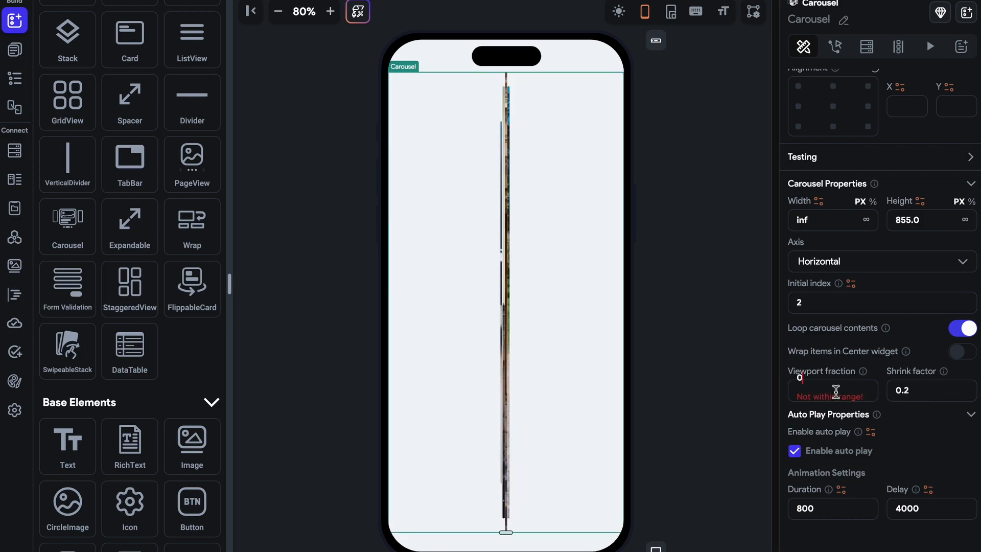
type("95")
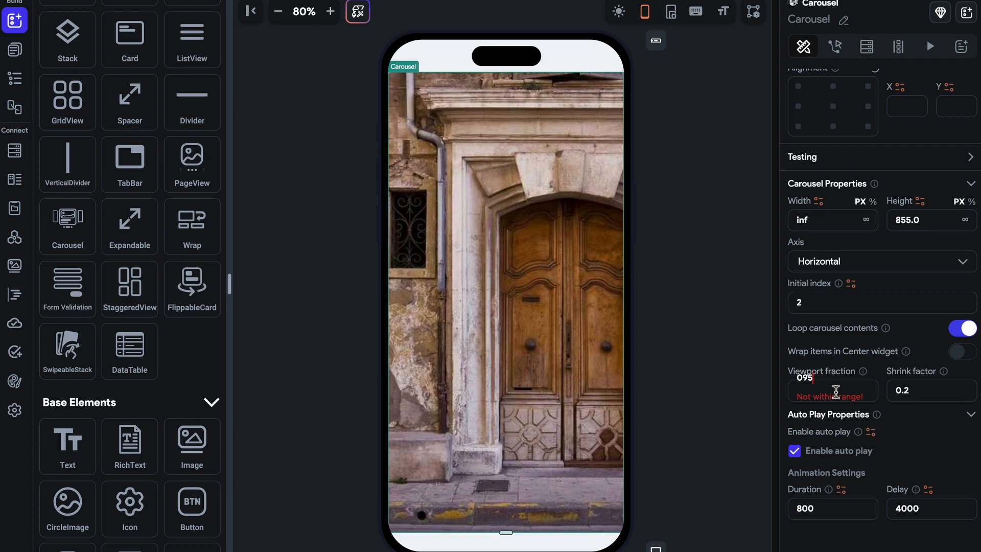
key("BackSpace")
key("BackSpace")
key("BackSpace")
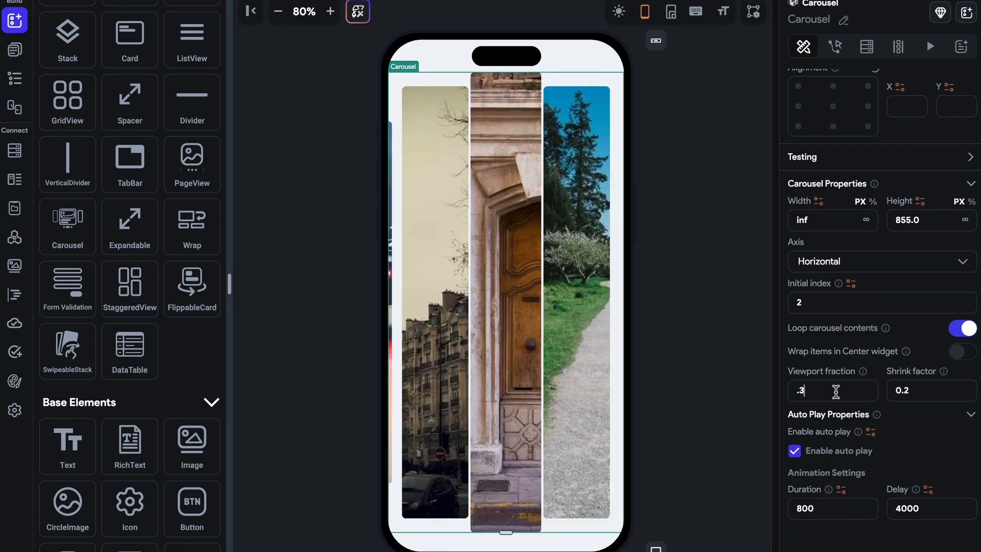
type(".06")
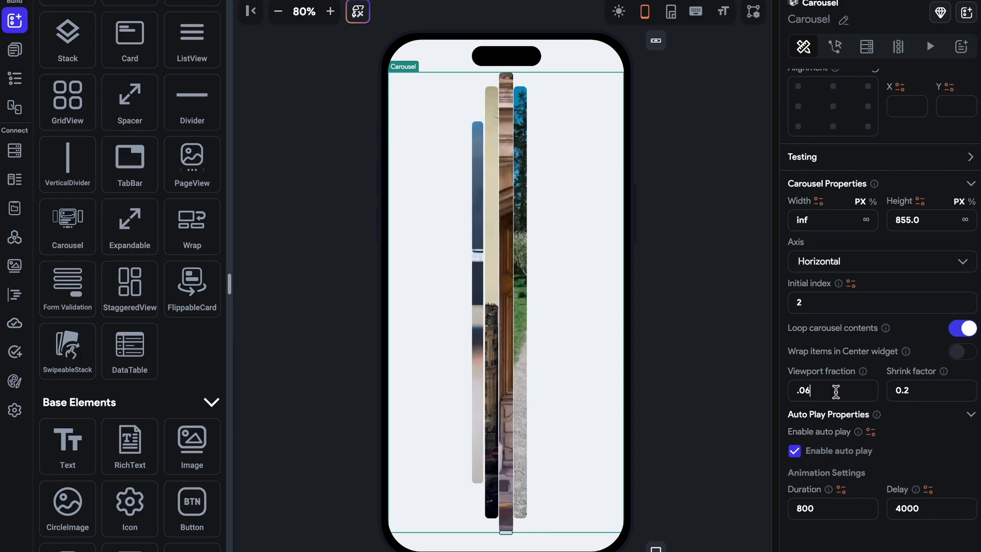
key("BackSpace")
key("BackSpace")
key("BackSpace")
type(".9")
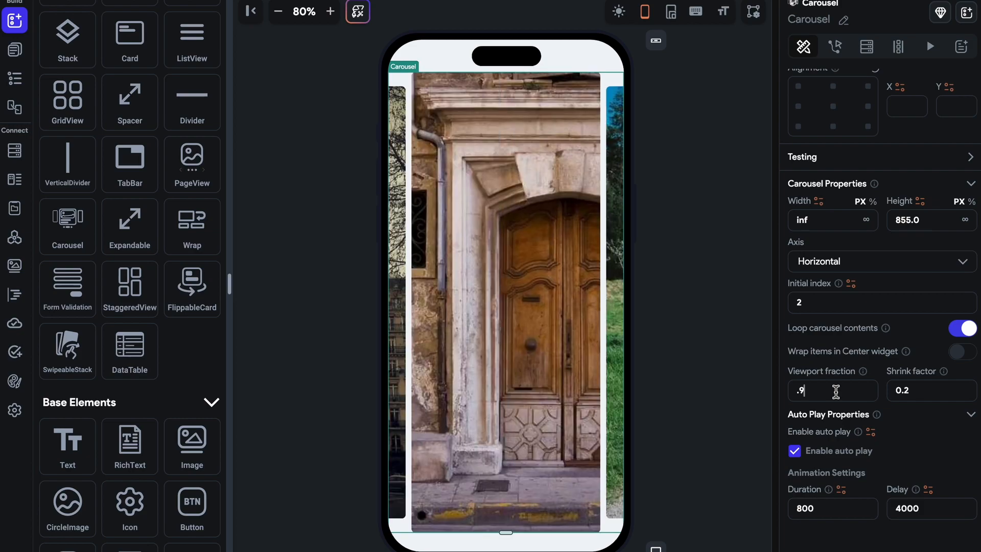
- Restore the Carousel's initial index to 1, viewport fraction to 0.5 and shrink factor to 0.25, and enable auto play
left_click(730, 386)
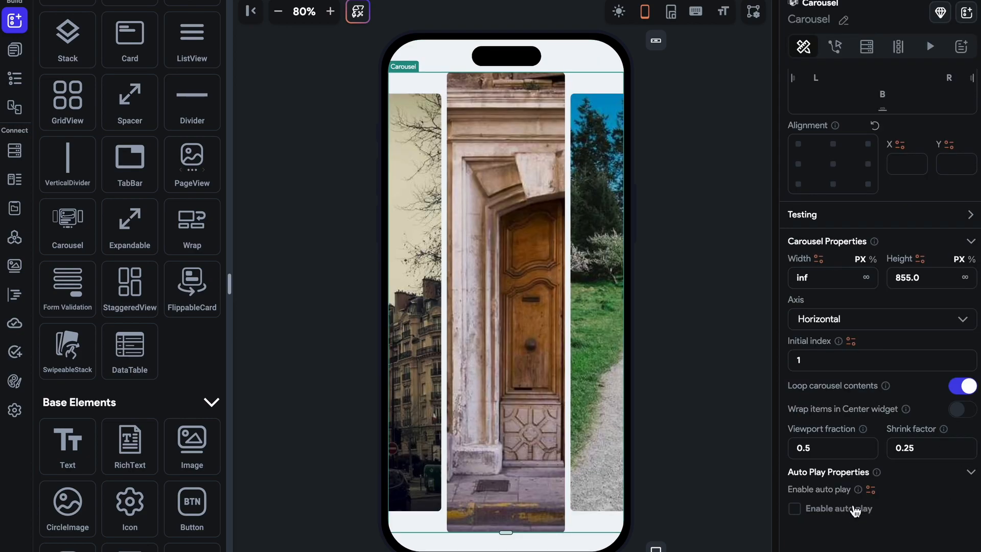
left_click(855, 509)
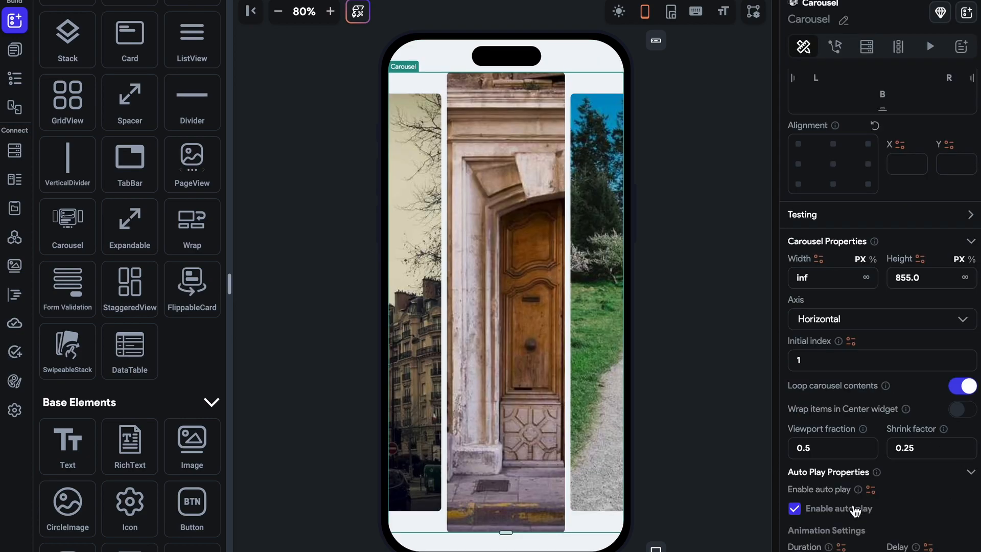
scroll(855, 509, "down", 1)
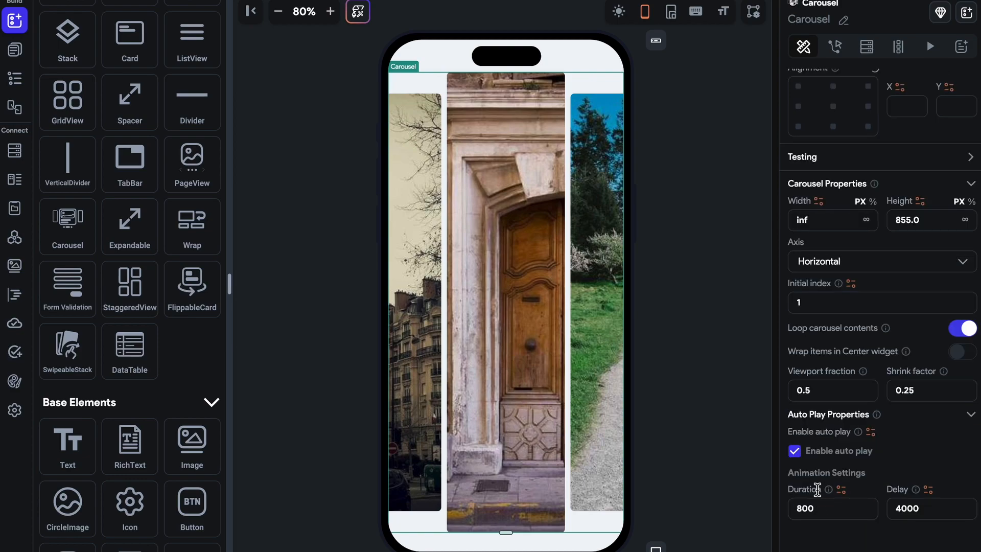